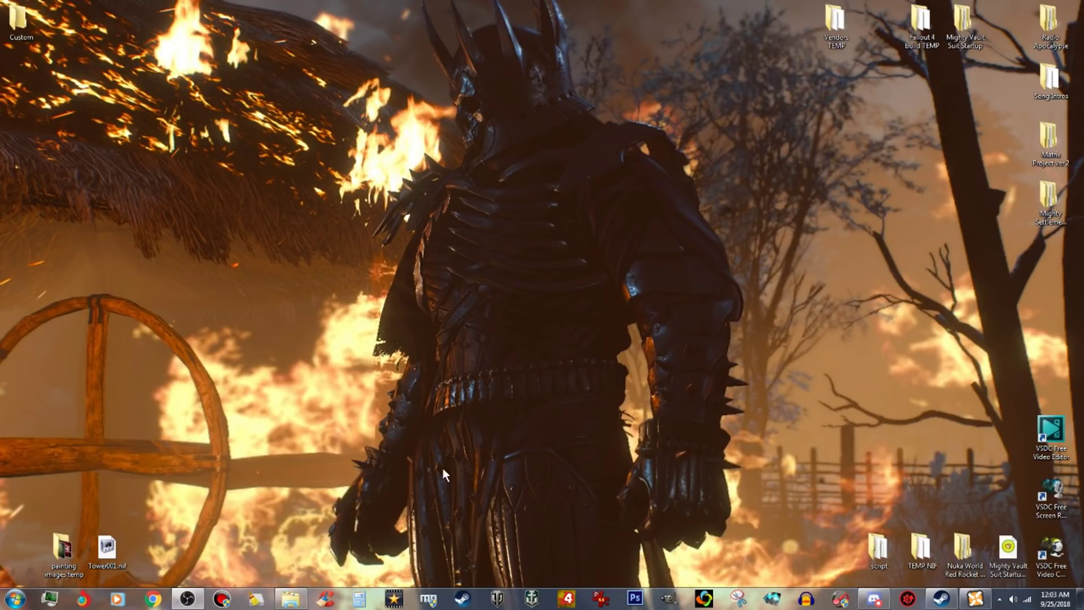
Open 000MS_CapsuleMain001.nif from the Vendors TEMP prefabs Main folder, examine the assembled capsule from an angle, and close it.
mouse_move(295, 598)
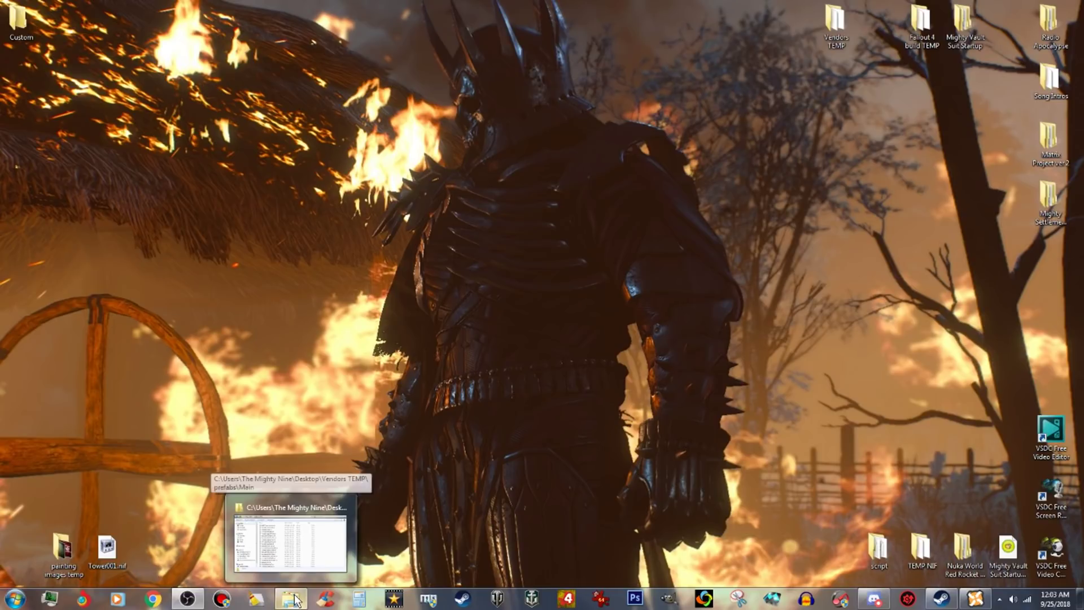
left_click(290, 544)
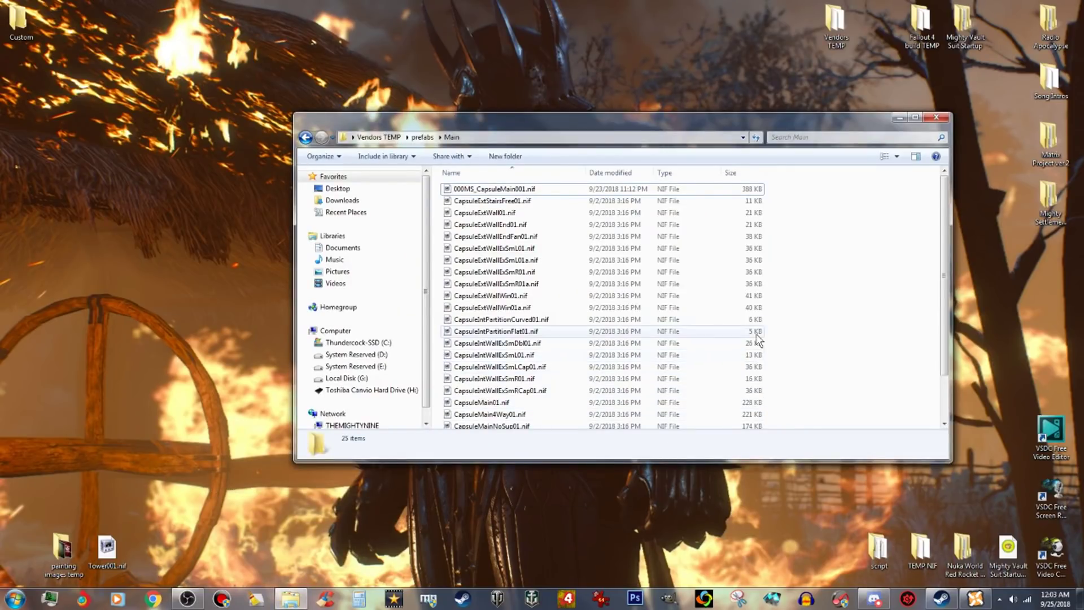
left_click_drag(810, 120, 738, 133)
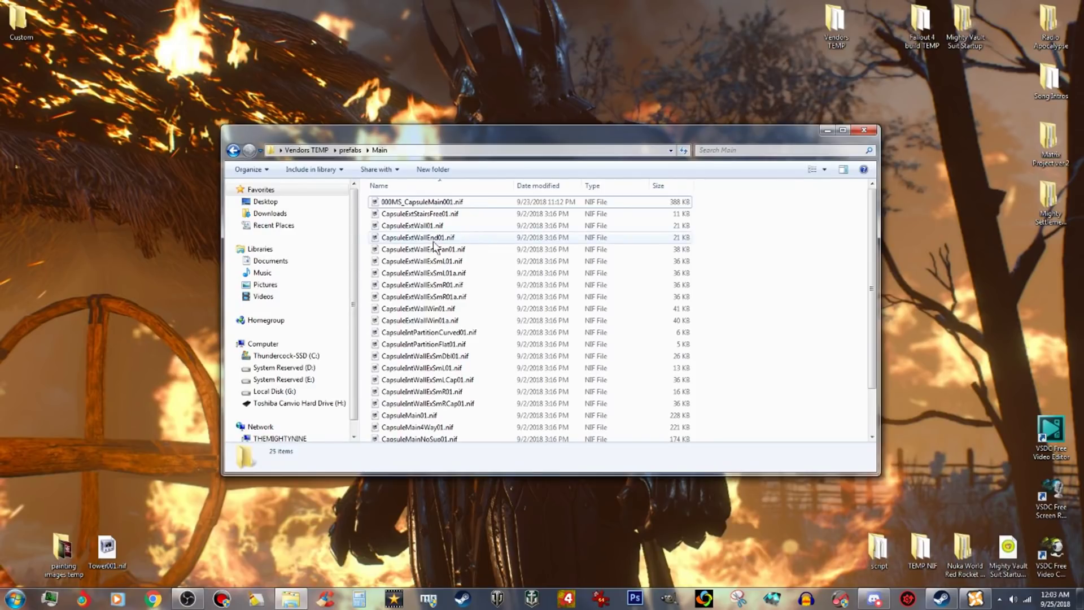
left_click(445, 203)
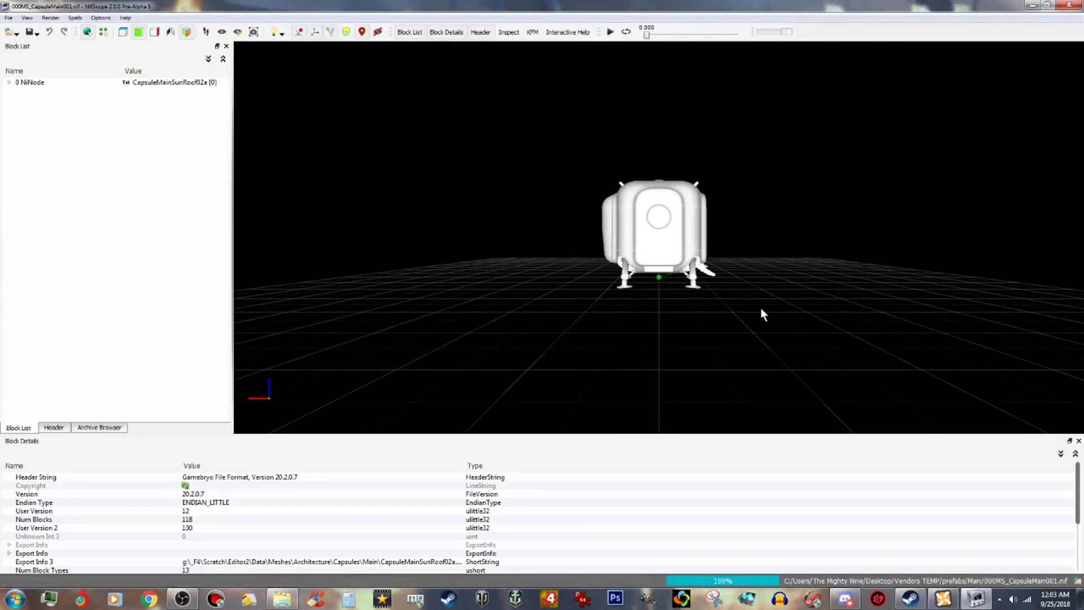
left_click_drag(728, 320, 616, 320)
scroll(612, 330, "up", 3)
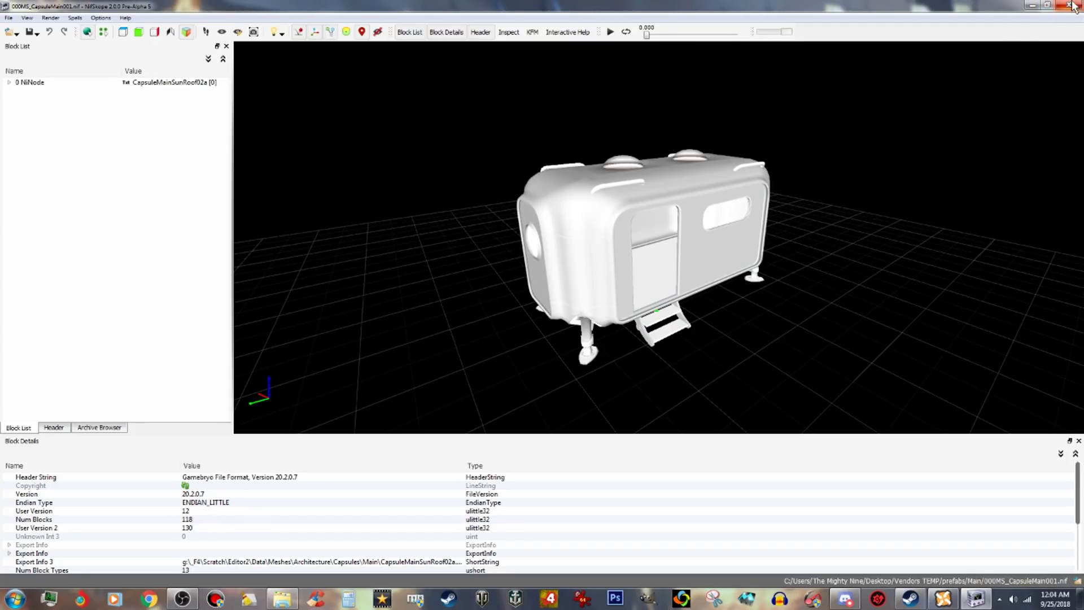
left_click_drag(927, 121, 886, 138)
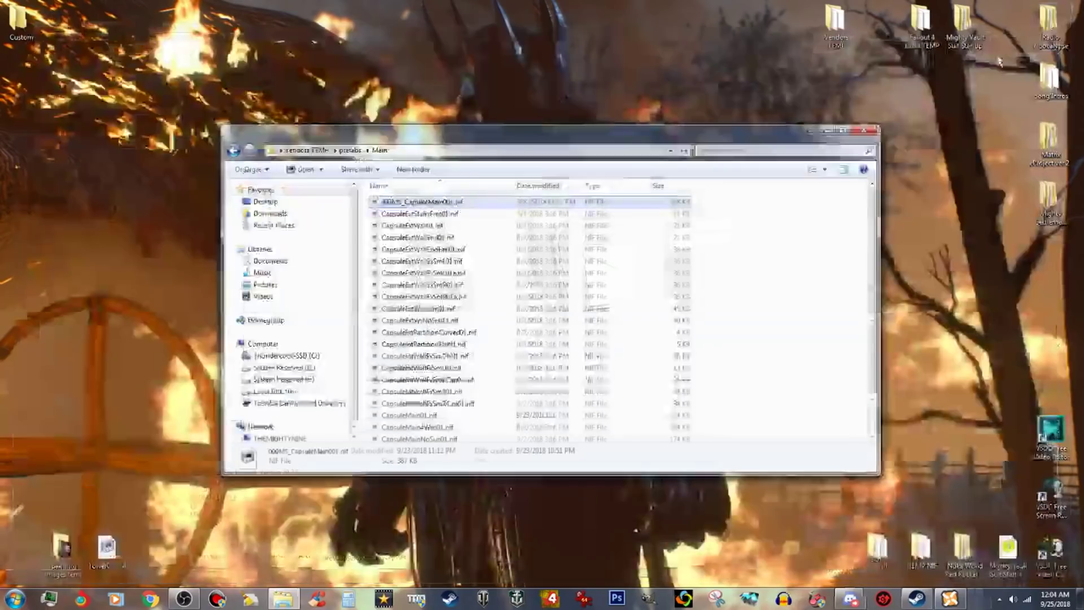
left_click(1070, 5)
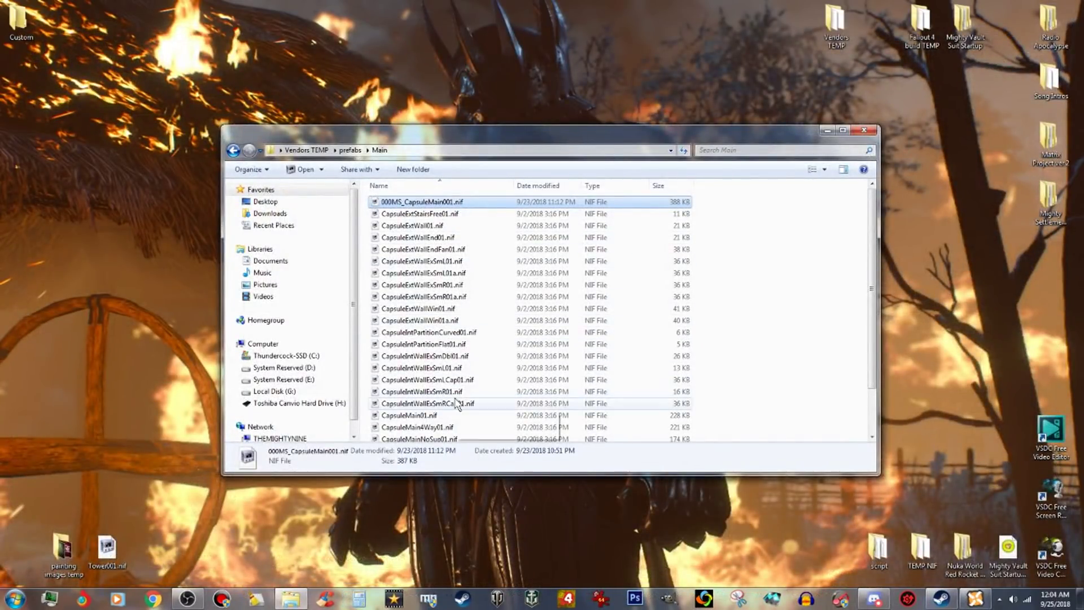
Open CapsuleMain01.nif from the same folder and bring the empty capsule shell into an angled view.
left_click(434, 417)
left_click_drag(414, 416, 1083, 426)
left_click_drag(627, 293, 710, 362)
scroll(659, 309, "up", 2)
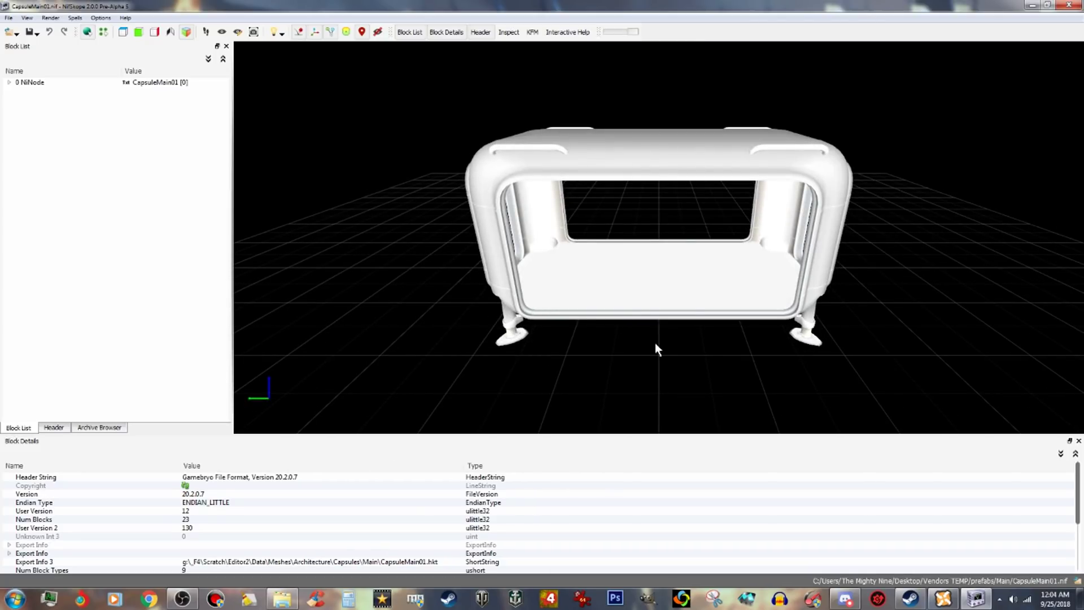
left_click_drag(370, 182, 383, 186)
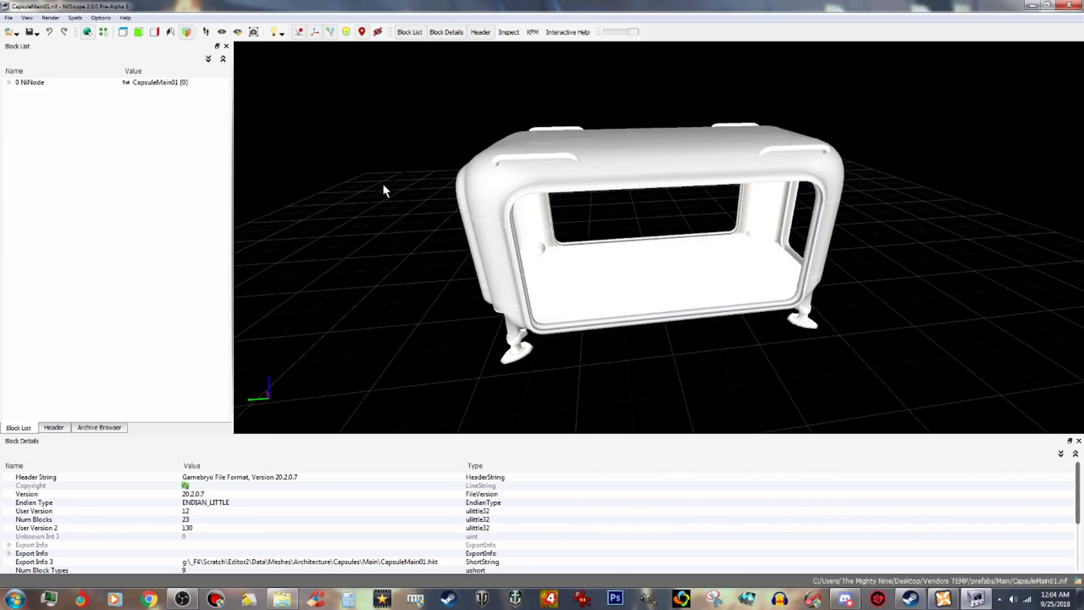
Expand the root node and examine the lighting shader property and texture set of the CapsuleMain01:0 BSTriShape.
left_click(9, 83)
left_click(20, 124)
left_click(179, 134)
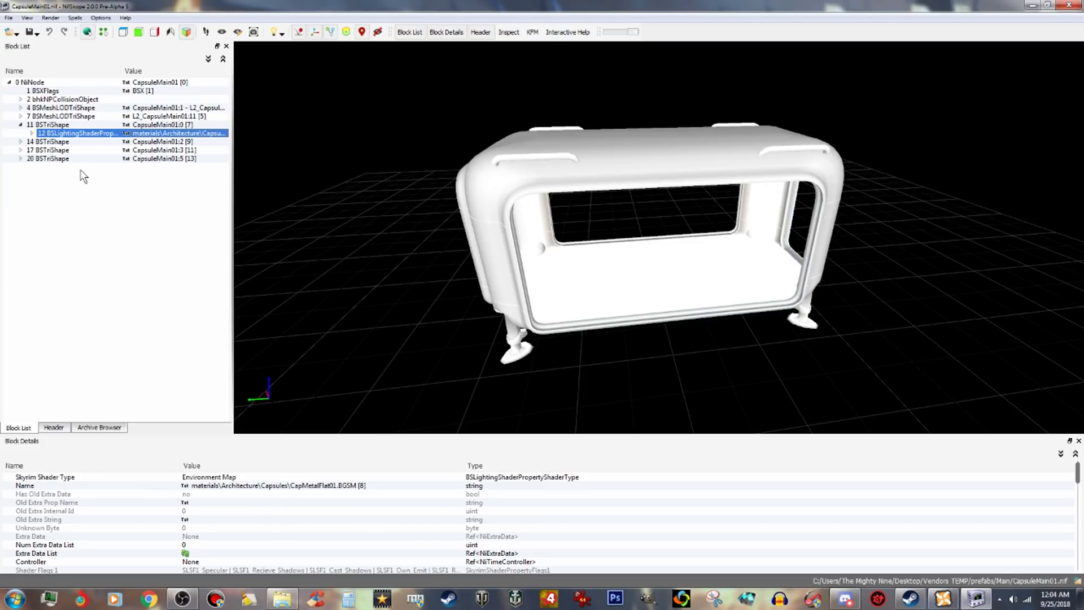
left_click(32, 133)
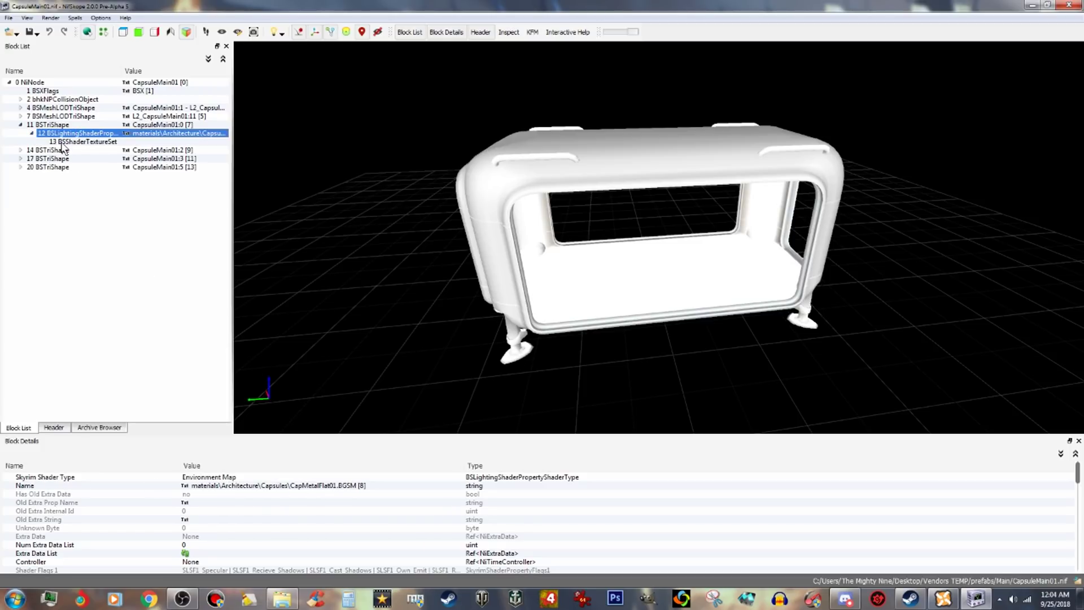
left_click(78, 141)
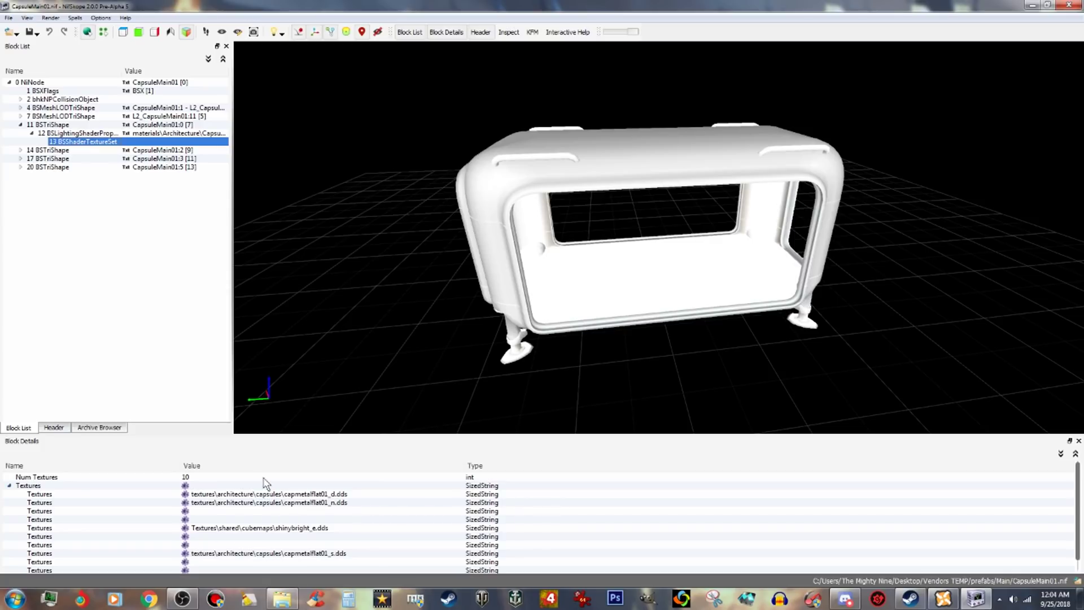
left_click(84, 133)
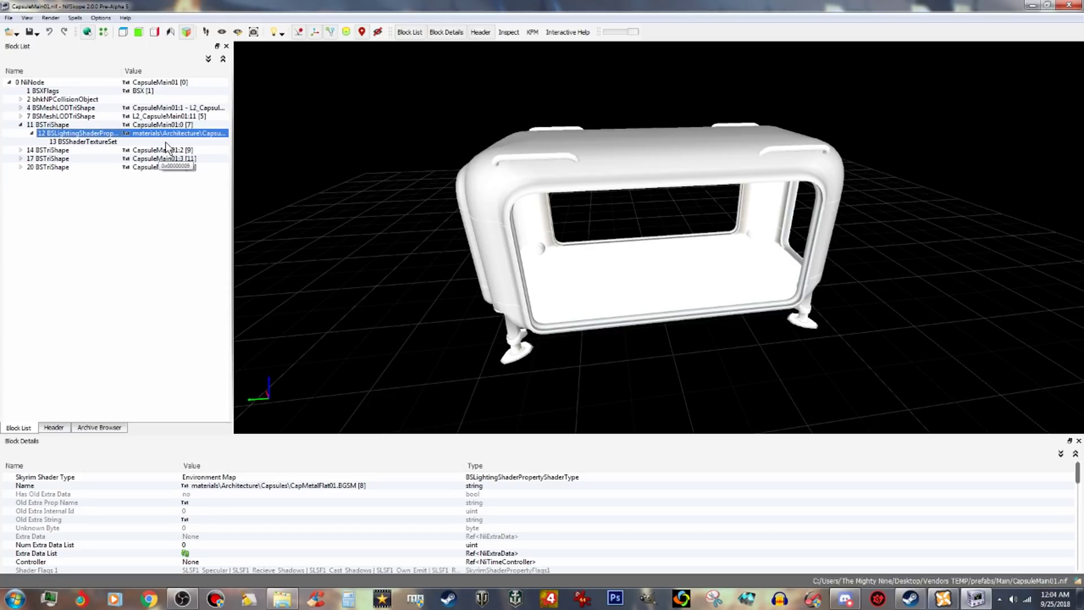
Copy the root CapsuleMain01 NiNode branch and paste it as a child of the same root node.
left_click(32, 83)
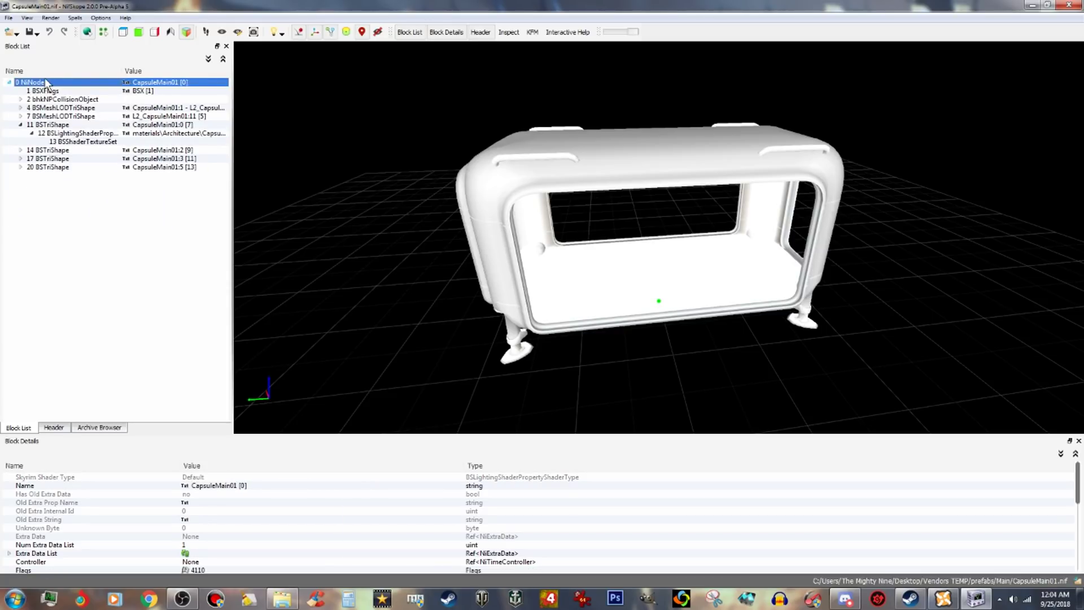
left_click_drag(461, 281, 513, 290)
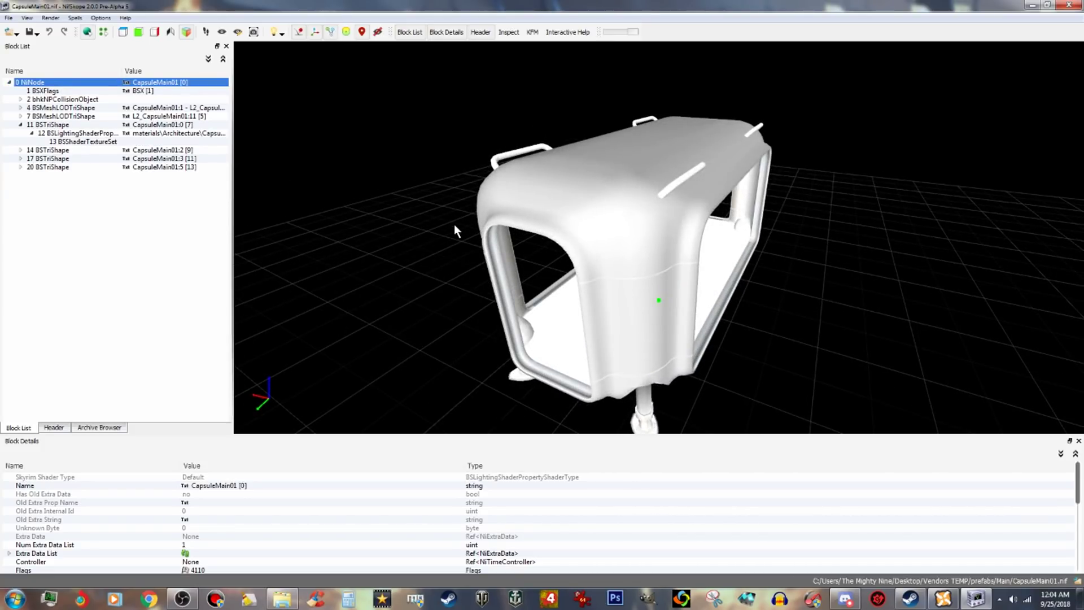
left_click_drag(587, 330, 507, 329)
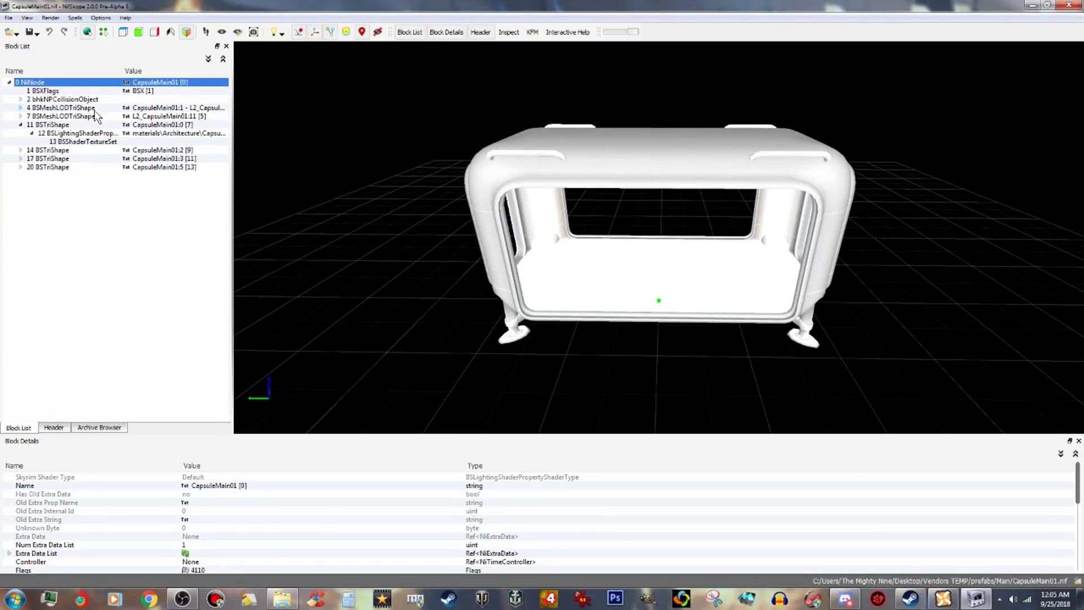
right_click(102, 84)
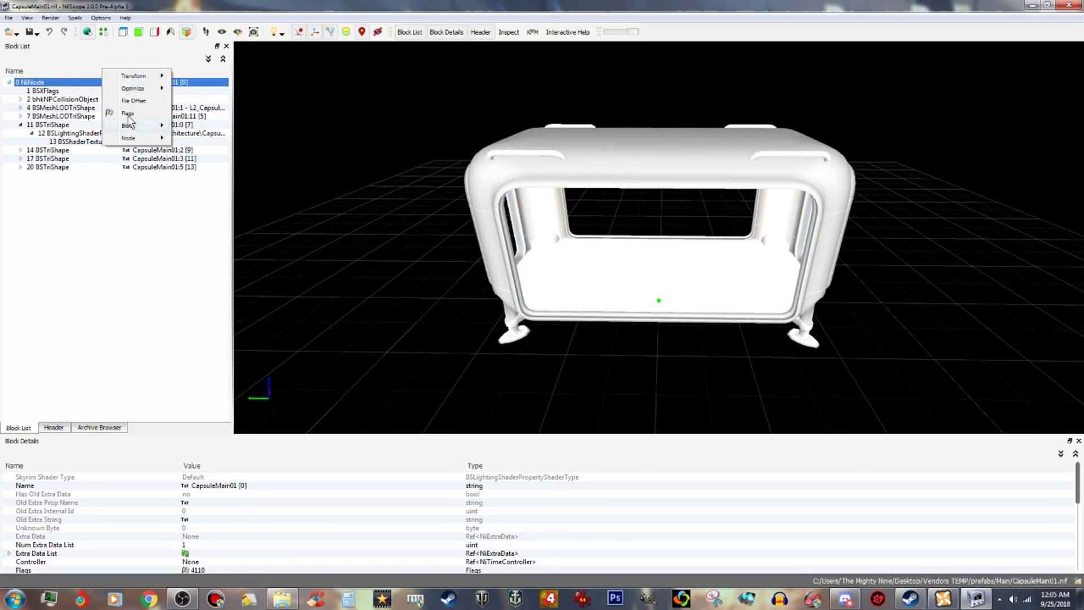
mouse_move(138, 125)
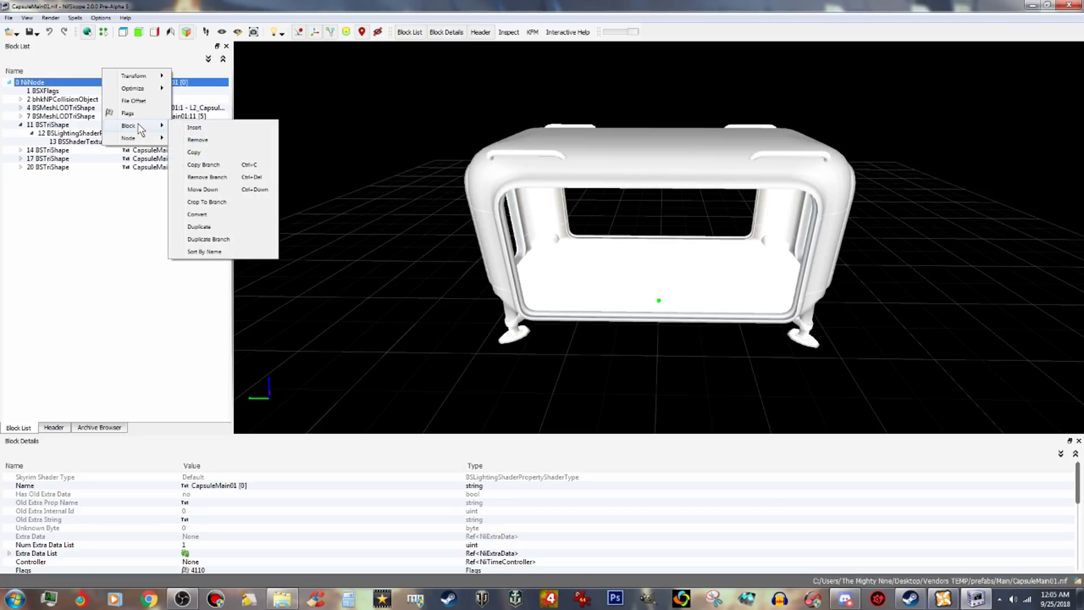
left_click(212, 165)
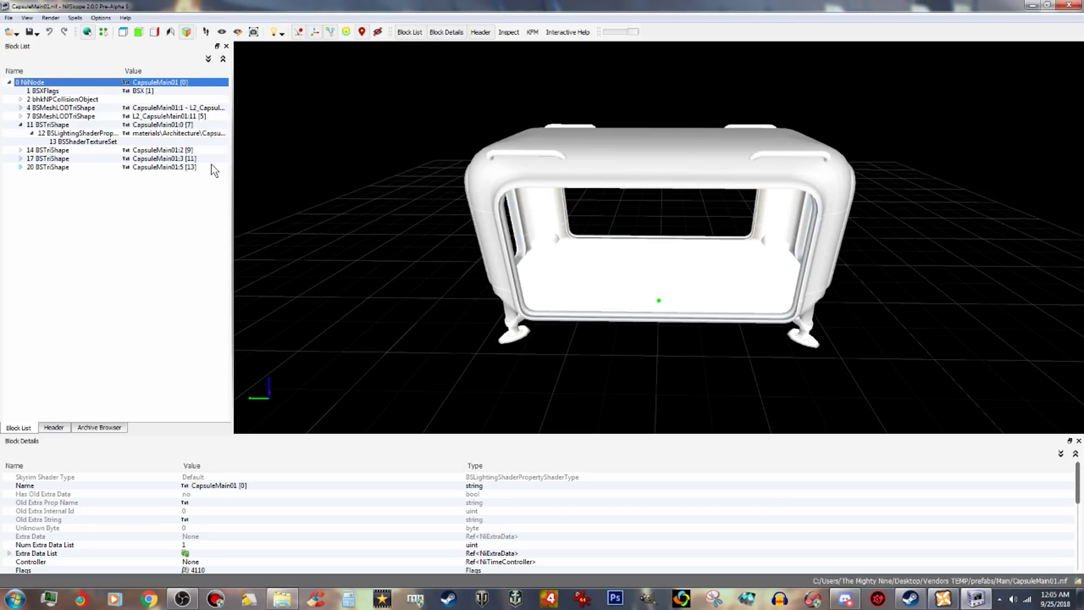
right_click(79, 85)
mouse_move(108, 125)
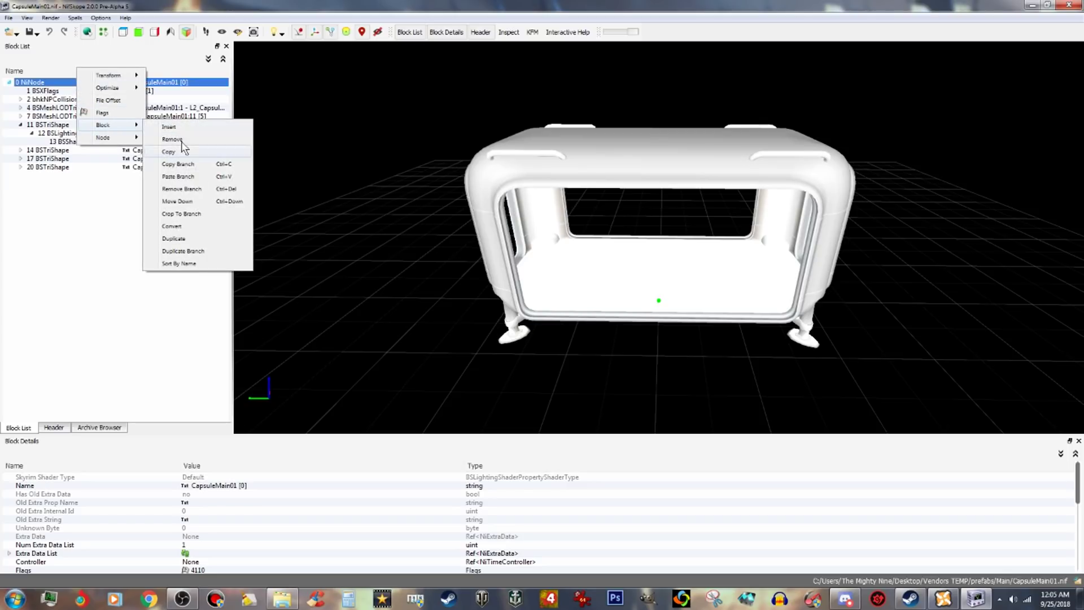
left_click(187, 178)
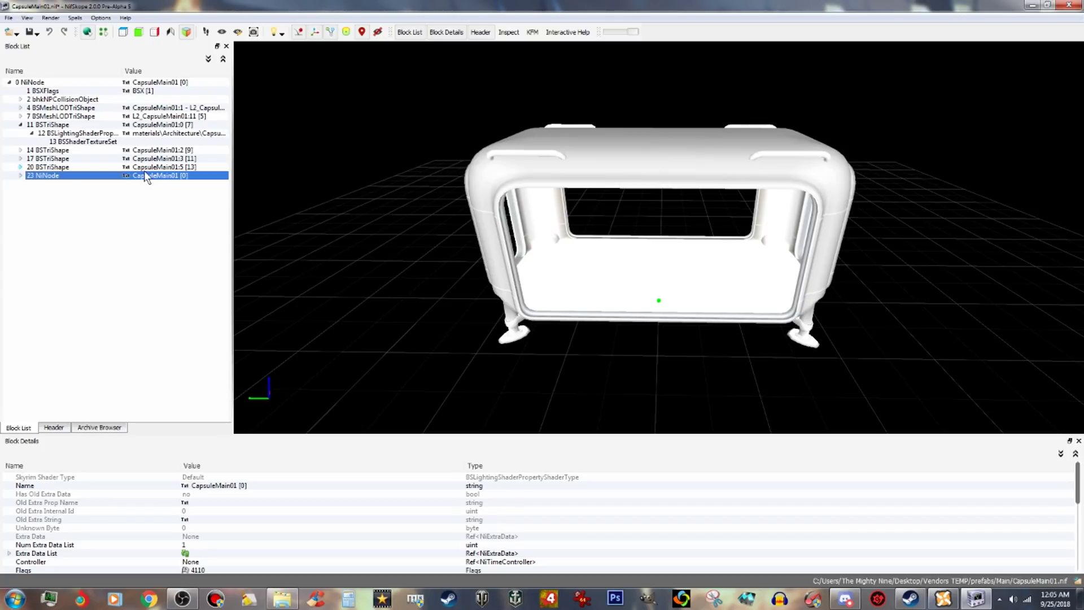
Rename the pasted NiNode to CapsuleMain02 in its transform settings.
right_click(157, 176)
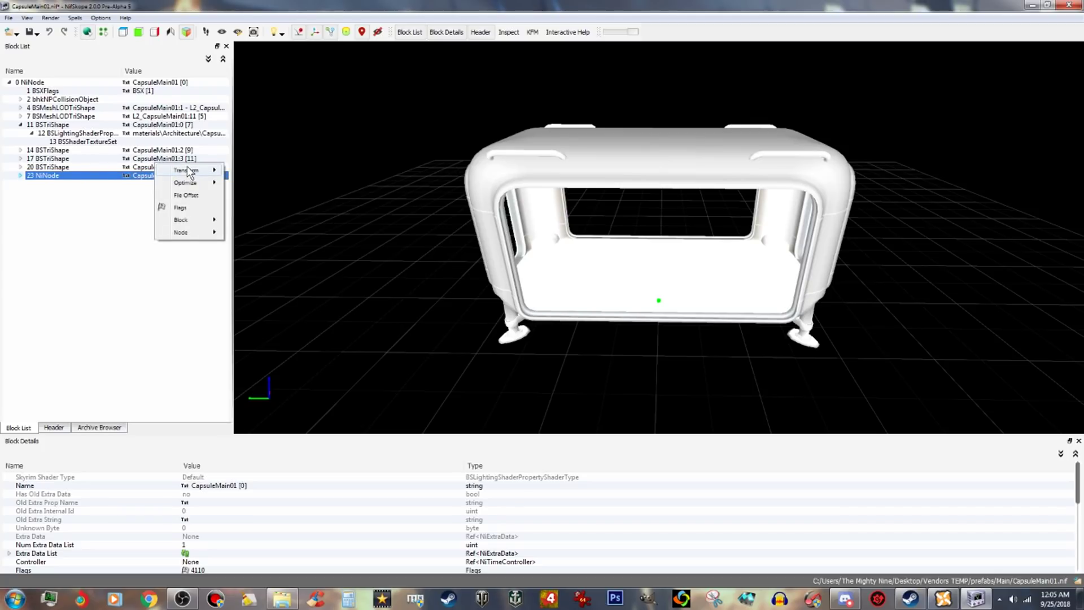
mouse_move(217, 170)
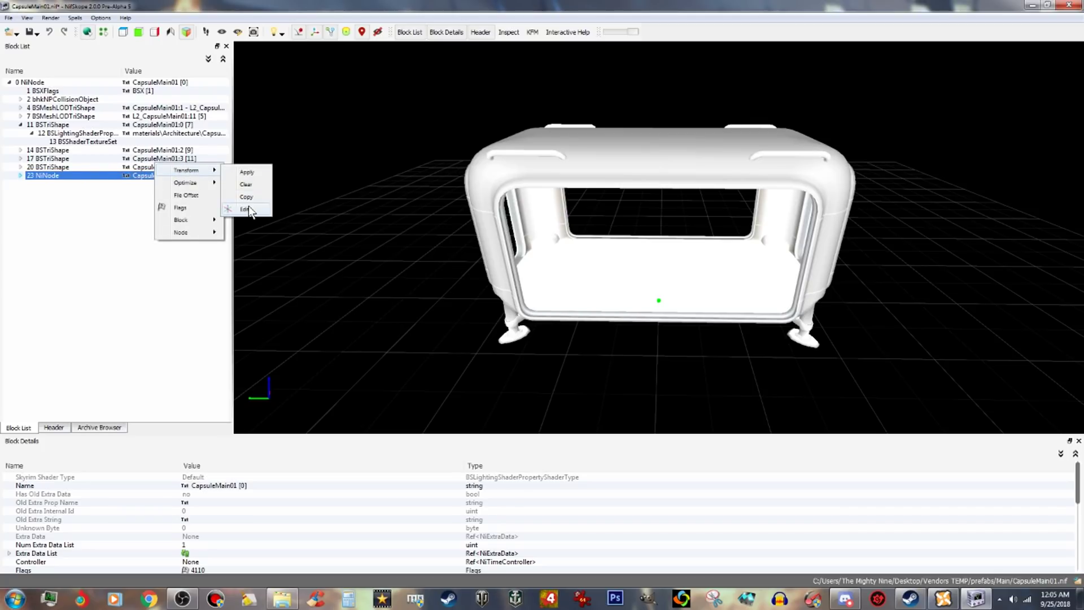
right_click(146, 176)
mouse_move(164, 180)
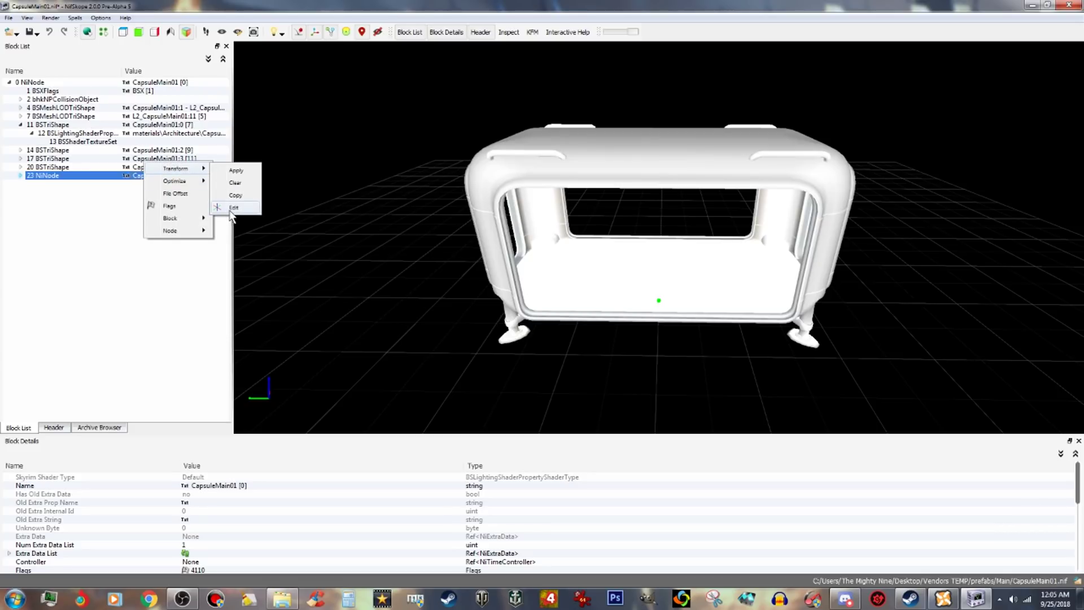
left_click(234, 208)
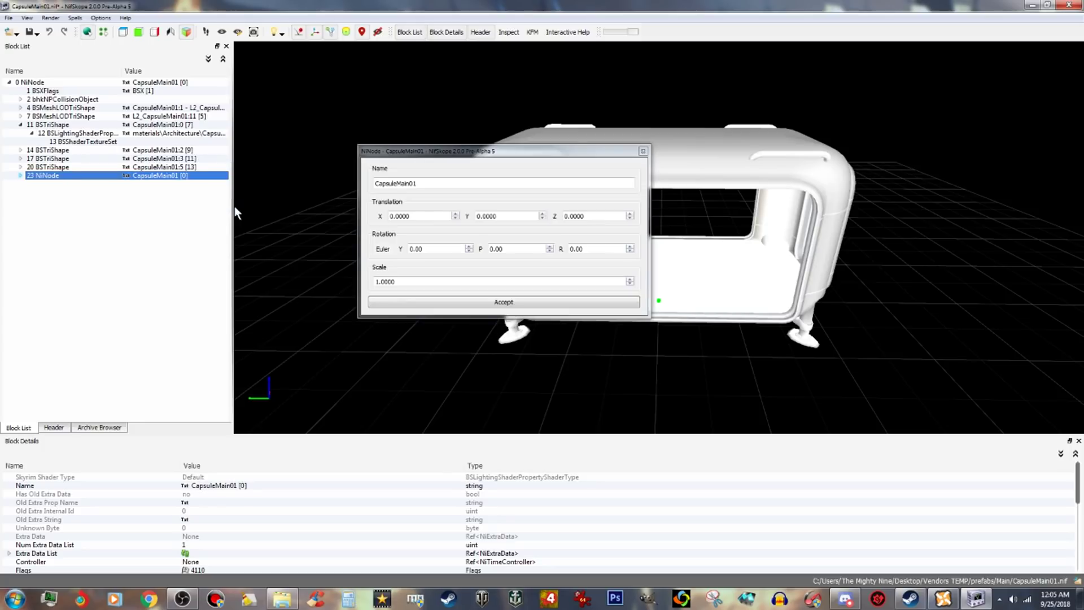
left_click(420, 183)
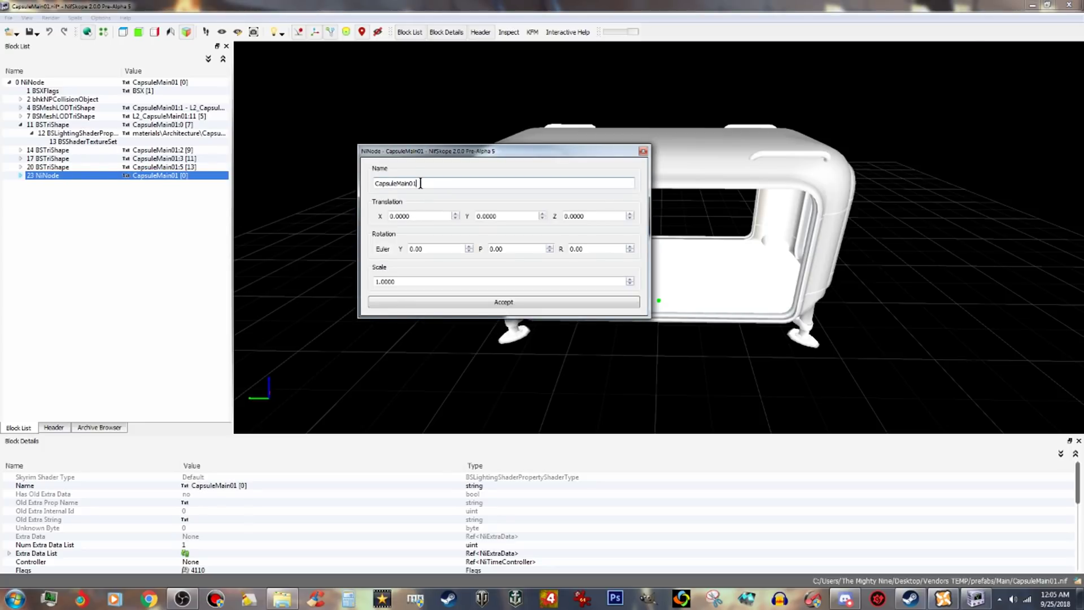
key("BackSpace")
type("2")
left_click(508, 302)
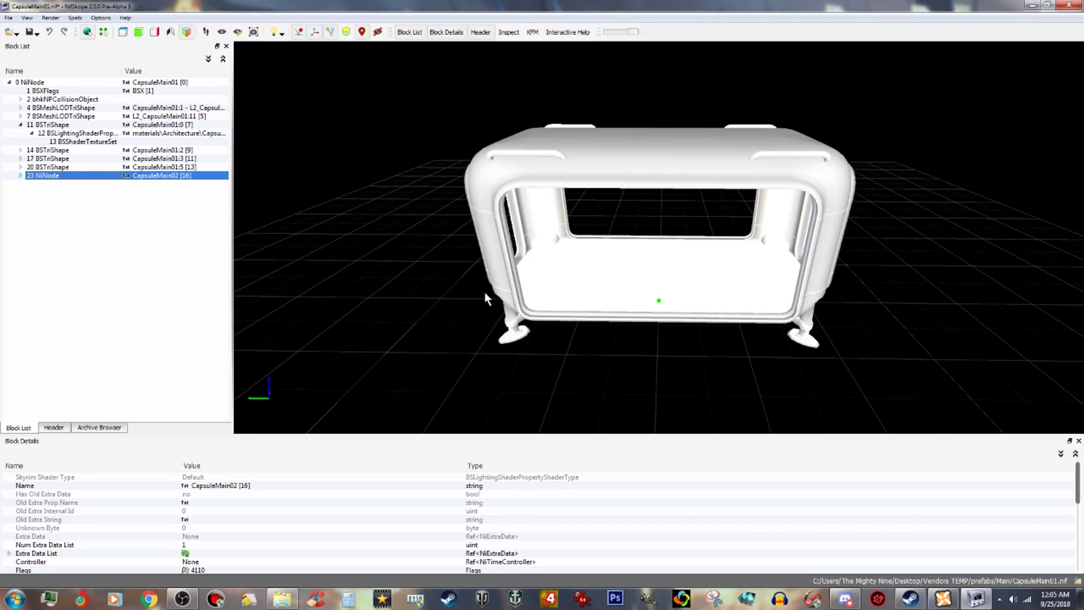
Shift the CapsuleMain02 node away from the original capsule to an X translation of 268 in its transform settings.
right_click(184, 161)
mouse_move(217, 168)
left_click(274, 206)
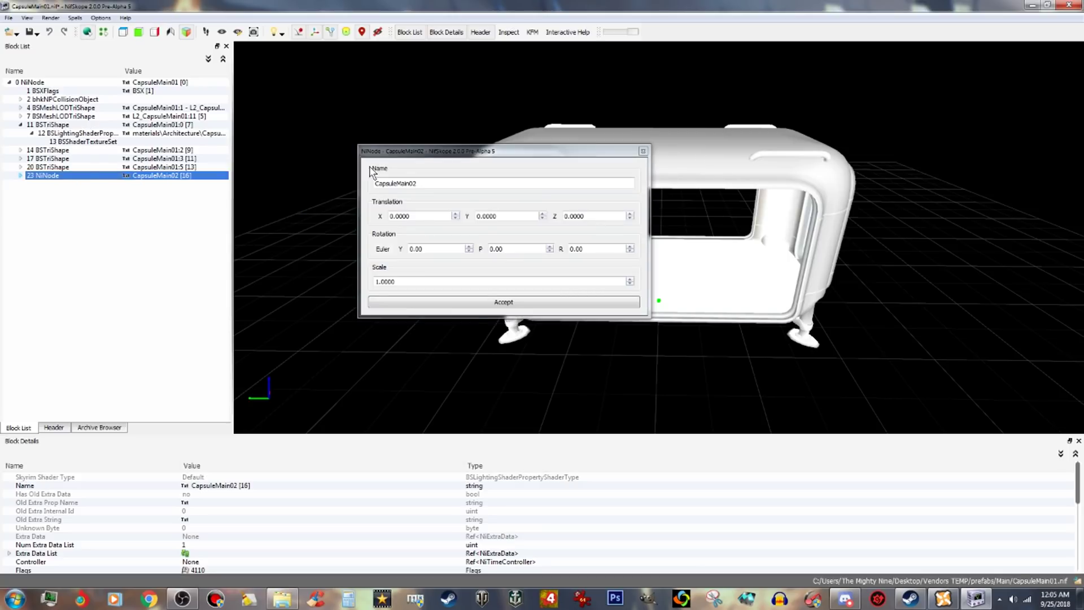
left_click_drag(429, 153, 130, 140)
left_click_drag(442, 313, 541, 313)
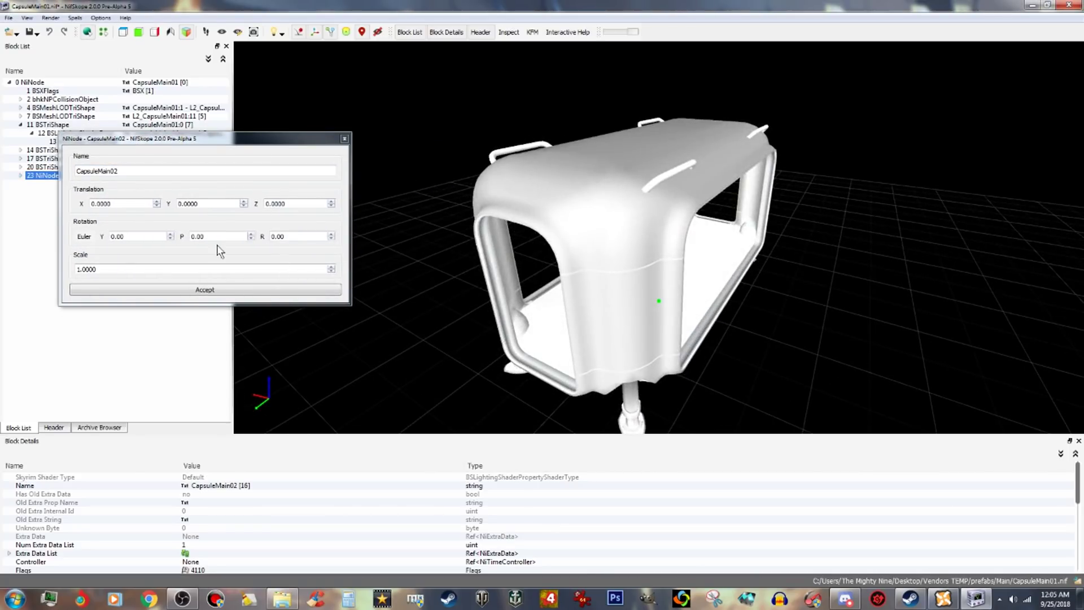
left_click(141, 207)
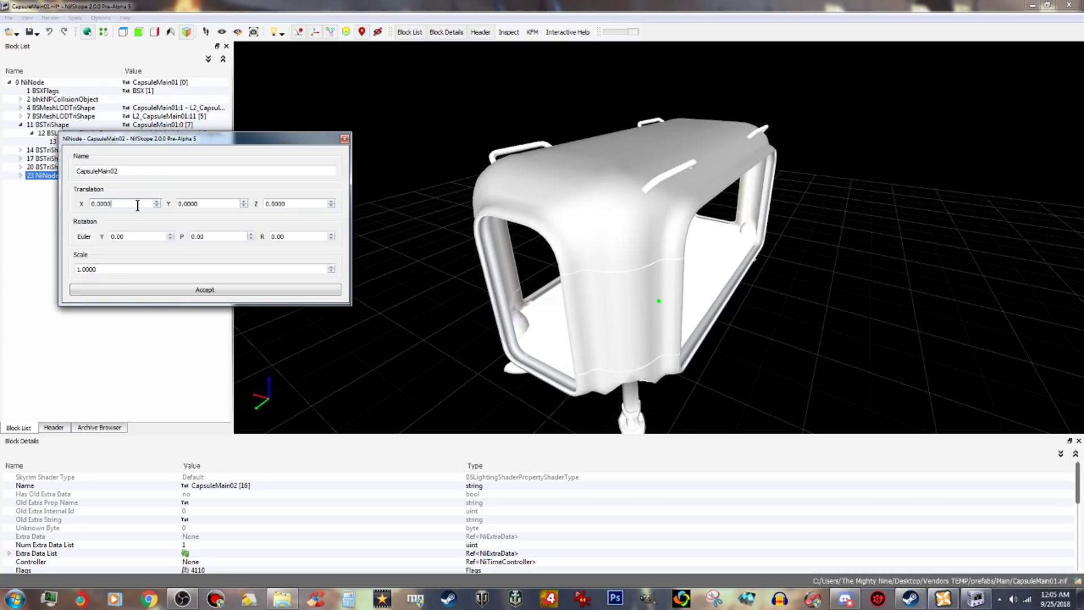
scroll(136, 205, "up", 20)
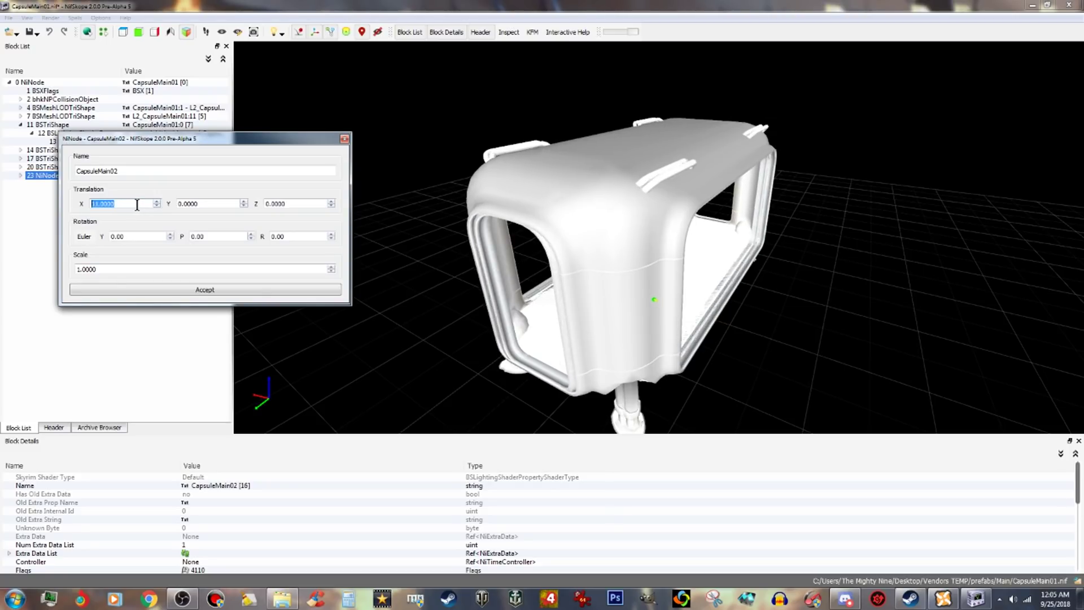
scroll(137, 205, "up", 20)
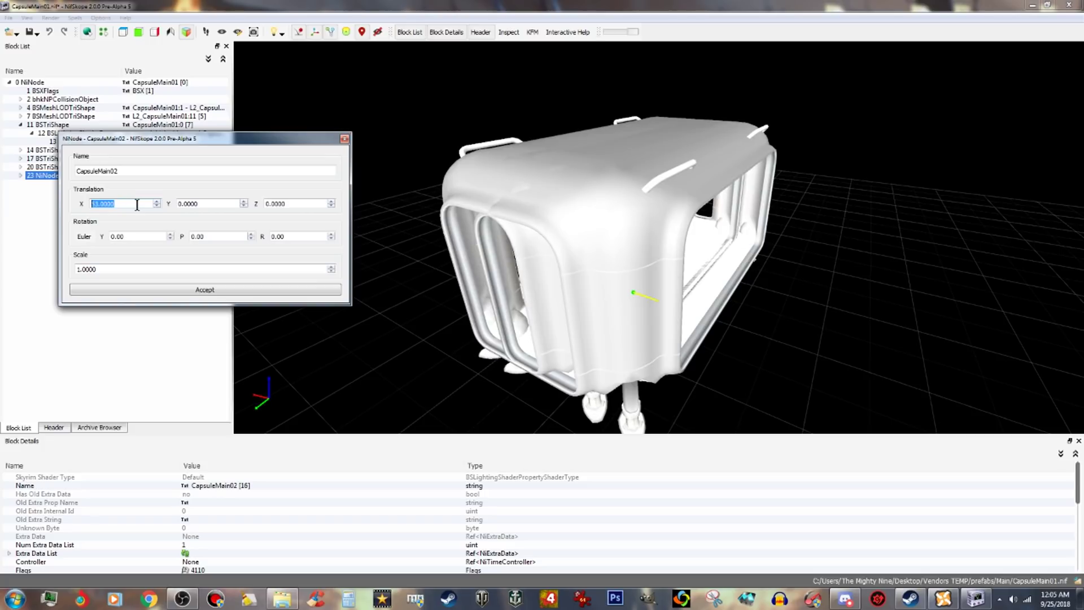
scroll(137, 204, "up", 20)
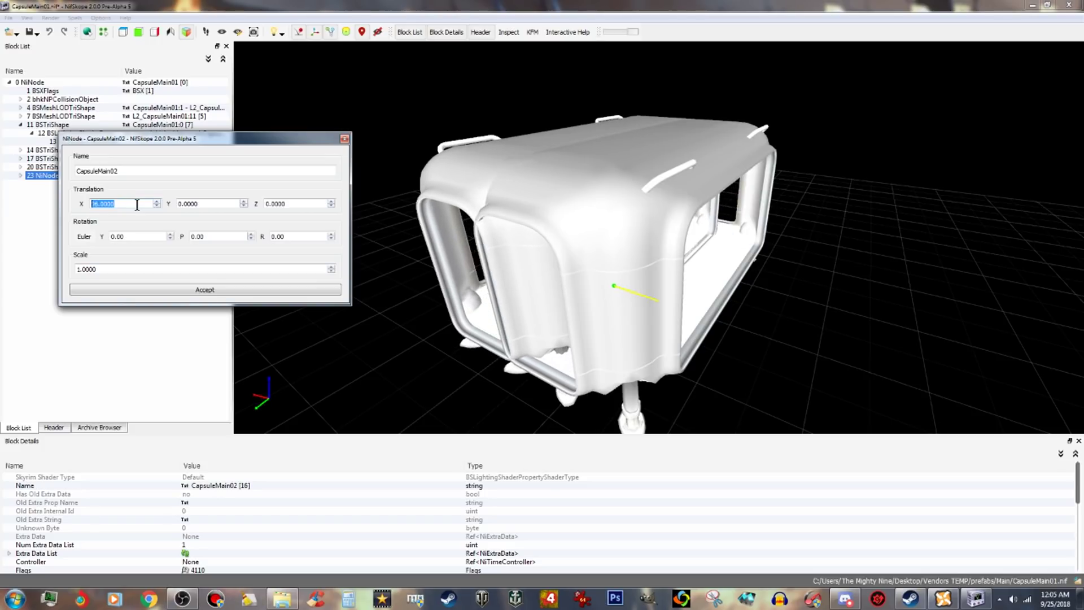
scroll(136, 204, "up", 20)
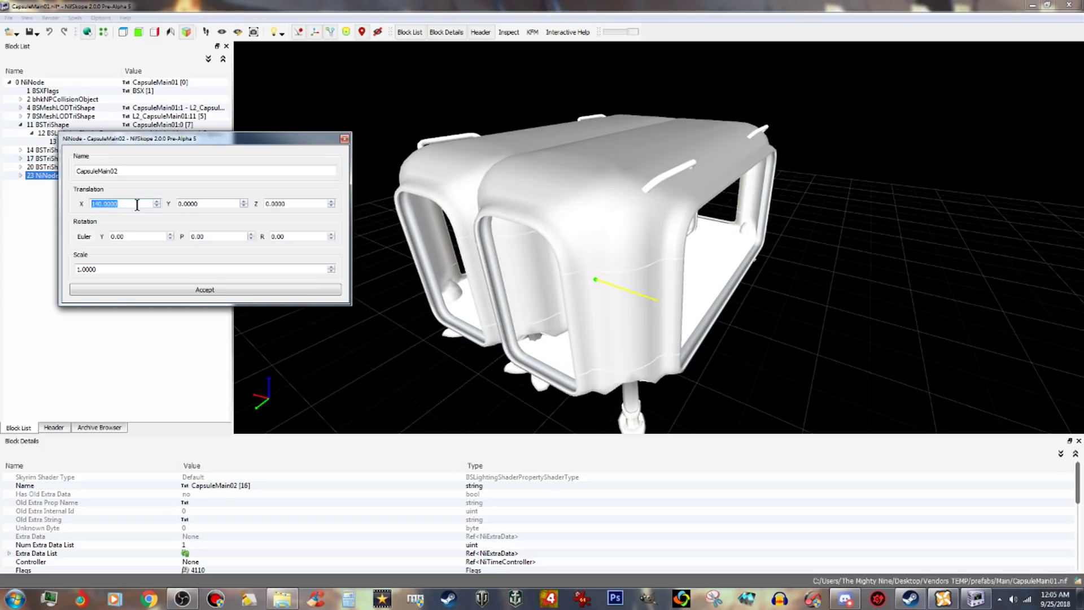
scroll(137, 204, "up", 20)
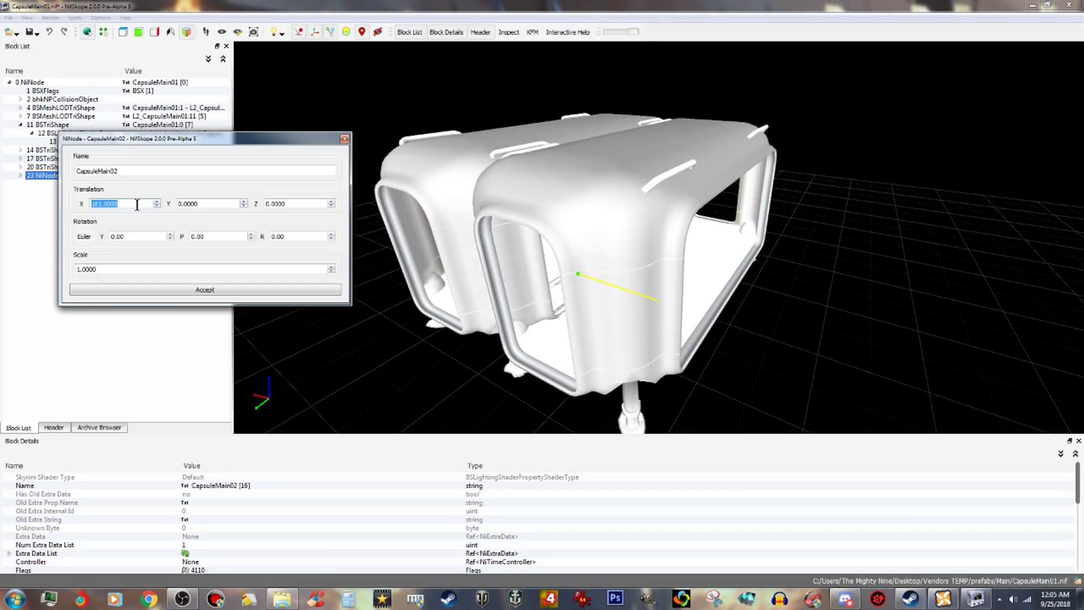
scroll(137, 205, "up", 20)
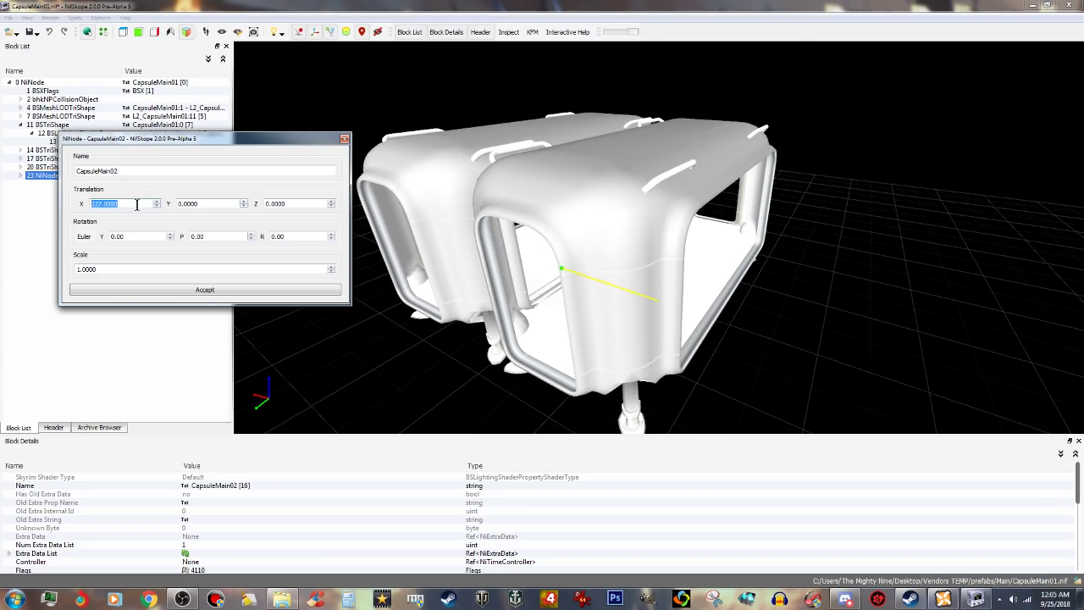
scroll(136, 204, "up", 20)
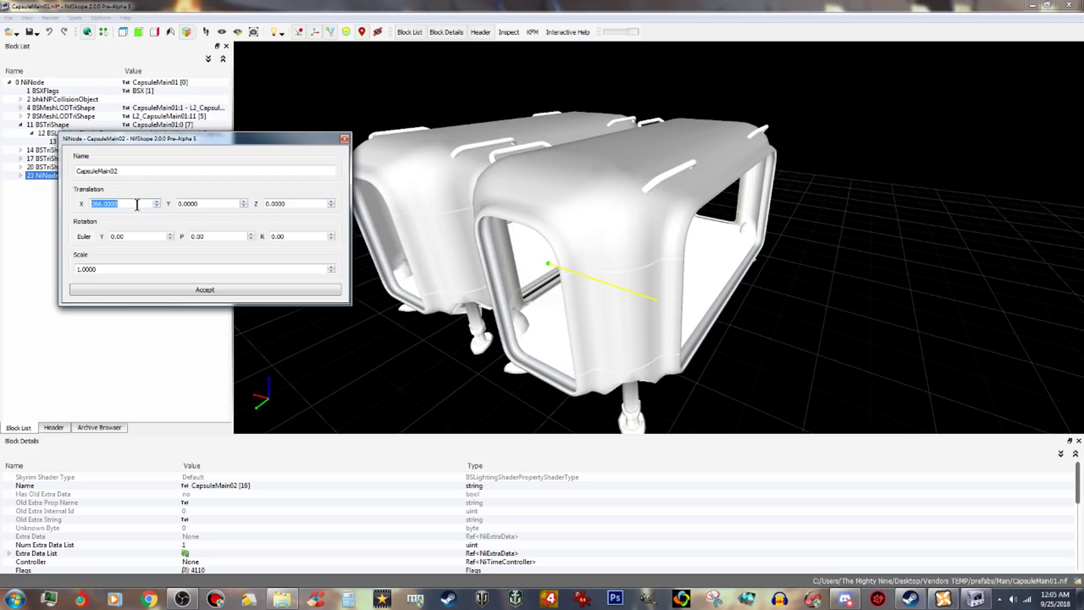
Refine CapsuleMain02's X translation to 256 so the two capsules meet side by side, and accept the transform.
left_click_drag(443, 342, 494, 319)
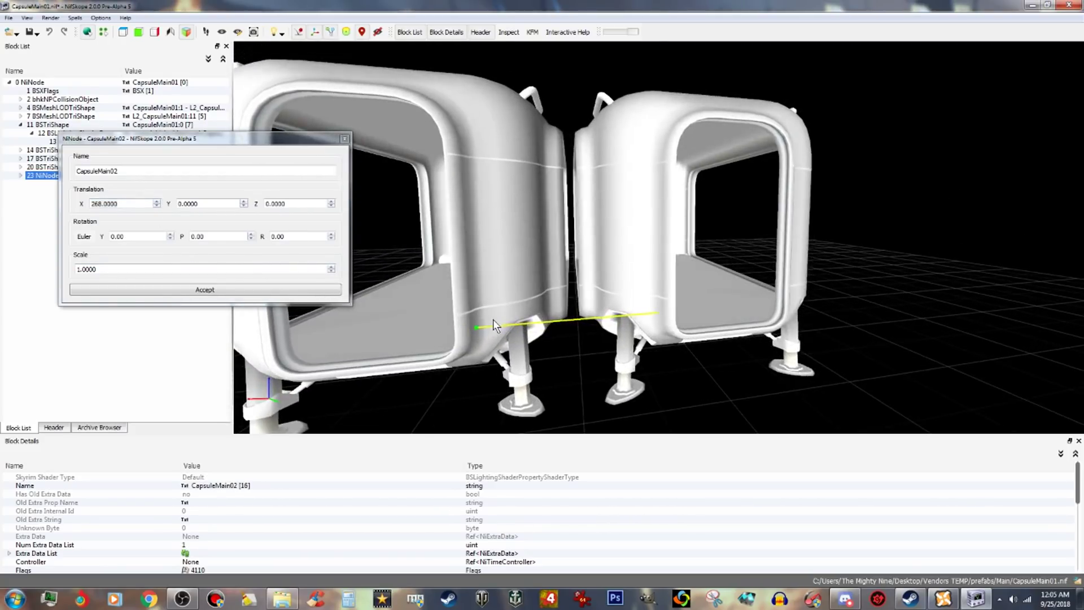
left_click(128, 207)
scroll(650, 344, "up", 4)
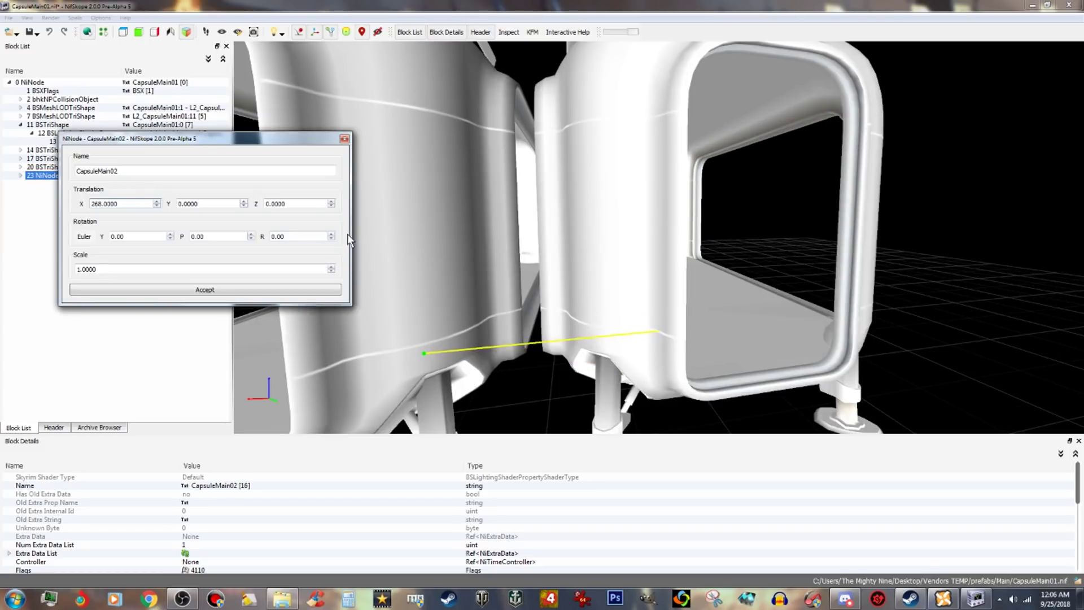
scroll(128, 202, "down", 7)
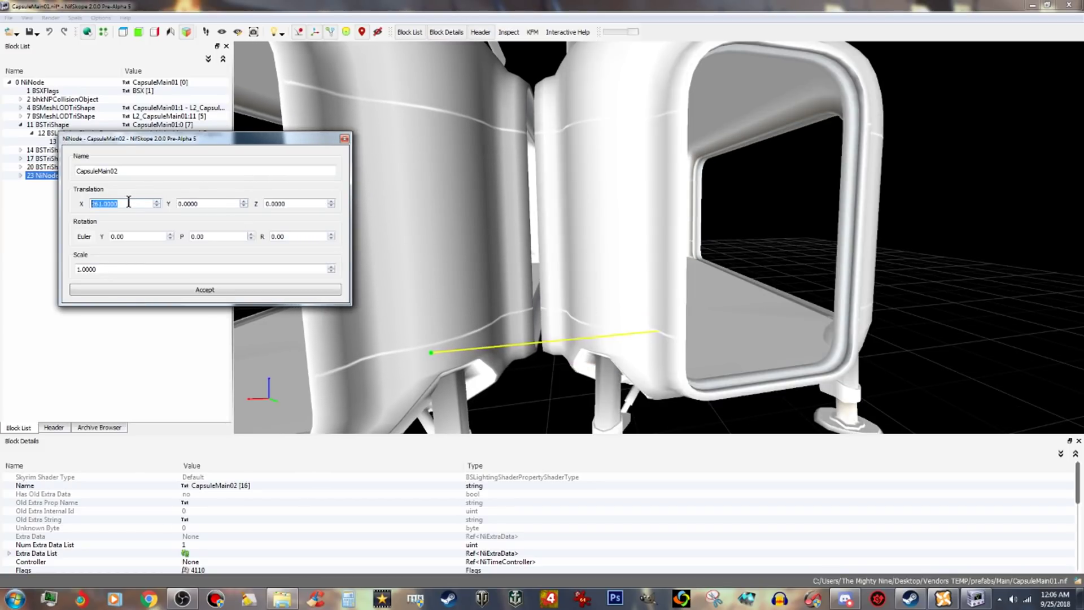
scroll(128, 202, "down", 5)
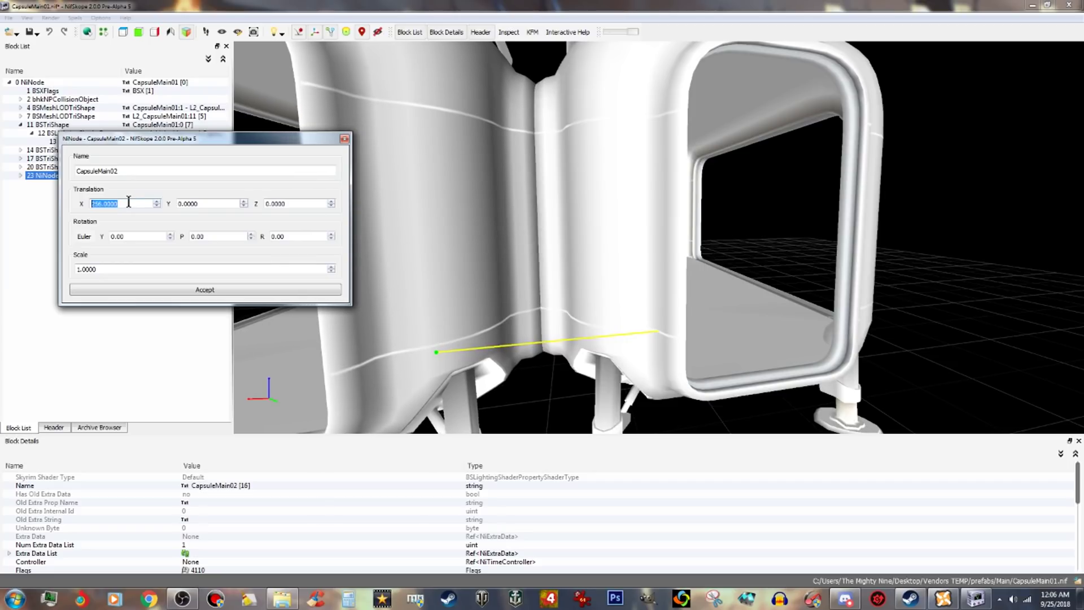
left_click_drag(443, 267, 474, 279)
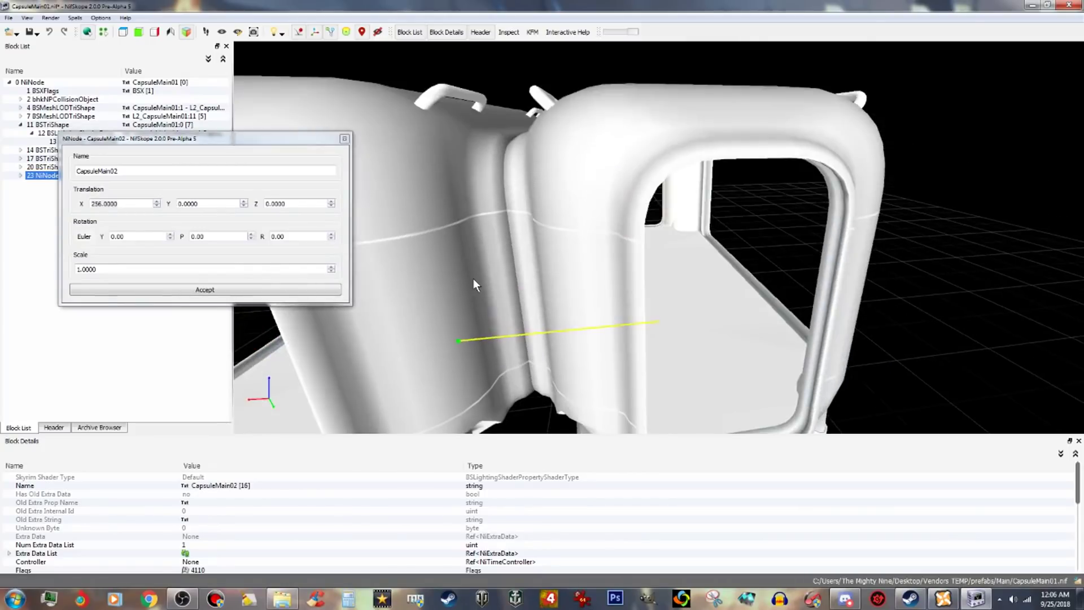
scroll(473, 278, "down", 5)
left_click(326, 292)
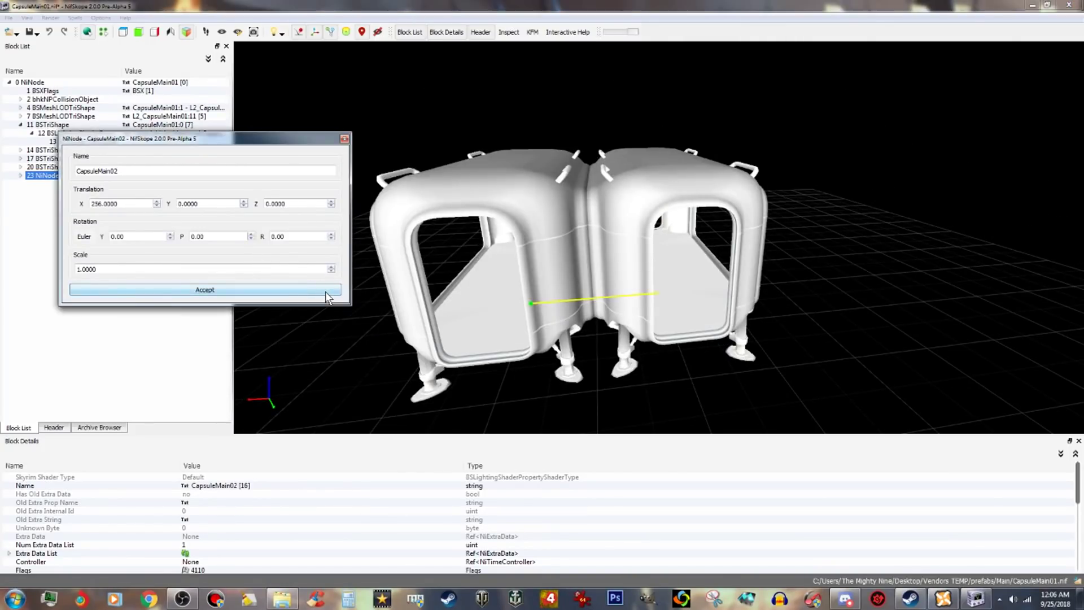
left_click(326, 293)
Run the Remove Bogus Nodes optimization and the Check Links sanitize spell on the file.
left_click_drag(788, 343, 711, 347)
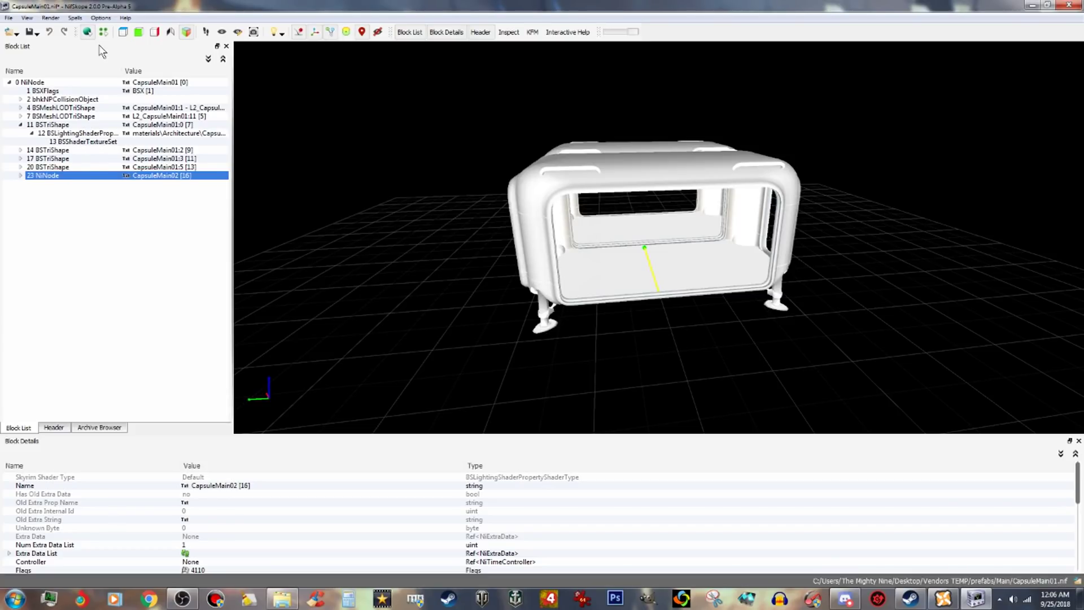
left_click(74, 18)
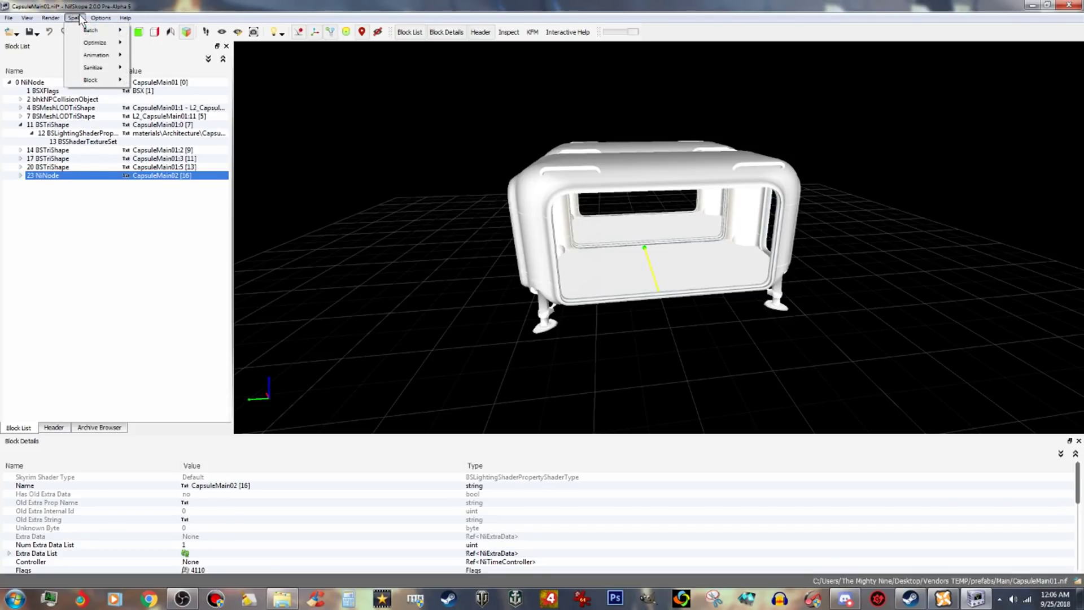
mouse_move(108, 43)
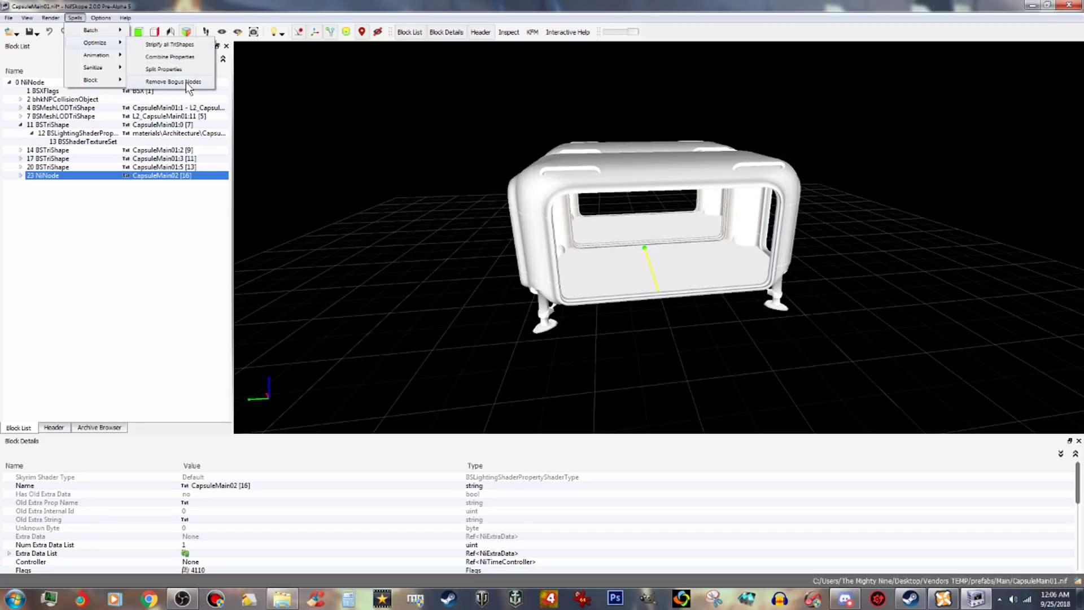
left_click(187, 83)
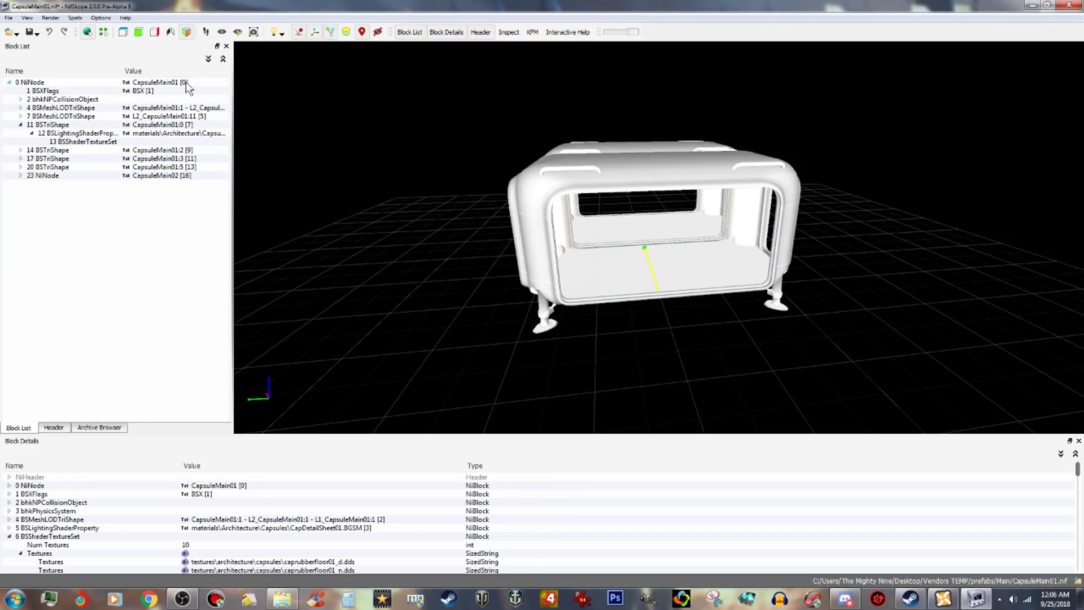
left_click(82, 18)
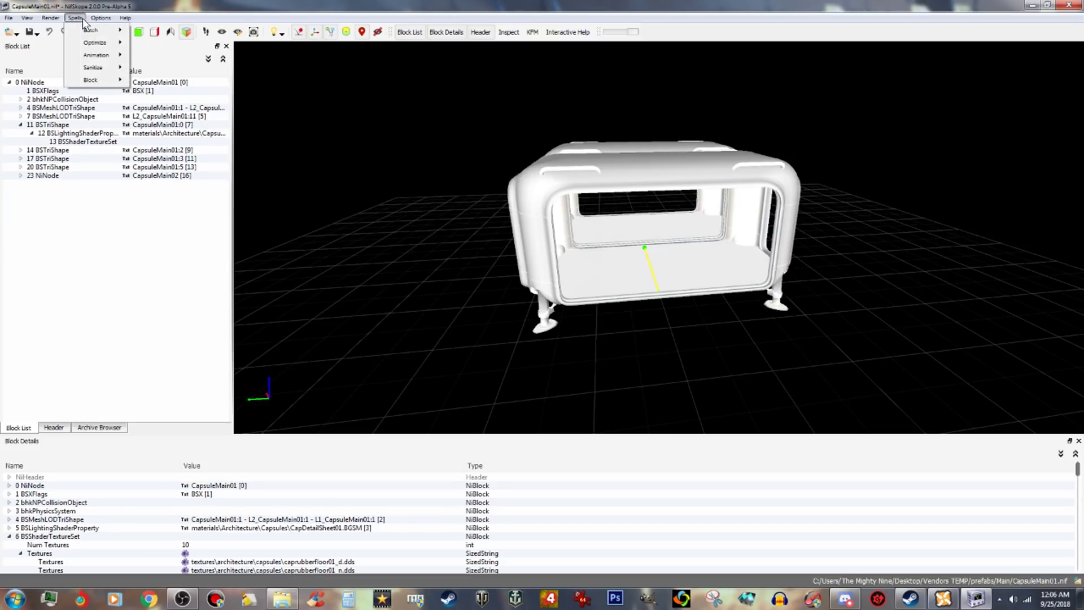
mouse_move(102, 68)
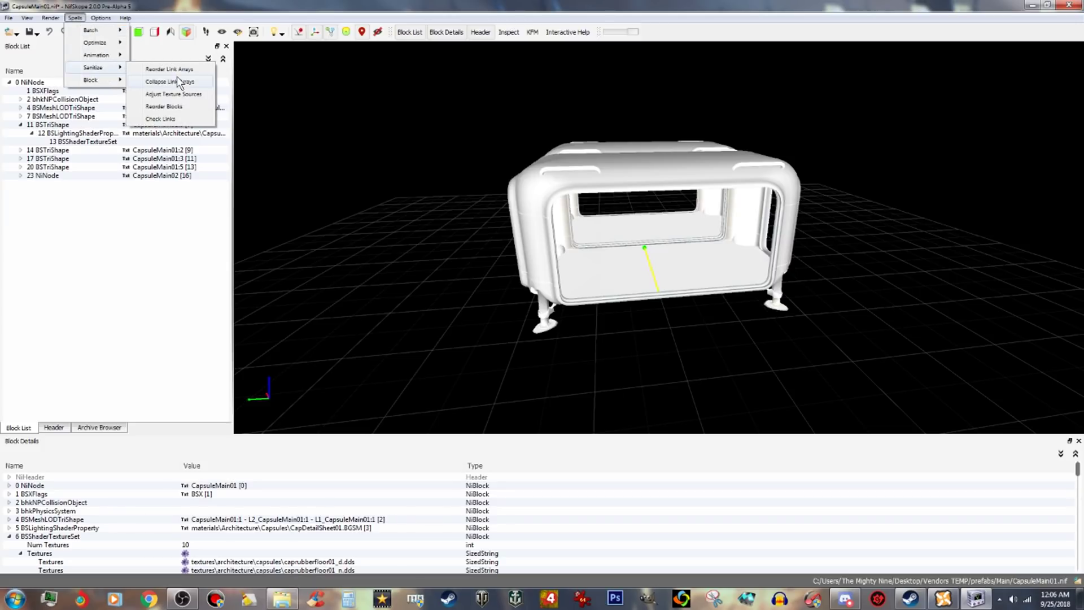
left_click(160, 120)
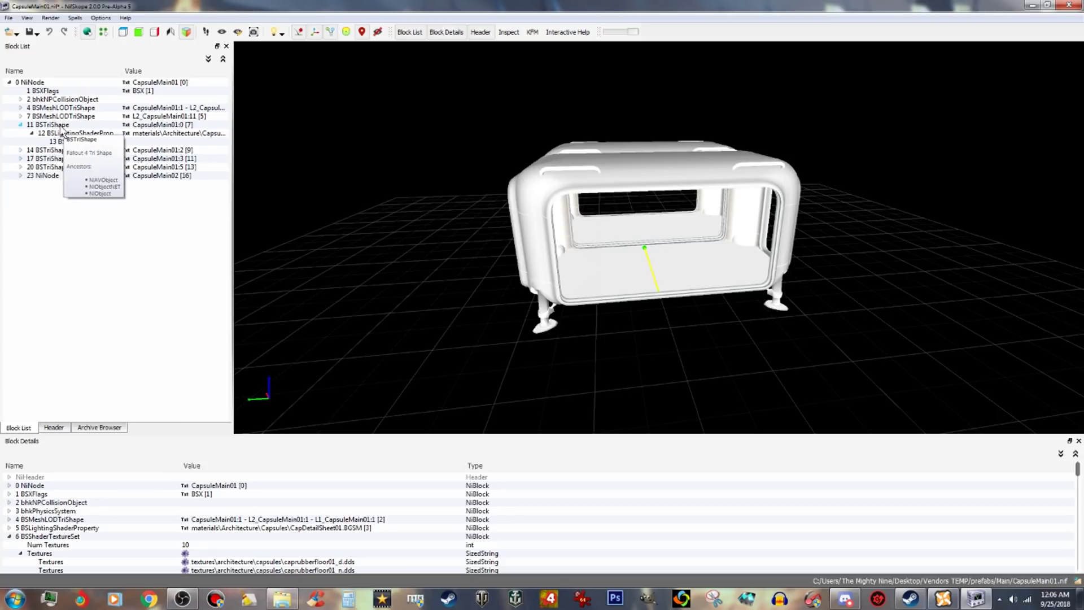
Expand the CapsuleMain02 node and rename its first BSMeshLODTriShape to Main02a in the transform settings.
left_click(21, 176)
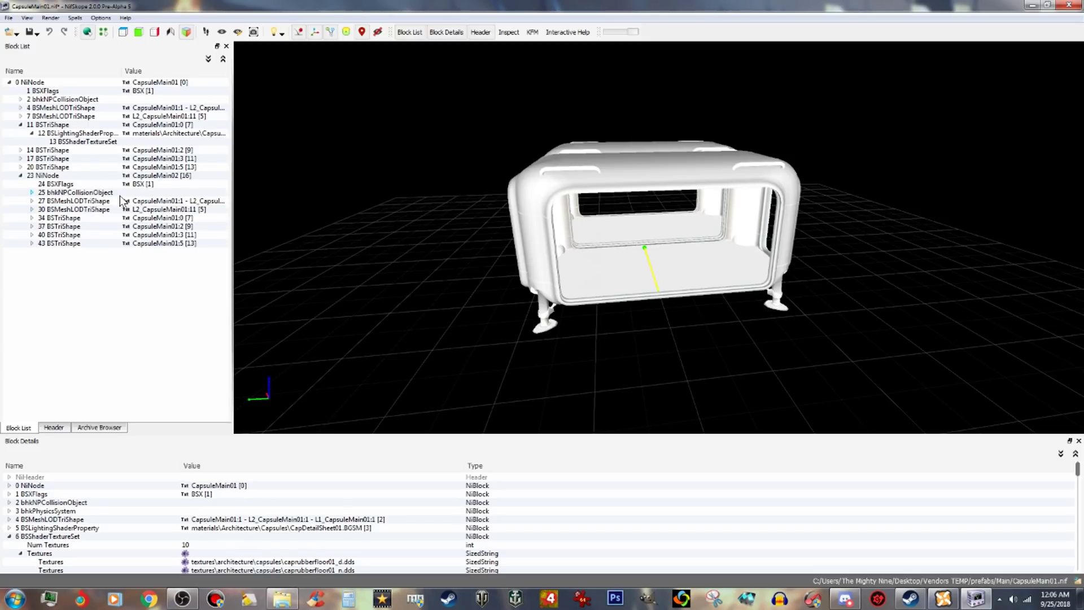
left_click(172, 201)
right_click(172, 201)
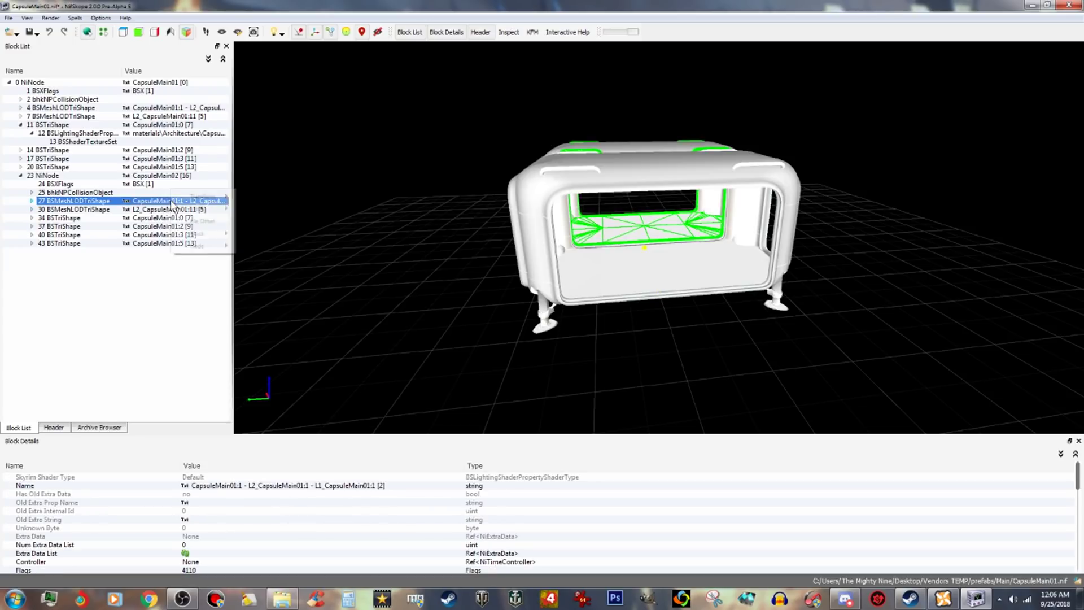
mouse_move(211, 203)
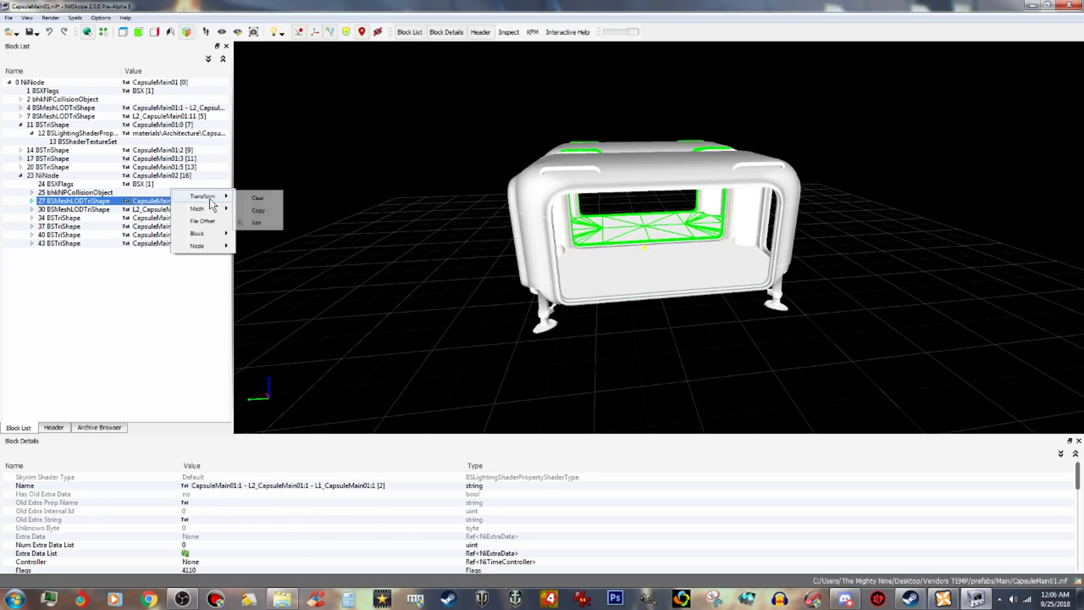
left_click(258, 223)
left_click_drag(557, 185, 345, 176)
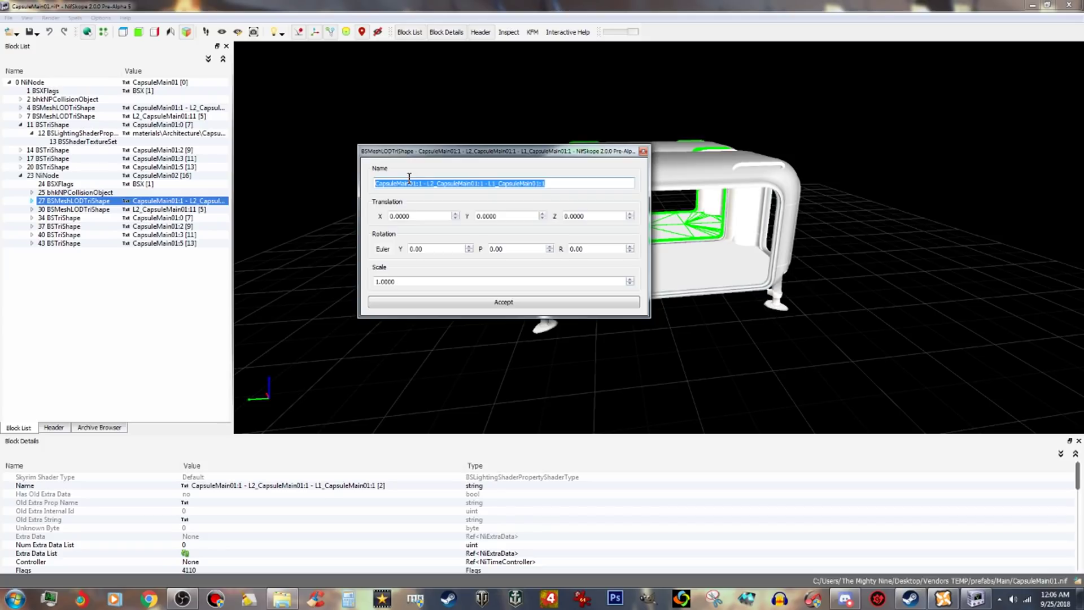
type("Main02")
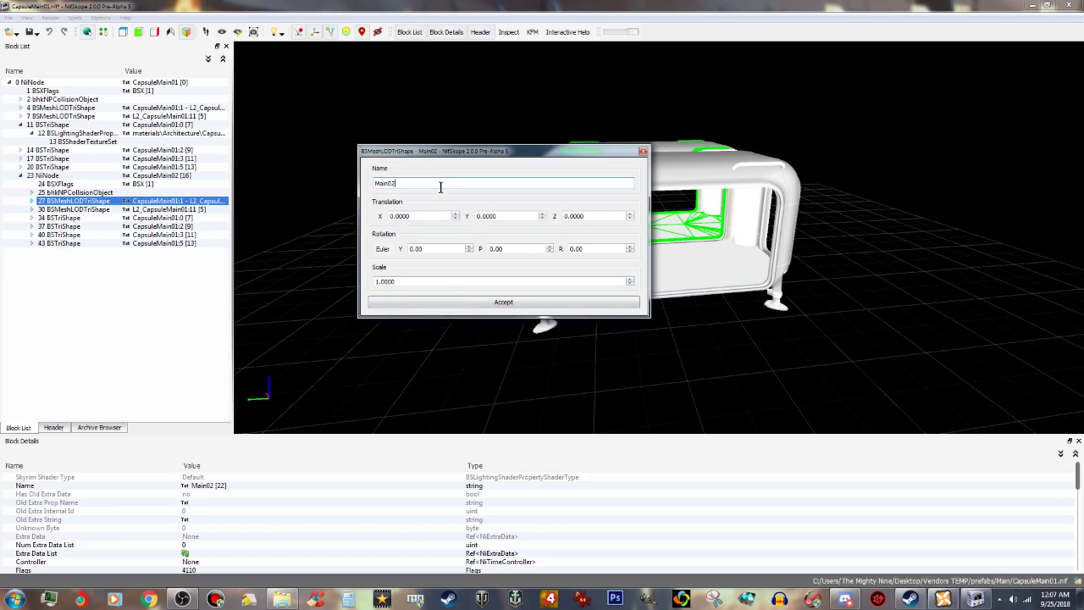
type("a")
left_click(479, 301)
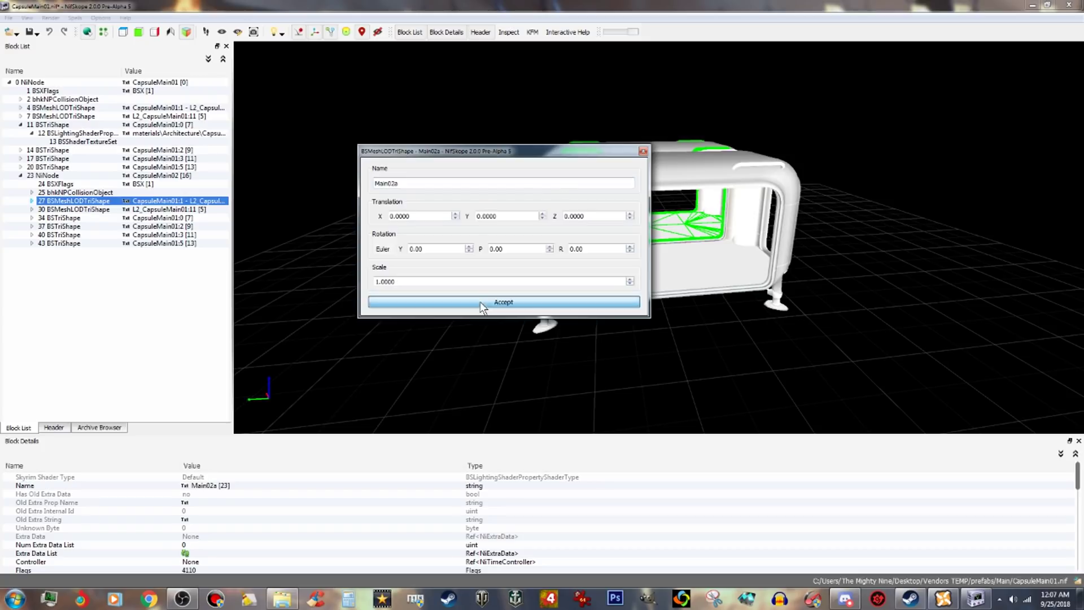
Rename the L2_CapsuleMain01:11 BSMeshLODTriShape under CapsuleMain02 to Main02b in its transform settings.
right_click(202, 210)
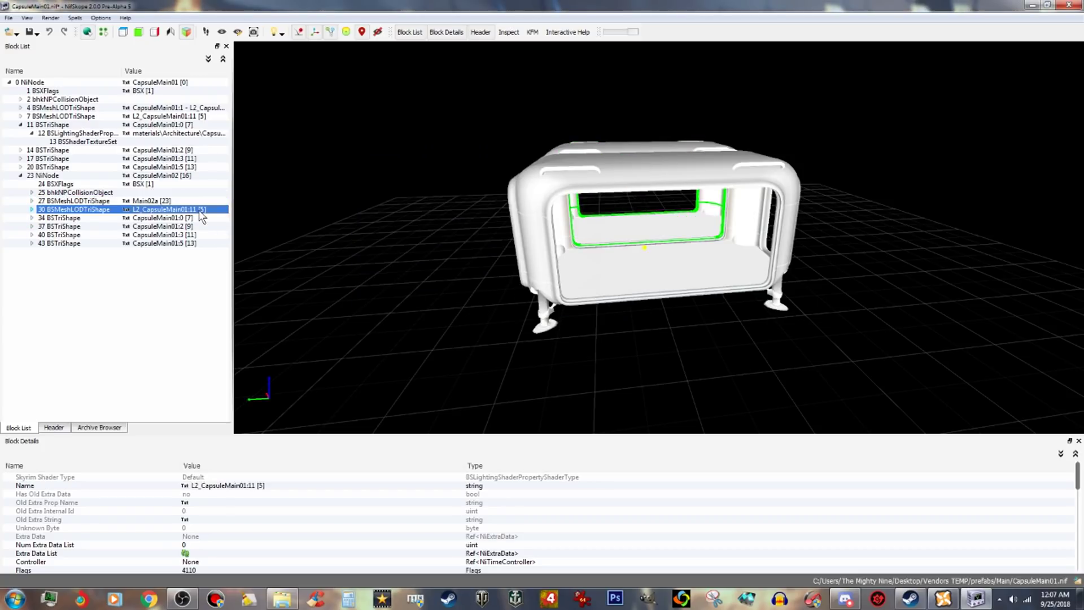
mouse_move(231, 207)
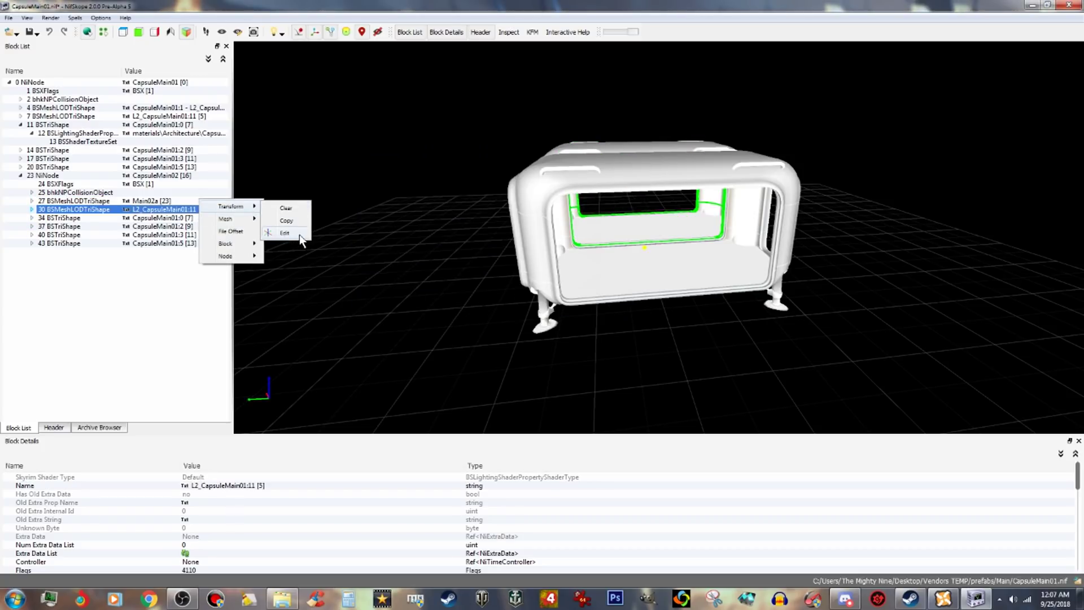
left_click(285, 233)
left_click_drag(448, 184, 349, 185)
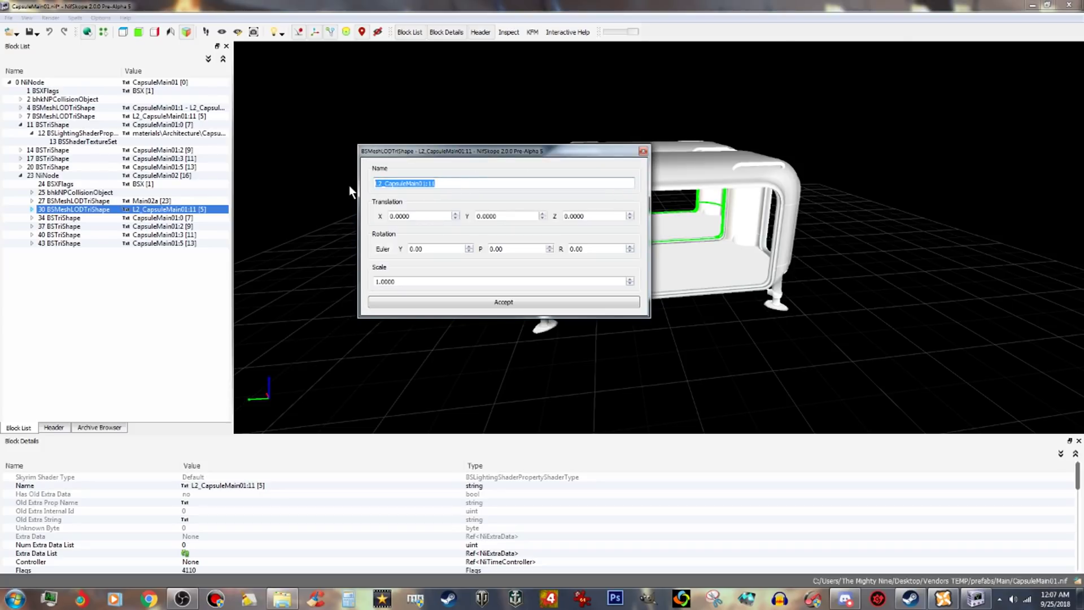
type("Main")
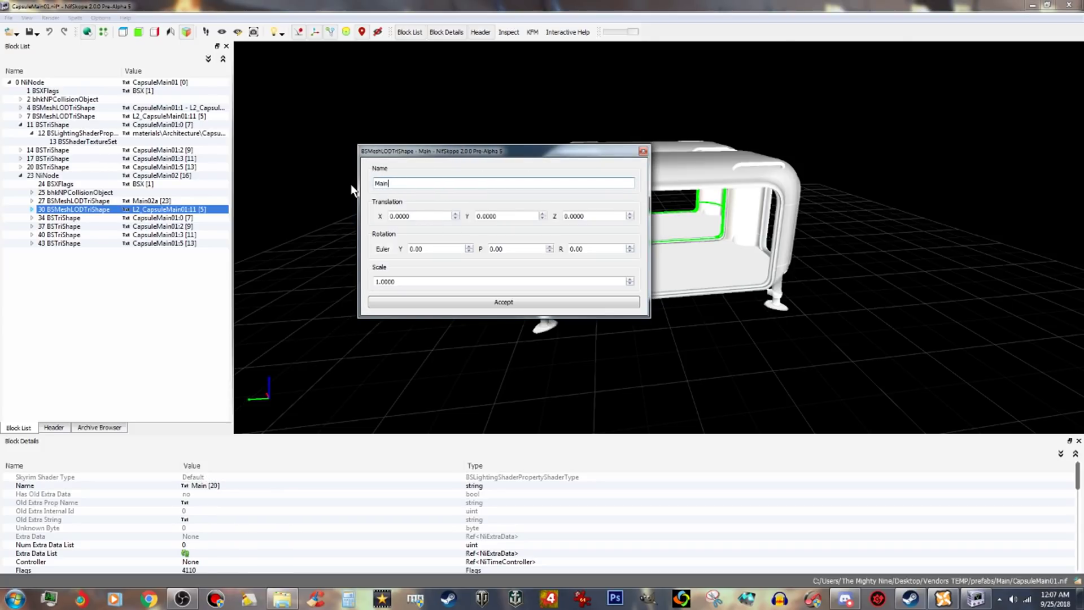
type("02b")
left_click(440, 302)
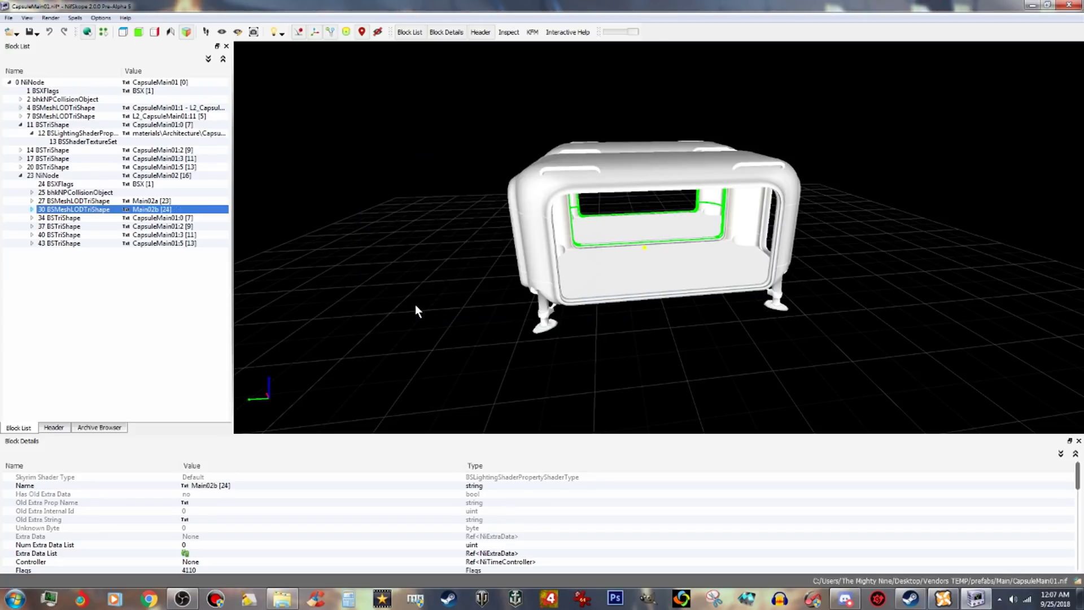
Rename the CapsuleMain01:0 BSTriShape under CapsuleMain02 to Main02c in its transform settings.
right_click(186, 218)
mouse_move(226, 214)
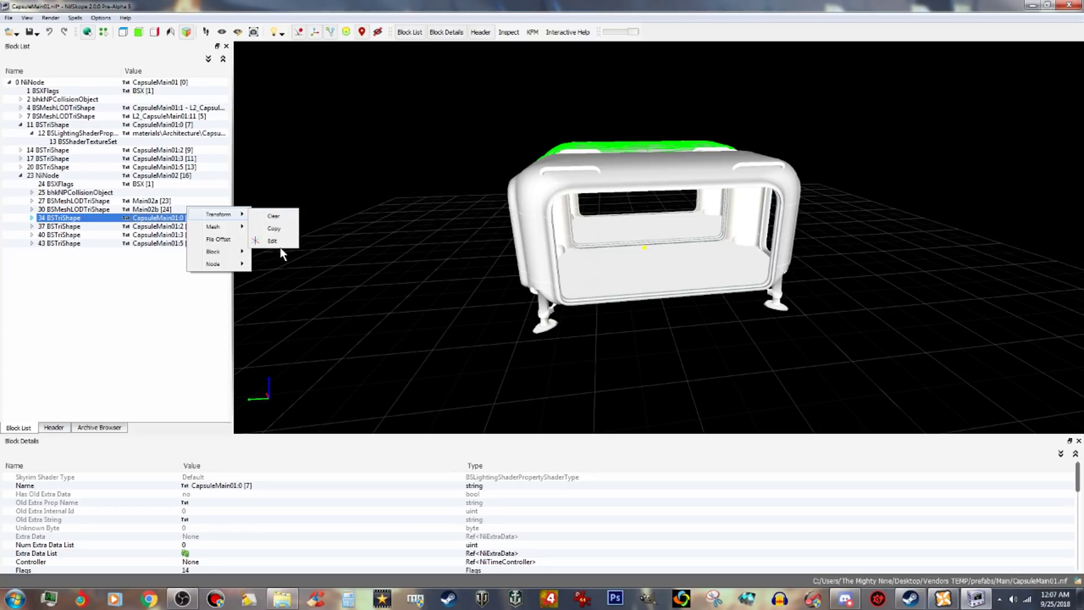
left_click(268, 214)
left_click_drag(431, 182, 331, 183)
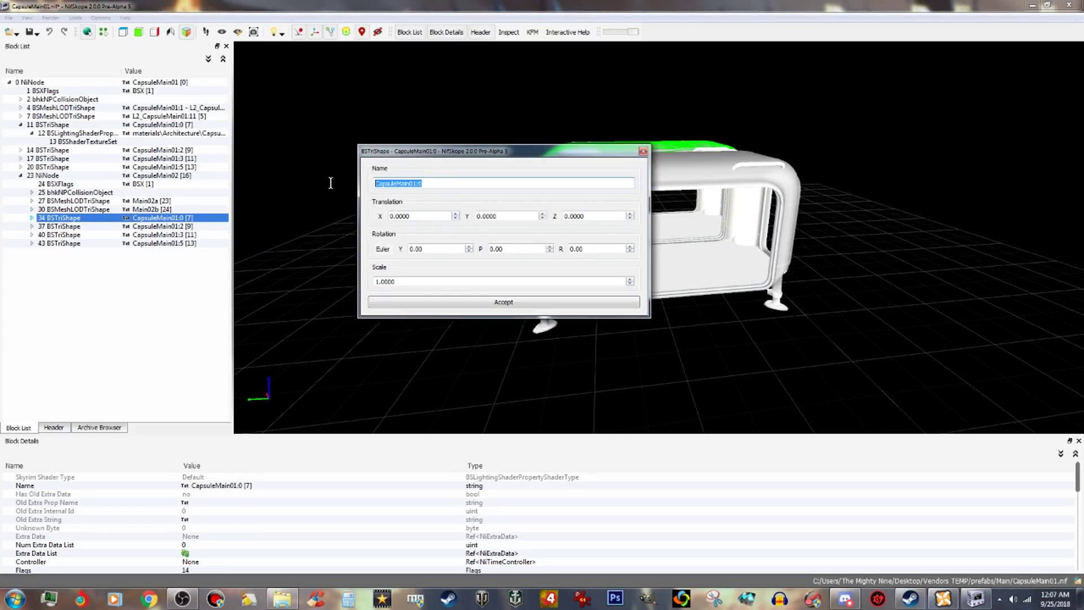
type("Main")
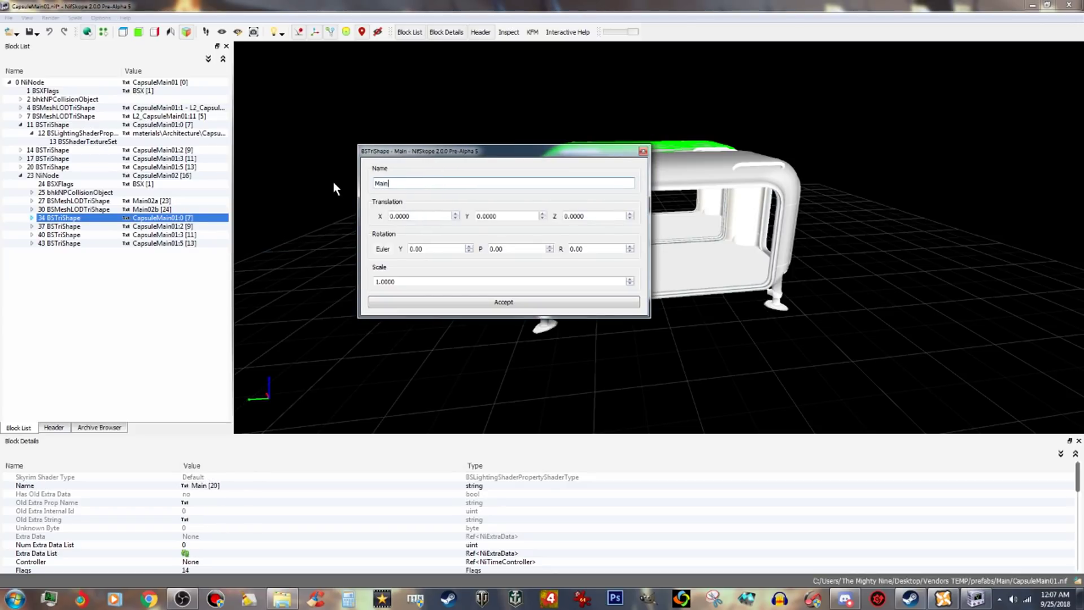
type("02c")
left_click(463, 301)
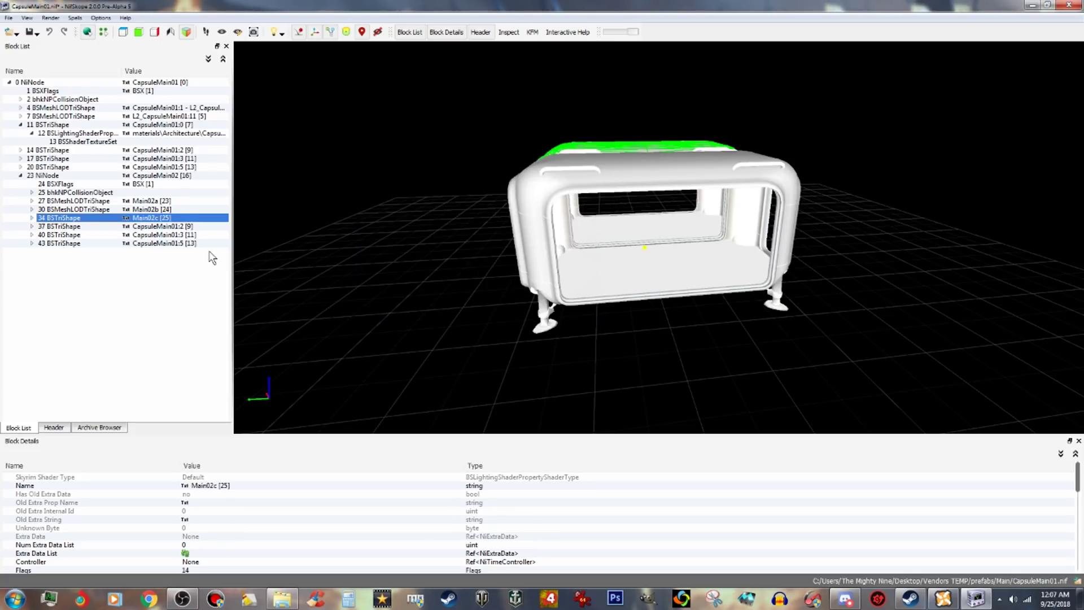
Rename the CapsuleMain01:2 BSTriShape under CapsuleMain02 to Main02d in its transform settings.
left_click(188, 226)
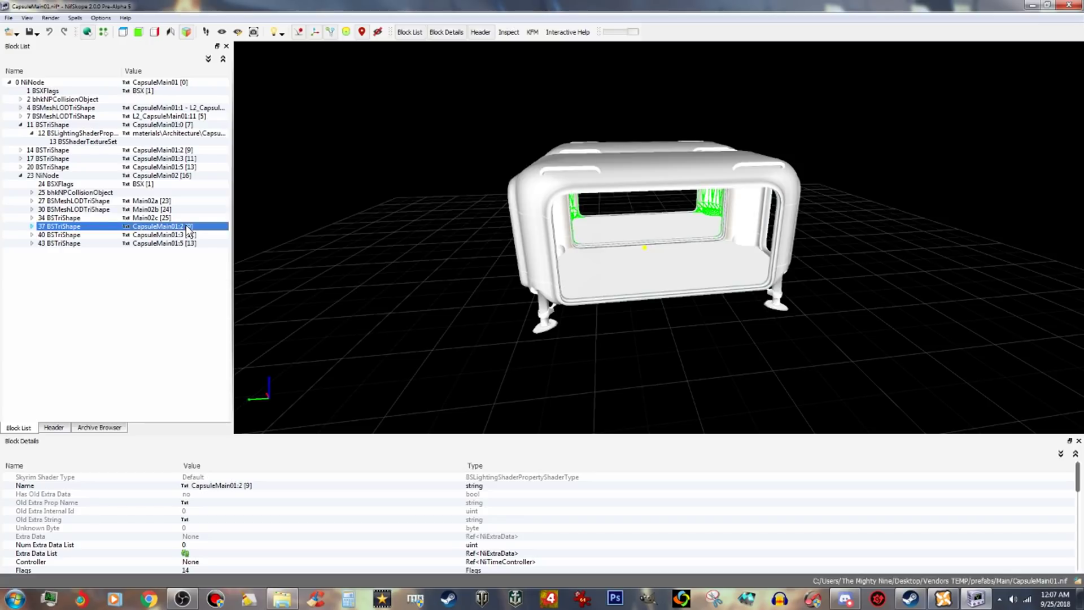
right_click(188, 231)
mouse_move(223, 224)
left_click(286, 246)
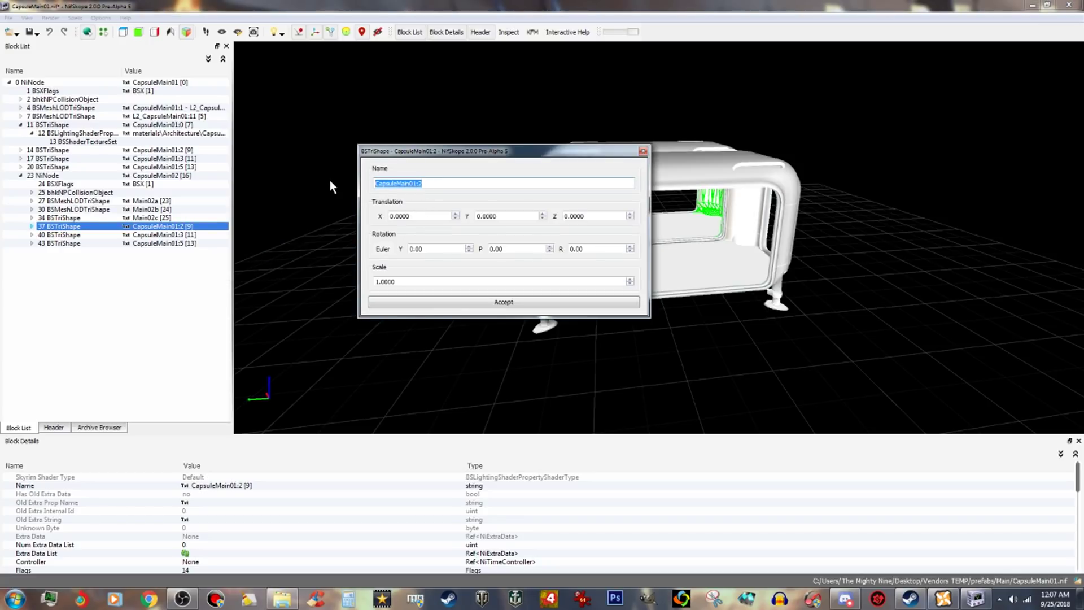
type("Main02")
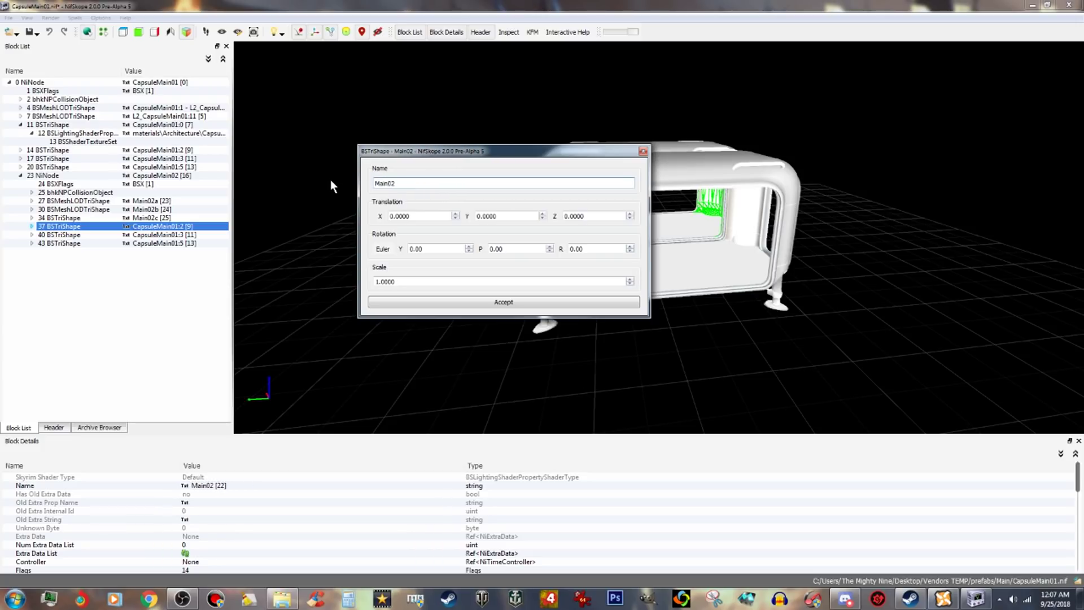
type("d")
left_click(431, 297)
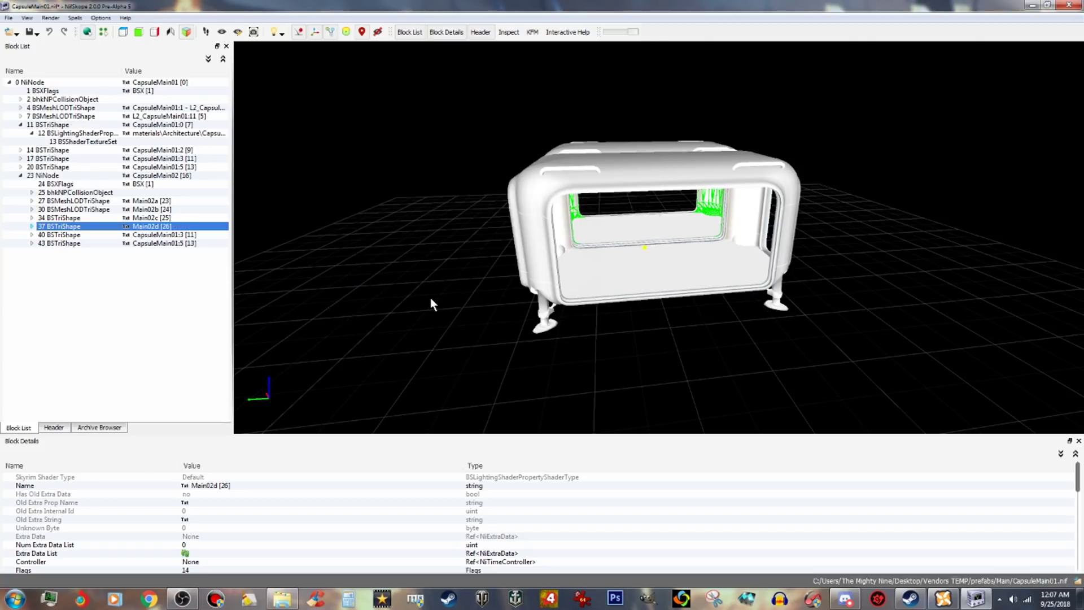
Rename the CapsuleMain01:3 BSTriShape under CapsuleMain02 to Main02e in its transform settings.
right_click(147, 234)
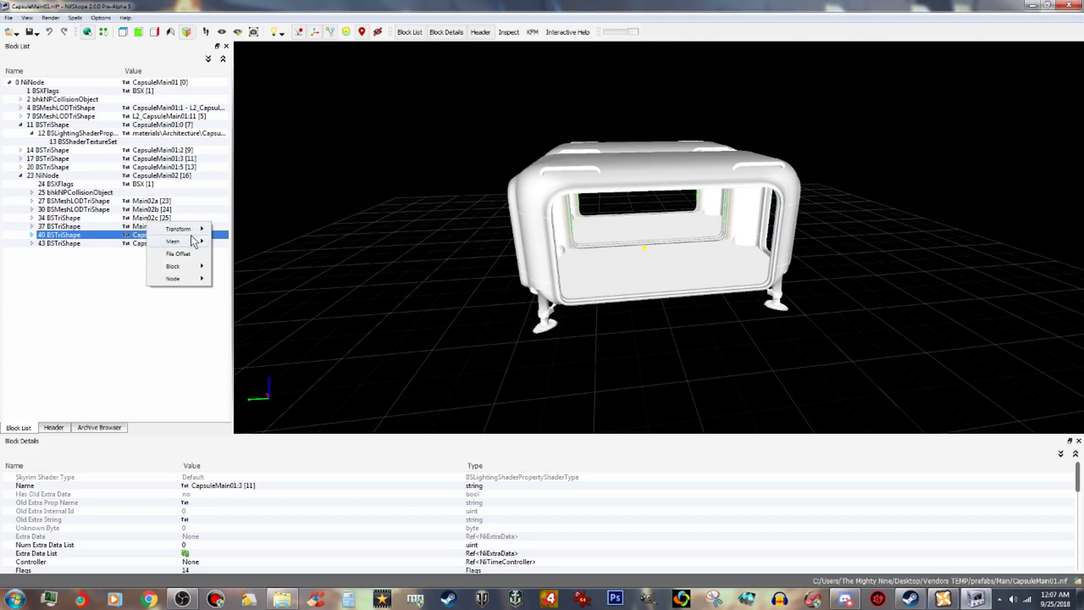
mouse_move(197, 228)
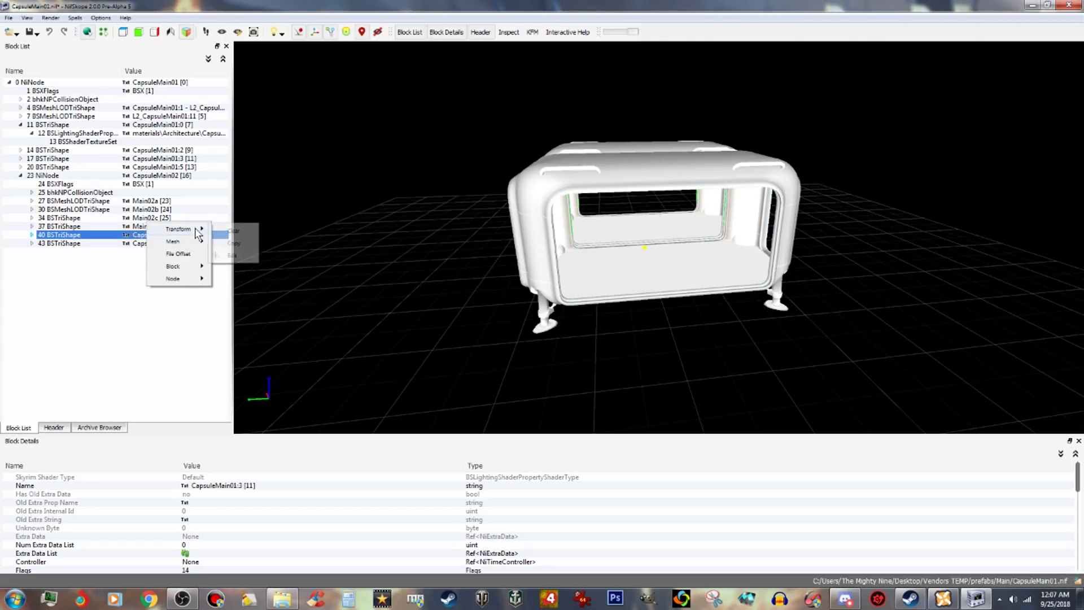
left_click(232, 256)
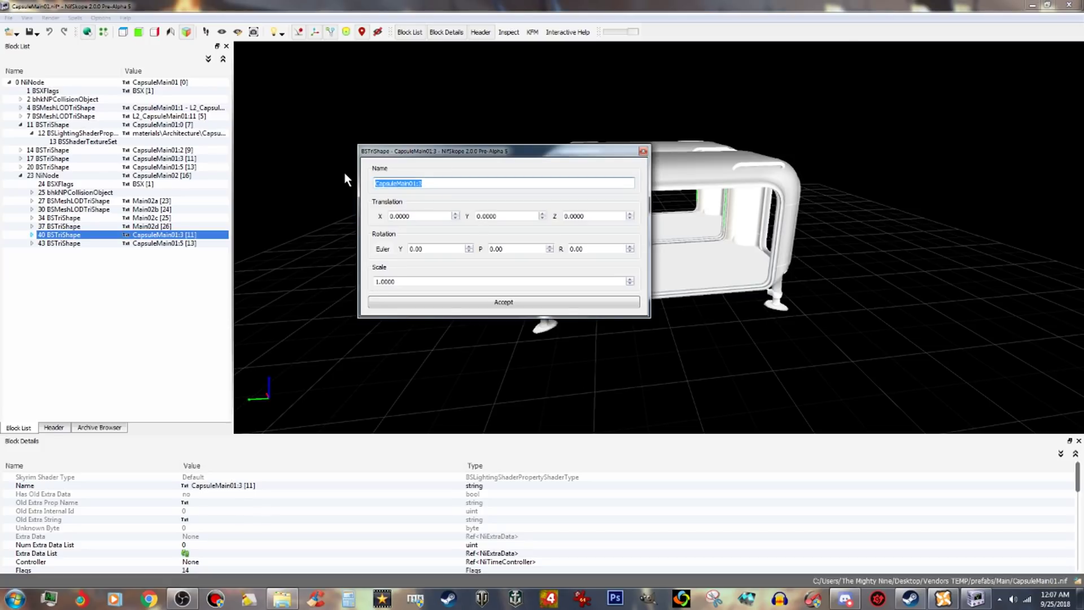
type("Main02")
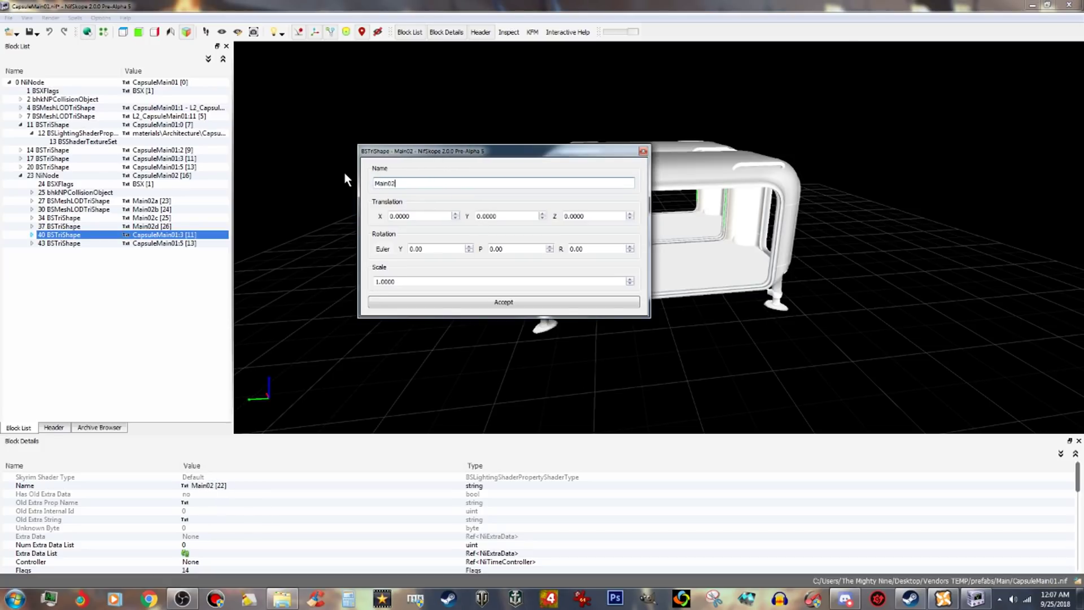
type("e")
left_click(381, 303)
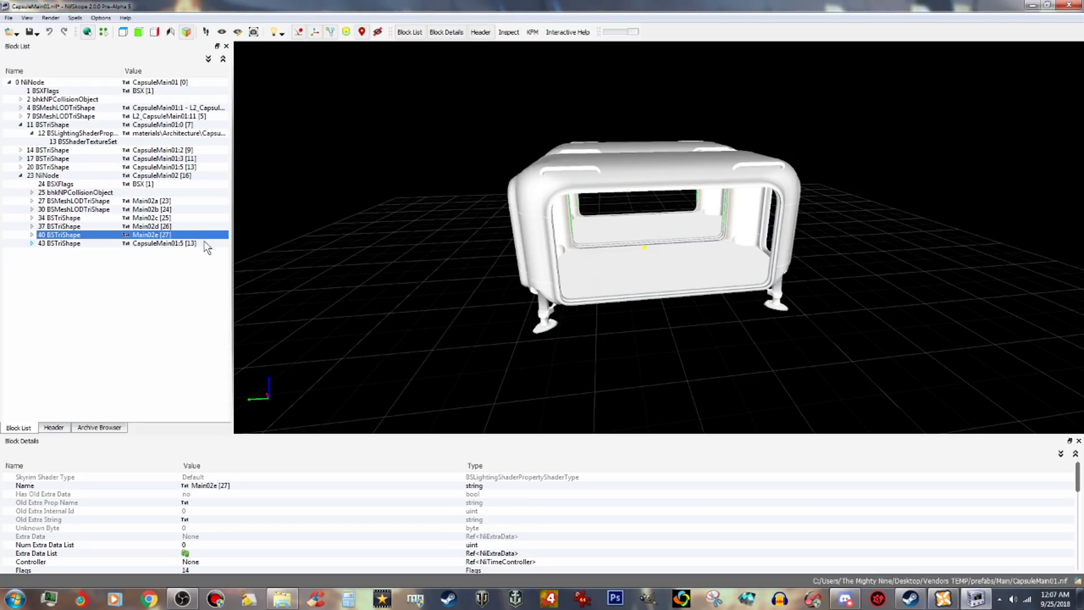
Rename the CapsuleMain01:5 BSTriShape under CapsuleMain02 to Main02f and inspect the paired capsules from other angles.
left_click(187, 243)
right_click(187, 244)
mouse_move(237, 236)
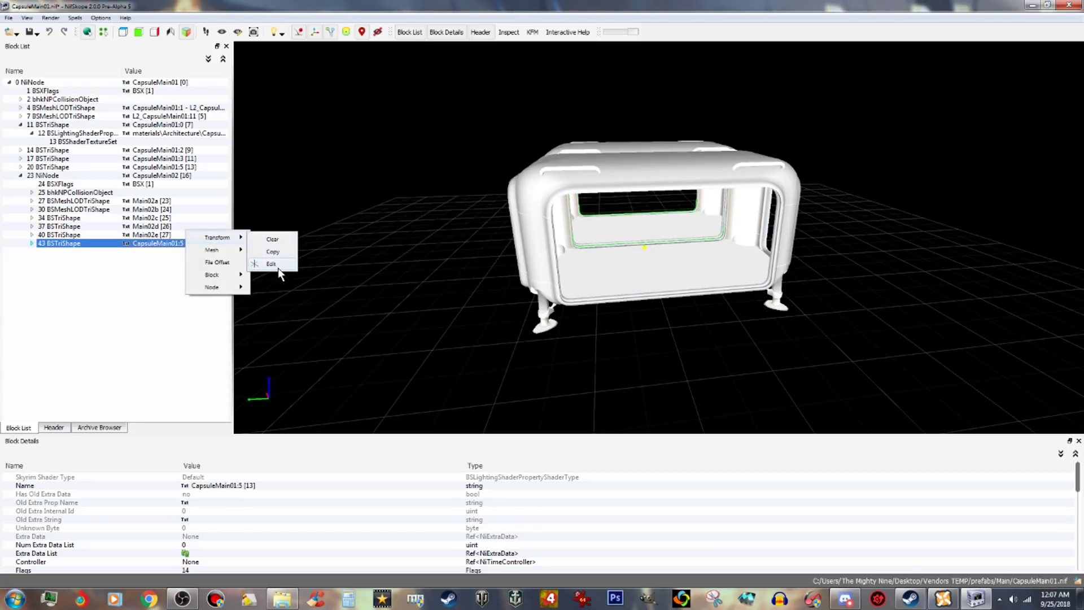
left_click(280, 264)
left_click_drag(436, 183, 313, 166)
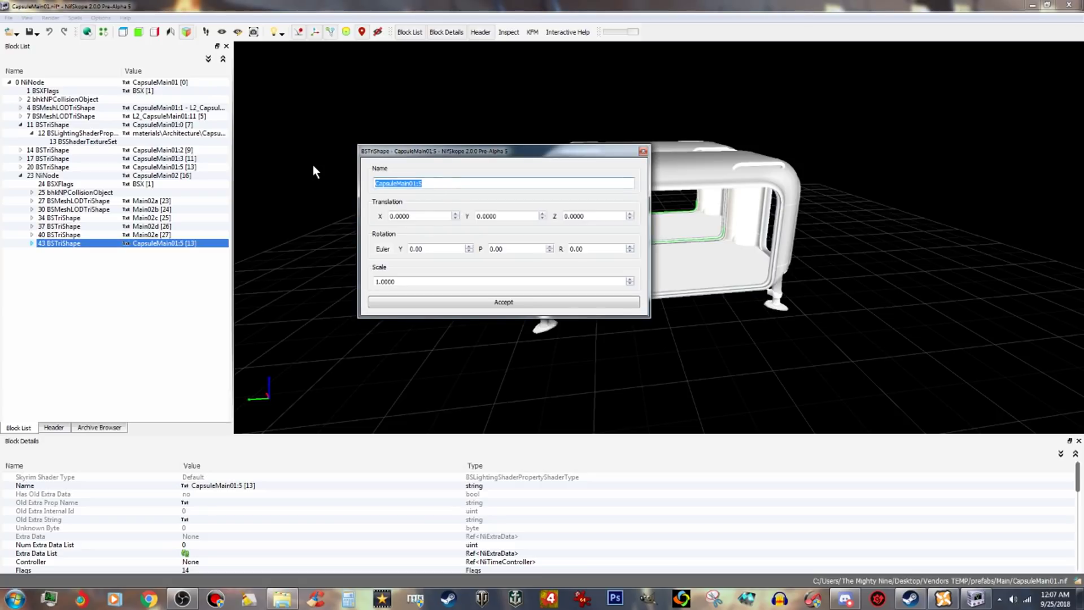
type("Main0")
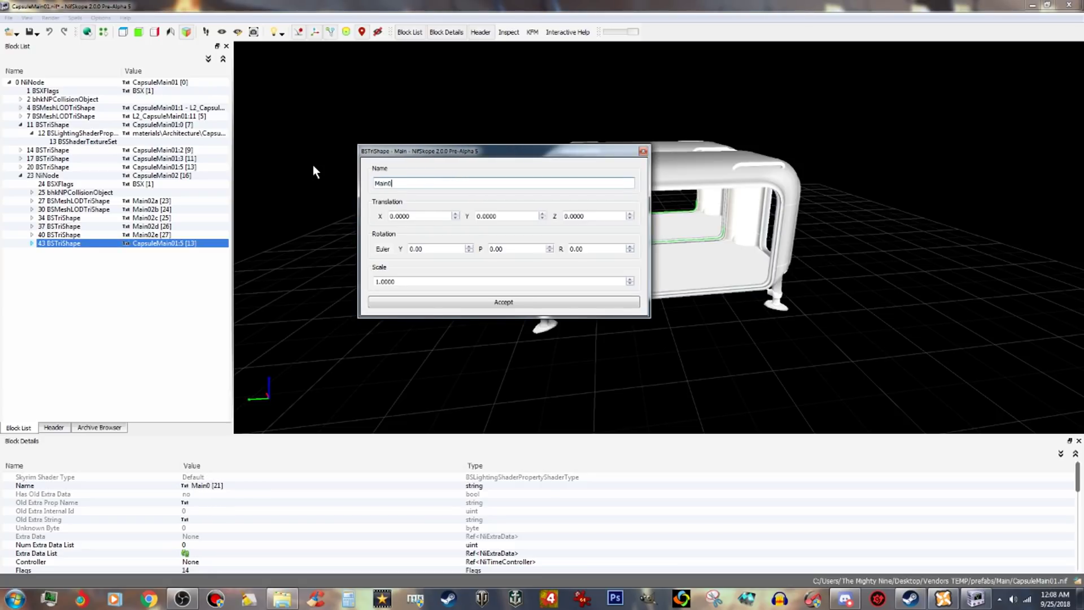
type("2f")
left_click(529, 302)
left_click_drag(494, 302, 632, 284)
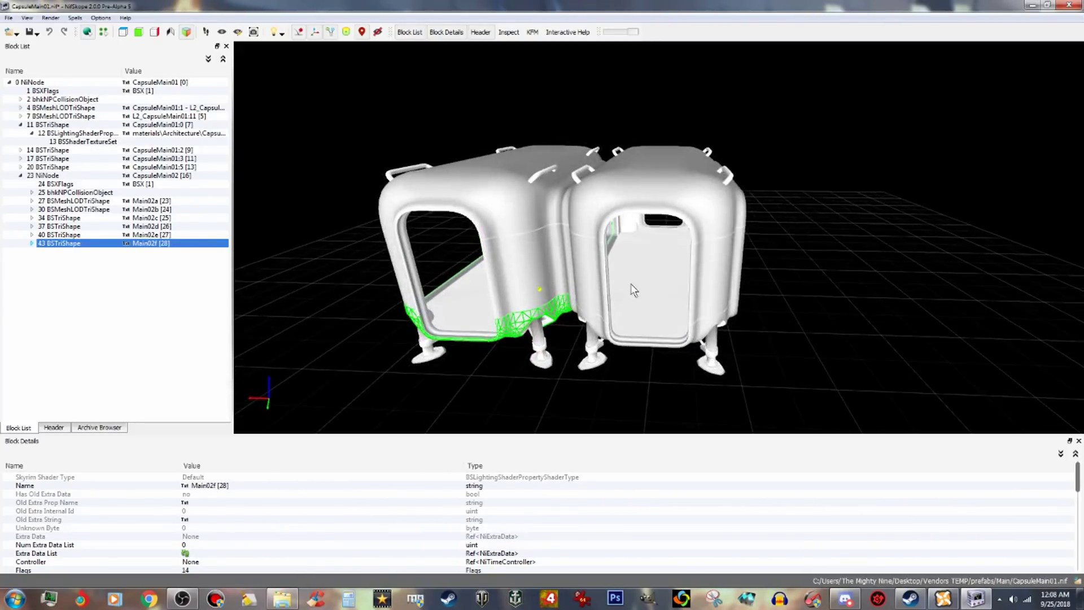
left_click_drag(938, 346, 854, 331)
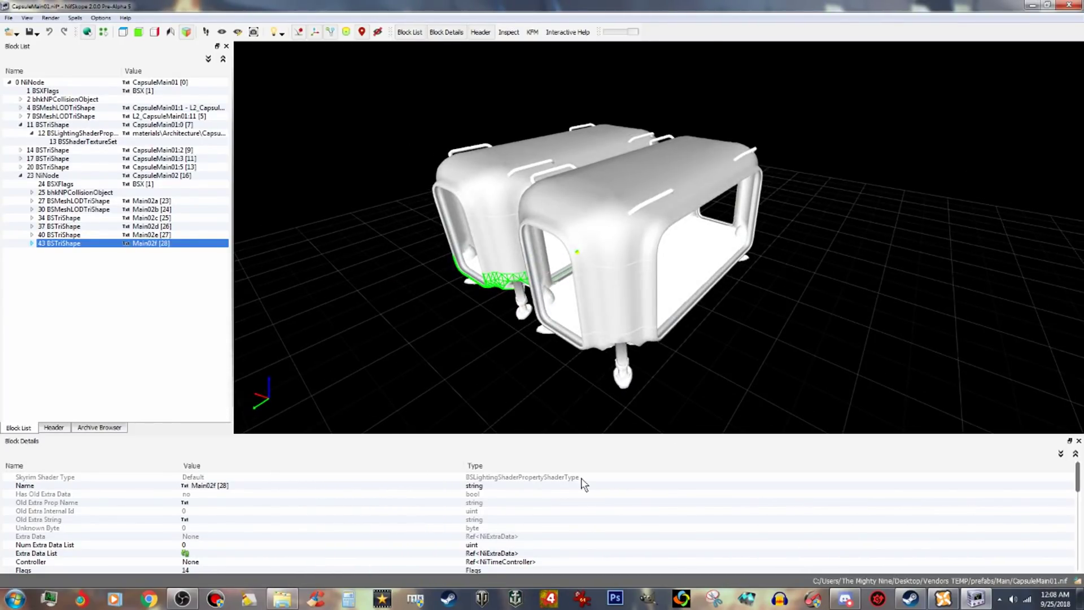
Open CapsuleExtWallEnd01.nif from the prefabs Main folder in a separate NifSkope window and bring it to the front.
left_click(281, 598)
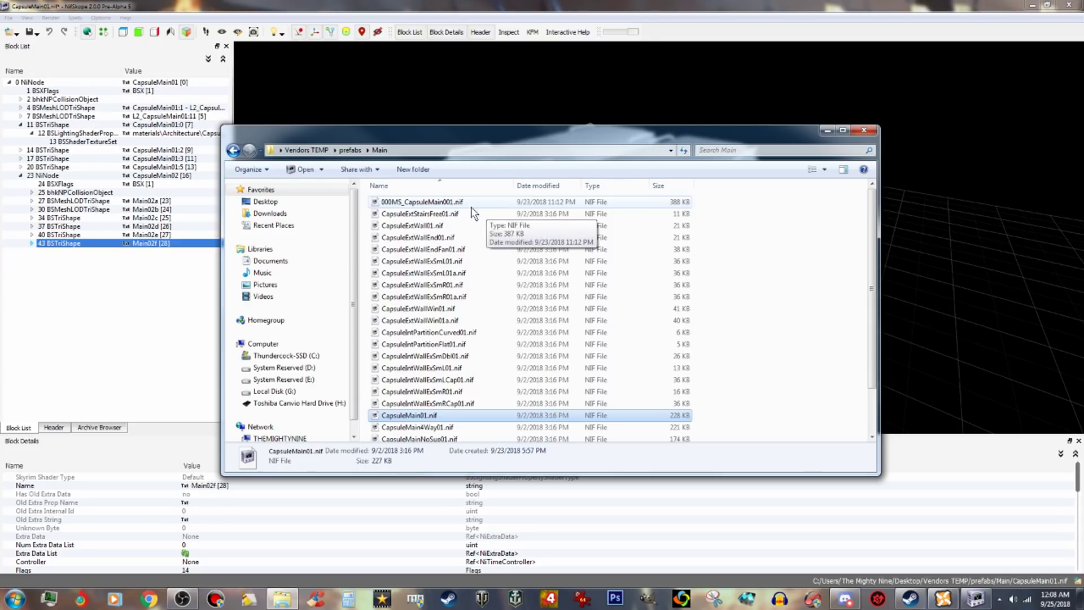
left_click(451, 239)
left_click_drag(452, 240, 1081, 417)
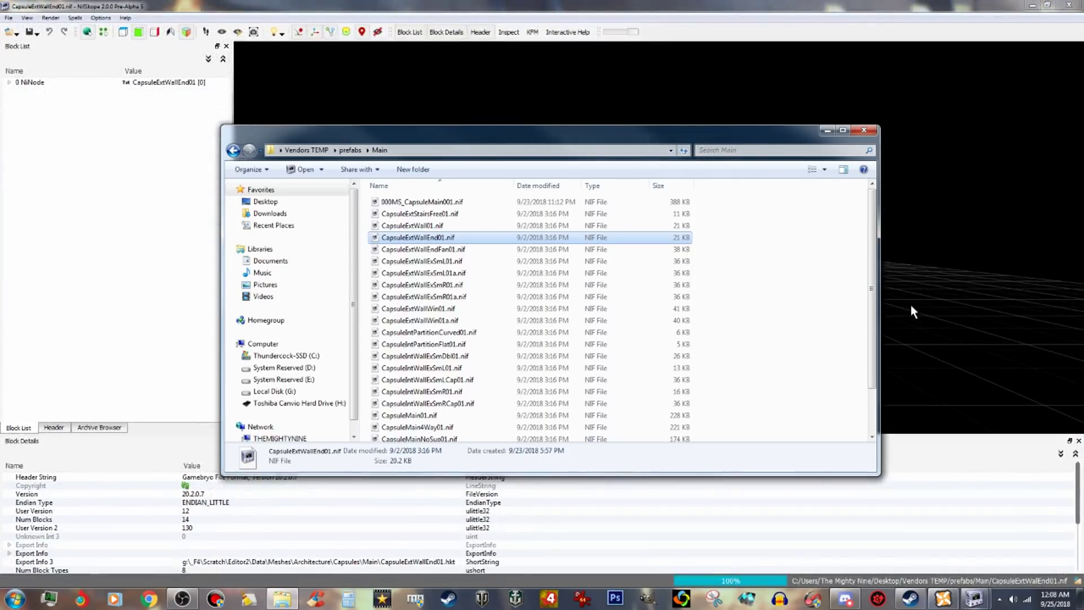
left_click(805, 7)
left_click_drag(737, 243, 739, 267)
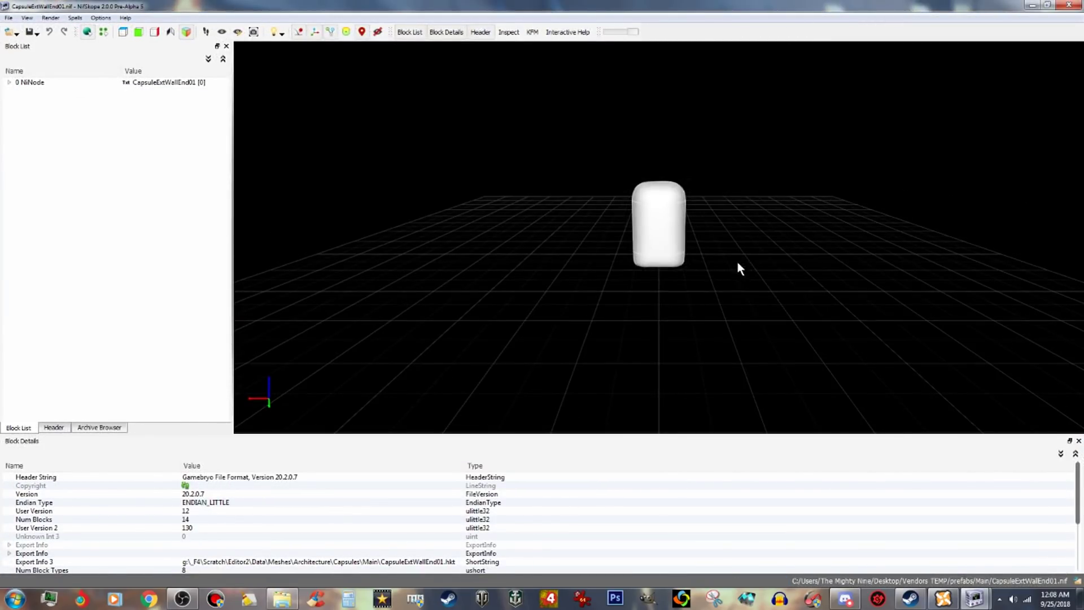
Copy the whole branch of the CapsuleExtWallEnd01 root NiNode.
left_click(41, 84)
right_click(41, 76)
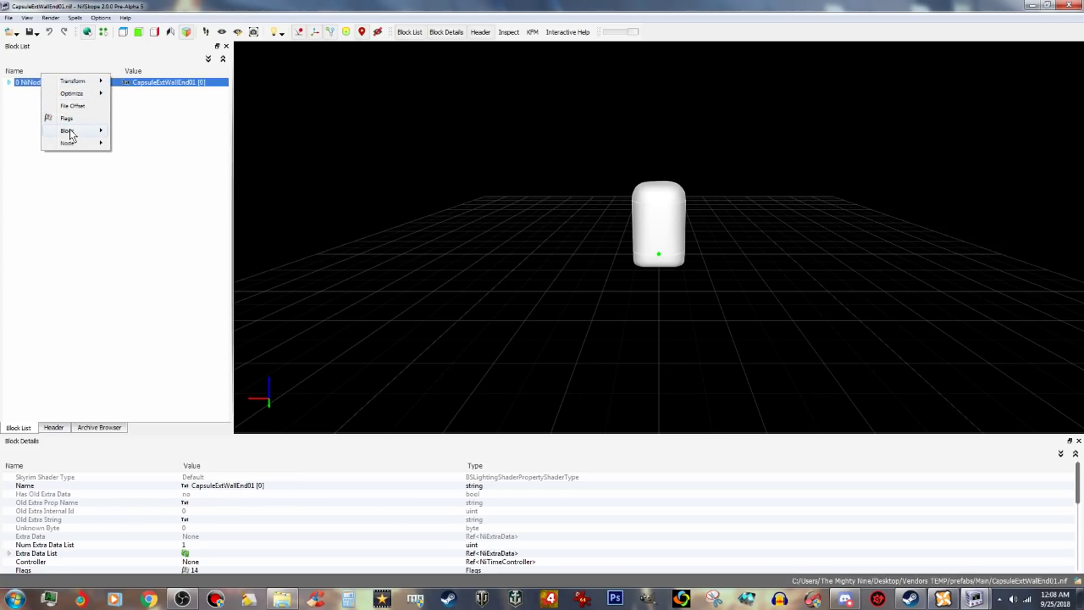
mouse_move(71, 132)
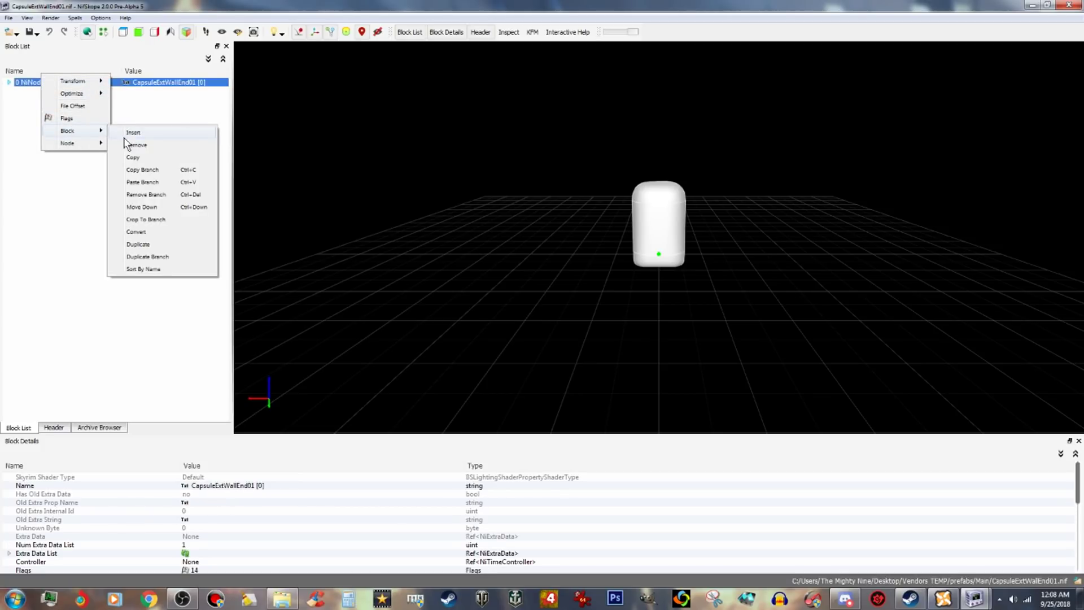
left_click(168, 170)
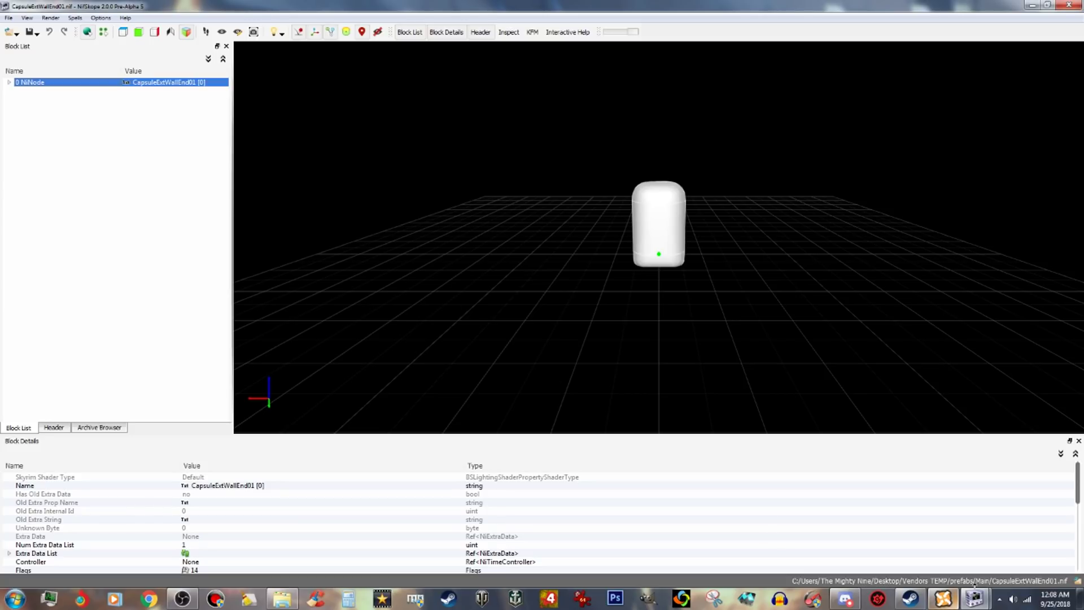
Switch to the CapsuleMain01.nif window and paste the copied wall-end branch onto its root NiNode.
left_click(986, 604)
left_click(907, 539)
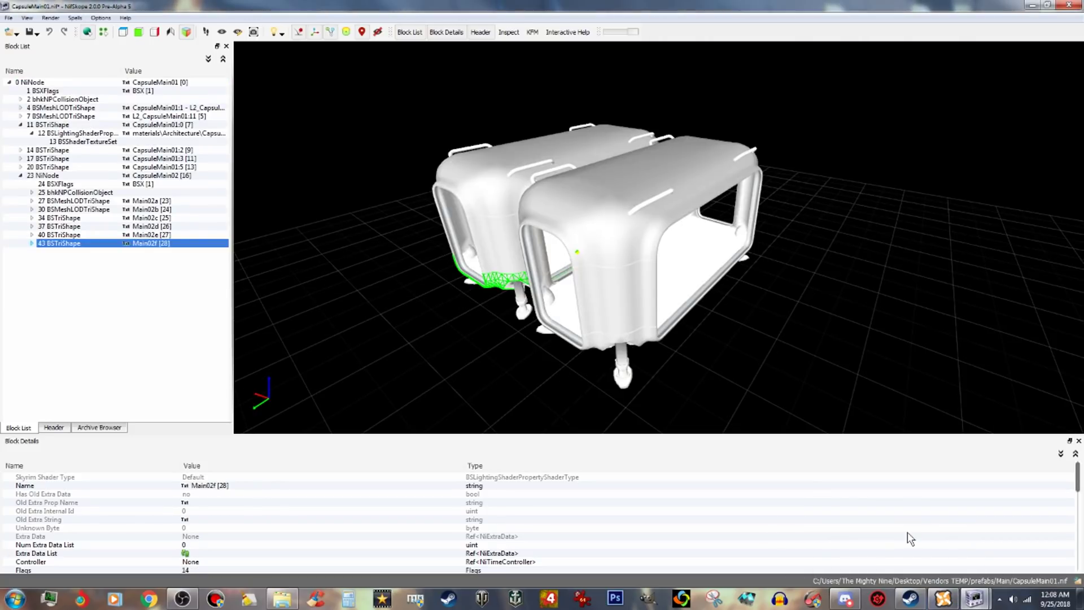
left_click(47, 83)
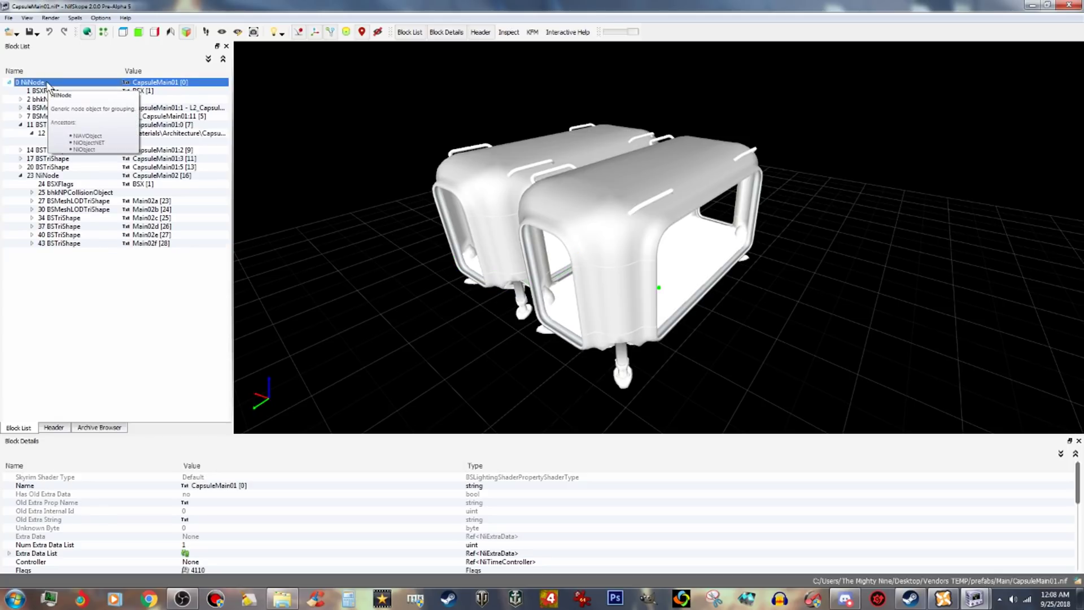
right_click(47, 83)
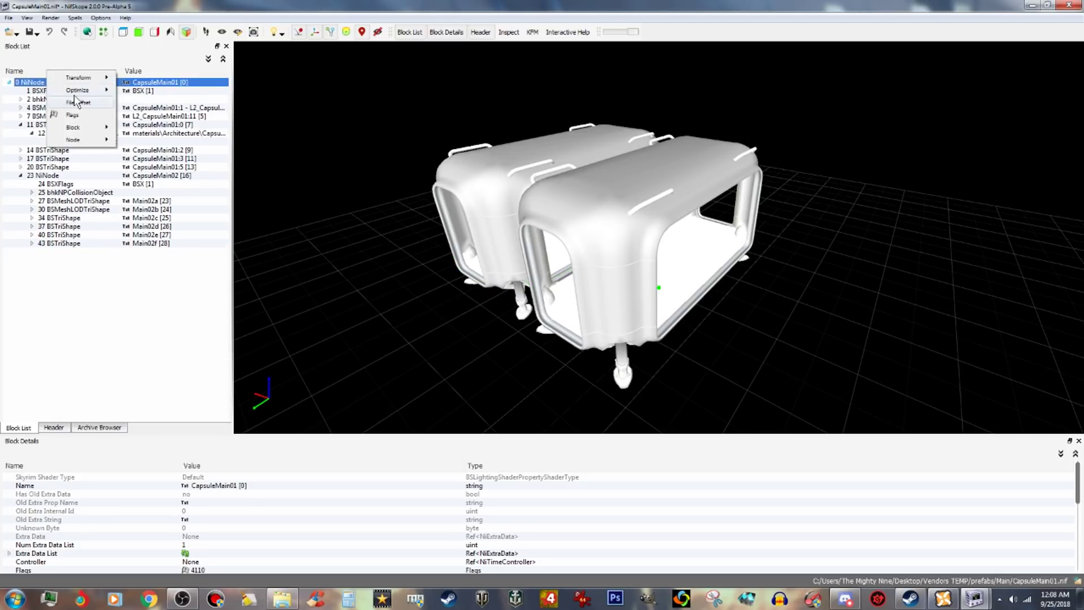
mouse_move(82, 129)
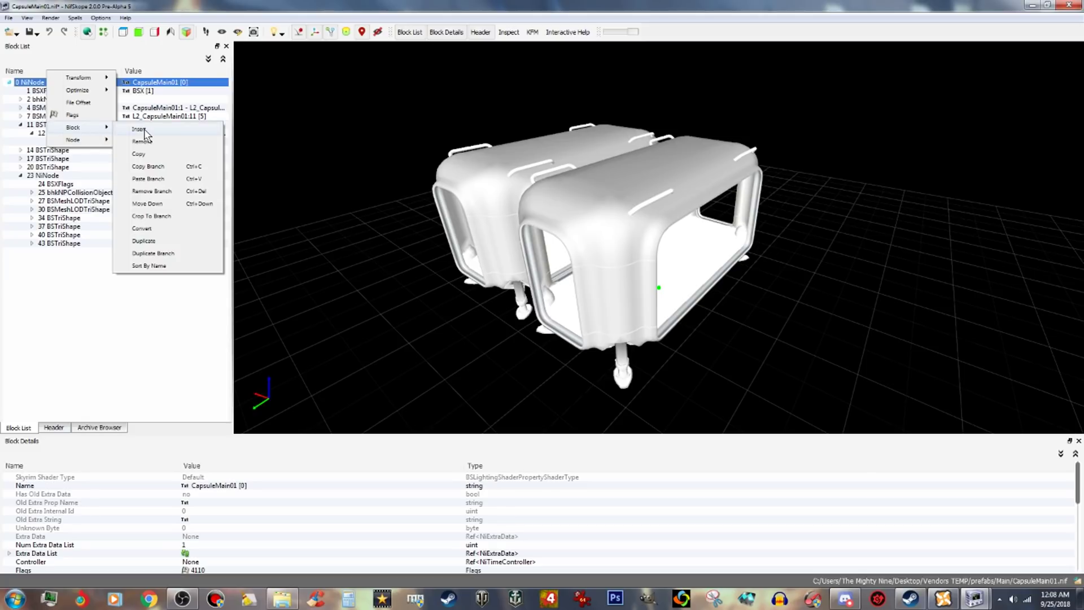
left_click(149, 180)
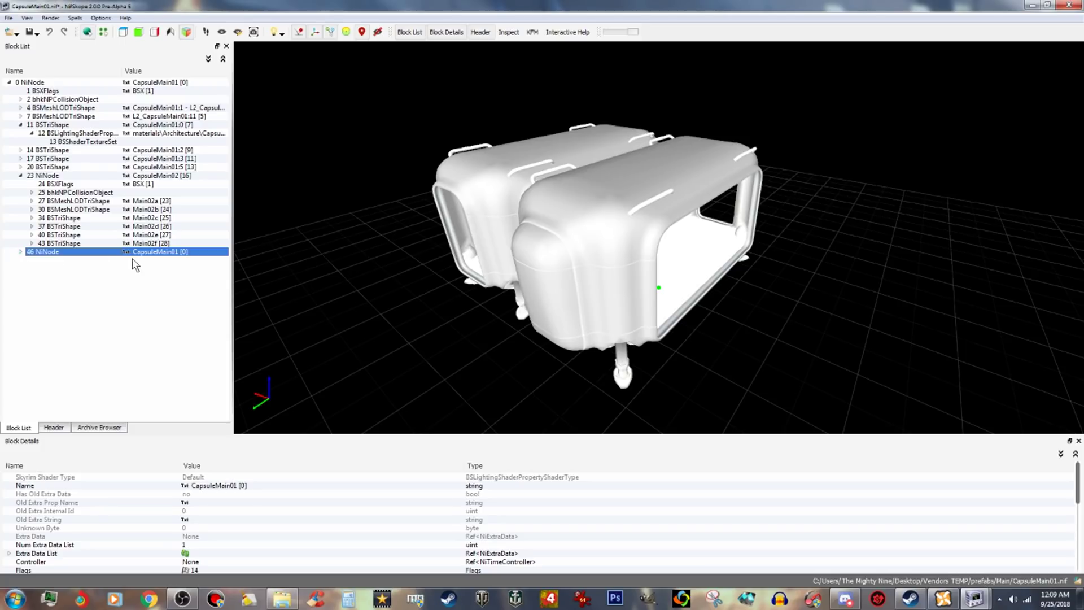
Rename the pasted wall-end NiNode to Wall01 in its transform settings.
right_click(98, 251)
mouse_move(129, 249)
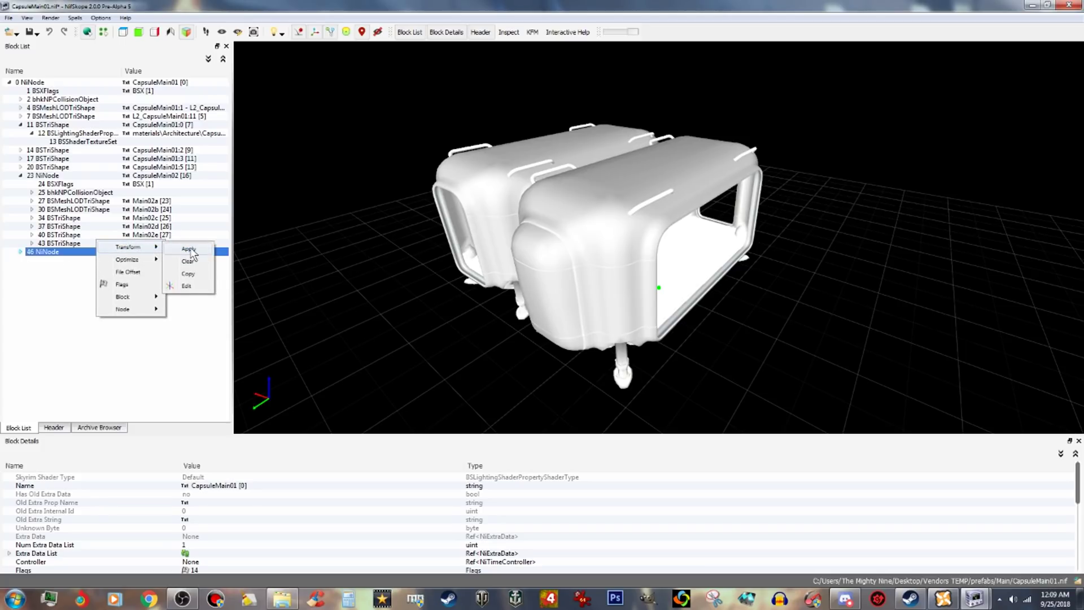
left_click(183, 283)
double_click(426, 183)
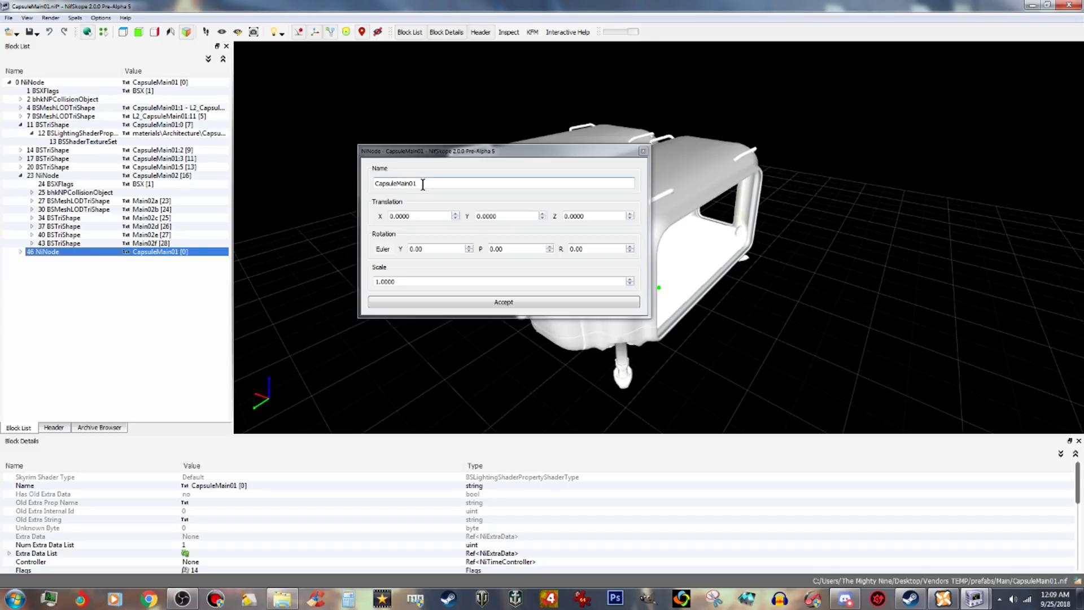
type("Wall01")
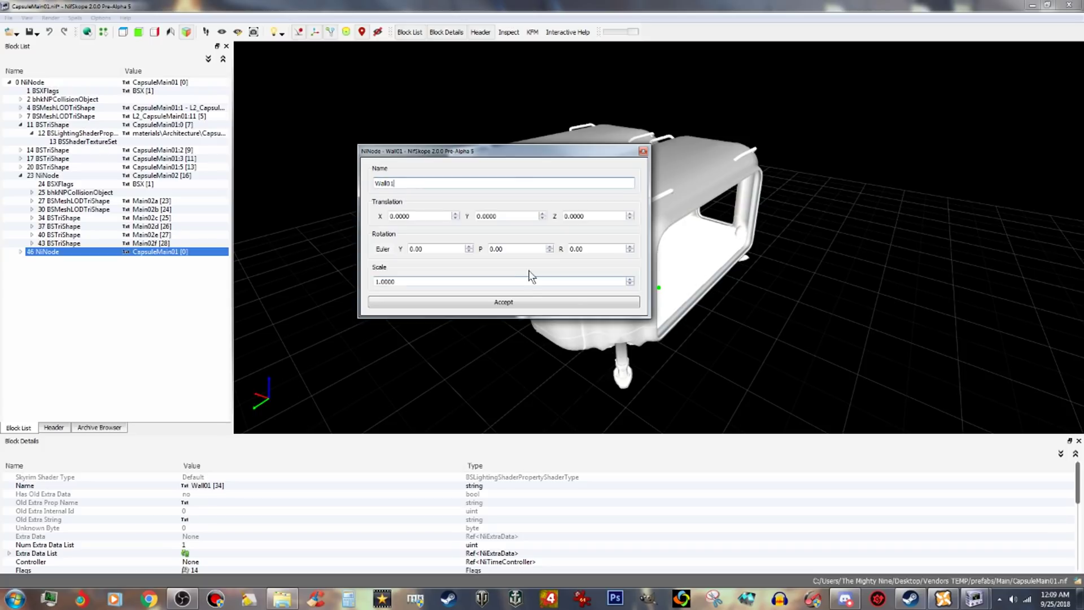
left_click(527, 300)
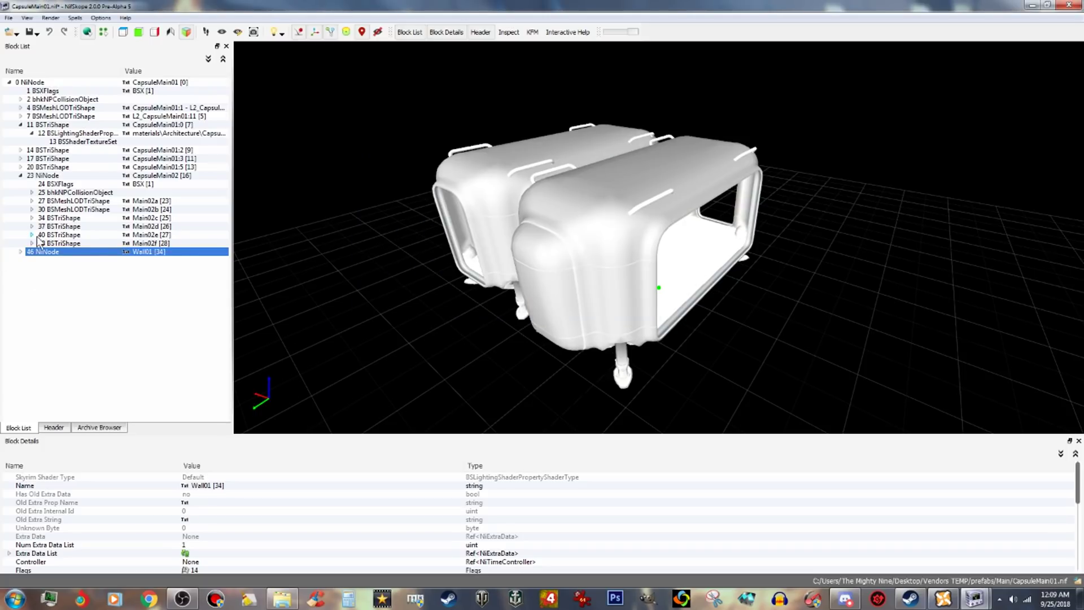
Rename the first BSTriShape under the Wall01 NiNode to Wall01a in its transform settings.
left_click(21, 252)
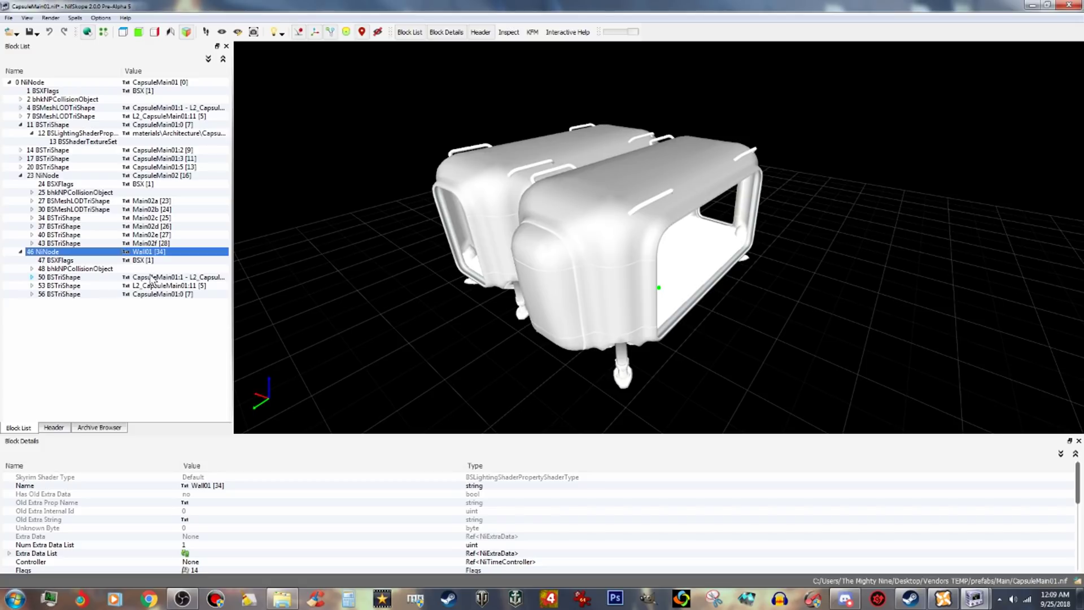
left_click(151, 278)
right_click(151, 278)
mouse_move(186, 274)
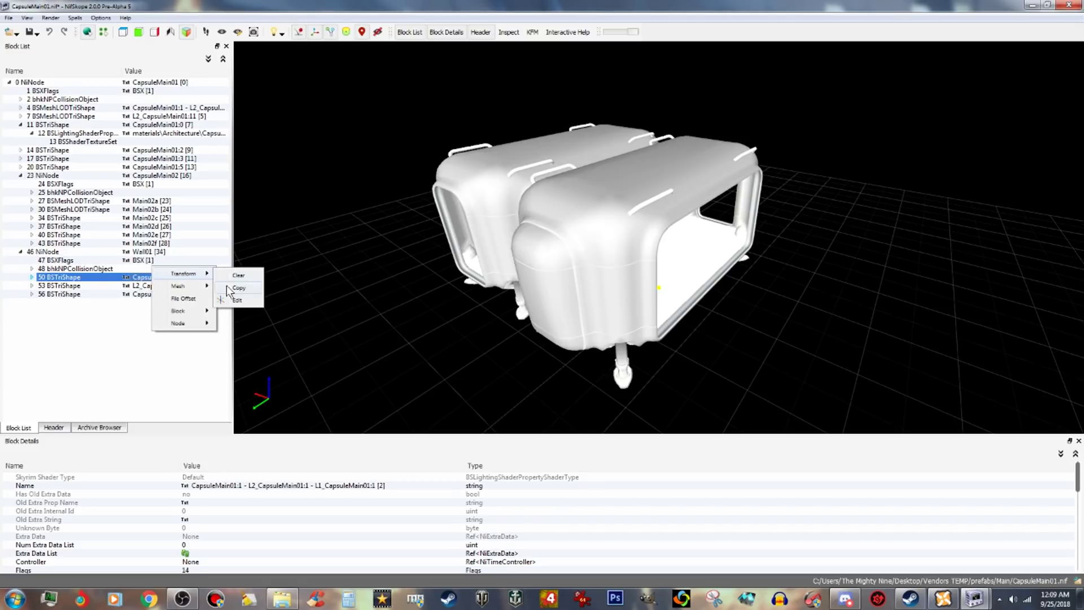
left_click(240, 300)
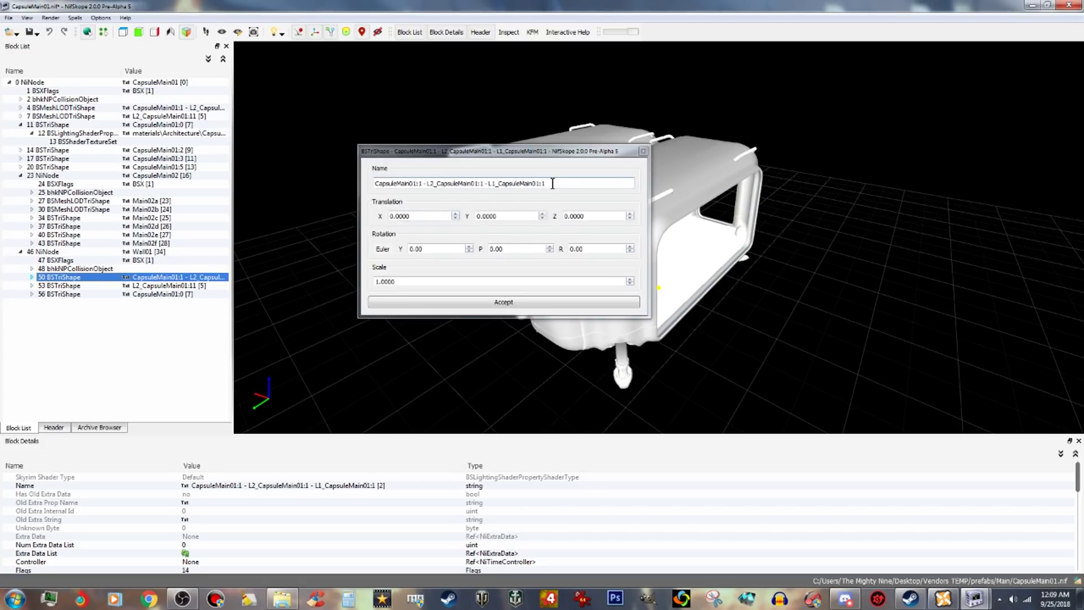
left_click_drag(544, 184, 341, 186)
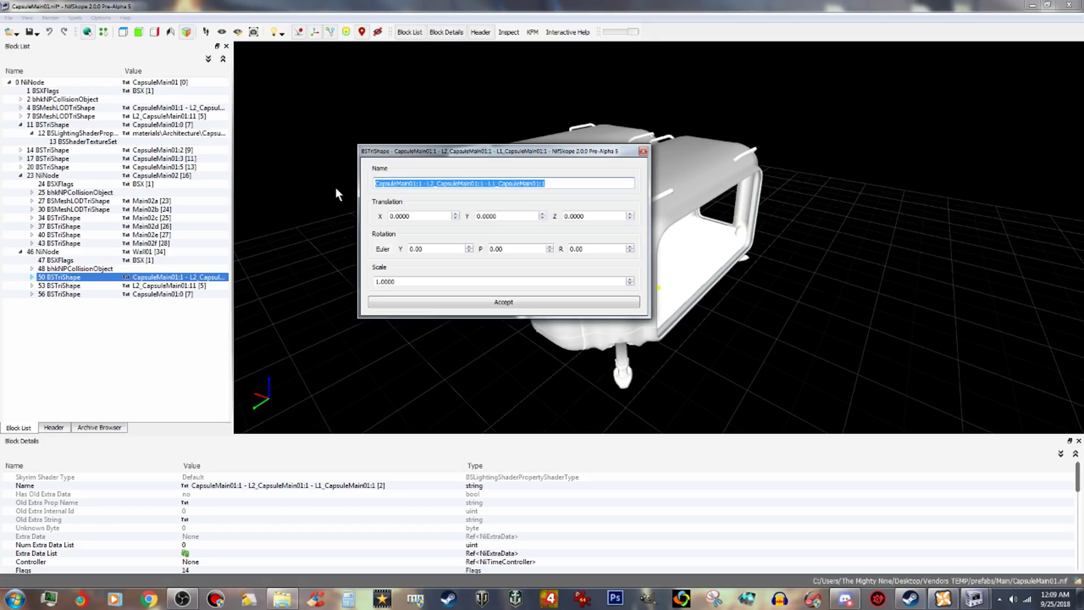
type("Wall01a")
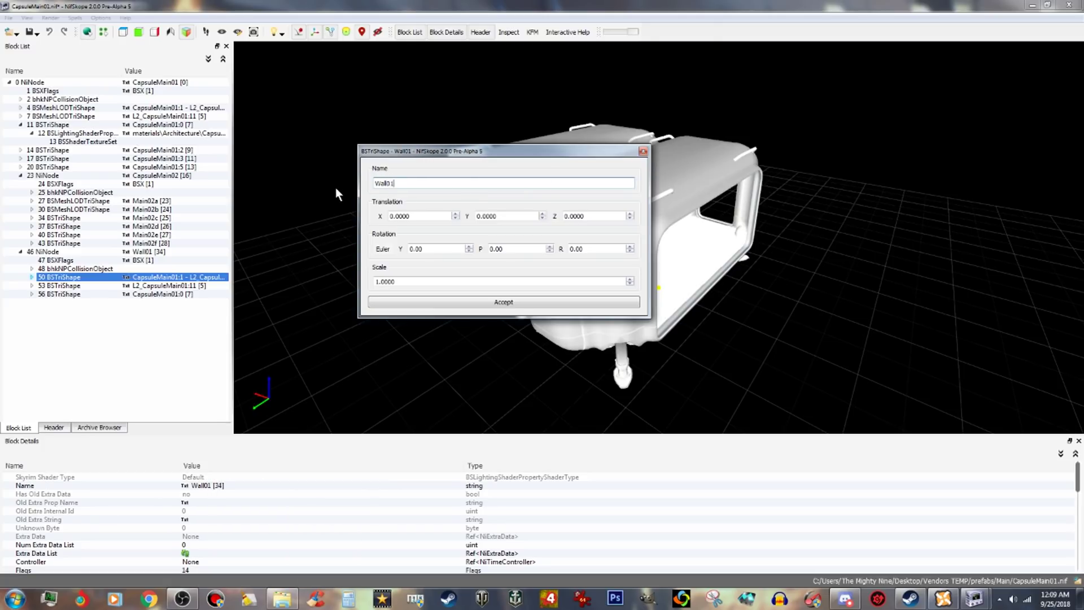
left_click(490, 303)
Rename the second BSTriShape under the Wall01 NiNode to Wall01b in its transform settings.
right_click(175, 285)
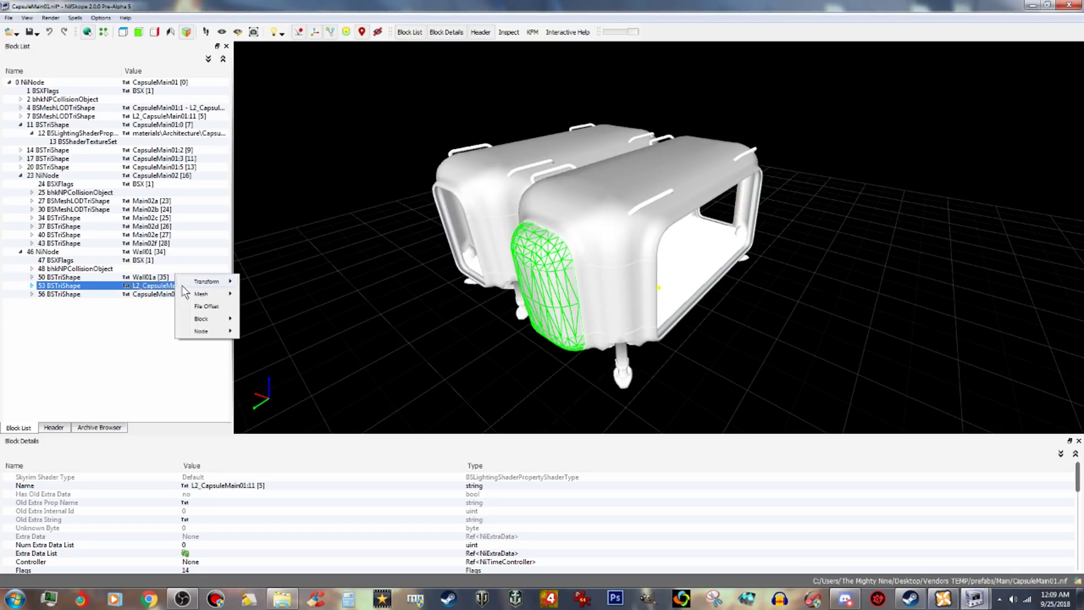
mouse_move(210, 282)
left_click(258, 309)
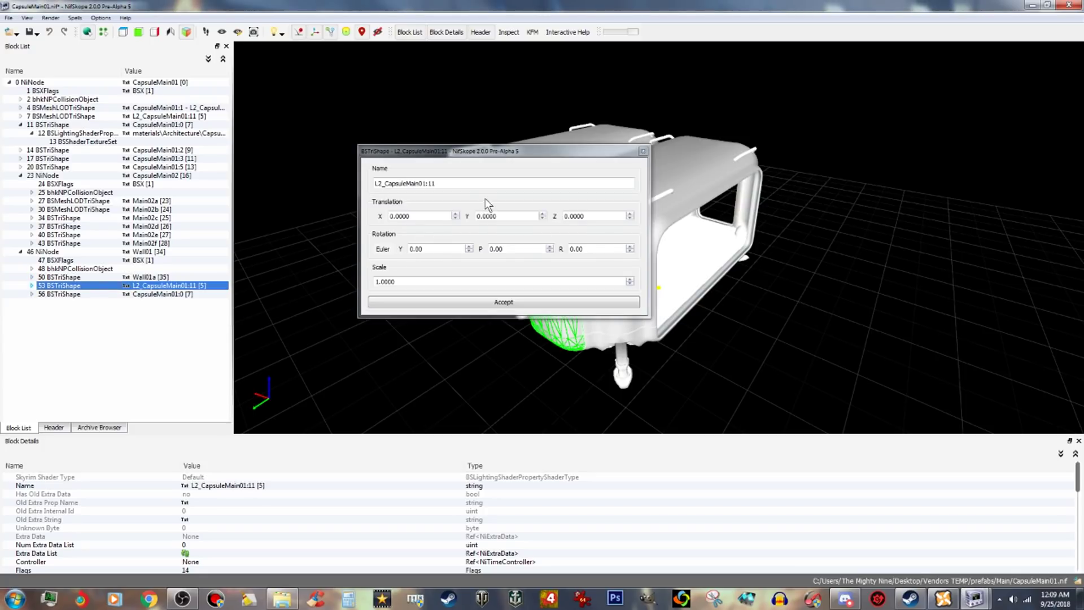
left_click_drag(467, 184, 380, 184)
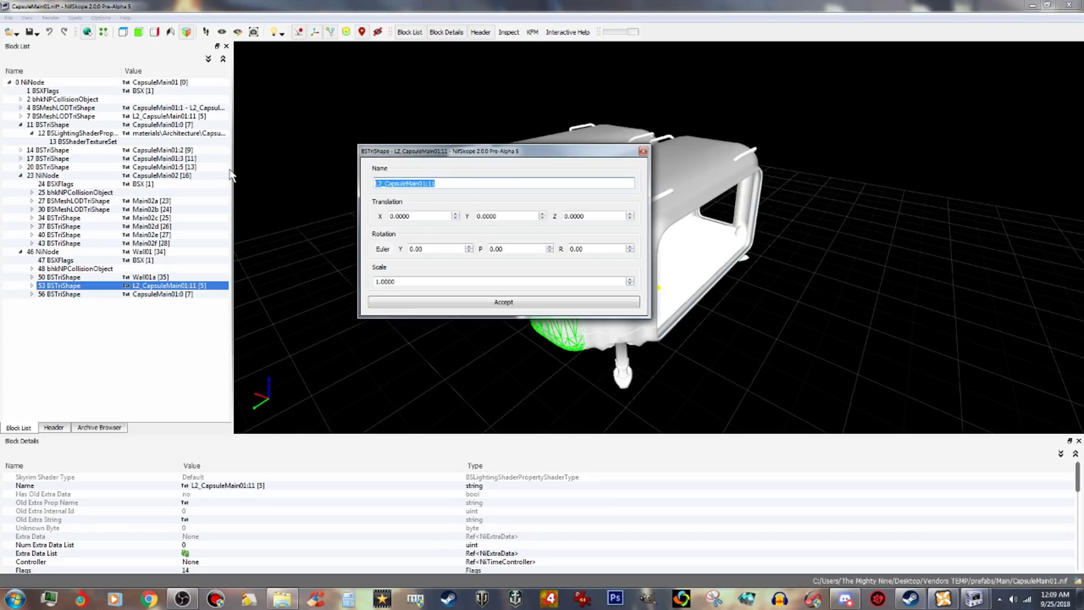
type("Wasll01")
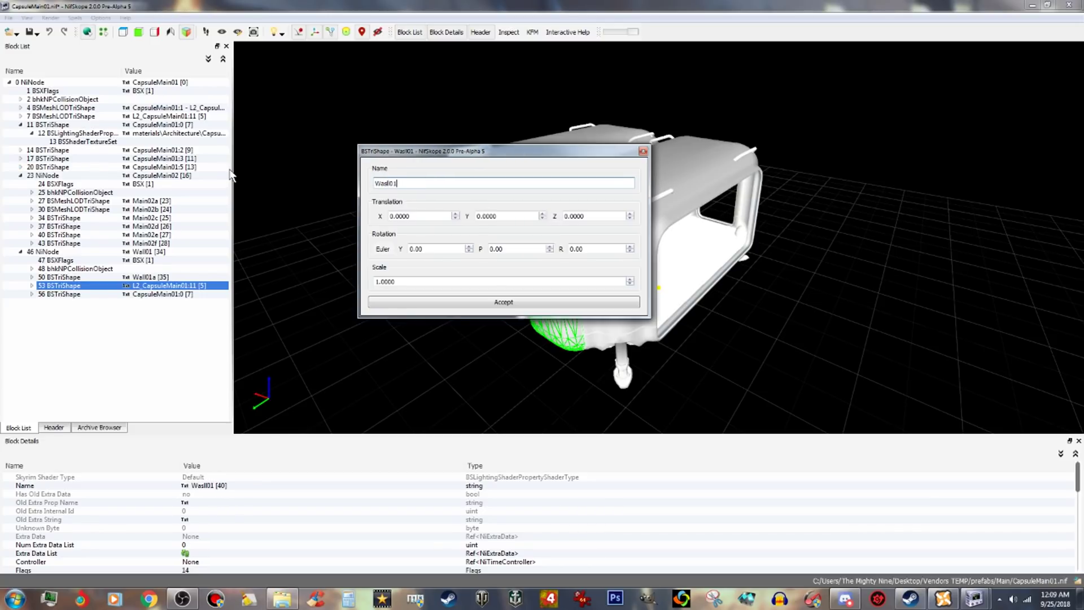
type("b")
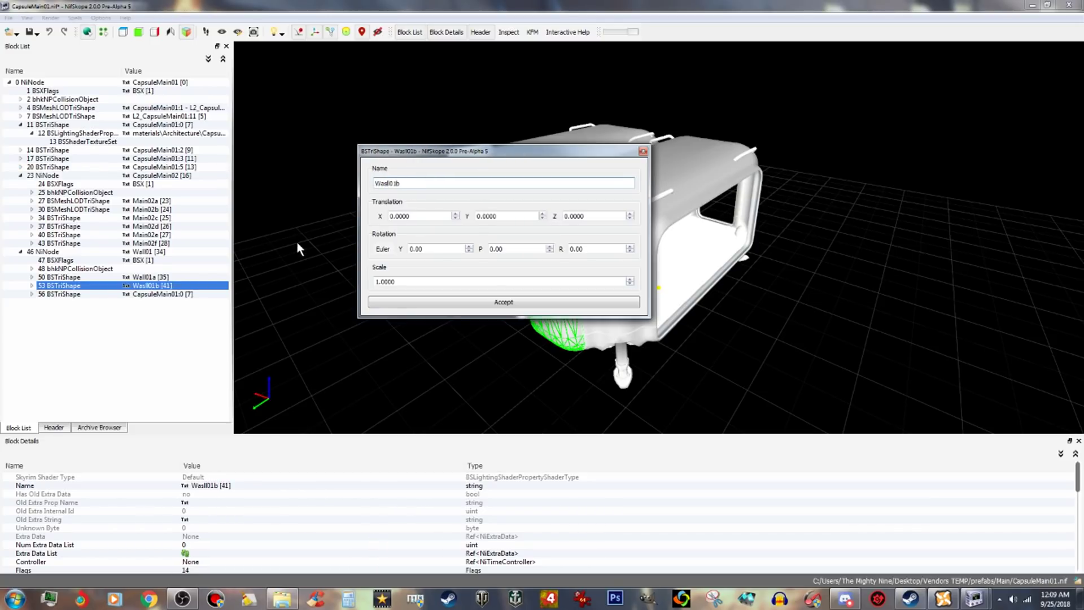
key("BackSpace")
key("BackSpace")
key("BackSpace")
key("BackSpace")
key("BackSpace")
key("BackSpace")
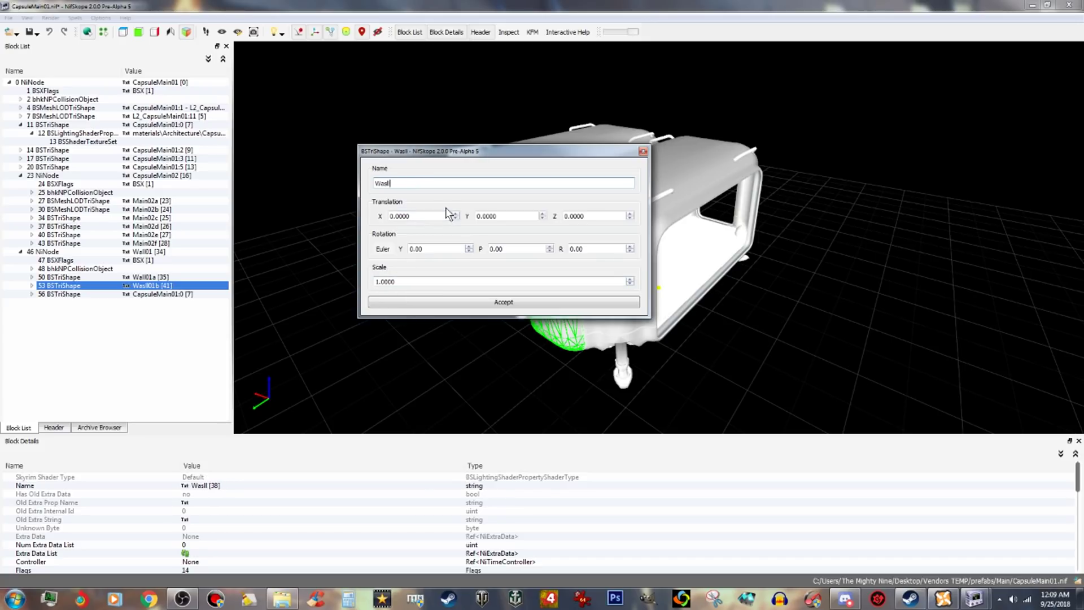
type("ll01b")
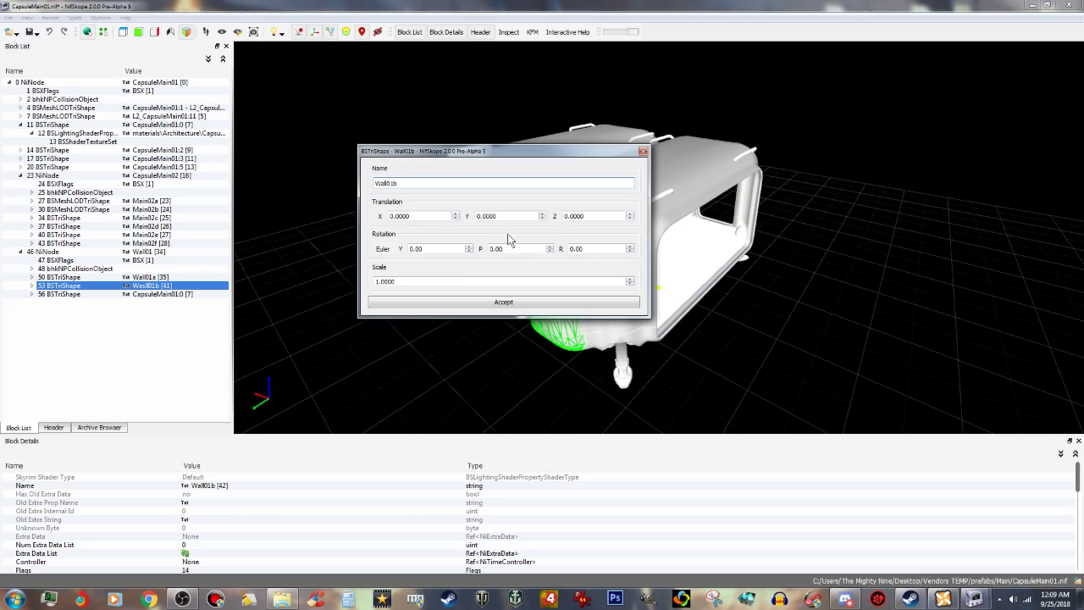
left_click(469, 302)
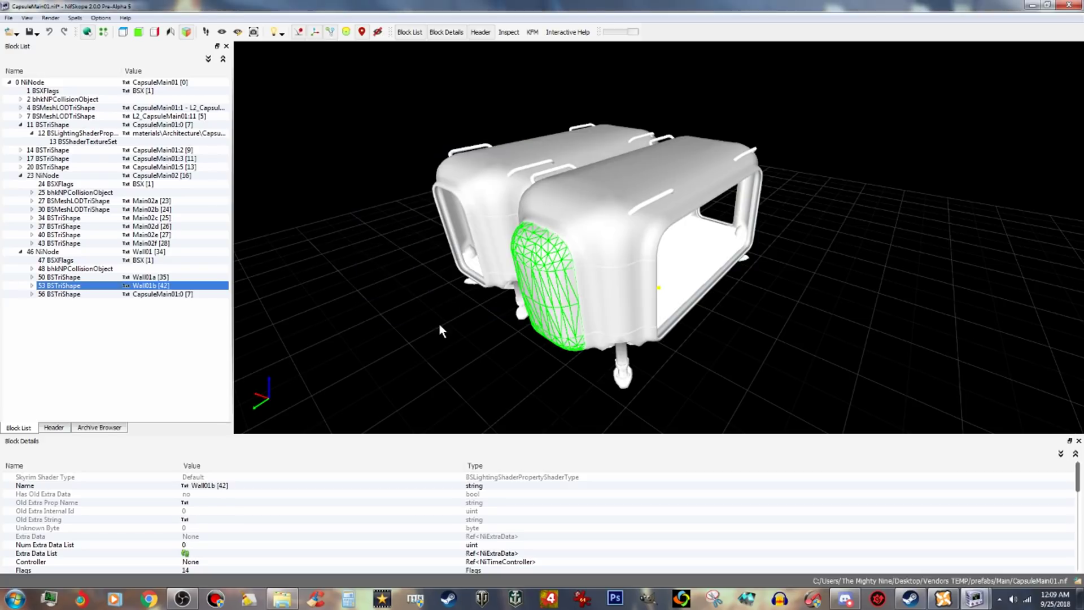
Rename the third BSTriShape under the Wall01 NiNode to Wall01c in its transform settings.
right_click(182, 295)
mouse_move(217, 293)
left_click(269, 321)
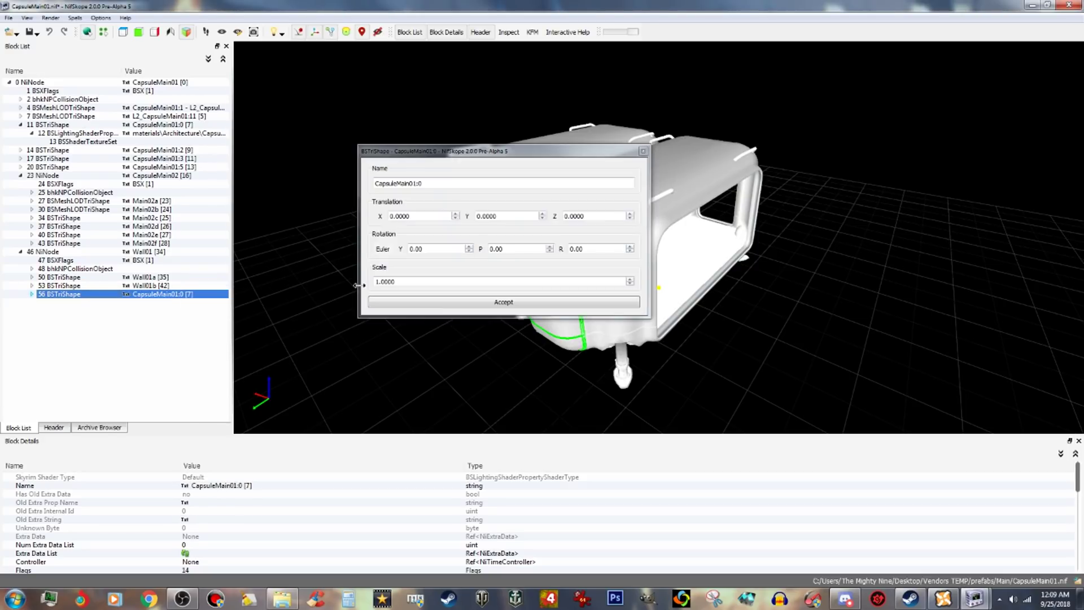
left_click_drag(430, 183, 354, 181)
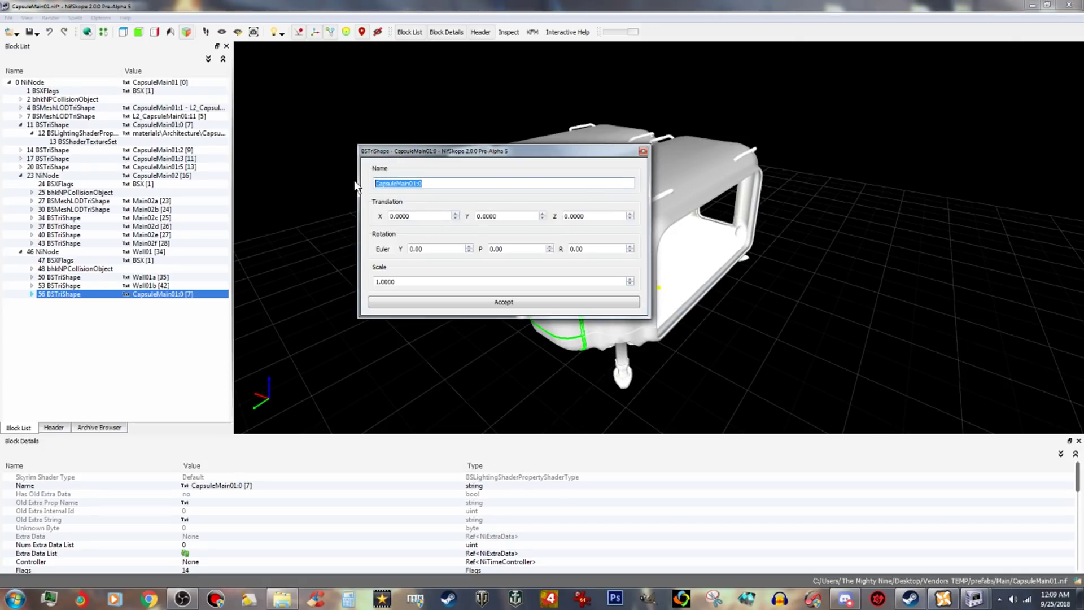
type("Wall")
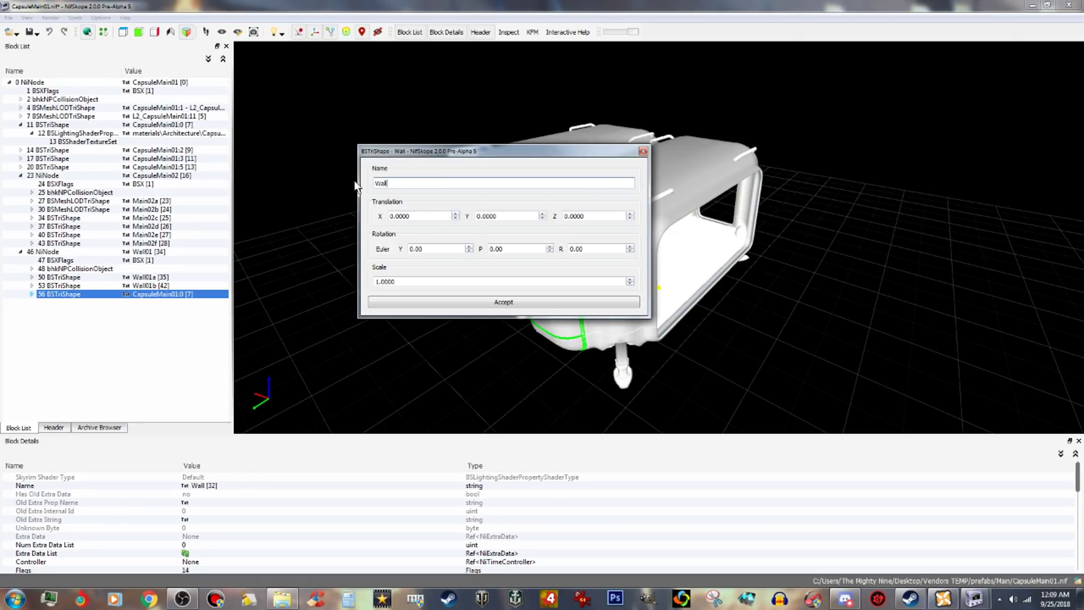
type("01c")
left_click(466, 306)
Duplicate the whole branch of the Wall01 NiNode.
left_click_drag(457, 370, 486, 357)
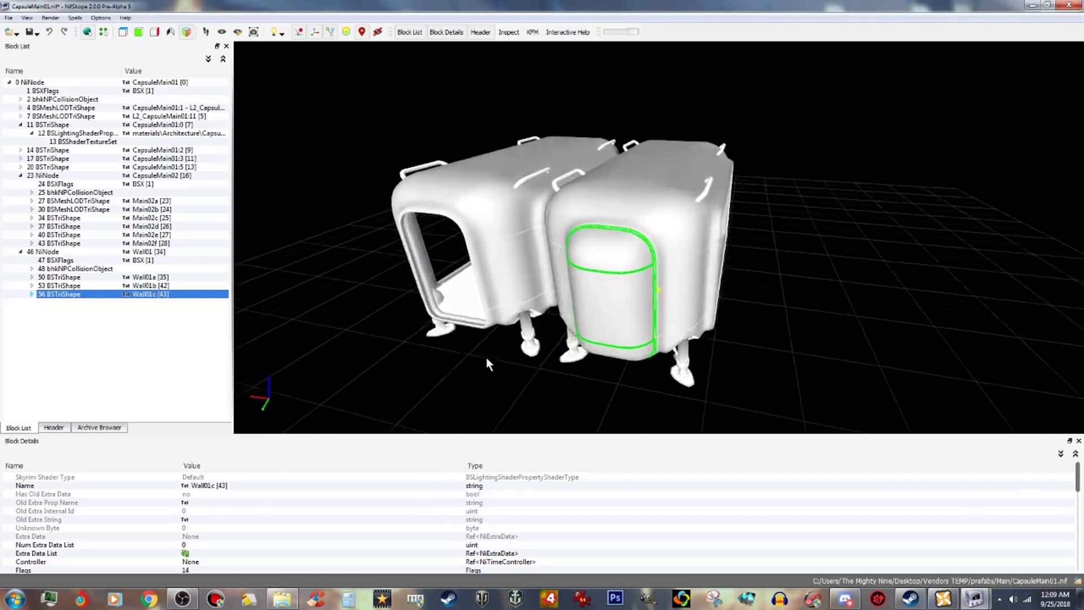
left_click(59, 252)
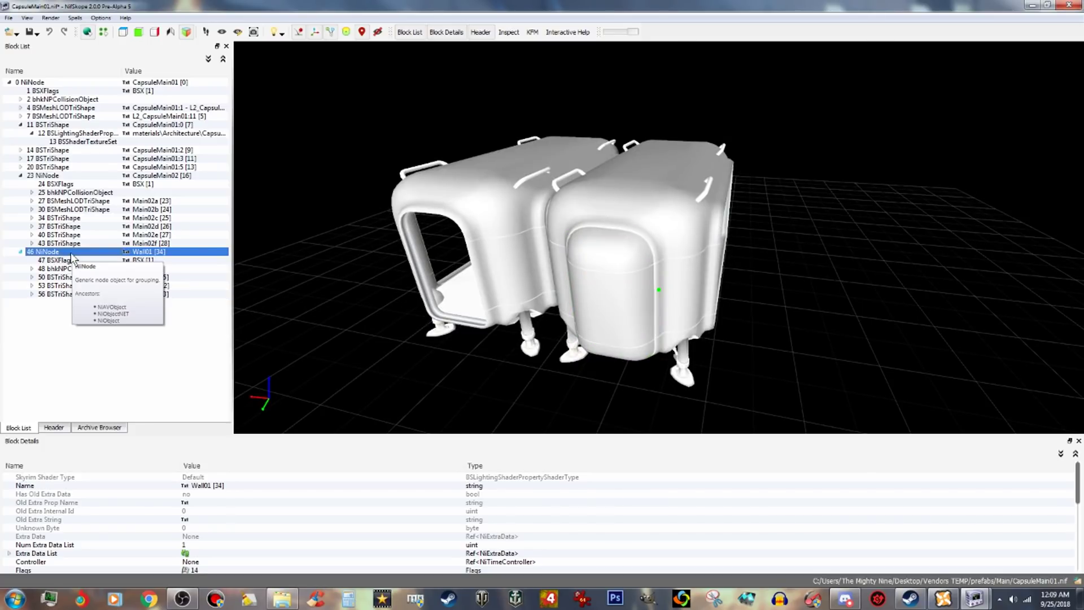
right_click(76, 253)
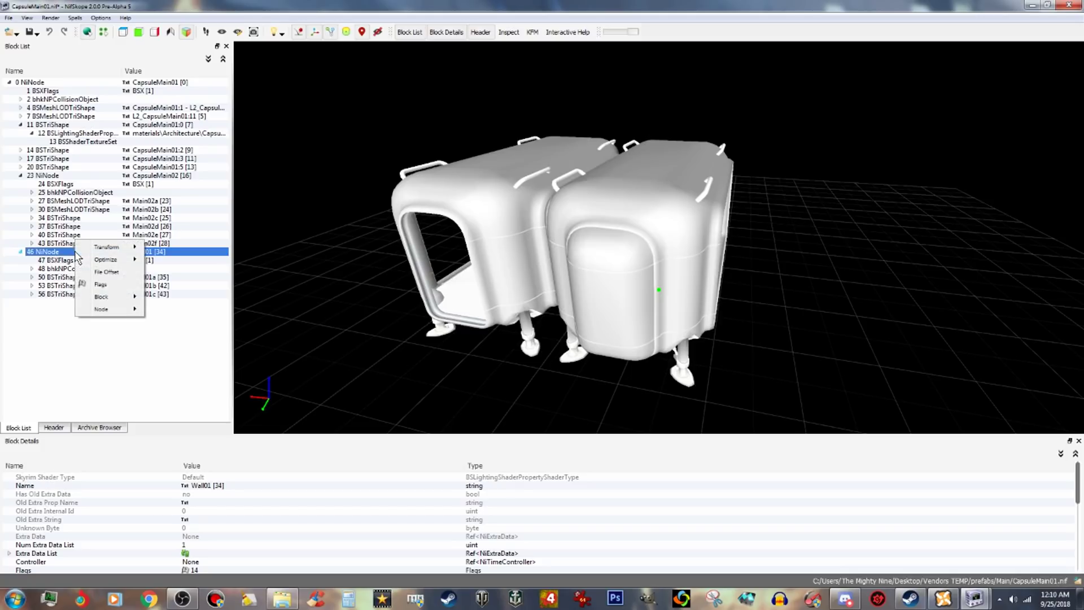
left_click(56, 251)
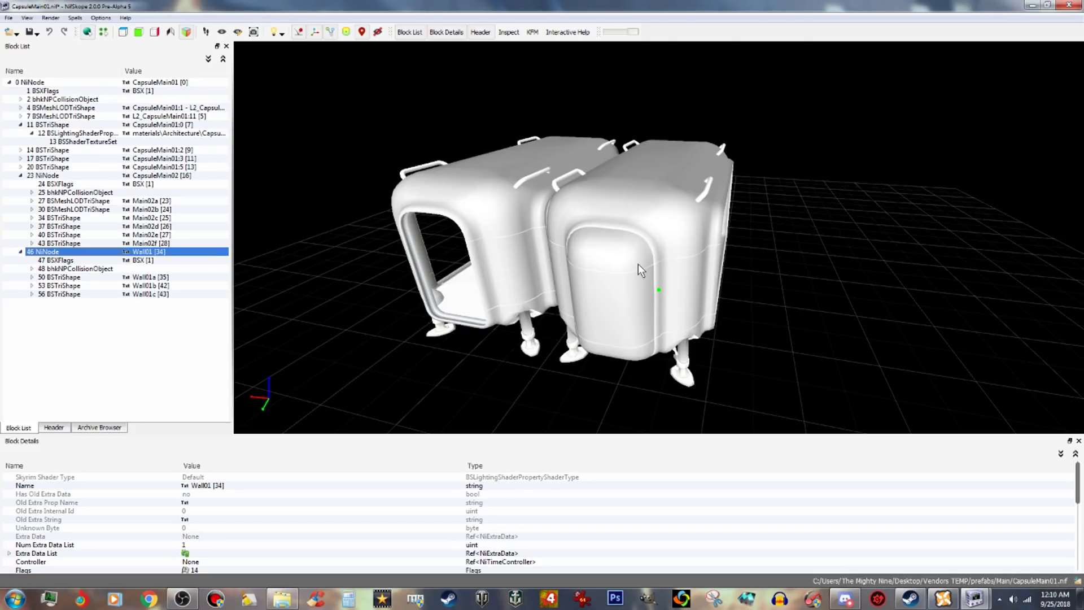
right_click(78, 257)
mouse_move(123, 303)
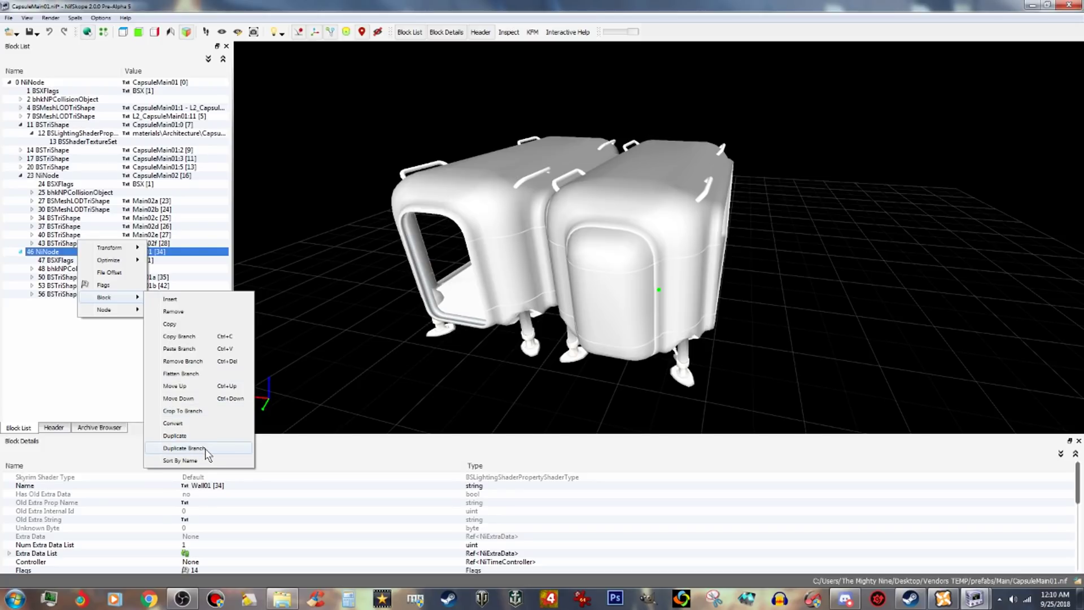
left_click(184, 449)
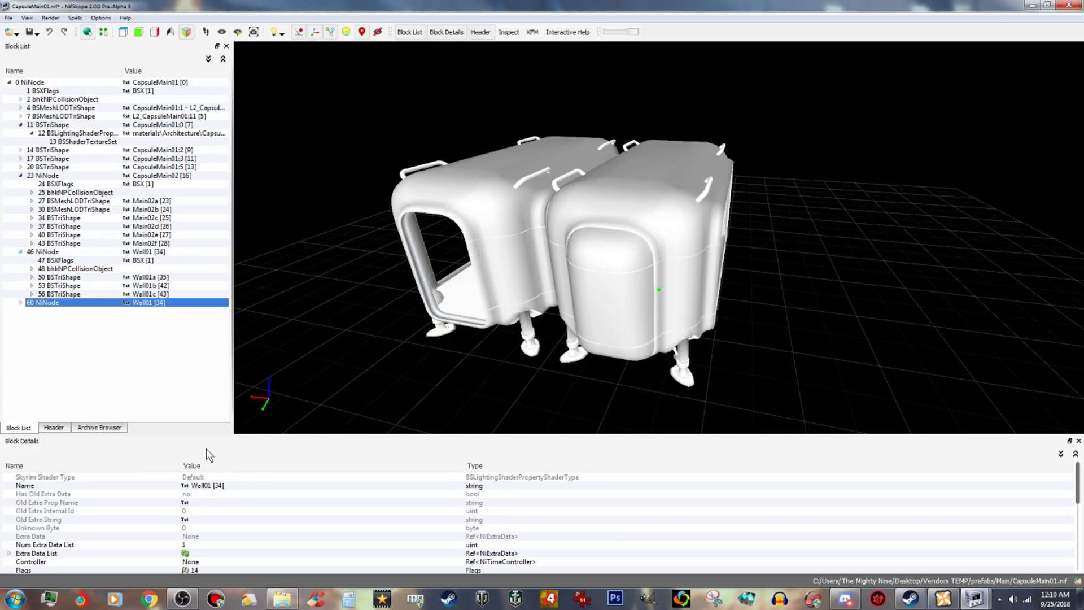
Remove the duplicated Wall01 NiNode branch from the block list.
right_click(159, 304)
mouse_move(195, 350)
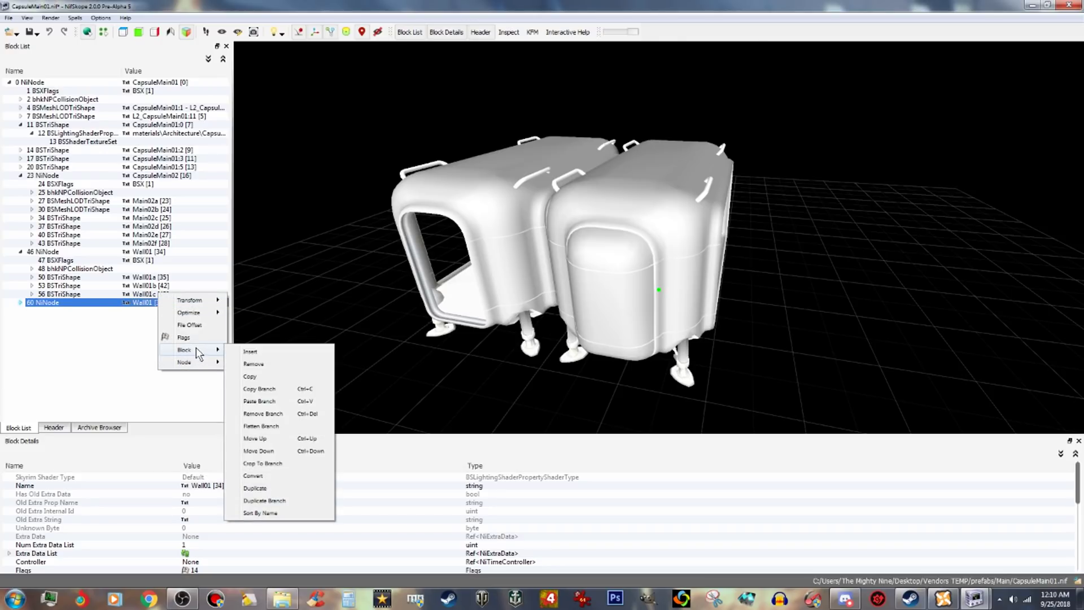
left_click(280, 414)
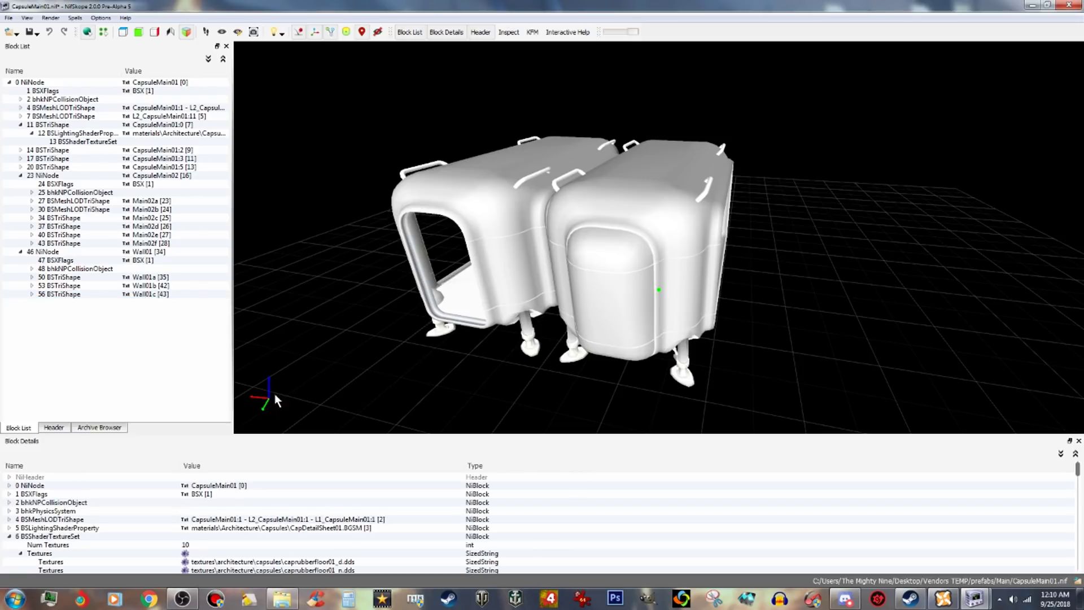
Select Wall01a's BSLightingShaderProperty, and in the CapsuleExtWallEnd01.nif window select the shader property of the first BSTriShape.
left_click(33, 277)
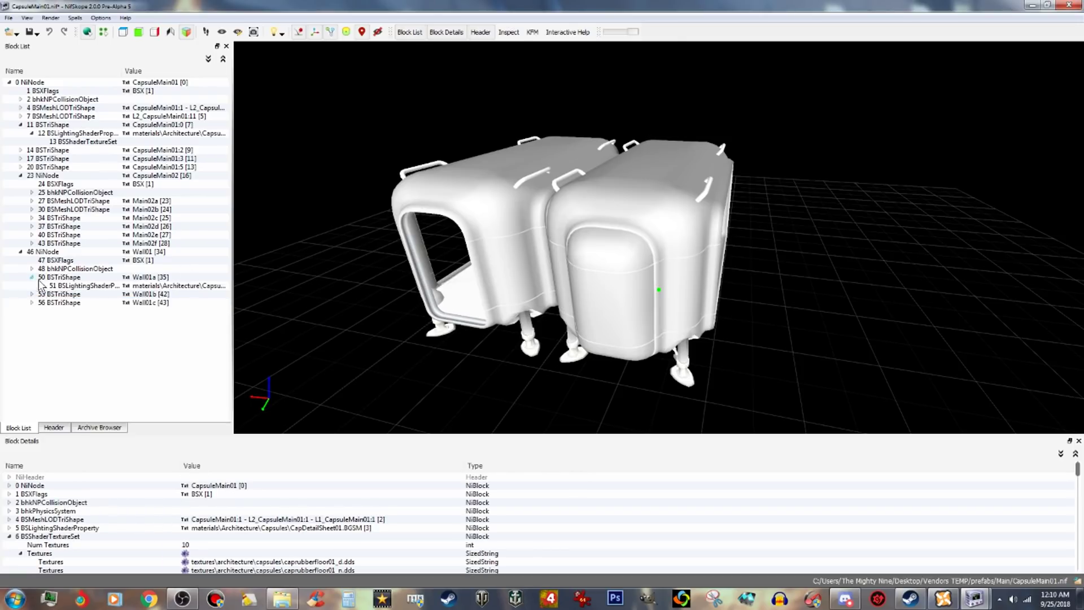
left_click(85, 287)
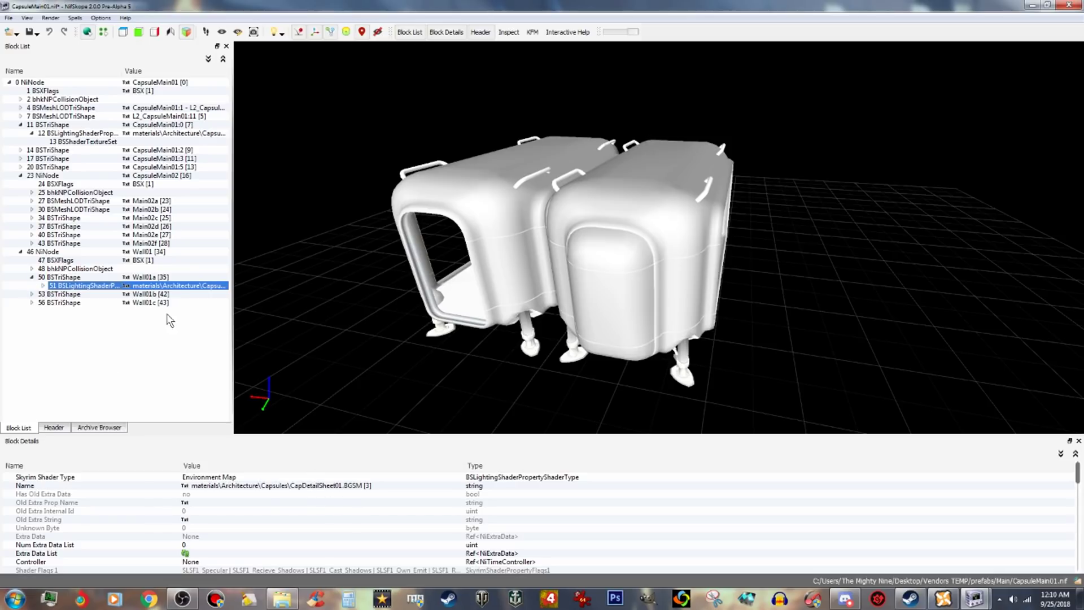
left_click(978, 603)
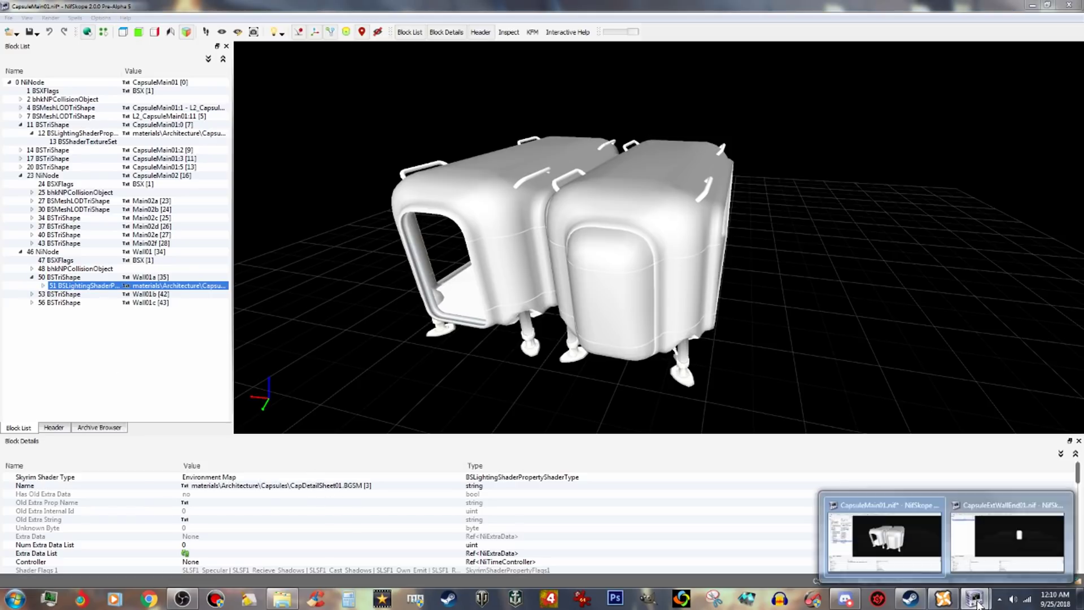
left_click(1006, 536)
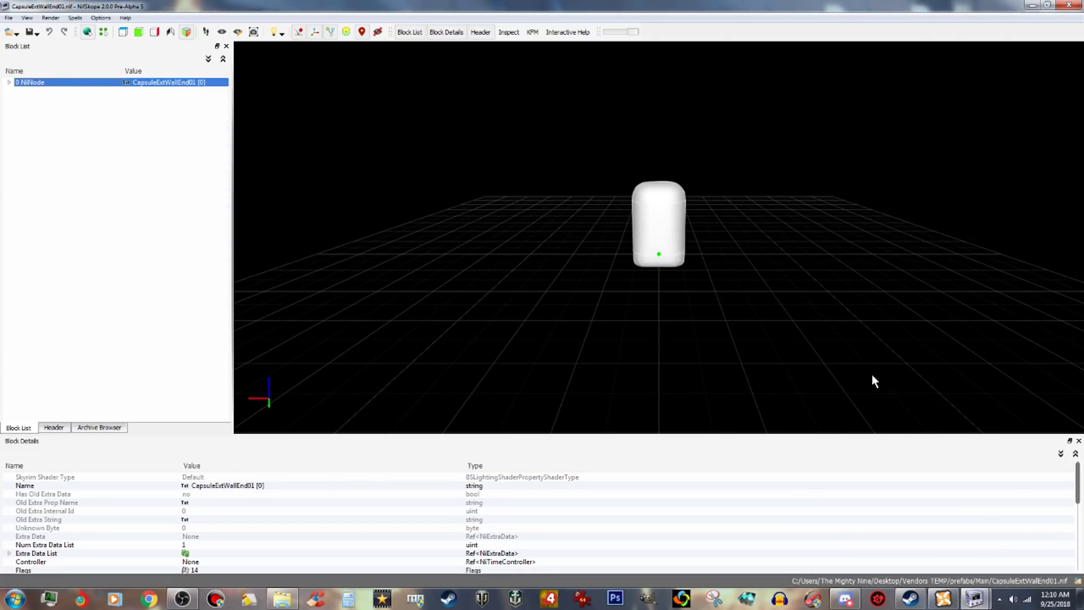
left_click(9, 83)
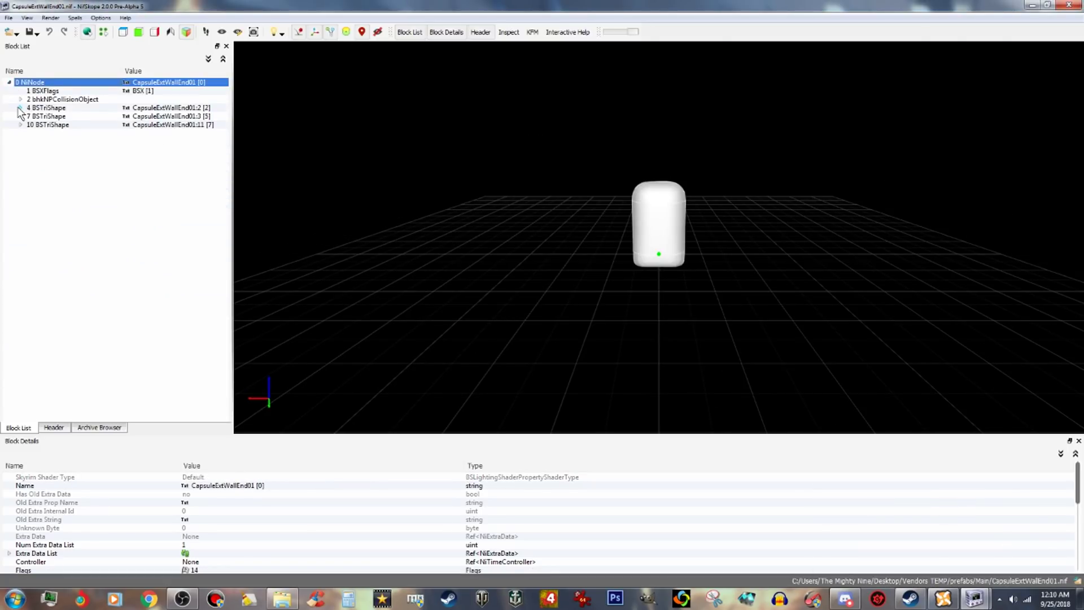
left_click(20, 107)
left_click(160, 108)
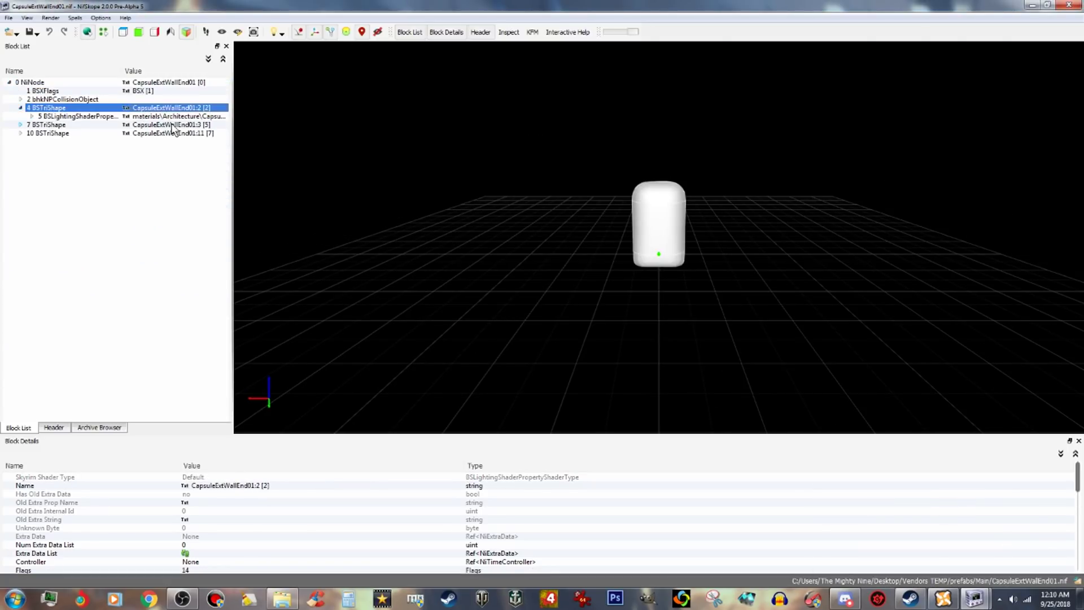
left_click(98, 117)
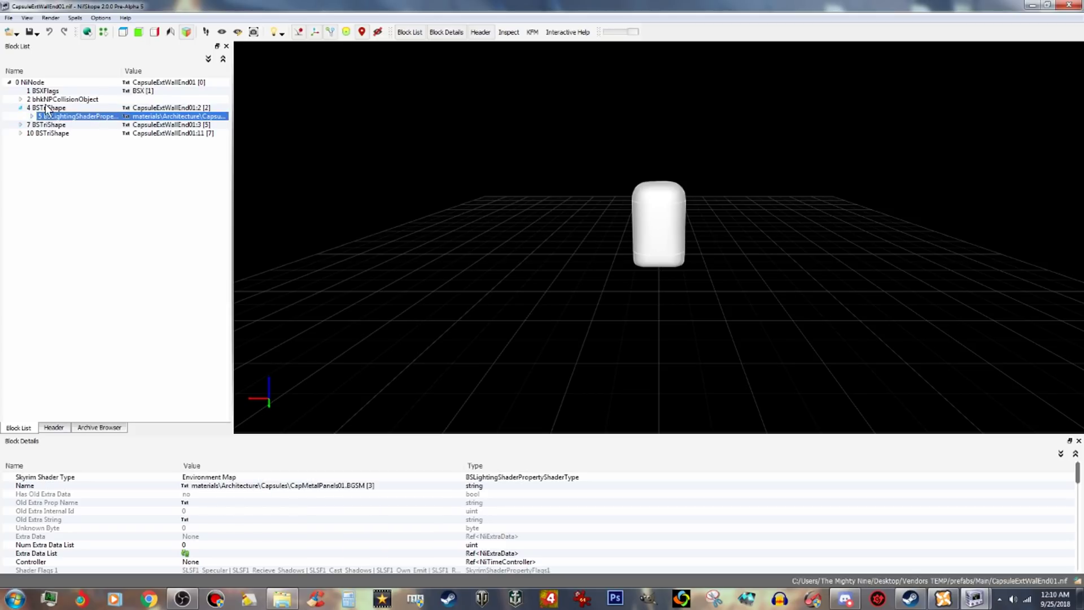
Copy the material path materials\Architecture\Capsules\CapMetalPanels01.BGSM from the selected shader property's Name string without changing it.
left_click(328, 484)
right_click(328, 484)
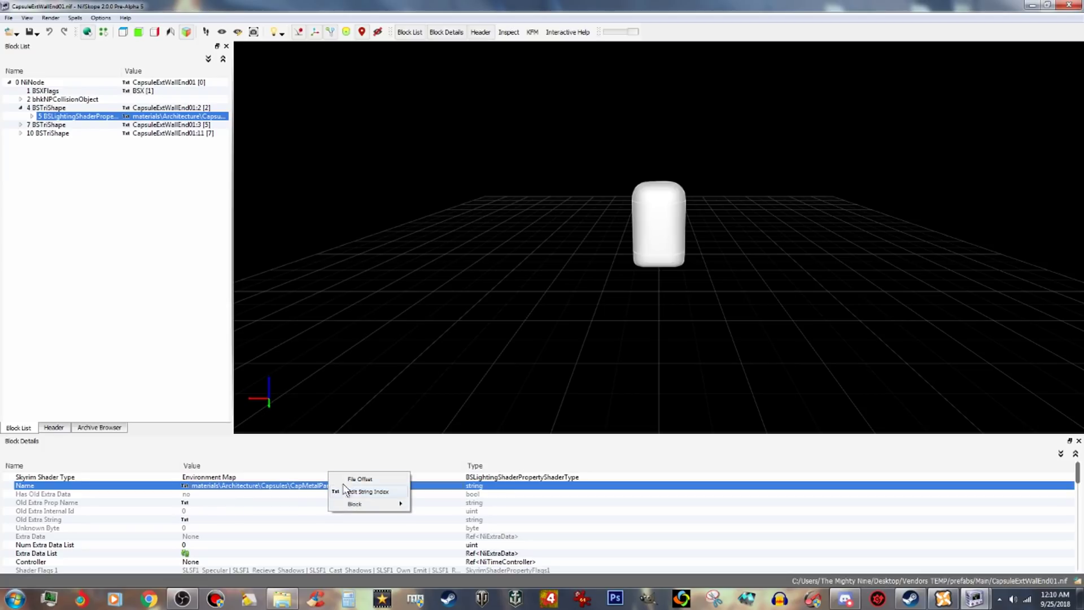
left_click(361, 492)
key("ctrl+c")
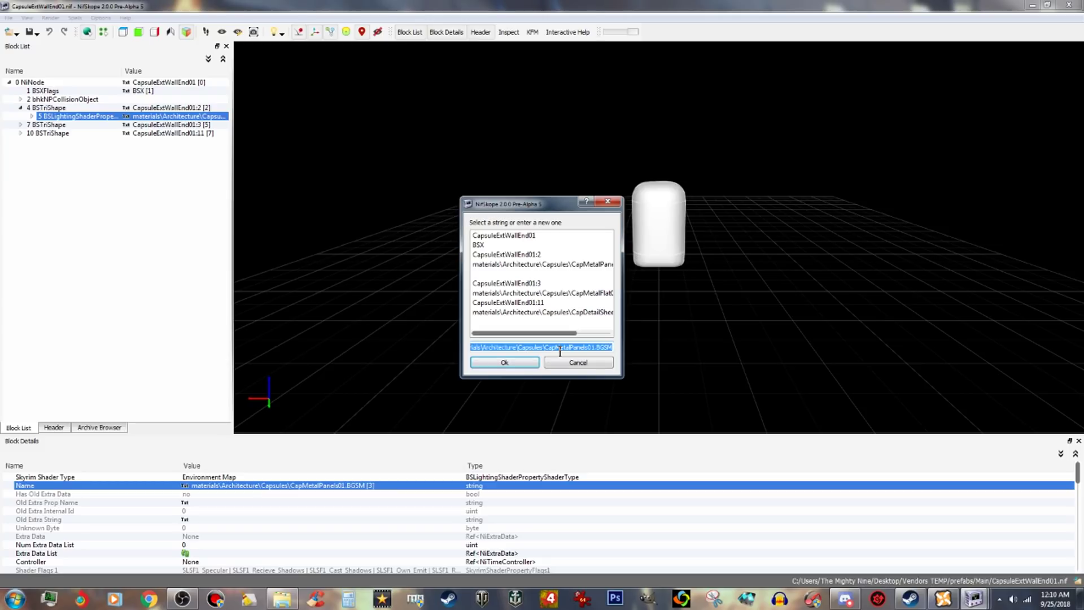
right_click(560, 352)
left_click(591, 405)
left_click(579, 362)
In the CapsuleMain01.nif window, set the Name string of Wall01a's shader property to the copied path materials\Architecture\Capsules\CapMetalPanels01.BGSM.
mouse_move(979, 601)
left_click(885, 536)
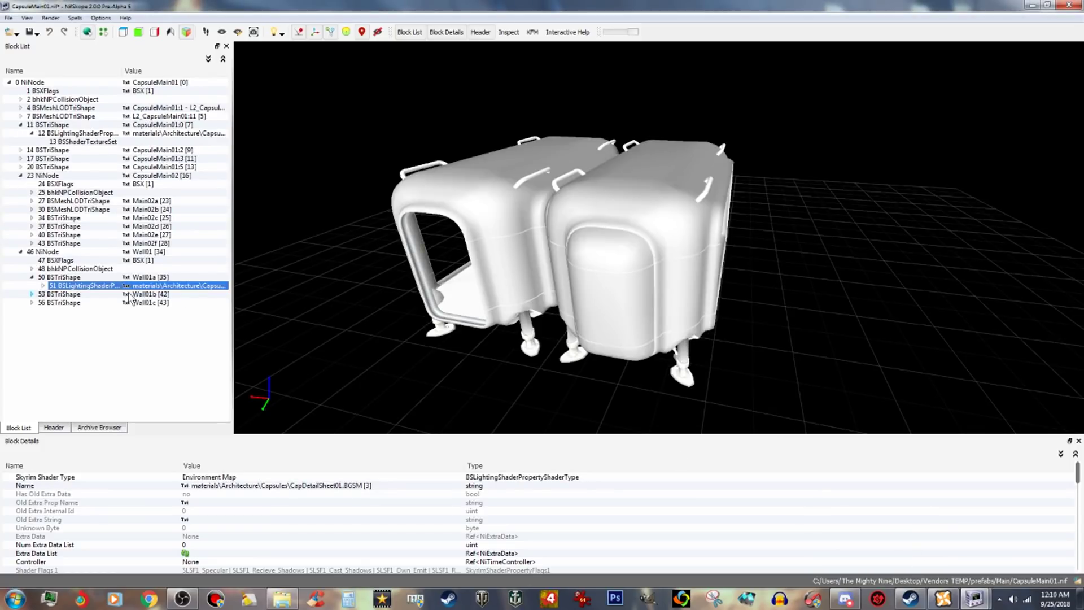
right_click(325, 489)
left_click(356, 497)
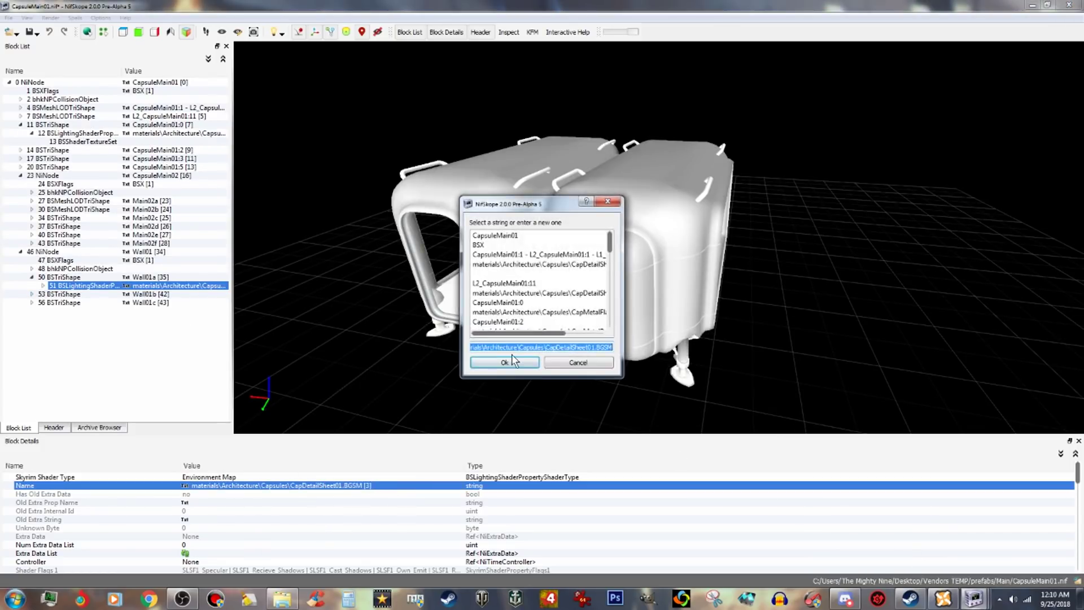
right_click(532, 349)
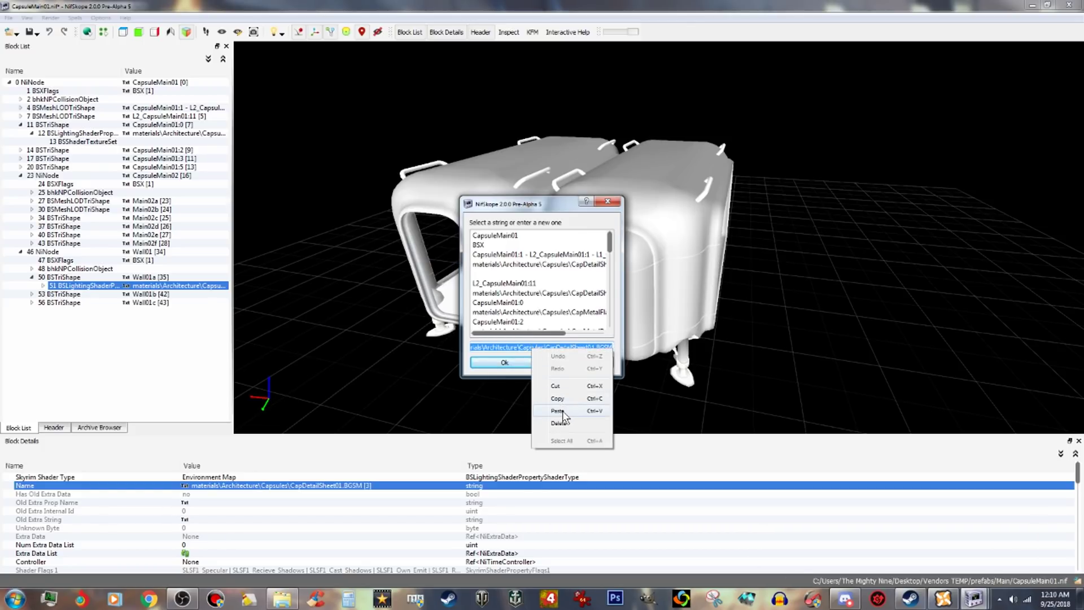
left_click(558, 411)
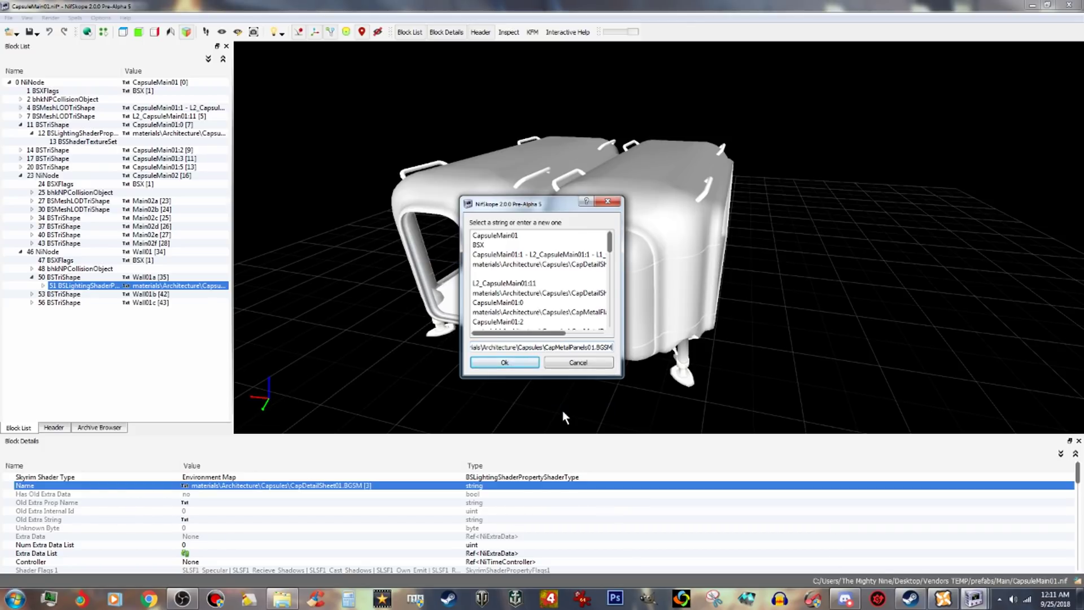
left_click(527, 364)
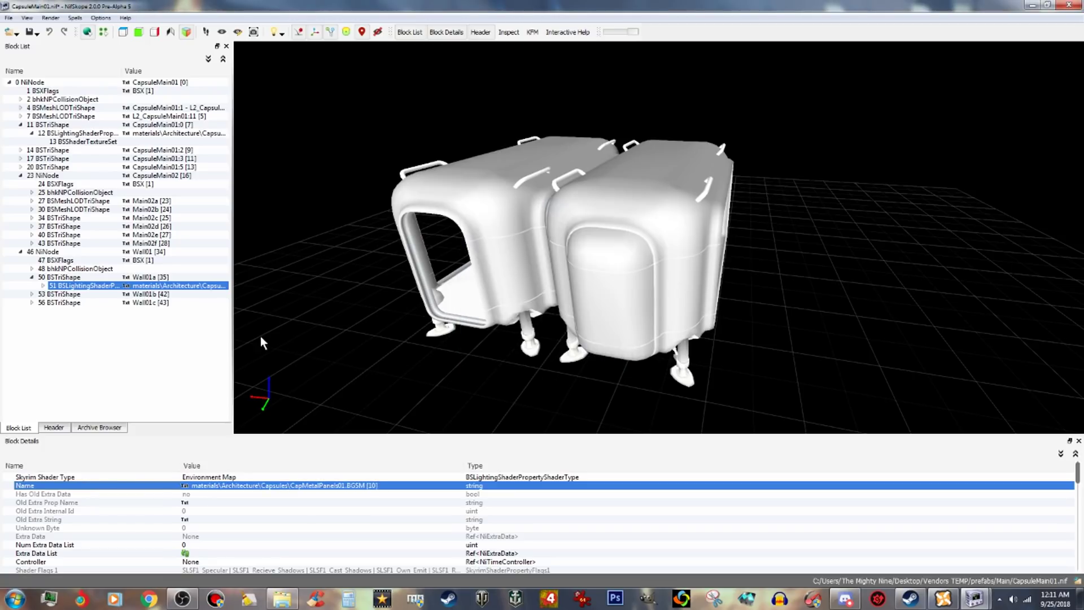
In the CapsuleExtWallEnd01.nif window, copy the material path materials\Architecture\Capsules\CapMetalFlat02.BGSM from the shader property of the second BSTriShape, CapsuleExtWallEnd01:3.
left_click(80, 293)
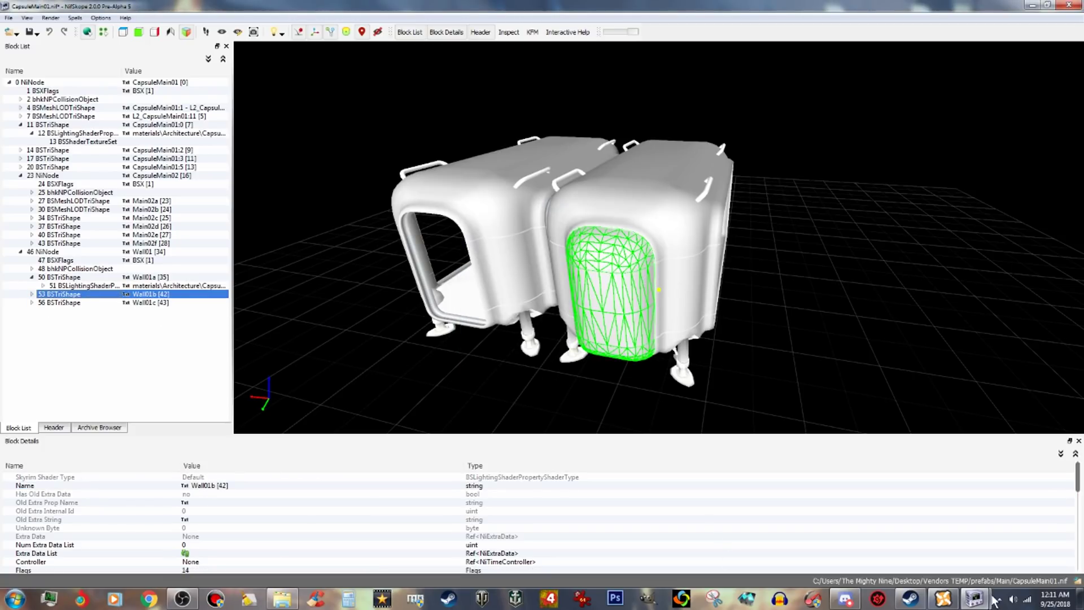
right_click(975, 600)
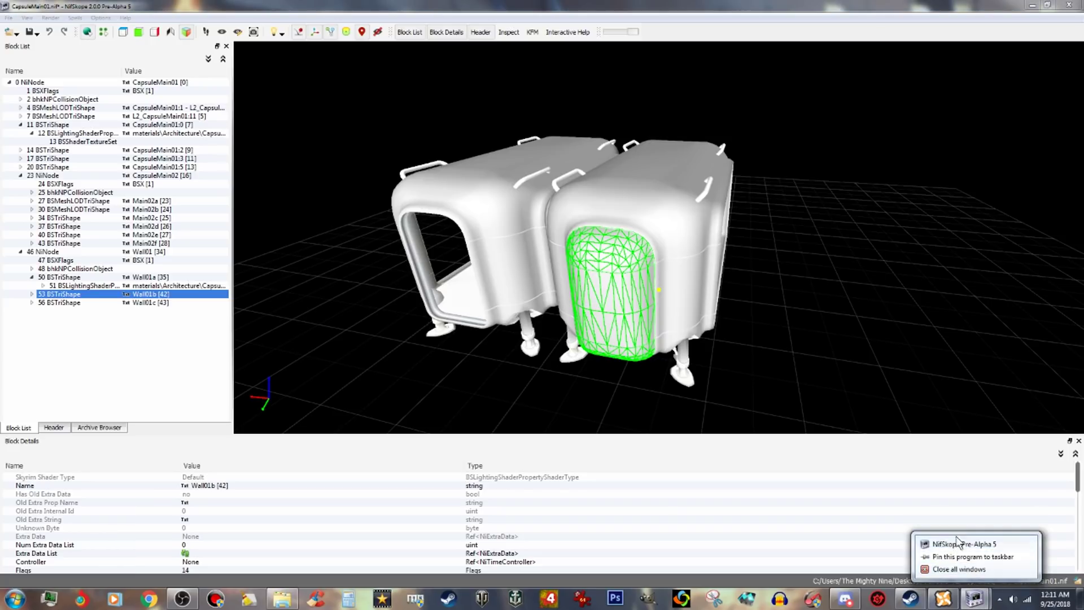
left_click(975, 600)
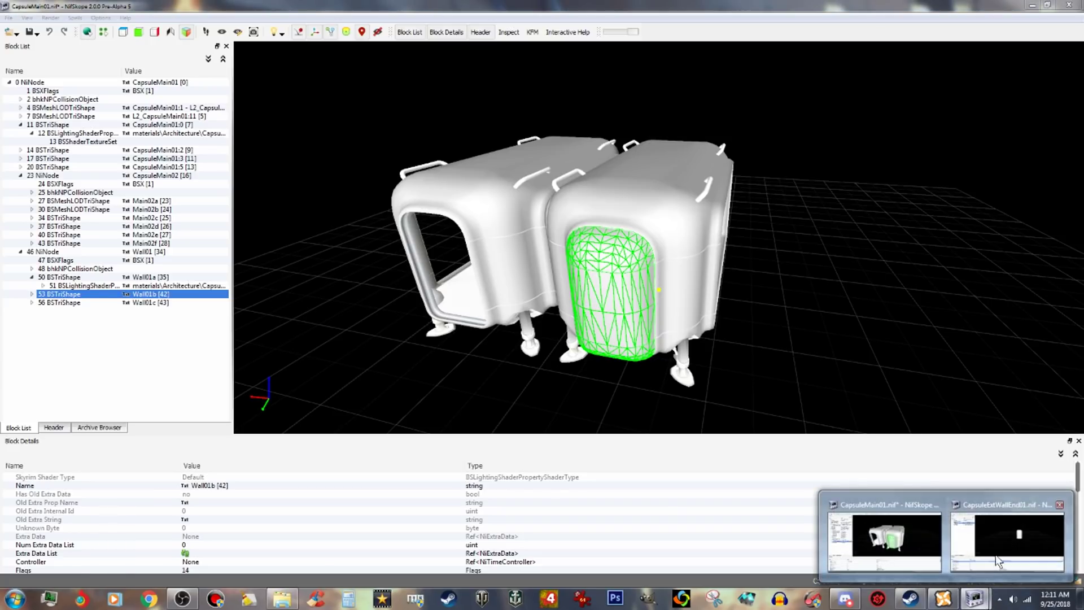
left_click(988, 539)
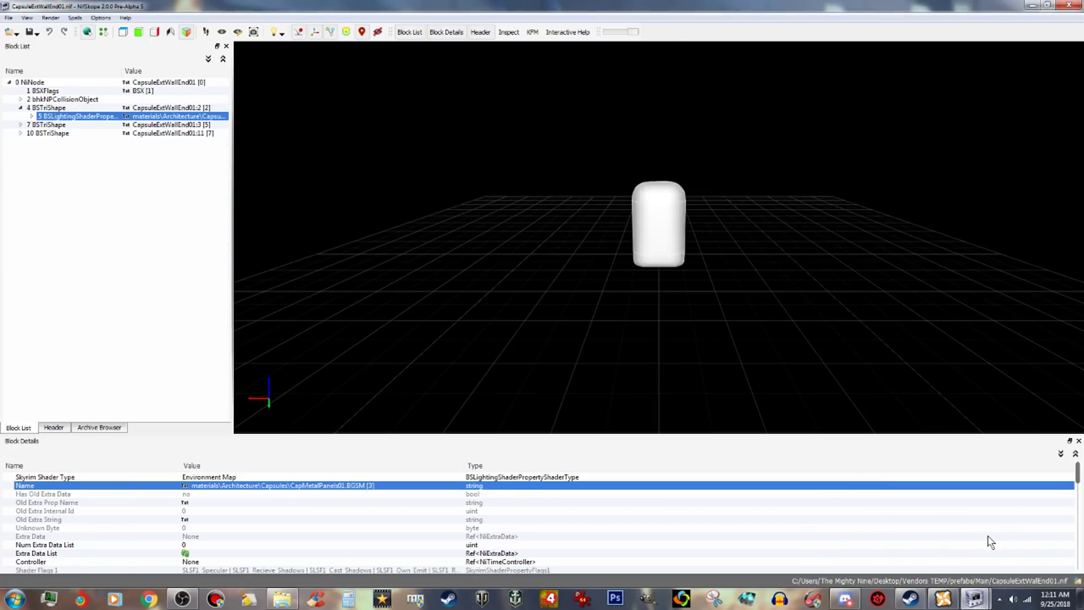
left_click(21, 124)
left_click(137, 134)
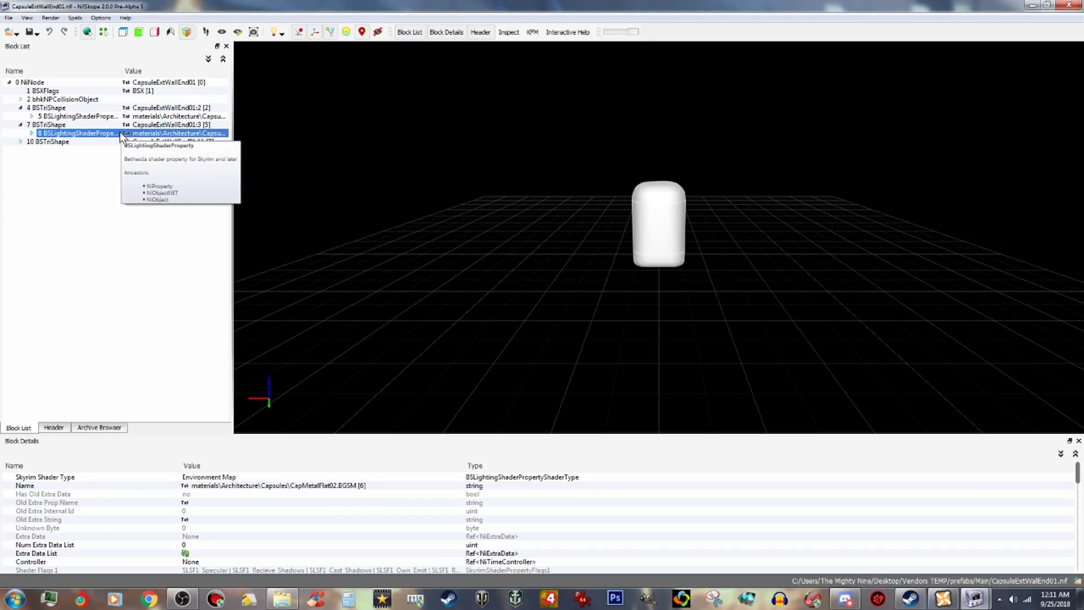
right_click(306, 487)
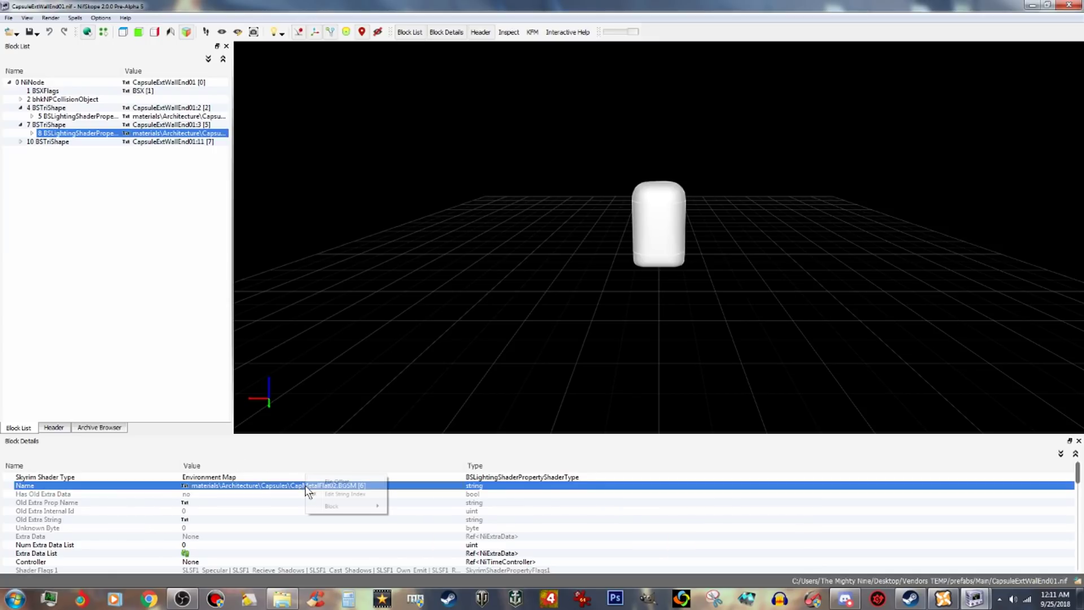
left_click(342, 494)
key("ctrl+c")
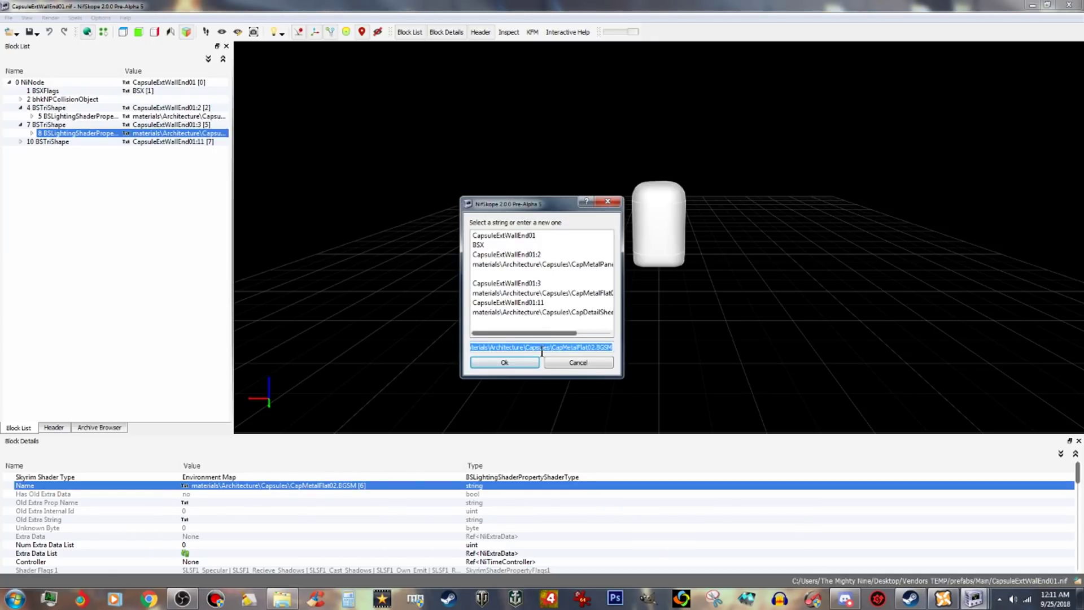
right_click(544, 351)
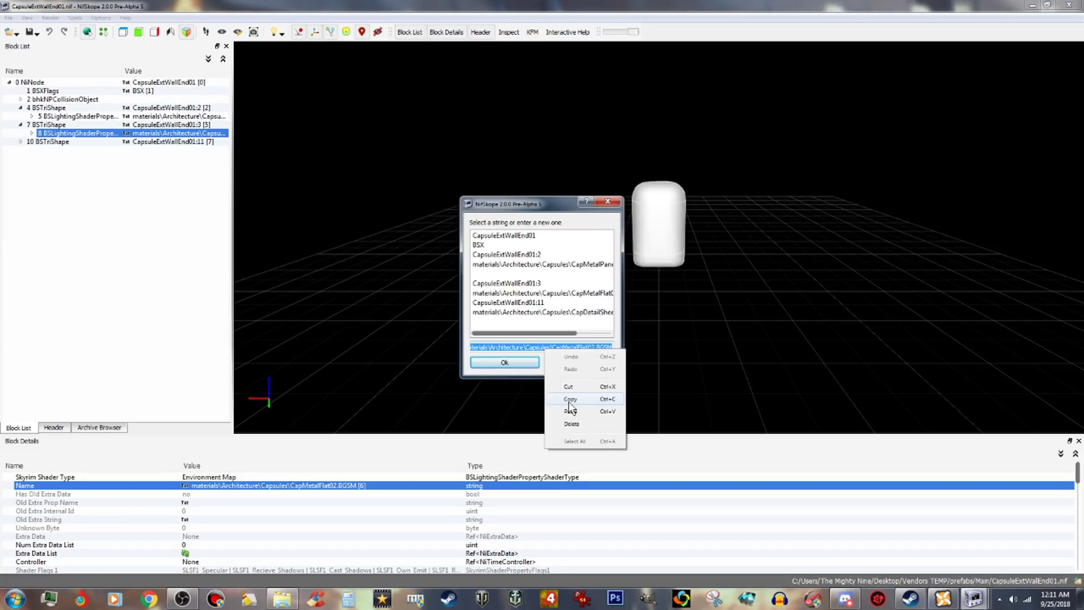
left_click(568, 401)
left_click(573, 363)
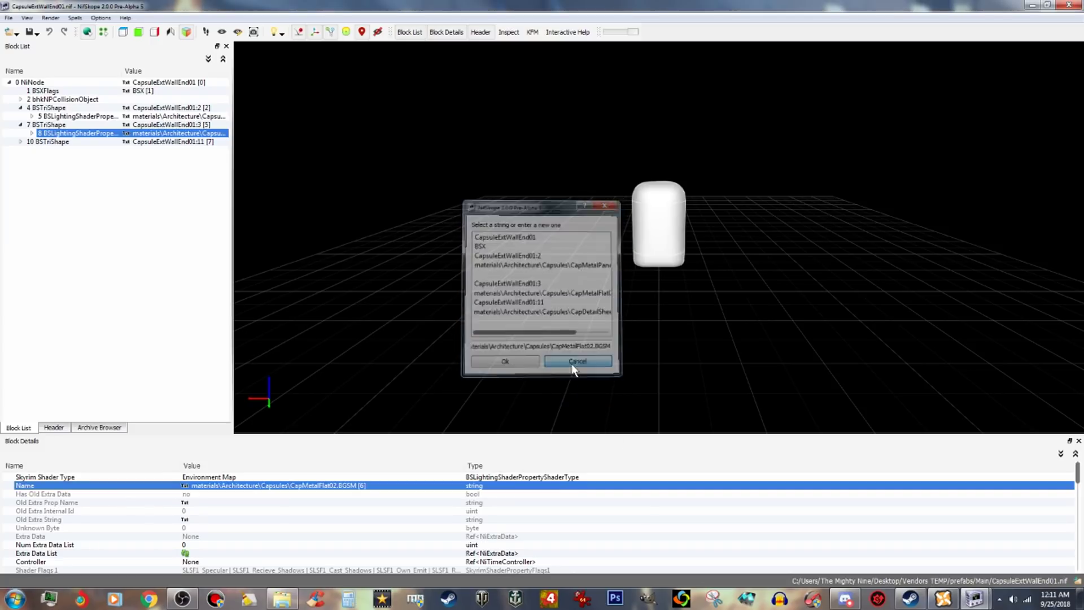
Back in the CapsuleMain01.nif window, set the Name string of Wall01b's BSLightingShaderProperty to materials\Architecture\Capsules\CapMetalFlat02.BGSM.
mouse_move(974, 600)
left_click(909, 534)
left_click(32, 295)
left_click(96, 303)
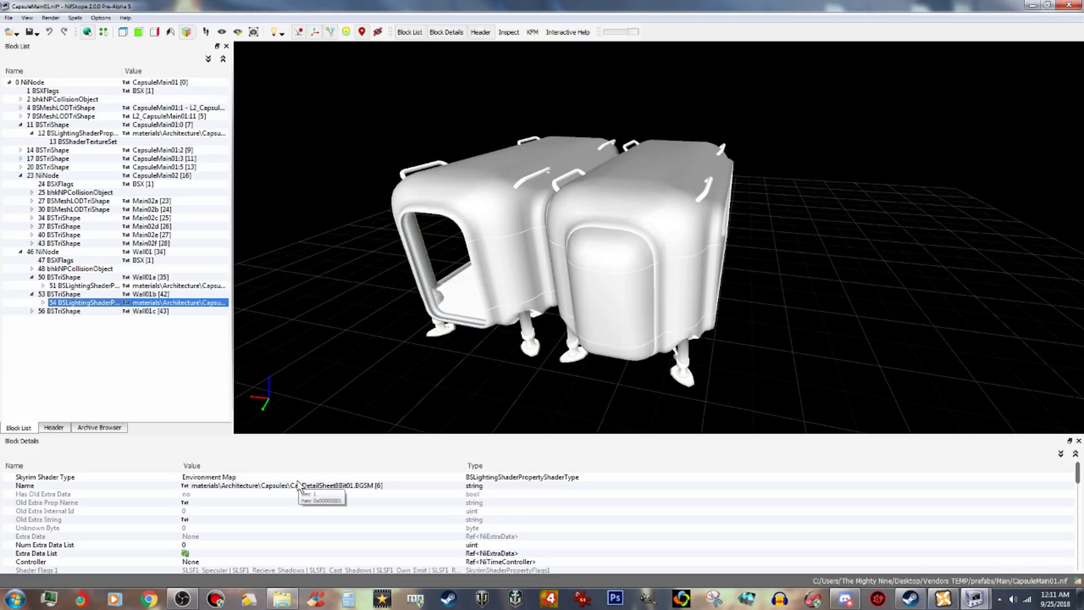
right_click(314, 485)
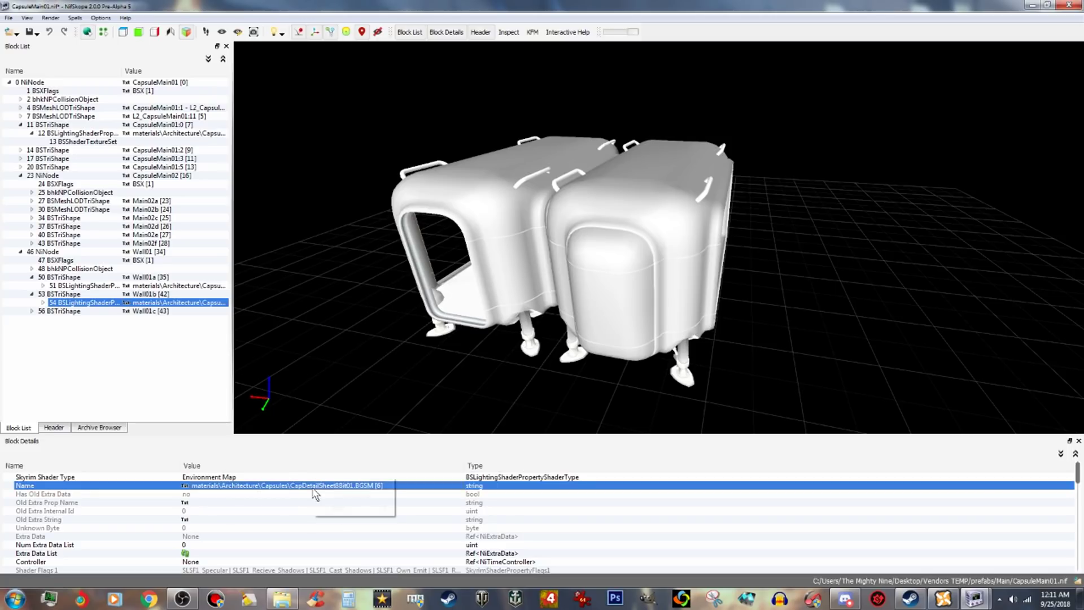
left_click(350, 496)
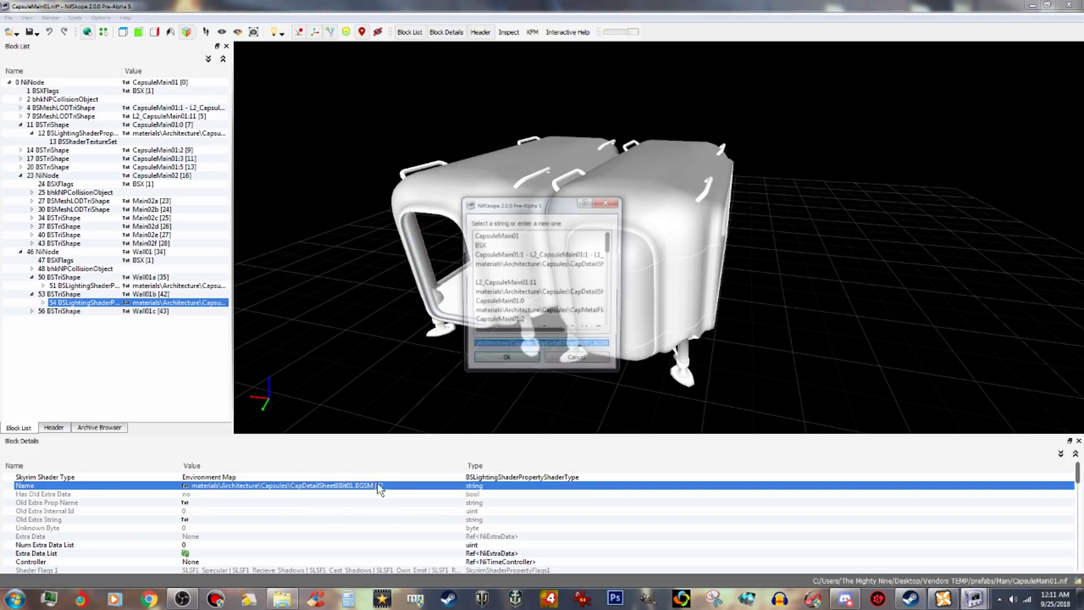
right_click(552, 346)
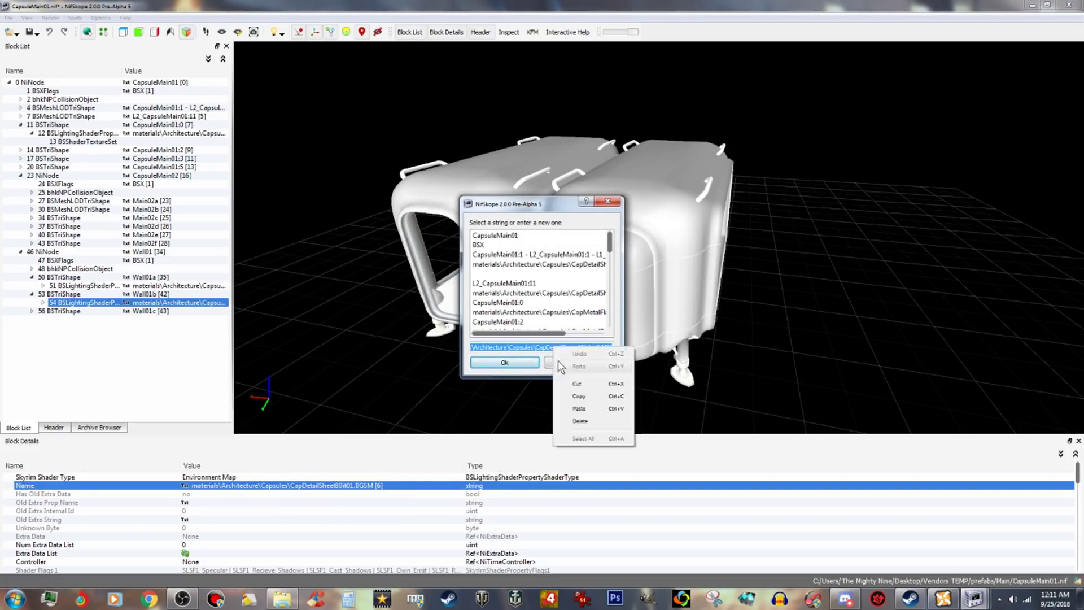
left_click(578, 406)
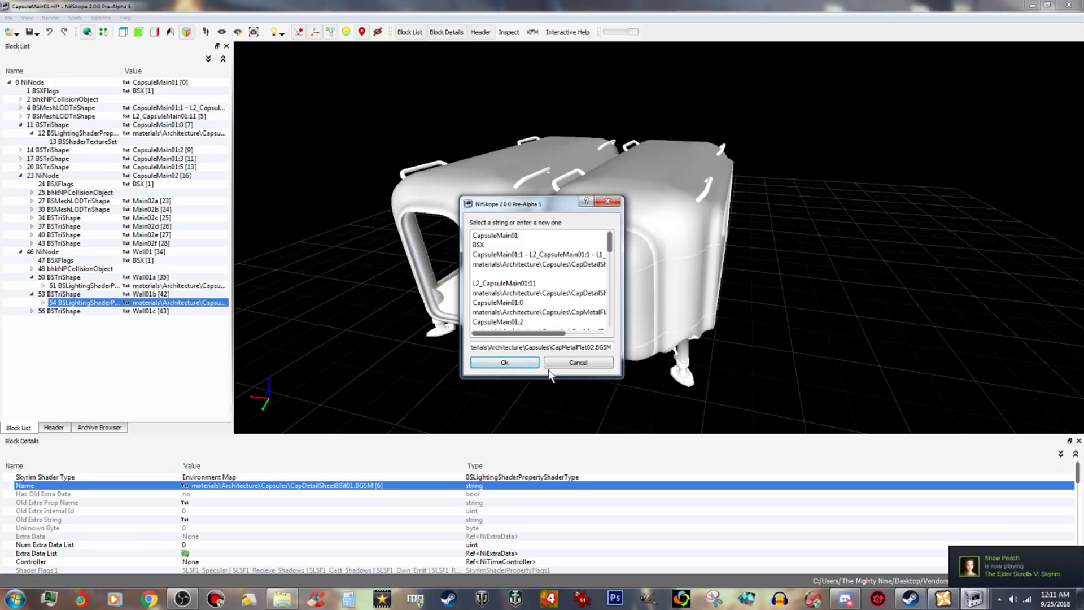
left_click(506, 363)
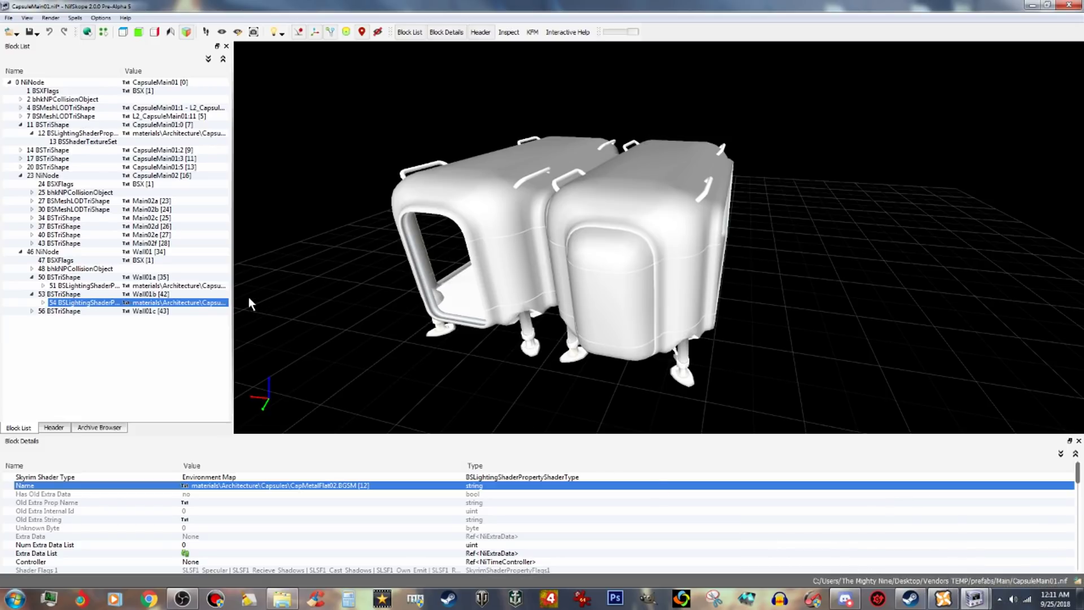
Expand the Wall01c BSTriShape and select its BSLightingShaderProperty.
left_click(215, 288)
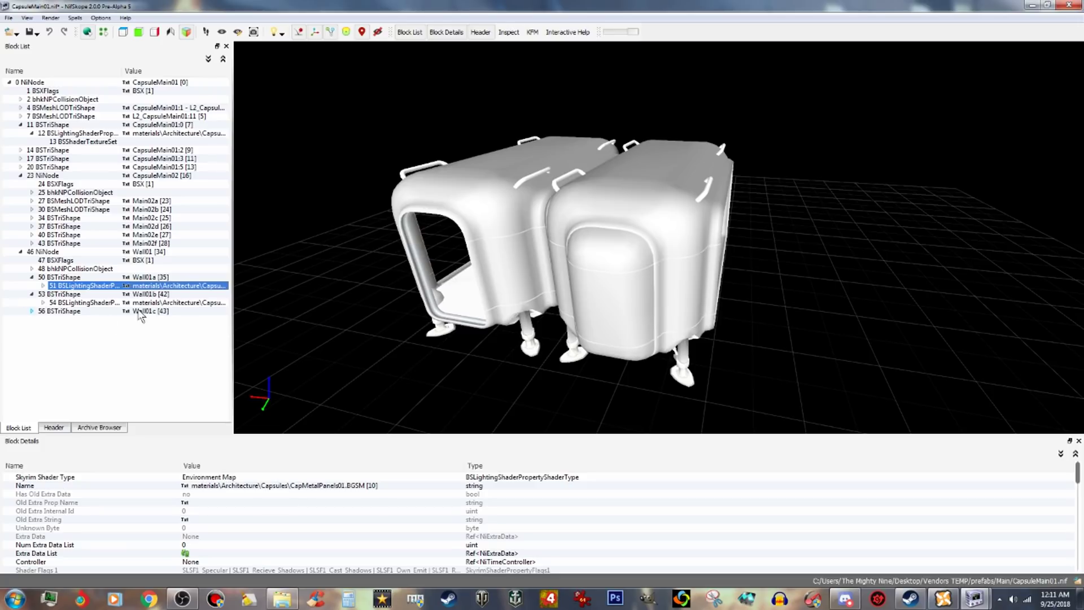
left_click(32, 311)
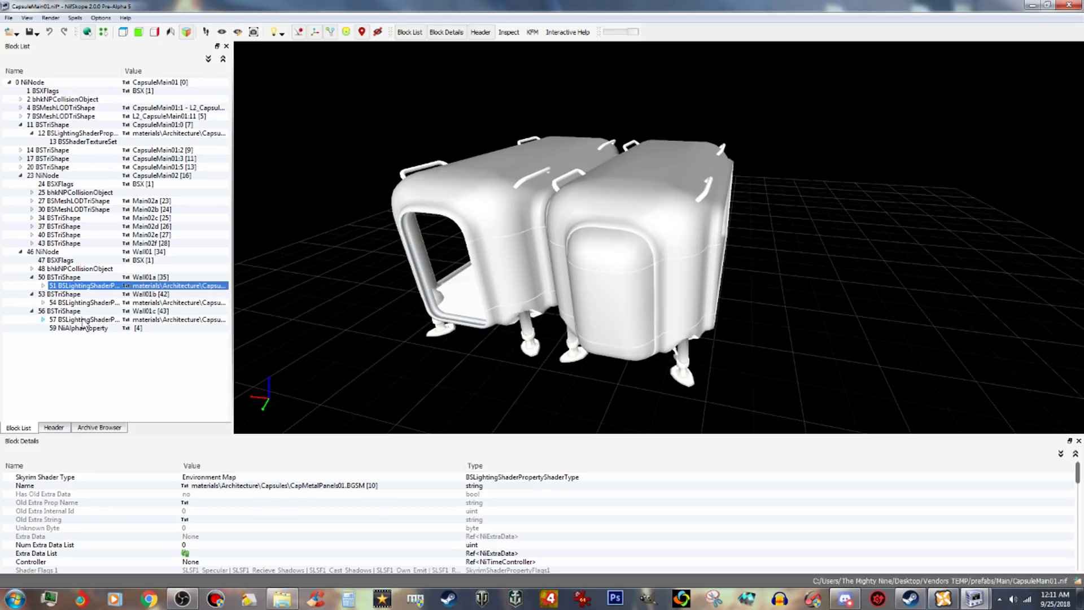
left_click(80, 320)
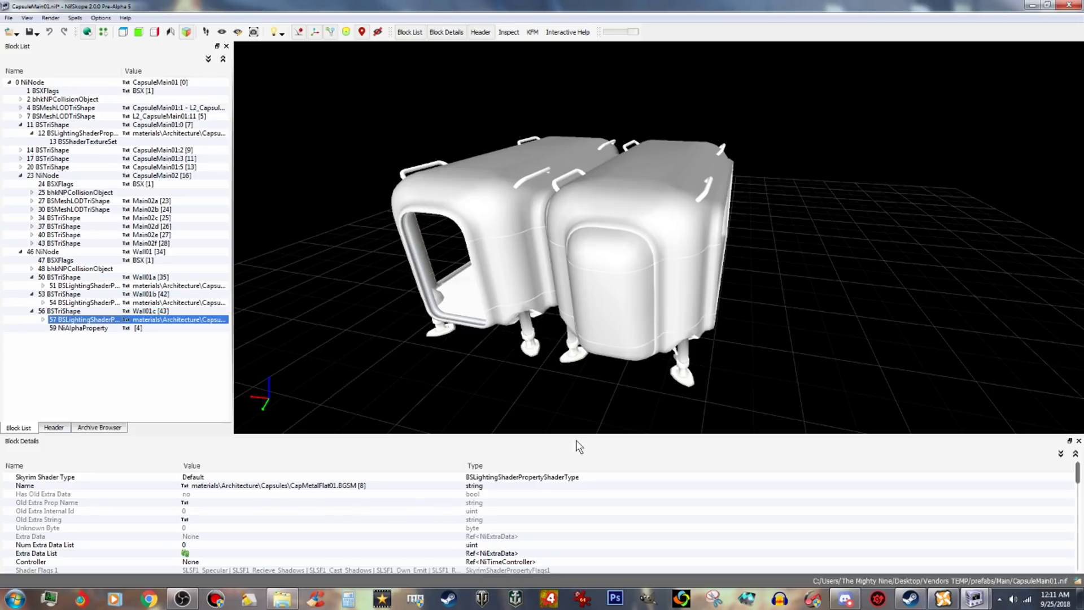
In the CapsuleExtWallEnd01.nif window, copy the material path materials\Architecture\Capsules\CapDetailSheet8Bit01.BGSM from the shader property of the third BSTriShape, CapsuleExtWallEnd01:11.
left_click(975, 599)
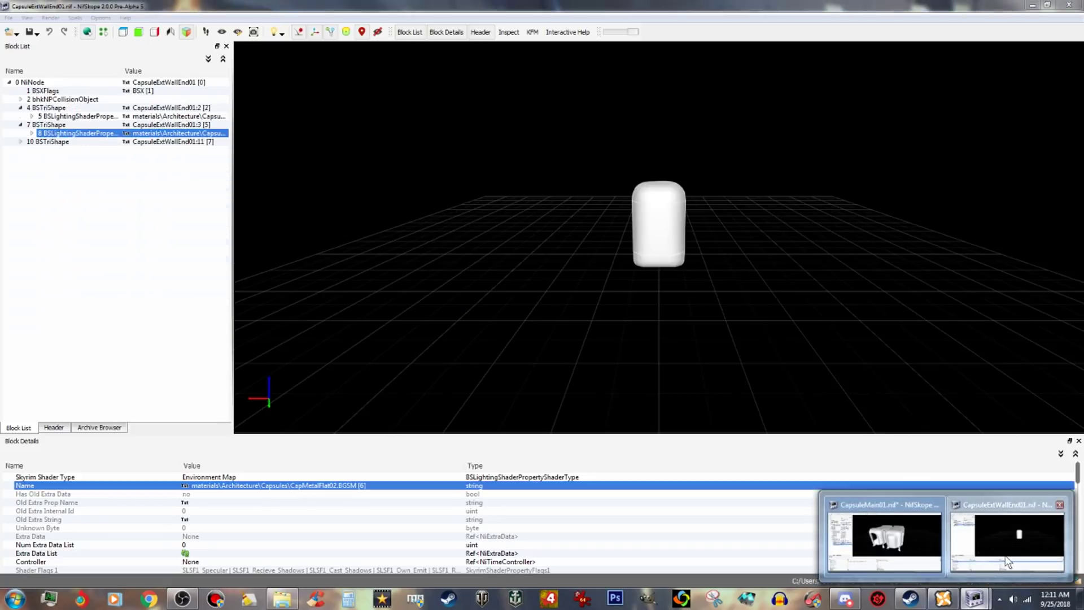
left_click(1008, 562)
left_click(21, 141)
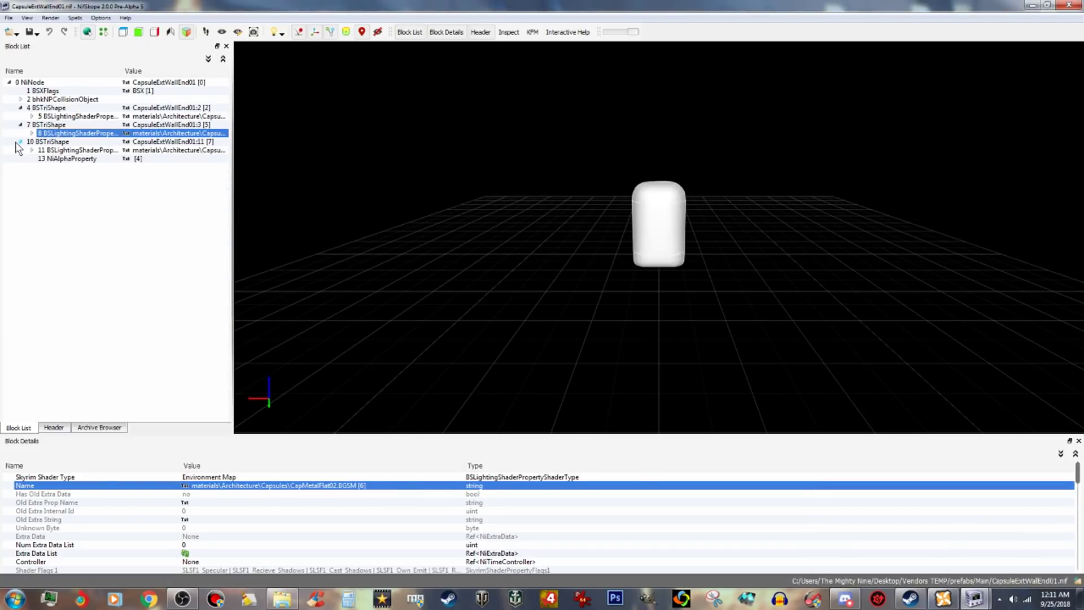
left_click(108, 150)
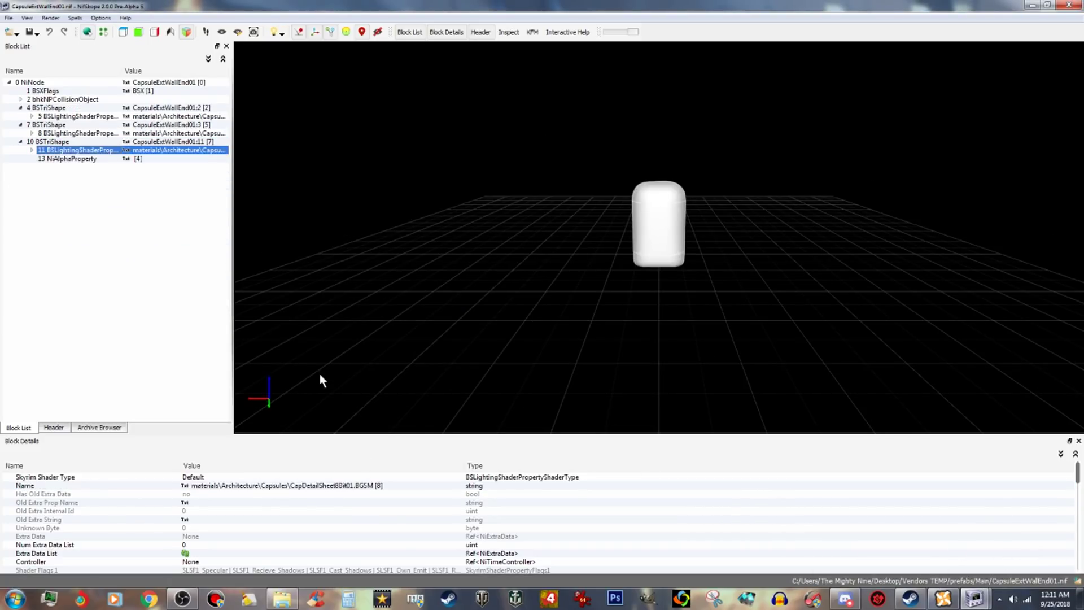
right_click(355, 480)
right_click(326, 484)
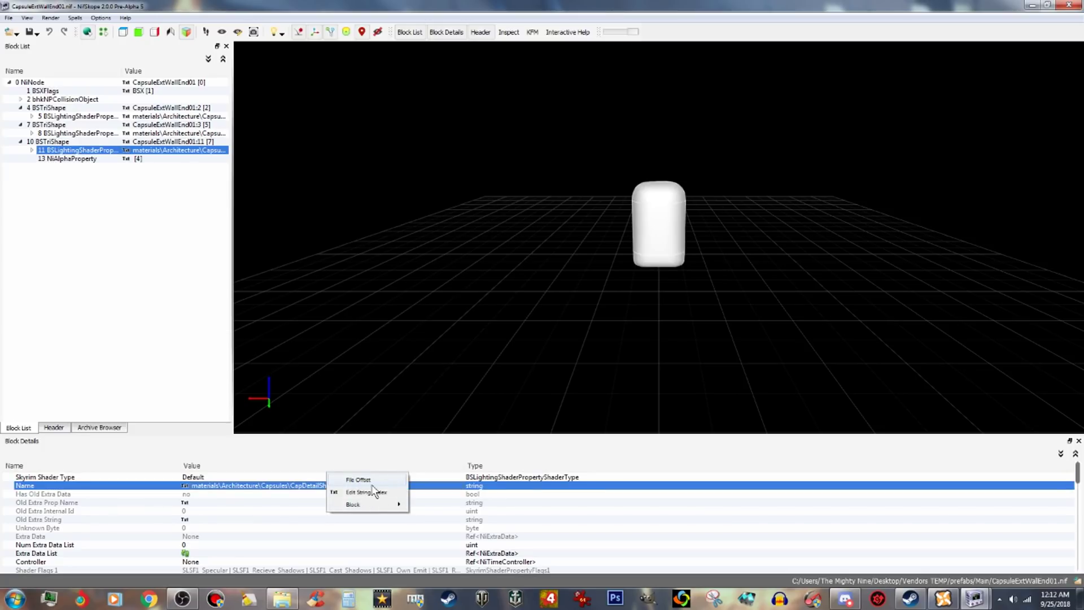
left_click(380, 492)
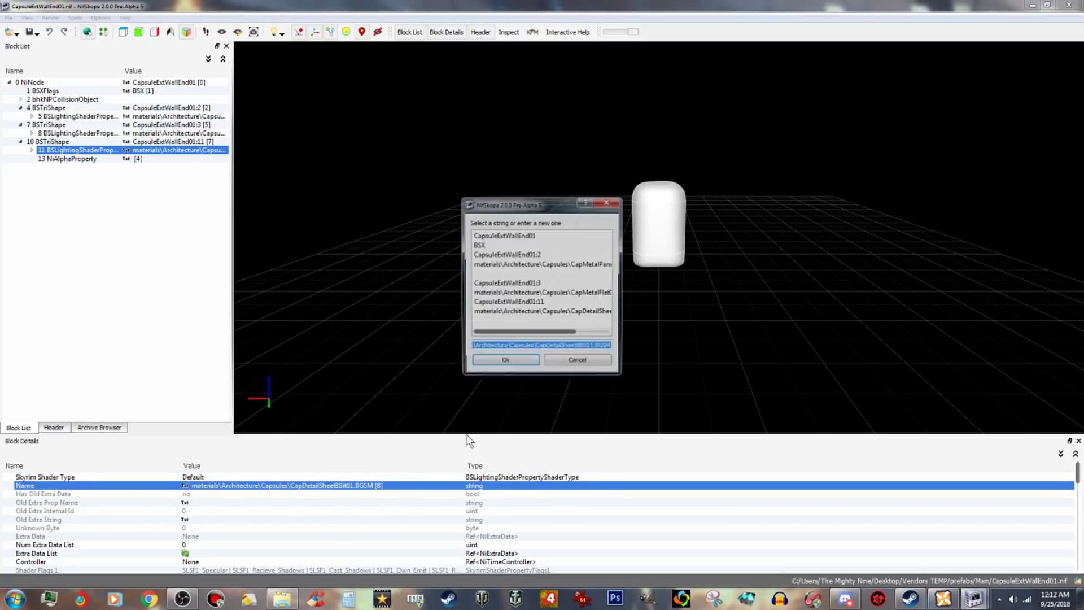
right_click(601, 344)
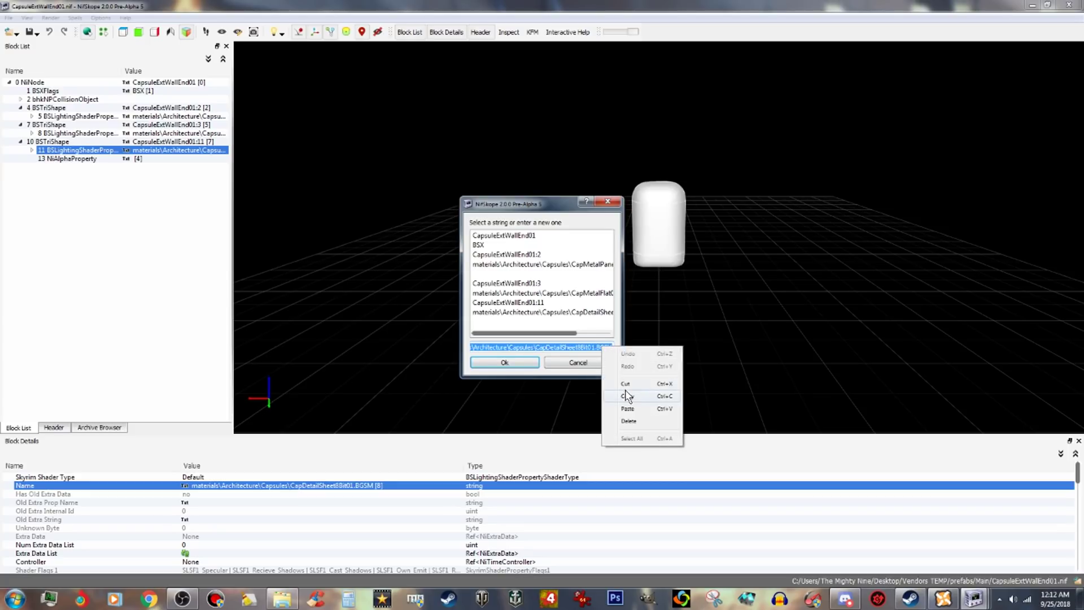
left_click(628, 397)
left_click(600, 361)
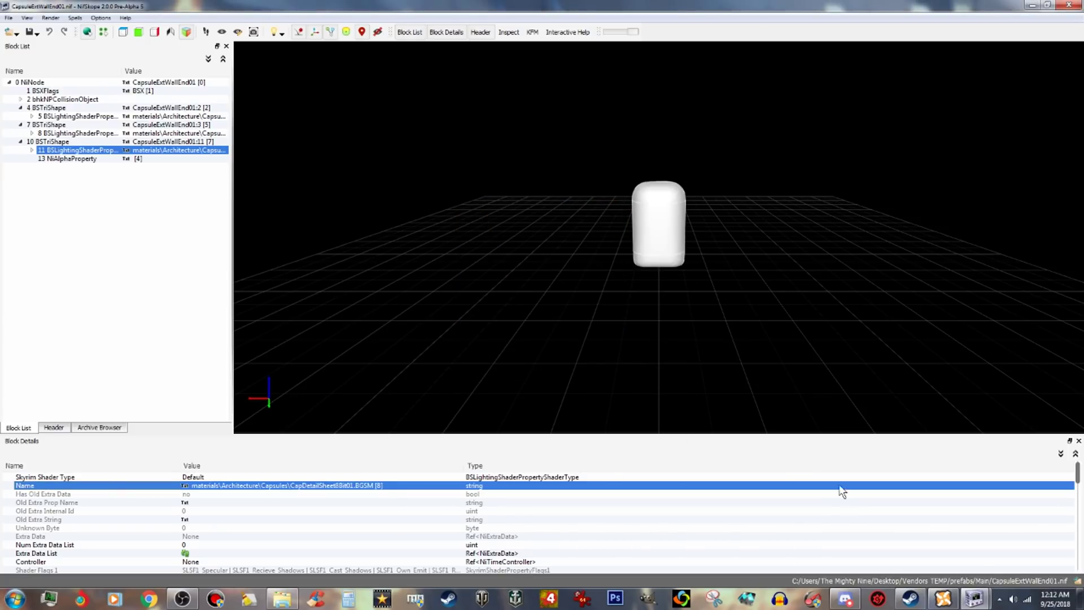
Back in the CapsuleMain01.nif window, set the Name string of Wall01c's BSLightingShaderProperty to materials\Architecture\Capsules\CapDetailSheet8Bit01.BGSM.
right_click(976, 588)
left_click(984, 596)
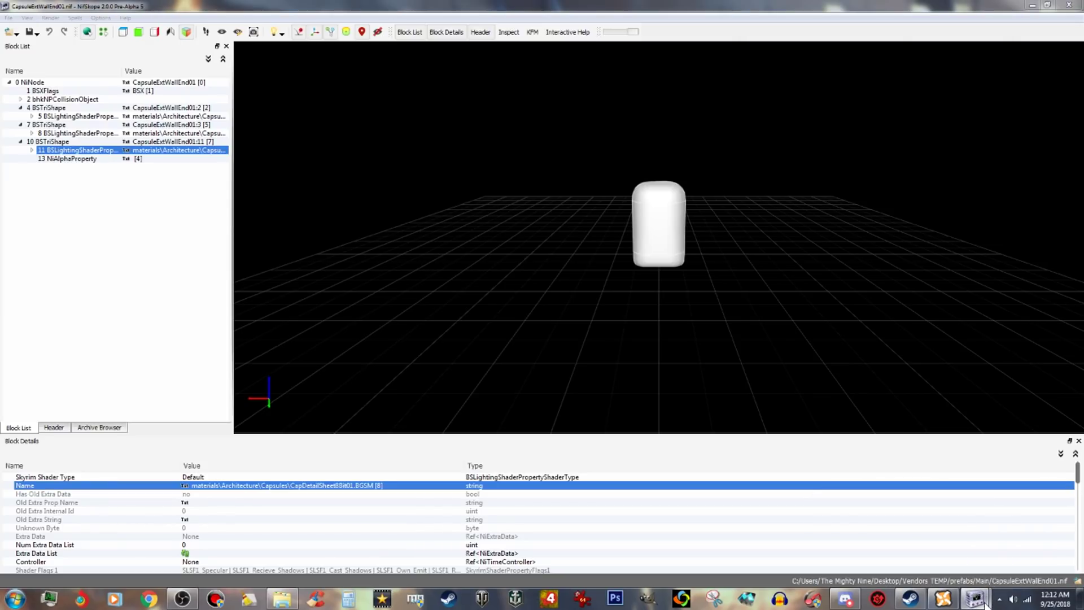
left_click(920, 541)
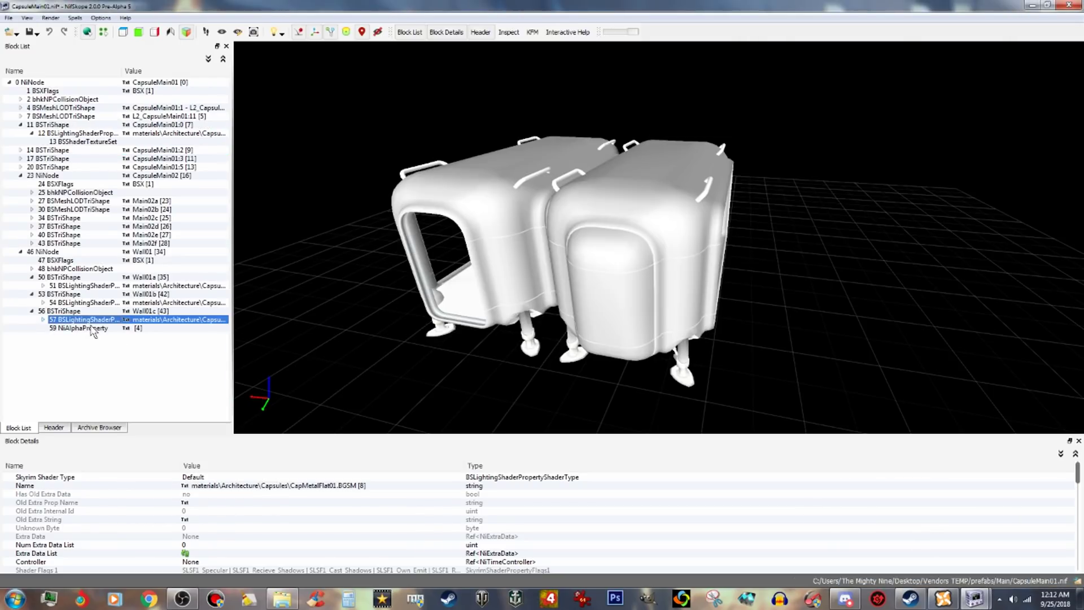
right_click(343, 489)
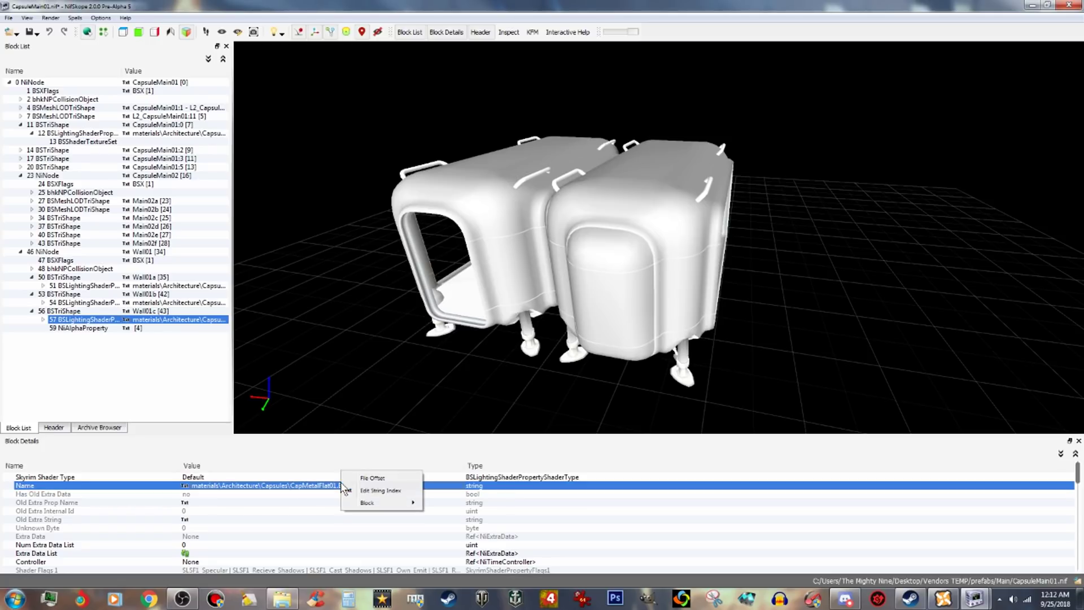
left_click(381, 498)
right_click(531, 347)
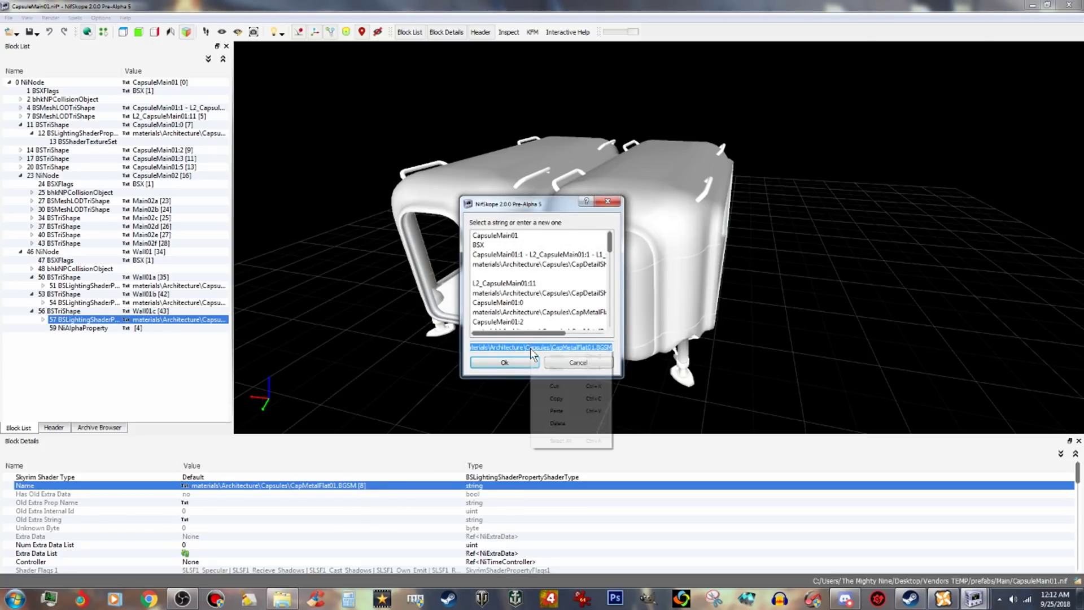
left_click(555, 411)
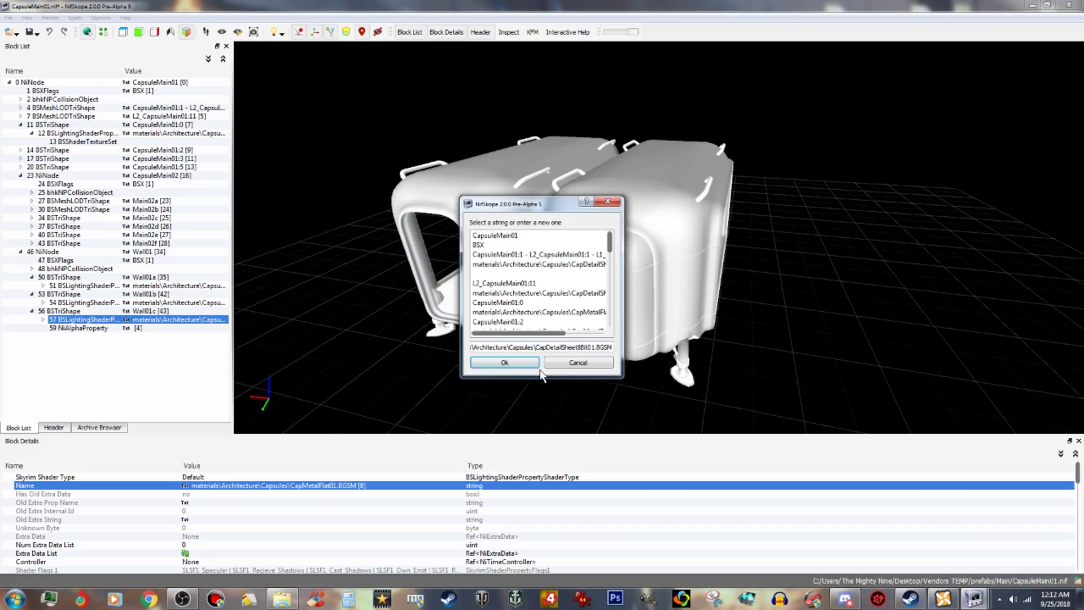
left_click(505, 362)
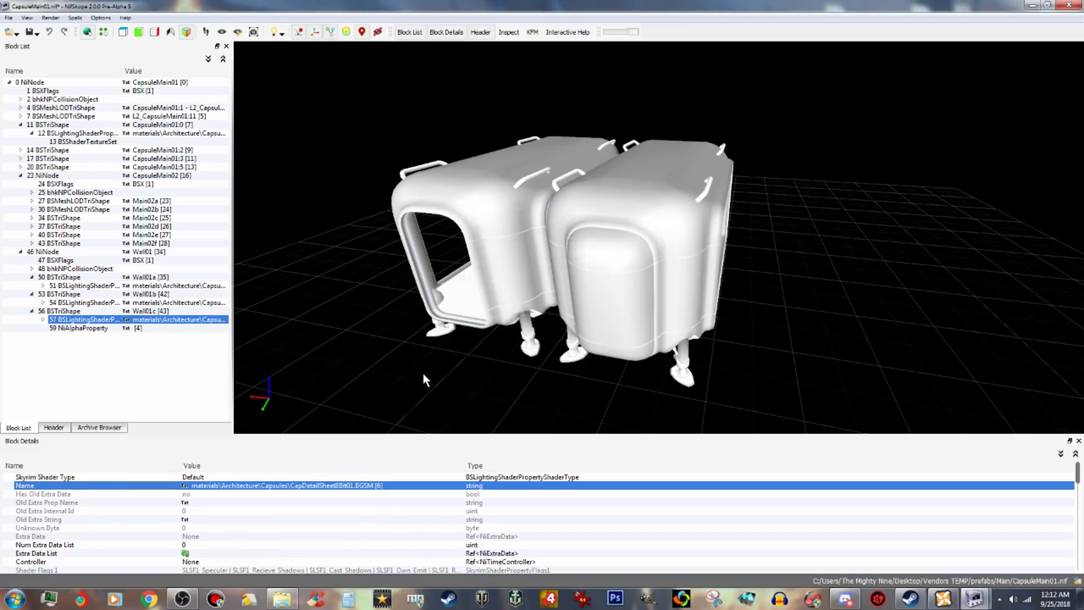
Run a spell on the whole file, and collapse the CapsuleMain01:0 shape and the CapsuleMain02 node in the block list.
left_click(75, 18)
mouse_move(96, 44)
left_click(159, 81)
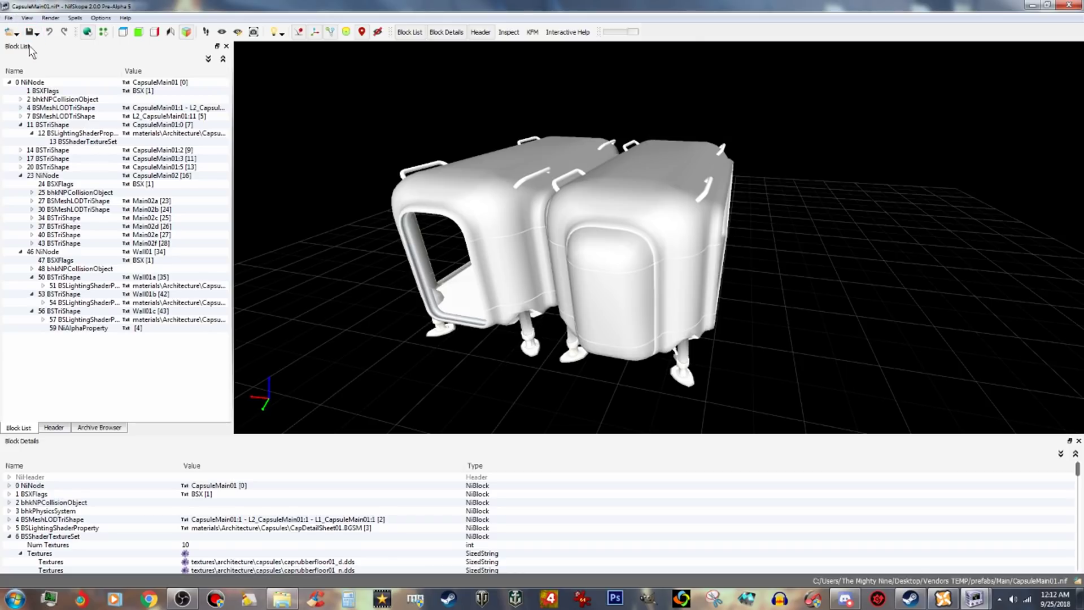
left_click(20, 125)
left_click(19, 160)
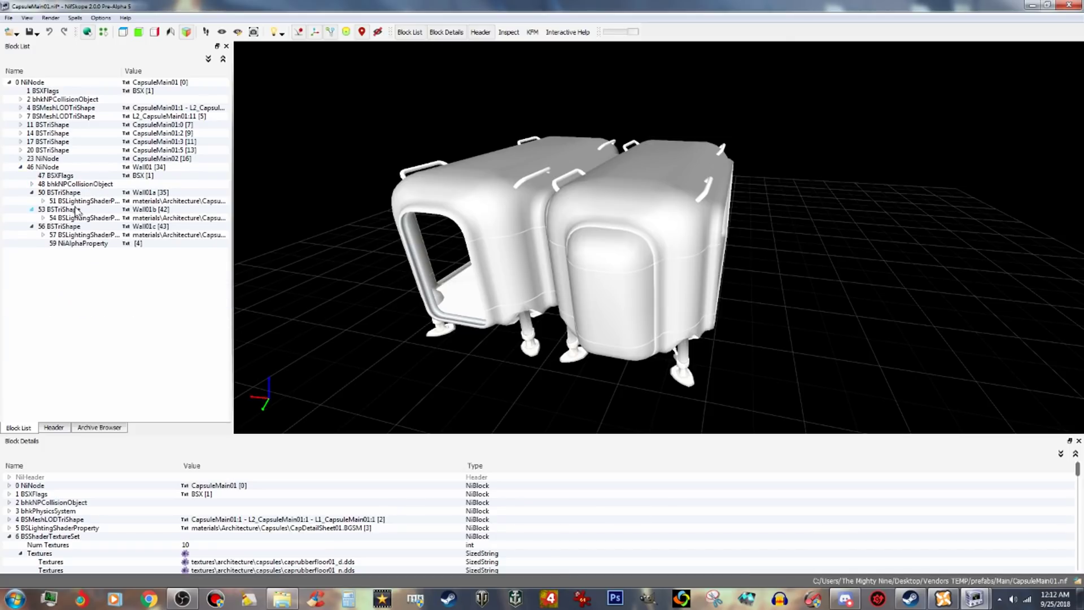
Duplicate the whole branch of the Wall01 NiNode.
left_click(51, 168)
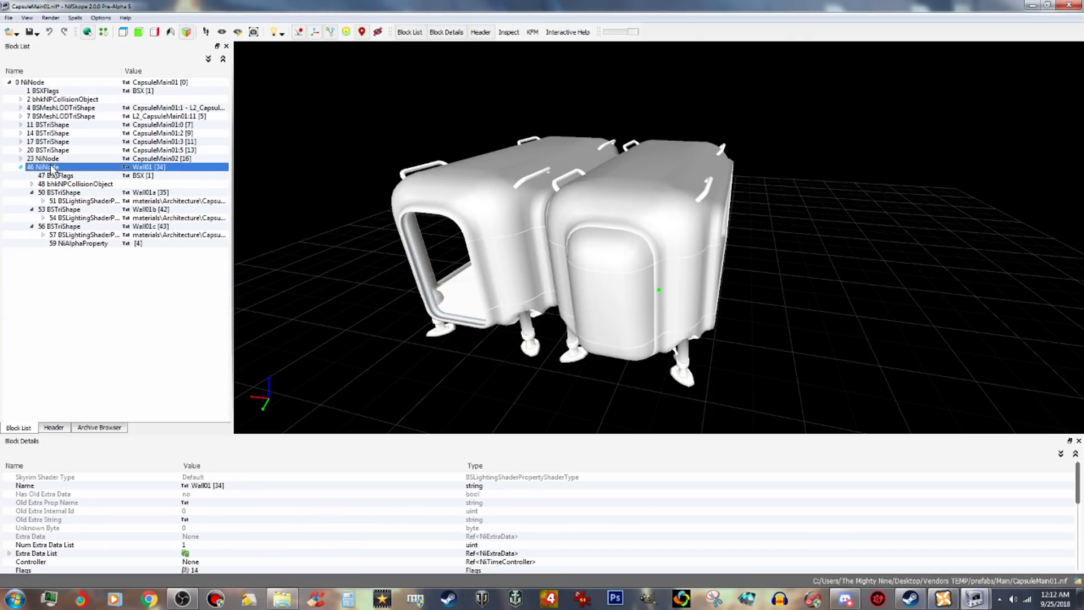
right_click(51, 155)
mouse_move(86, 209)
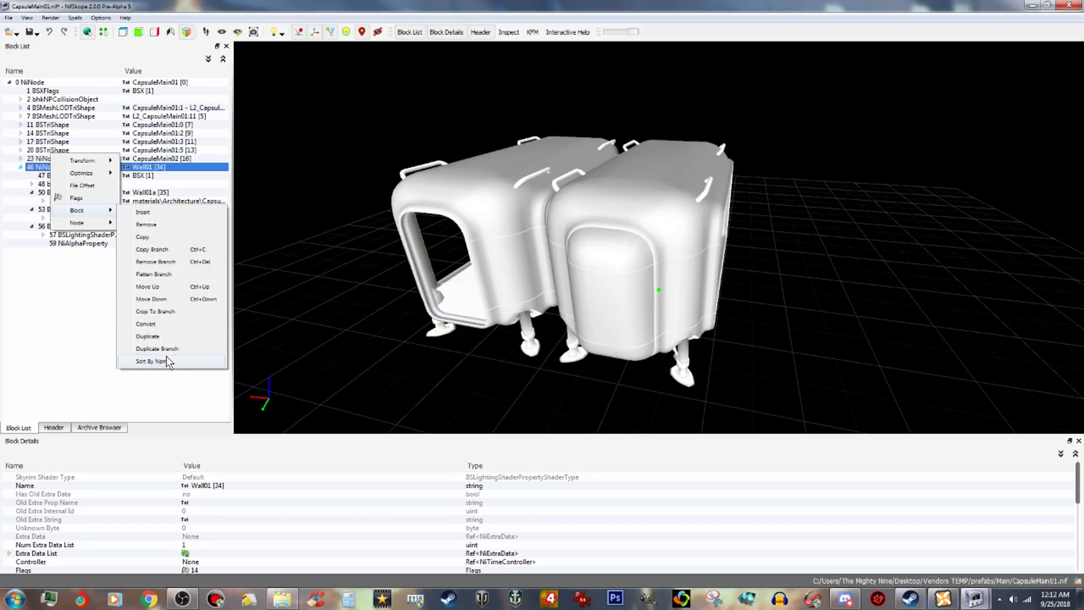
left_click(178, 349)
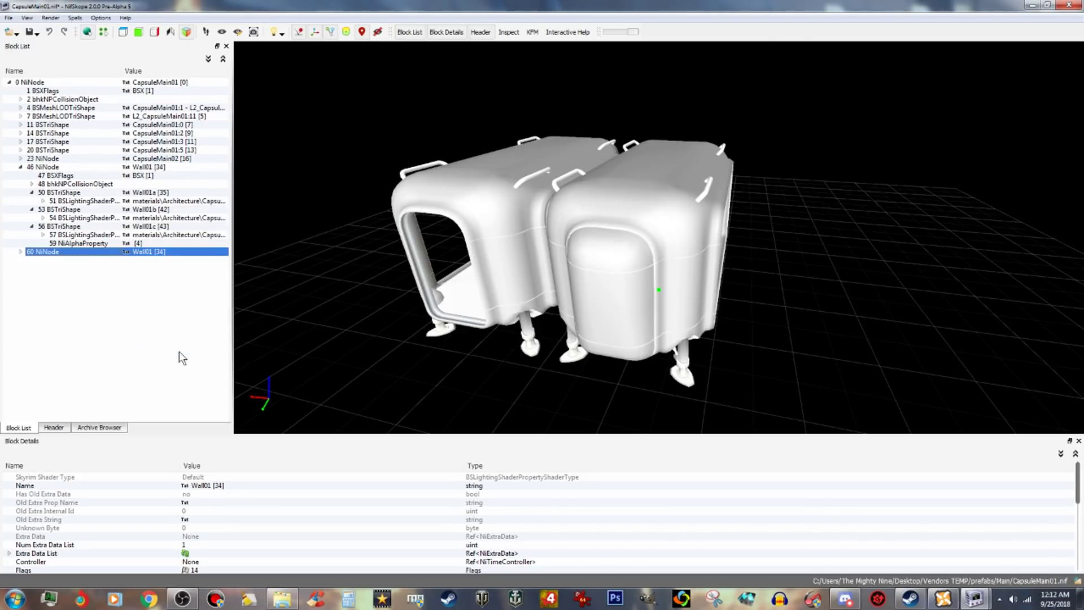
Rename the duplicated wall NiNode as Wall02 in its transform settings.
right_click(175, 251)
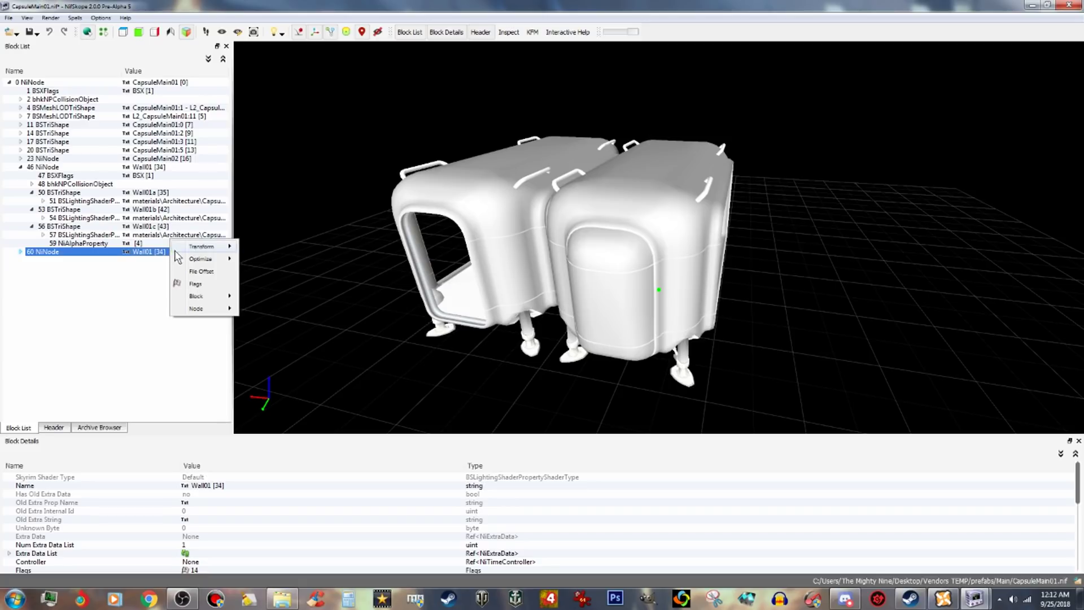
mouse_move(225, 247)
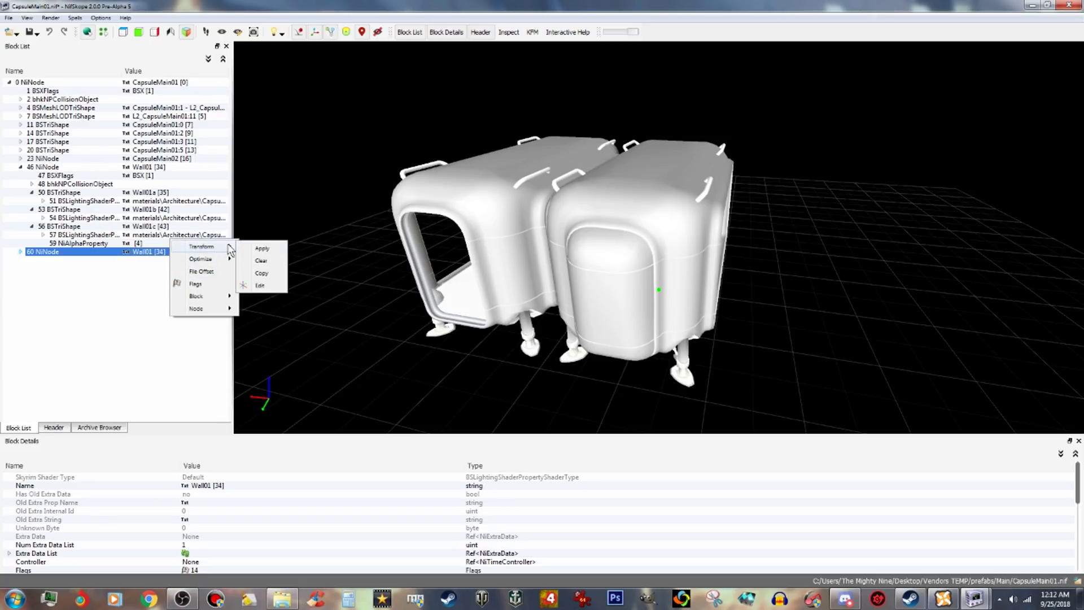
left_click(261, 285)
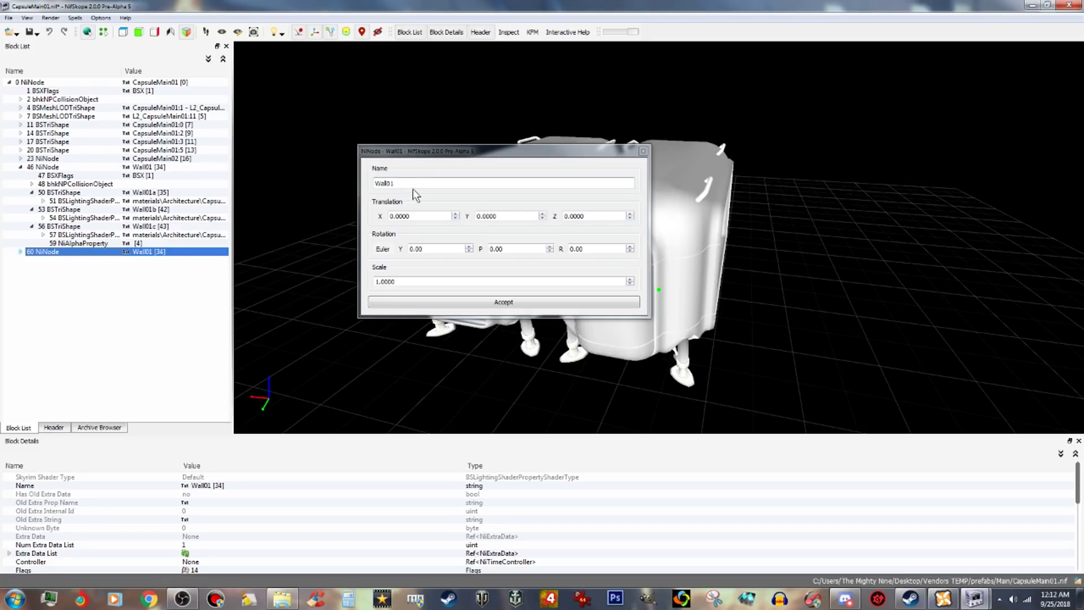
left_click(408, 184)
key("BackSpace")
type("2")
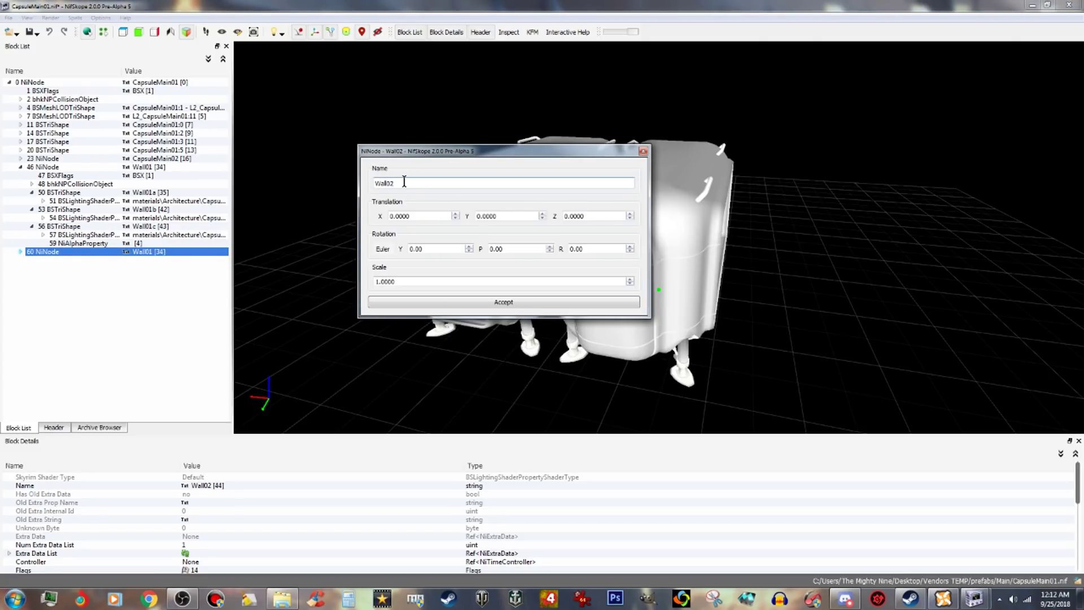
left_click(484, 303)
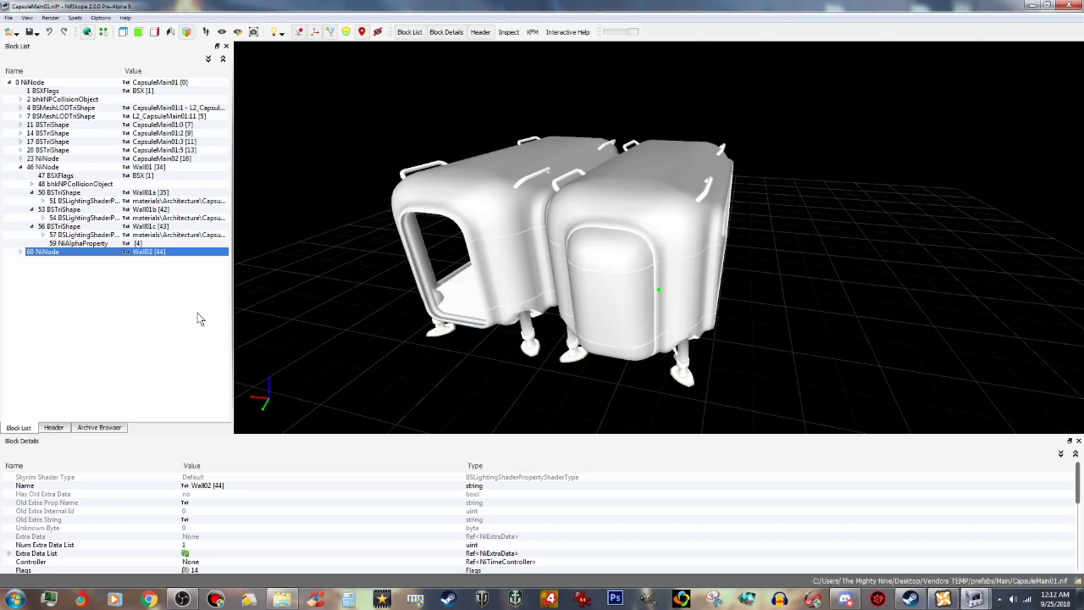
Expand the Wall02 node and rename its first BSTriShape as Wall02a.
left_click(21, 251)
right_click(154, 278)
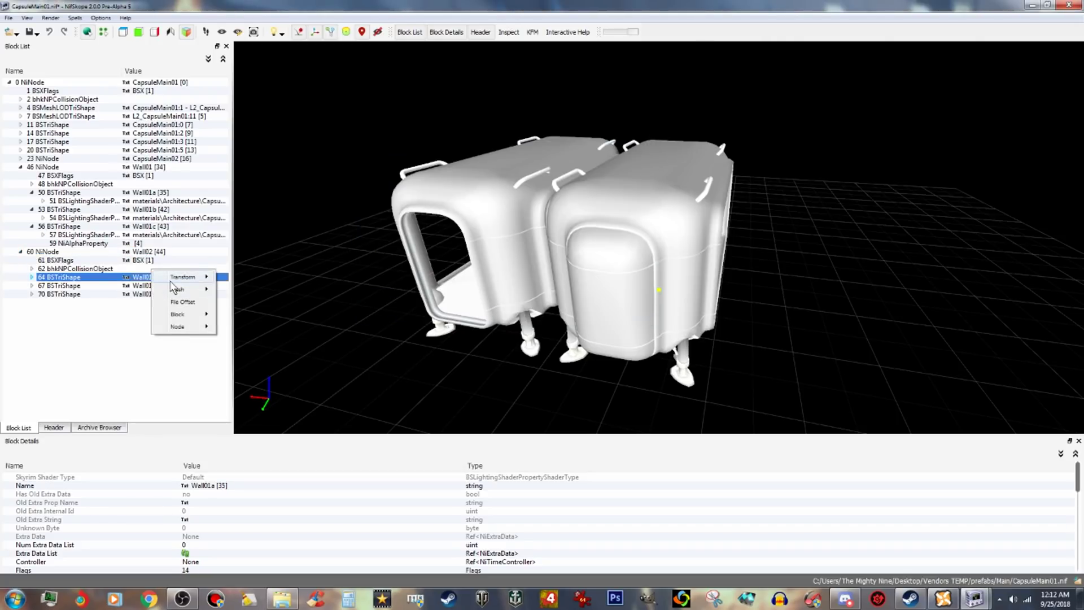
mouse_move(184, 277)
left_click(241, 305)
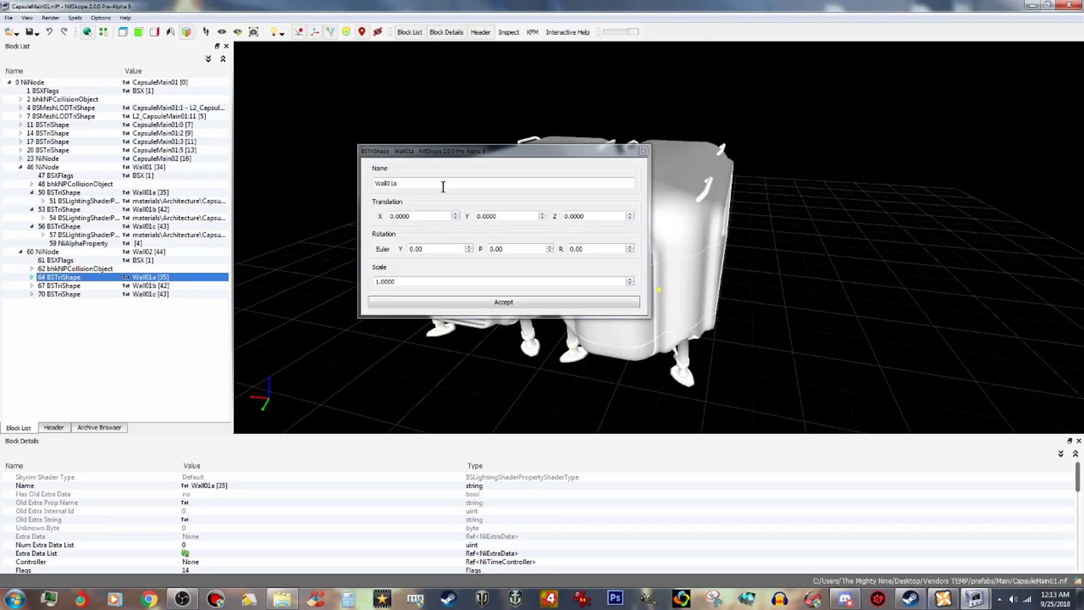
left_click(404, 183)
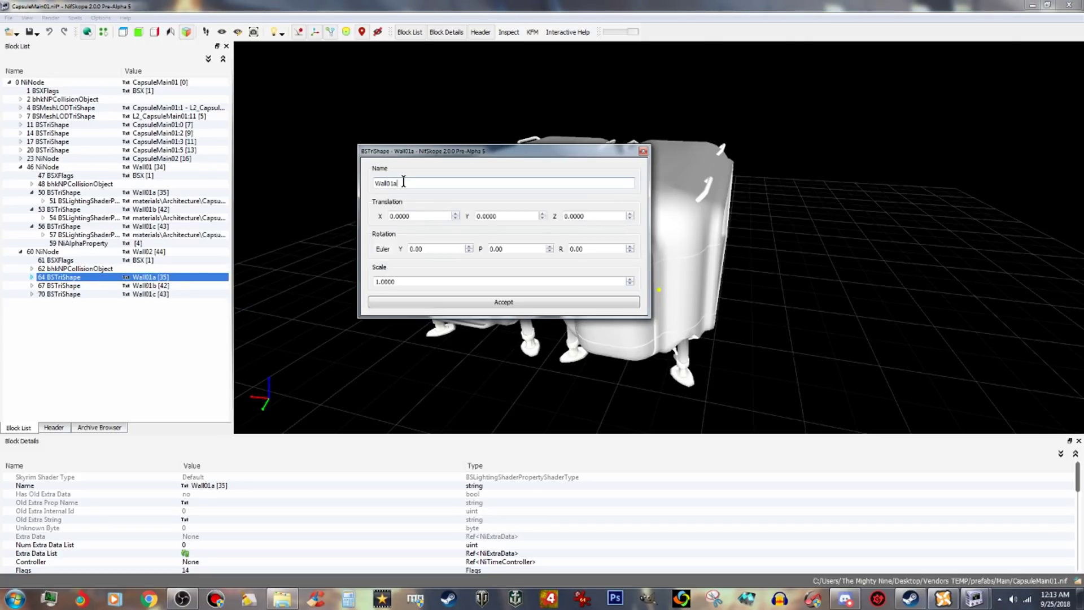
key("BackSpace")
key("BackSpace")
type("2a")
left_click(511, 303)
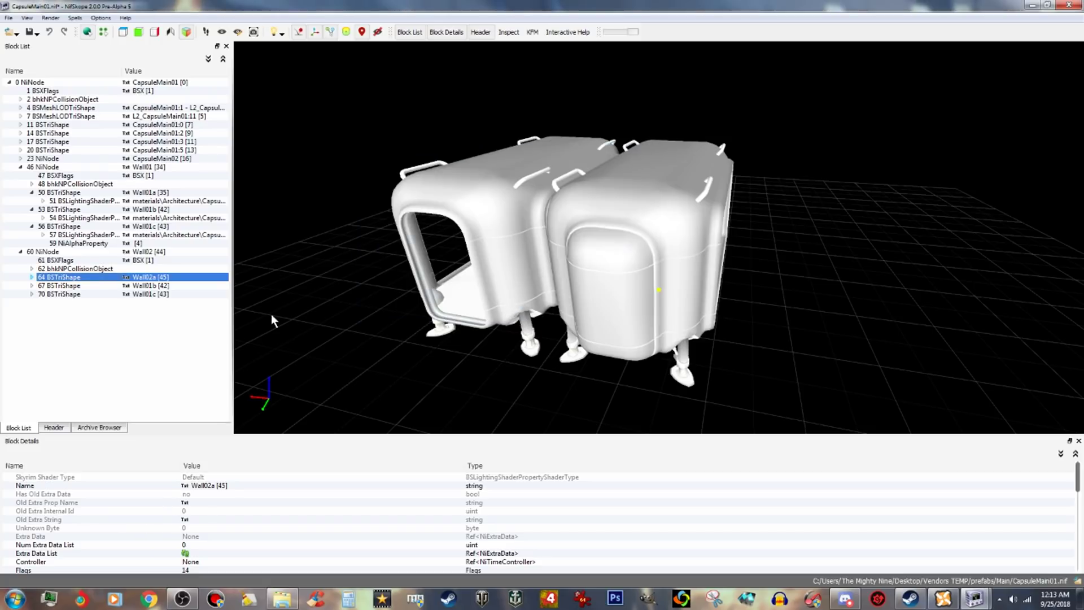
Rename the second BSTriShape under the Wall02 node as Wall02b.
right_click(162, 286)
mouse_move(206, 283)
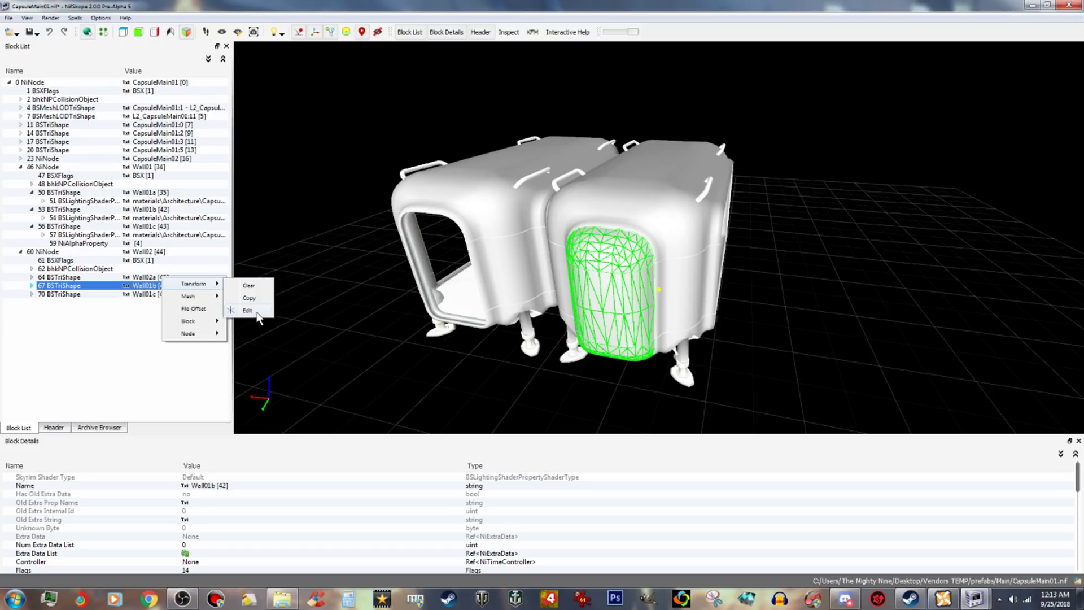
left_click(249, 311)
left_click(406, 184)
key("BackSpace")
key("BackSpace")
type("2b")
left_click(501, 301)
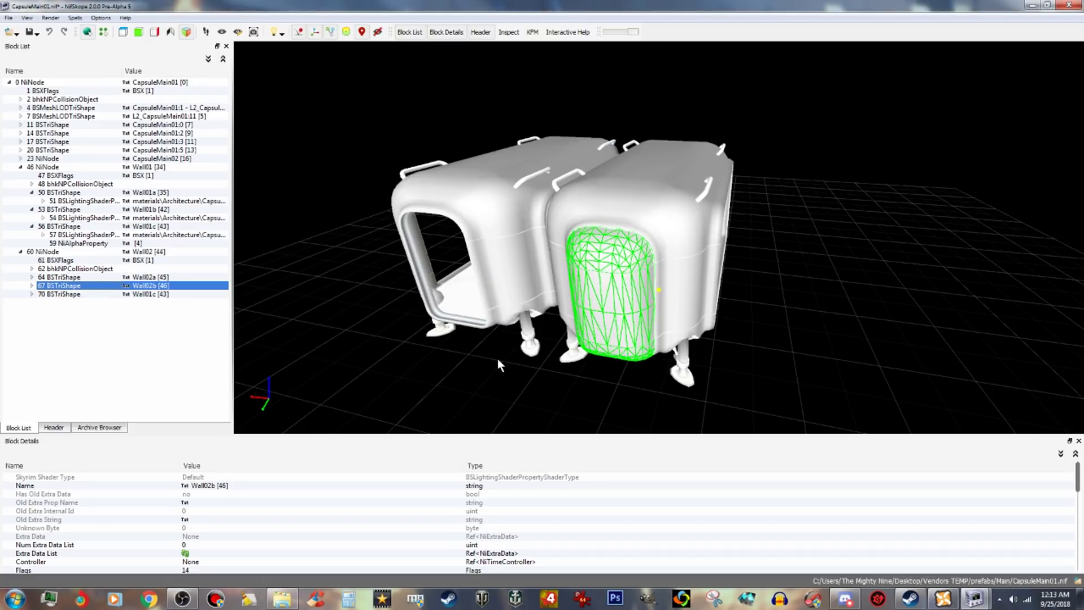
Rename the third BSTriShape under the Wall02 node as Wall02c.
right_click(156, 296)
left_click(148, 295)
right_click(147, 295)
mouse_move(206, 299)
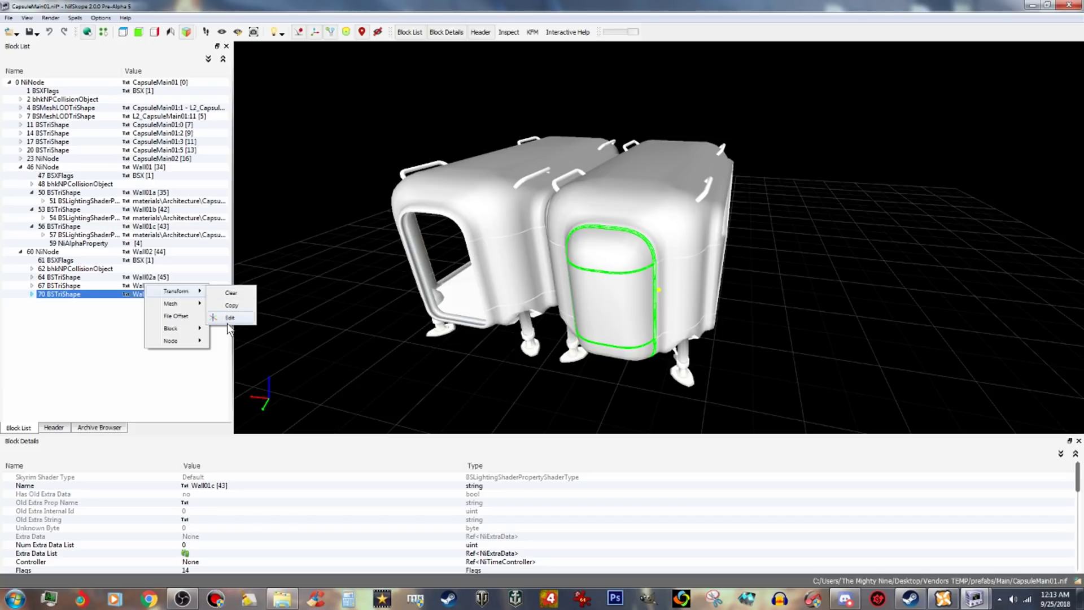
left_click(236, 317)
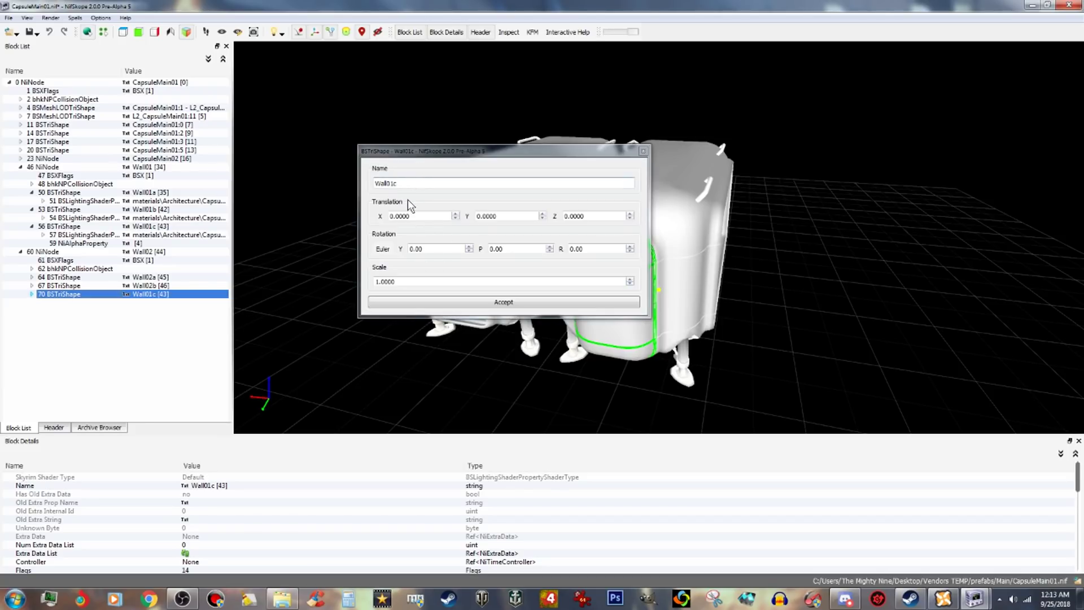
left_click(401, 184)
key("BackSpace")
key("BackSpace")
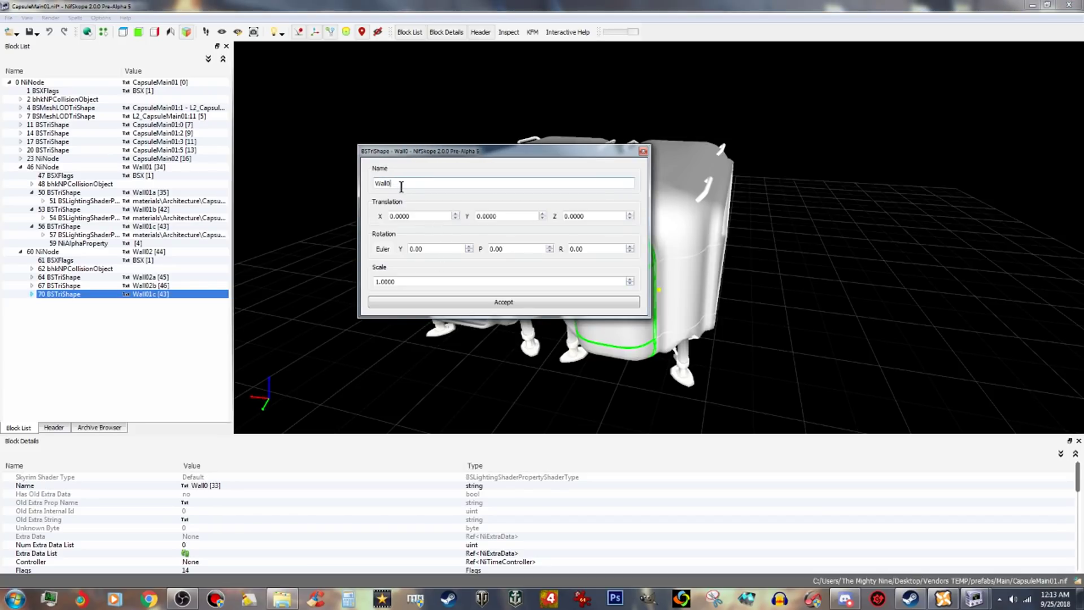
type("2c")
left_click(496, 303)
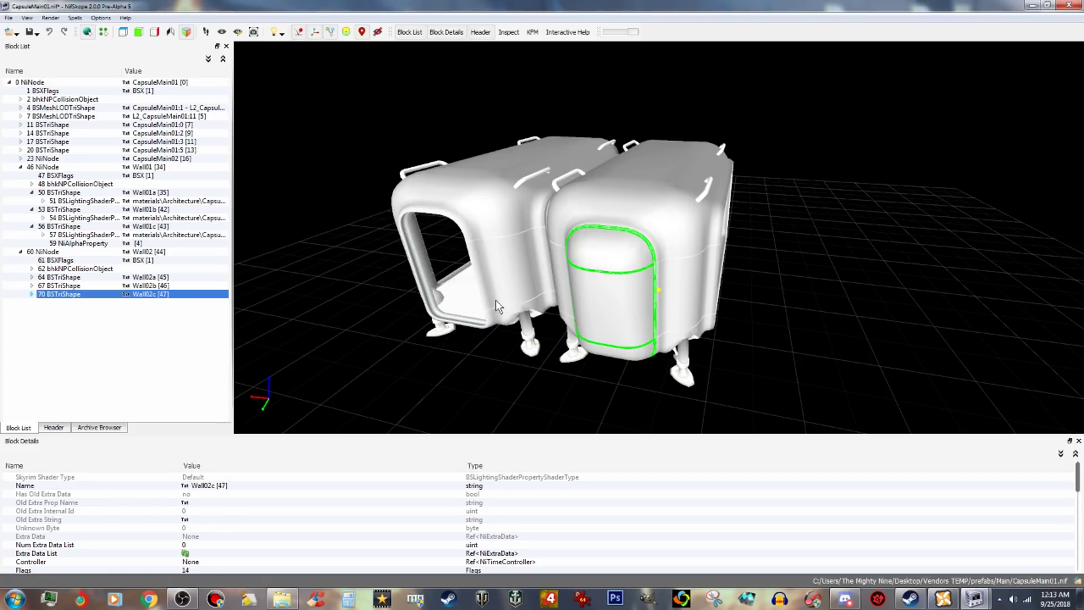
Edit the Wall02 NiNode's transform and set its R rotation to -180.
left_click(57, 252)
right_click(57, 253)
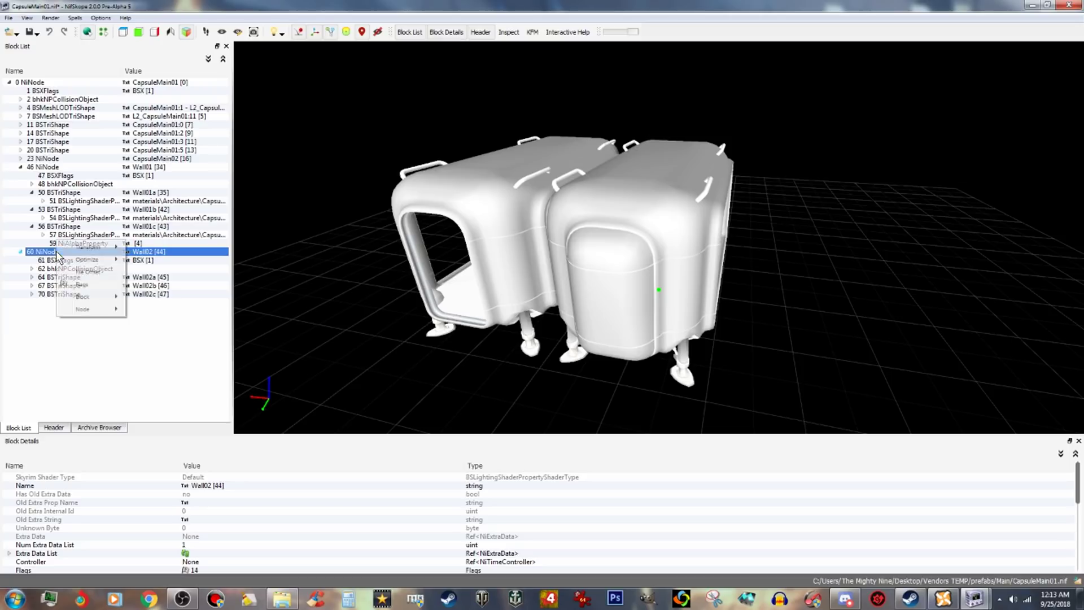
mouse_move(115, 253)
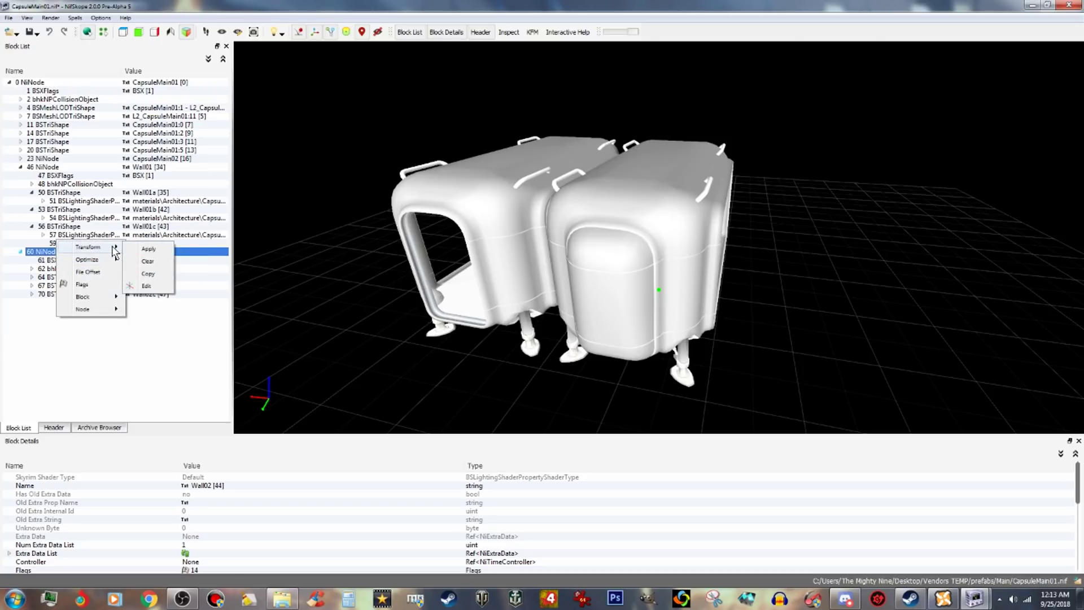
left_click(145, 287)
left_click_drag(493, 164, 221, 178)
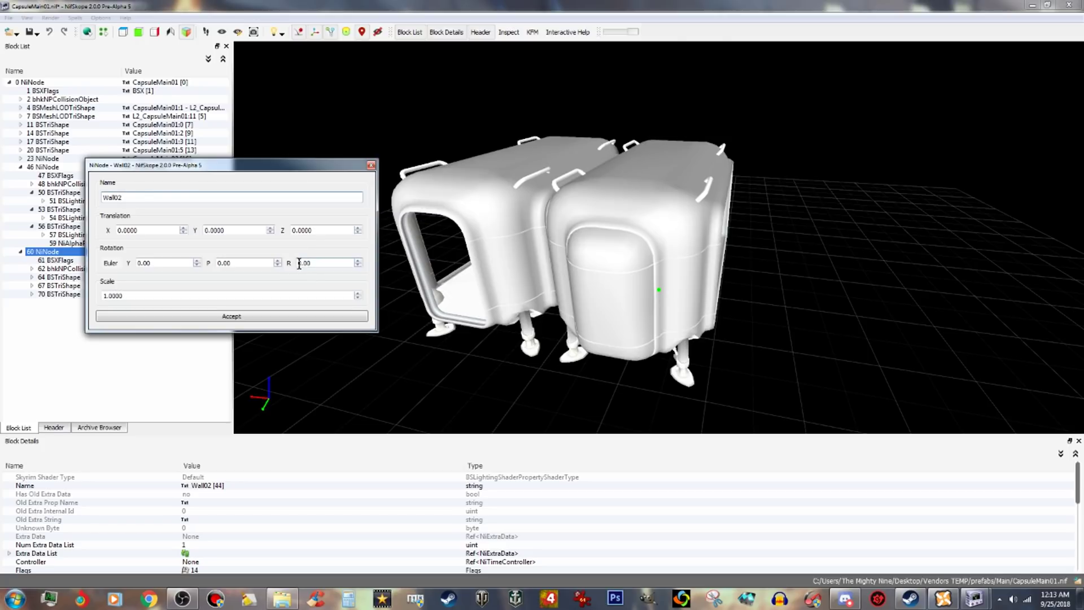
type("-18")
left_click_drag(592, 407, 451, 393)
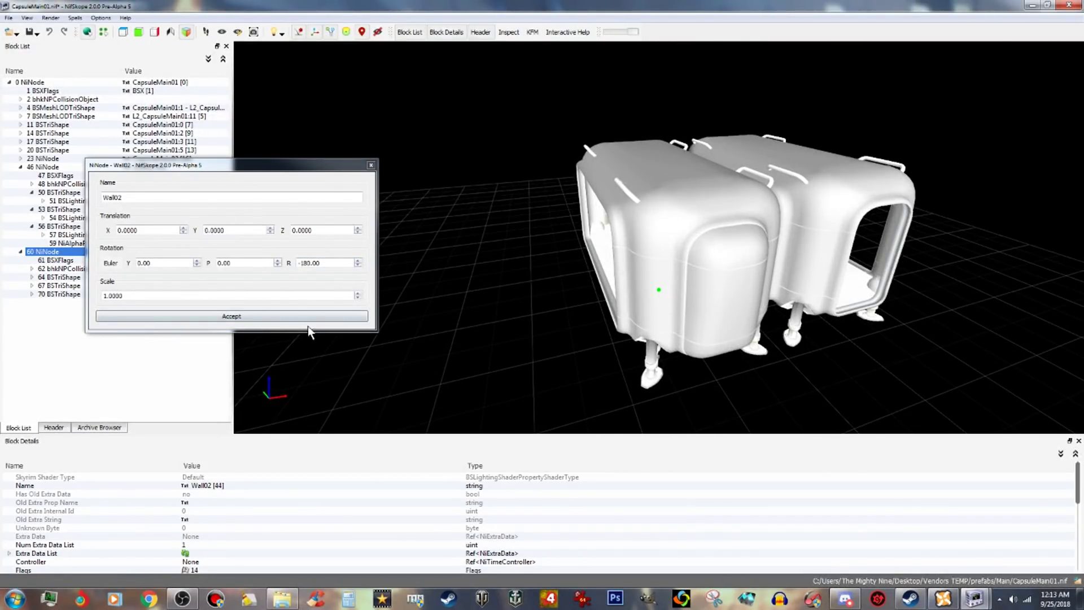
left_click(326, 317)
Collapse the Wall01 and Wall02 branches in the block list and select the Wall01 node.
left_click_drag(381, 371, 505, 394)
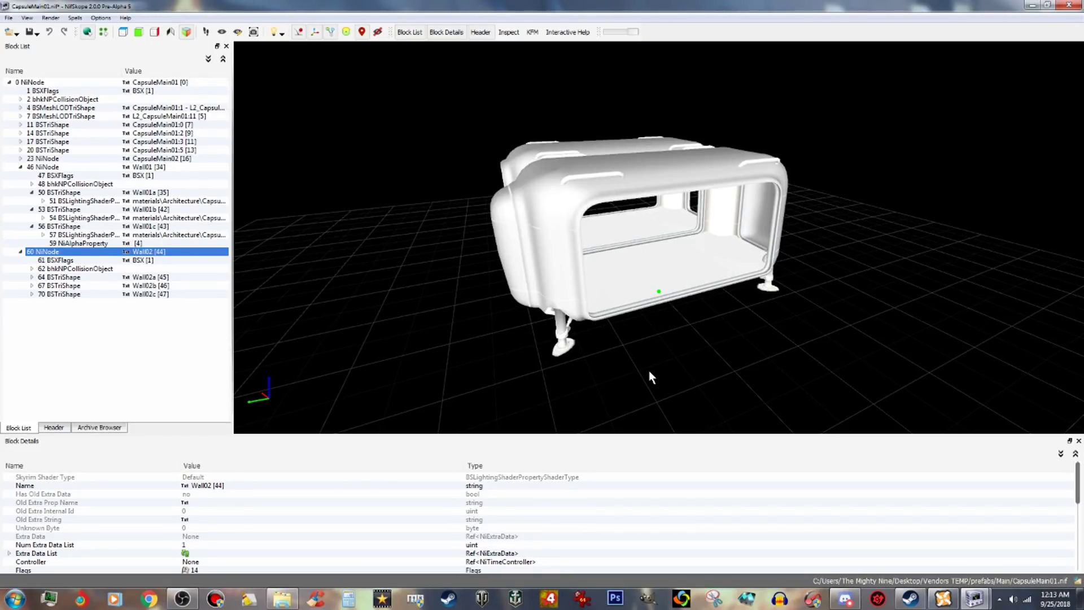
left_click_drag(453, 343, 556, 375)
left_click_drag(560, 260, 445, 282)
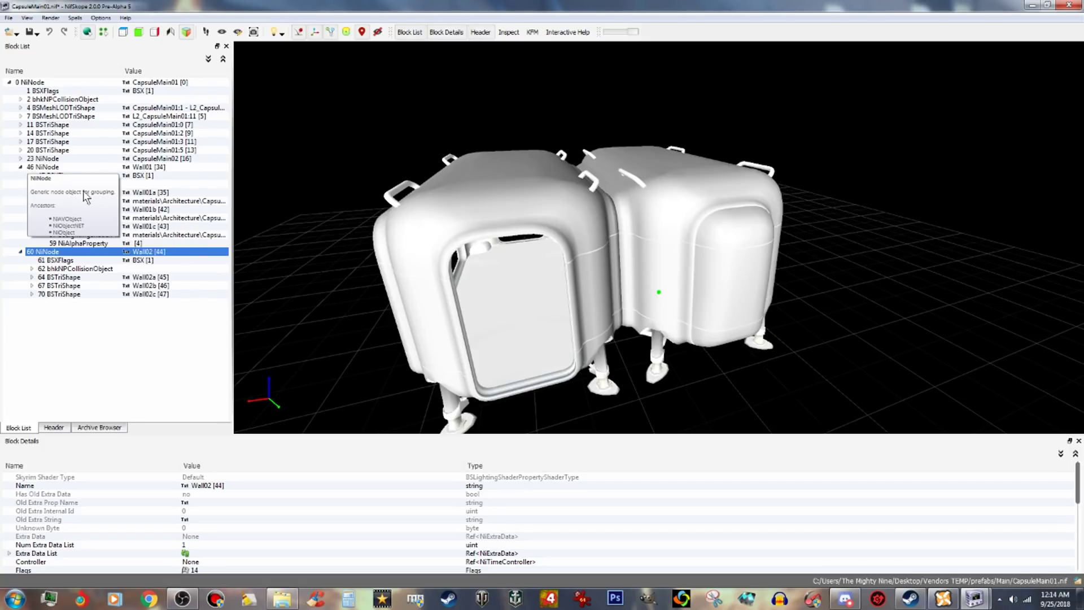
left_click(21, 167)
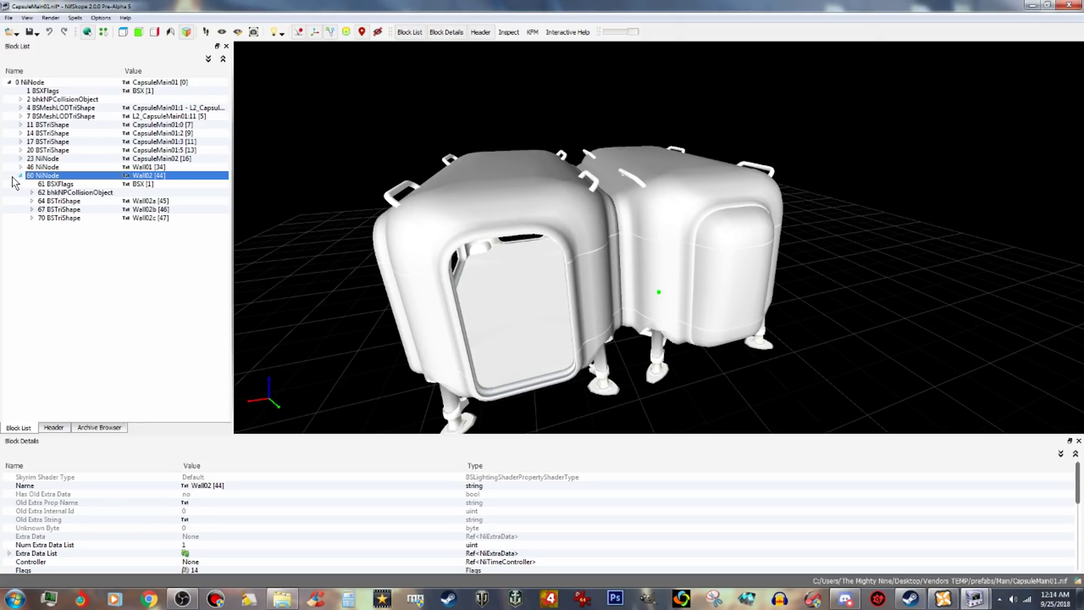
left_click(21, 176)
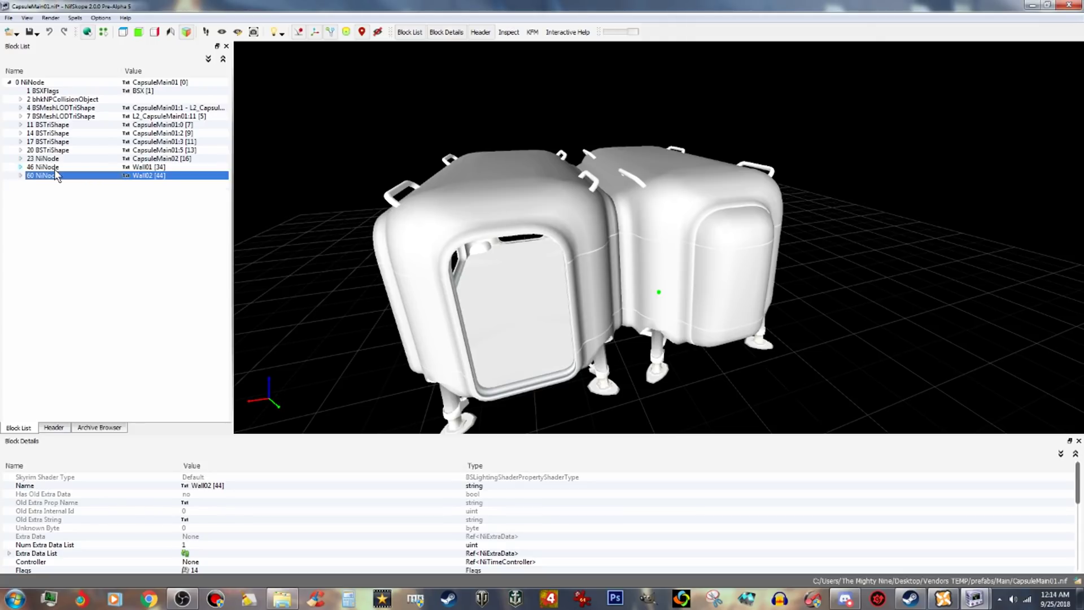
left_click(56, 169)
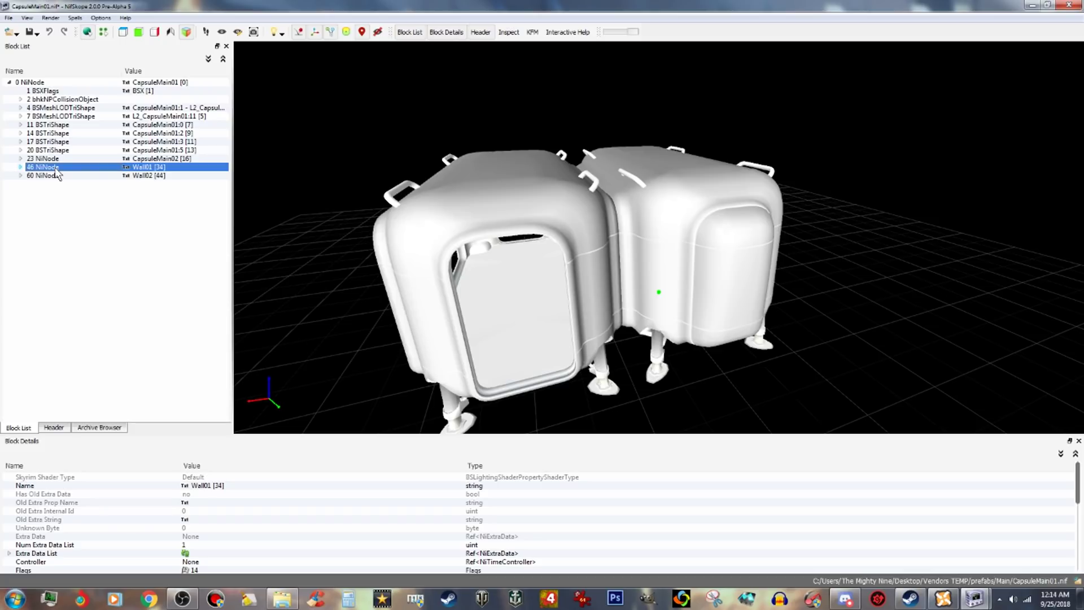
Duplicate the Wall01 NiNode branch and rename the copied node as Wall03.
right_click(56, 170)
mouse_move(85, 213)
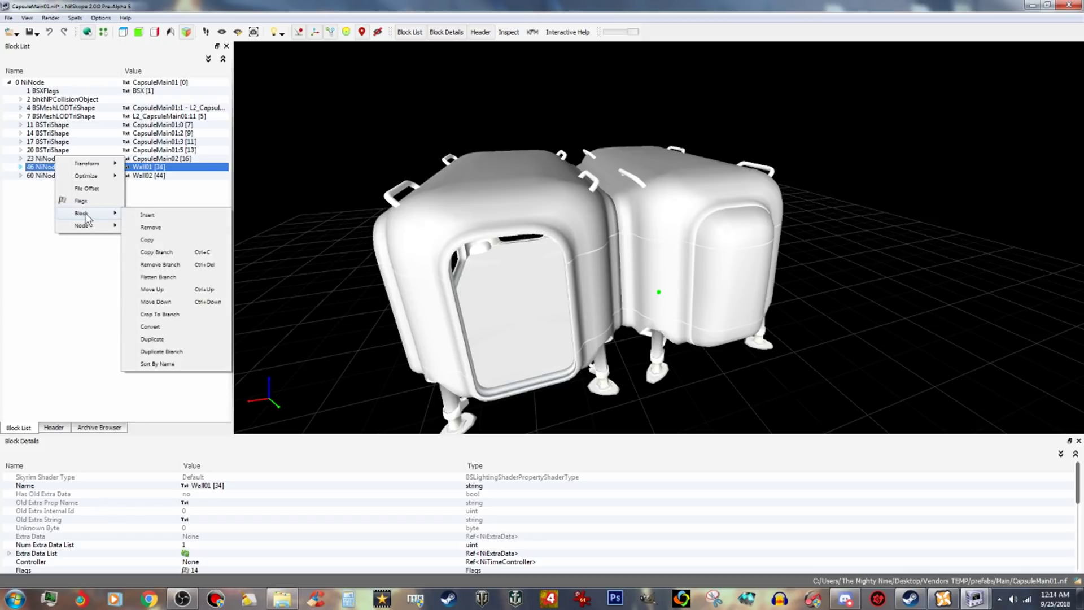
left_click(168, 348)
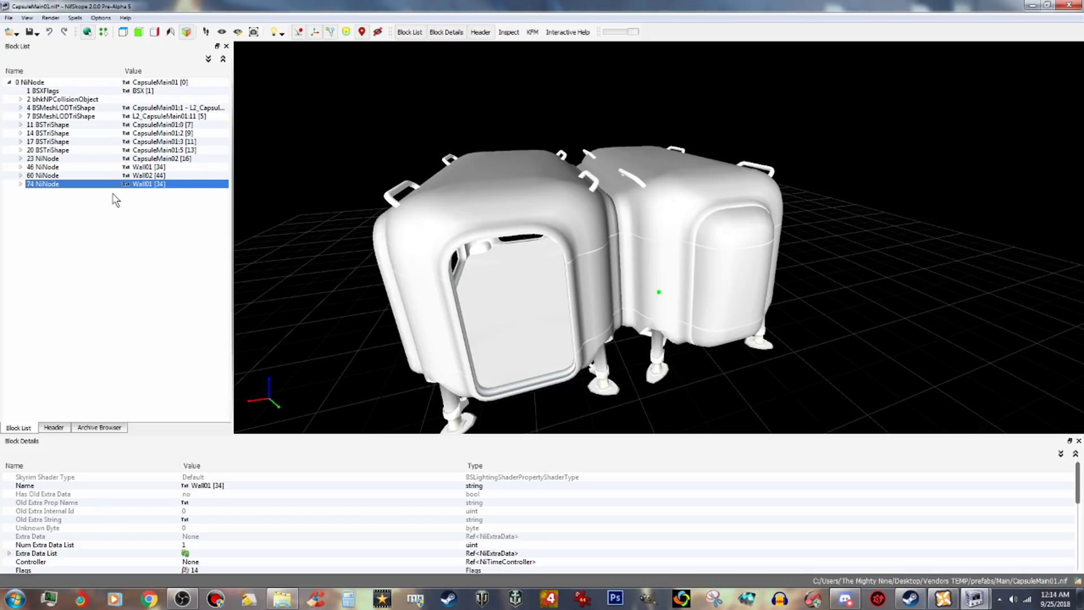
right_click(145, 191)
mouse_move(205, 185)
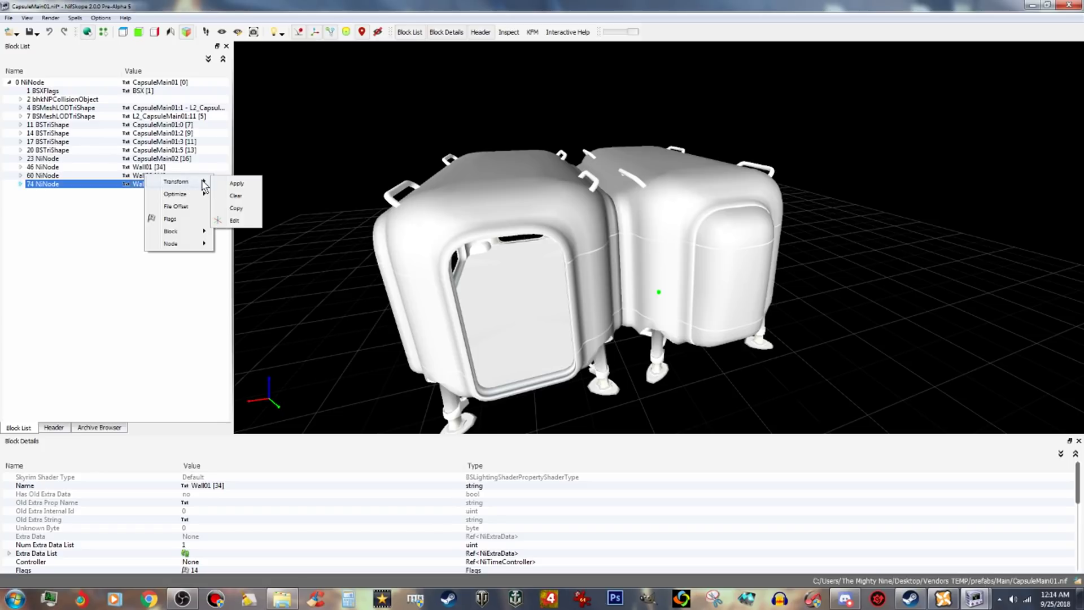
left_click(246, 225)
left_click(409, 185)
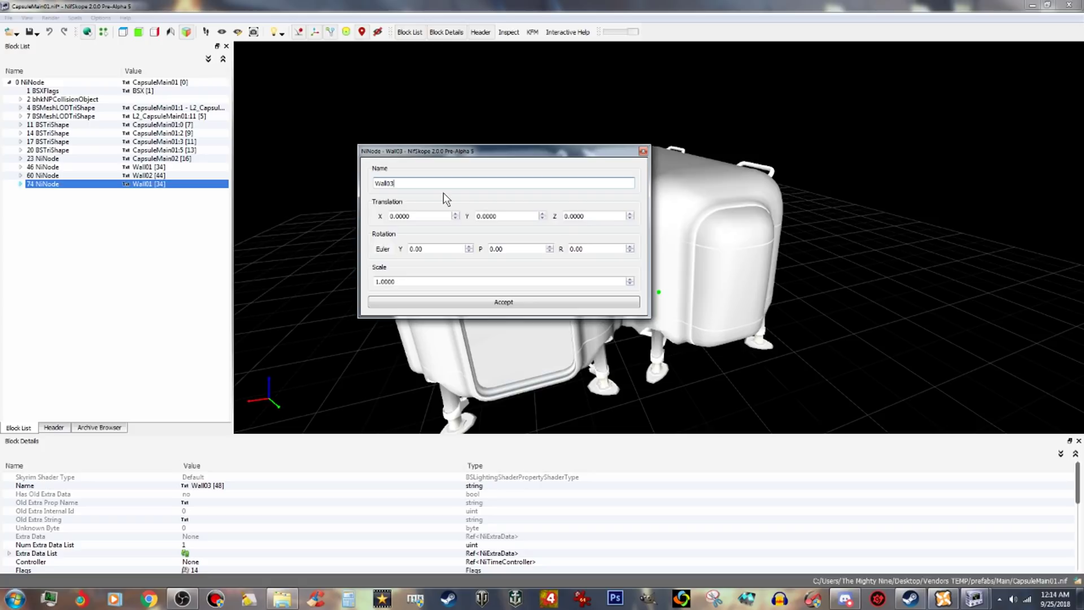
left_click(469, 301)
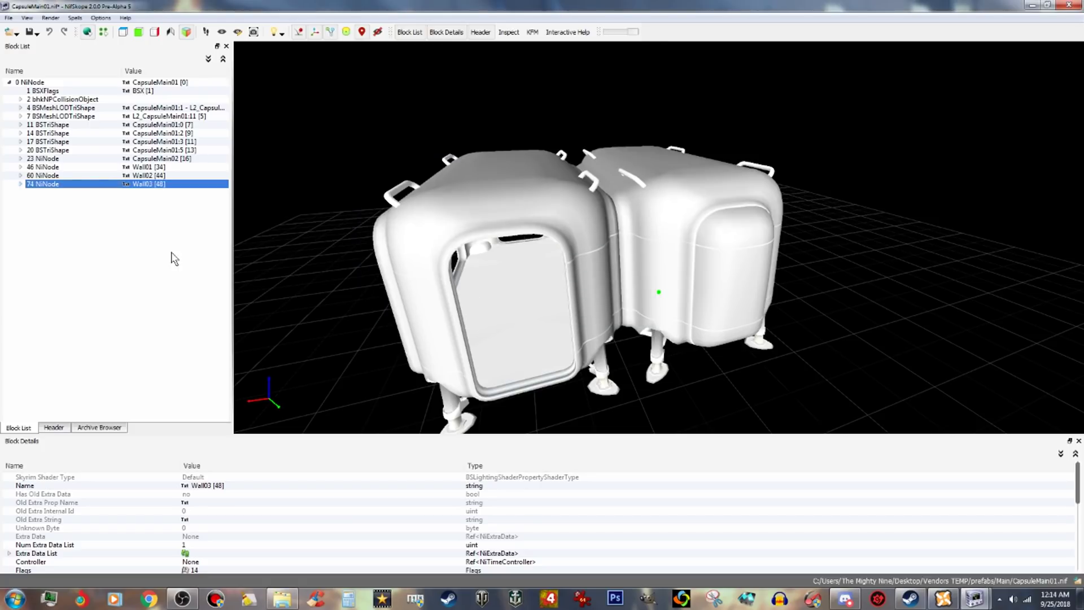
Expand the Wall03 node and rename its first BSTriShape as Wall03a.
left_click(21, 184)
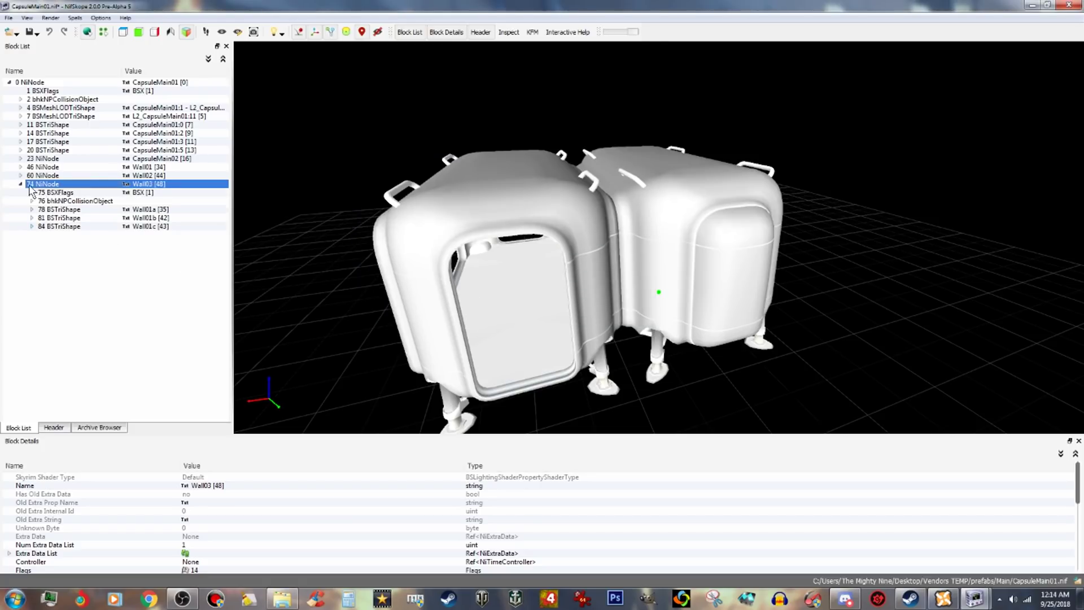
right_click(154, 210)
mouse_move(192, 205)
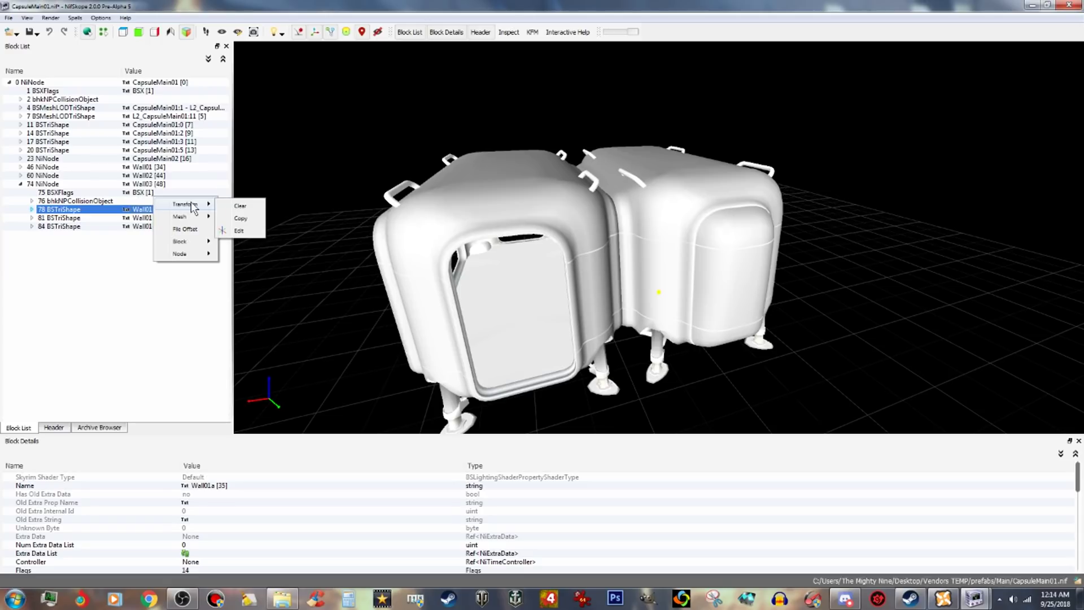
left_click(239, 231)
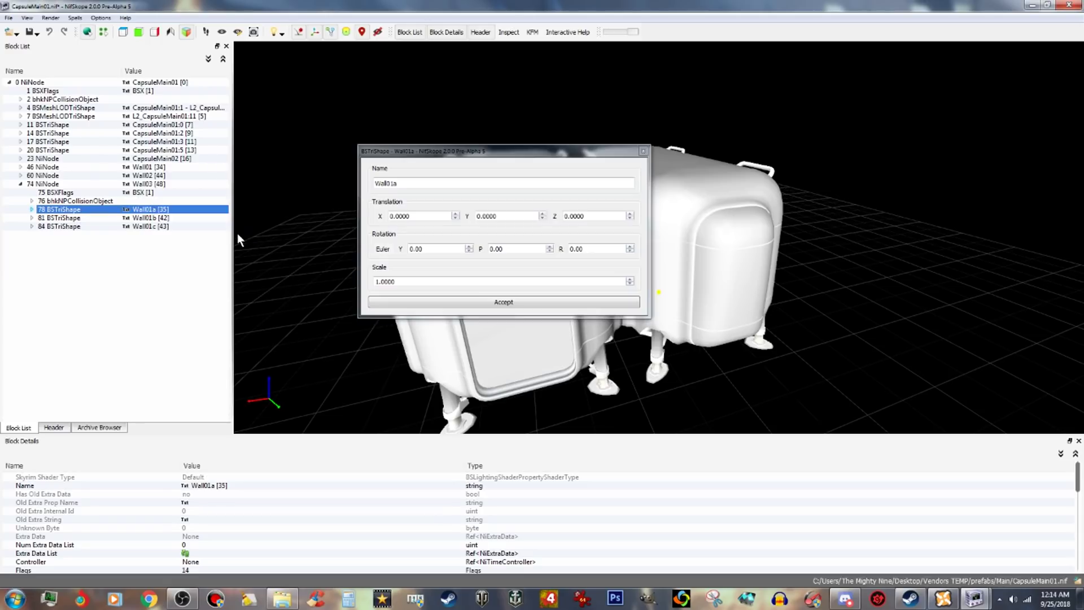
left_click(405, 188)
key("BackSpace")
key("BackSpace")
type("3a")
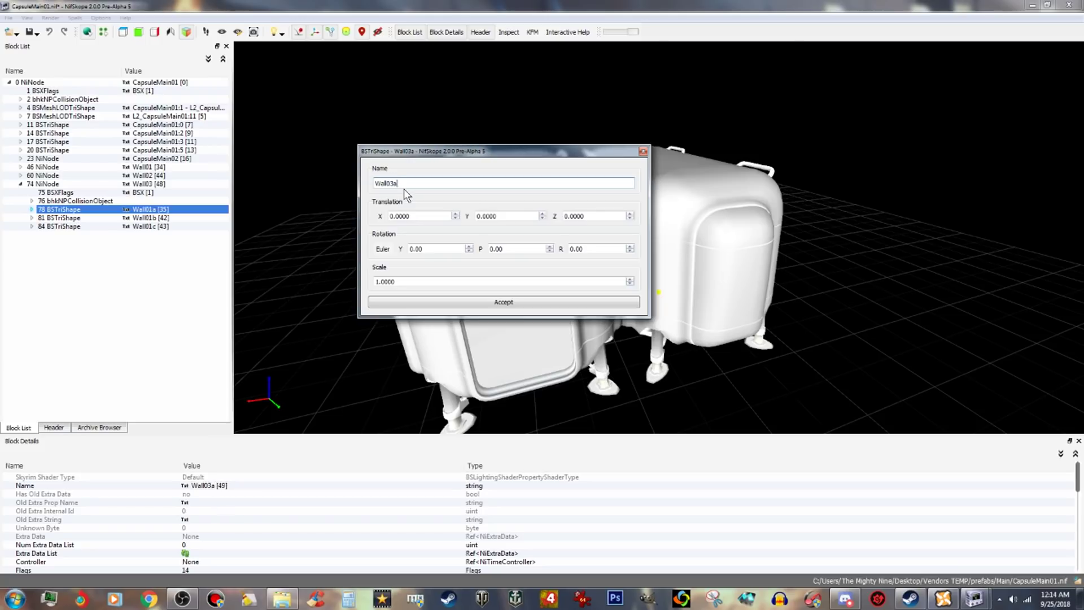
left_click(468, 303)
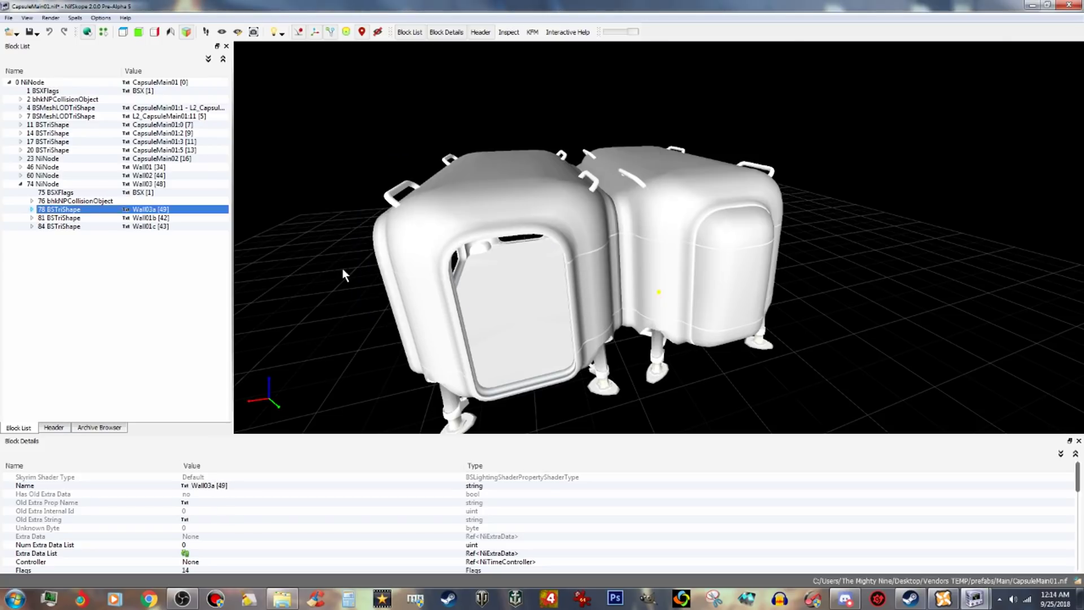
Rename the second BSTriShape under the Wall03 node as Wall3b.
right_click(151, 218)
mouse_move(205, 218)
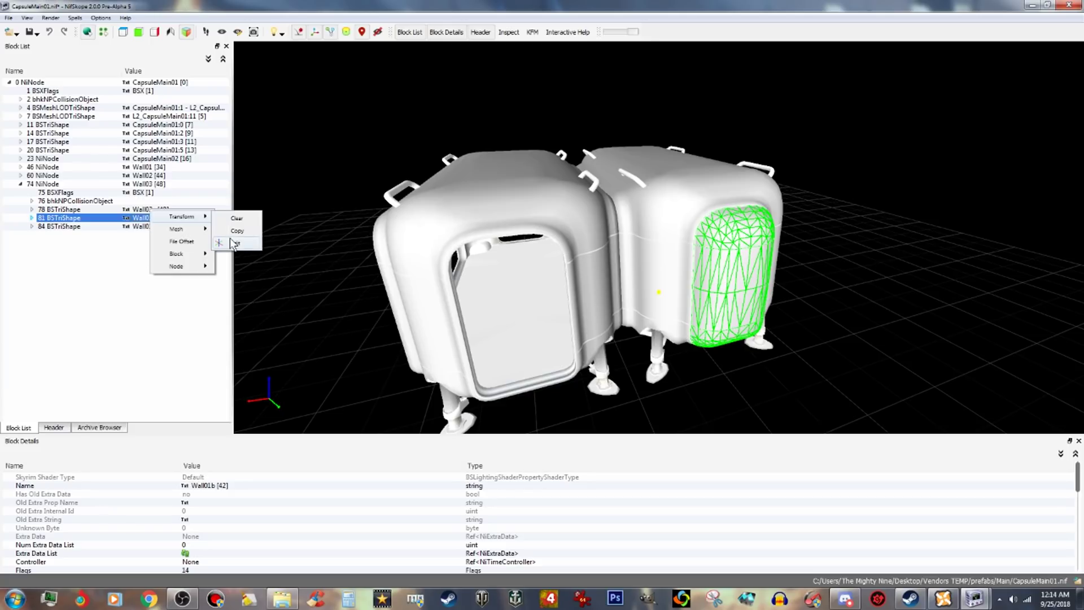
left_click(236, 243)
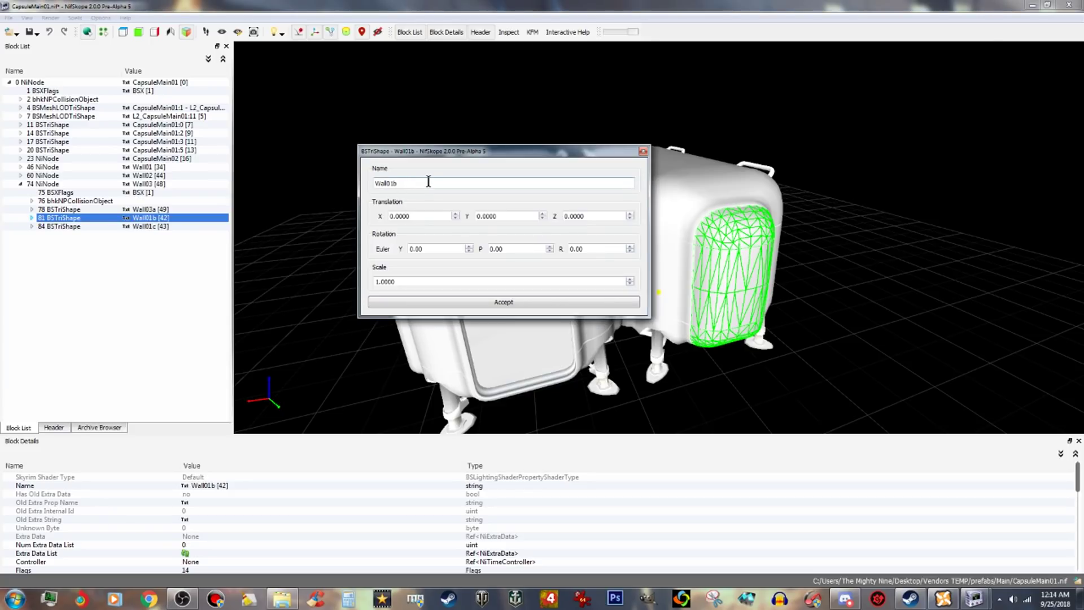
key("BackSpace")
key("BackSpace")
key("BackSpace")
type("3b")
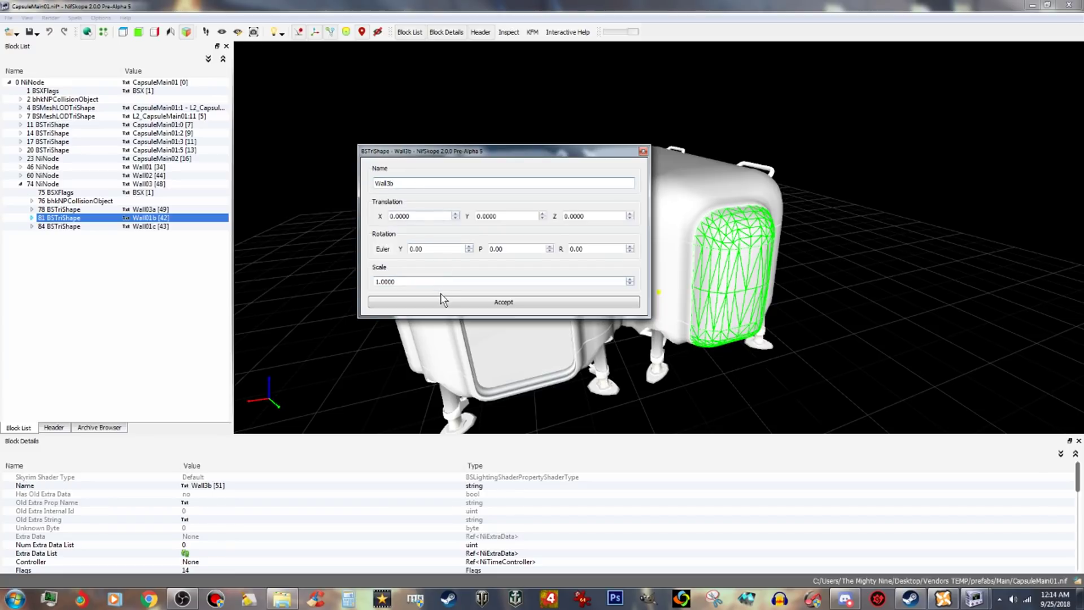
left_click(461, 302)
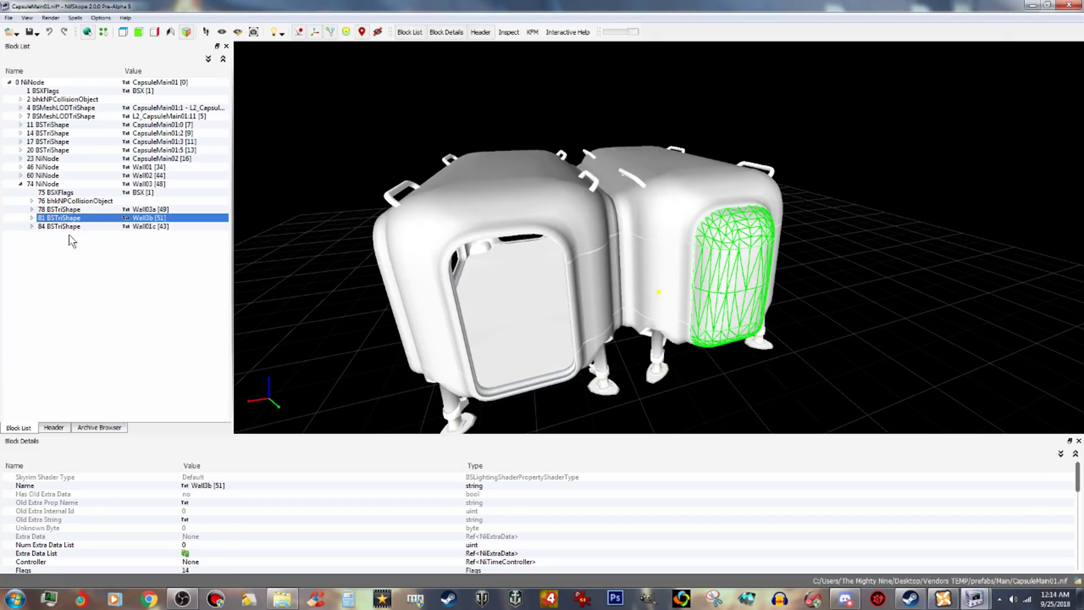
Rename the third BSTriShape under the Wall03 node as Wall03c.
left_click(150, 228)
right_click(153, 227)
mouse_move(186, 226)
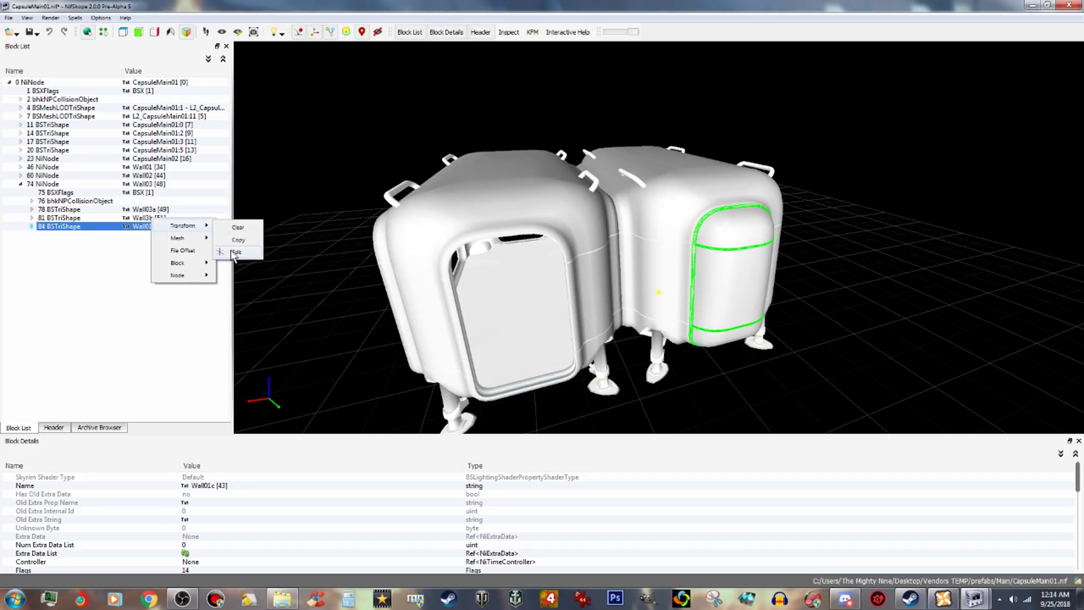
left_click(234, 252)
left_click(389, 184)
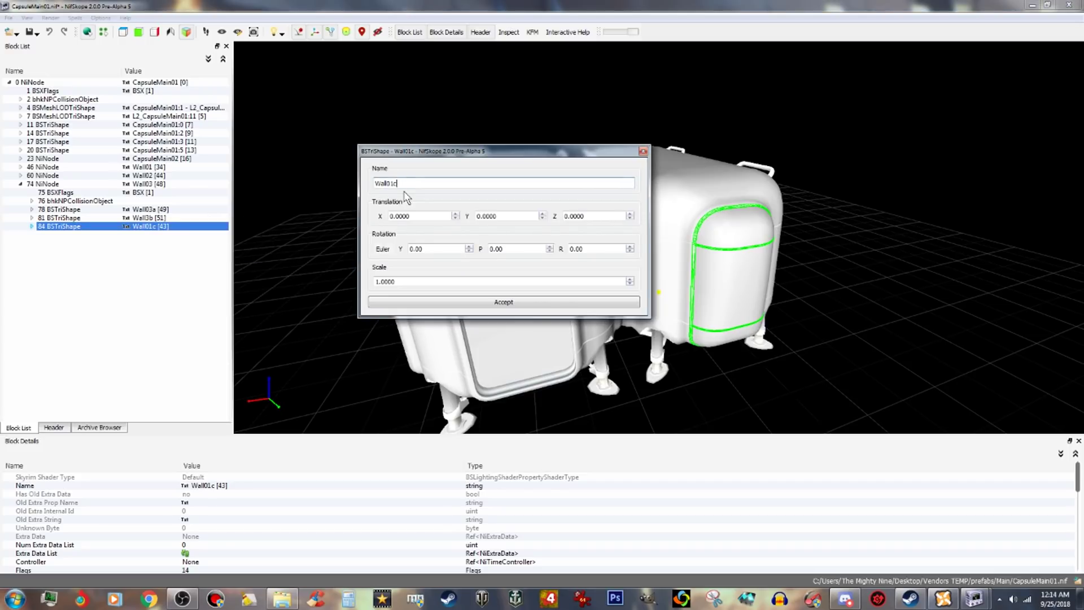
key("BackSpace")
key("BackSpace")
type("3c")
left_click(487, 304)
Edit the Wall03 NiNode's transform, set its X translation to 251, and check how the wall fits the second capsule's opening.
left_click(36, 185)
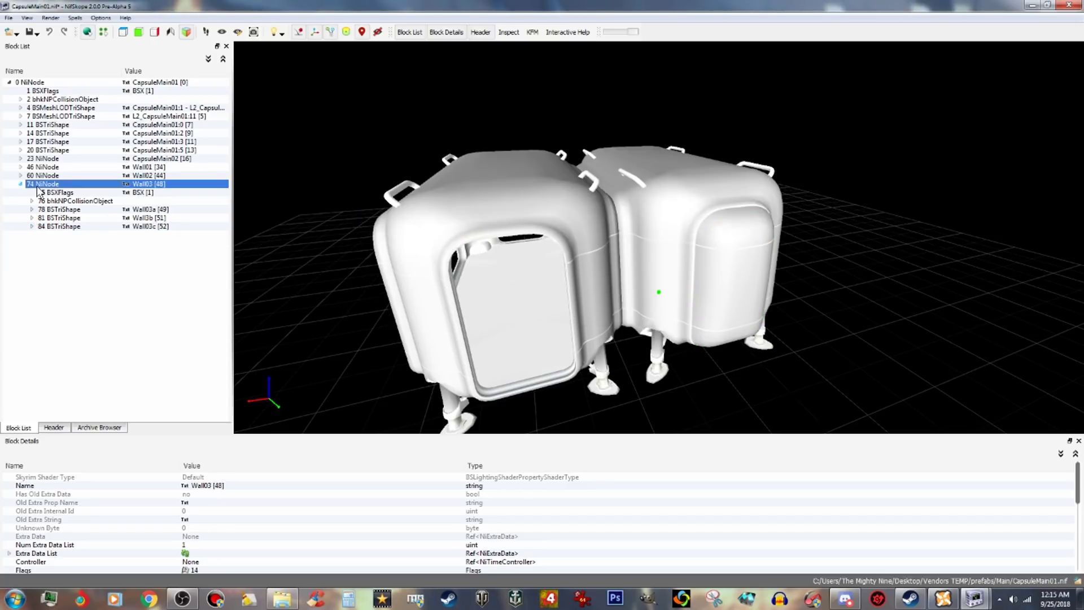
right_click(71, 187)
mouse_move(105, 179)
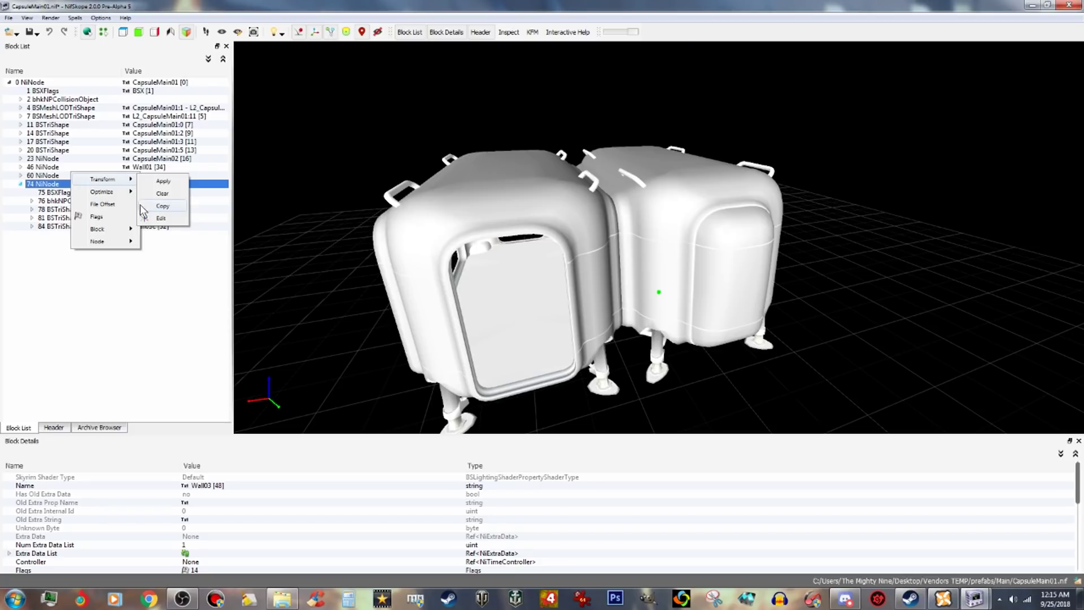
left_click(162, 217)
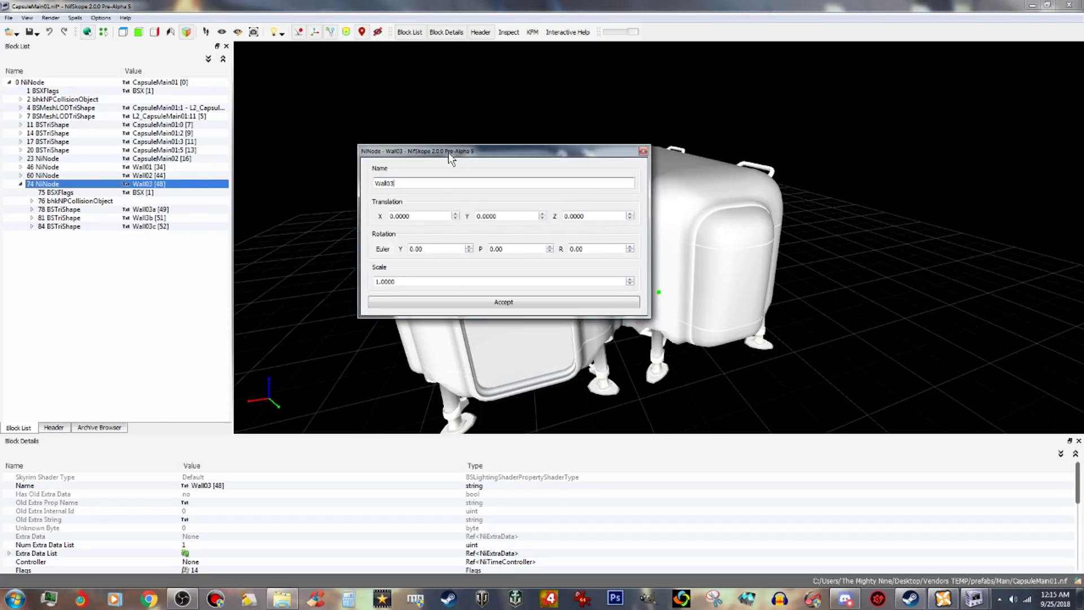
left_click_drag(449, 156, 205, 159)
double_click(180, 218)
scroll(181, 216, "up", 20)
scroll(181, 217, "up", 20)
scroll(181, 216, "up", 20)
scroll(180, 217, "up", 20)
scroll(181, 216, "up", 20)
scroll(181, 216, "up", 20)
scroll(181, 216, "up", 19)
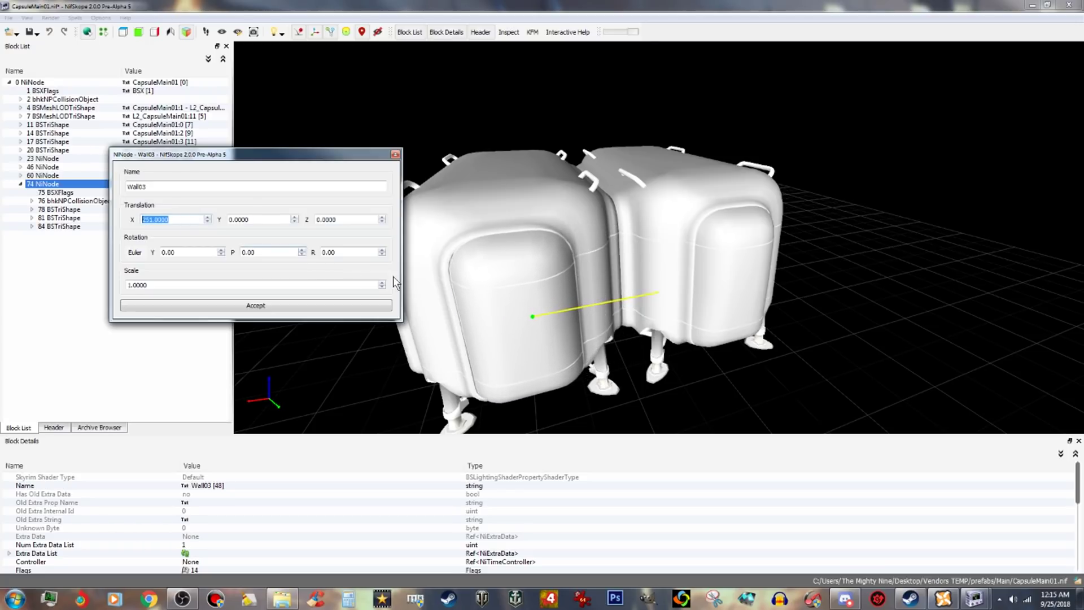
scroll(430, 272, "up", 2)
scroll(432, 273, "down", 1)
middle_click_drag(507, 278, 770, 230)
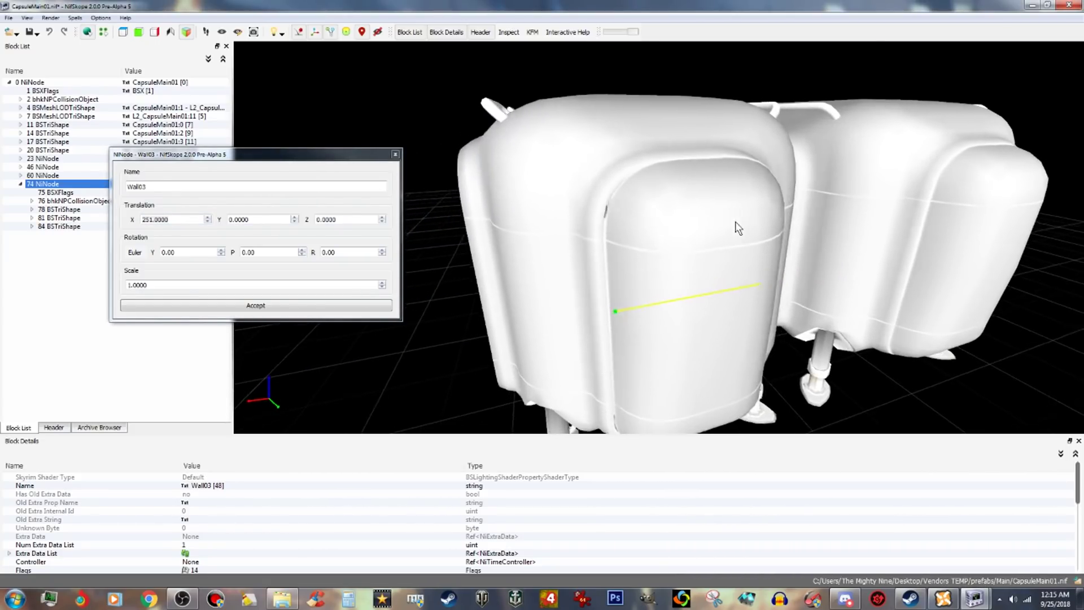
left_click(738, 228)
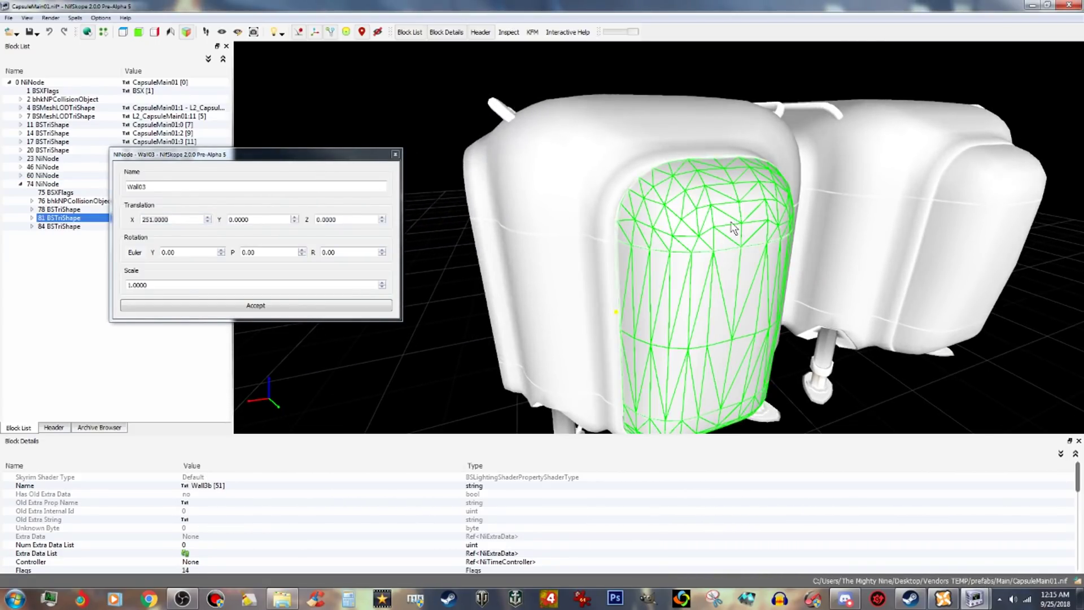
left_click(584, 243)
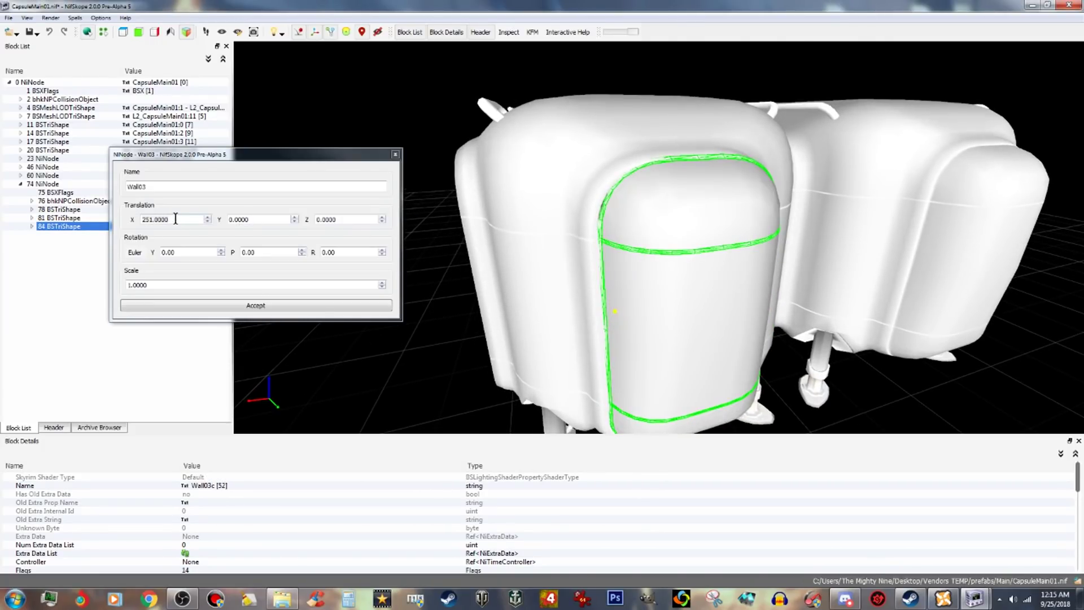
Adjust the Wall03 node's X translation to 253, check the fit from the side, and accept the transform.
left_click(175, 219)
scroll(176, 219, "up", 2)
left_click_drag(469, 257, 644, 233)
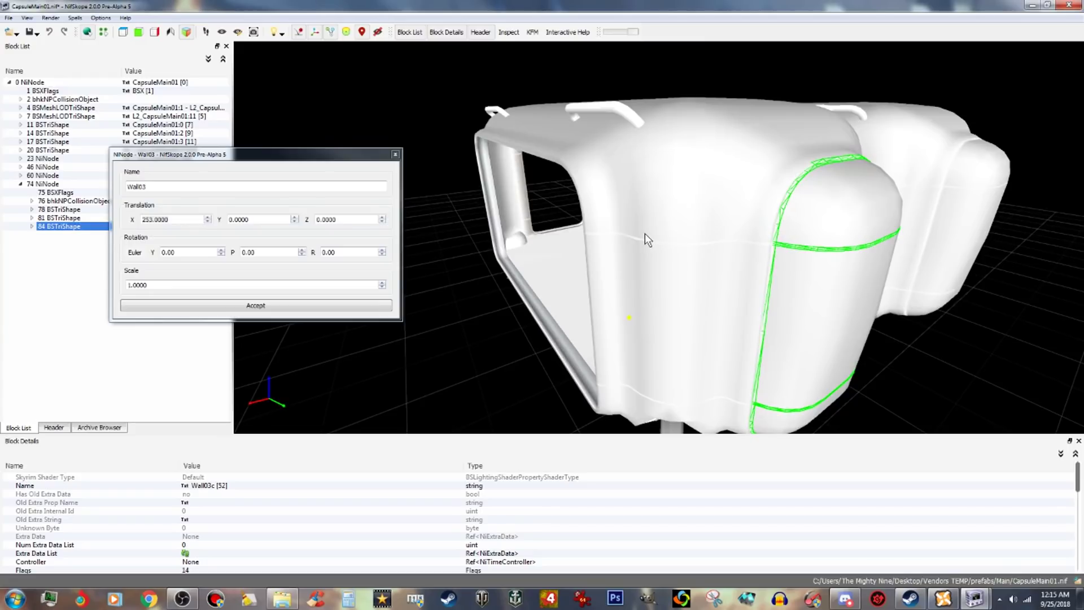
left_click(638, 233)
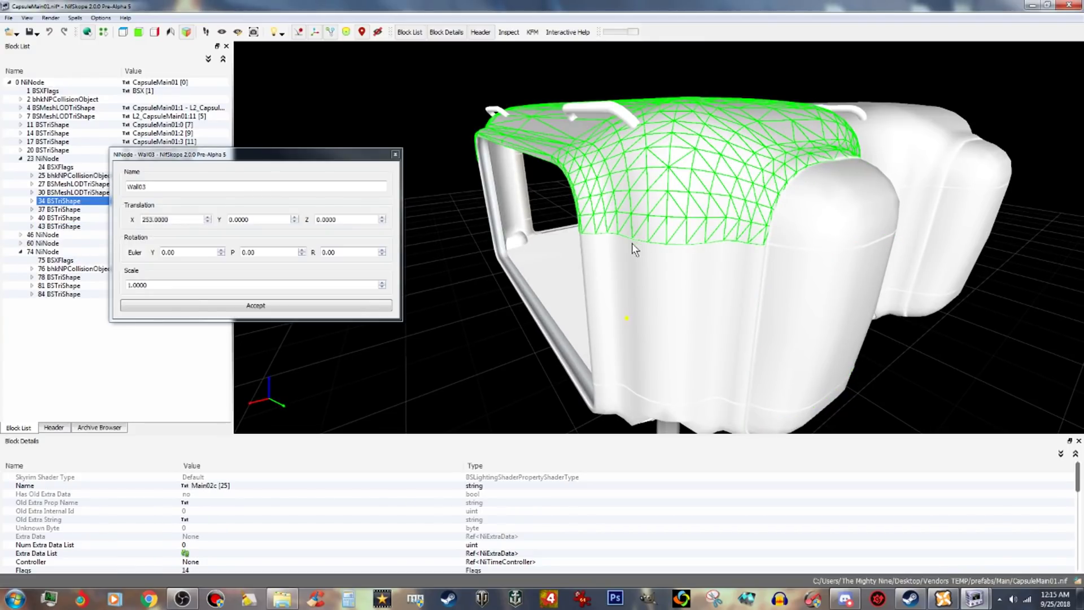
scroll(631, 243, "down", 10)
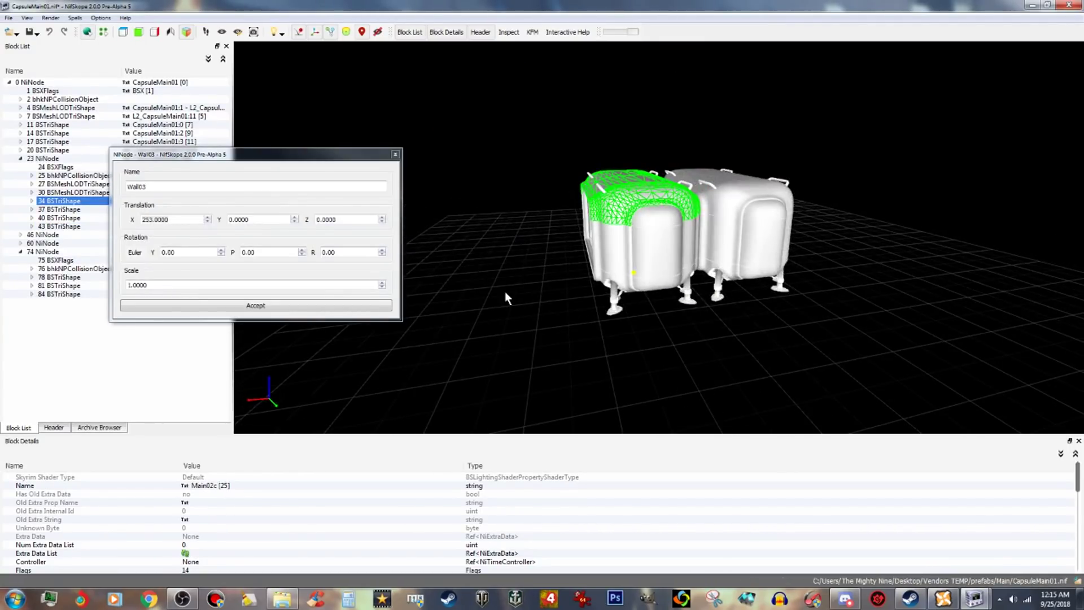
left_click(368, 305)
Turn to the capsules' opposite ends and collapse the CapsuleMain02 and Wall03 branches in the block list.
left_click_drag(408, 283, 598, 268)
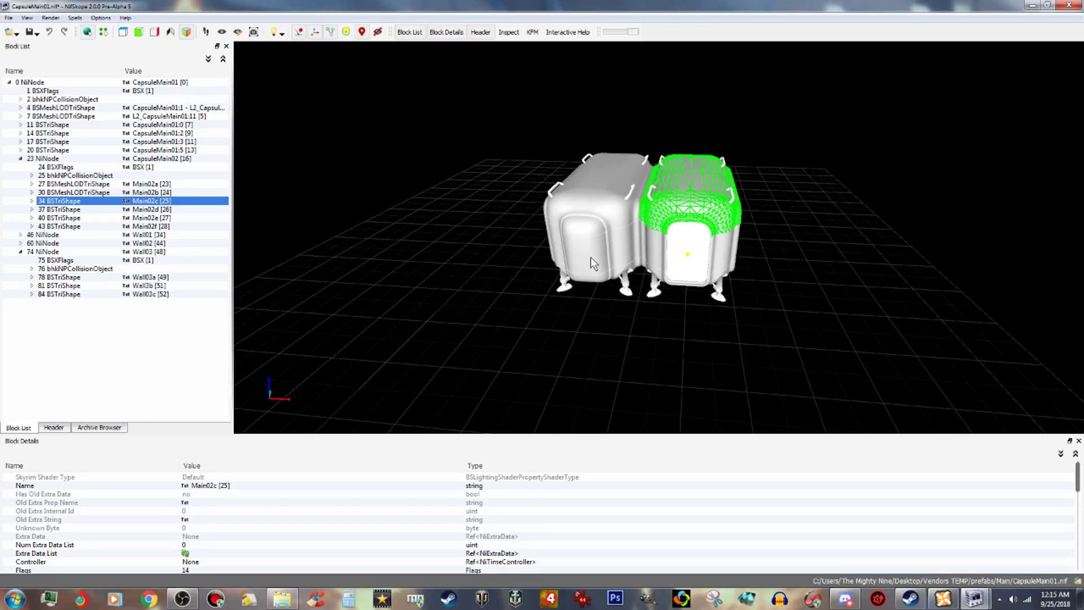
left_click(20, 158)
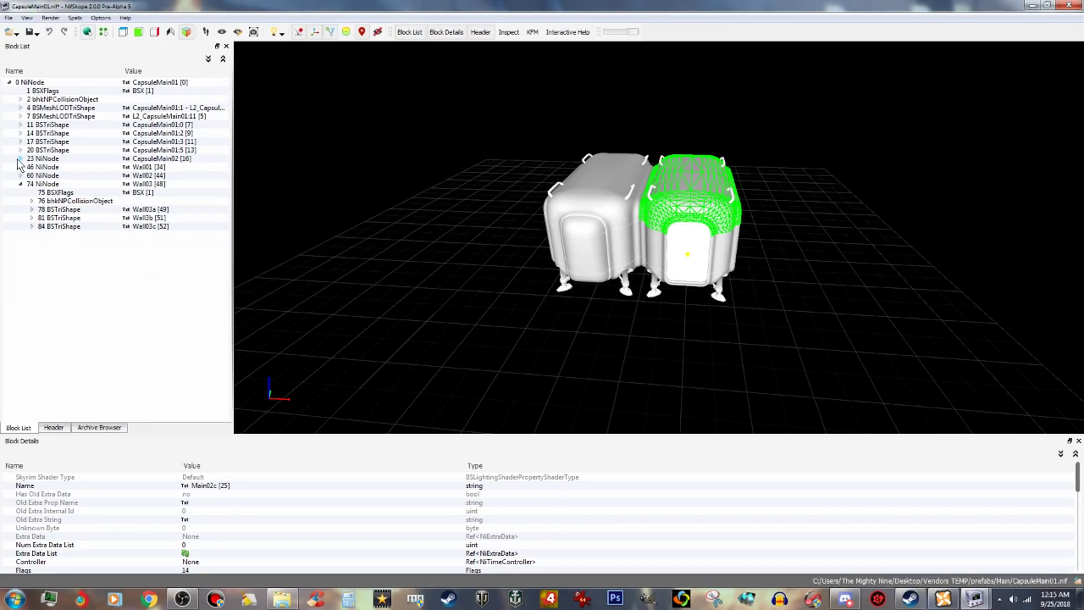
left_click(20, 184)
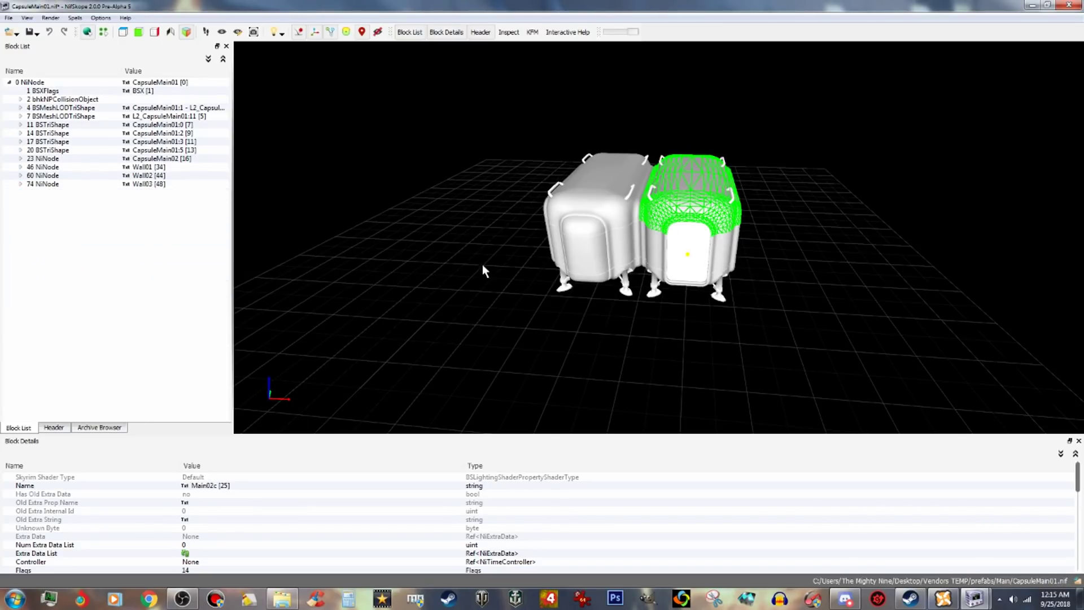
Duplicate the branch of the Wall02 NiNode, the end wall on the first capsule's opposite side.
left_click(585, 246)
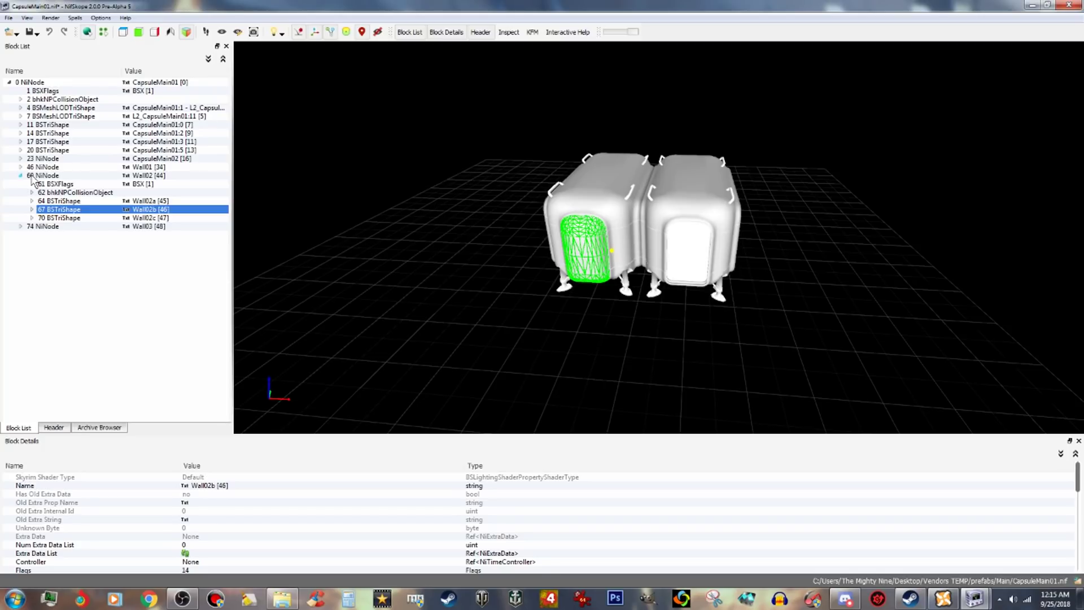
left_click(35, 176)
right_click(42, 174)
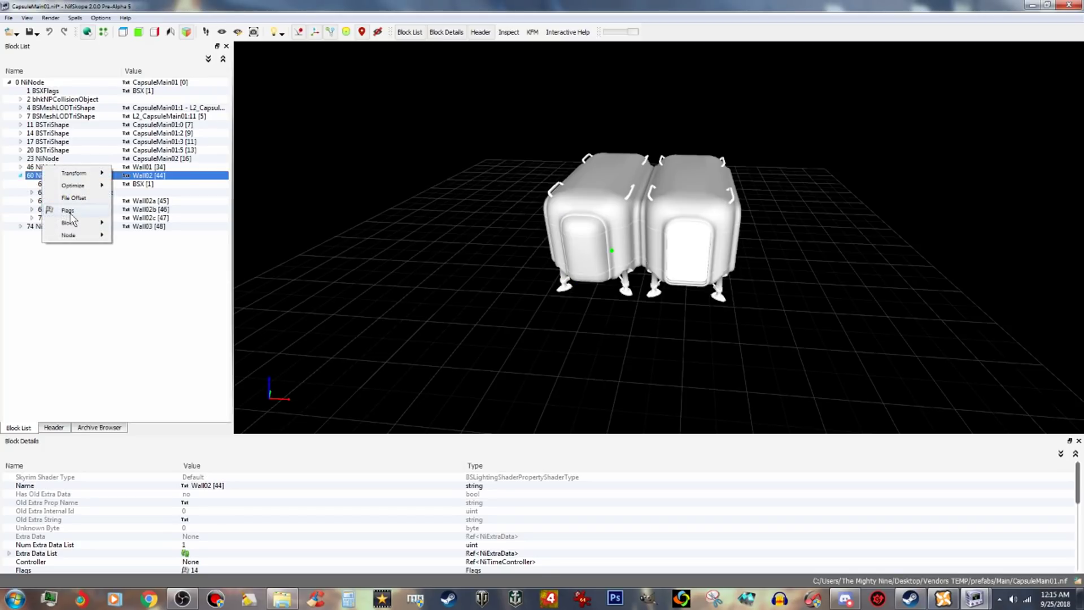
mouse_move(74, 223)
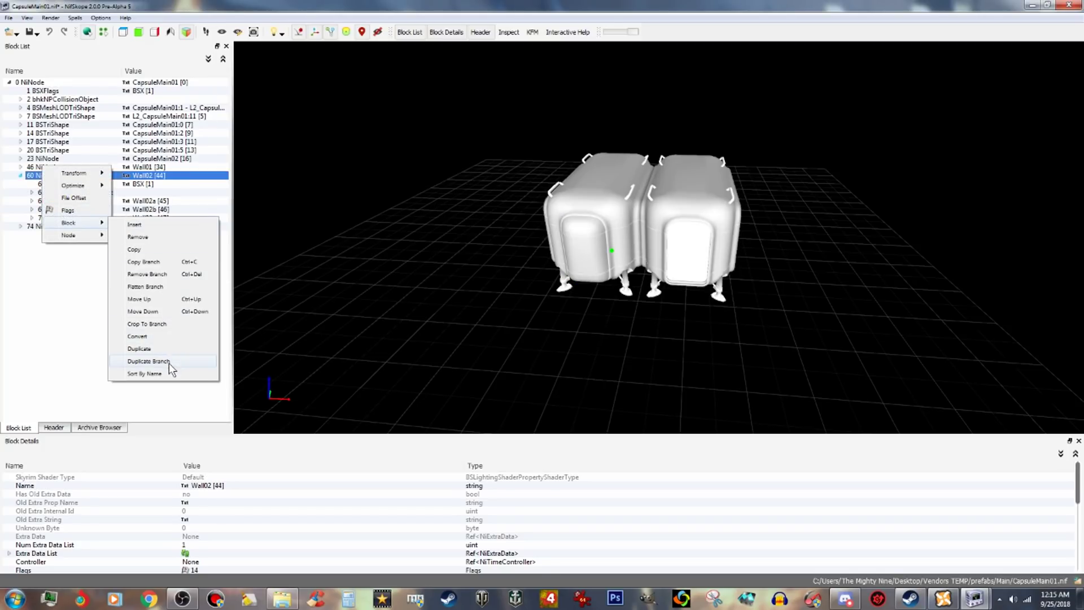
left_click(148, 361)
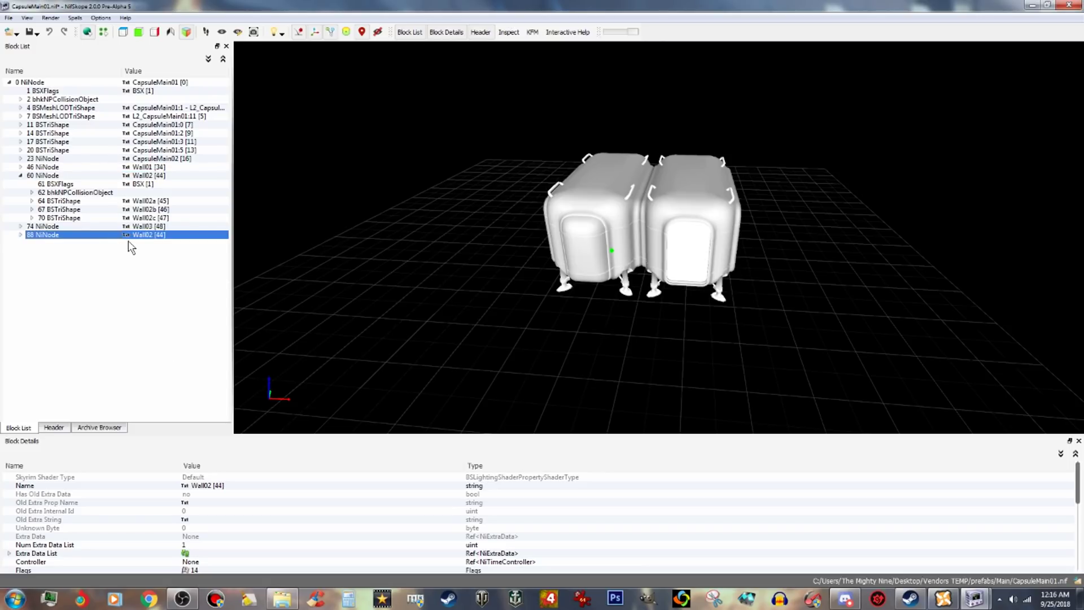
Rename the duplicated Wall02 NiNode to Wall04 through its transform settings and accept.
right_click(141, 234)
mouse_move(180, 229)
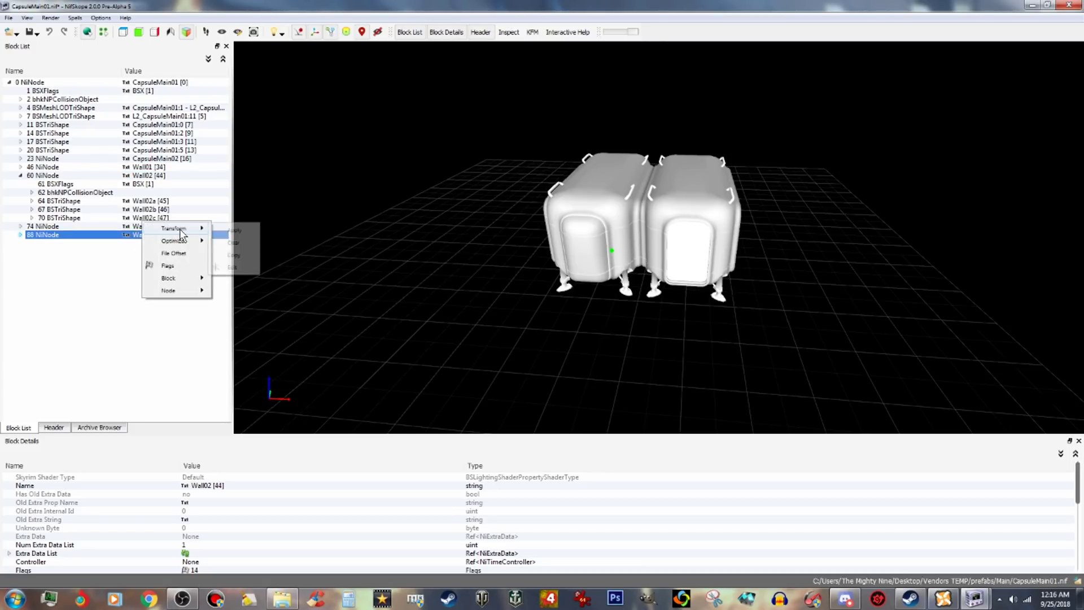
left_click(232, 267)
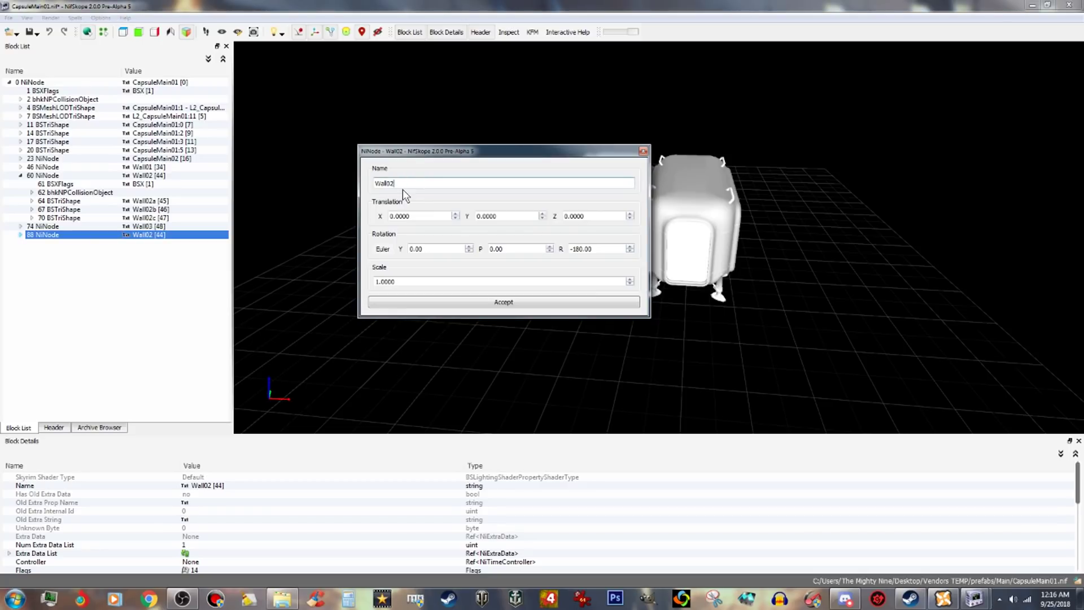
key("BackSpace")
type("4")
left_click(485, 306)
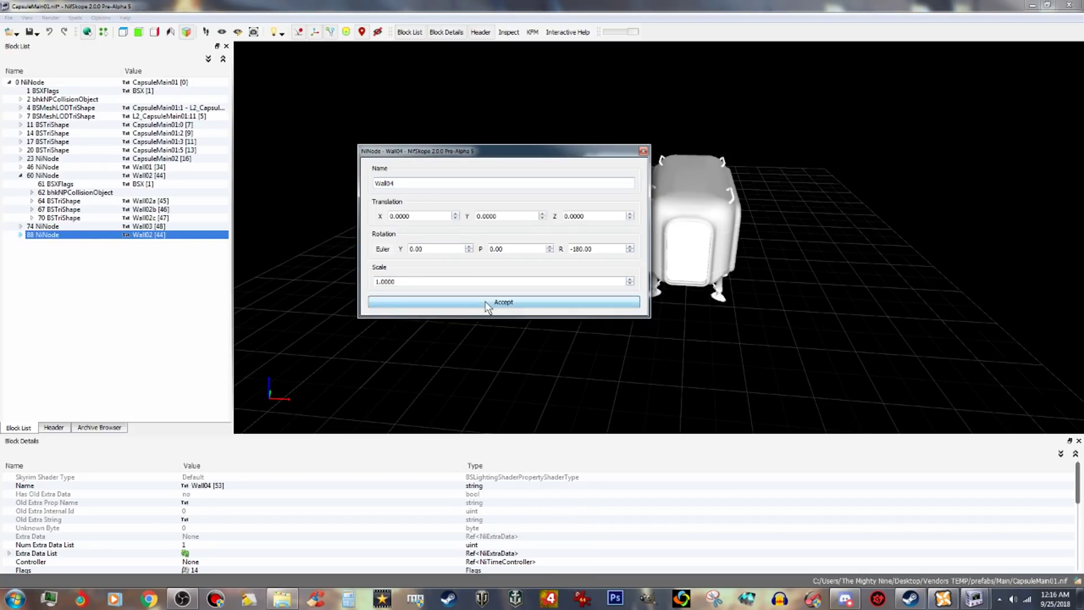
Expand the Wall04 branch and rename its Wall02a BSTriShape to Wall04a.
left_click(22, 236)
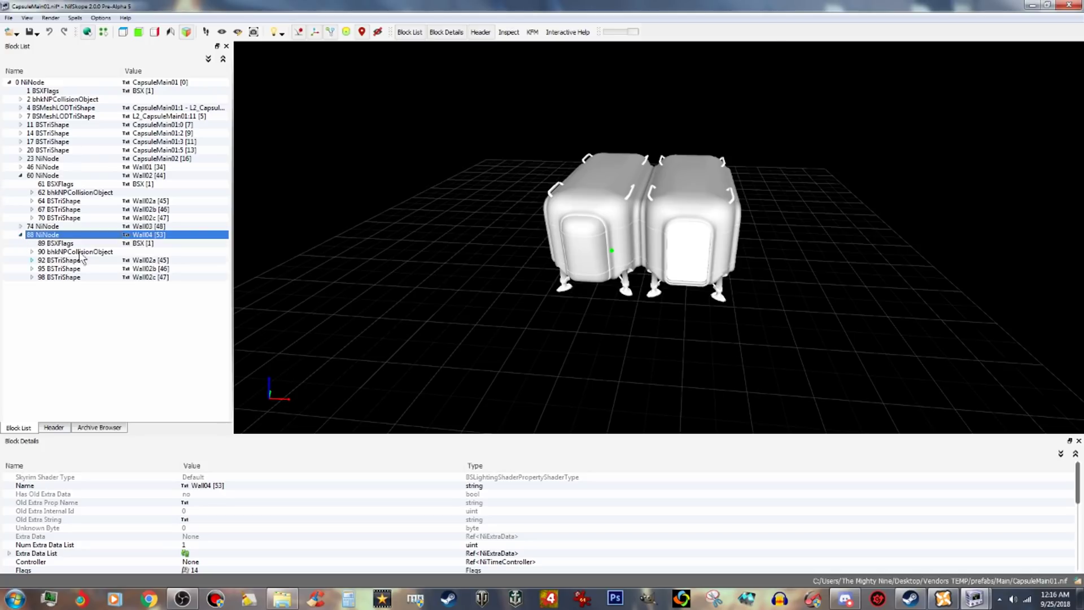
right_click(164, 262)
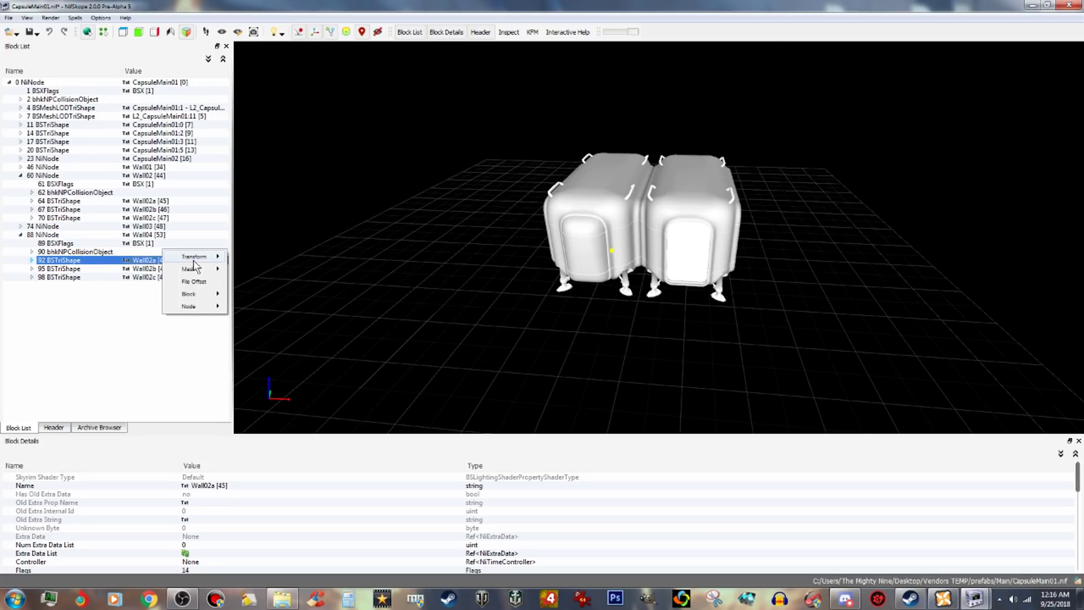
mouse_move(194, 256)
left_click(240, 283)
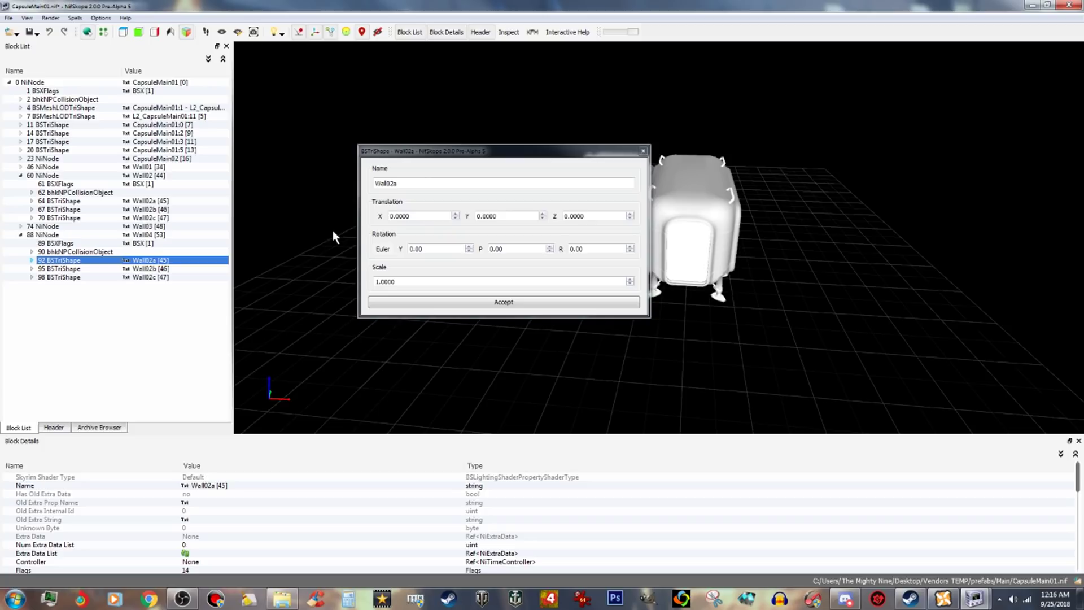
left_click(417, 182)
key("BackSpace")
key("BackSpace")
type("4a")
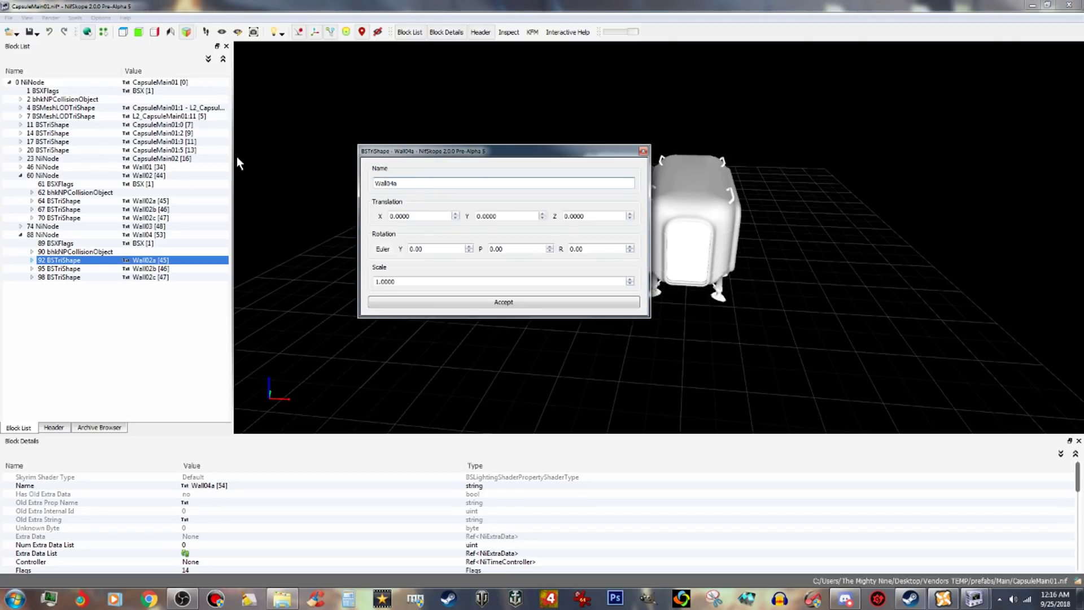
left_click(402, 302)
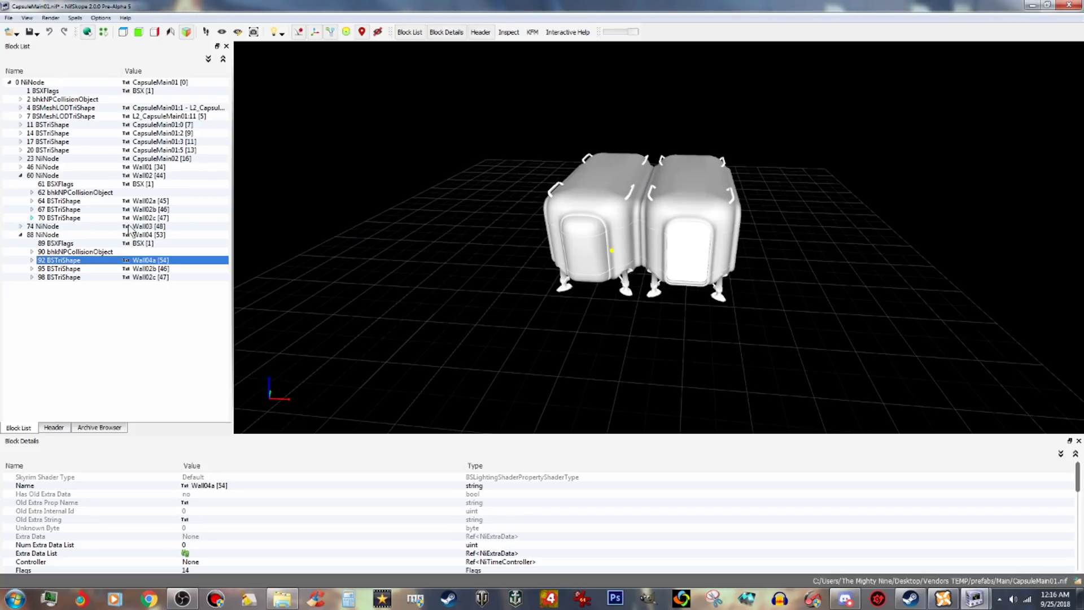
Rename the Wall02b BSTriShape under the Wall04 node to Wall04b.
right_click(163, 268)
mouse_move(194, 264)
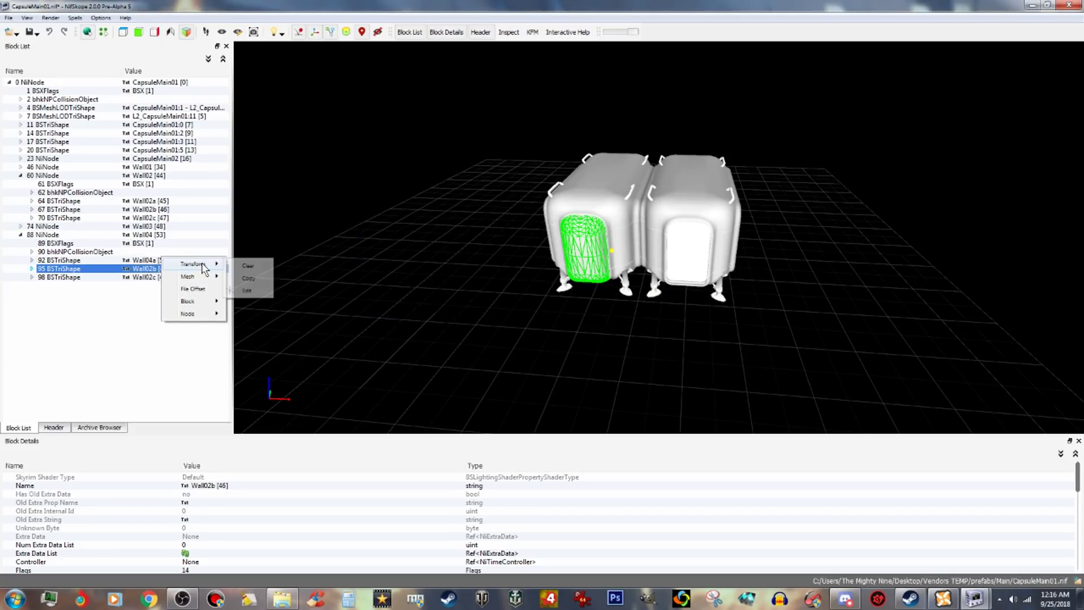
left_click(248, 291)
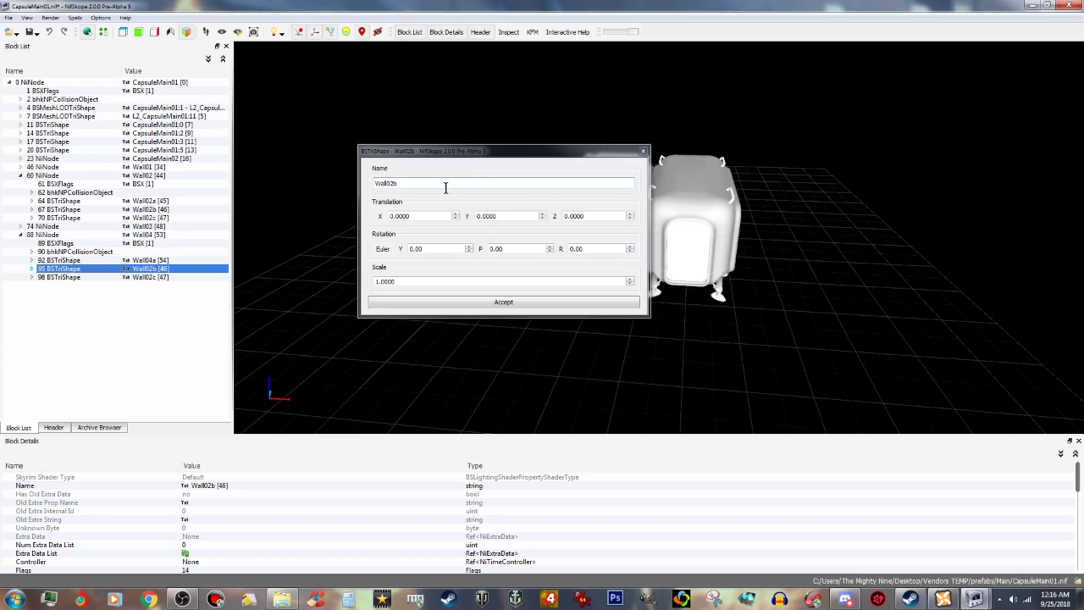
key("BackSpace")
key("BackSpace")
type("4")
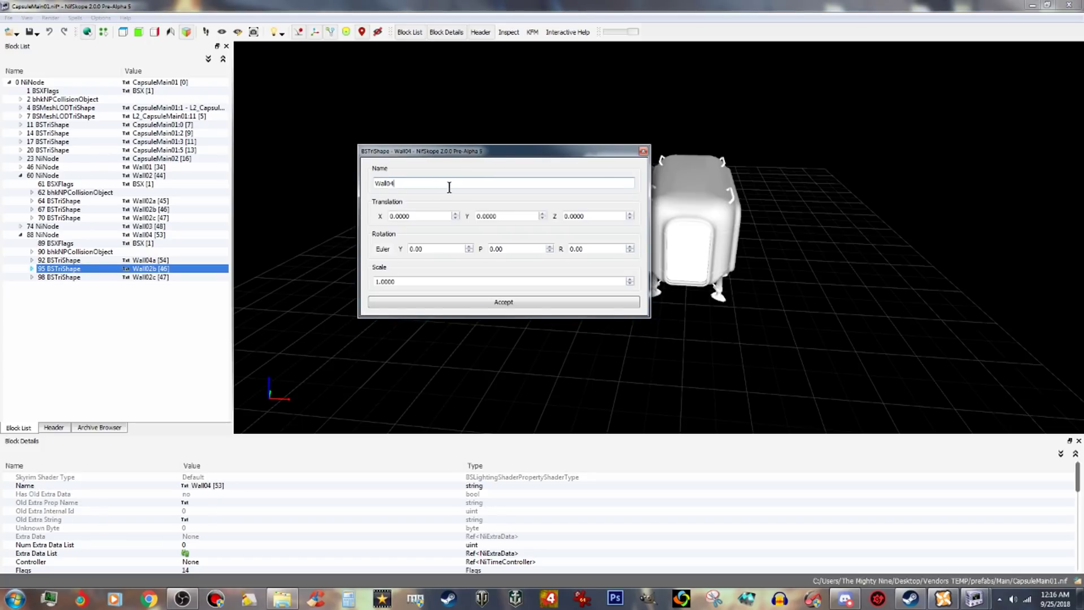
type("b")
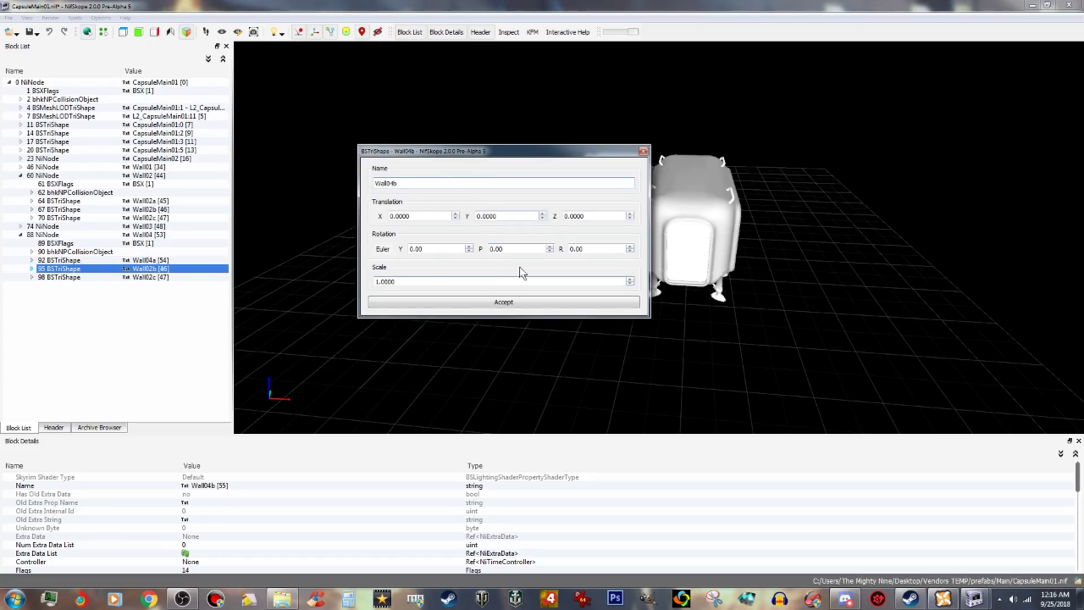
left_click(531, 301)
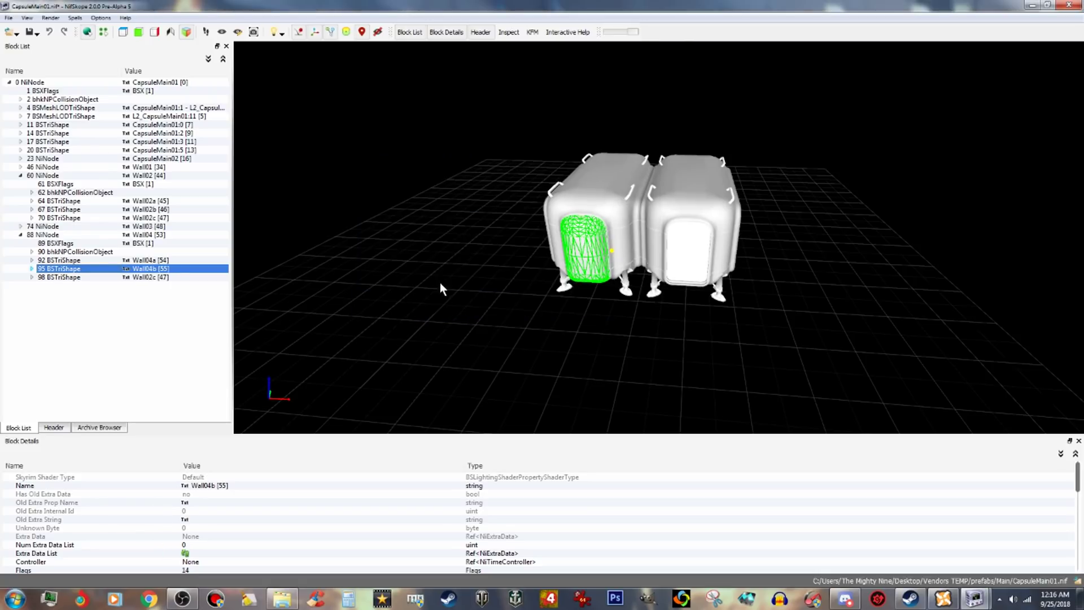
Rename the Wall02c BSTriShape under the Wall04 node to Wall04c.
left_click(163, 277)
right_click(163, 276)
mouse_move(214, 275)
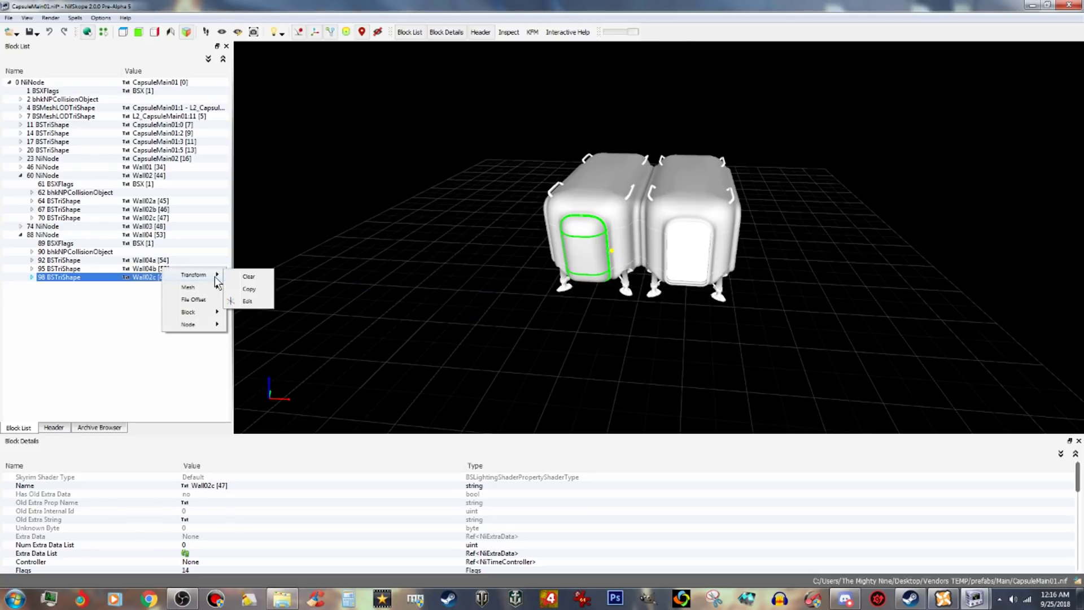
left_click(248, 302)
left_click(409, 184)
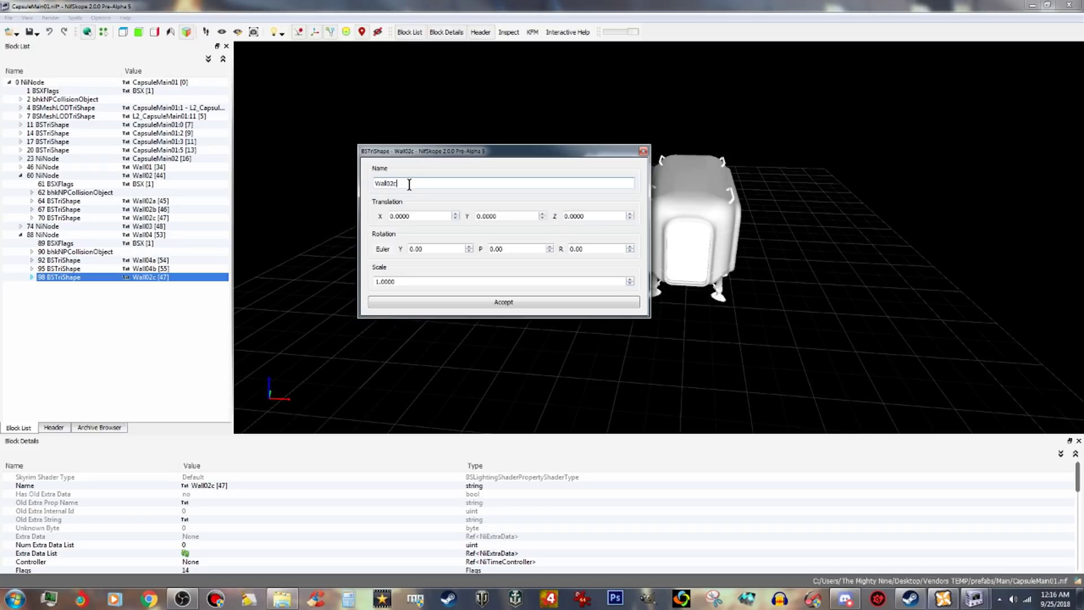
key("BackSpace")
key("BackSpace")
type("4c")
left_click(469, 303)
Open the Wall04 NiNode's transform for editing and move its dialog clear of the capsules.
left_click(45, 235)
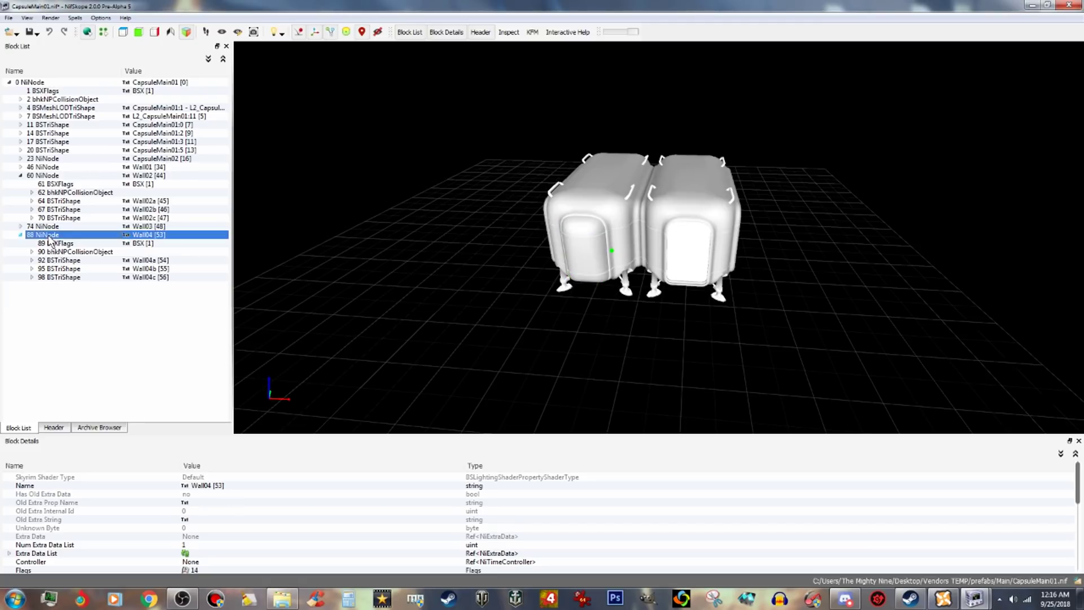
right_click(95, 236)
mouse_move(137, 227)
left_click(173, 233)
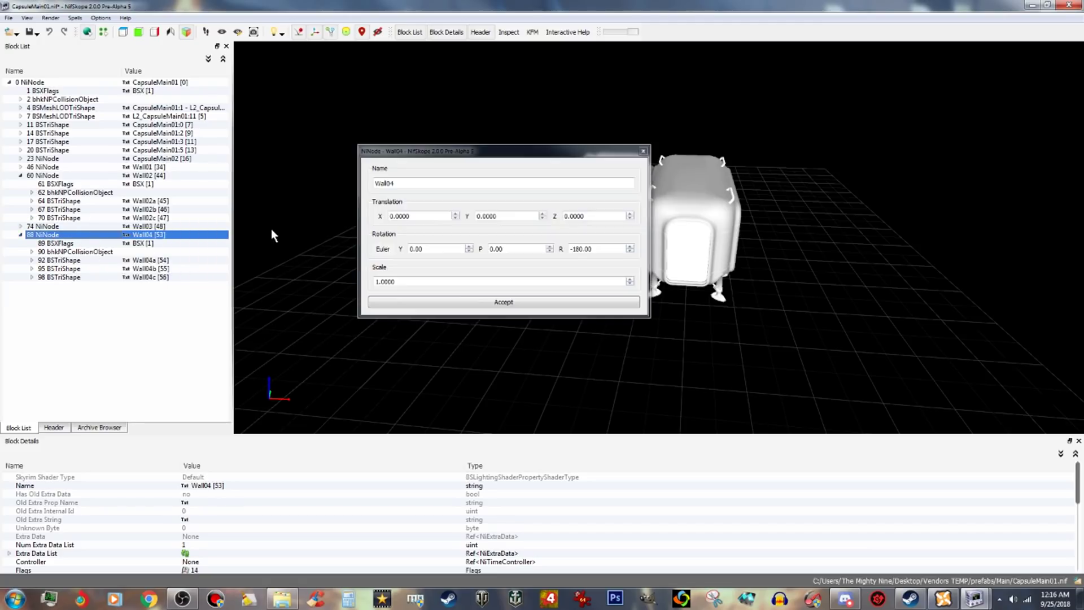
left_click_drag(508, 152, 312, 153)
left_click_drag(233, 141, 420, 43)
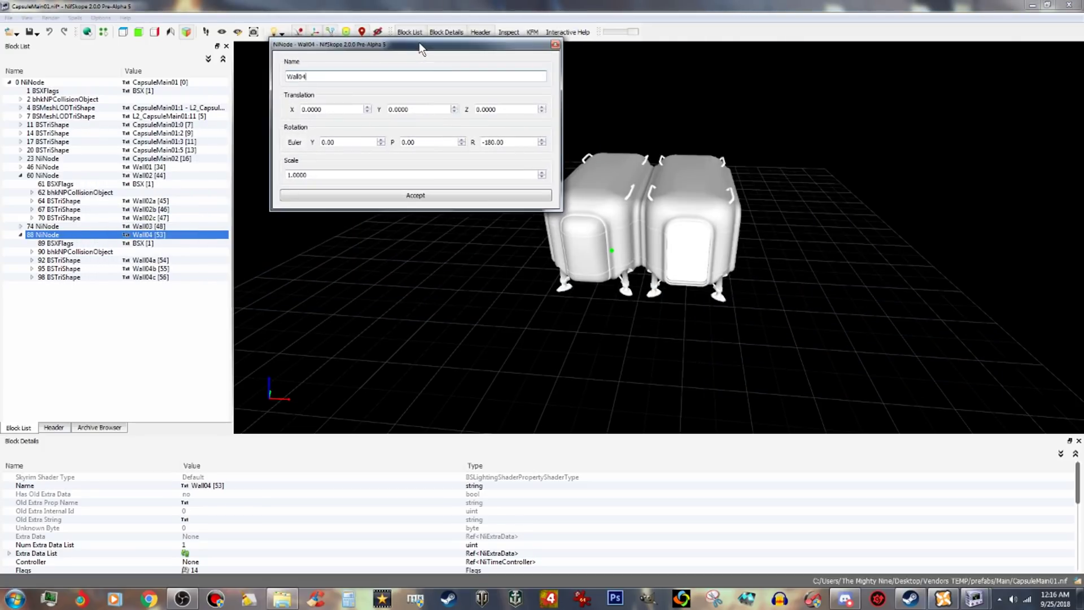
Copy the X translation value from the transform of the Wall03 node on the opposite end, leaving that transform unmodified.
left_click(979, 294)
left_click_drag(978, 293, 818, 292)
left_click(704, 297)
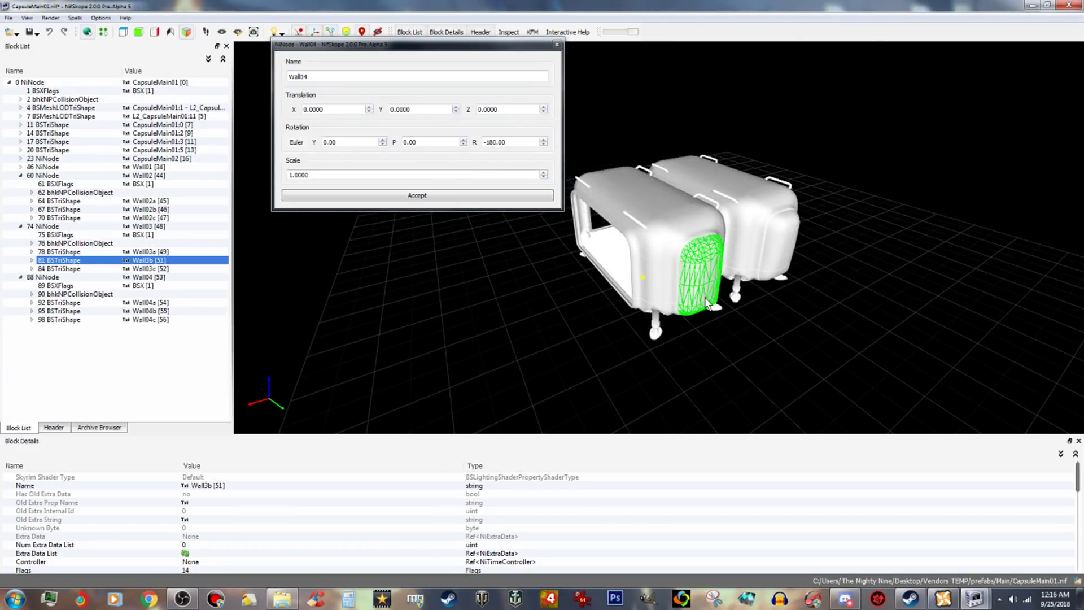
left_click(76, 226)
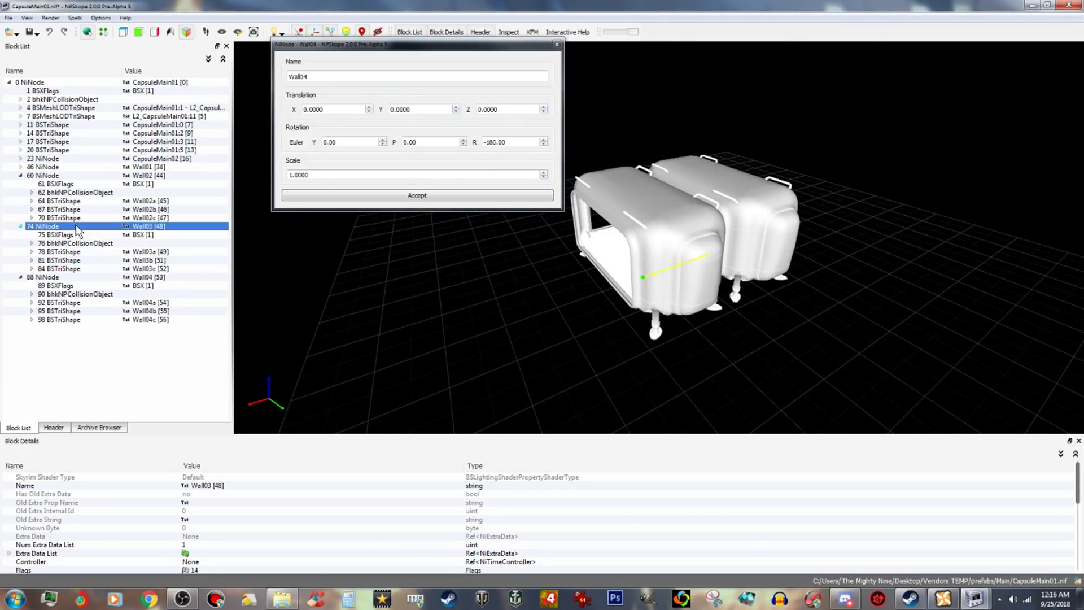
right_click(78, 215)
mouse_move(109, 221)
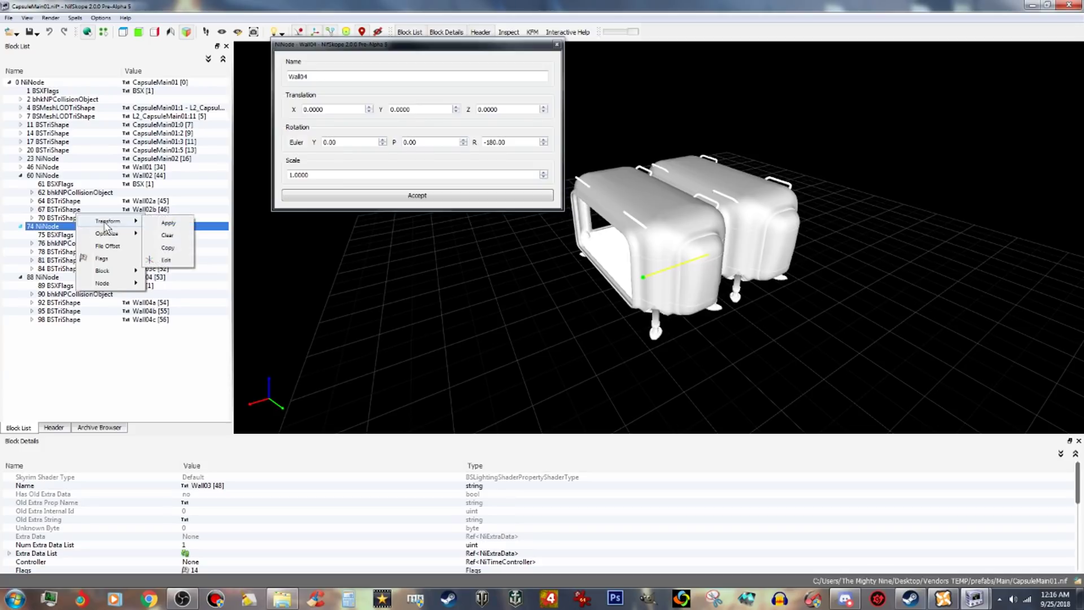
left_click(181, 260)
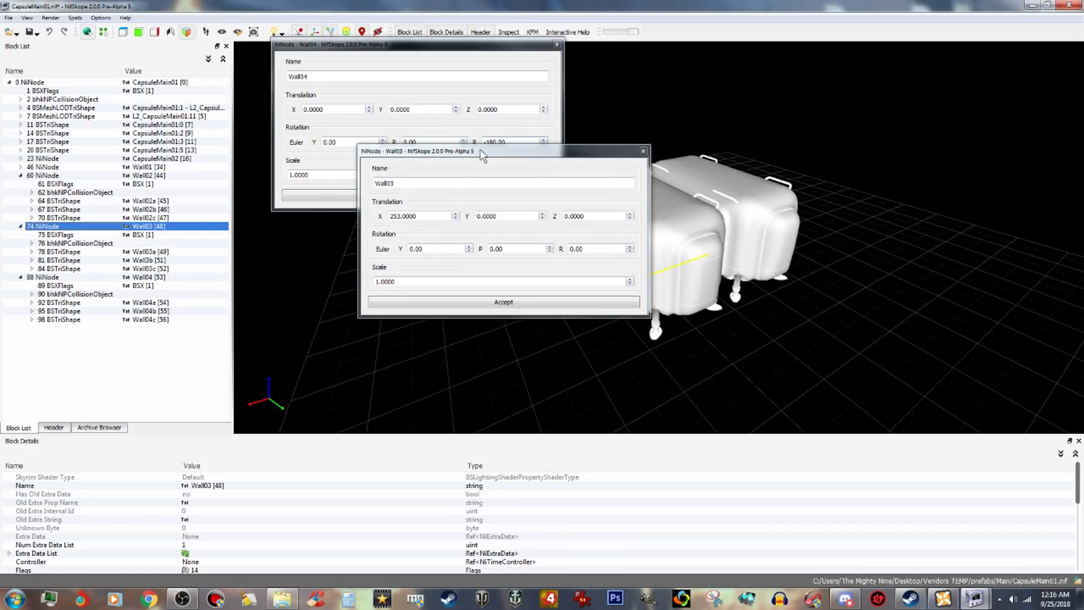
left_click_drag(391, 215, 440, 215)
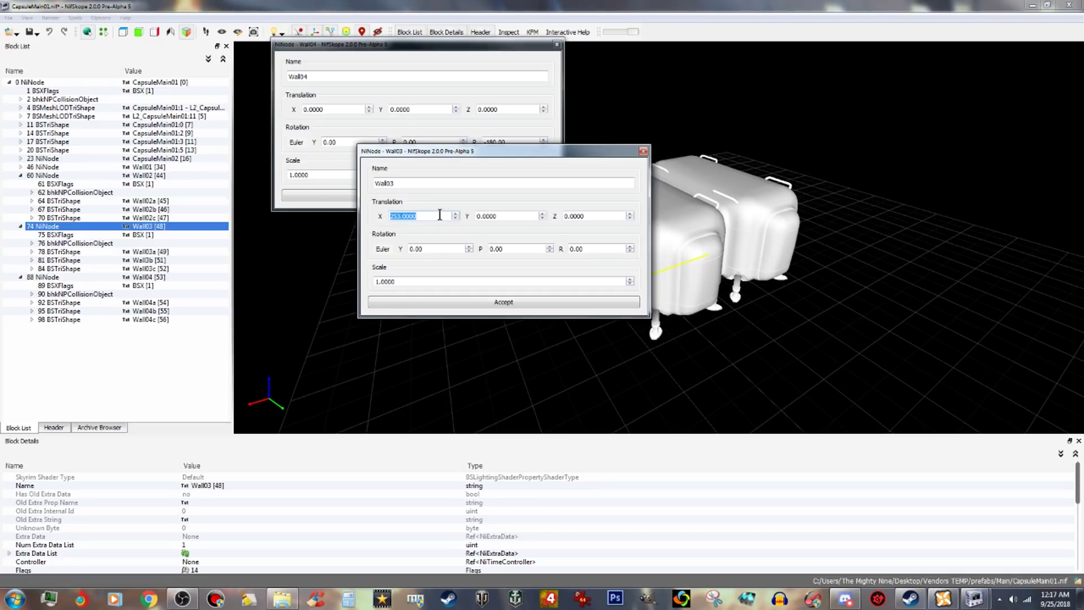
right_click(405, 216)
left_click(429, 258)
left_click(644, 151)
Set the Wall04 node's X translation to the copied value of 253, accept the transform, and check the wall's fit.
left_click_drag(499, 273, 554, 192)
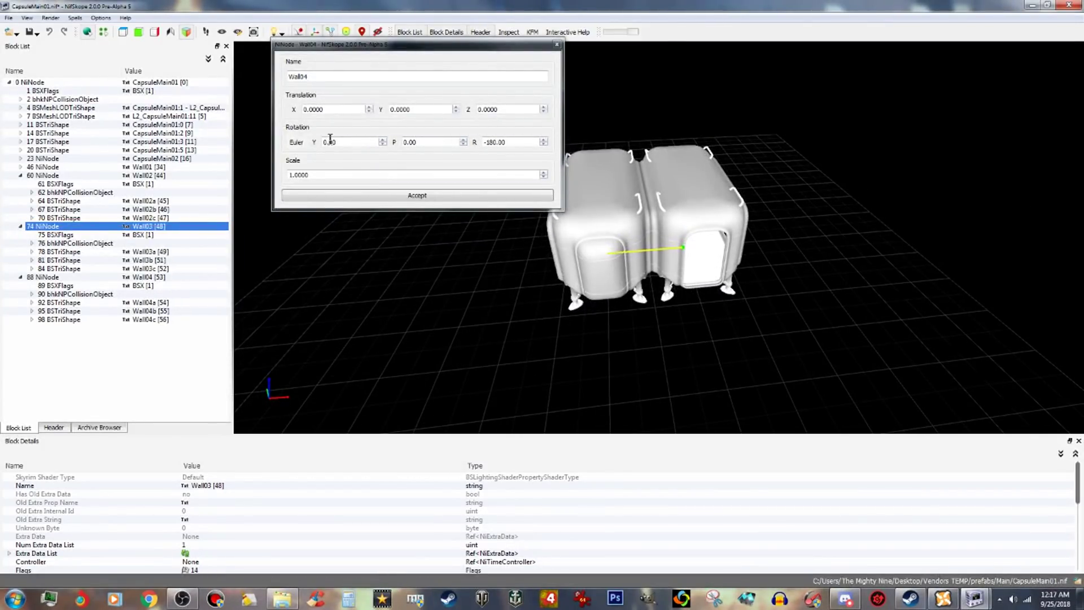
left_click_drag(337, 109, 278, 109)
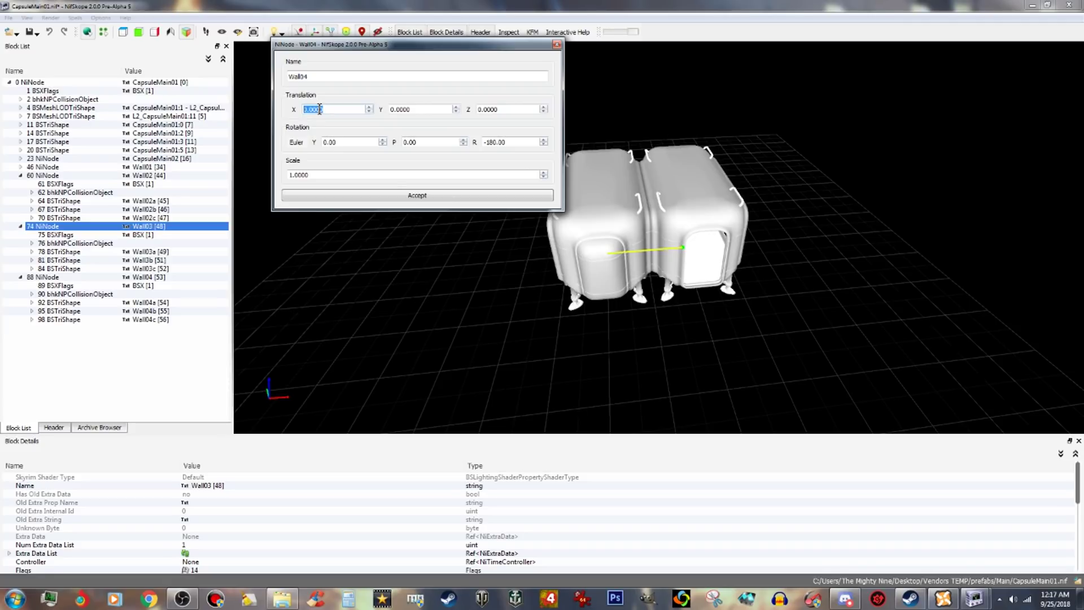
right_click(320, 109)
left_click(360, 173)
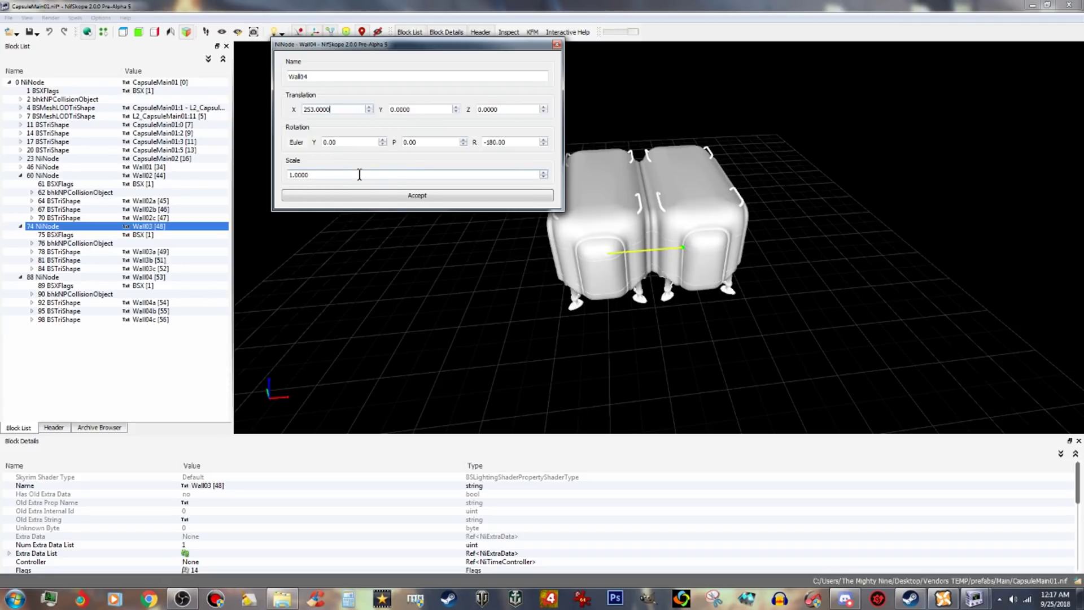
left_click(470, 197)
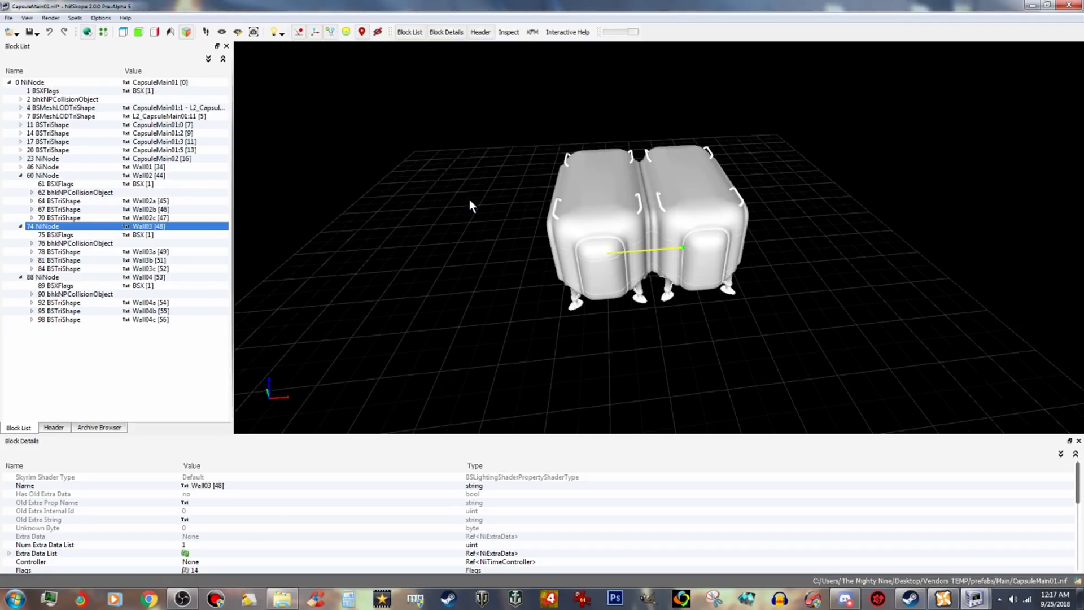
scroll(503, 261, "up", 5)
left_click_drag(676, 339, 640, 338)
scroll(578, 326, "down", 4)
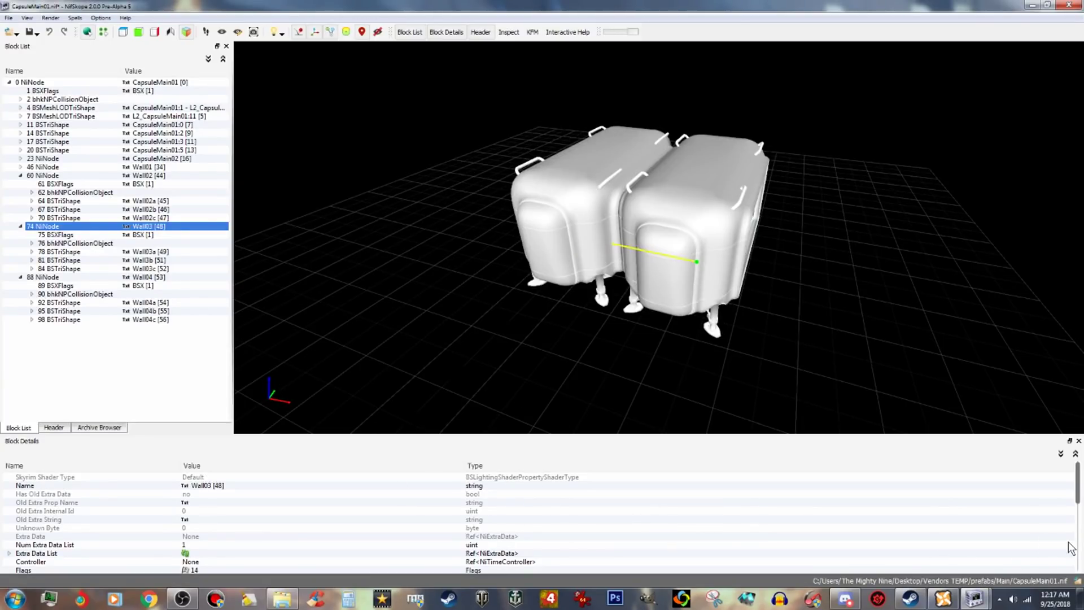
Close the separate window holding CapsuleExtWallEnd01.nif and keep the CapsuleMain01.nif window open.
left_click(983, 599)
left_click(1066, 526)
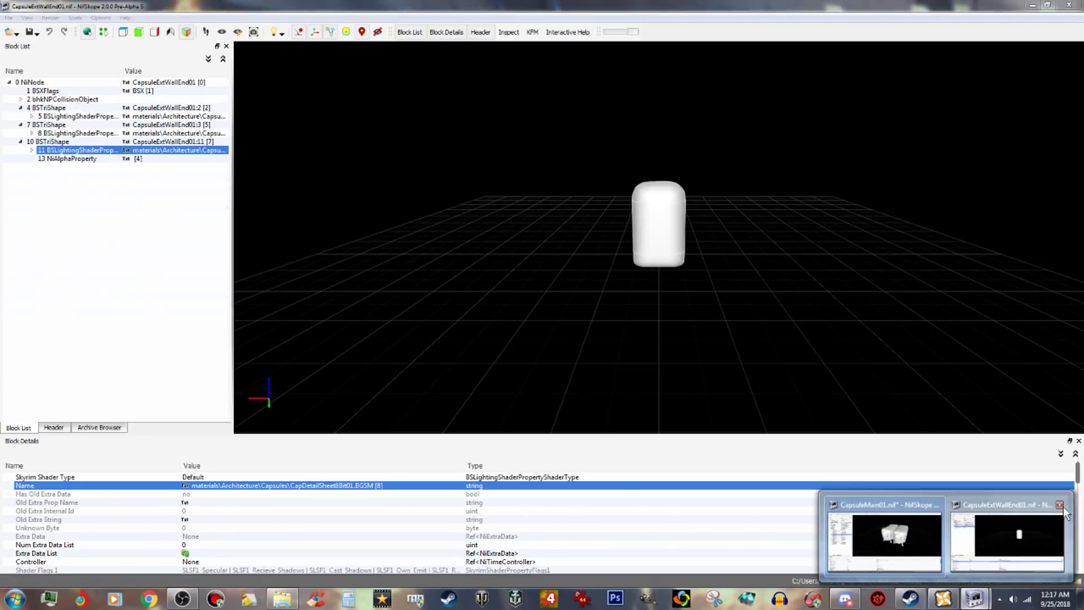
left_click(1060, 505)
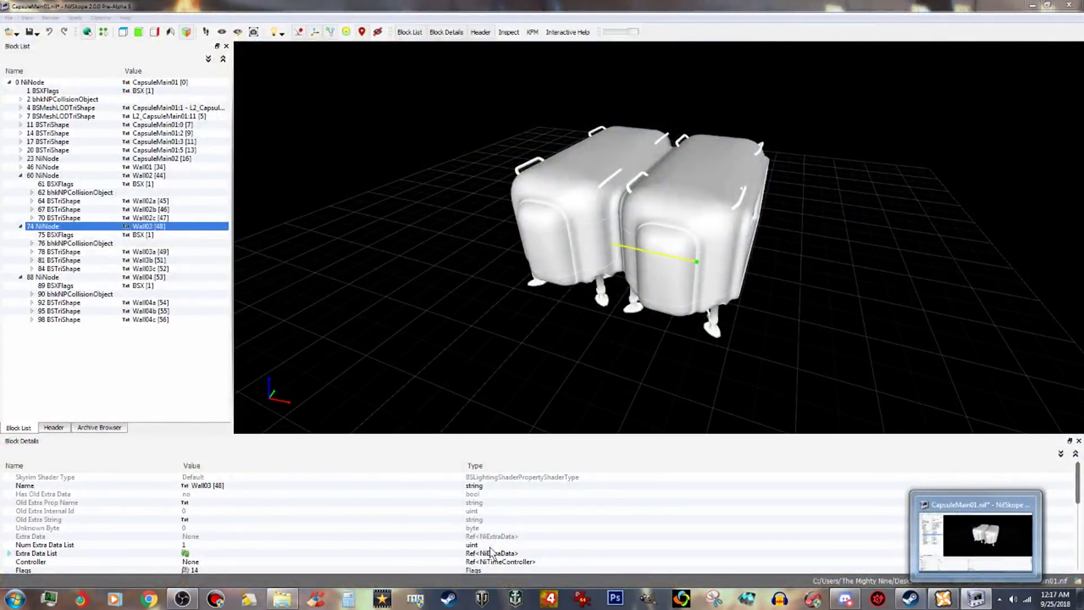
Open CapsuleExtWallExSmL01a.nif from the prefabs Main folder and view the doorway wall from its face.
left_click(281, 600)
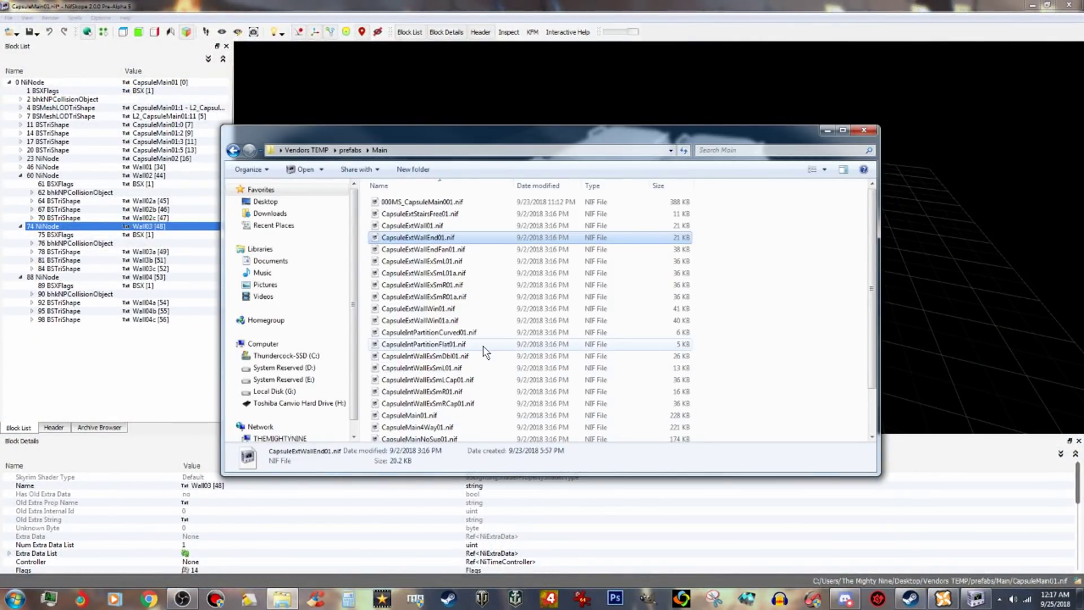
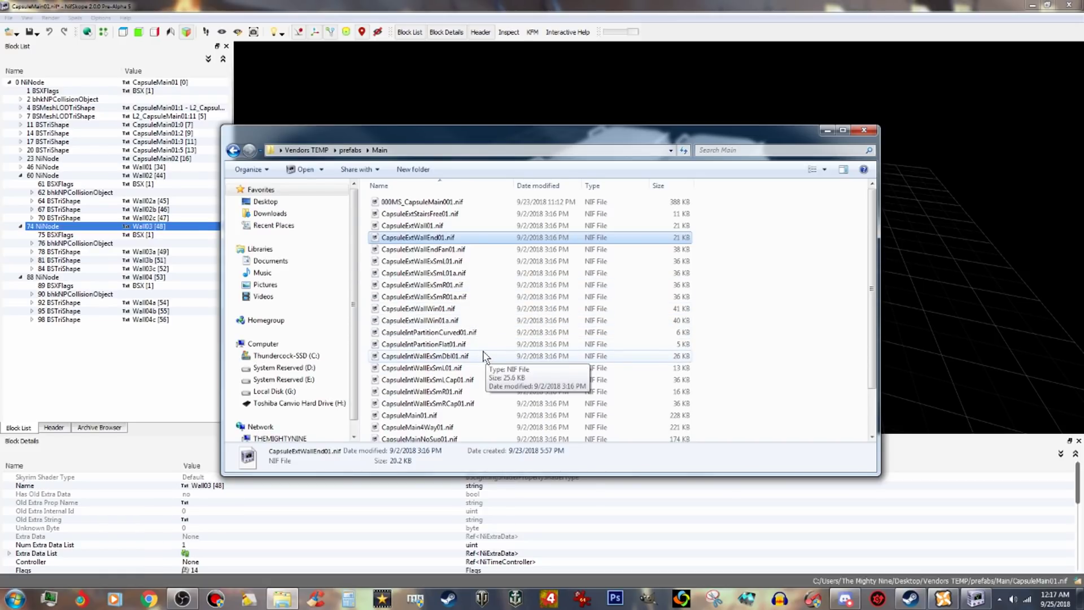
left_click(462, 274)
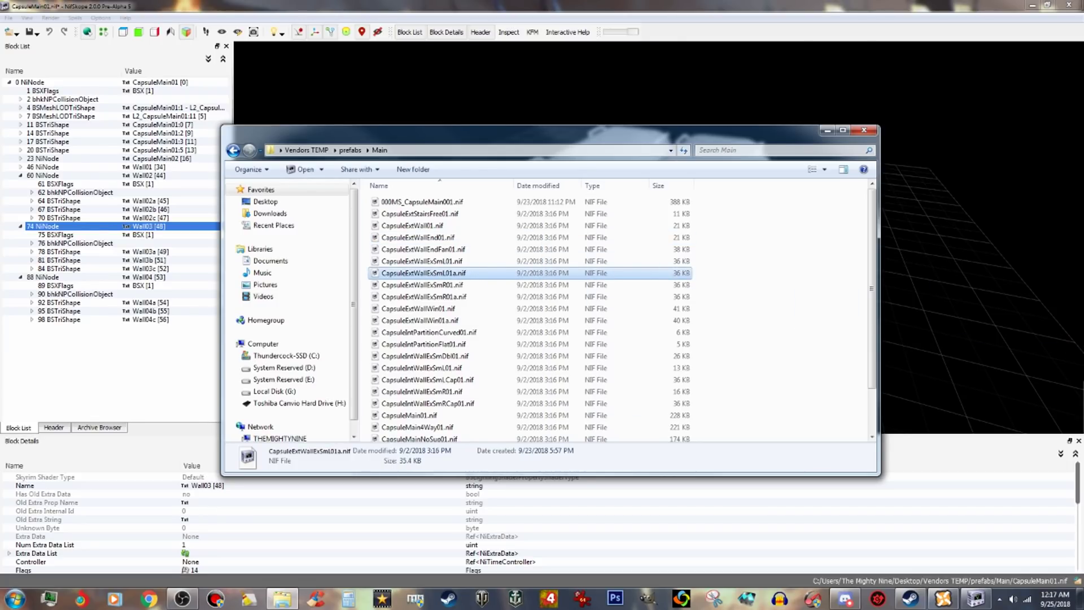
key("Return")
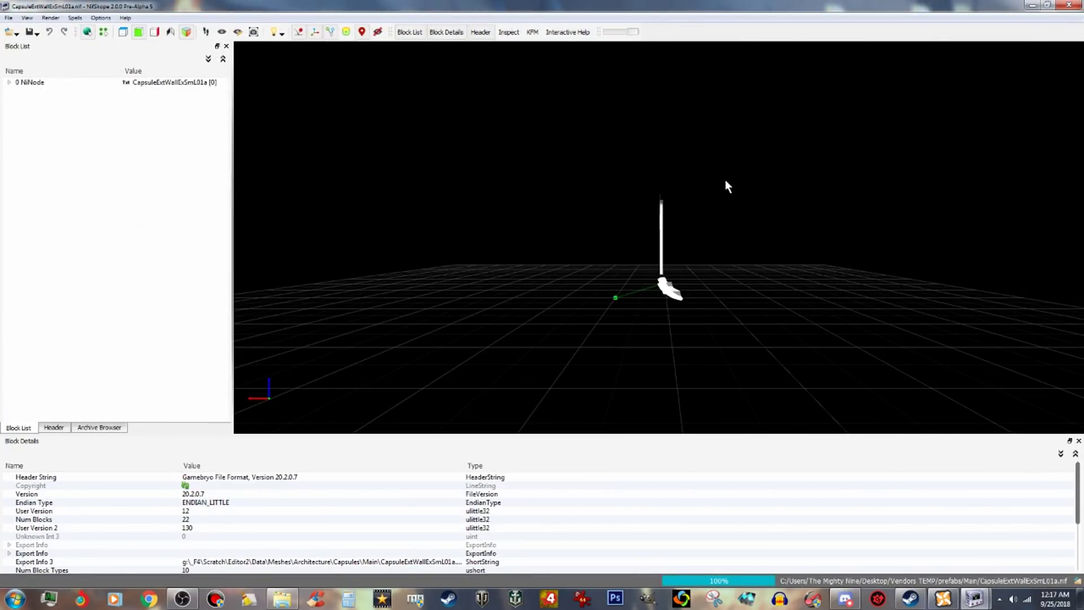
left_click_drag(794, 263, 665, 236)
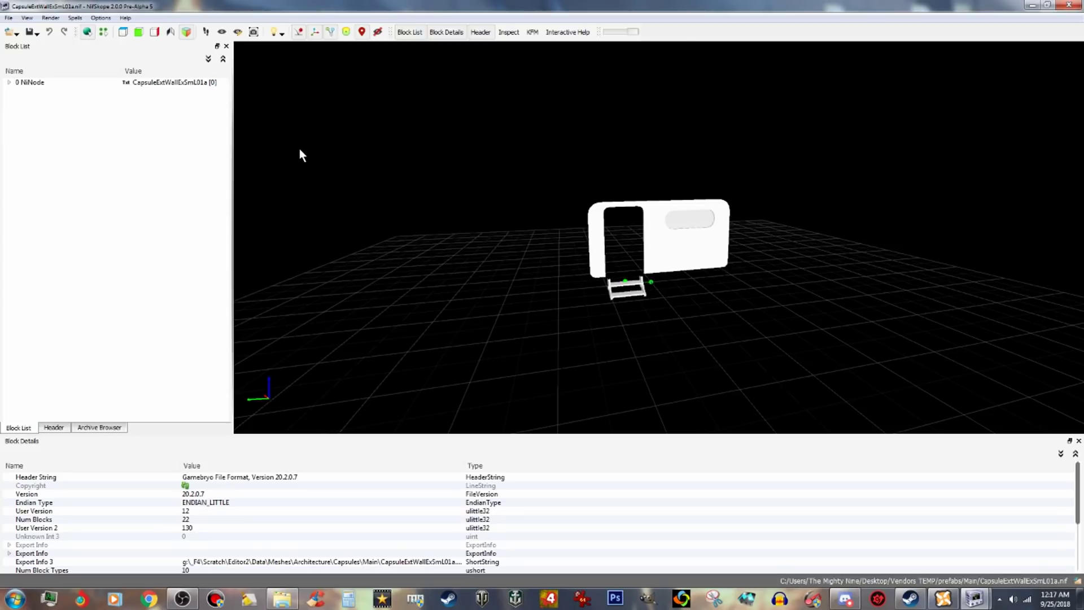
Copy the root node branch of CapsuleExtWallExSmL01a.nif and switch to the CapsuleMain01.nif window.
left_click(35, 84)
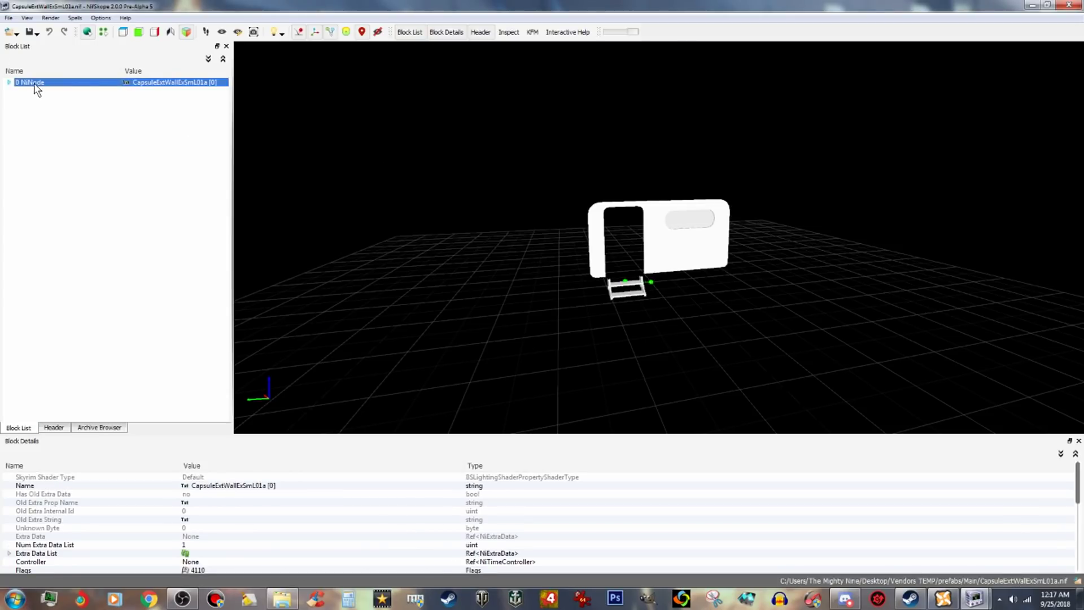
right_click(35, 72)
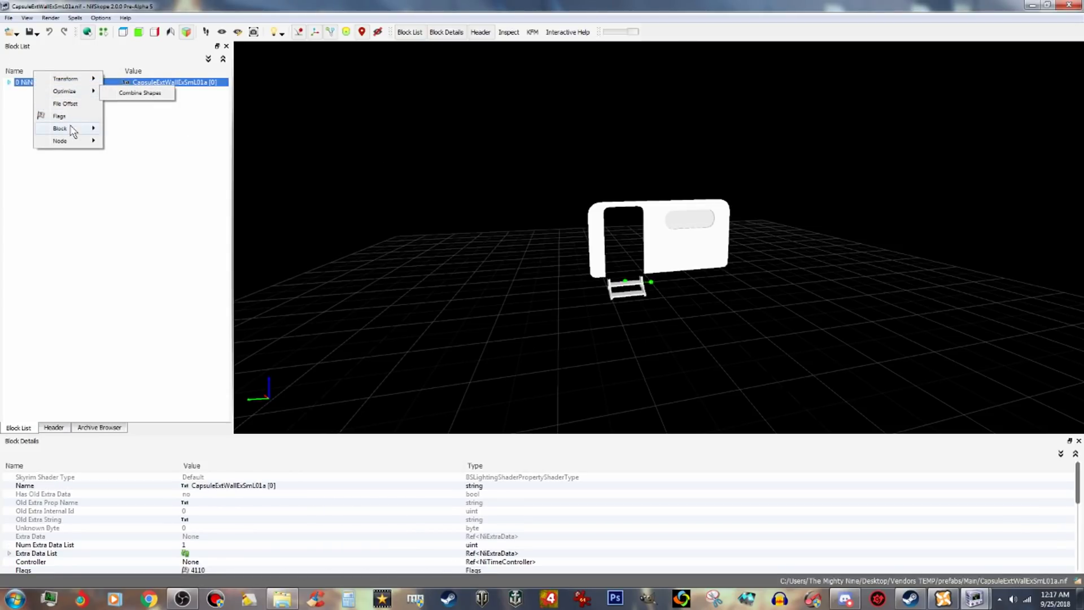
mouse_move(73, 131)
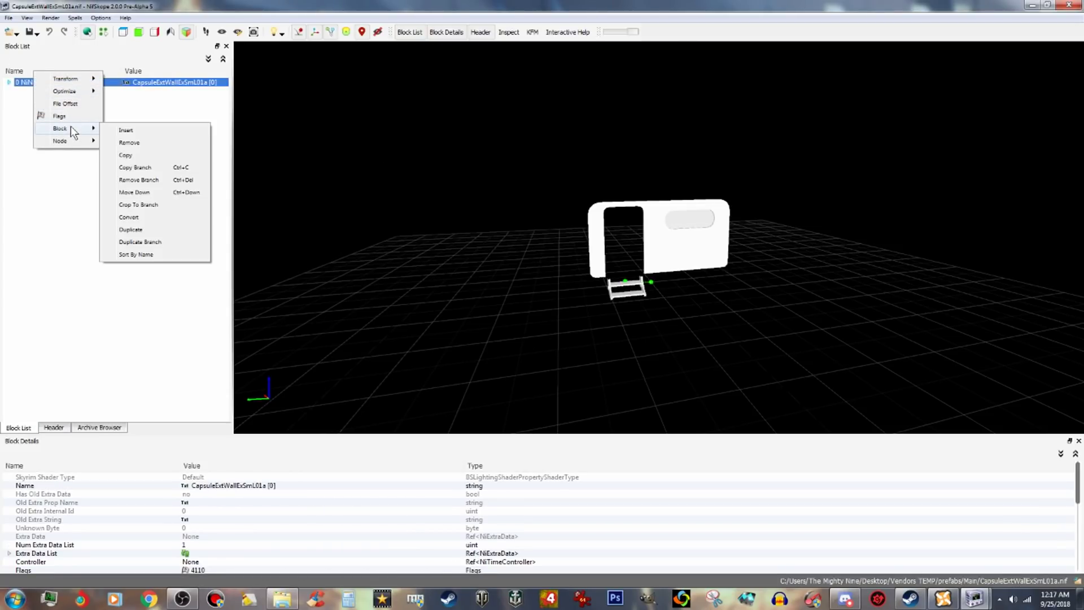
left_click(148, 171)
left_click(975, 598)
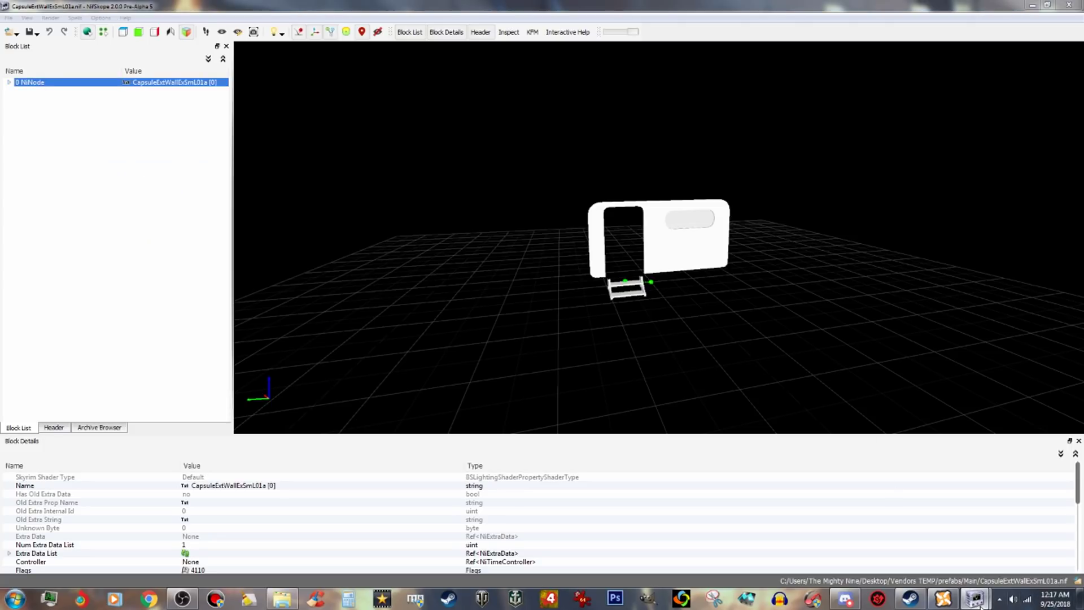
left_click(898, 542)
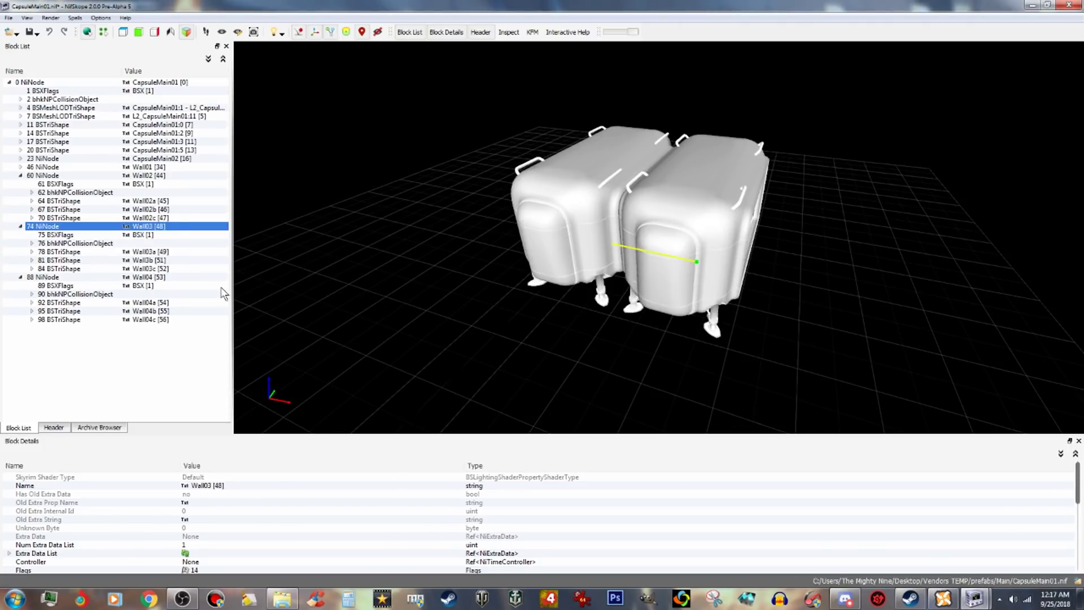
Paste the copied doorway wall branch onto the CapsuleMain01 root node and inspect the capsule's open side.
left_click(34, 82)
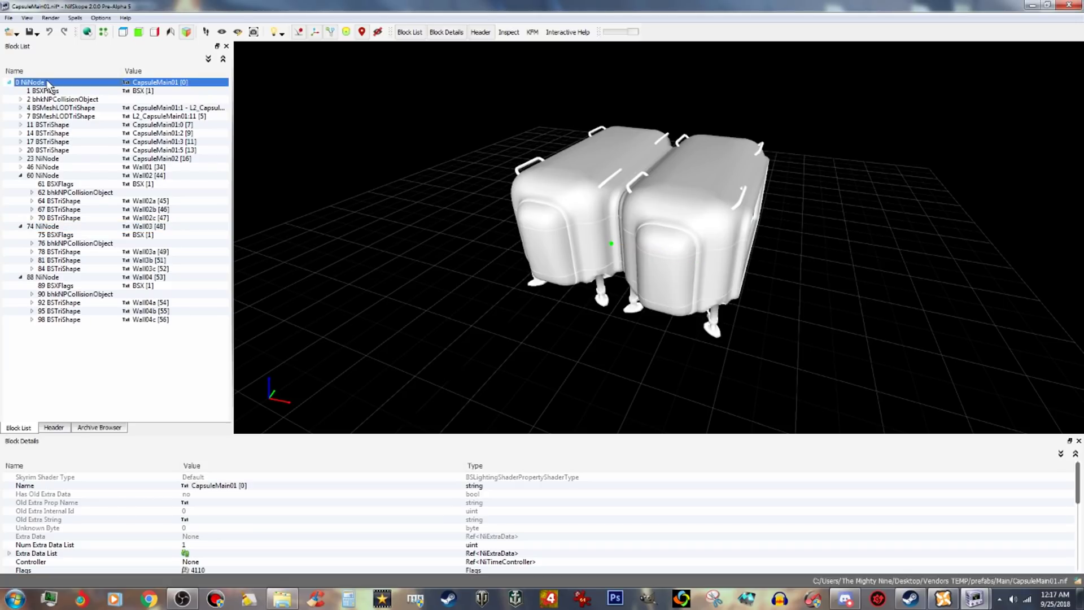
right_click(49, 82)
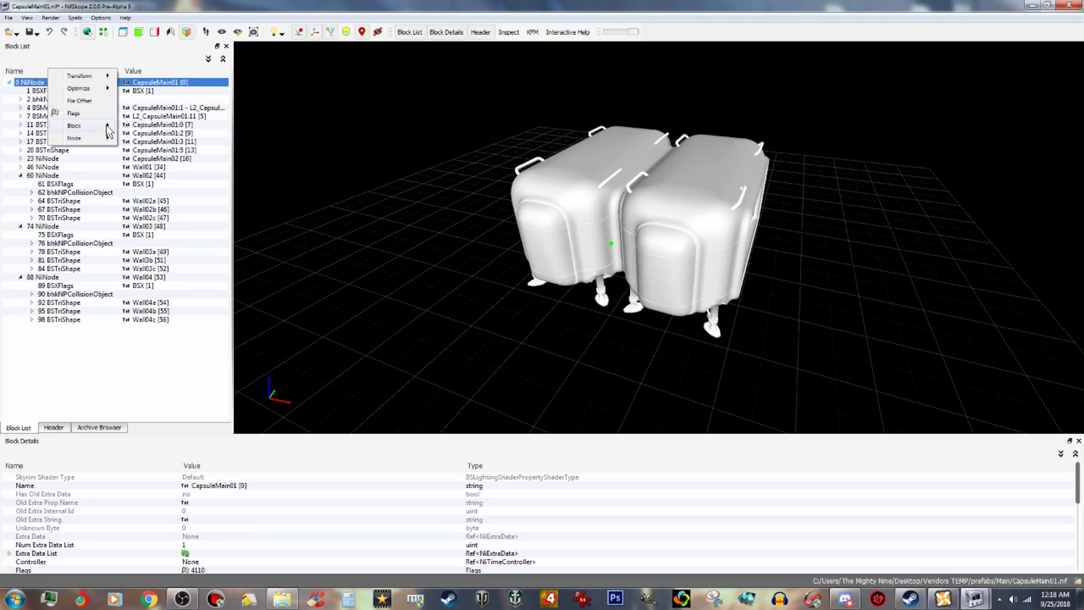
mouse_move(85, 125)
left_click(161, 177)
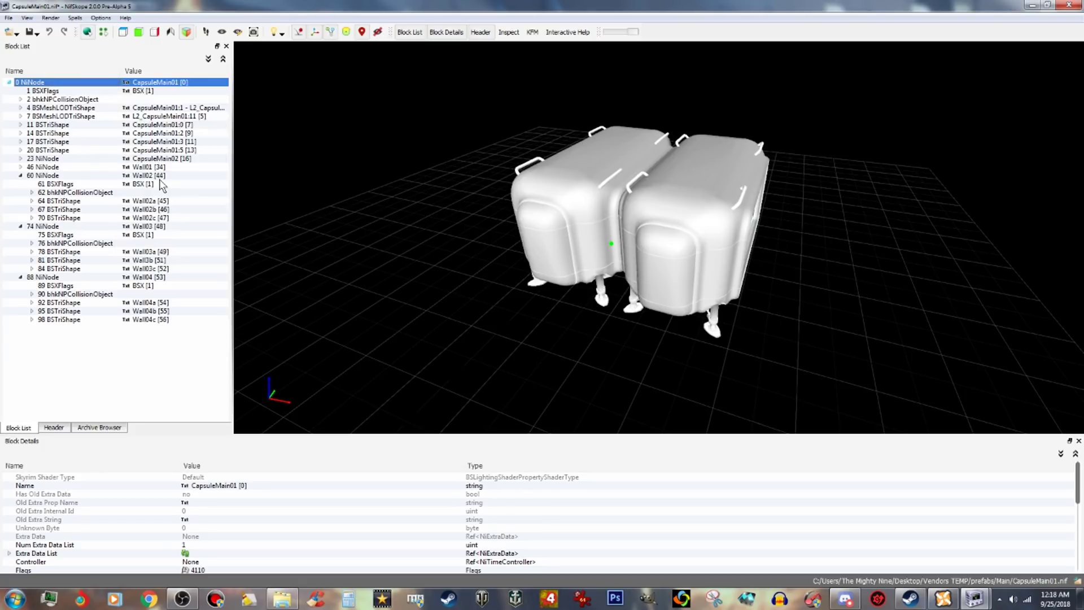
scroll(469, 269, "up", 5)
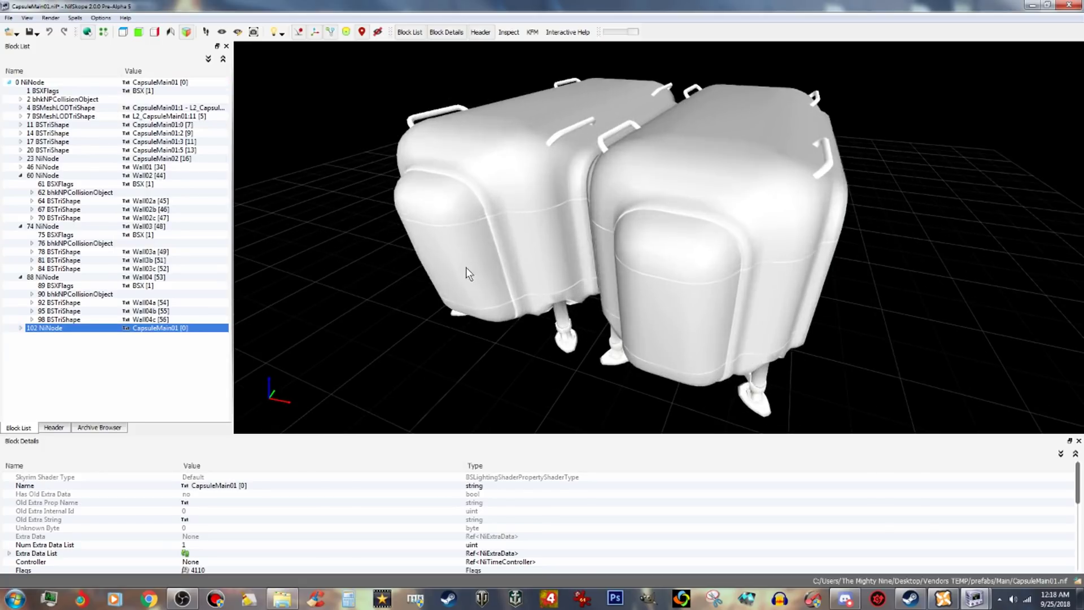
left_click_drag(500, 283, 441, 297)
scroll(643, 255, "up", 5)
scroll(641, 274, "down", 5)
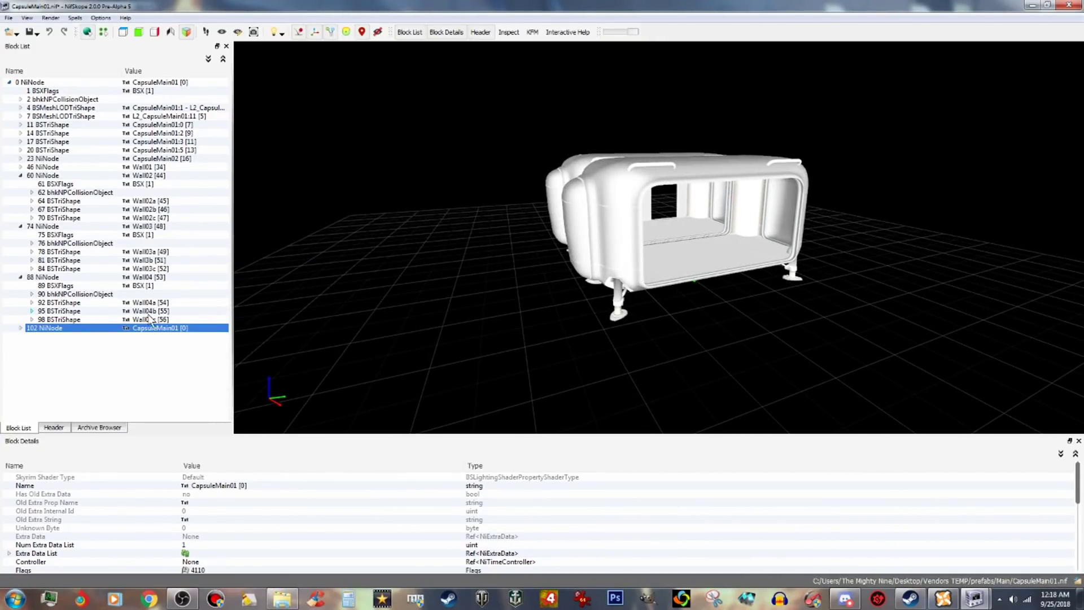
Rename the newly pasted wall node as Door01 through its transform settings and accept.
right_click(149, 337)
mouse_move(188, 327)
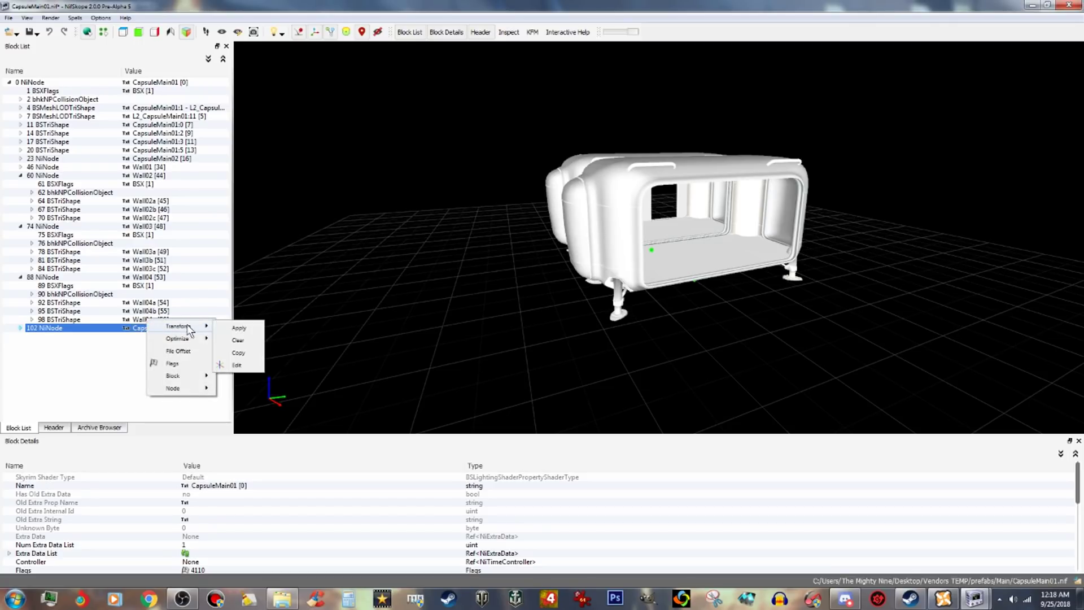
left_click(237, 365)
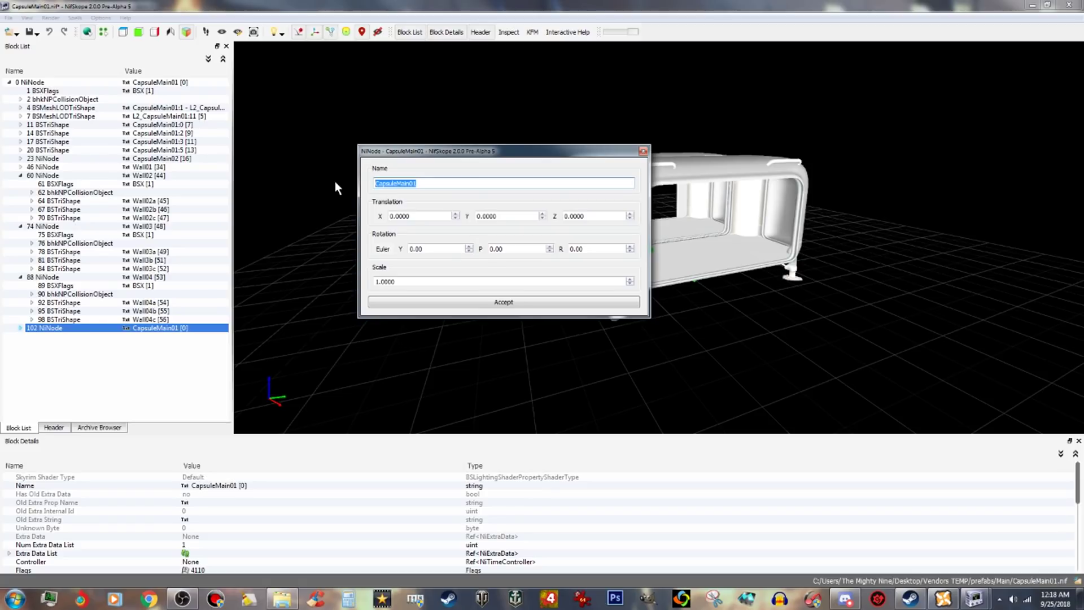
type("Door01")
left_click(461, 302)
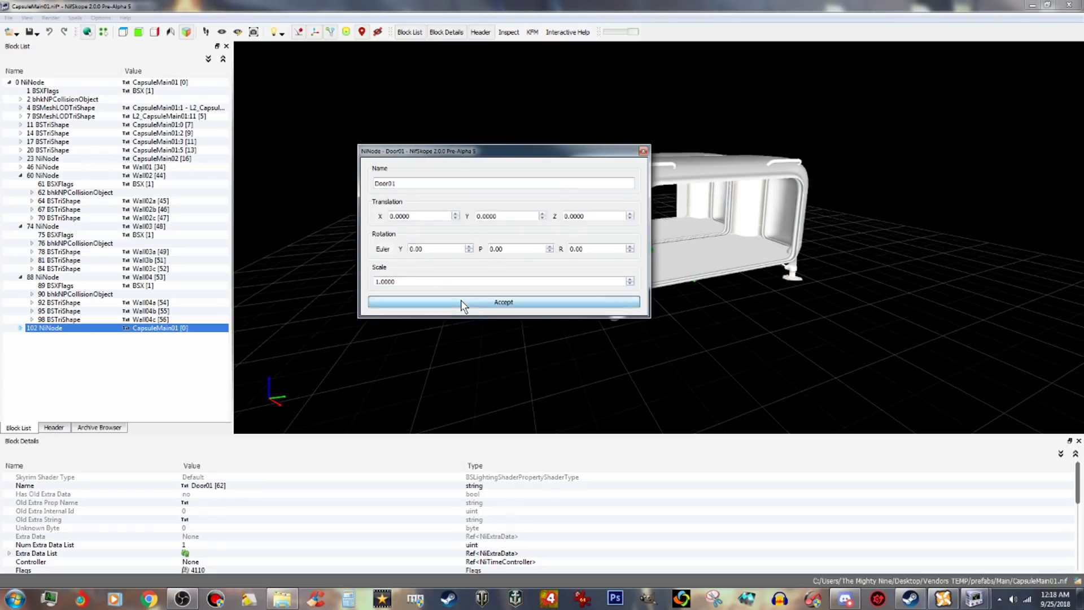
Expand the Door01 node and rename its child NiNode as Door01a, leaving the translation values unmodified.
left_click(20, 328)
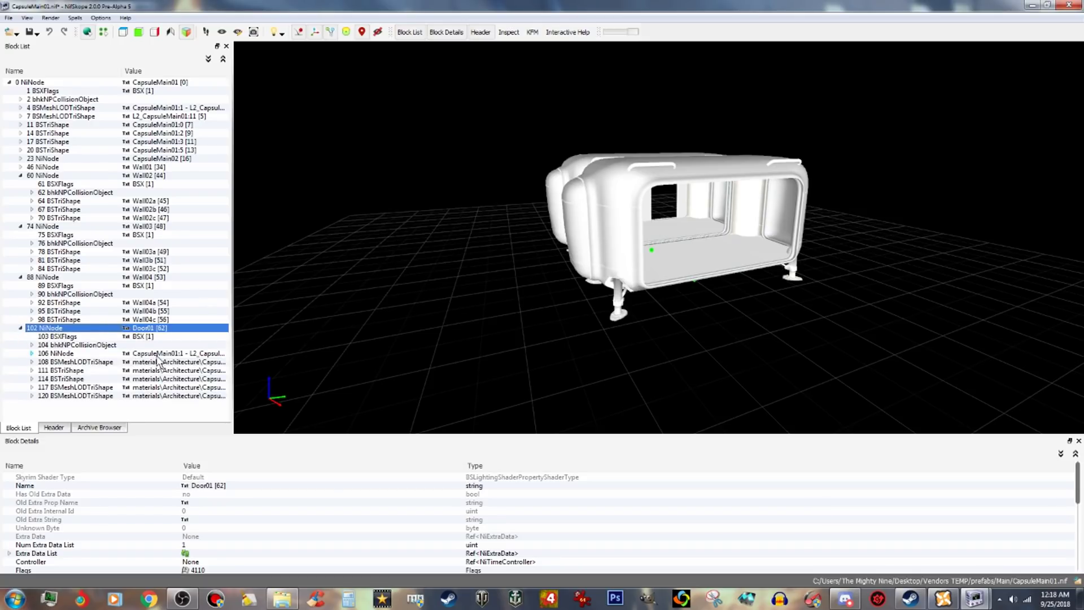
left_click(57, 353)
right_click(157, 353)
mouse_move(199, 352)
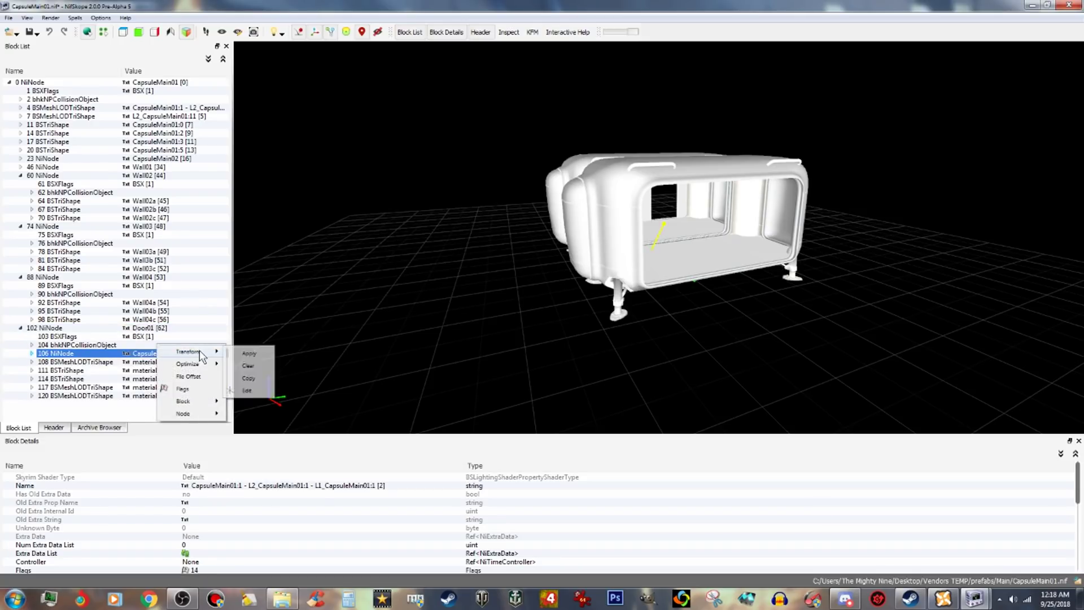
left_click(246, 390)
left_click_drag(552, 184, 340, 169)
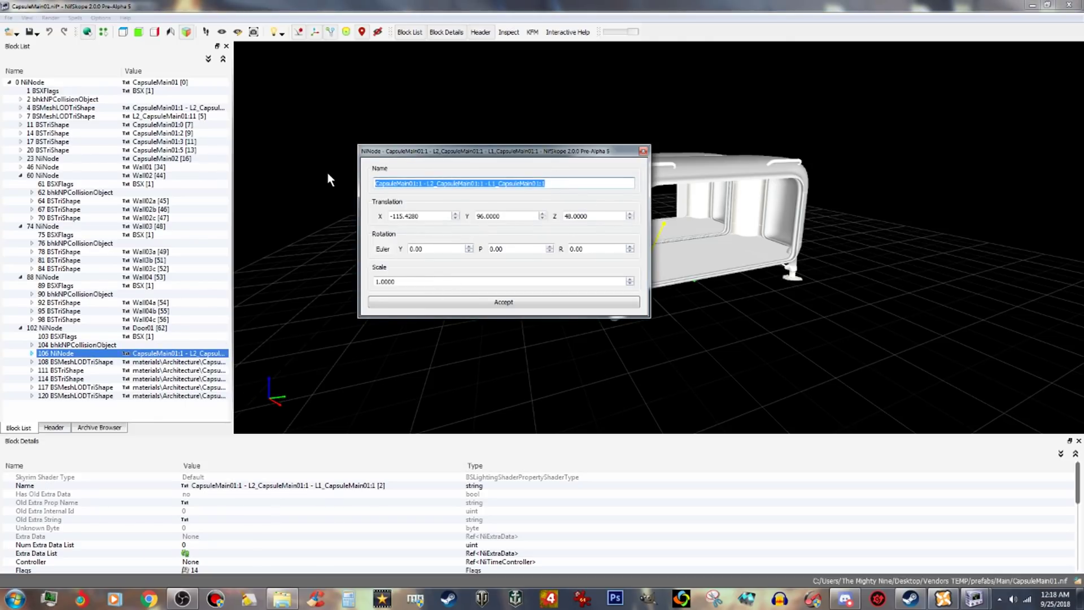
type("Door01a")
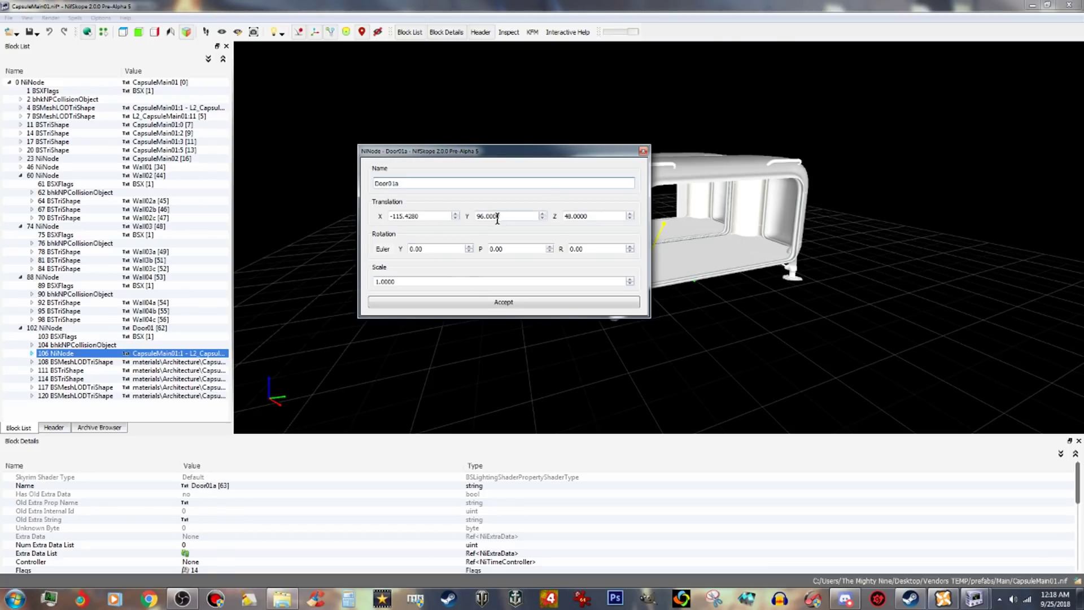
left_click(493, 303)
Rename the first BSMeshLODTriShape under Door01, the one named after CapDetailSheet01.BGSM, as Door01b.
left_click(171, 362)
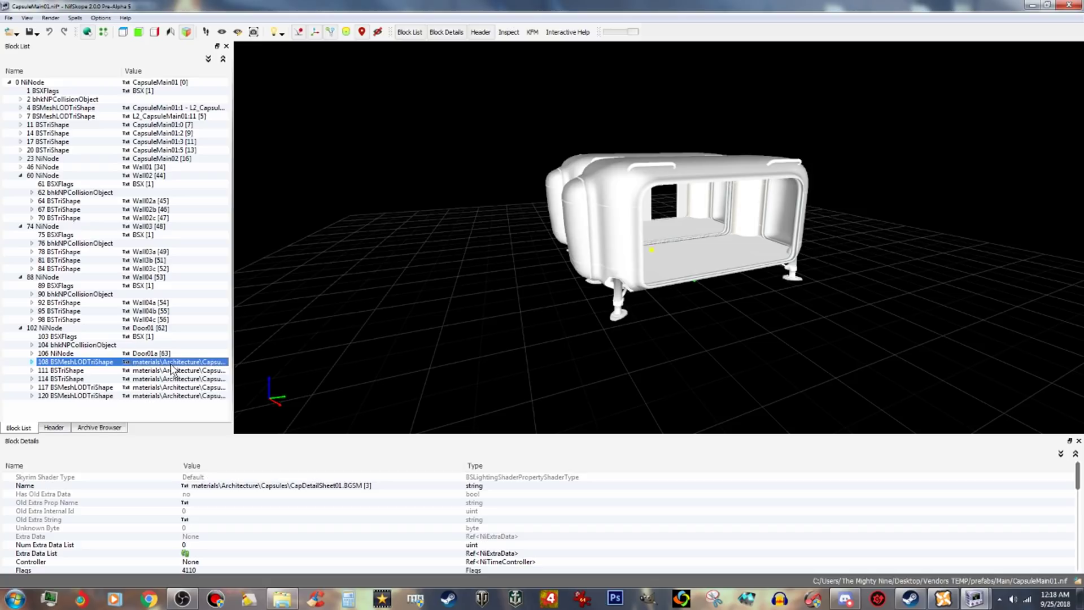
right_click(172, 358)
mouse_move(223, 362)
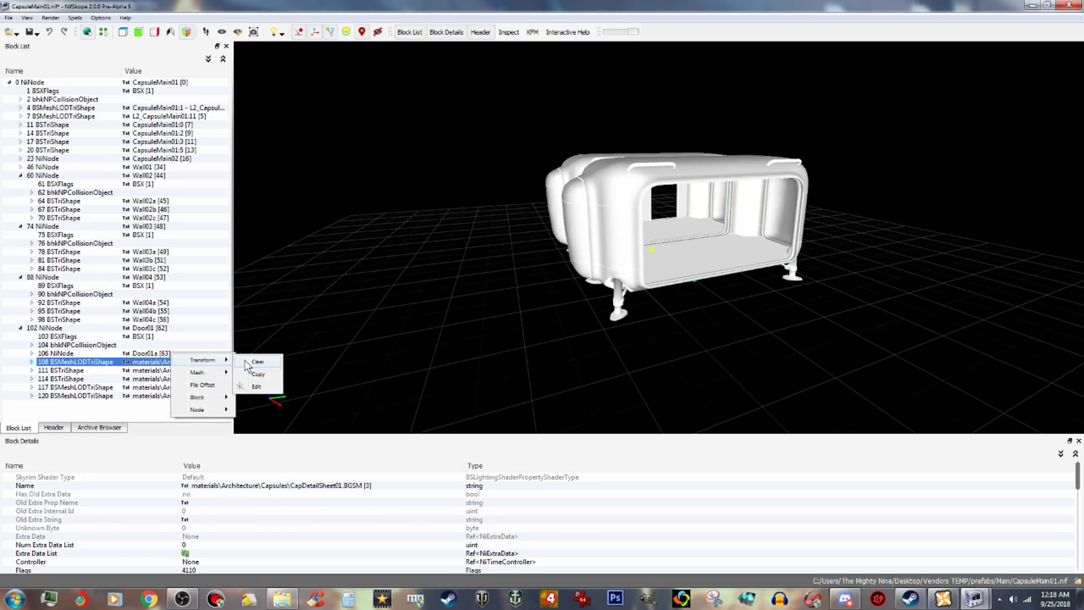
left_click(257, 386)
left_click_drag(536, 184, 318, 176)
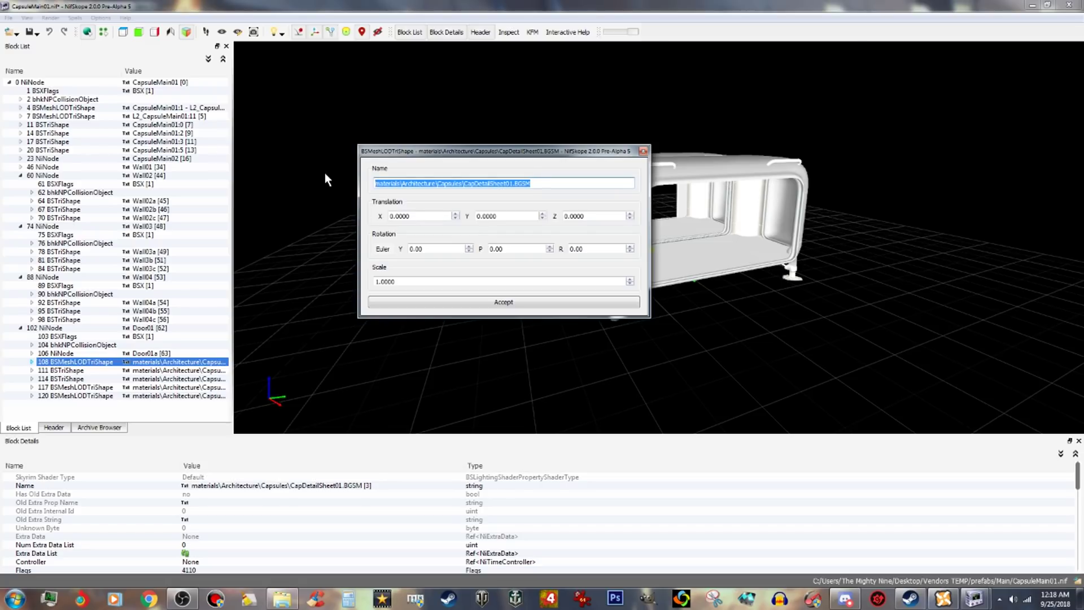
type("Door01b")
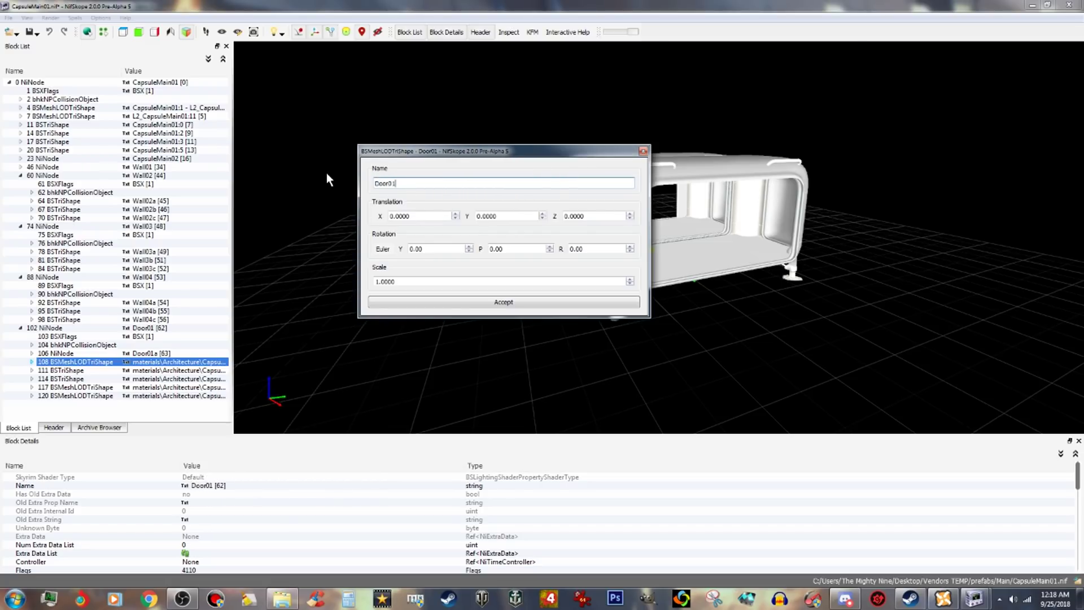
left_click(463, 303)
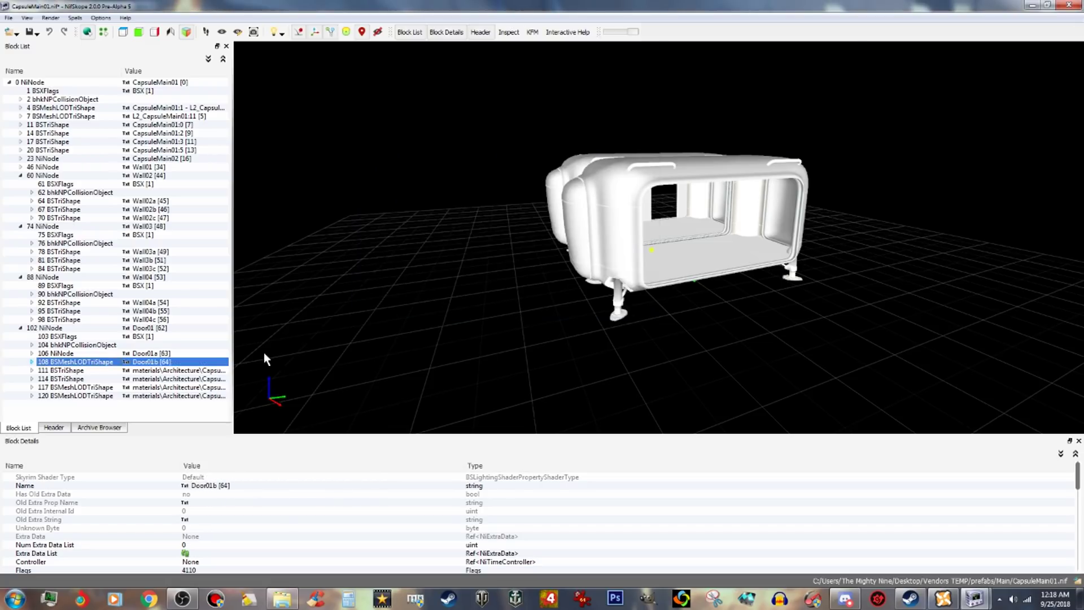
Rename the BSTriShape under Door01 that is named after CapDetailSheet8Bit01.BGSM as Door01c.
right_click(201, 372)
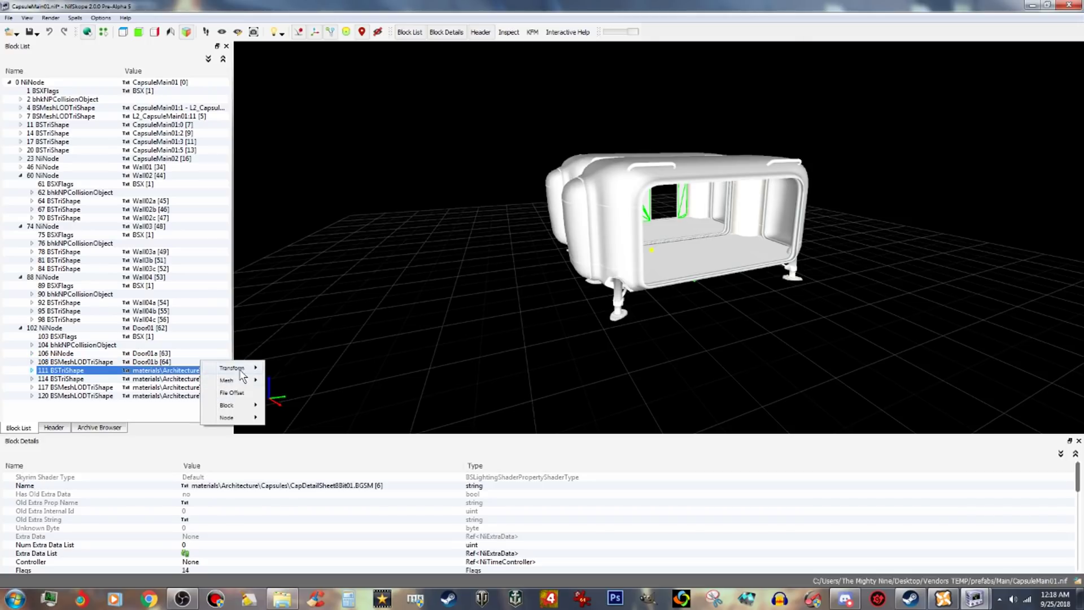
mouse_move(248, 368)
left_click(300, 397)
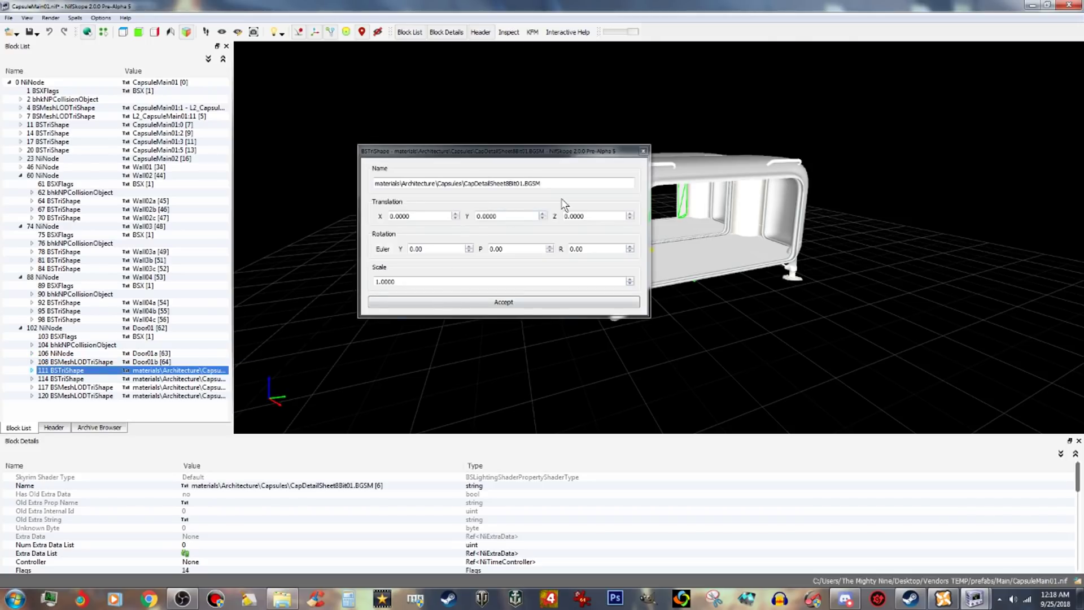
left_click_drag(557, 183, 324, 184)
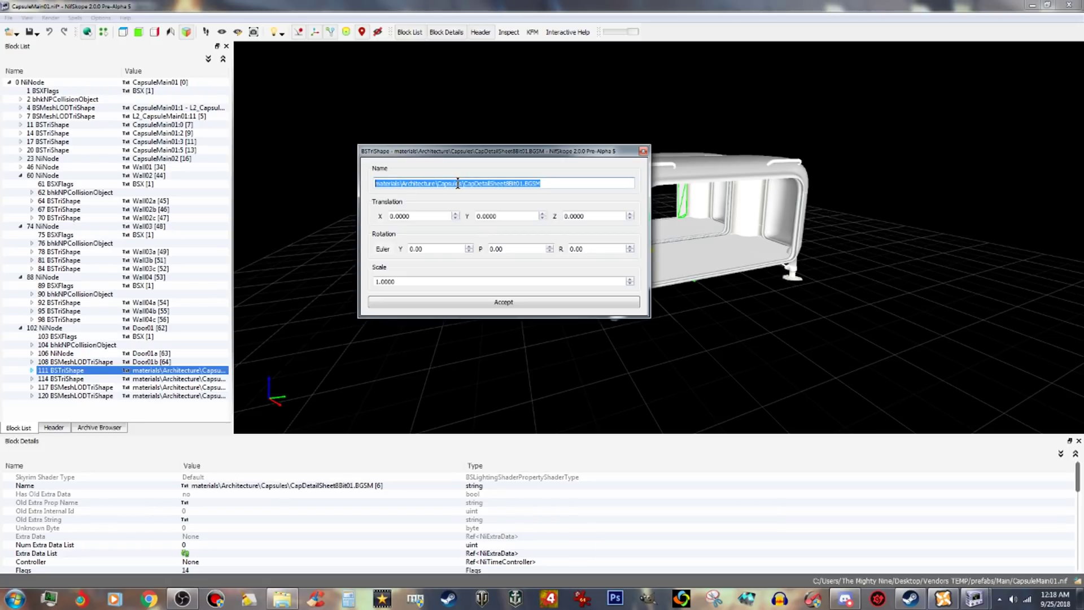
type("Door")
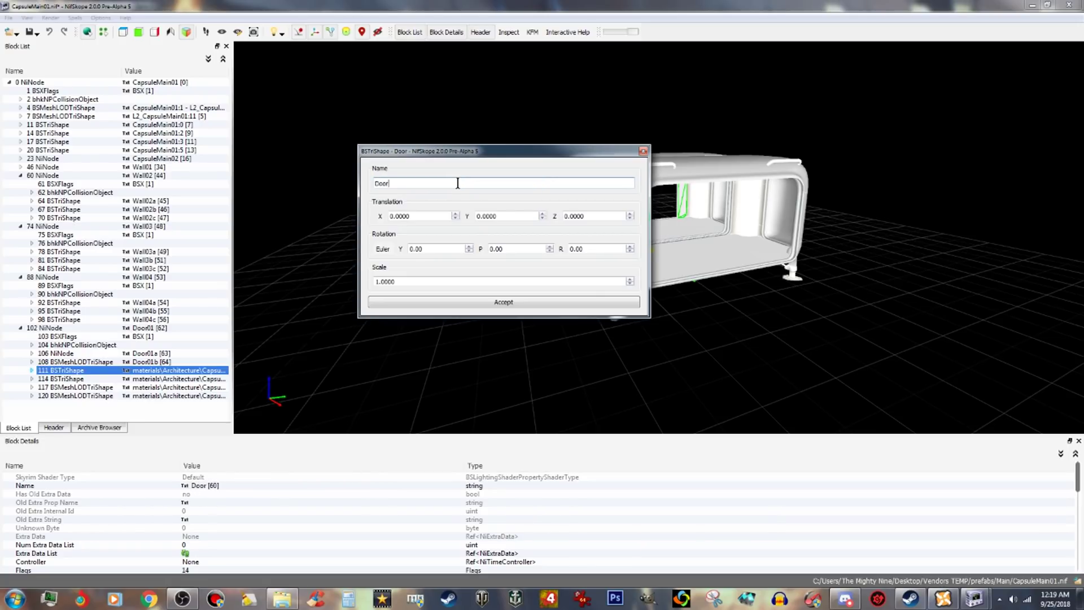
type("01c")
left_click(527, 303)
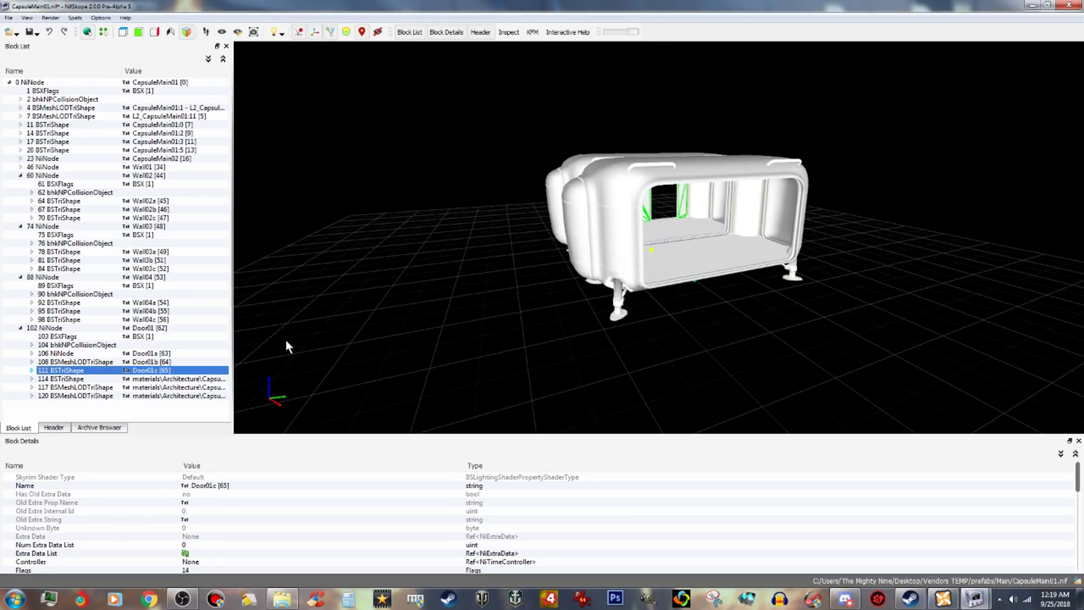
Rename the BSTriShape under Door01 that is named after CapMetalFlat01.BGSM as Door01d.
right_click(195, 379)
mouse_move(226, 379)
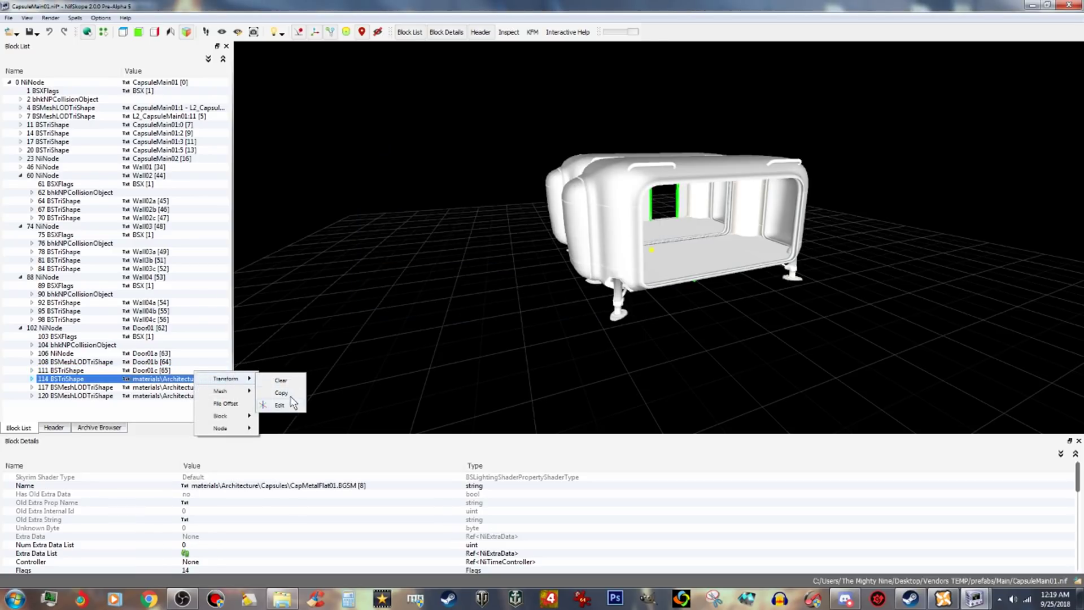
left_click(294, 398)
left_click_drag(538, 183, 308, 181)
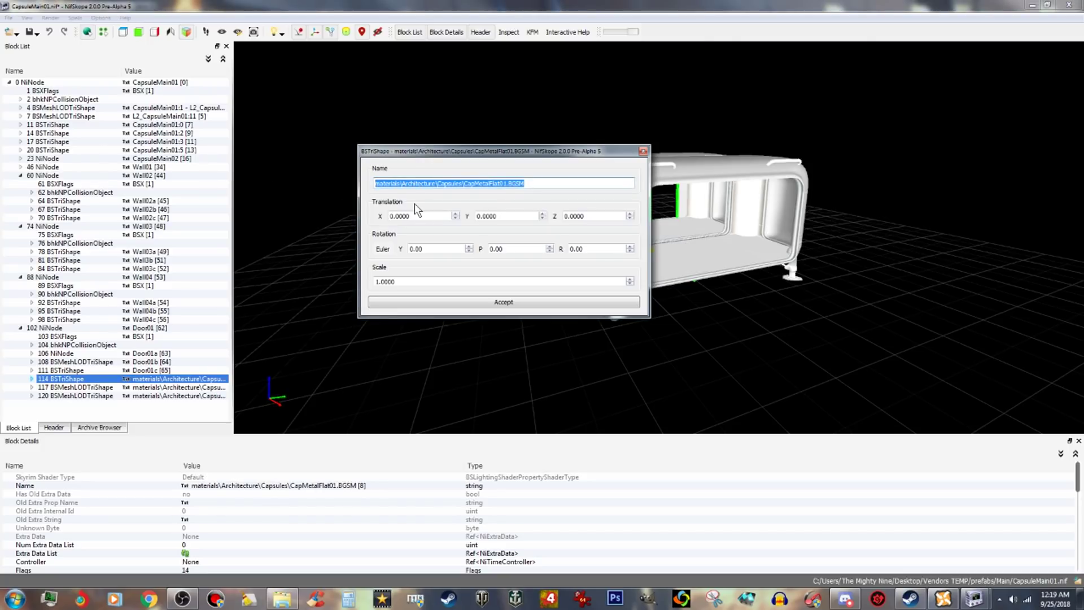
type("Door0")
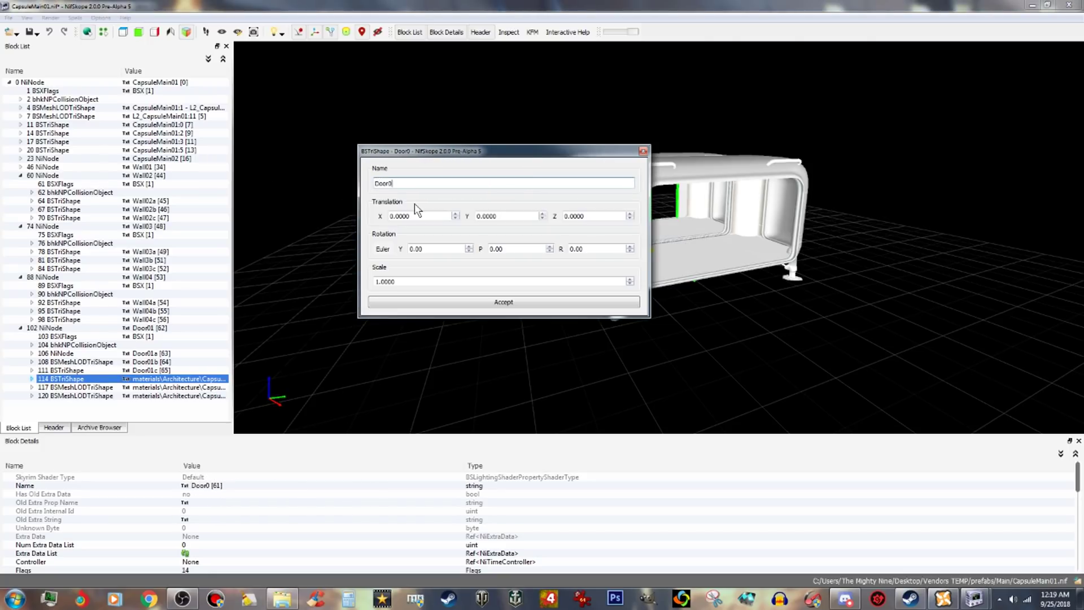
type("1d")
left_click(458, 301)
Rename the BSMeshLODTriShape under Door01 that is named after CapMetalPanels01.BGSM as Door01e.
right_click(201, 387)
mouse_move(231, 382)
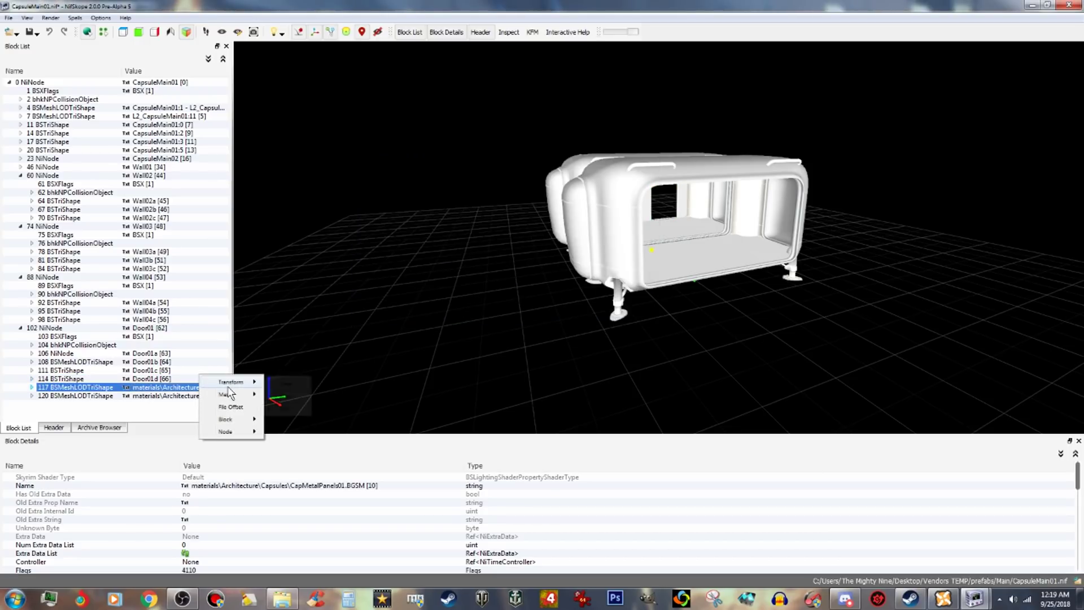
left_click(287, 409)
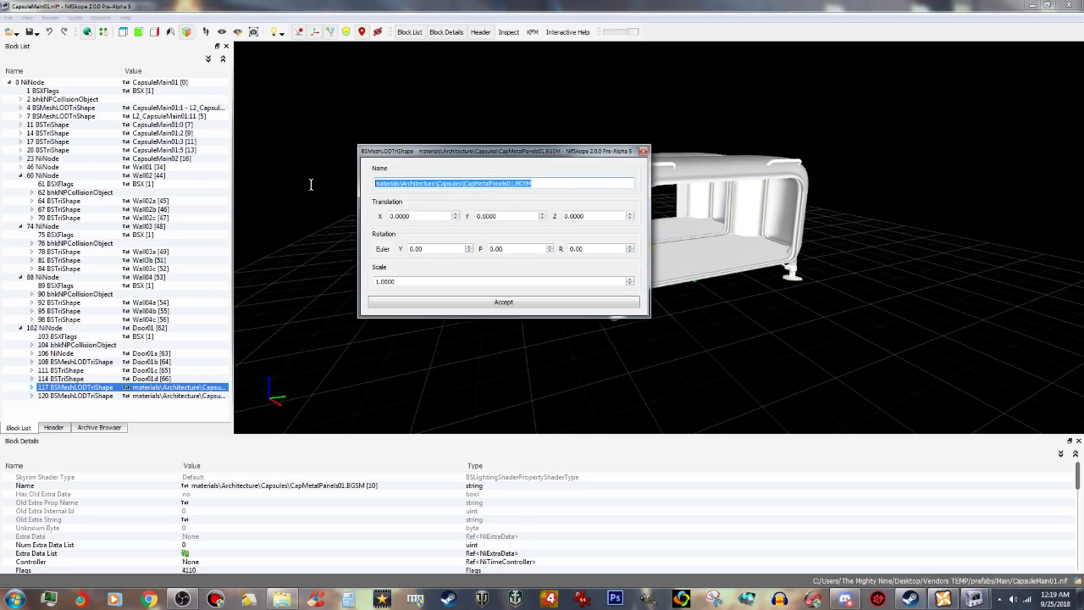
type("Do")
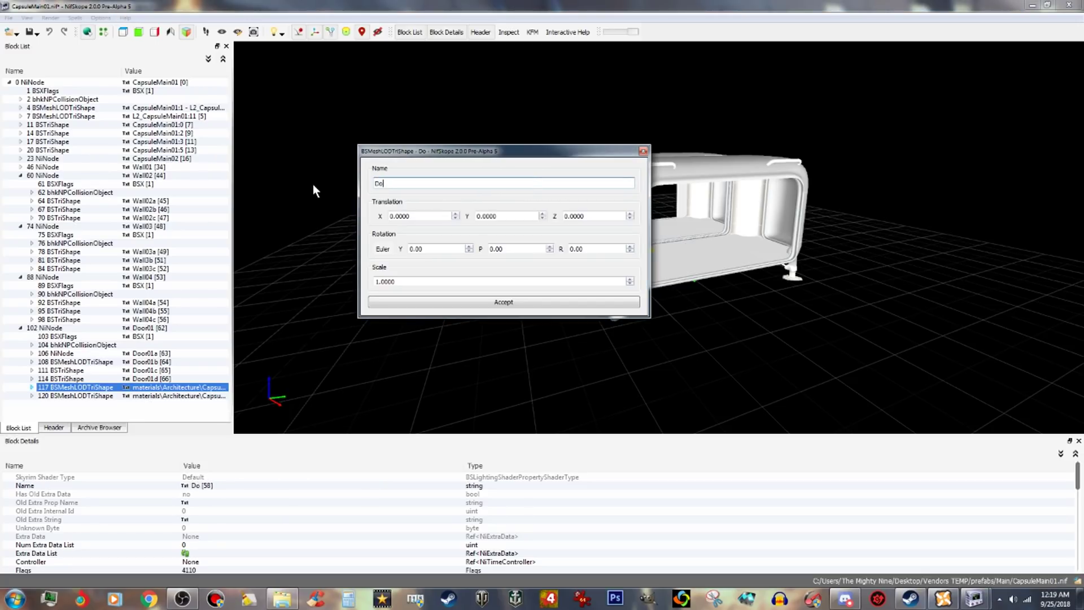
type("or01e")
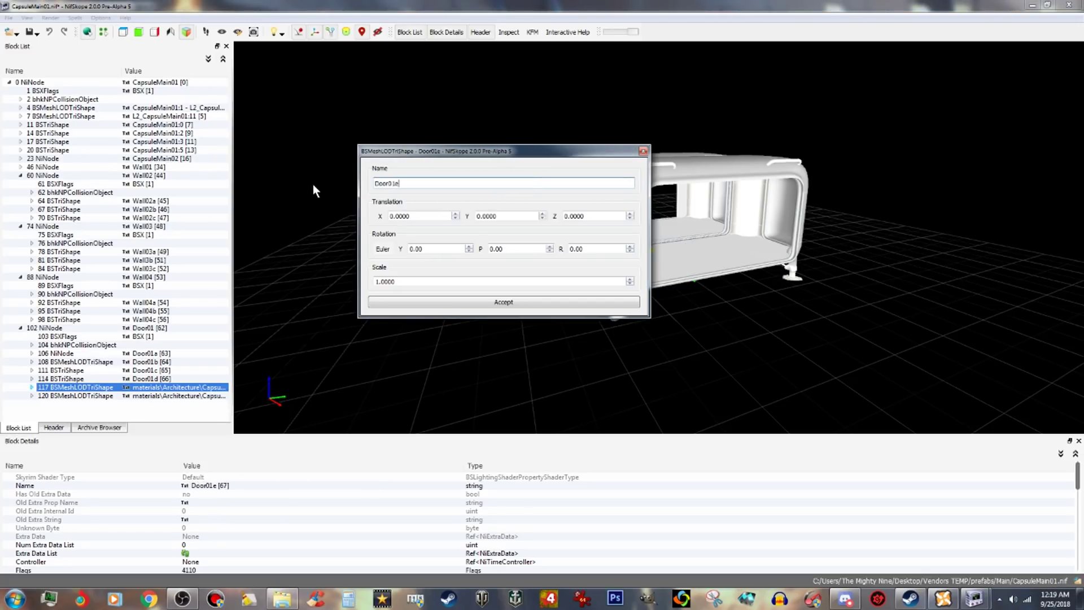
left_click(421, 305)
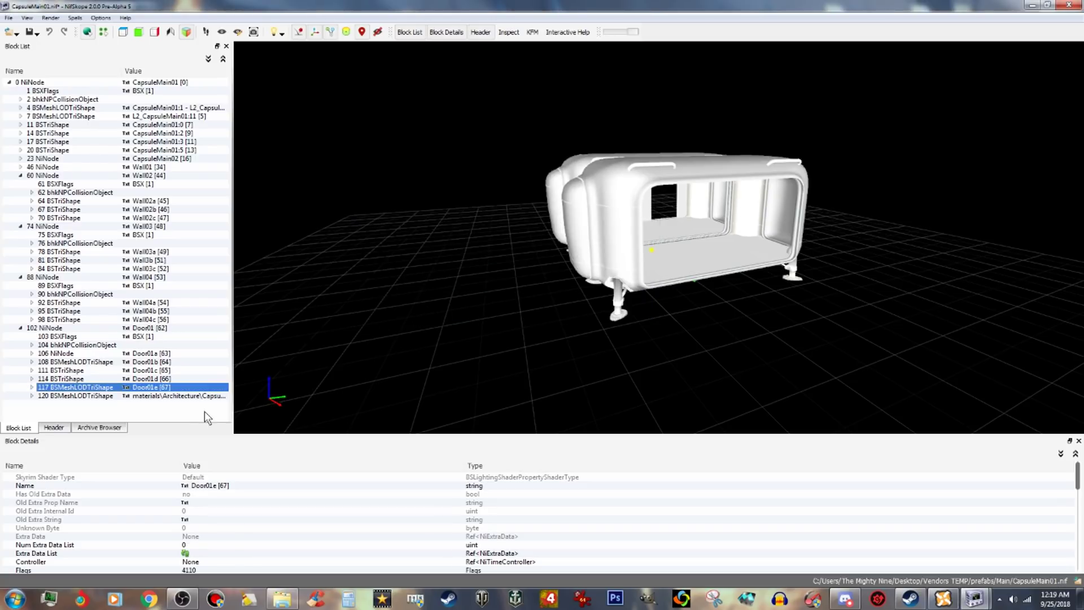
Rename the BSMeshLODTriShape under Door01 that is named after CapMetalFlat02.BGSM as Door01f.
left_click(160, 396)
right_click(160, 398)
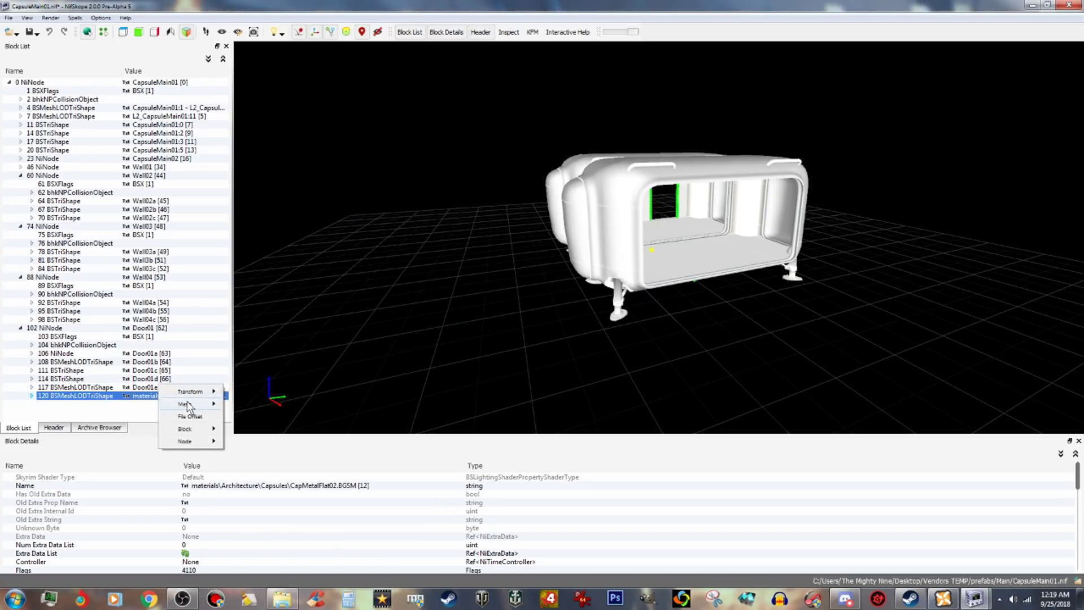
left_click(243, 395)
left_click_drag(525, 182, 315, 169)
type("Door01")
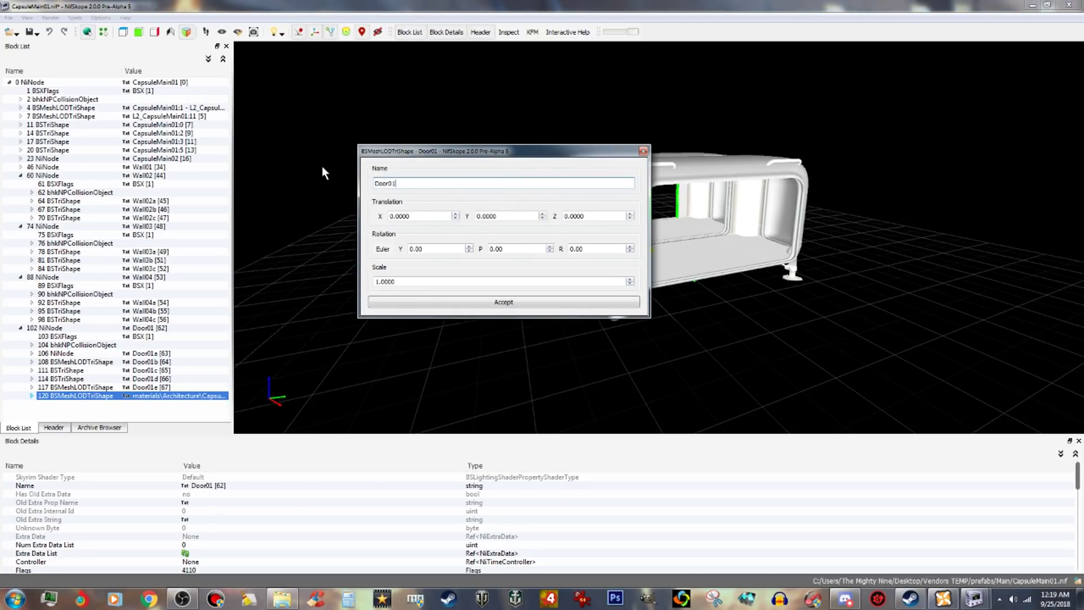
type("f")
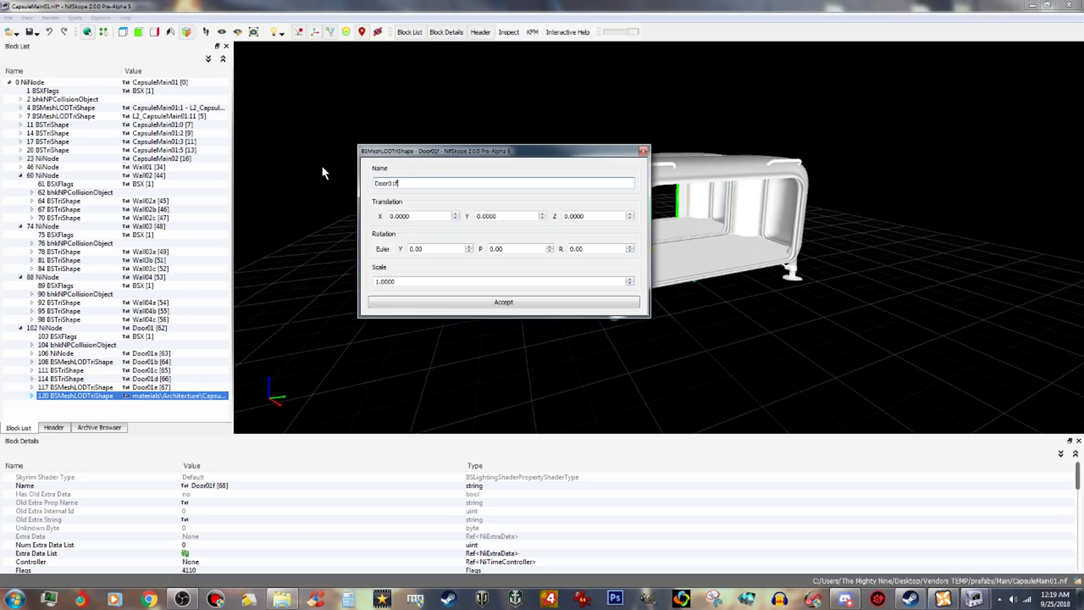
left_click(458, 303)
Examine the Door01a node's collision object and the shader property under Door01b, checking which mesh part each block belongs to.
left_click_drag(539, 269, 679, 290)
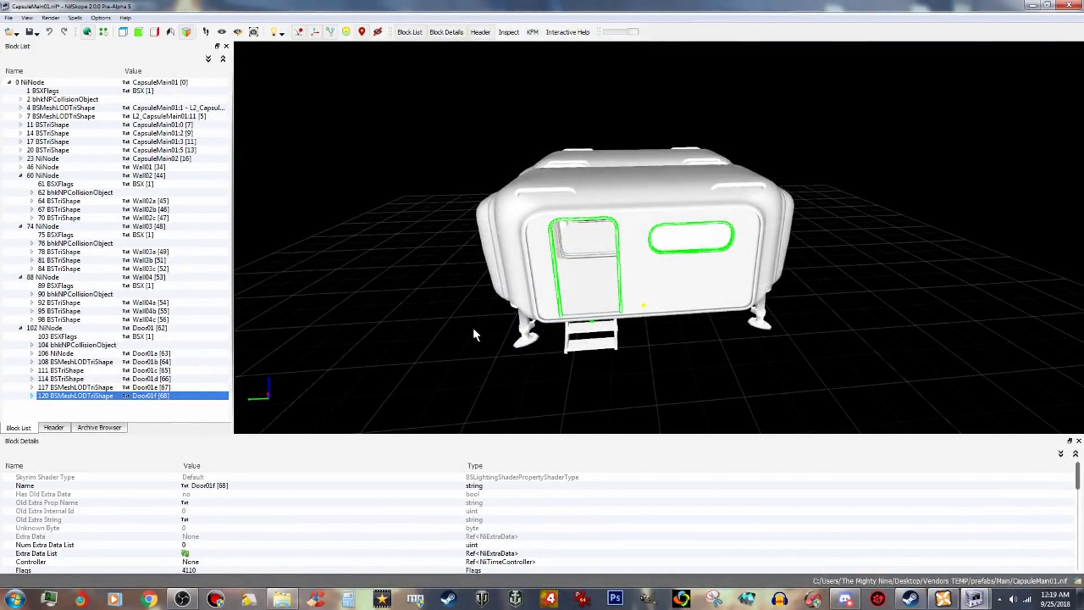
left_click(31, 353)
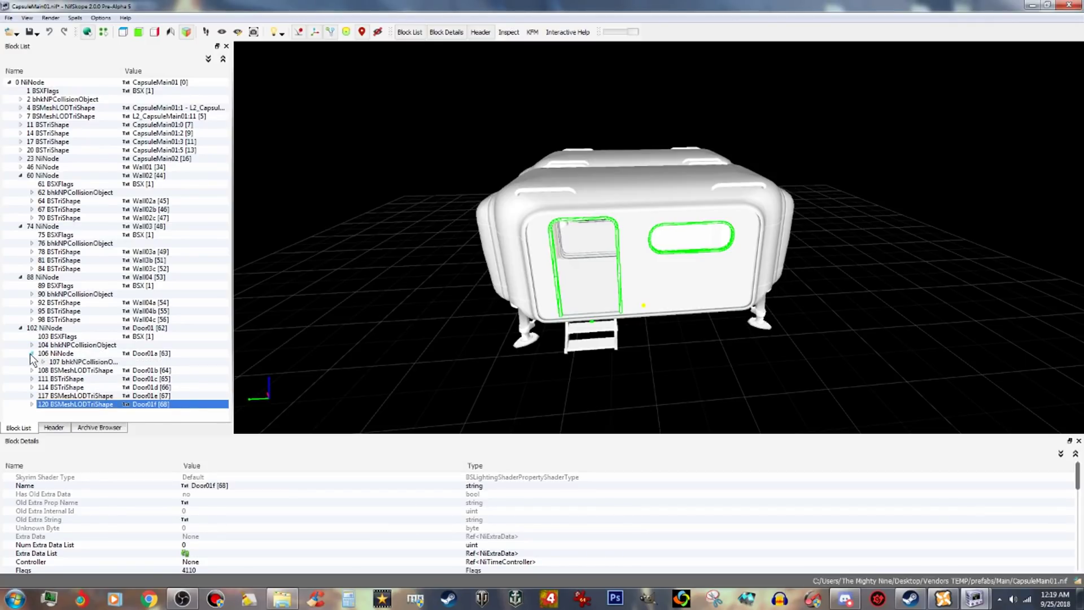
left_click(92, 366)
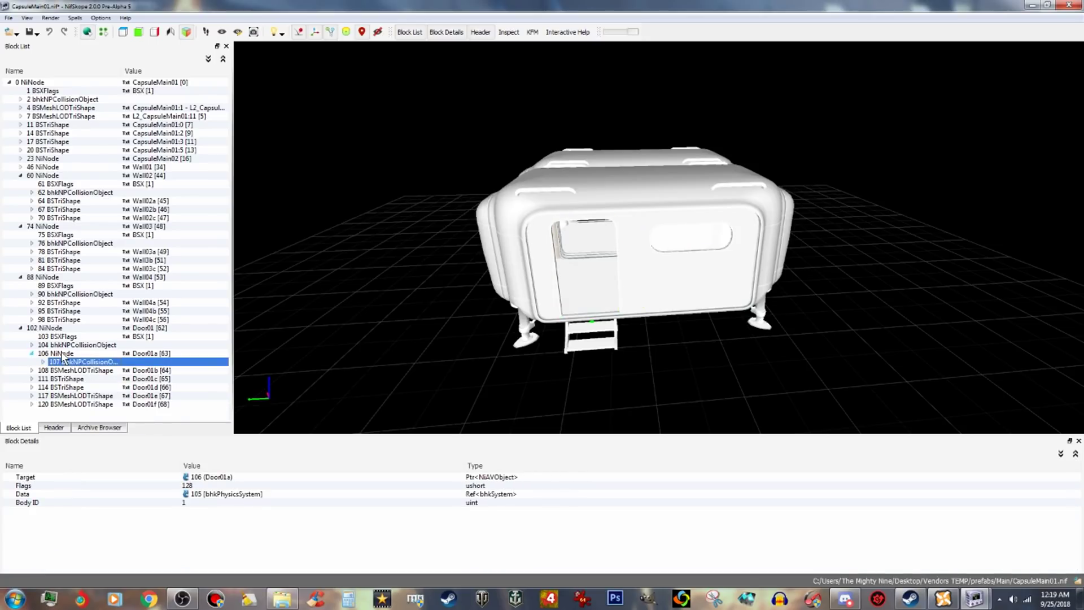
left_click(67, 354)
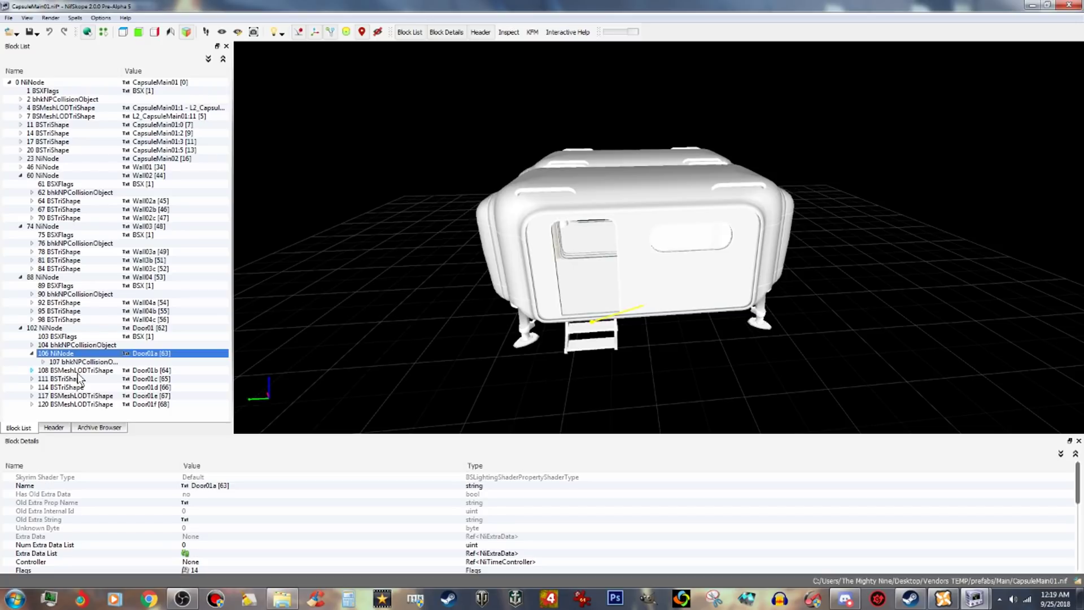
left_click(72, 370)
left_click(31, 371)
left_click(85, 379)
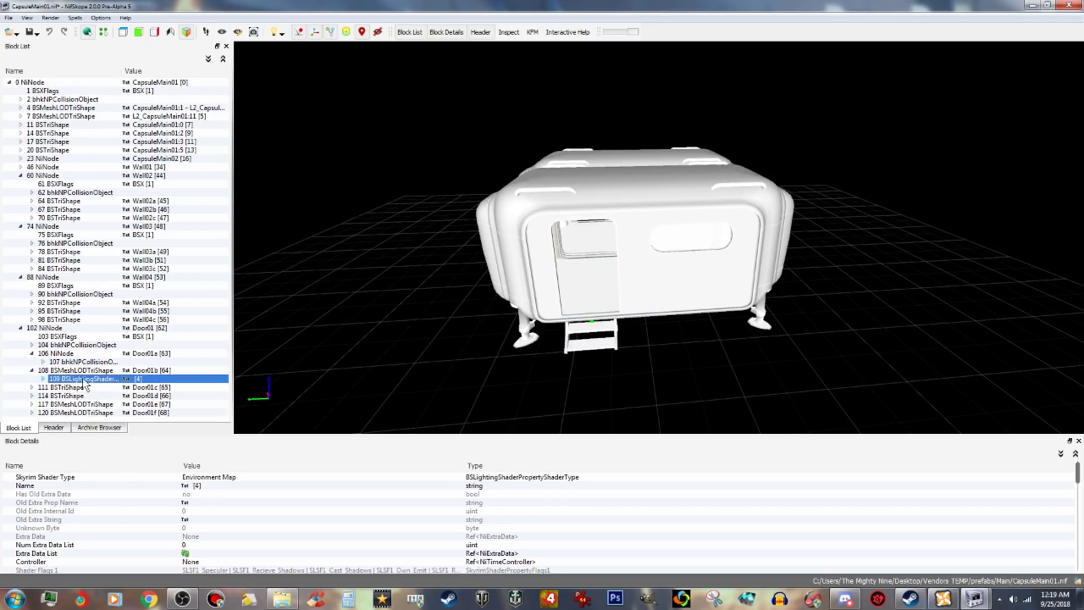
left_click(80, 371)
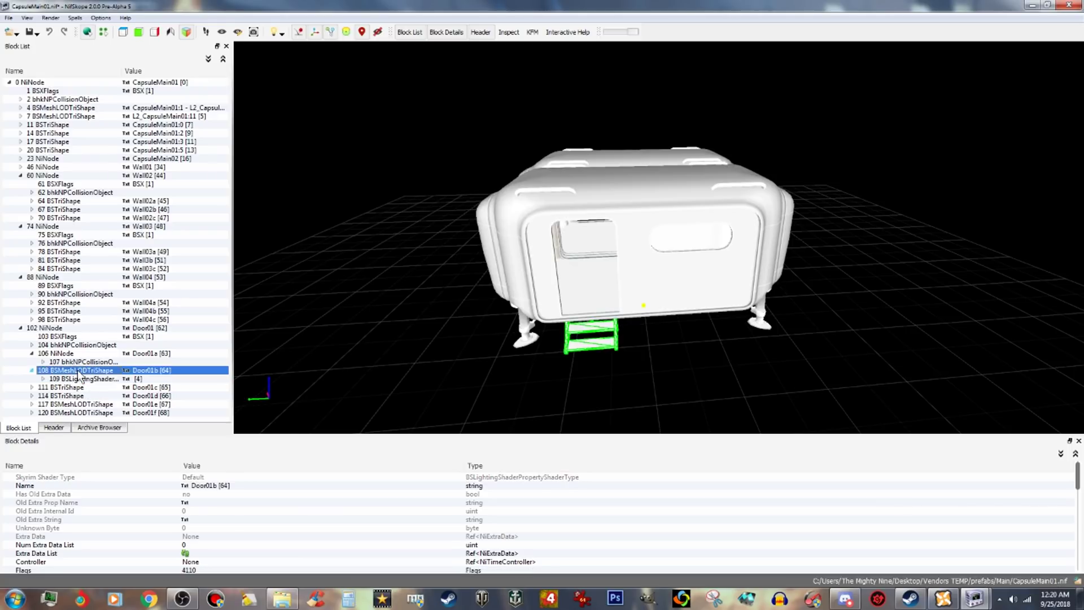
left_click(105, 379)
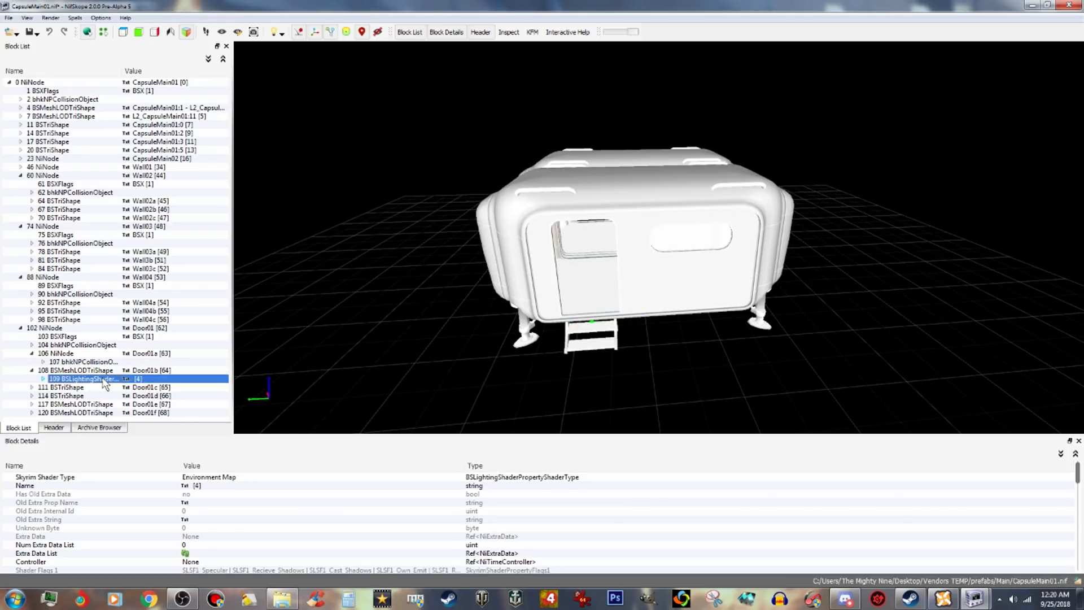
In the CapsuleExtWallExSmL01a.nif window, copy the material path ending in CapDetailSheet01.BGSM from the stair mesh's shader property name.
left_click(981, 605)
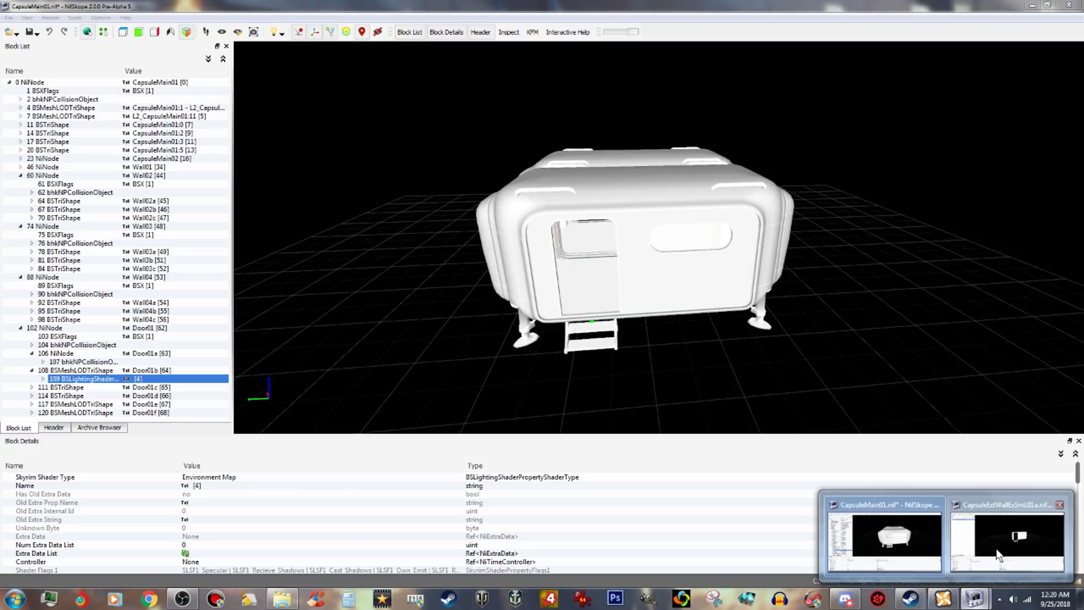
left_click(1008, 528)
scroll(656, 333, "up", 2)
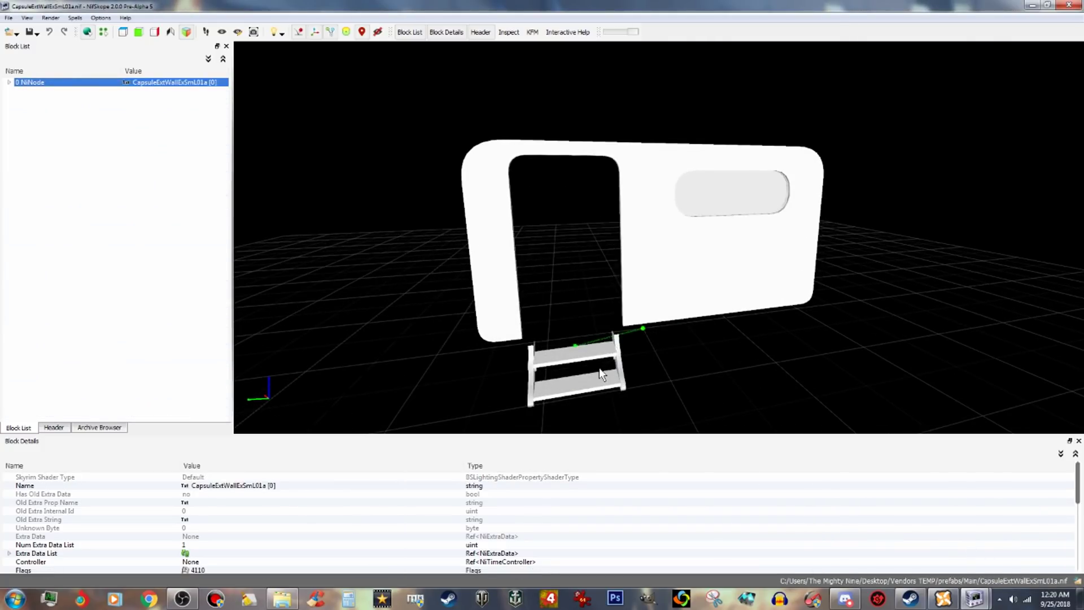
left_click(587, 359)
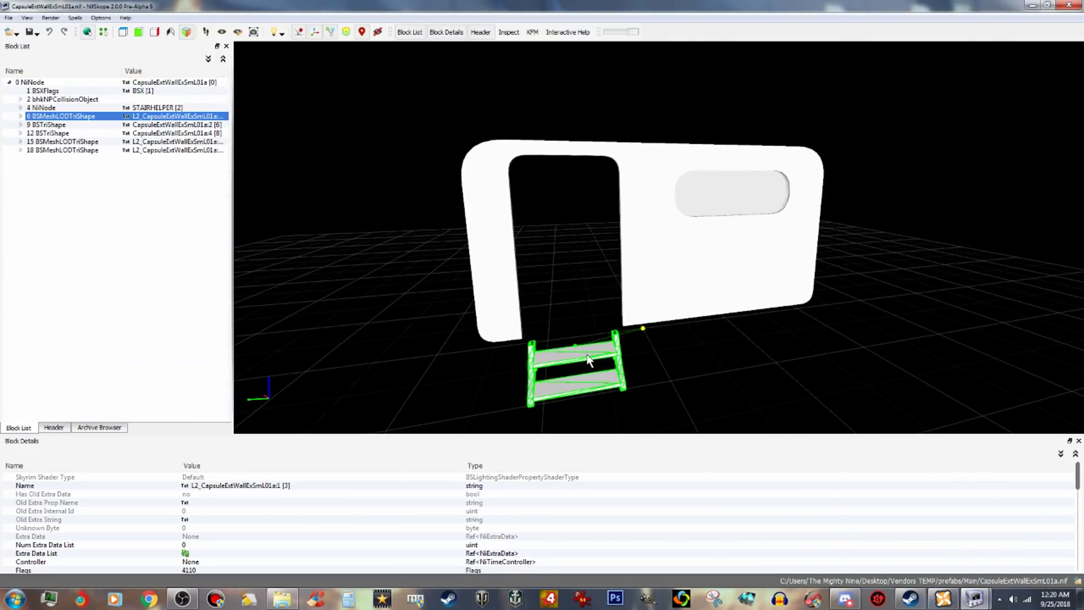
left_click(20, 116)
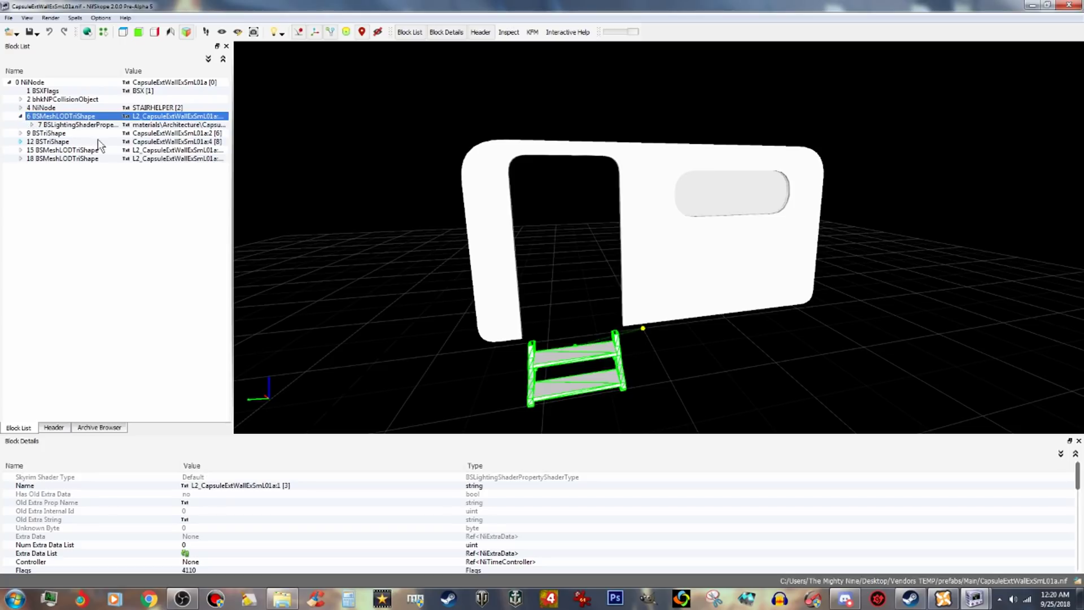
left_click(155, 125)
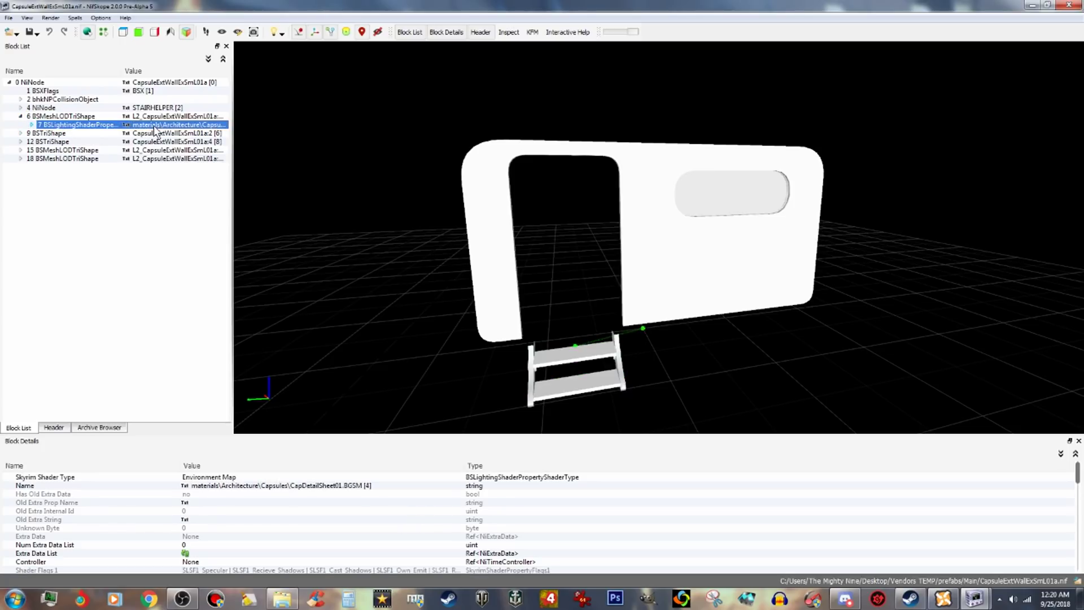
right_click(342, 487)
left_click(384, 490)
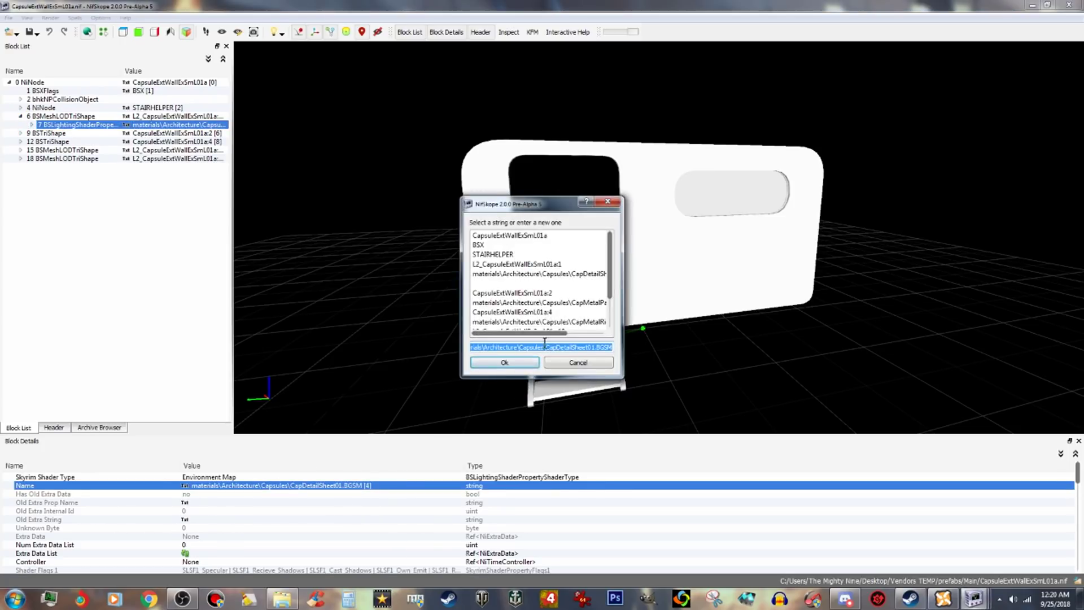
right_click(555, 345)
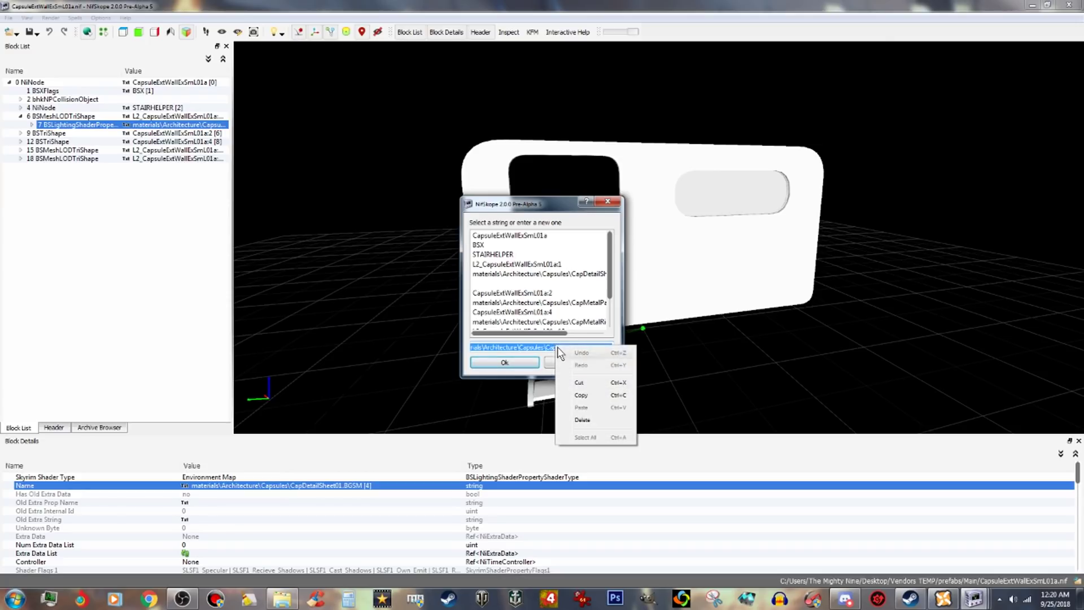
left_click(583, 398)
left_click(586, 367)
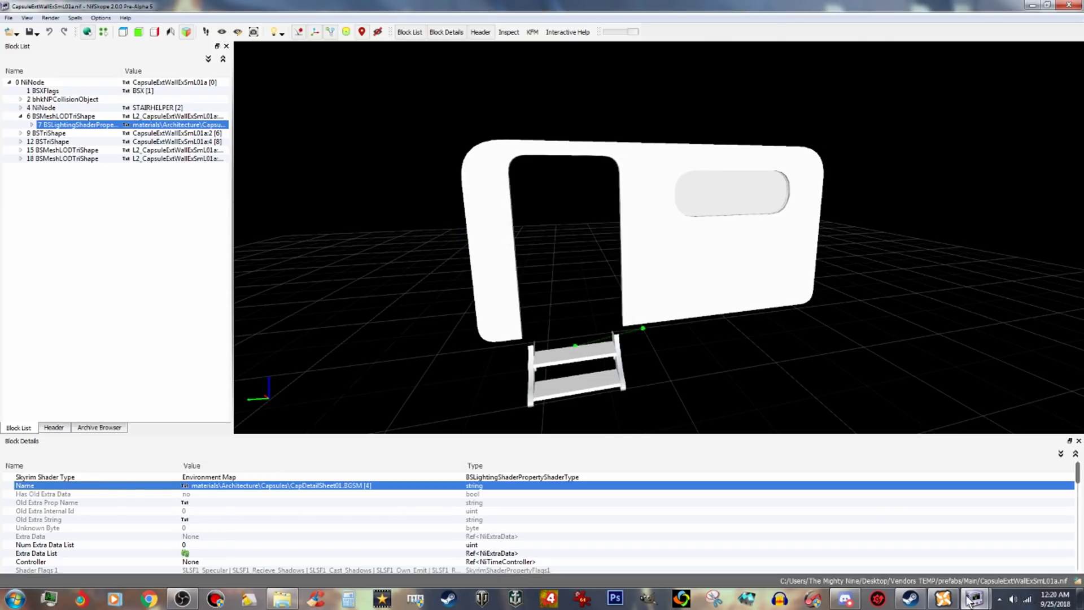
Back in CapsuleMain01.nif, set the name of Door01b's BSLightingShaderProperty to the copied path materials\Architecture\Capsules\CapDetailSheet01.BGSM.
mouse_move(975, 598)
left_click(903, 558)
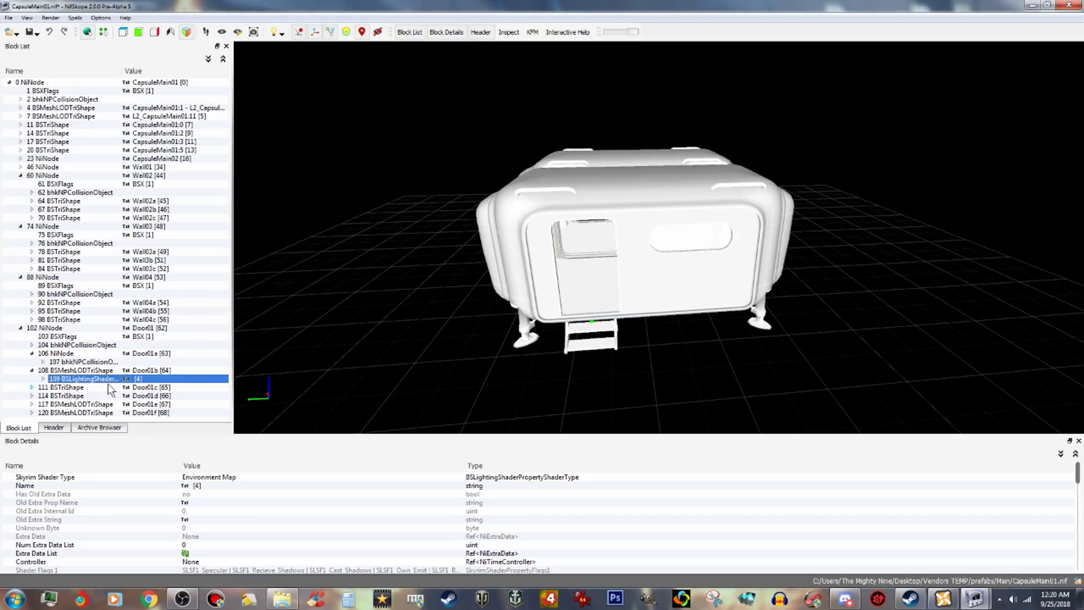
left_click(203, 487)
right_click(204, 494)
left_click(237, 502)
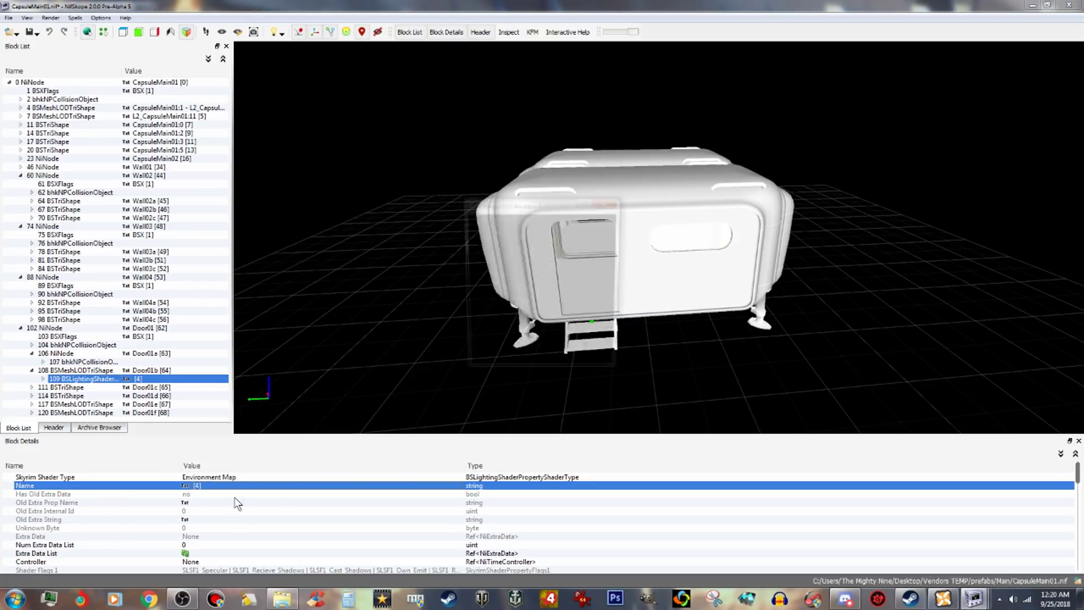
right_click(539, 345)
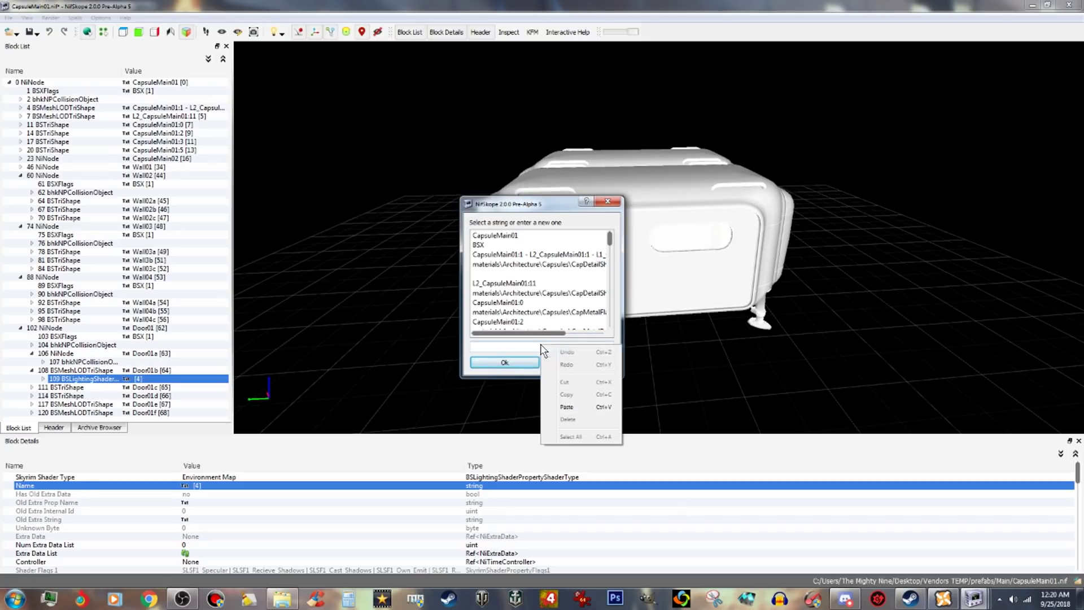
left_click(567, 405)
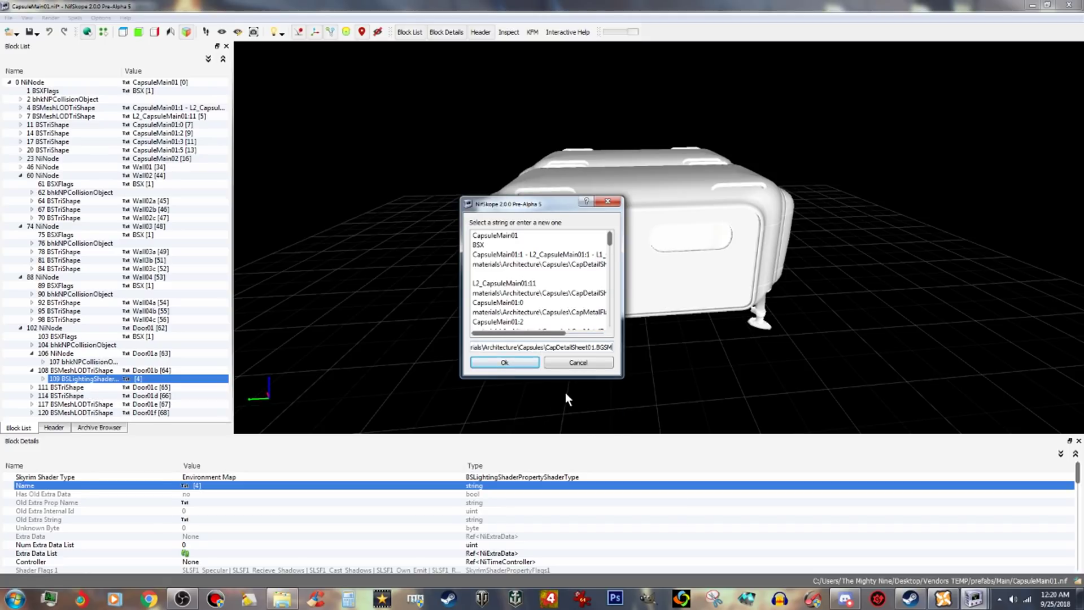
left_click(516, 361)
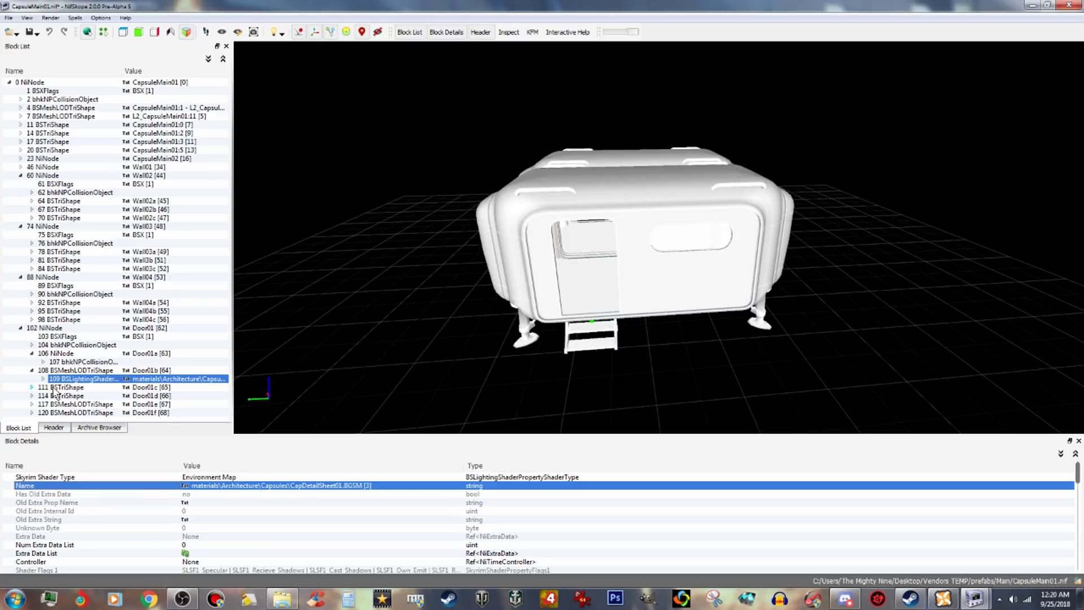
Expand the Door01c shape in CapsuleMain01.nif and select its BSLightingShaderProperty.
left_click(32, 387)
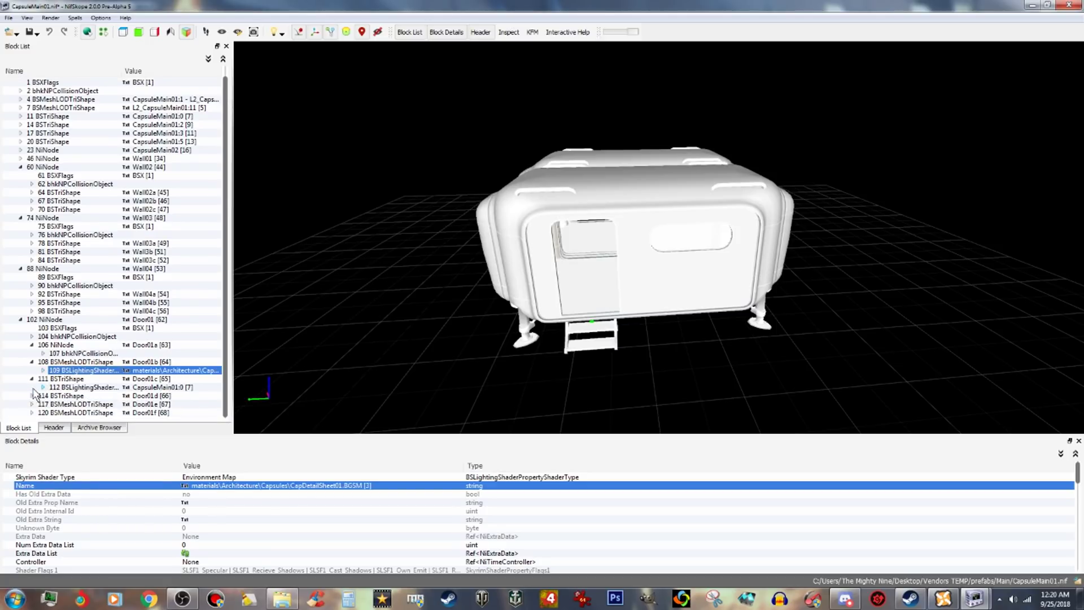
left_click(65, 380)
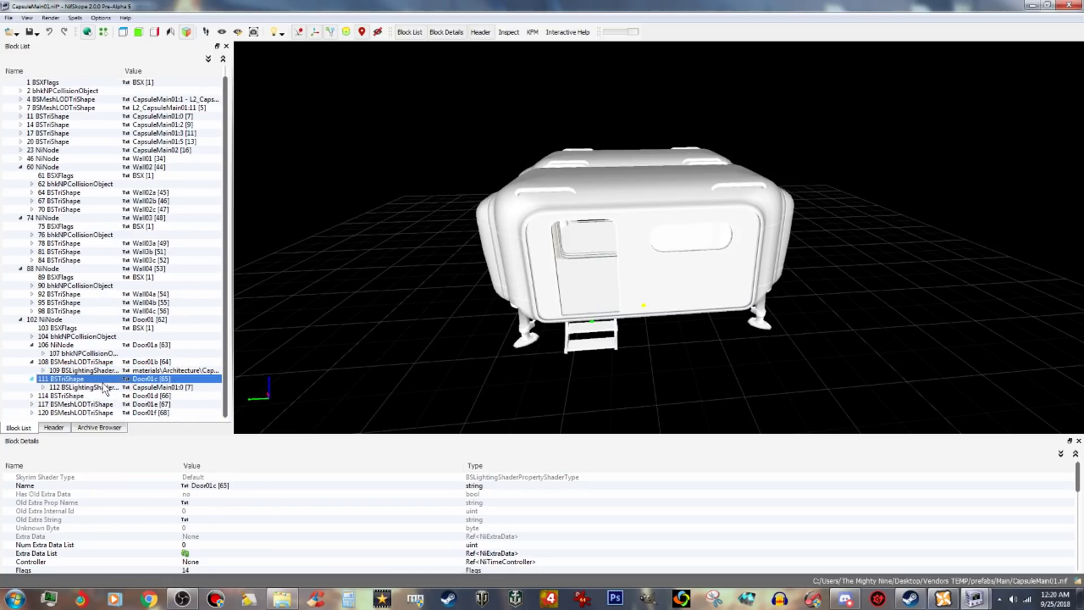
left_click(85, 387)
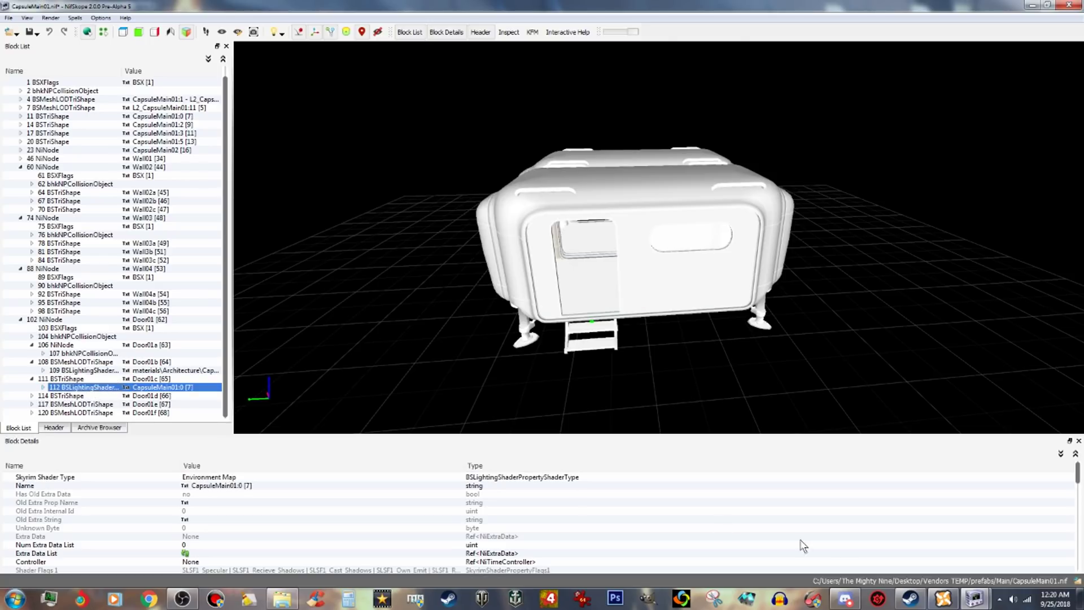
In CapsuleExtWallExSmL01a.nif, copy the material path CapMetalPanels01.BGSM from the lighting shader name under the 9 BSTriShape block.
left_click(974, 598)
left_click(995, 544)
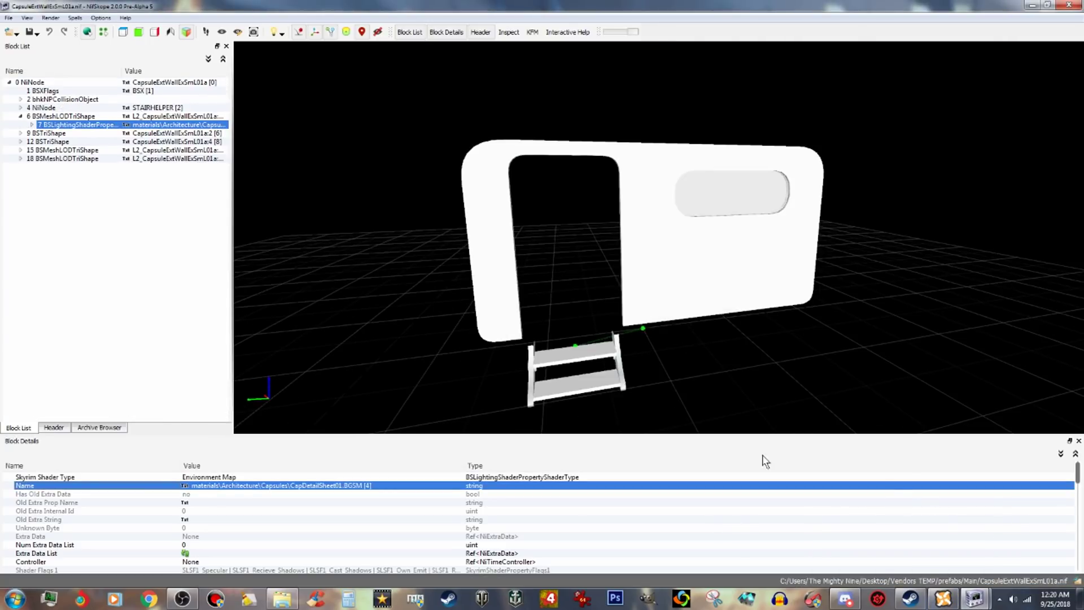
left_click(20, 133)
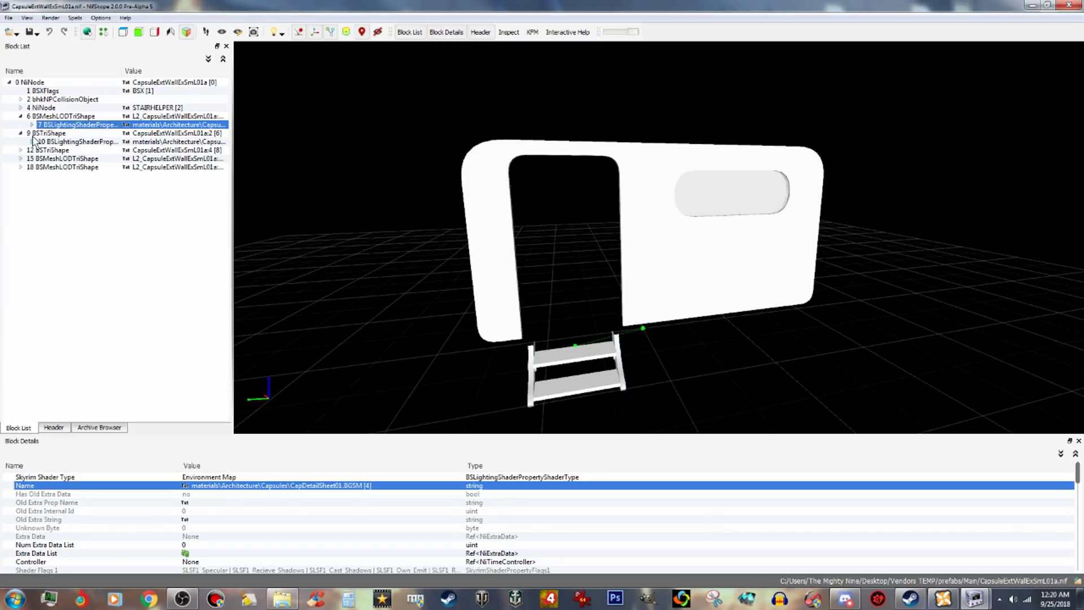
left_click(90, 141)
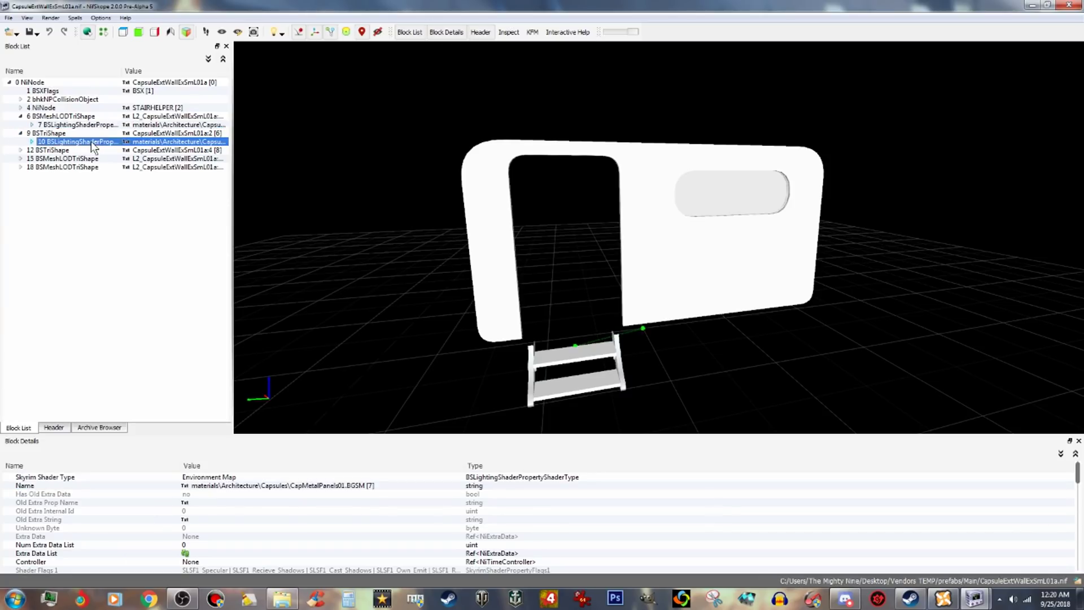
right_click(344, 486)
left_click(387, 496)
right_click(557, 348)
left_click(584, 398)
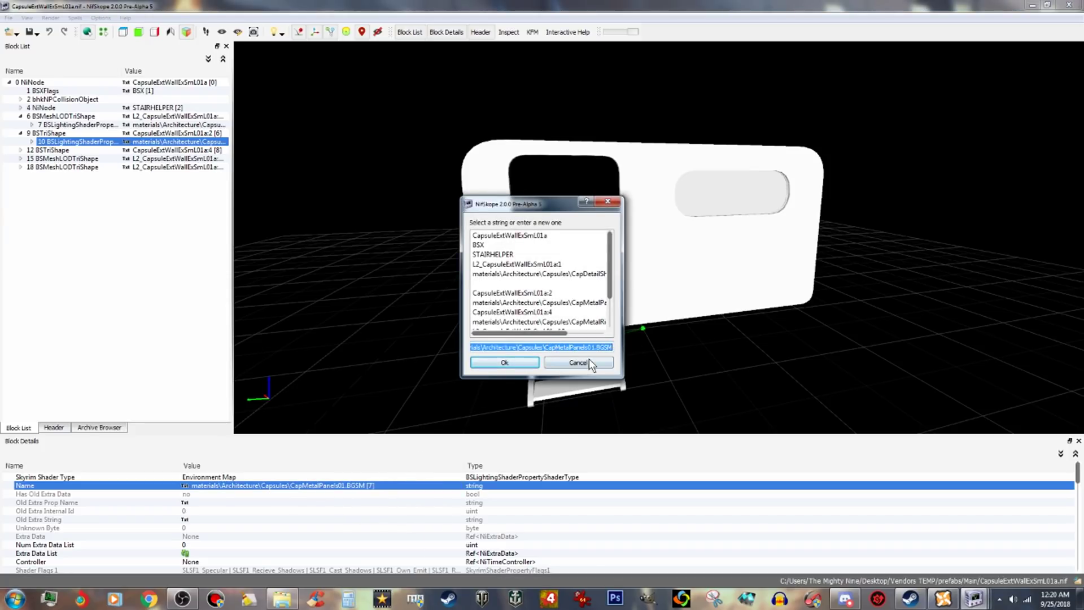
left_click(588, 358)
Back in CapsuleMain01.nif, set the name of Door01c's lighting shader to the copied materials\Architecture\Capsules\CapMetalPanels01.BGSM path.
mouse_move(982, 602)
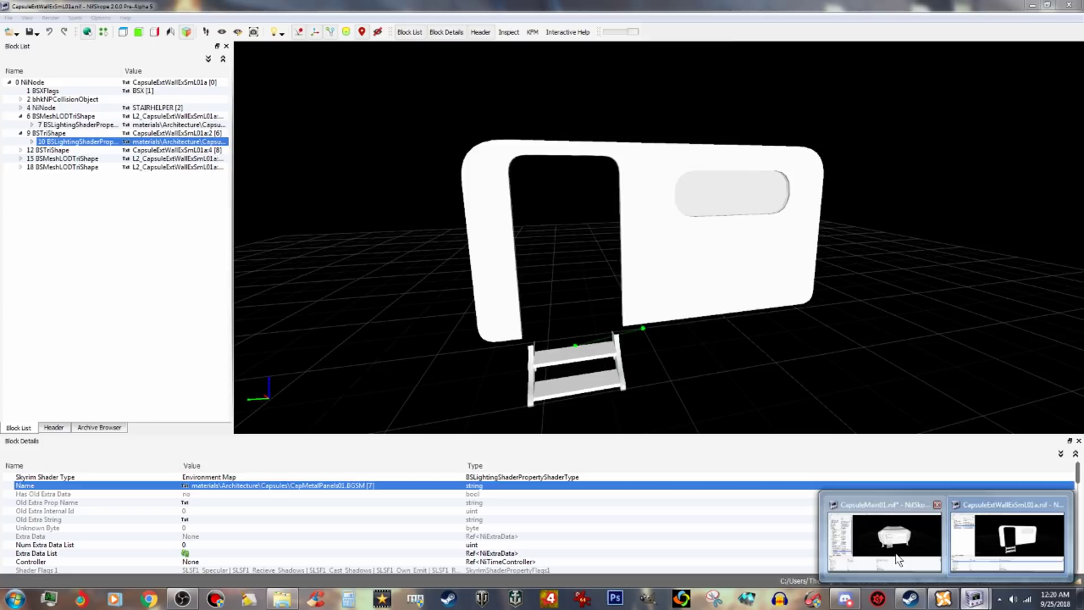
left_click(892, 536)
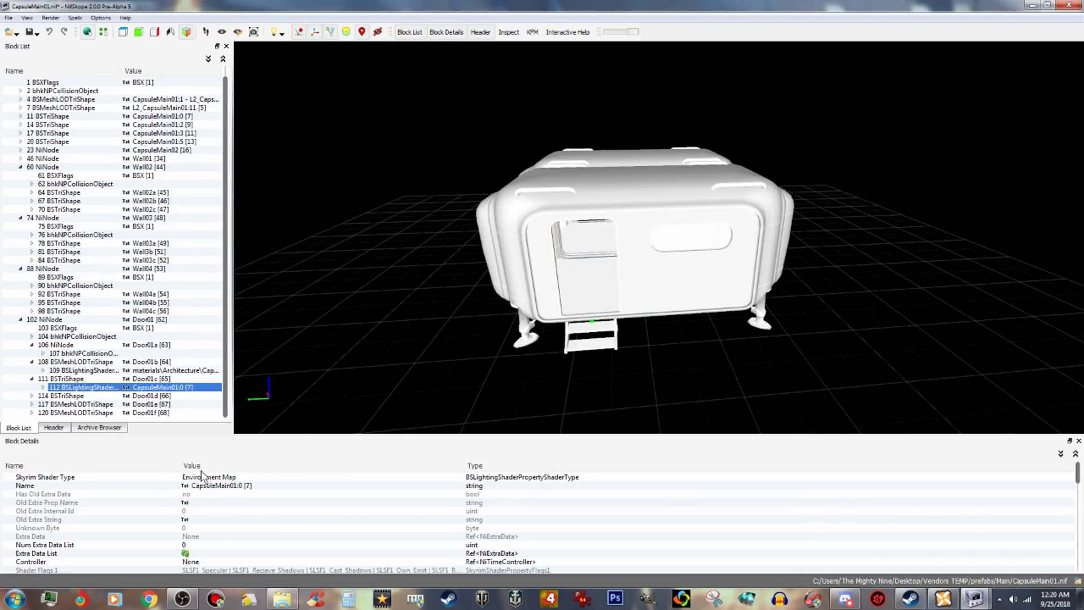
left_click(235, 489)
right_click(236, 489)
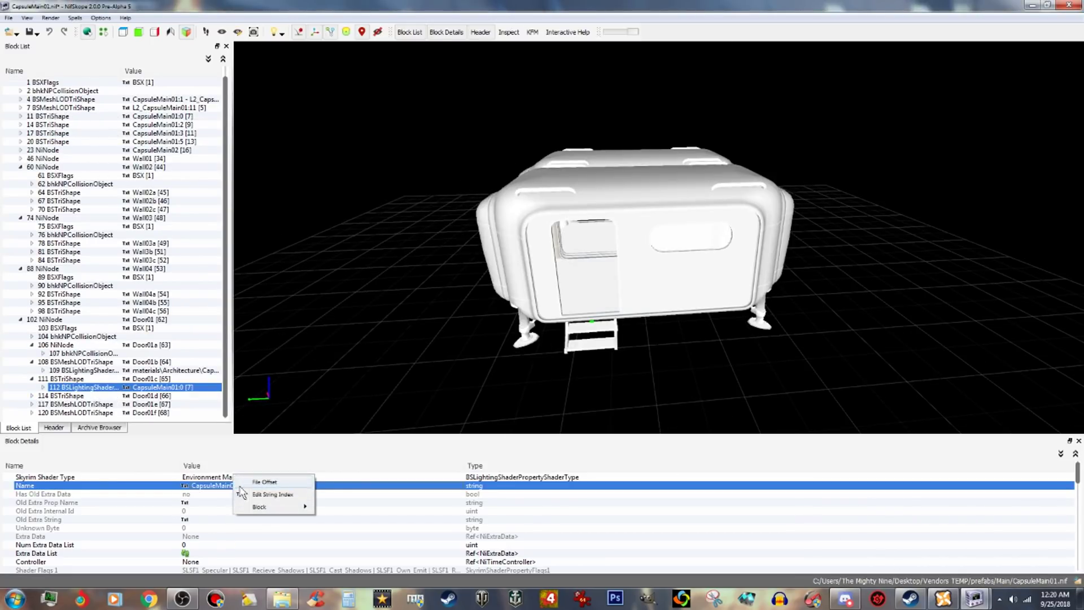
left_click(274, 496)
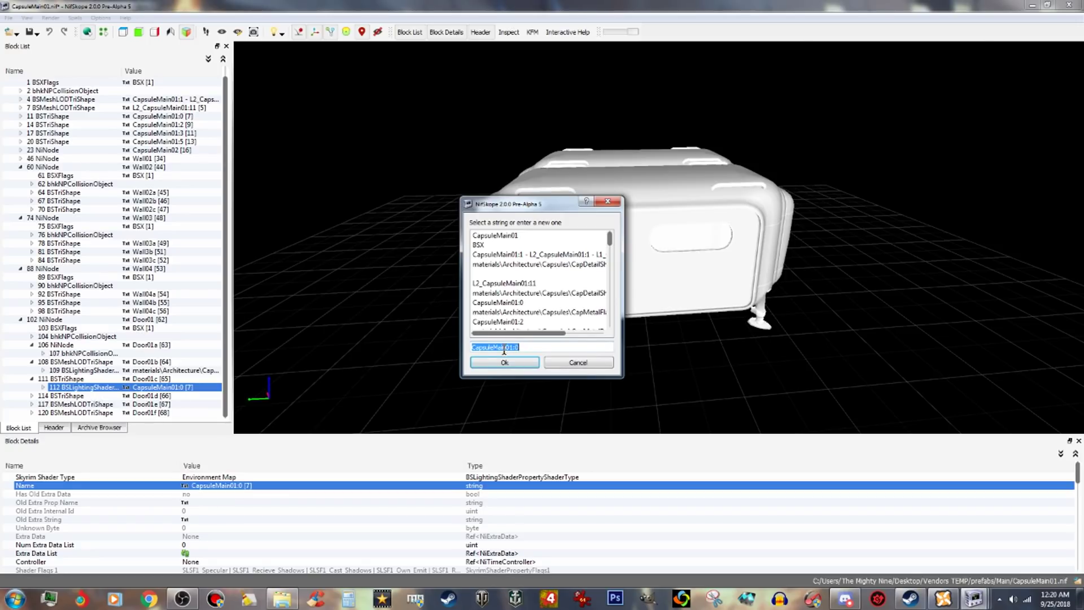
right_click(504, 350)
left_click(539, 412)
left_click(530, 367)
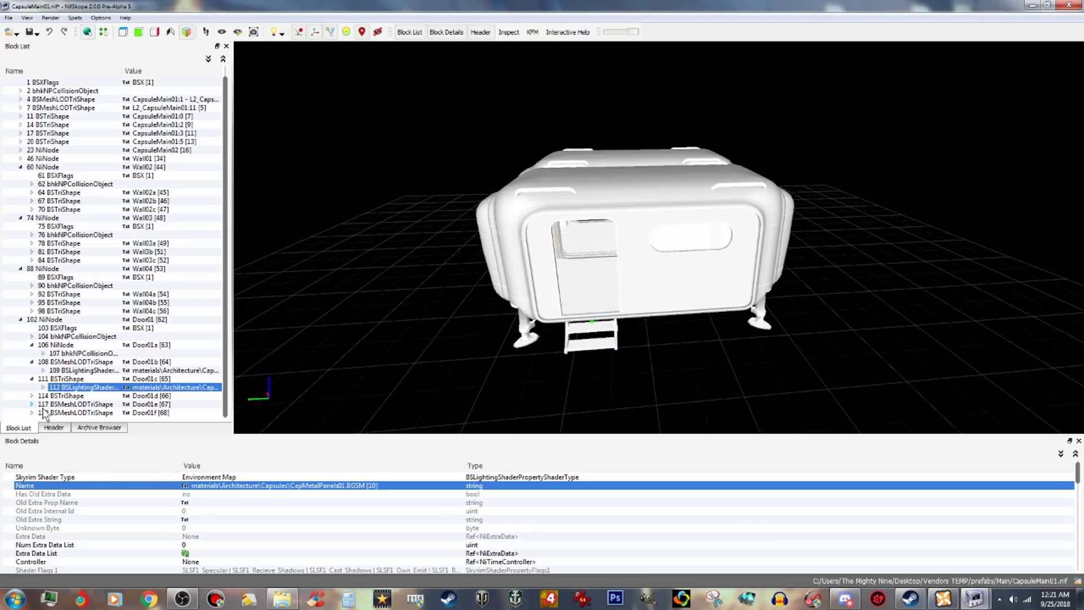
Identify Door01d's matching shape in CapsuleExtWallExSmL01a.nif, block 12, and copy its lighting shader's CapMetalRidge01.BGSM material path.
left_click(64, 397)
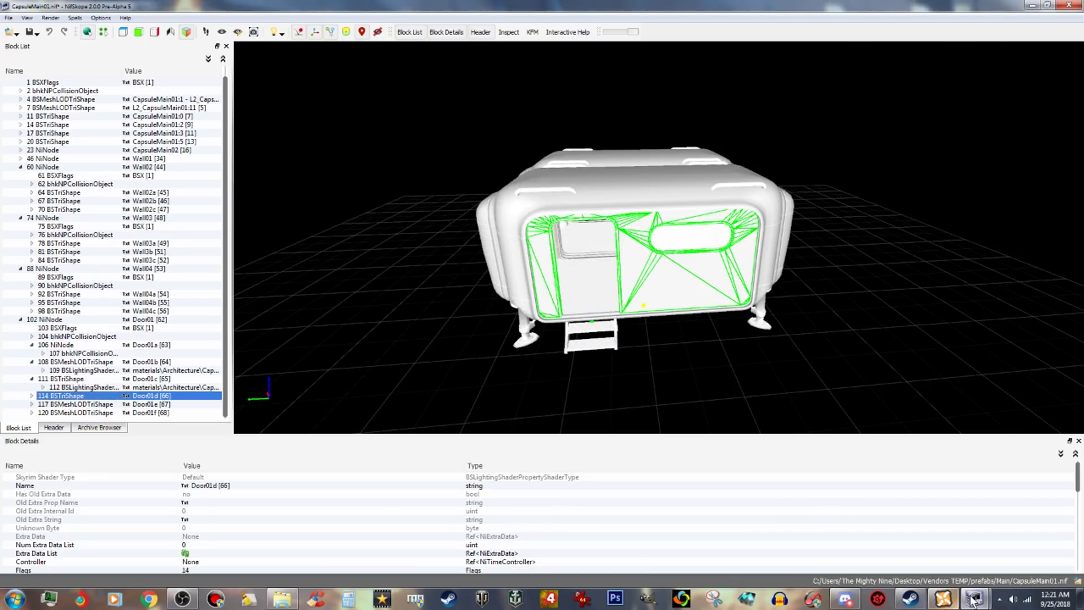
left_click(974, 558)
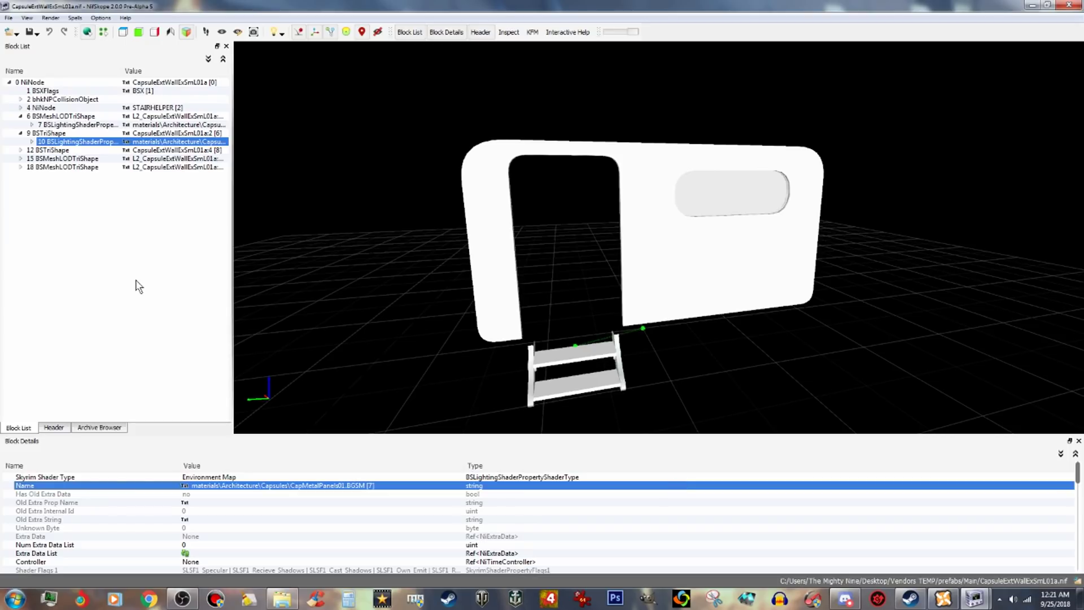
left_click(63, 151)
left_click(21, 150)
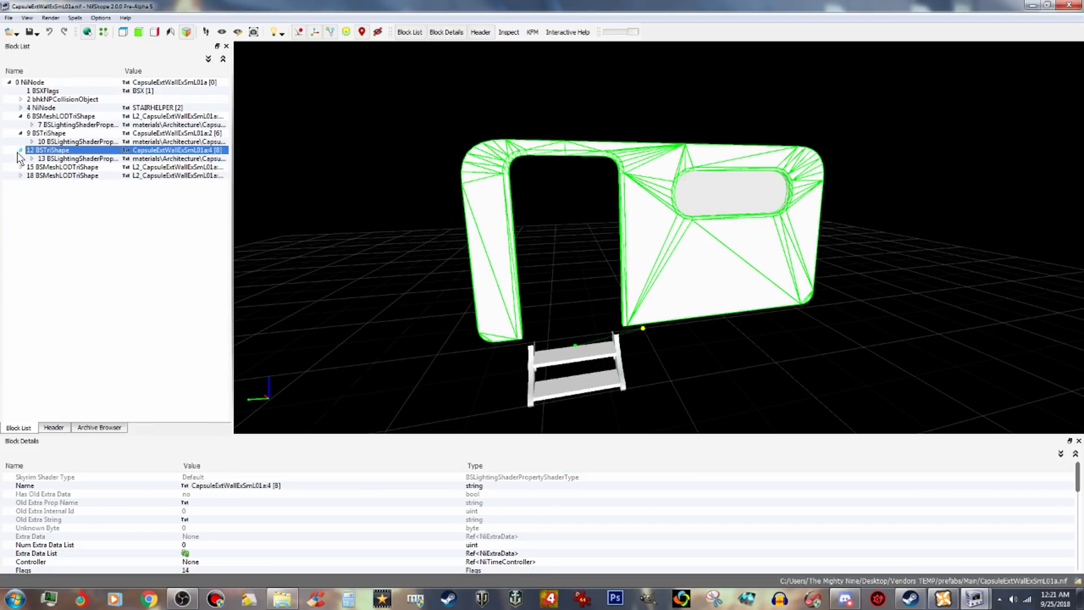
left_click(59, 160)
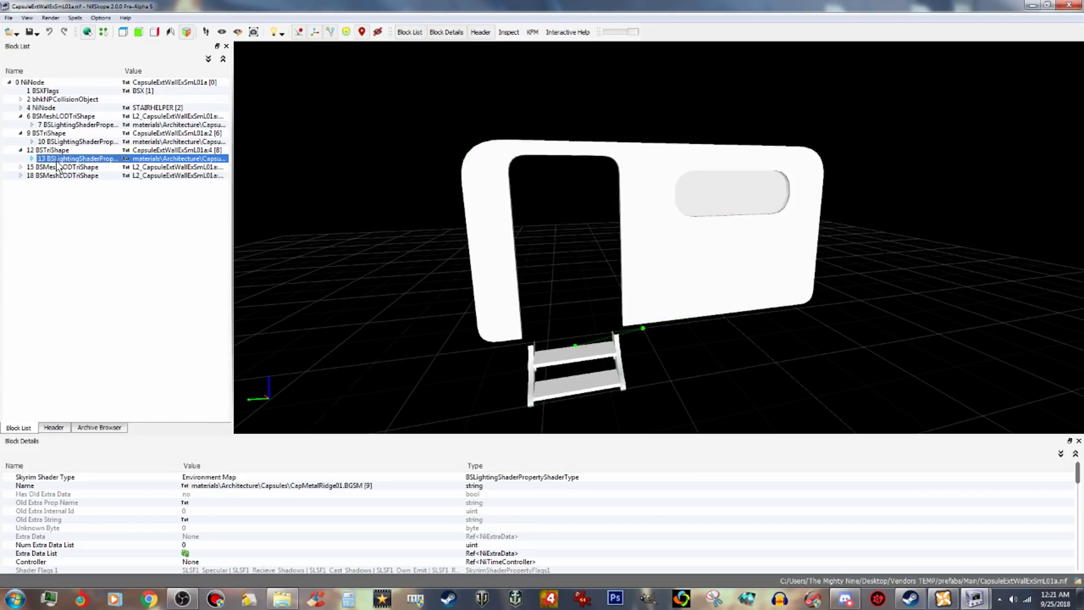
right_click(350, 487)
left_click(381, 493)
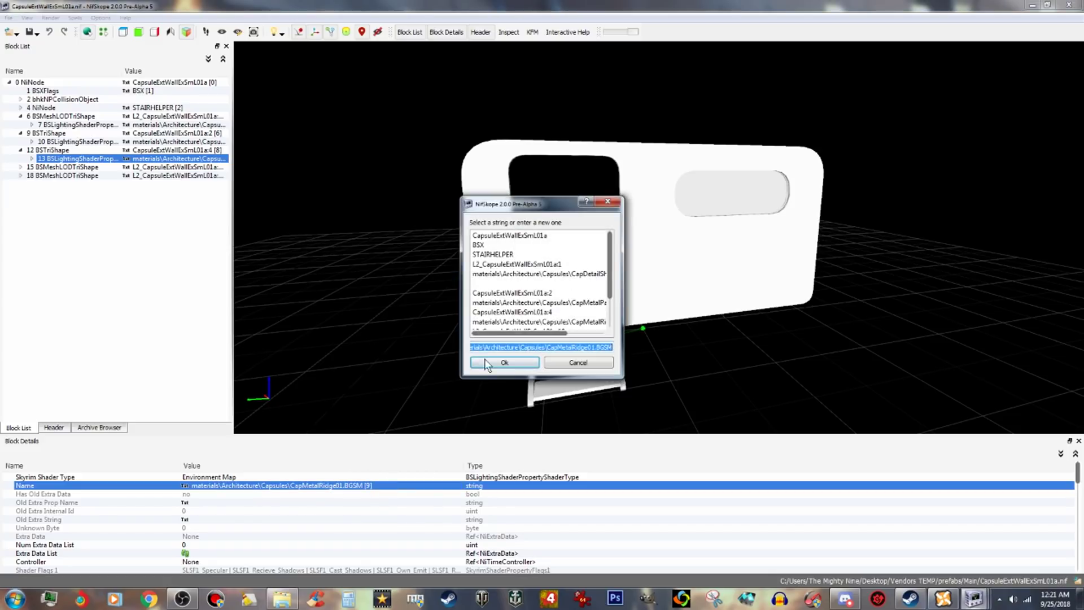
right_click(527, 346)
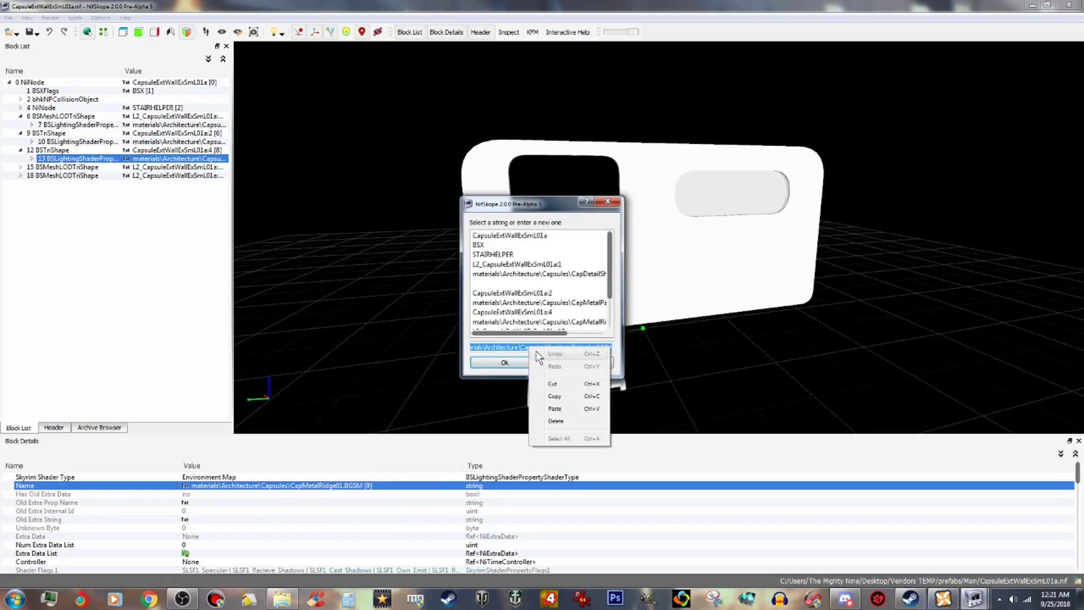
left_click(553, 396)
left_click(558, 365)
In CapsuleMain01.nif, set the name of Door01d's lighting shader to the copied materials\Architecture\Capsules\CapMetalRidge01.BGSM path.
mouse_move(988, 600)
left_click(893, 547)
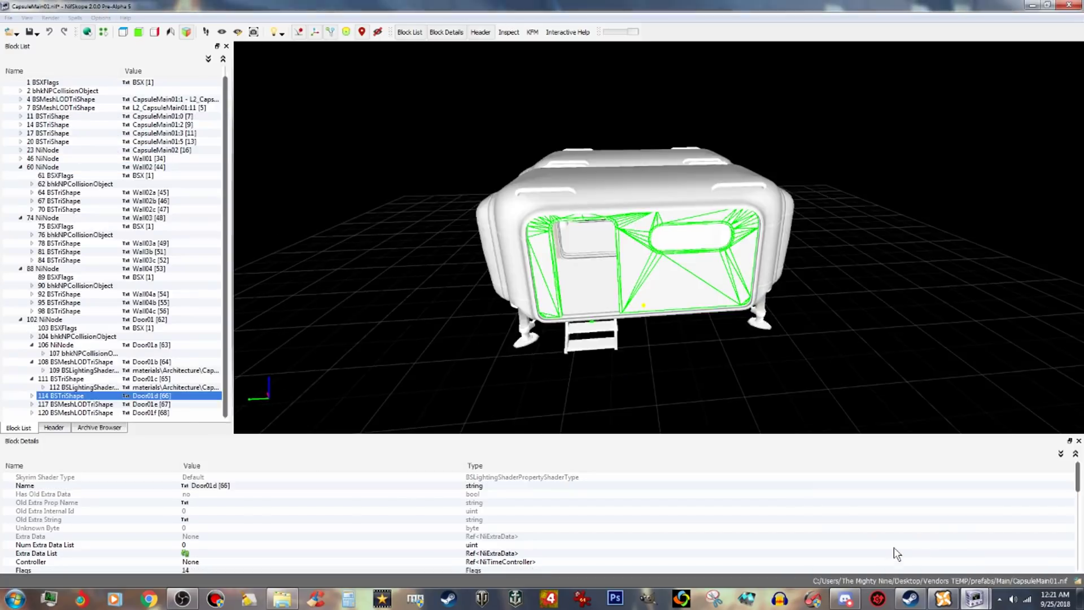
left_click(31, 396)
left_click(82, 396)
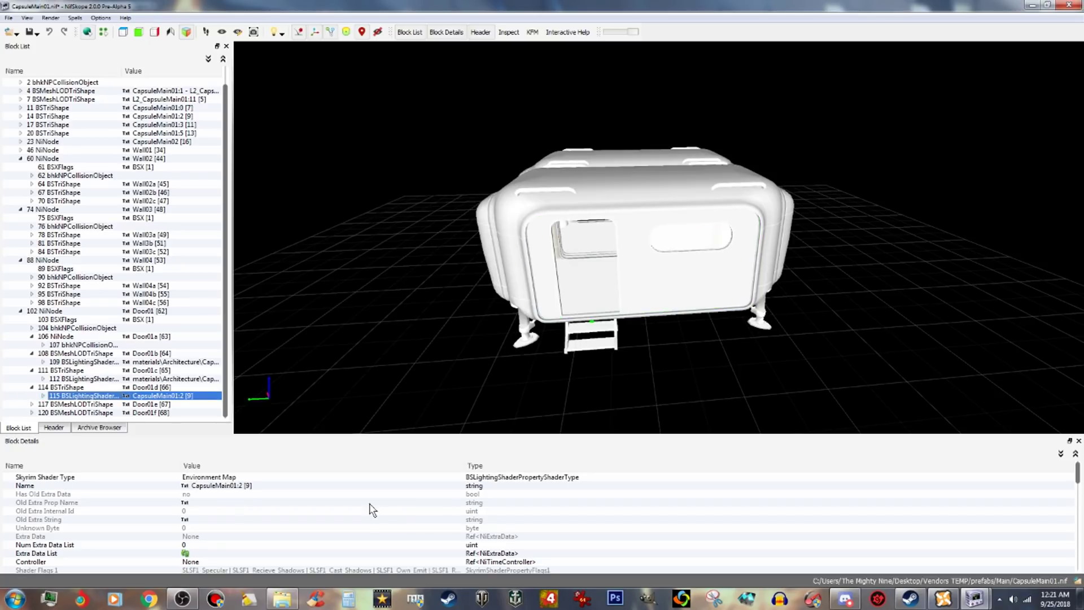
right_click(243, 486)
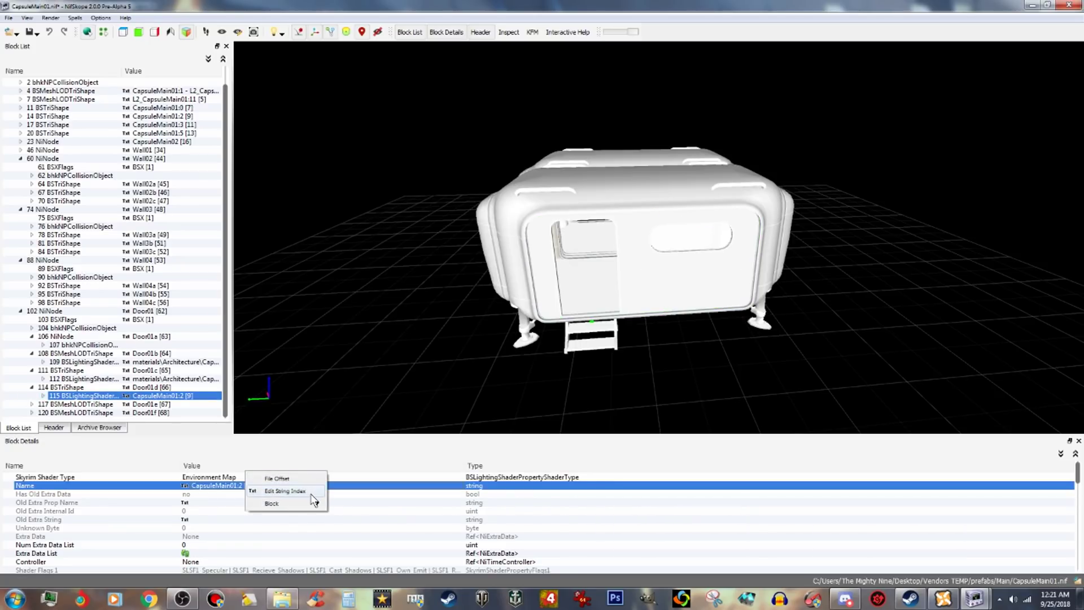
left_click(315, 494)
right_click(514, 350)
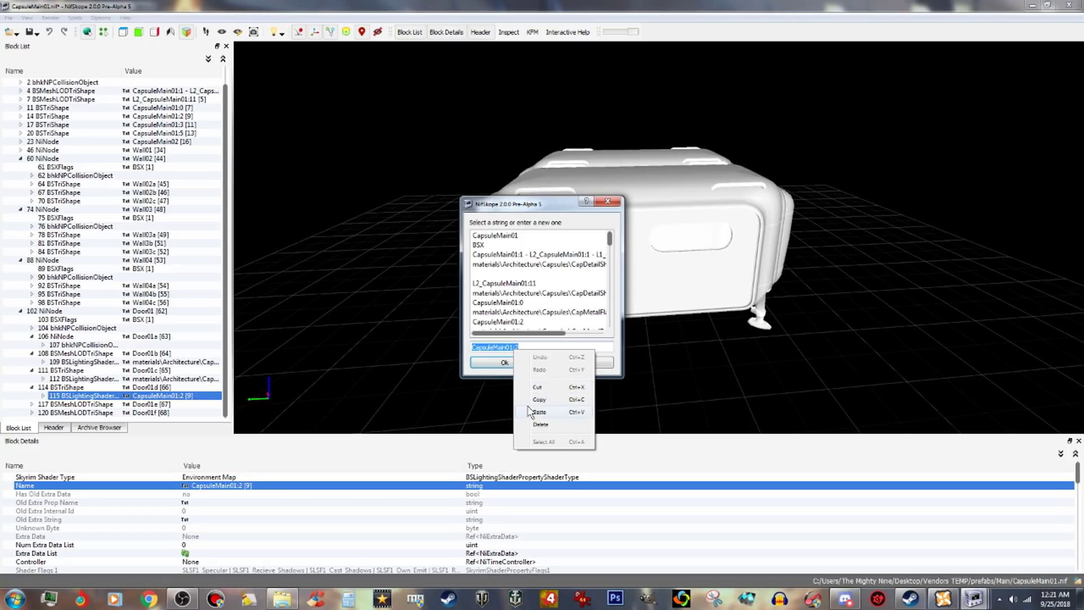
left_click(538, 412)
left_click(504, 362)
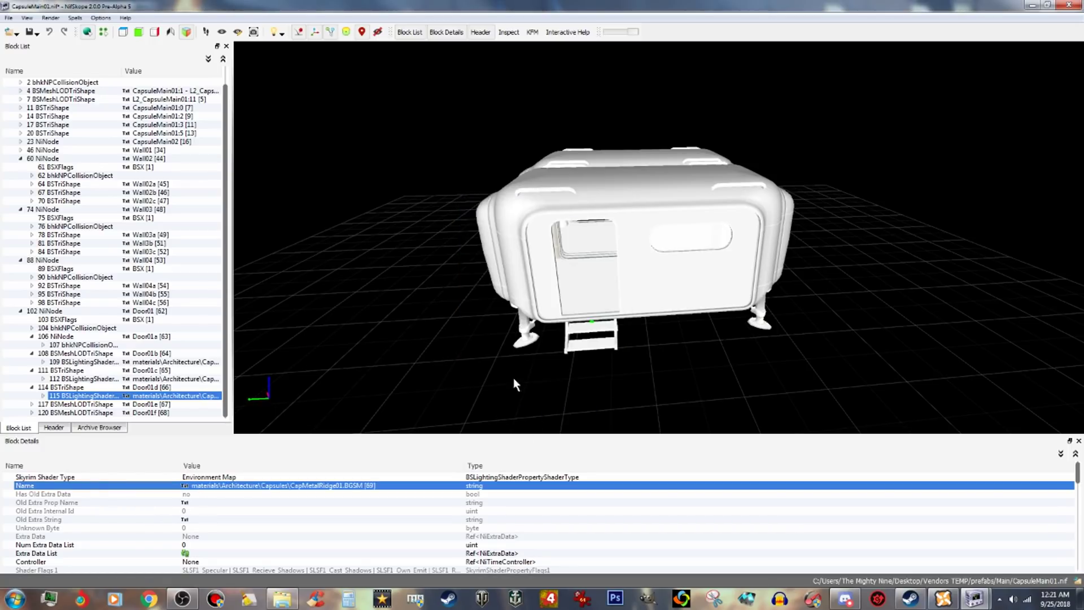
Select the BSEffectShaderProperty under Door01e in CapsuleMain01.nif and its counterpart under block 15 in CapsuleExtWallExSmL01a.nif.
left_click(32, 405)
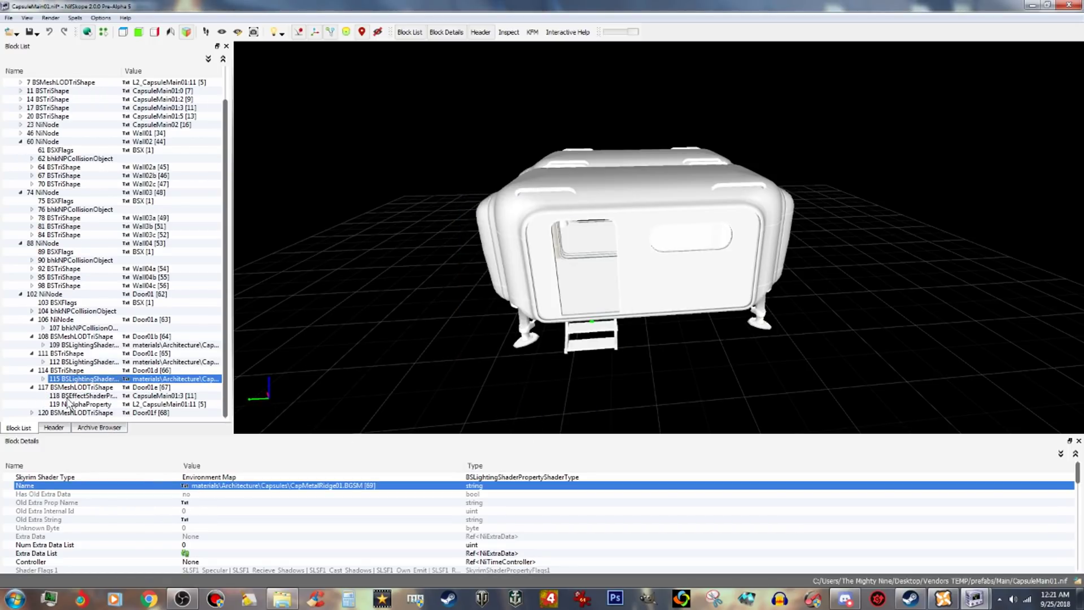
left_click(85, 396)
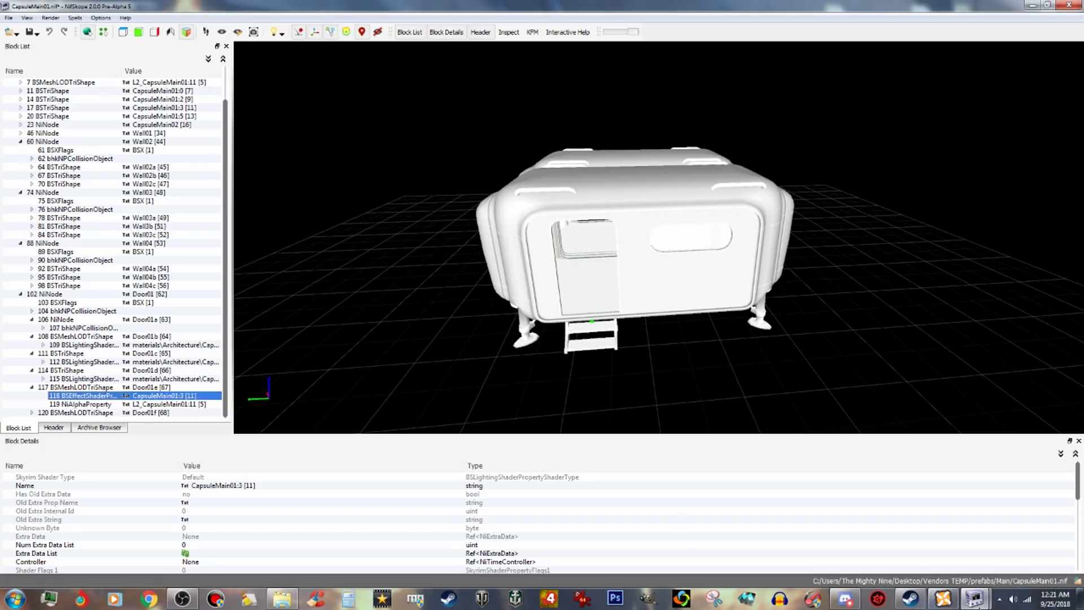
mouse_move(979, 602)
left_click(994, 542)
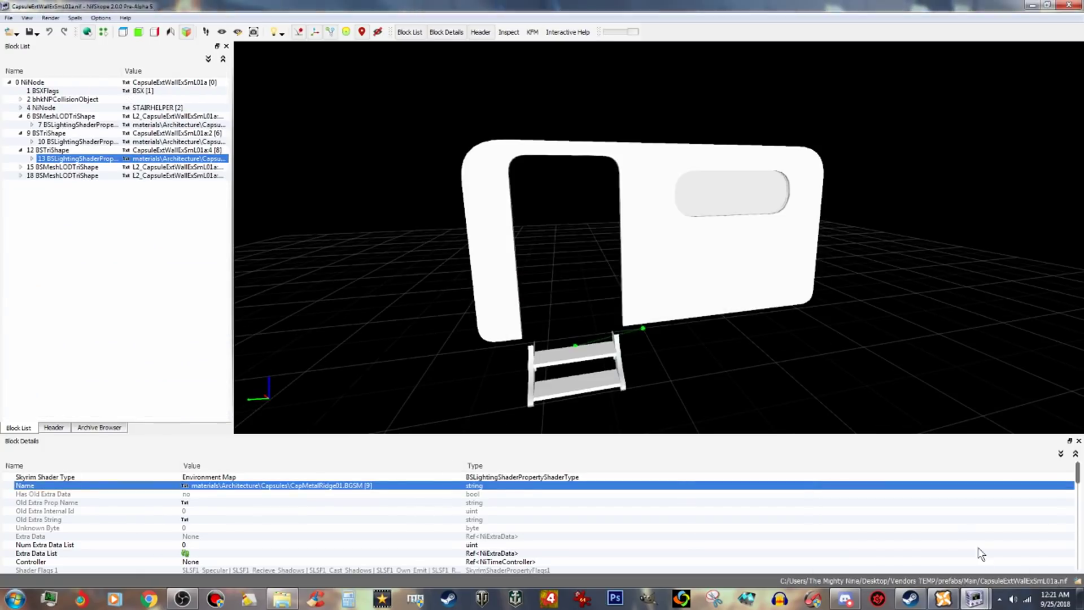
left_click(21, 167)
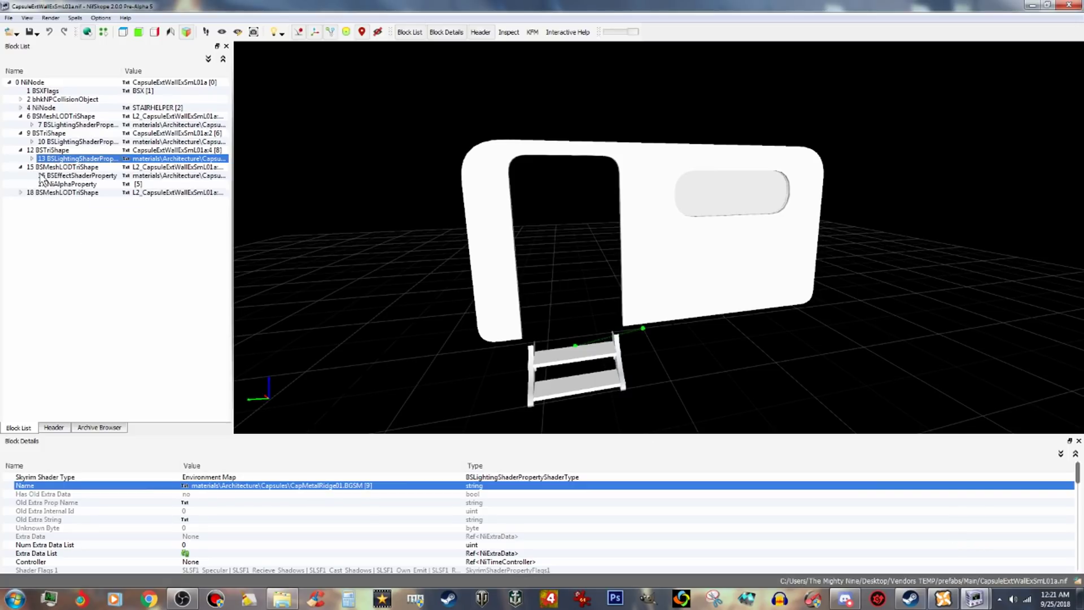
left_click(83, 176)
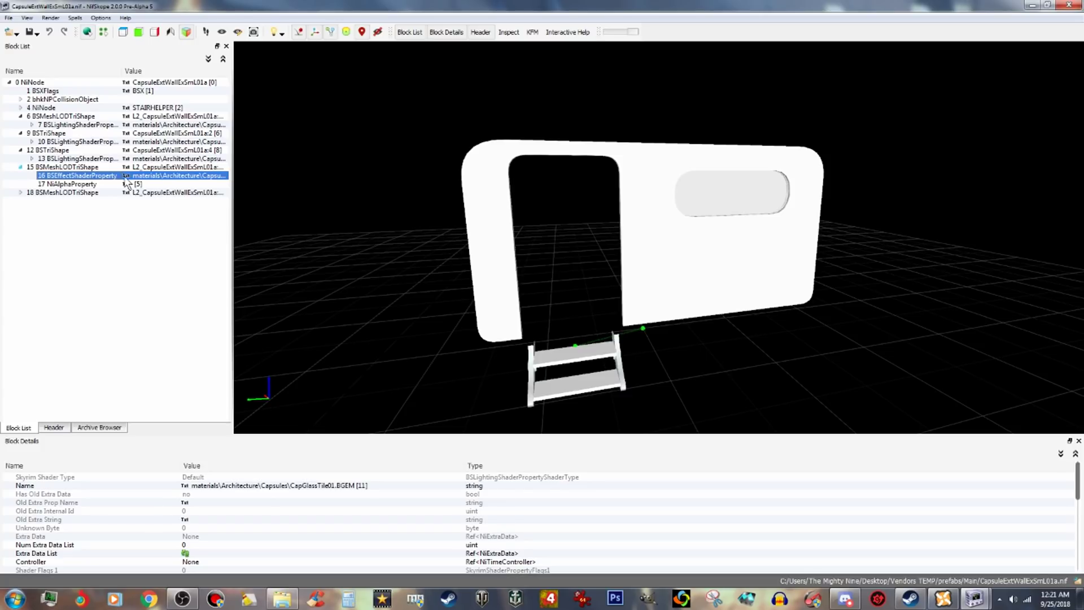
Copy the material path materials\Architecture\Capsules\CapGlassTile01.BGEM from the effect shader's name string.
right_click(97, 180)
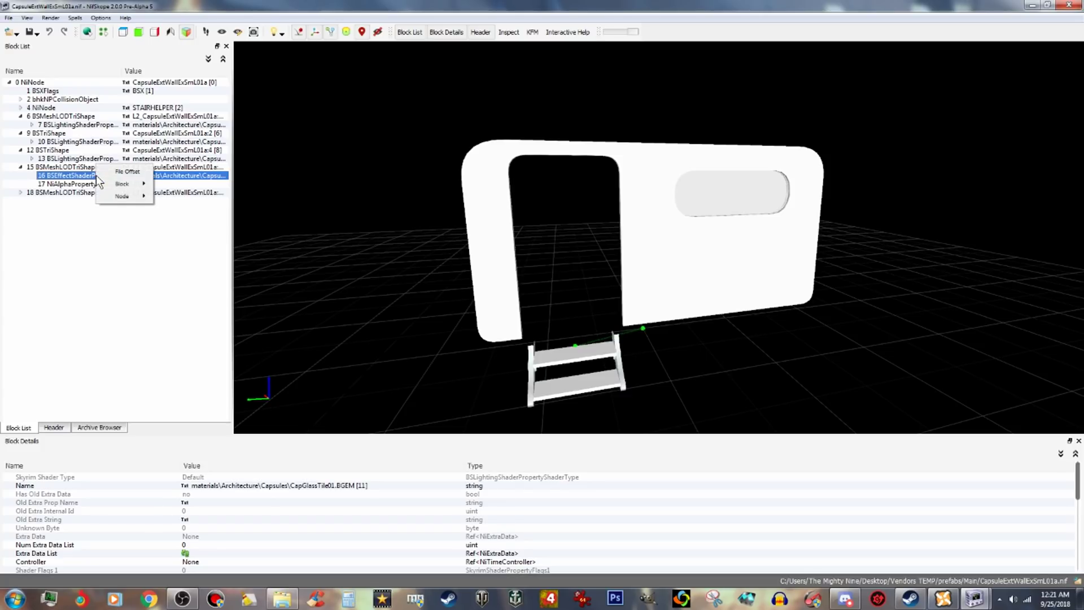
left_click(333, 488)
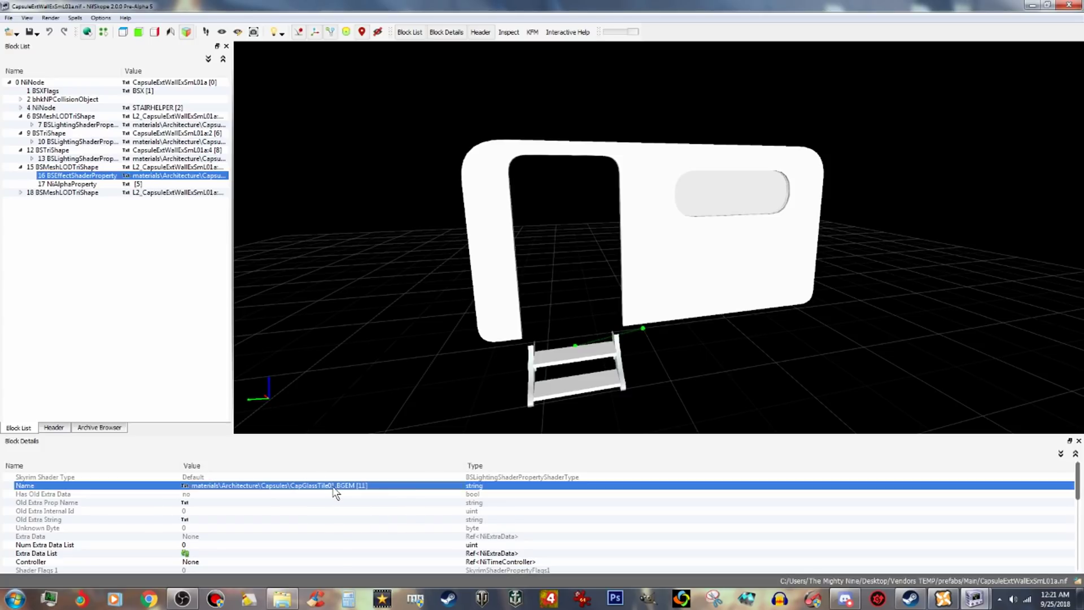
right_click(335, 492)
left_click(373, 496)
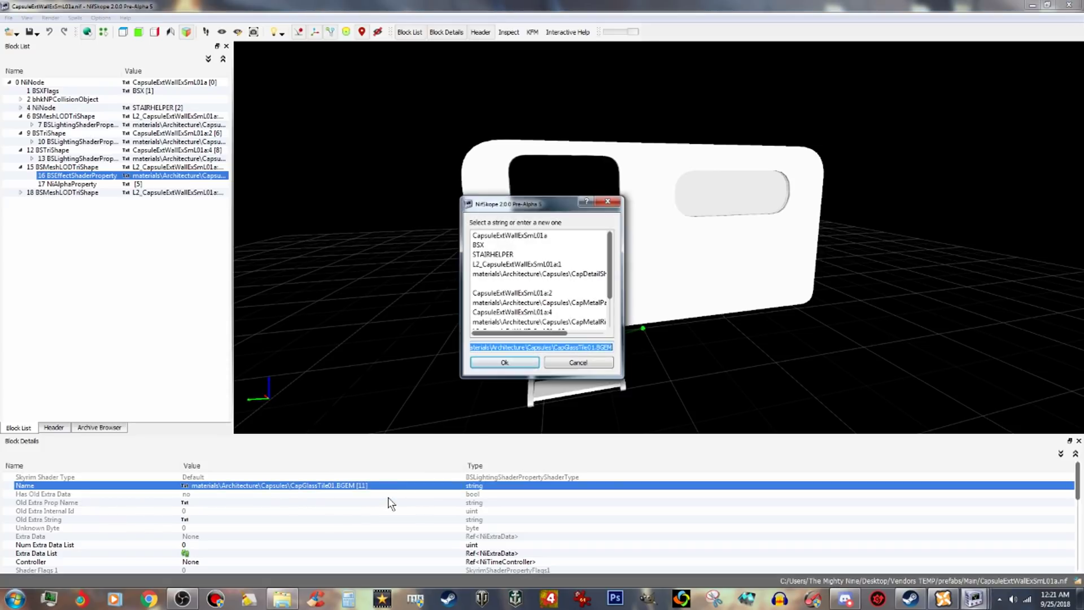
right_click(563, 349)
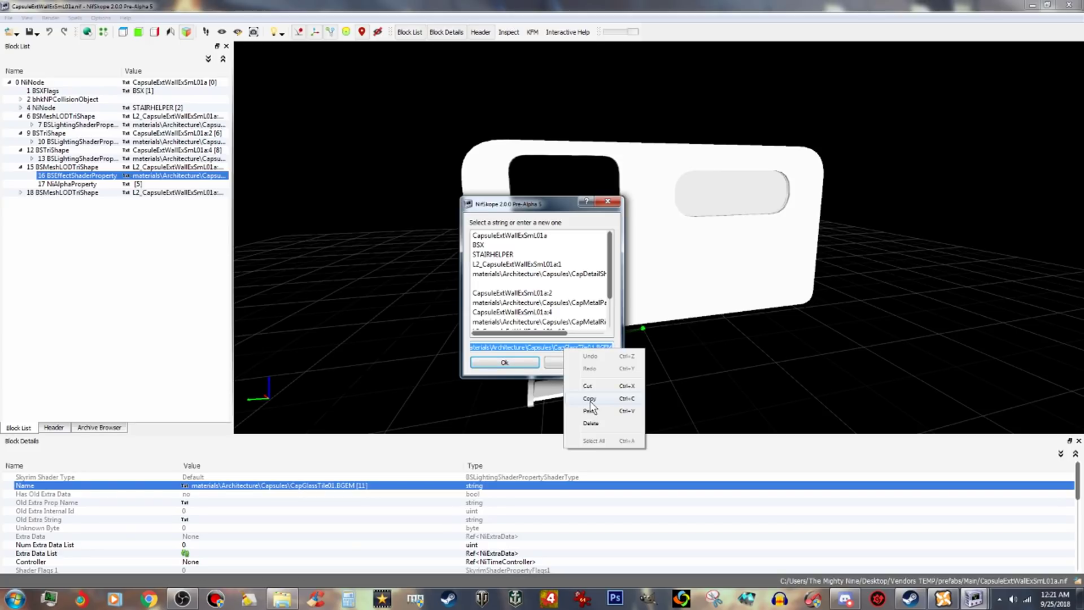
left_click(590, 399)
left_click(587, 363)
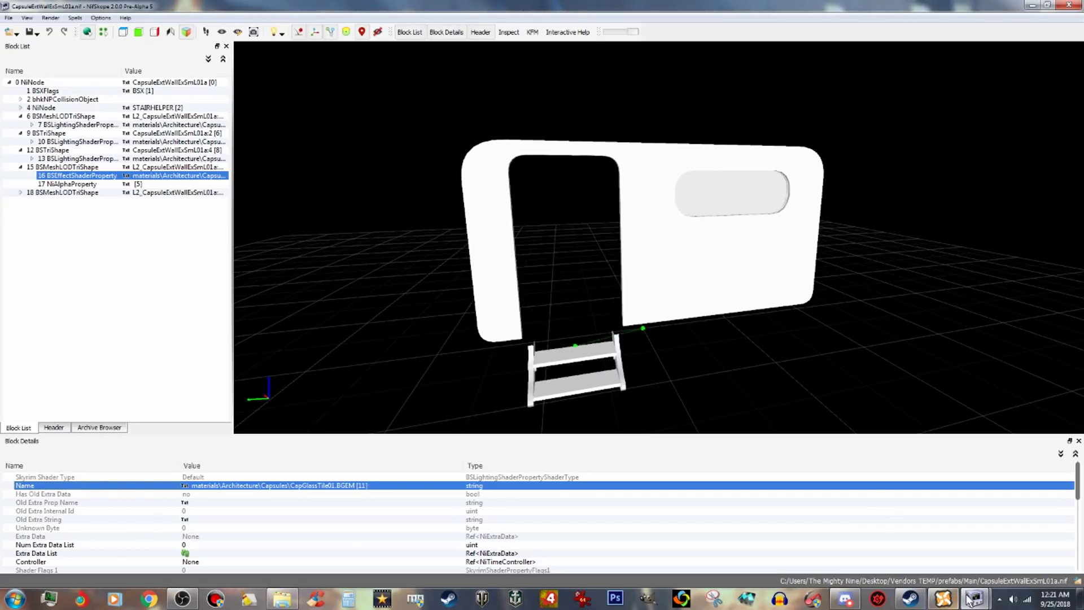
In CapsuleMain01.nif, set the name of Door01e's effect shader to the copied materials\Architecture\Capsules\CapGlassTile01.BGEM path.
mouse_move(969, 600)
left_click(898, 552)
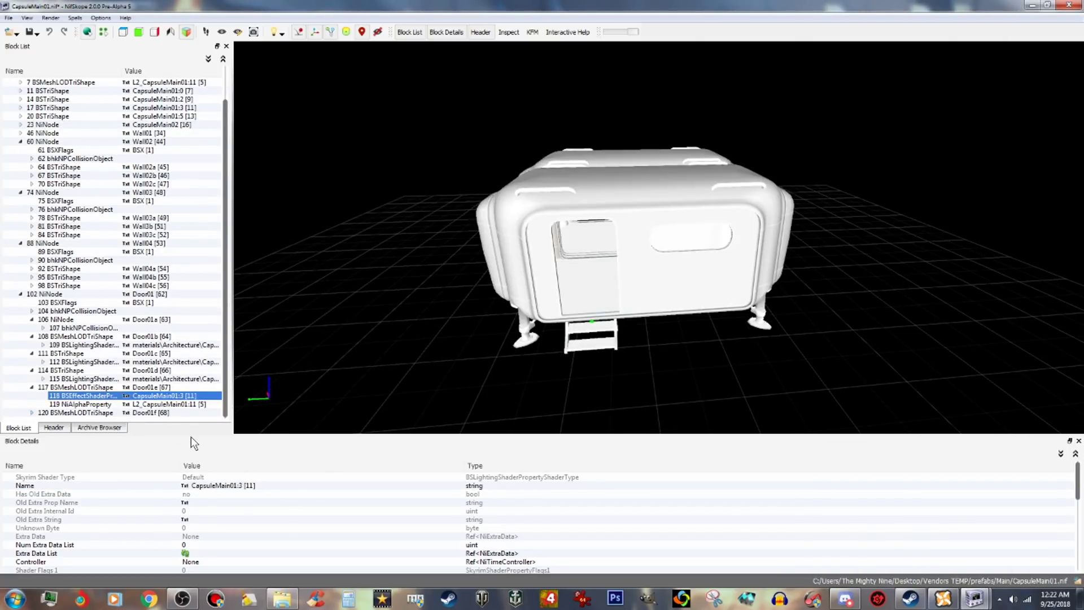
left_click(240, 484)
double_click(273, 489)
right_click(495, 348)
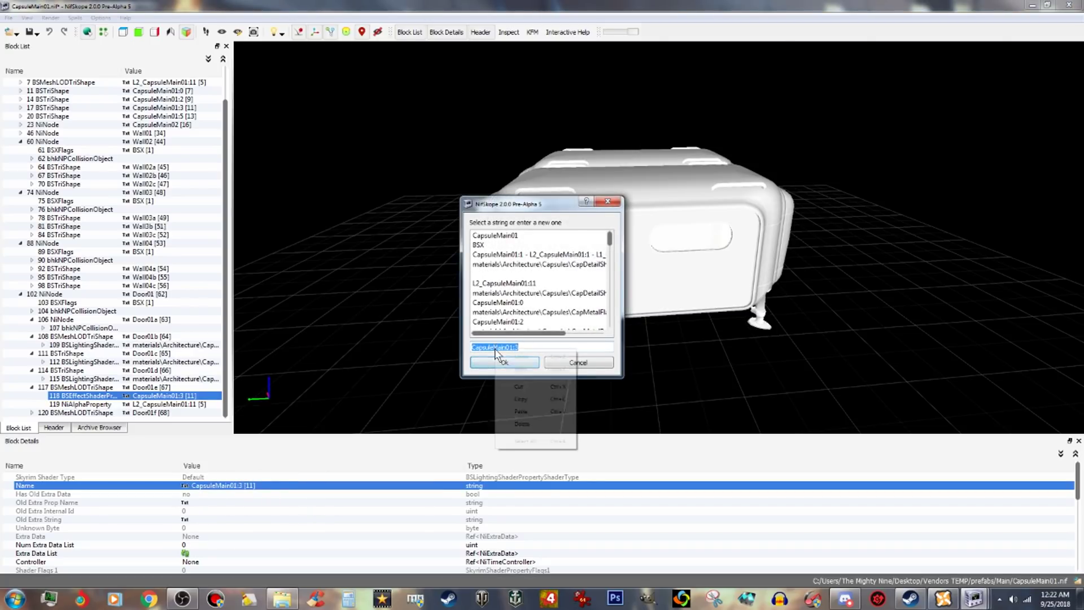
left_click(523, 407)
left_click(523, 365)
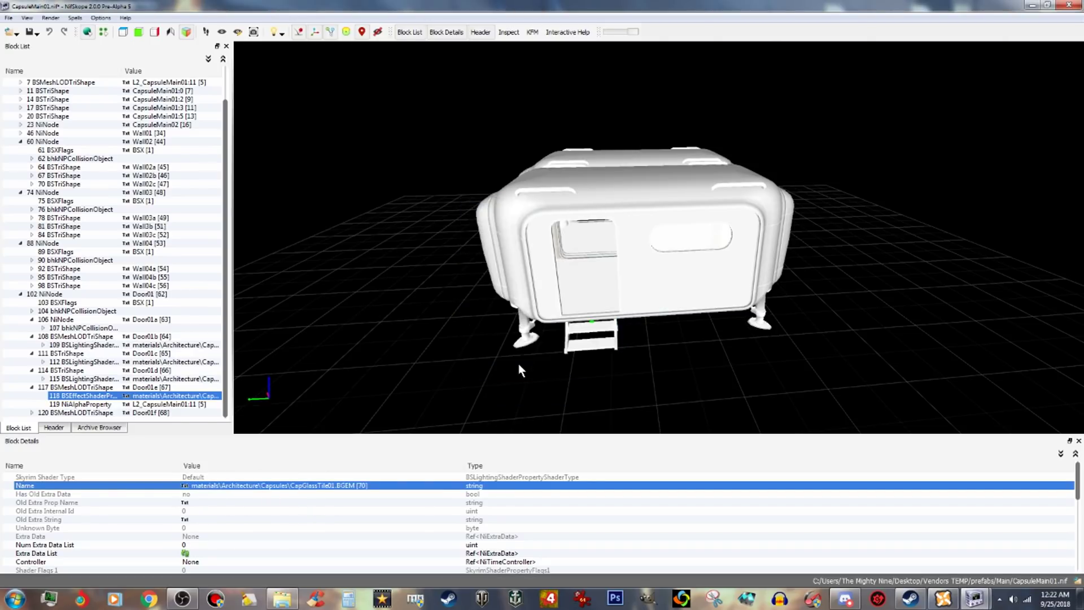
Clear the name string of the NiAlphaProperty under Door01e.
left_click(80, 404)
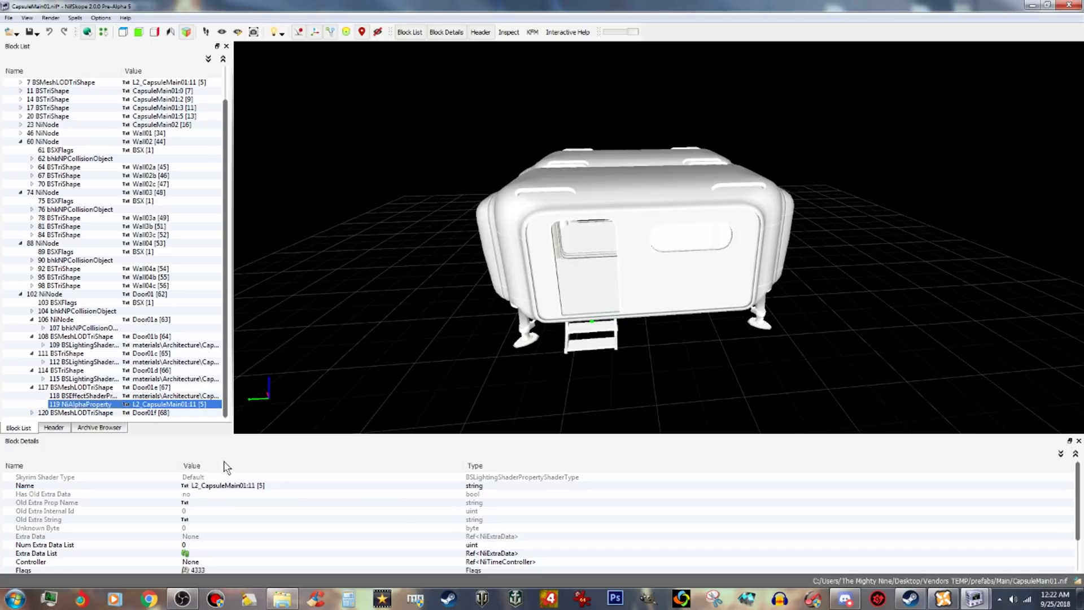
left_click(231, 486)
right_click(231, 486)
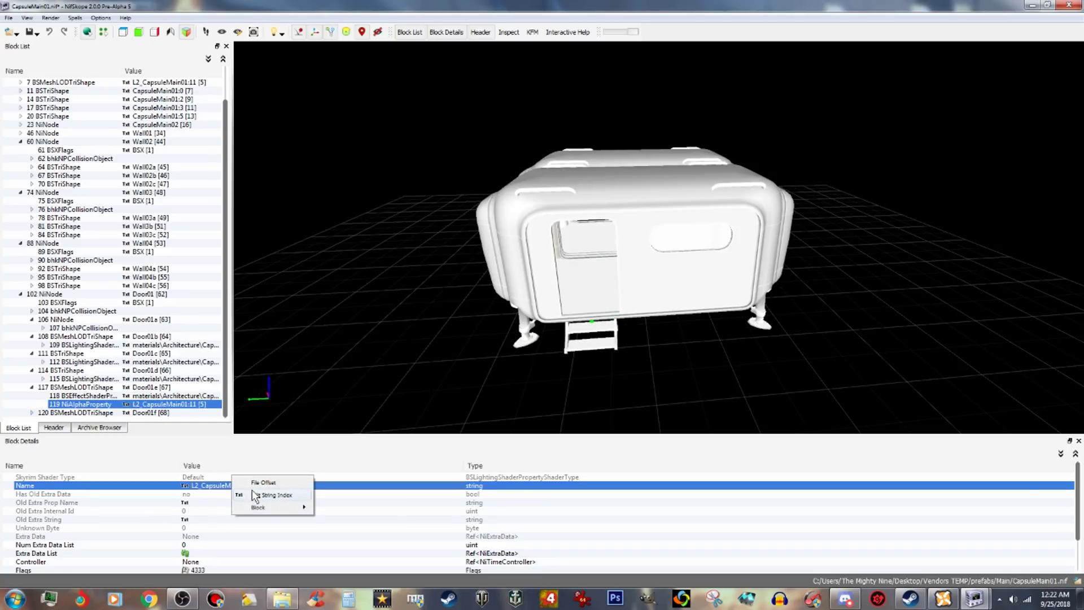
left_click(285, 498)
key("BackSpace")
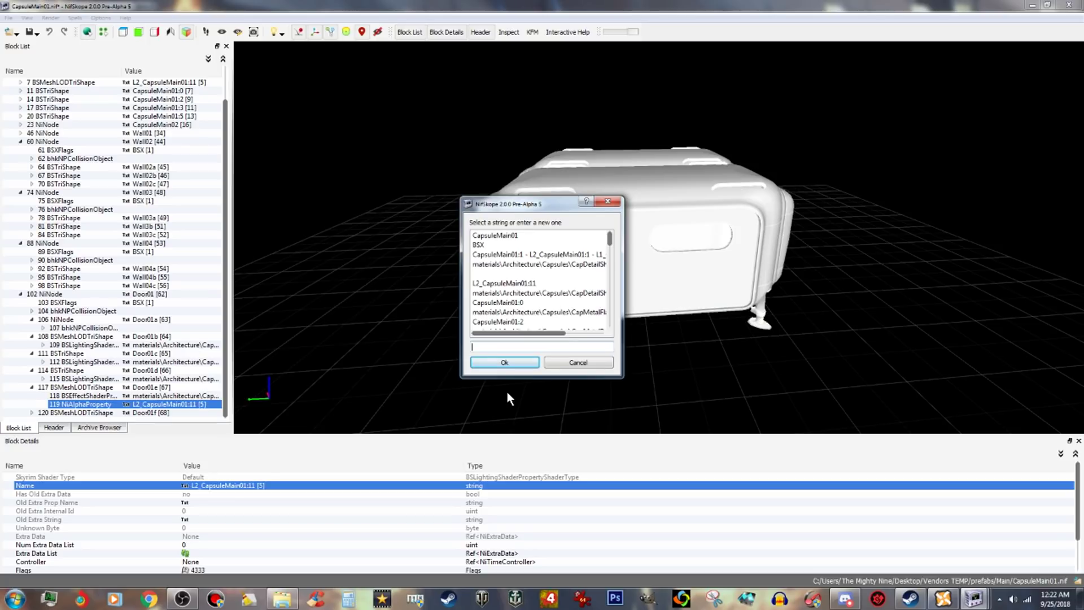
left_click(506, 363)
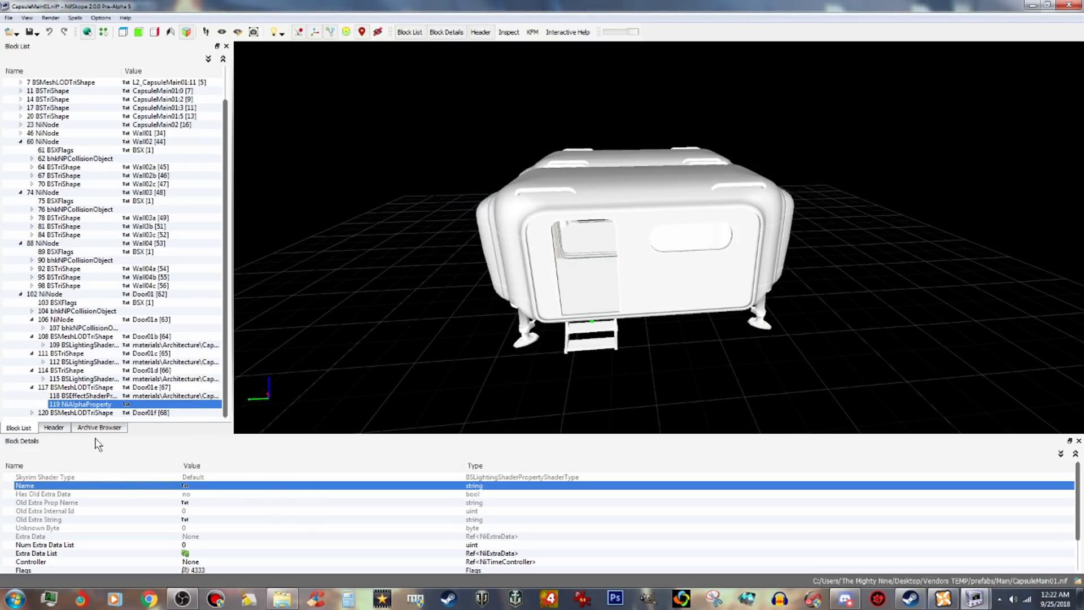
Select the BSLightingShaderProperty under Door01f in CapsuleMain01.nif and its counterpart under block 18 in CapsuleExtWallExSmL01a.nif.
left_click(30, 412)
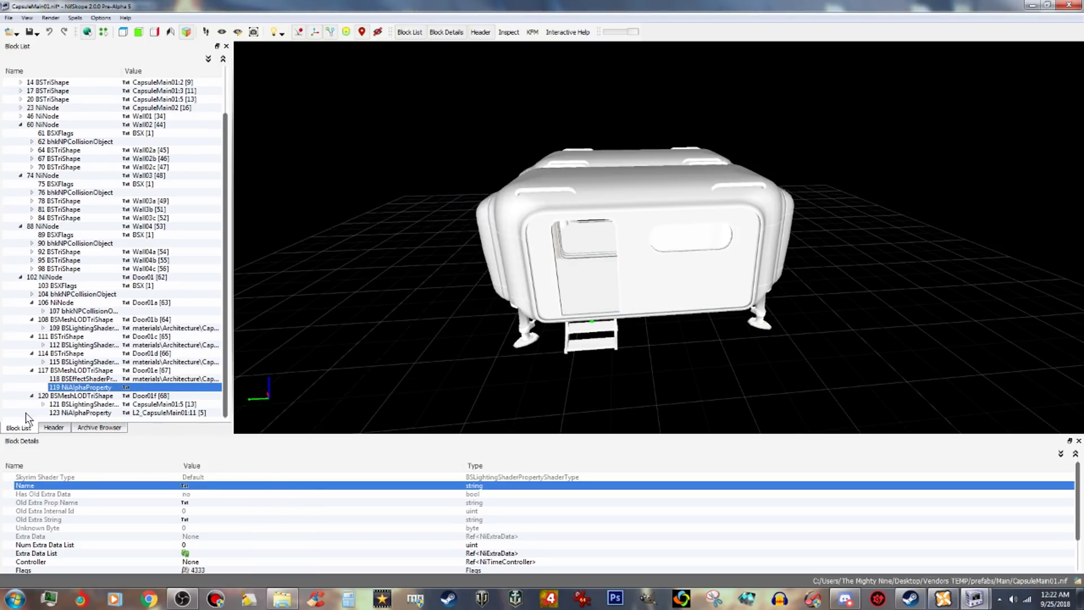
left_click(79, 405)
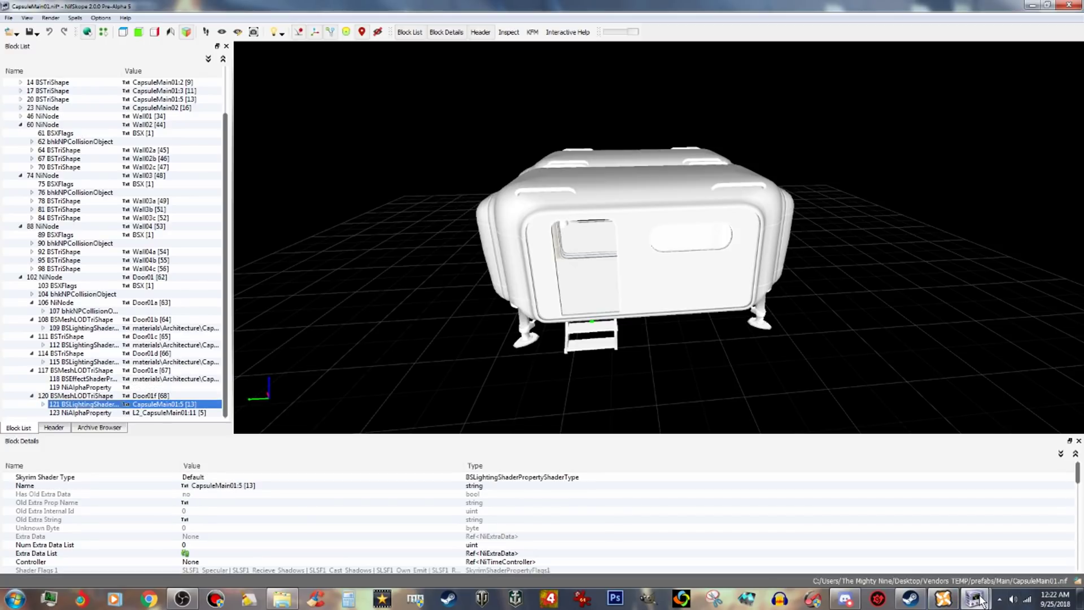
mouse_move(975, 598)
left_click(985, 568)
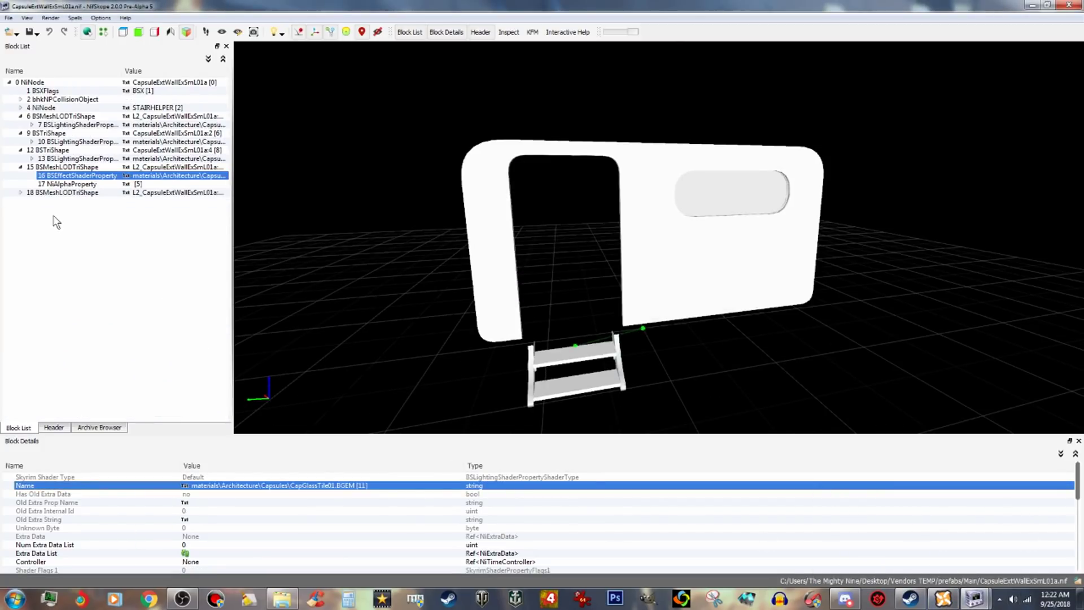
left_click(20, 193)
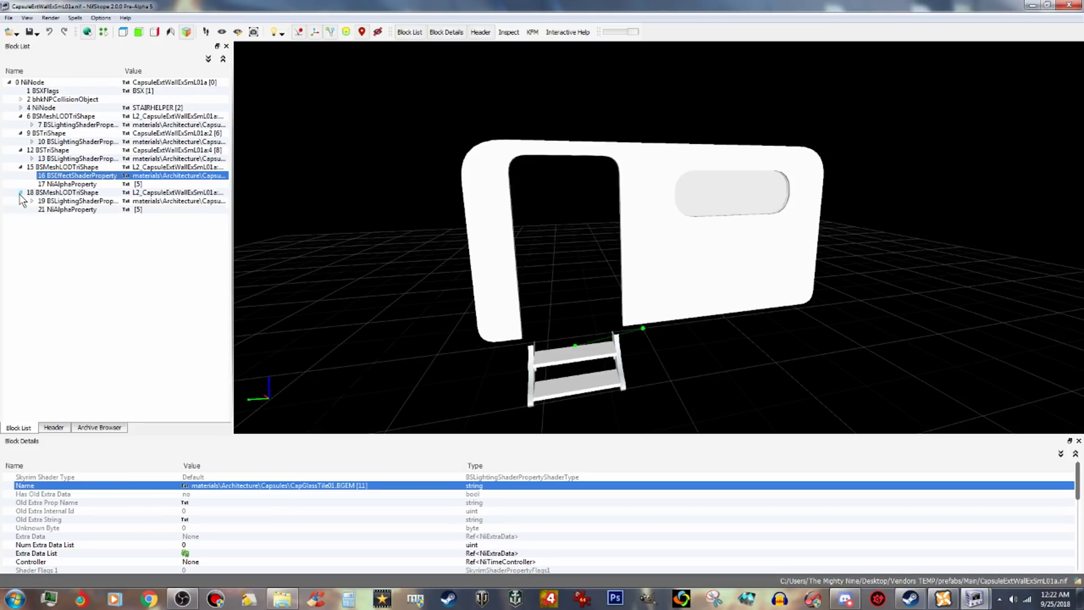
left_click(79, 204)
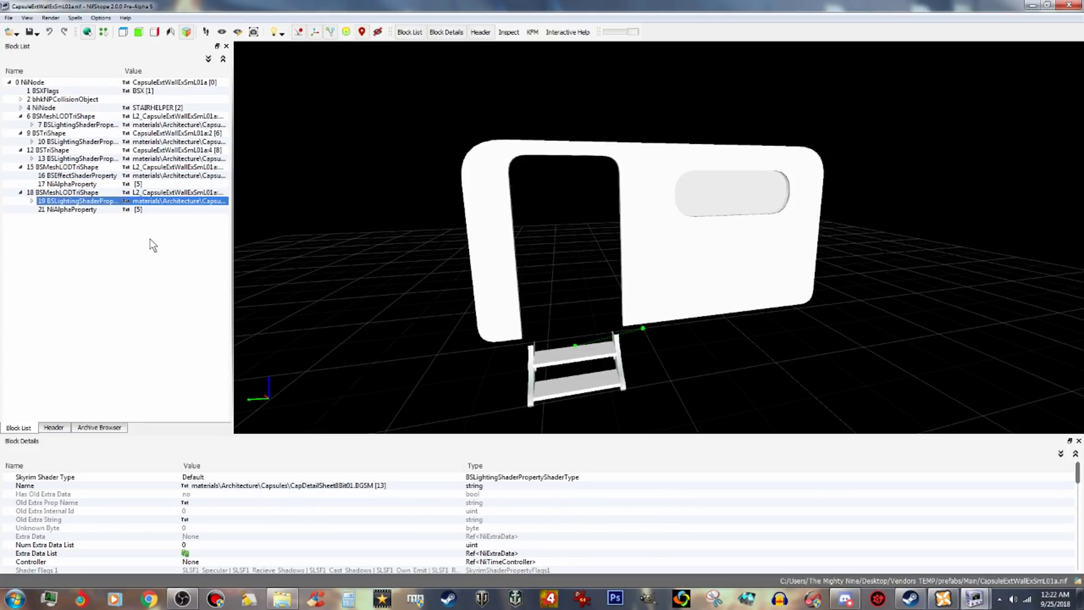
Copy the material path materials\Architecture\Capsules\CapDetailSheet8Bit01.BGSM from the name string of block 18's lighting shader.
right_click(348, 486)
left_click(399, 498)
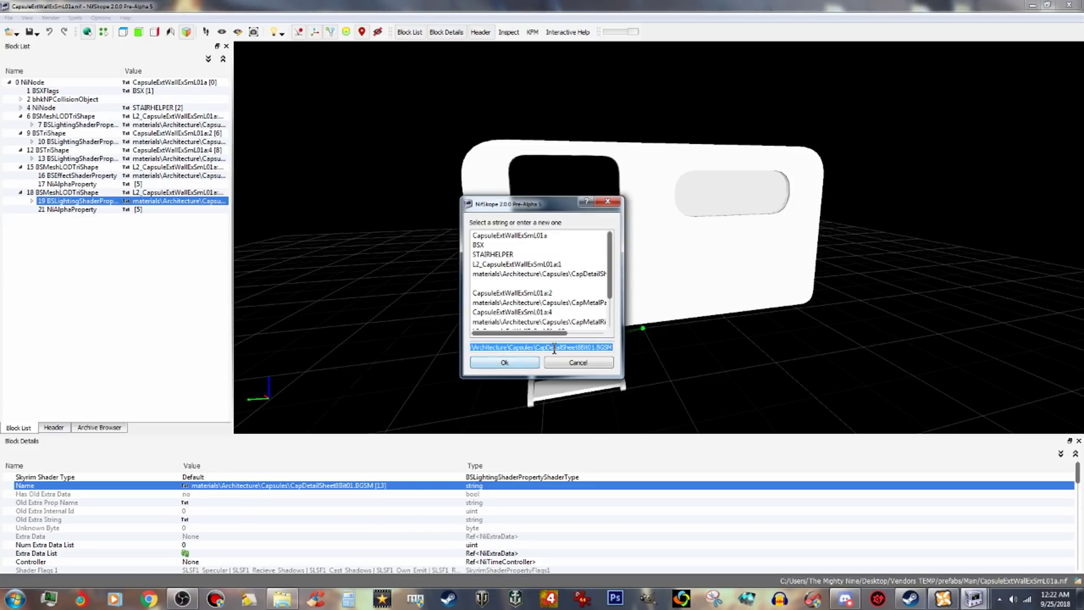
right_click(555, 346)
left_click(579, 399)
left_click(575, 363)
In CapsuleMain01.nif, set the name of Door01f's lighting shader to the copied materials\Architecture\Capsules\CapDetailSheet8Bit01.BGSM path.
mouse_move(975, 599)
left_click(884, 539)
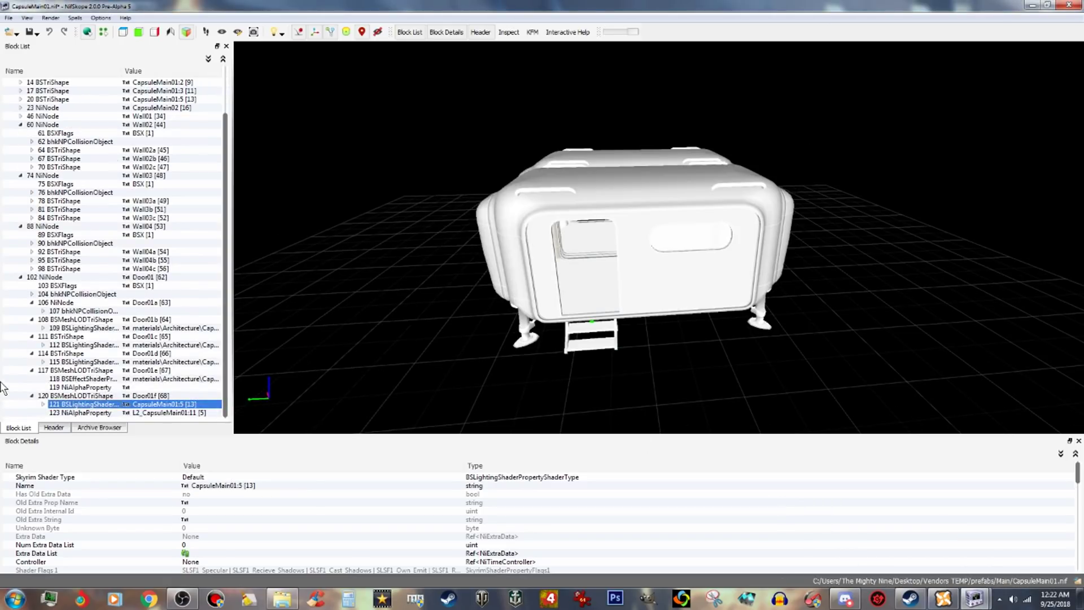
right_click(238, 485)
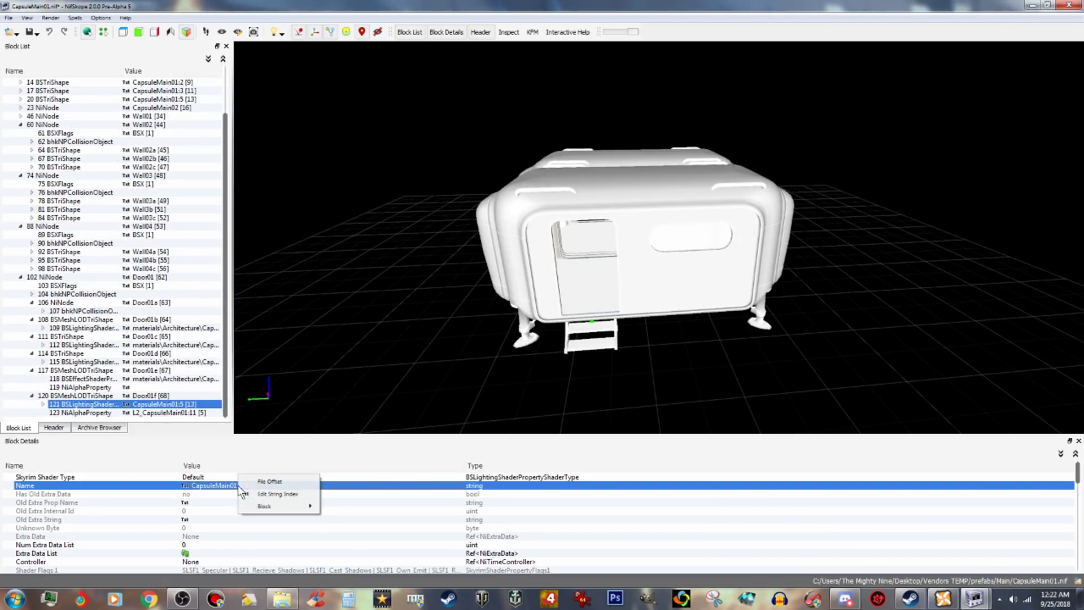
left_click(278, 494)
right_click(511, 347)
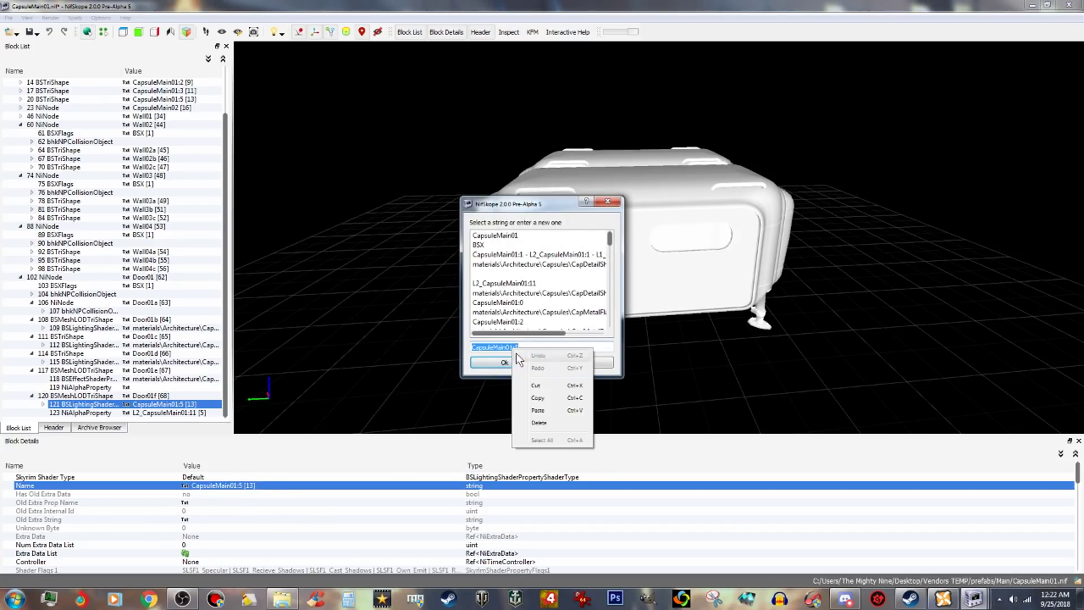
left_click(539, 412)
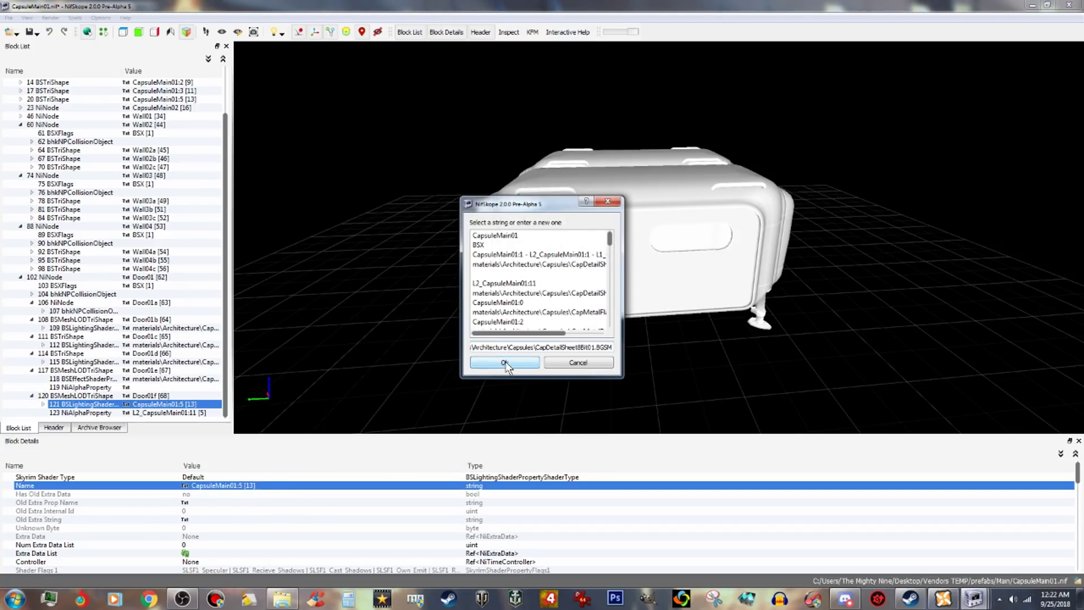
left_click(505, 363)
Clear the name string of the NiAlphaProperty under Door01f.
left_click(84, 413)
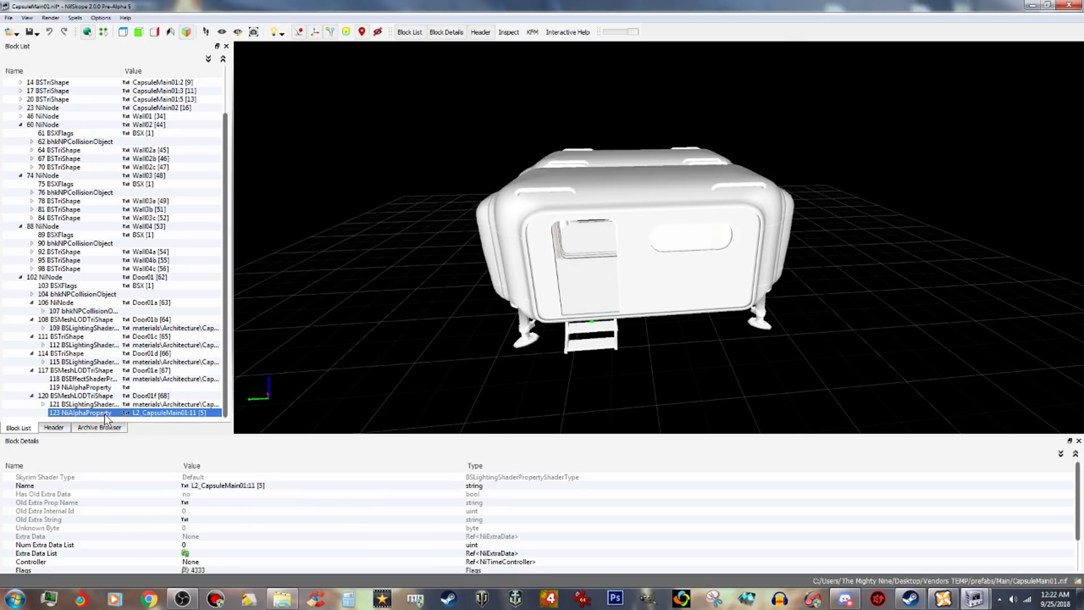
right_click(302, 484)
left_click(317, 496)
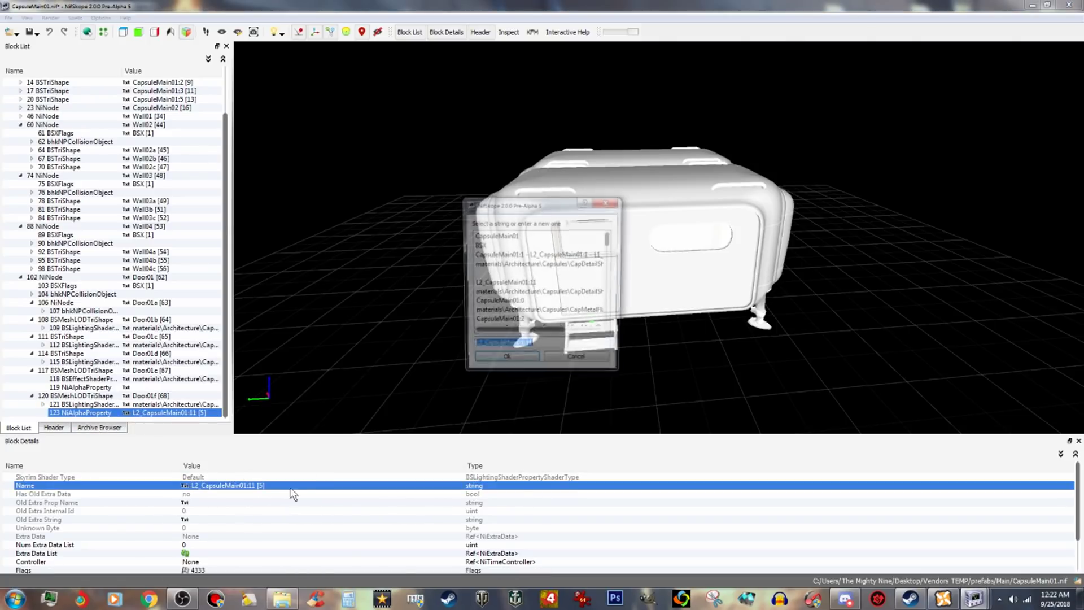
key("Delete")
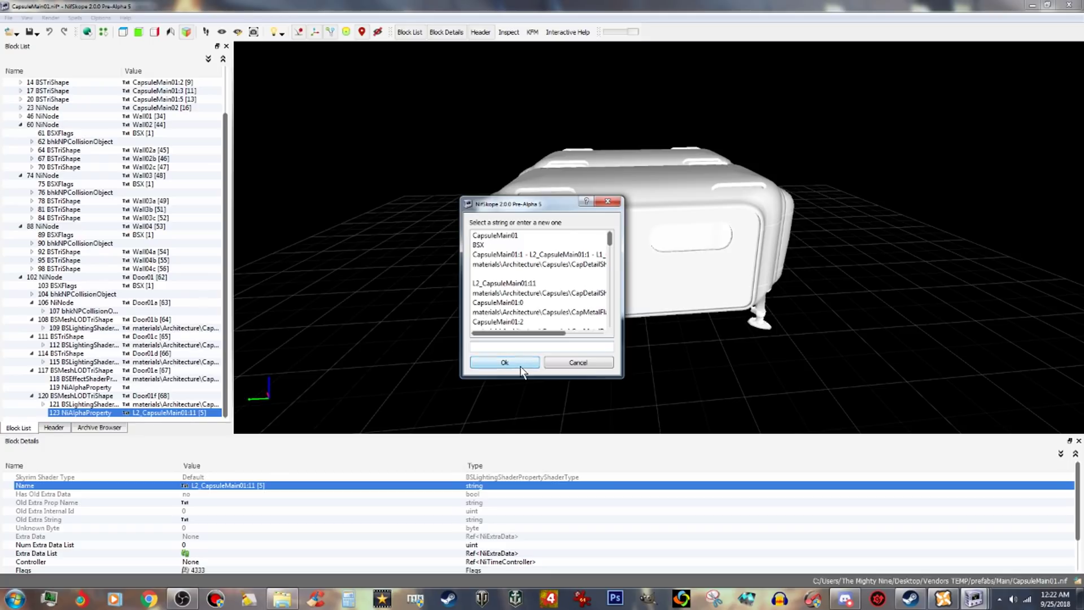
left_click(480, 363)
Inspect the capsule's open side in CapsuleMain01.nif and close the CapsuleExtWallExSmL01a.nif window.
left_click_drag(462, 390, 609, 371)
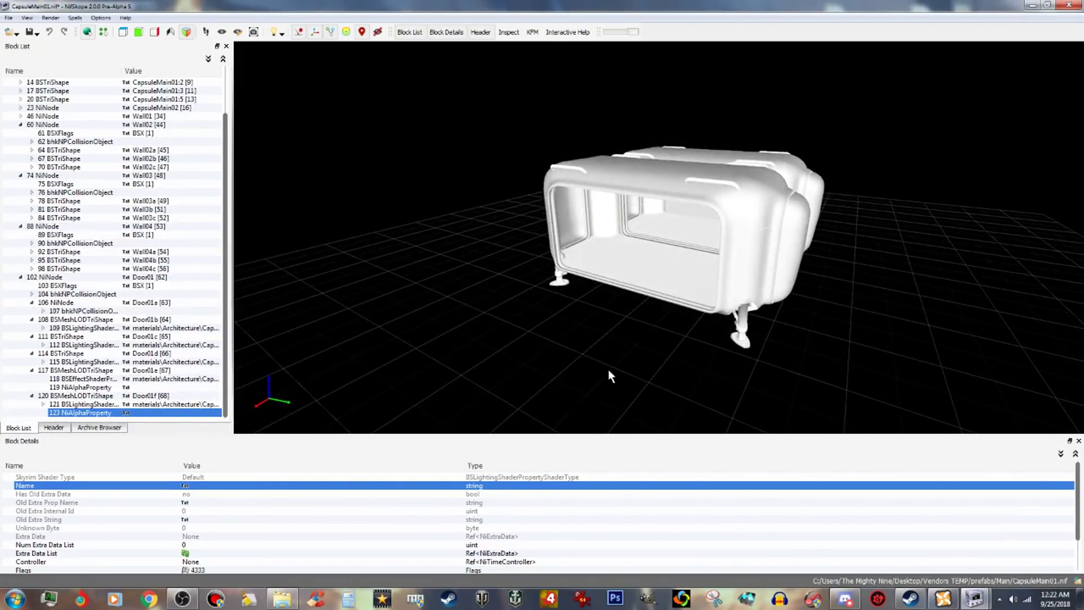
left_click(974, 598)
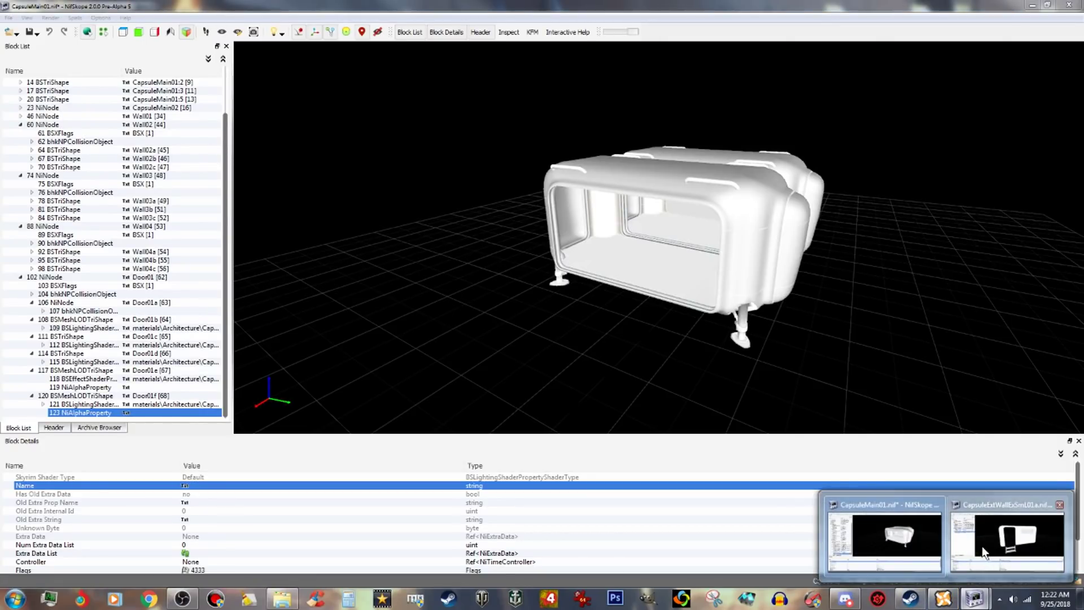
left_click(1060, 506)
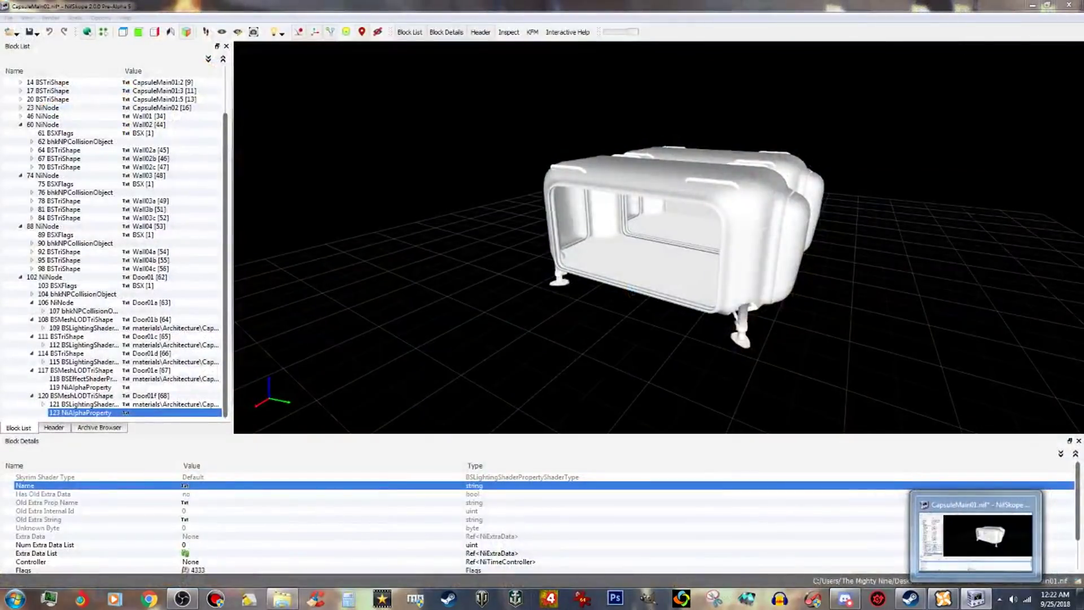
Open CapsuleExtWallExSmL01.nif and CapsuleExtWallWin01.nif in turn from the prefabs\Main folder in Windows Explorer and examine their wall models.
left_click(282, 599)
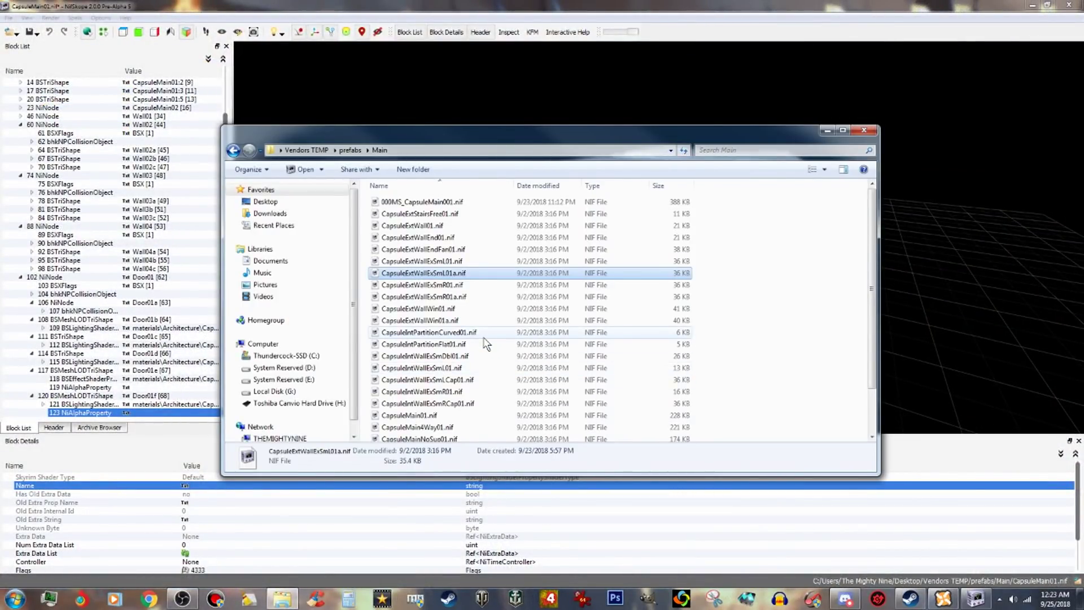
left_click(432, 263)
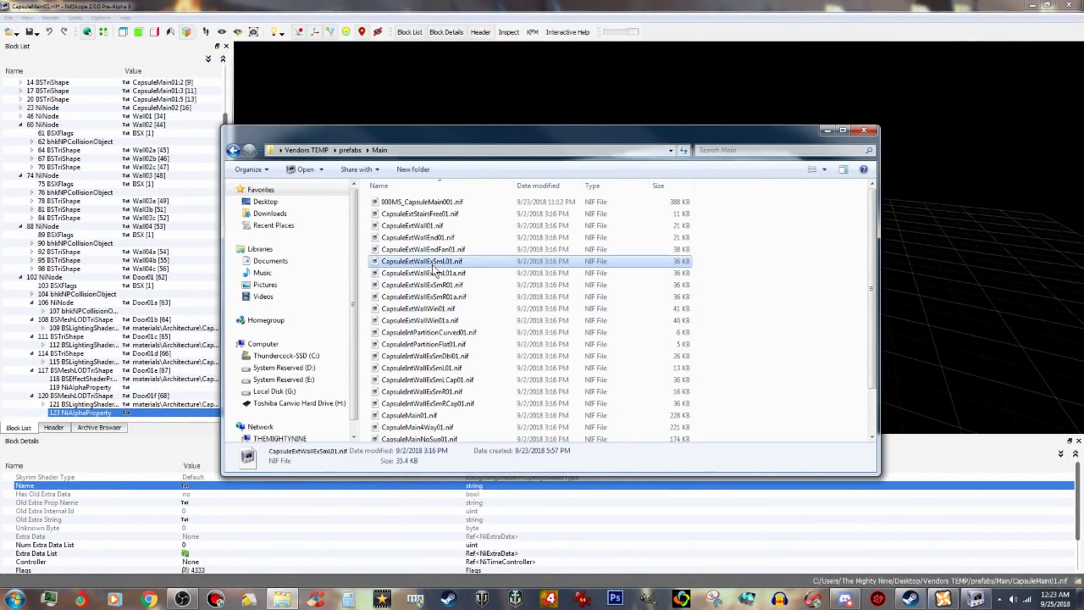
left_click_drag(421, 264, 1080, 406)
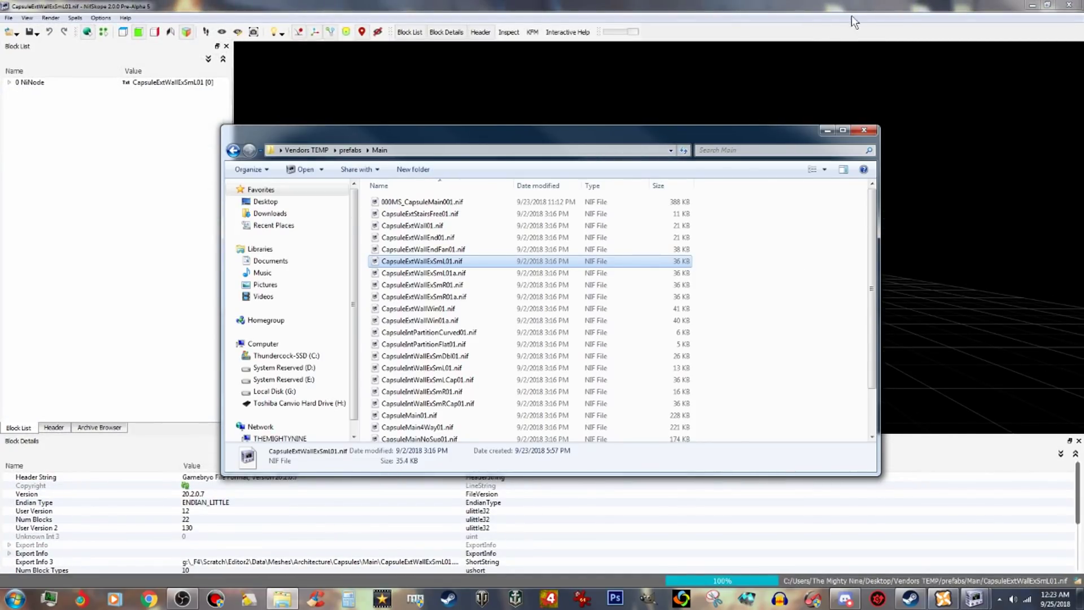
left_click(854, 16)
left_click_drag(743, 168, 655, 178)
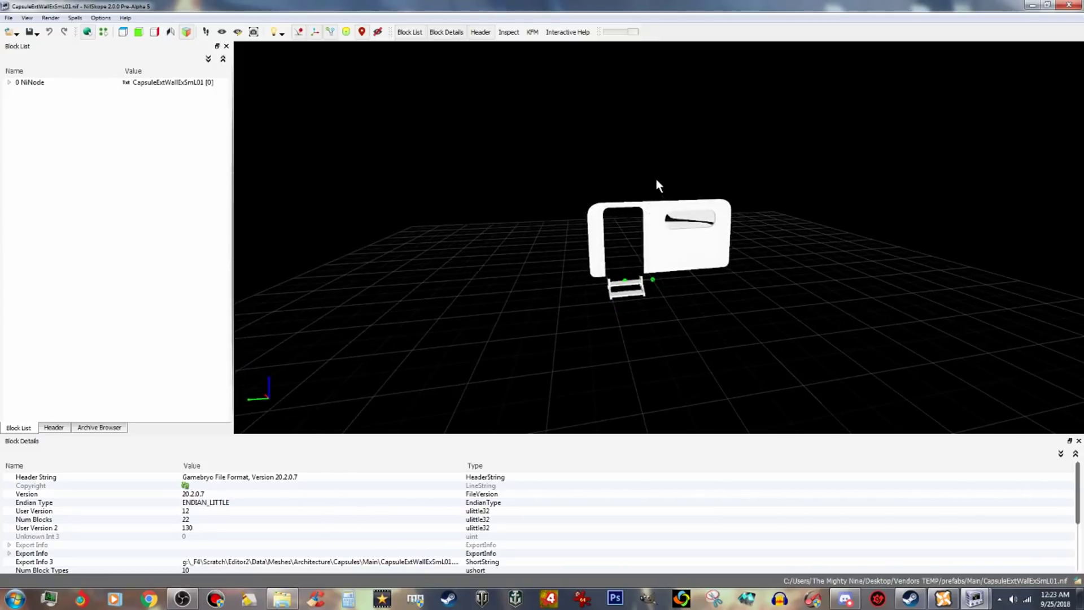
scroll(749, 176, "up", 5)
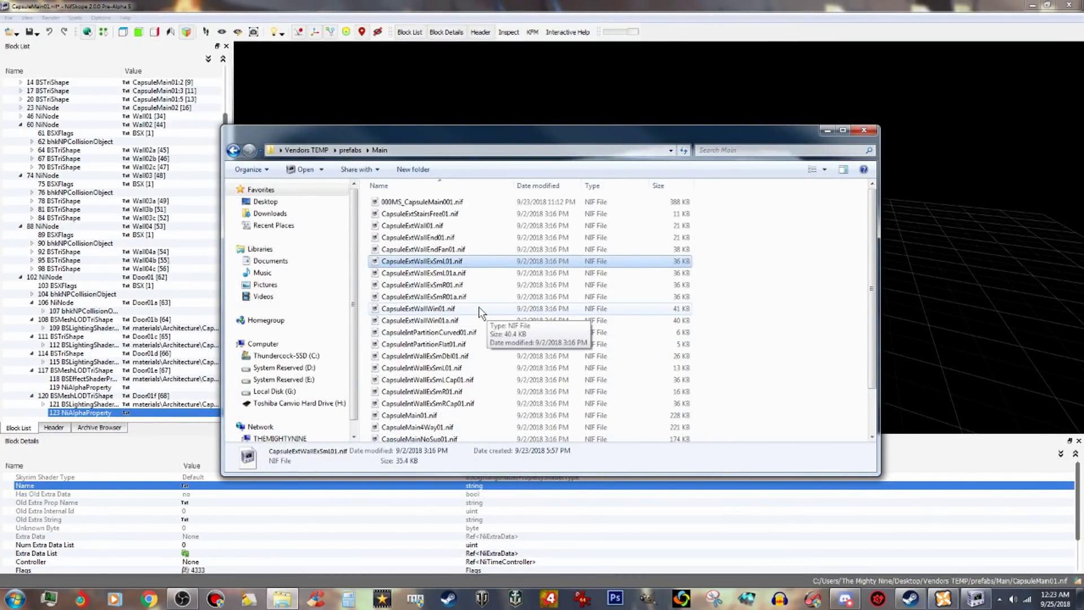
left_click_drag(434, 308, 440, 312)
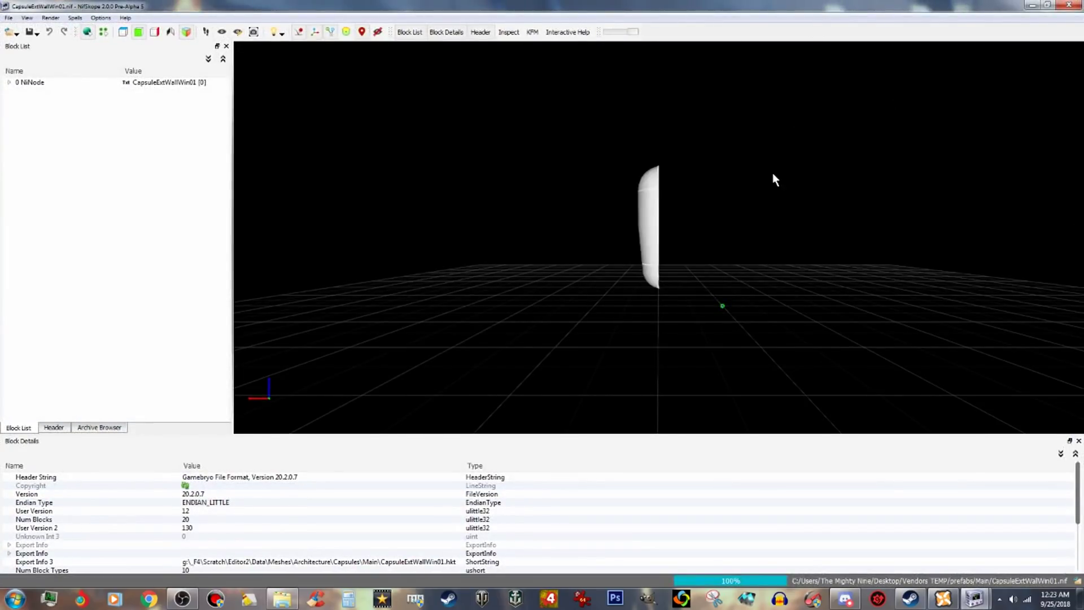
left_click_drag(773, 174, 853, 194)
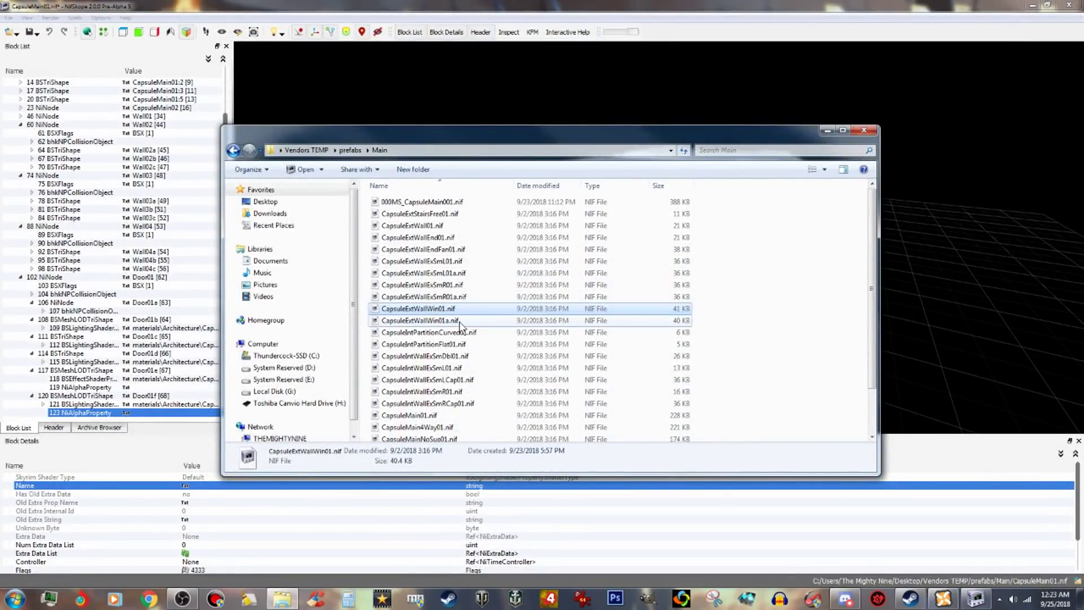
Open CapsuleExtWallWin01a.nif from the prefabs\Main folder and copy the whole branch of its root NiNode.
left_click_drag(460, 322, 1078, 405)
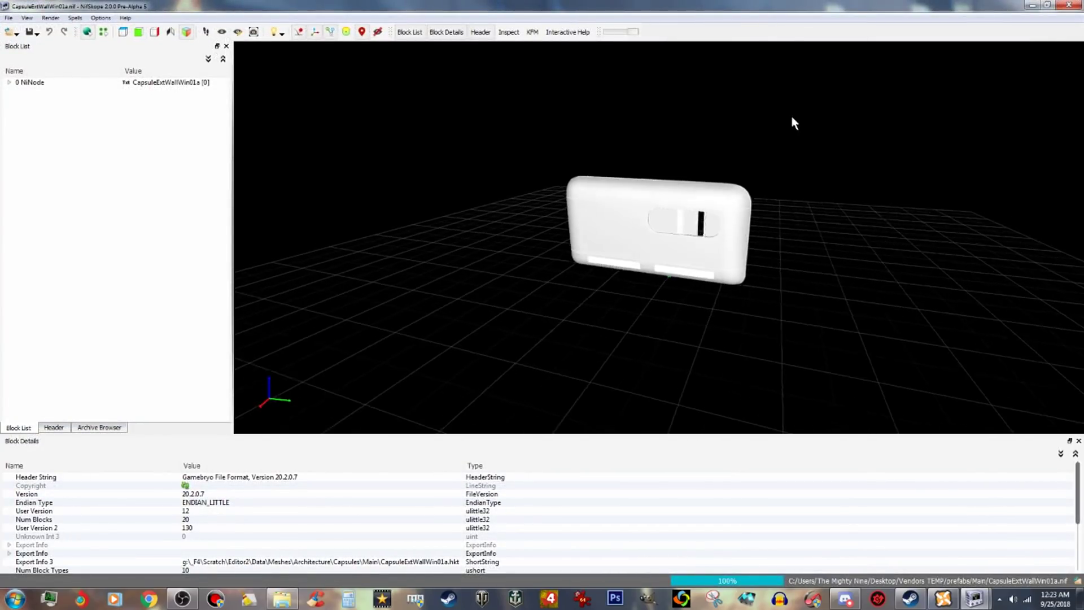
left_click(37, 83)
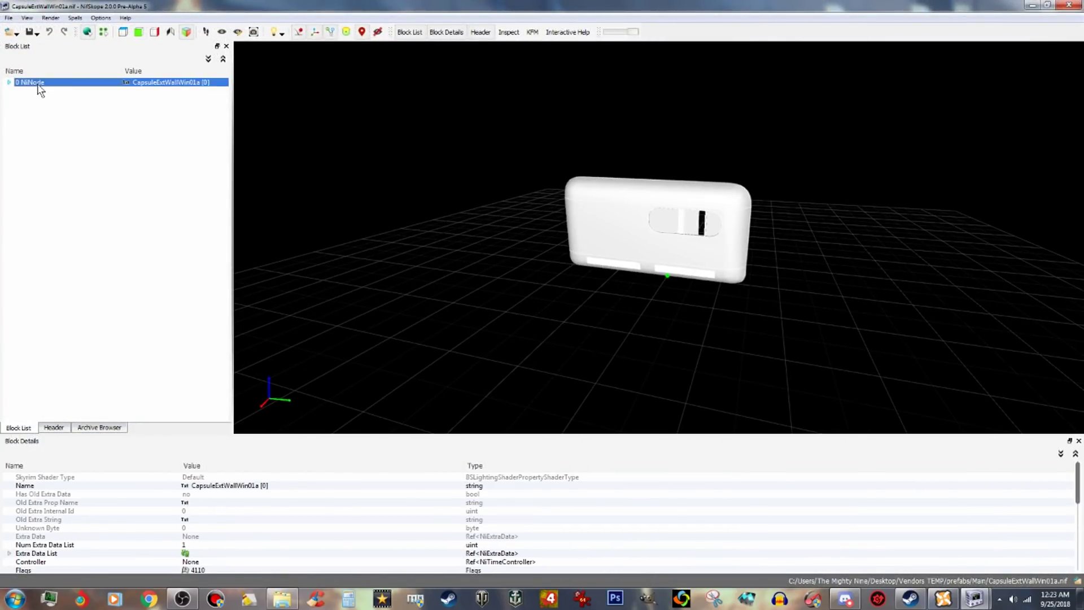
right_click(37, 82)
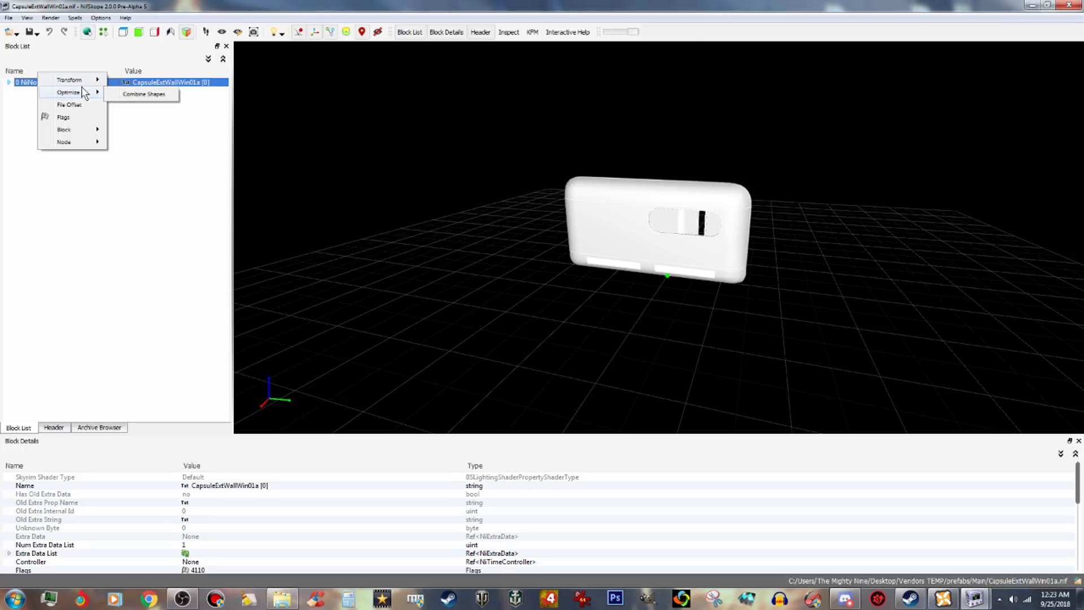
mouse_move(73, 134)
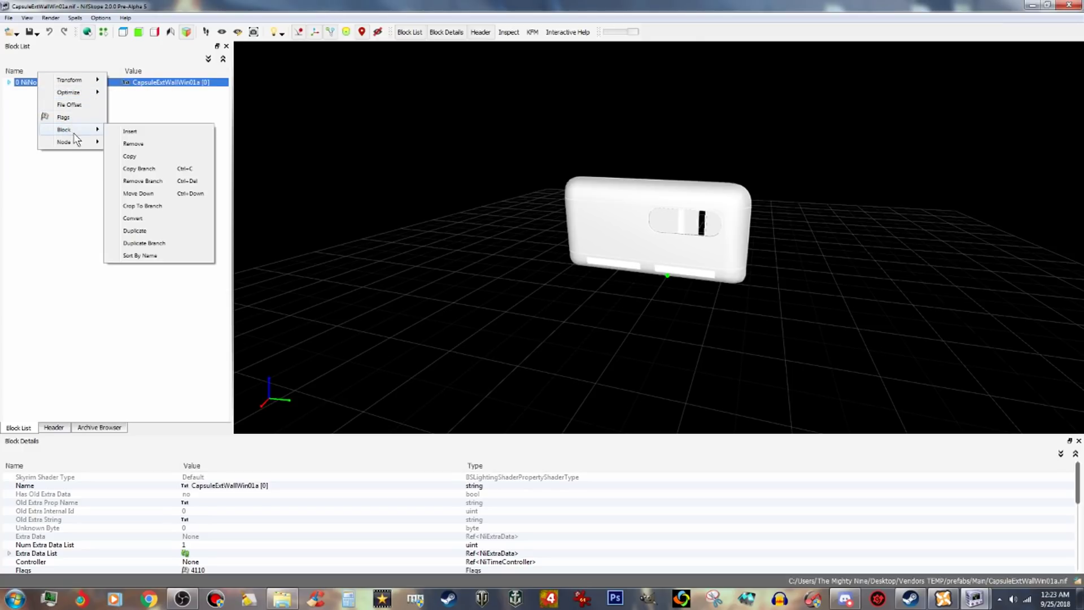
left_click(157, 168)
mouse_move(976, 597)
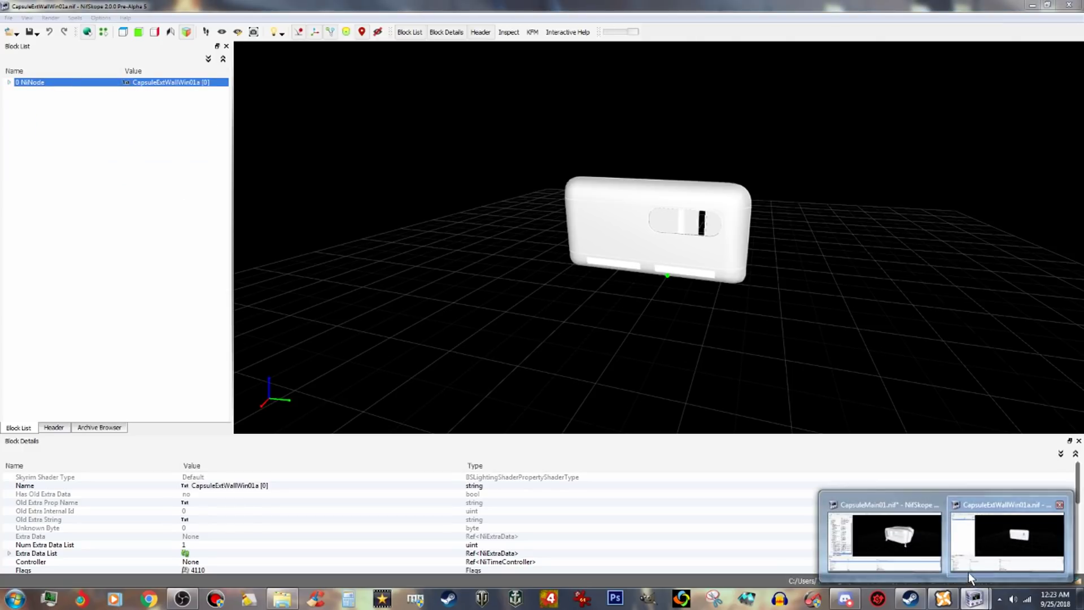
Switch to CapsuleMain01.nif and paste the copied window wall branch under its root NiNode.
left_click(884, 533)
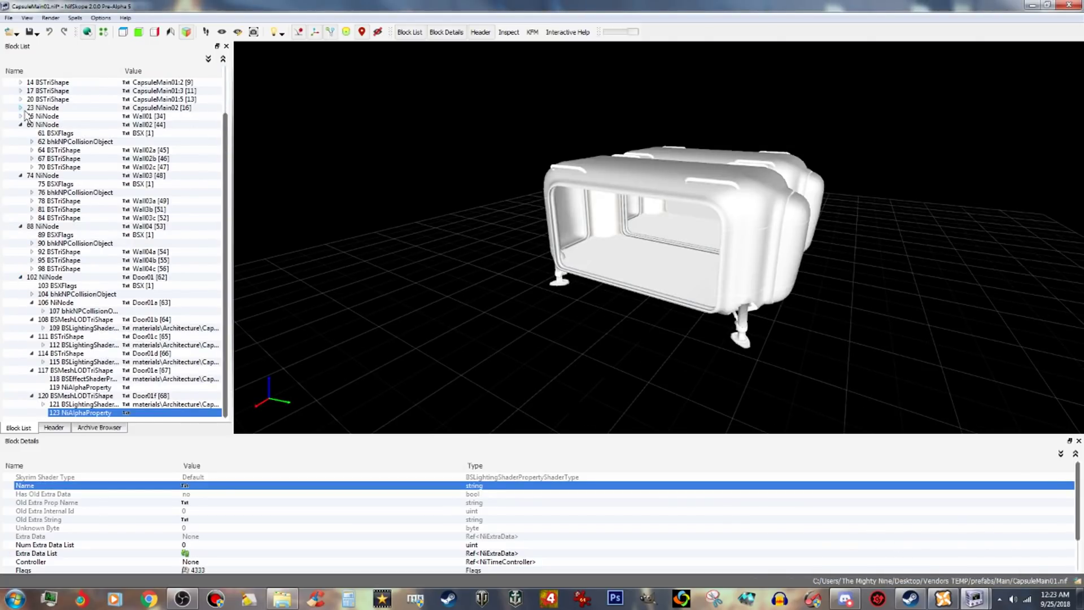
scroll(60, 198, "up", 2)
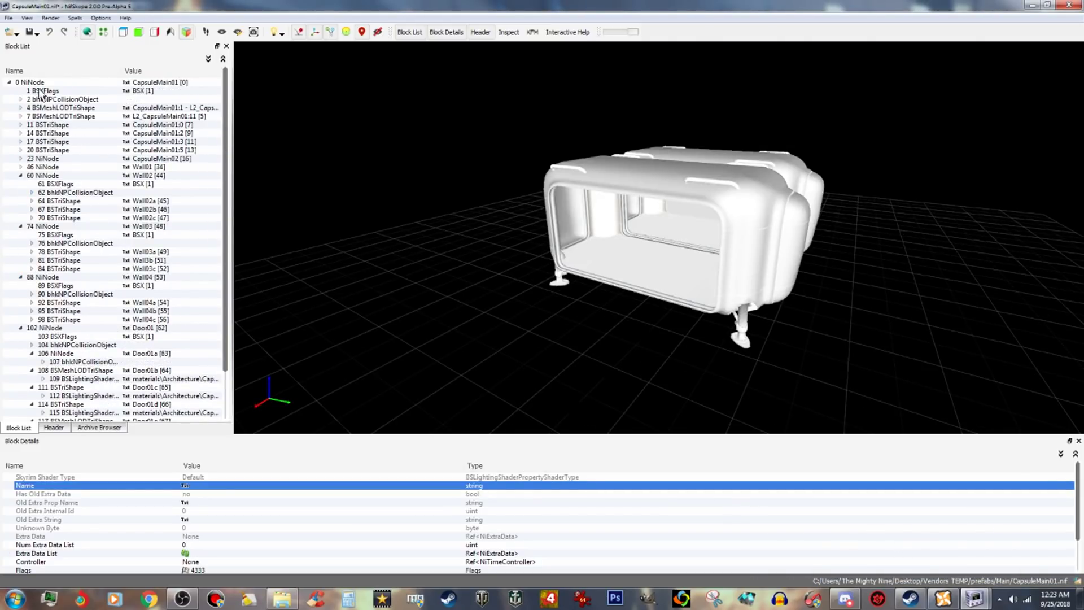
right_click(41, 84)
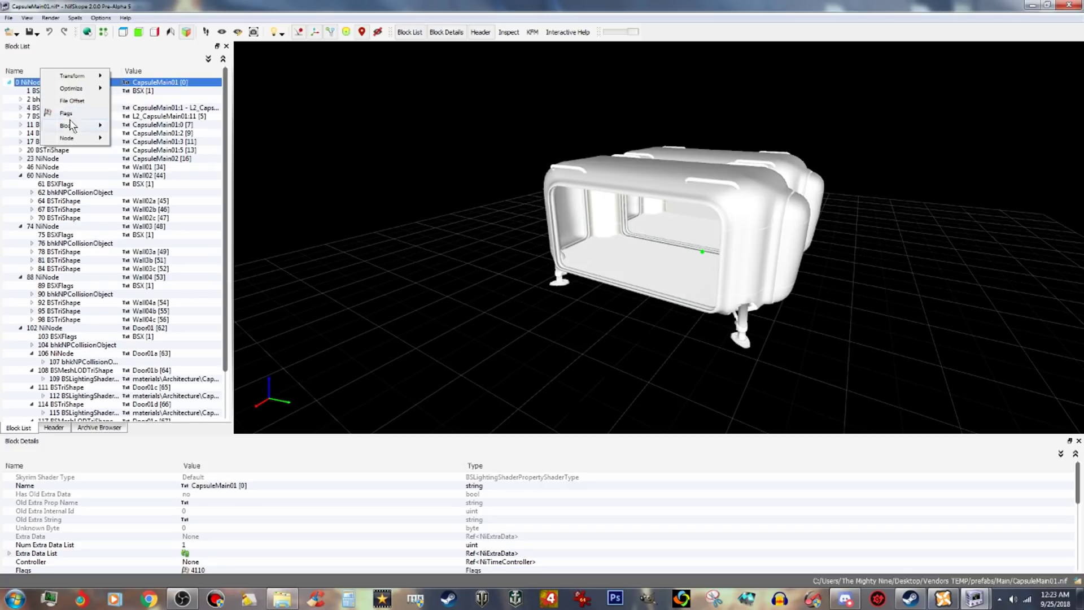
mouse_move(77, 131)
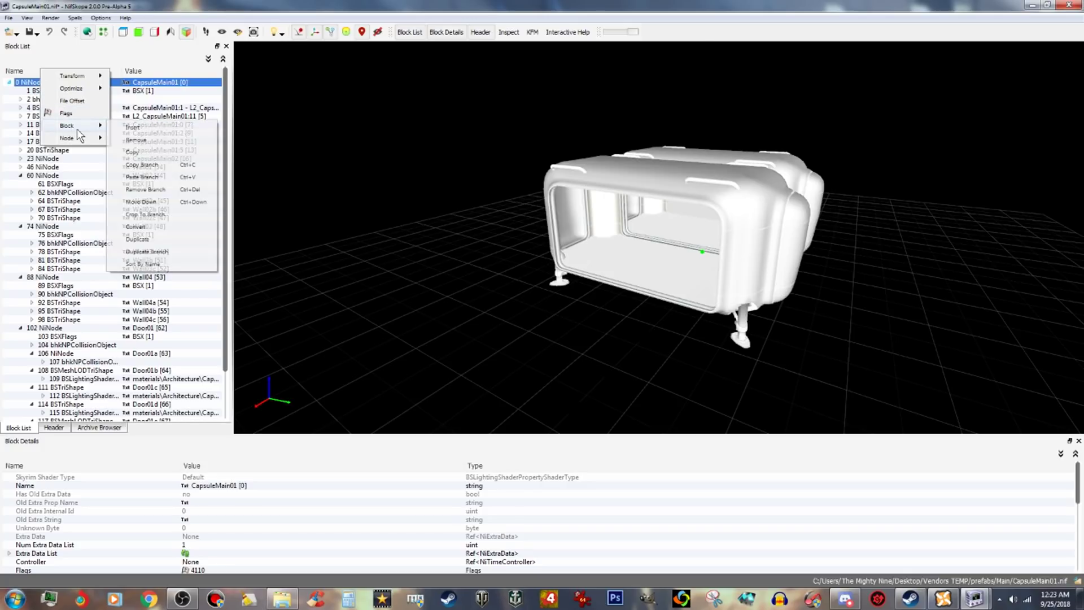
left_click(150, 178)
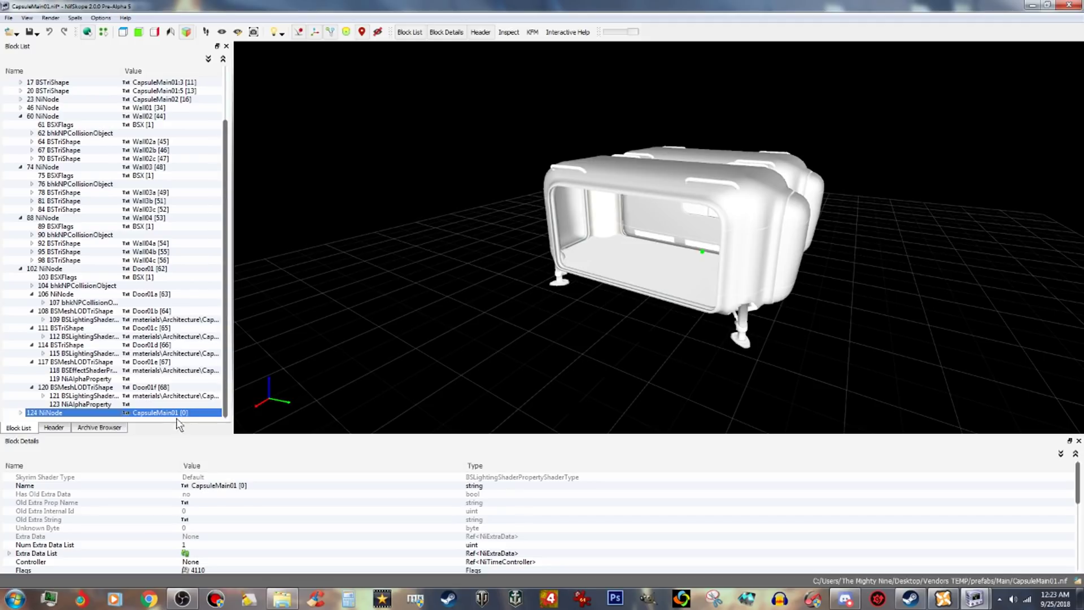
Rename the pasted NiNode to Wall05 through its transform settings.
right_click(162, 409)
mouse_move(214, 412)
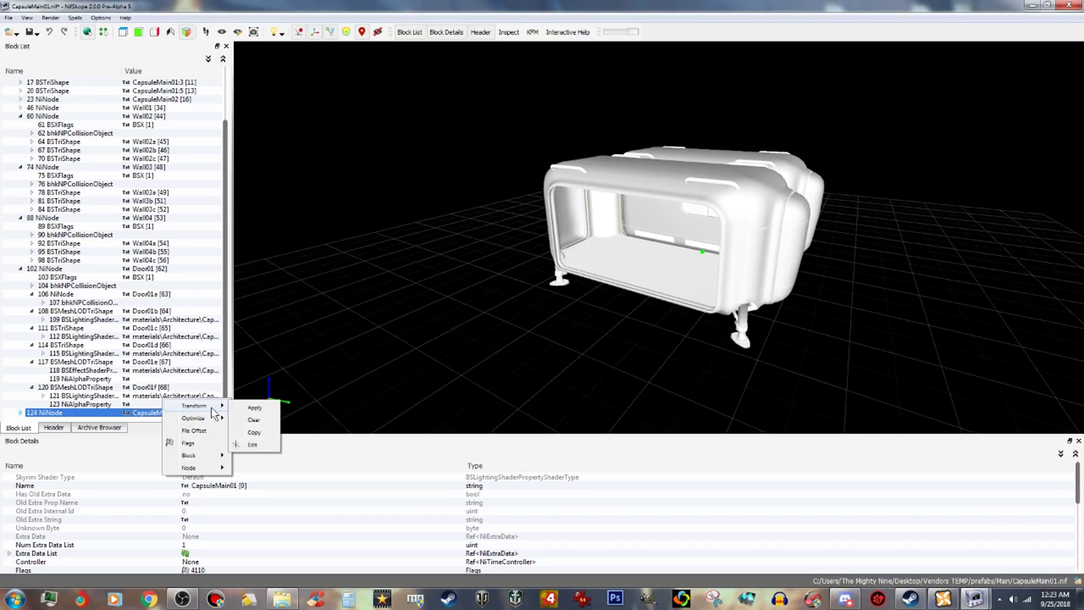
left_click(252, 444)
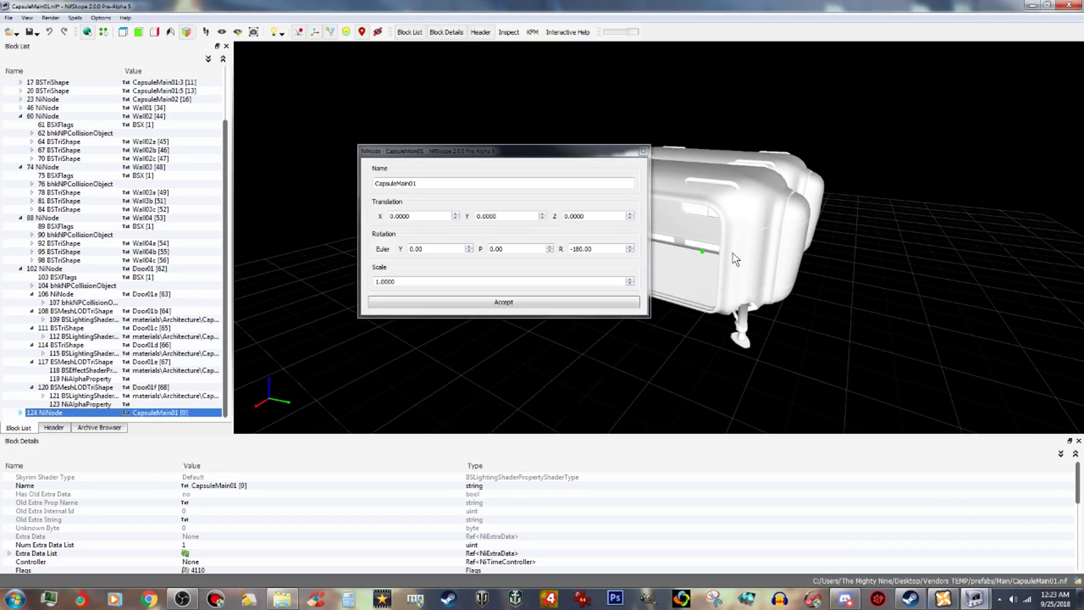
double_click(418, 184)
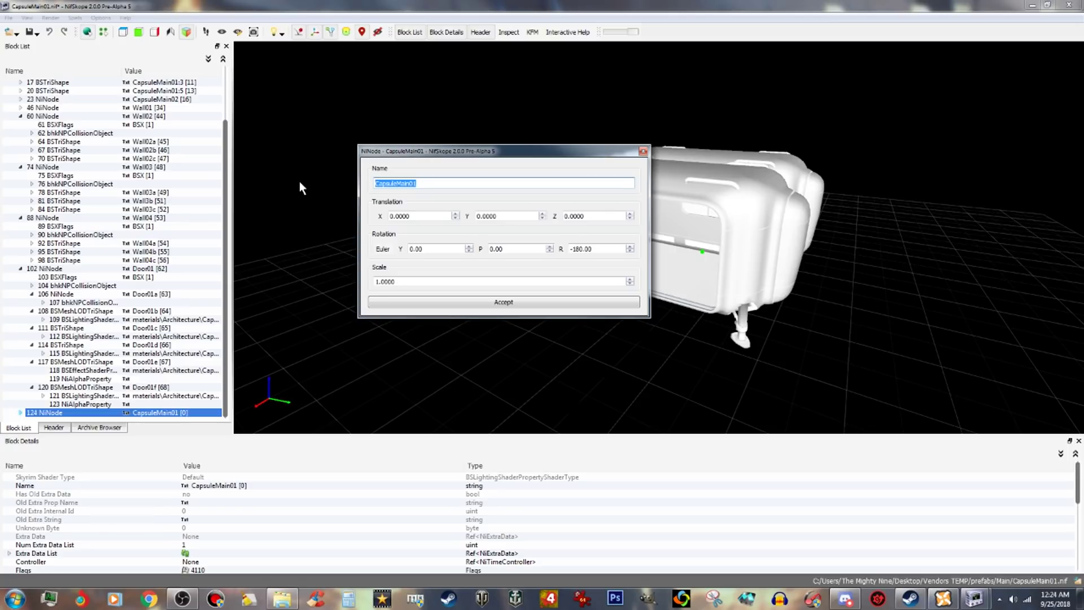
type("Wall")
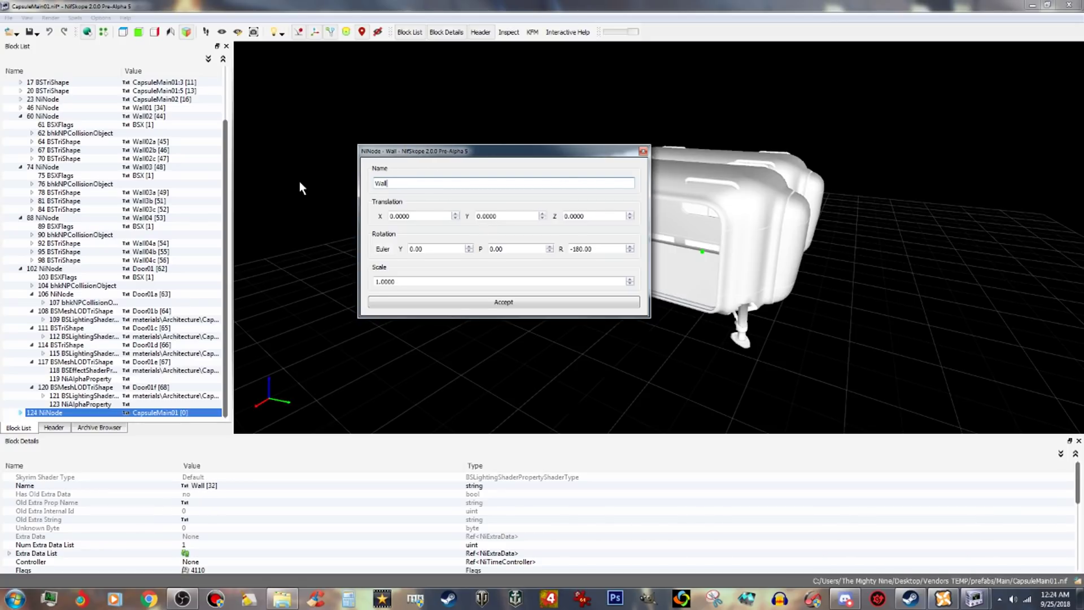
type("05")
left_click(500, 303)
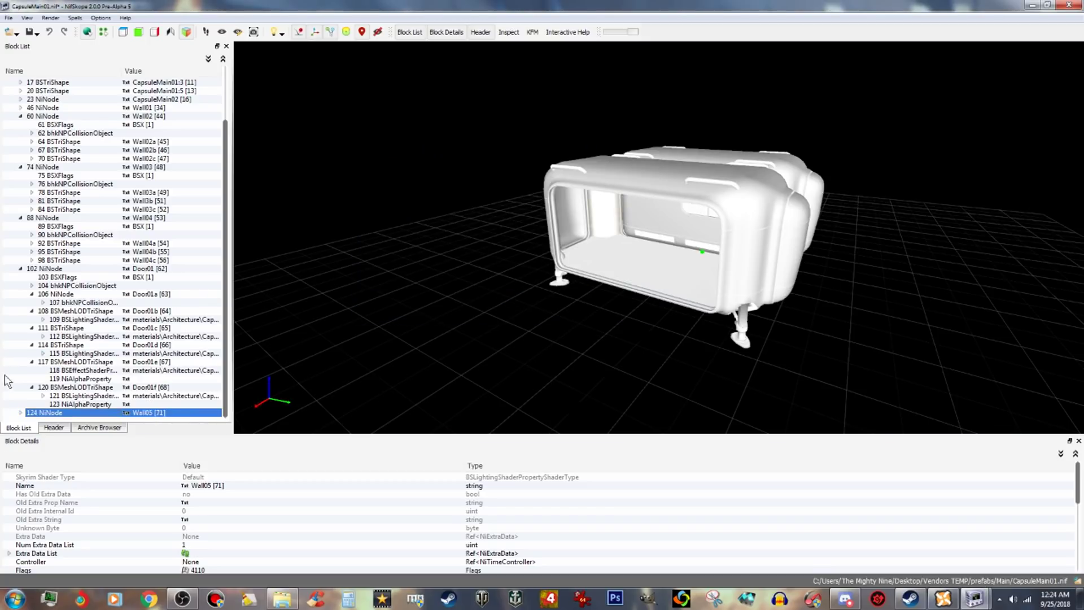
Expand Wall05 and its first BSMeshLODTriShape, and select the BSLightingShaderProperty inside it.
left_click(20, 412)
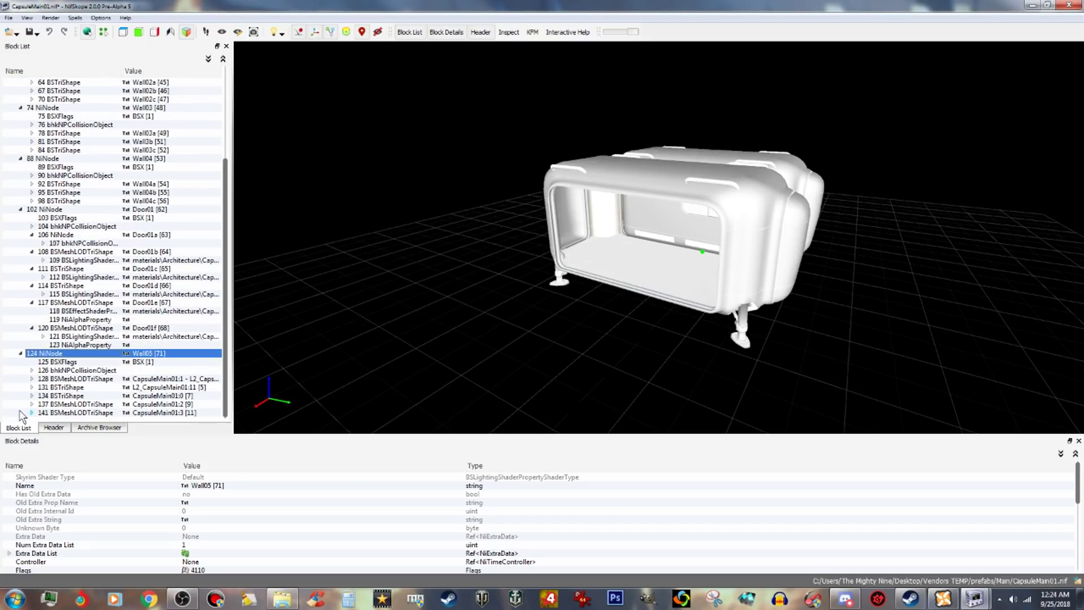
left_click(91, 380)
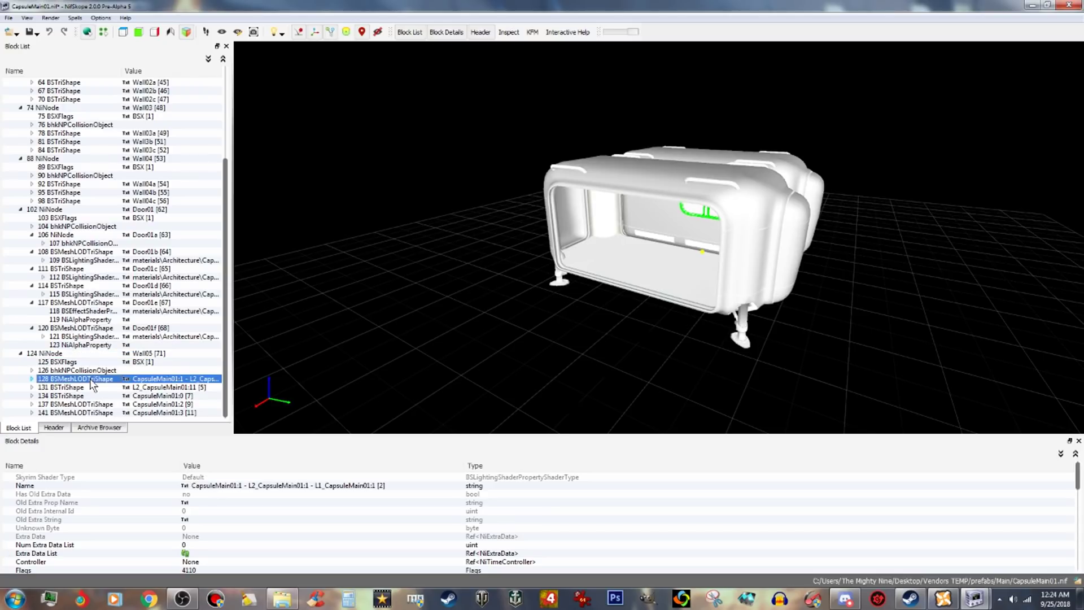
left_click(32, 379)
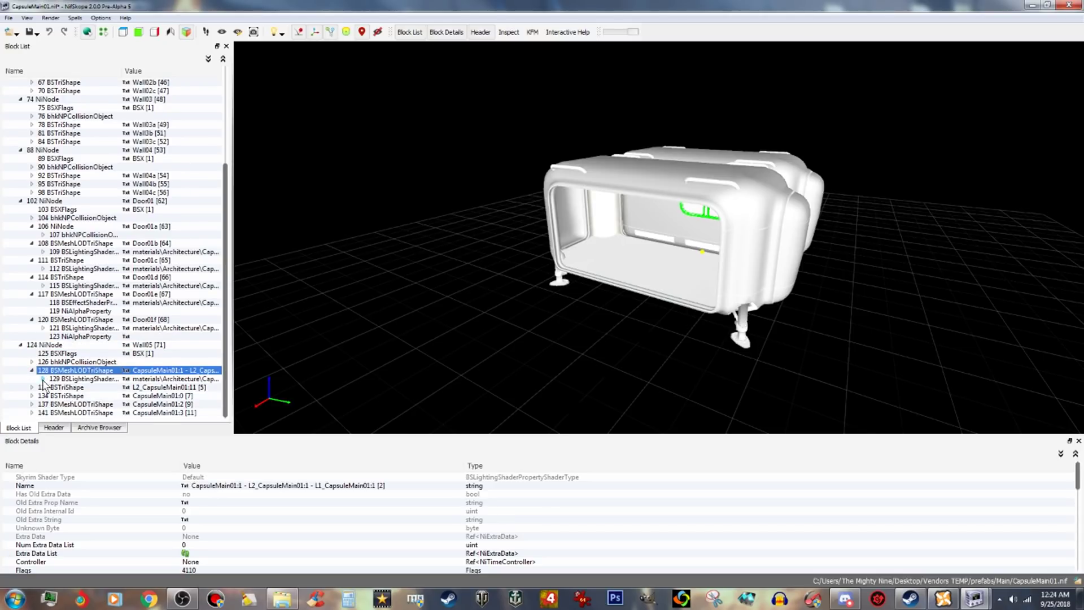
left_click(89, 379)
In CapsuleExtWallWin01a.nif, copy the material path CapMetalRidge01.BGSM from the shader property of the first BSMeshLODTriShape.
mouse_move(975, 597)
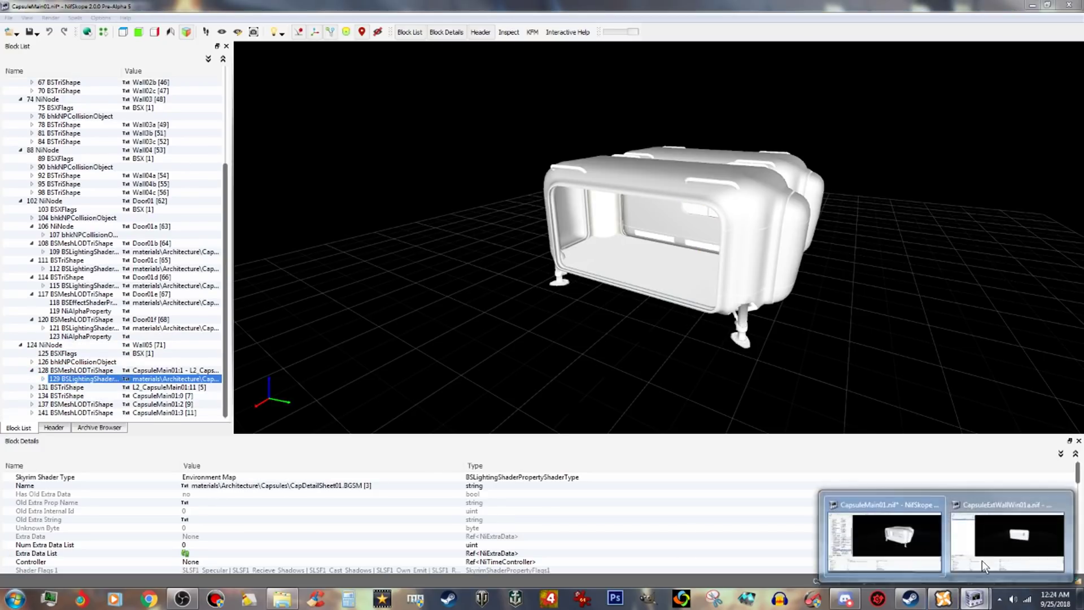
left_click(981, 560)
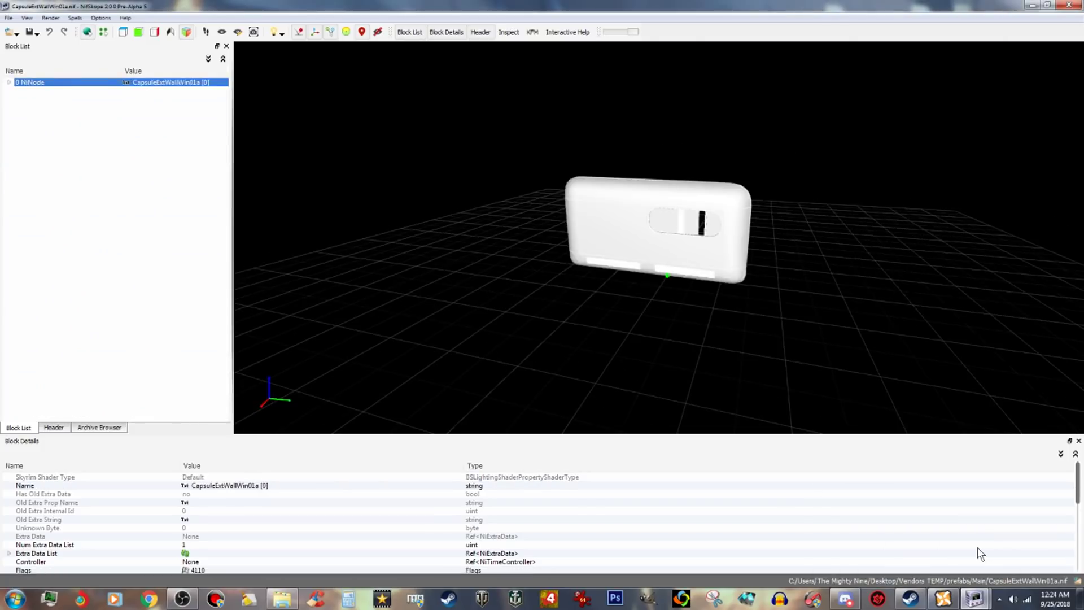
left_click(8, 82)
left_click(23, 108)
double_click(37, 108)
left_click(69, 118)
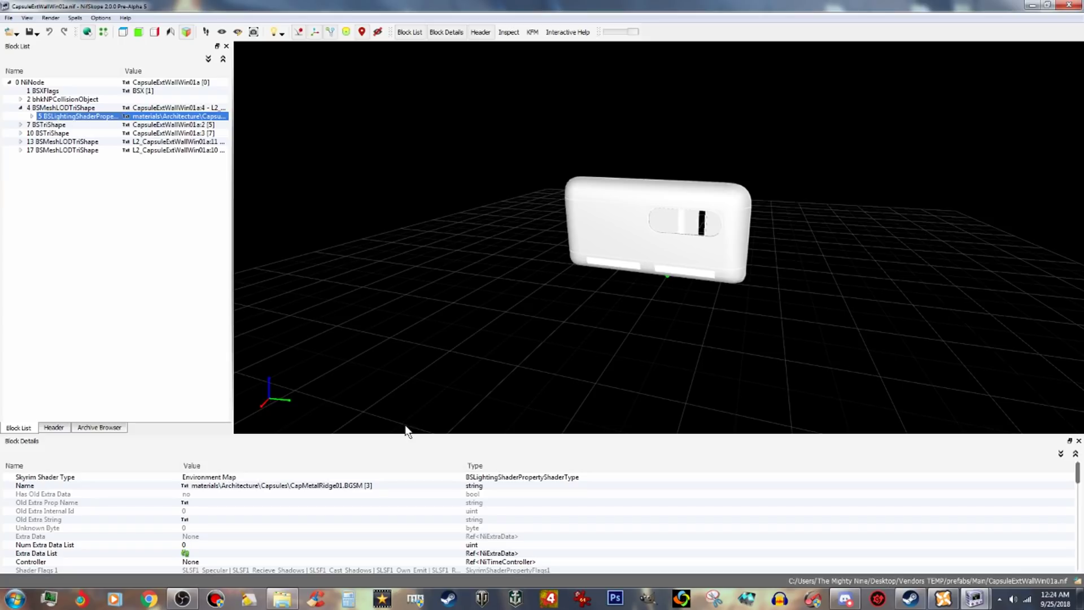
right_click(355, 485)
left_click(395, 494)
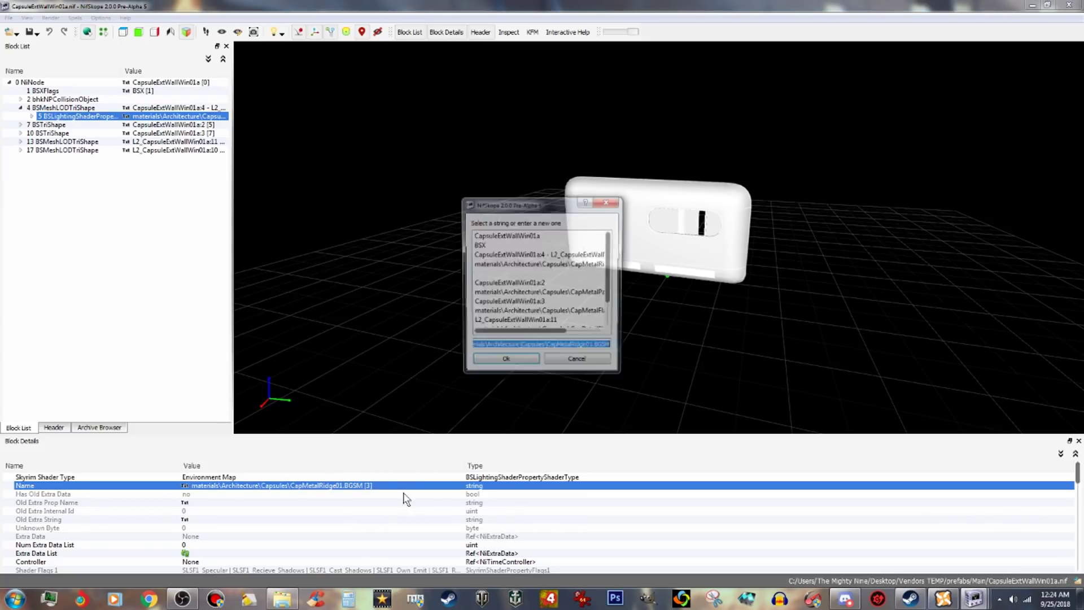
right_click(532, 343)
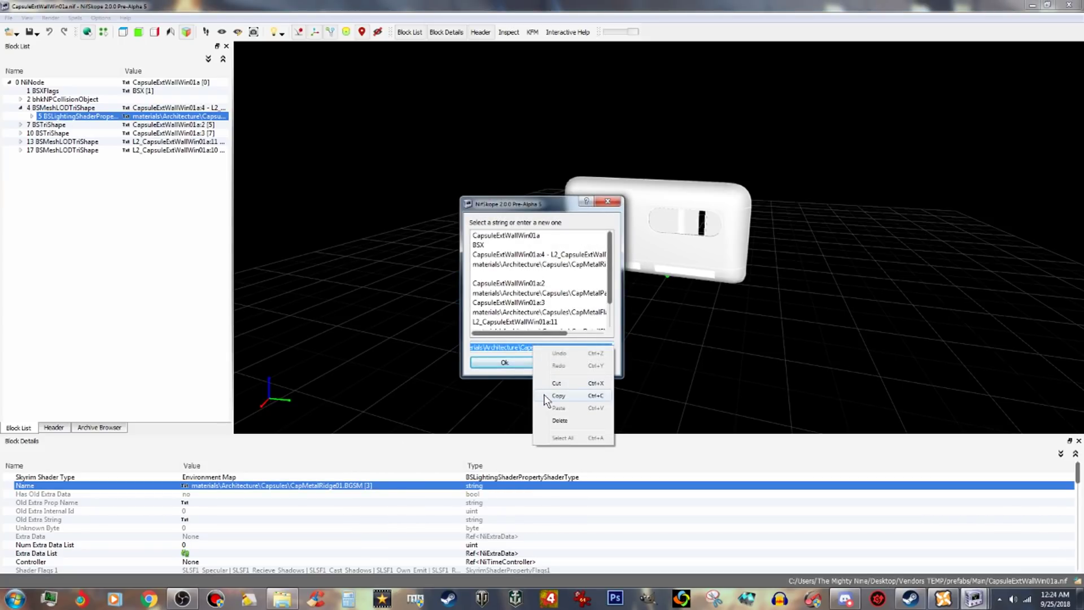
left_click(545, 401)
left_click(564, 362)
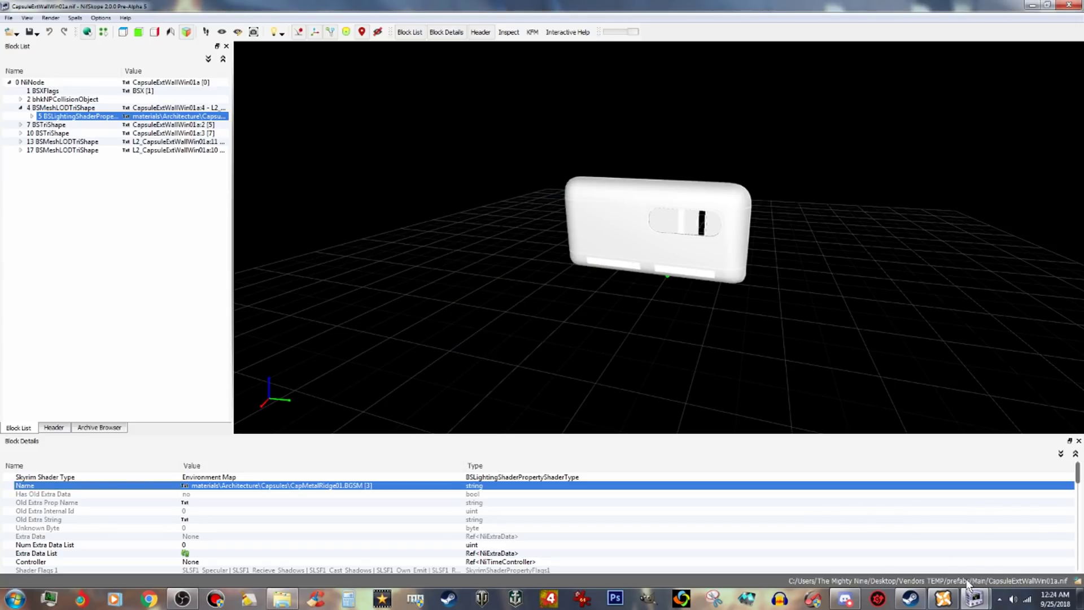
Back in CapsuleMain01.nif, set the name string of block 129's shader property to materials\Architecture\Capsules\CapMetalRidge01.BGSM.
mouse_move(974, 597)
left_click(936, 565)
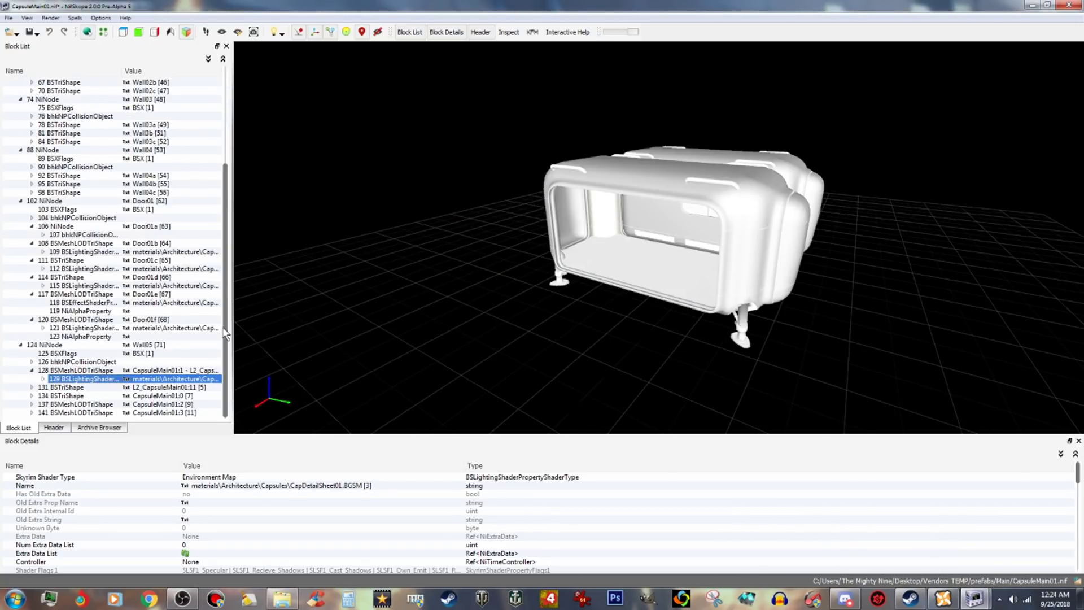
right_click(313, 487)
left_click(351, 501)
right_click(520, 348)
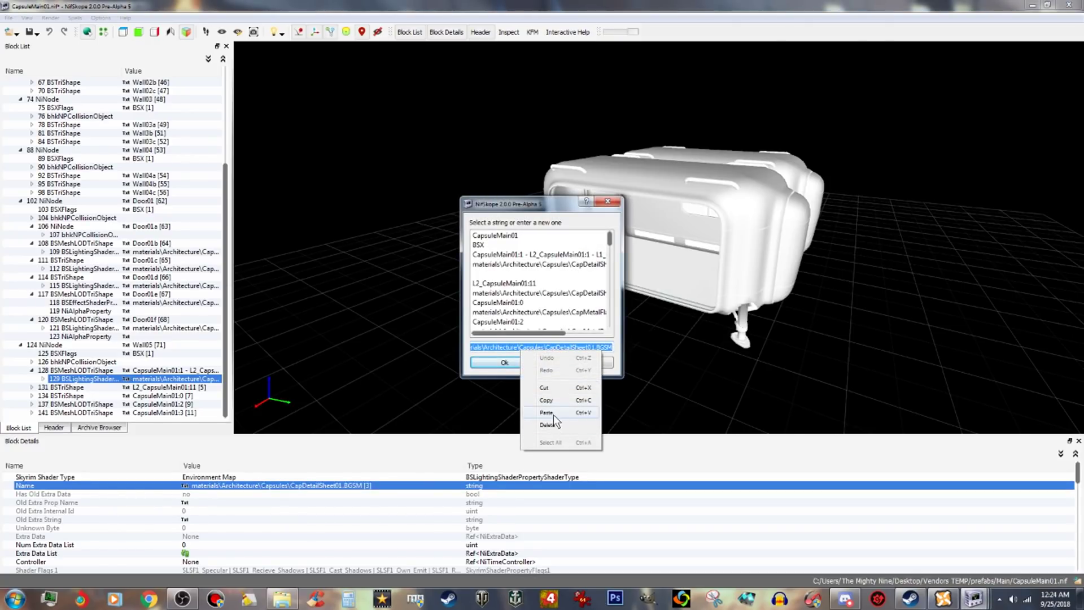
left_click(547, 412)
left_click(527, 365)
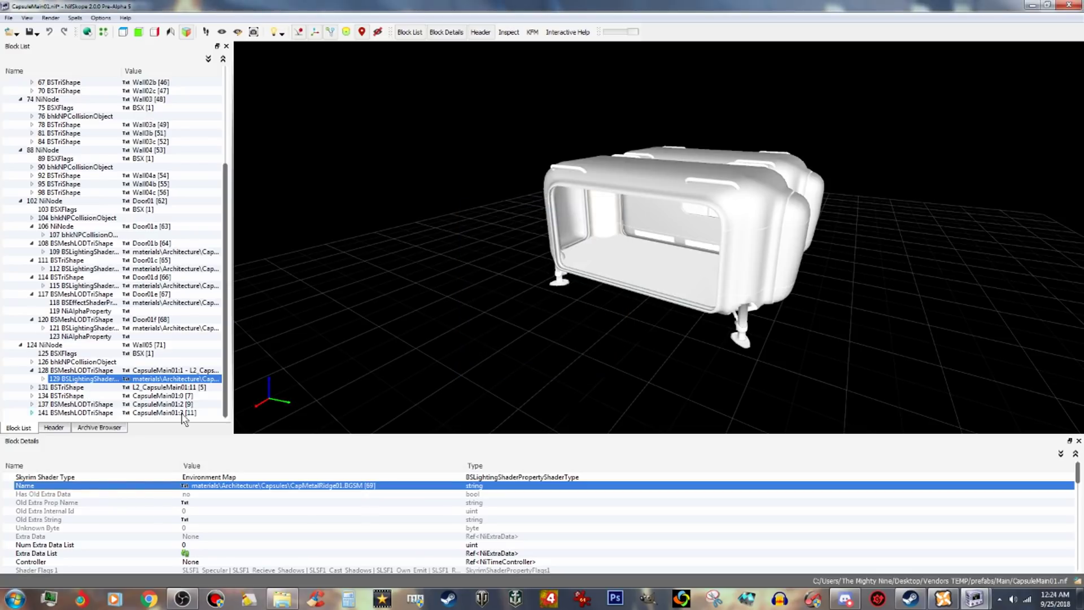
Expand Wall05's block 131 BSTriShape, and copy the CapMetalPanels01.BGSM path from the matching BSTriShape's shader property in CapsuleExtWallWin01a.nif.
left_click(32, 387)
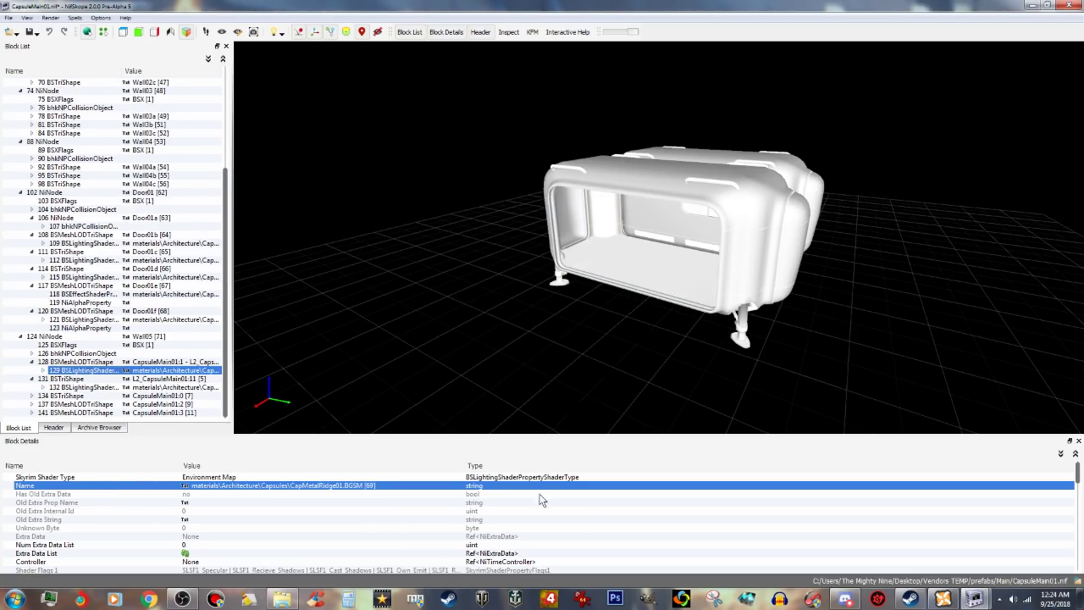
mouse_move(964, 599)
left_click(958, 551)
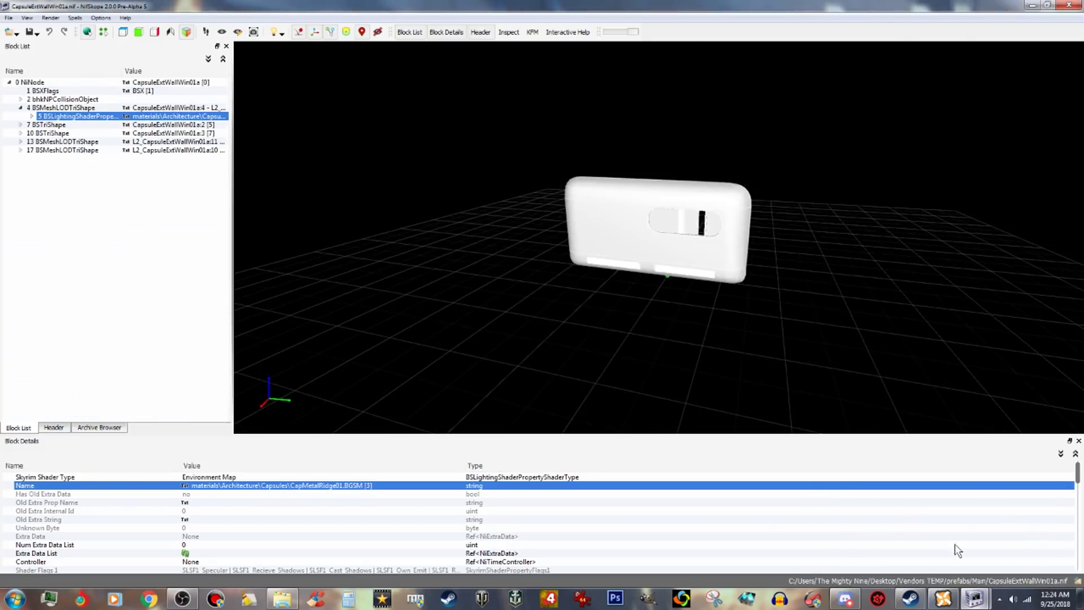
left_click(20, 124)
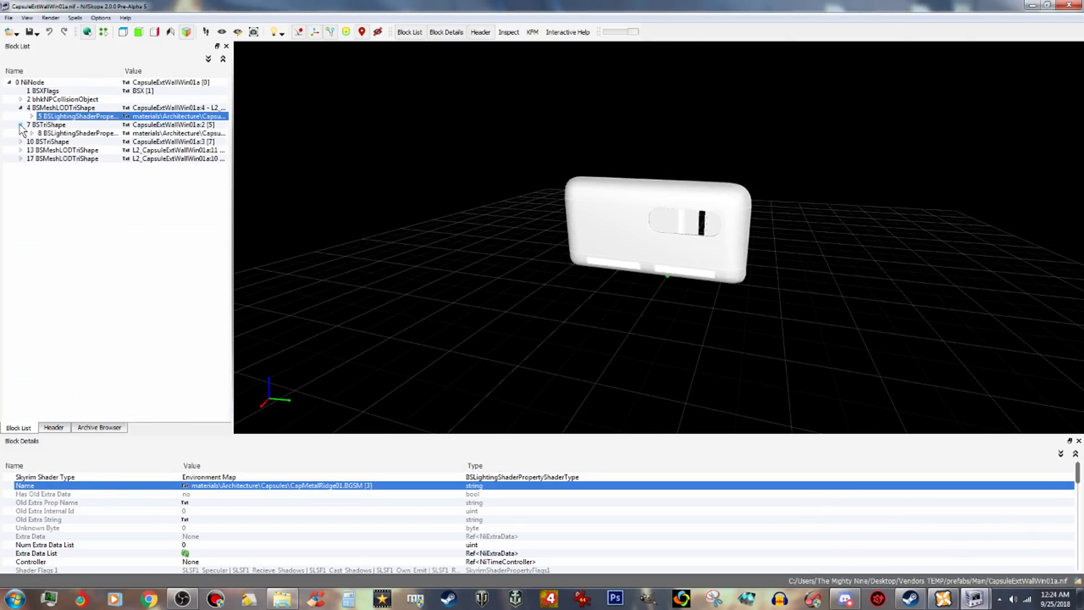
left_click(139, 134)
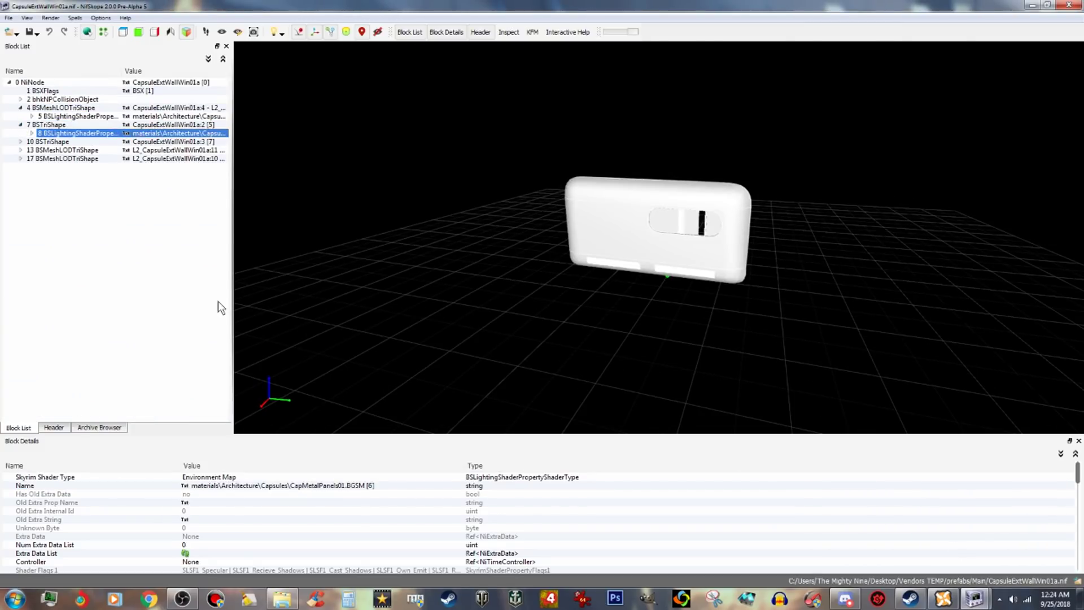
right_click(362, 488)
left_click(396, 492)
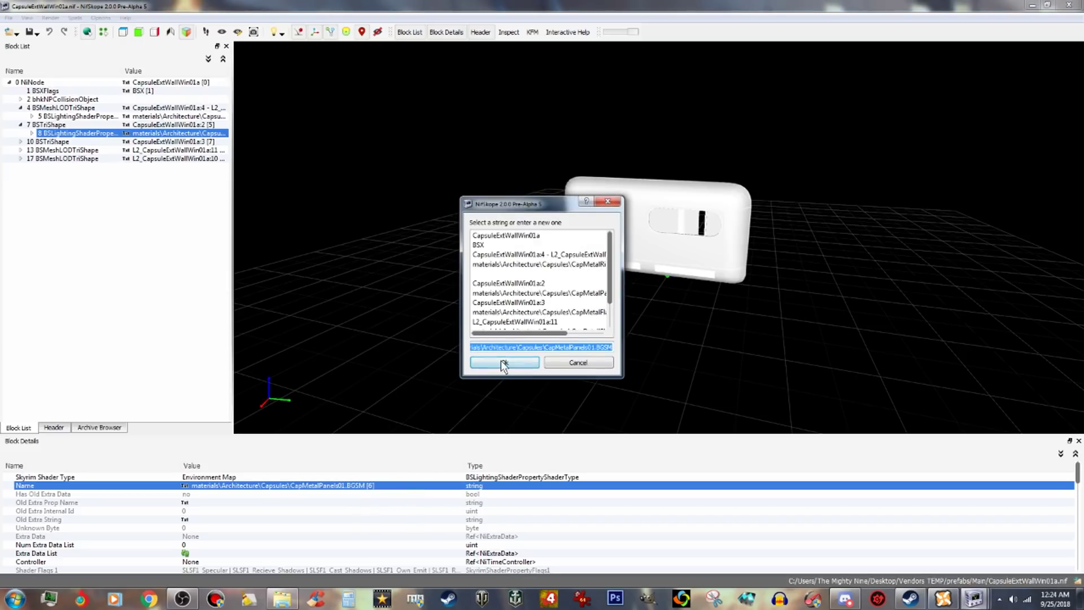
right_click(527, 345)
left_click(546, 392)
left_click(579, 366)
left_click(578, 364)
In CapsuleMain01.nif, set the name string of block 132's shader property to materials\Architecture\Capsules\CapMetalPanels01.BGSM.
mouse_move(987, 602)
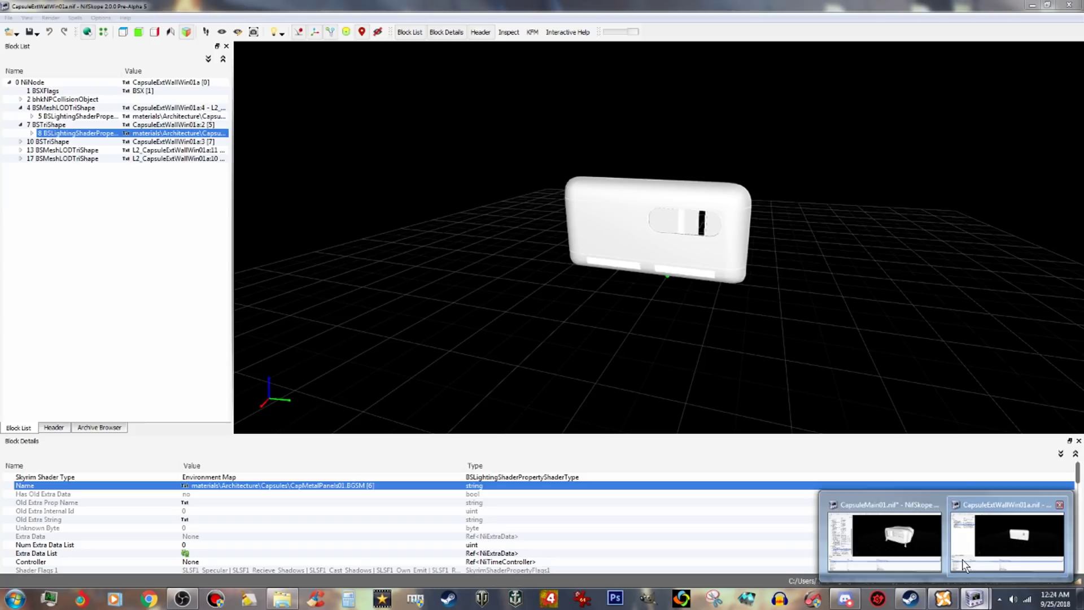
left_click(915, 547)
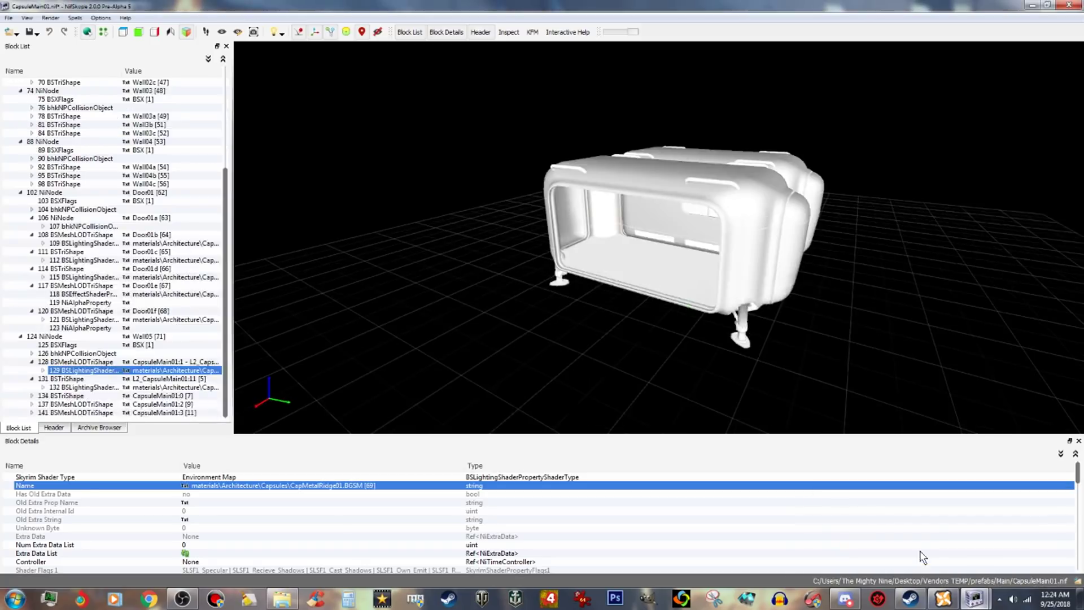
right_click(276, 486)
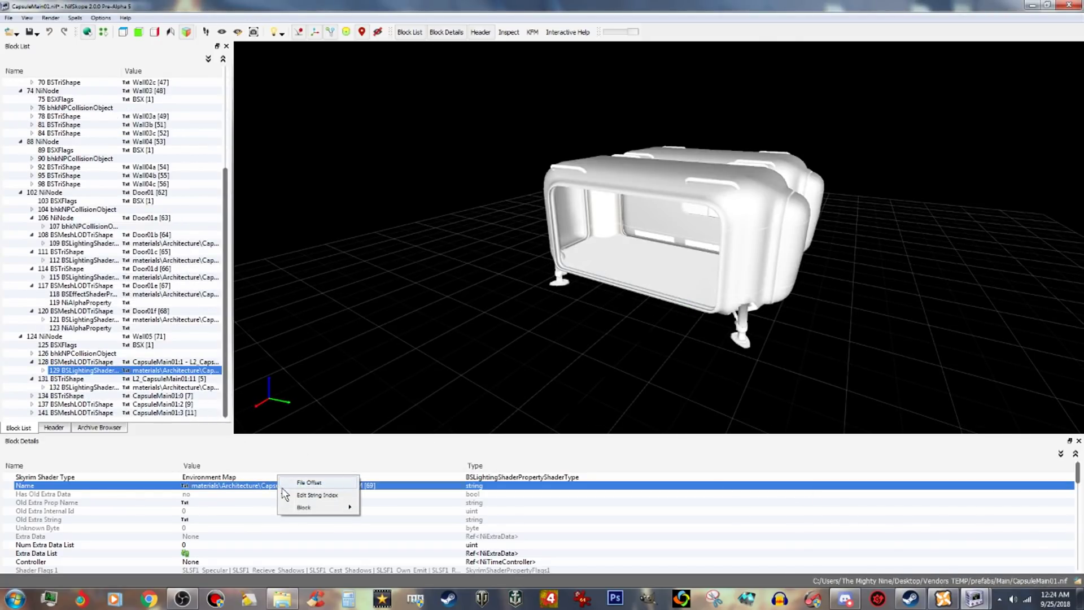
left_click(74, 386)
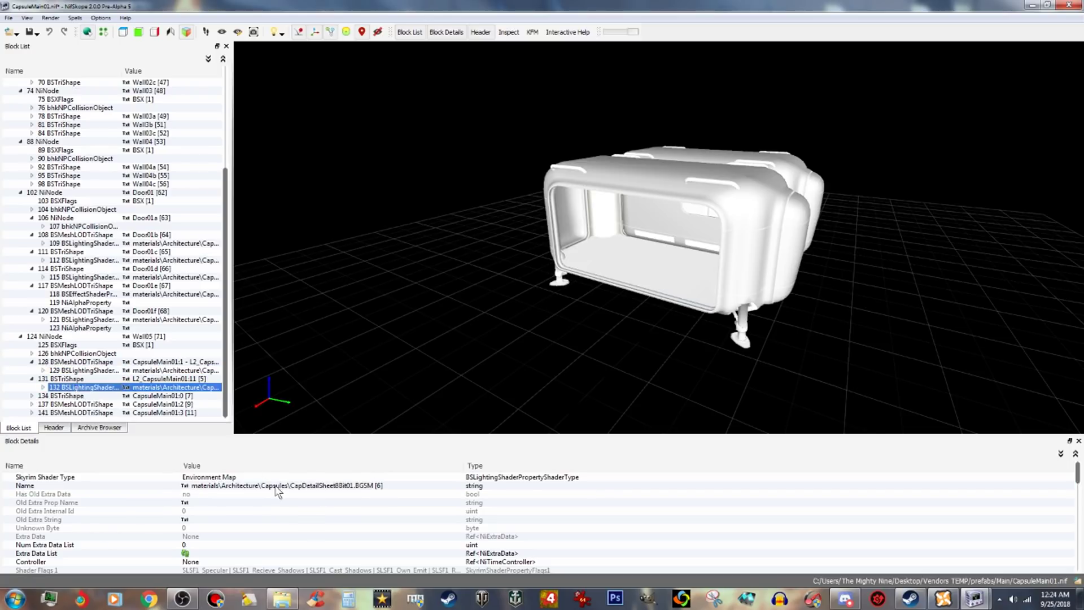
right_click(293, 487)
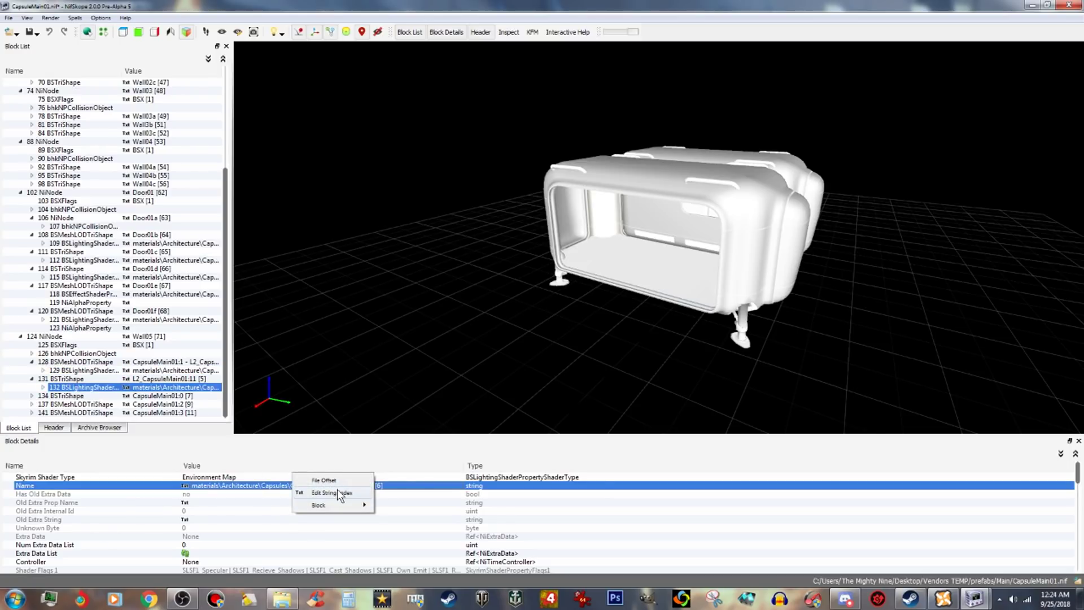
left_click(342, 493)
right_click(556, 346)
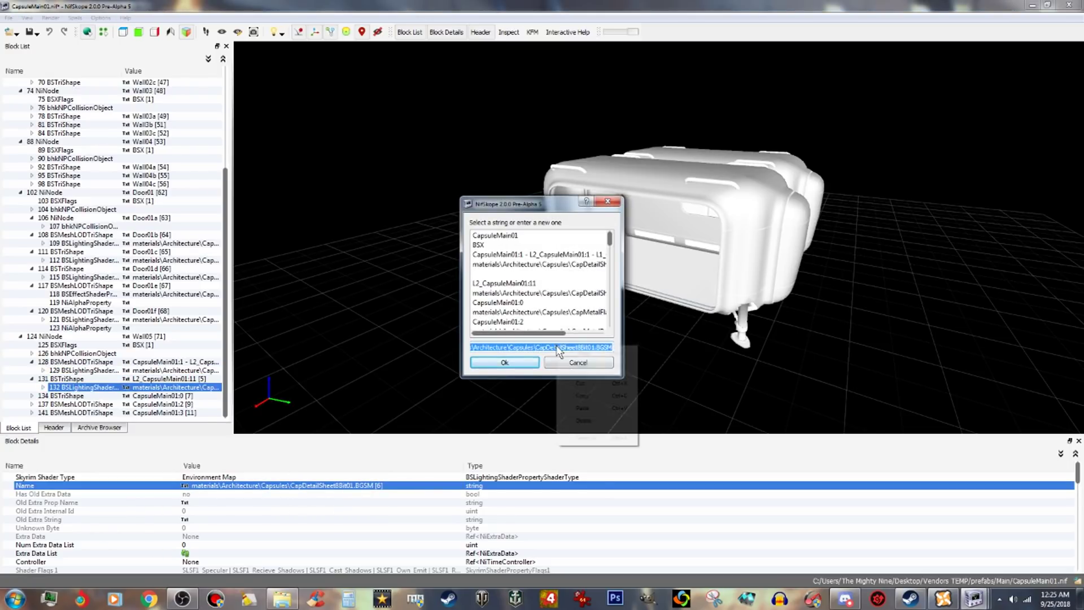
left_click(576, 403)
left_click(524, 361)
Expand Wall05's block 134 BSTriShape, and copy the CapMetalFlat02.BGSM path from block 11's shader property in CapsuleExtWallWin01a.nif.
left_click(32, 396)
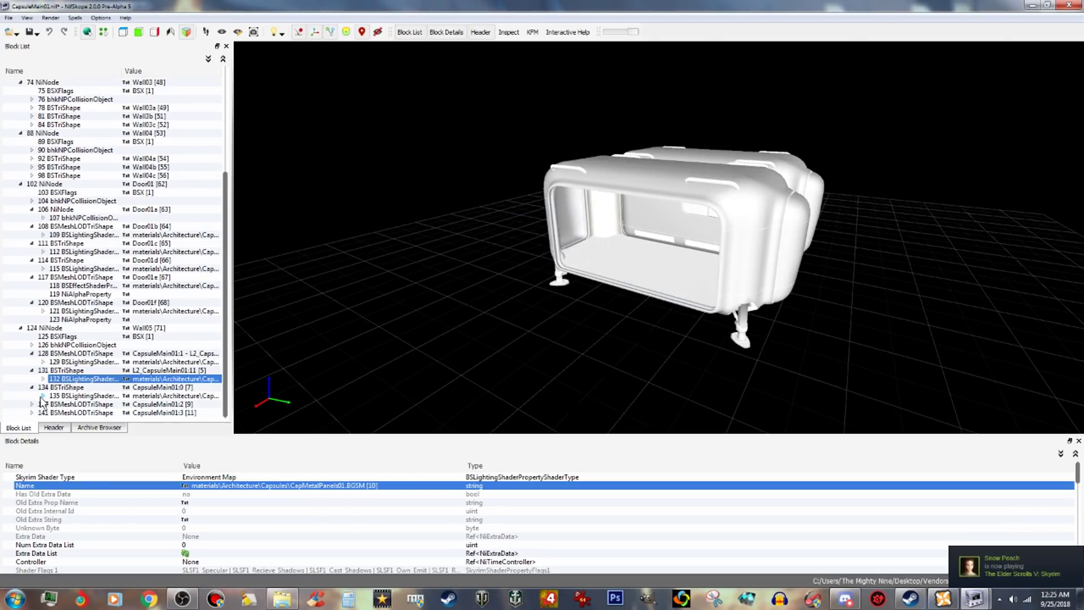
left_click(84, 396)
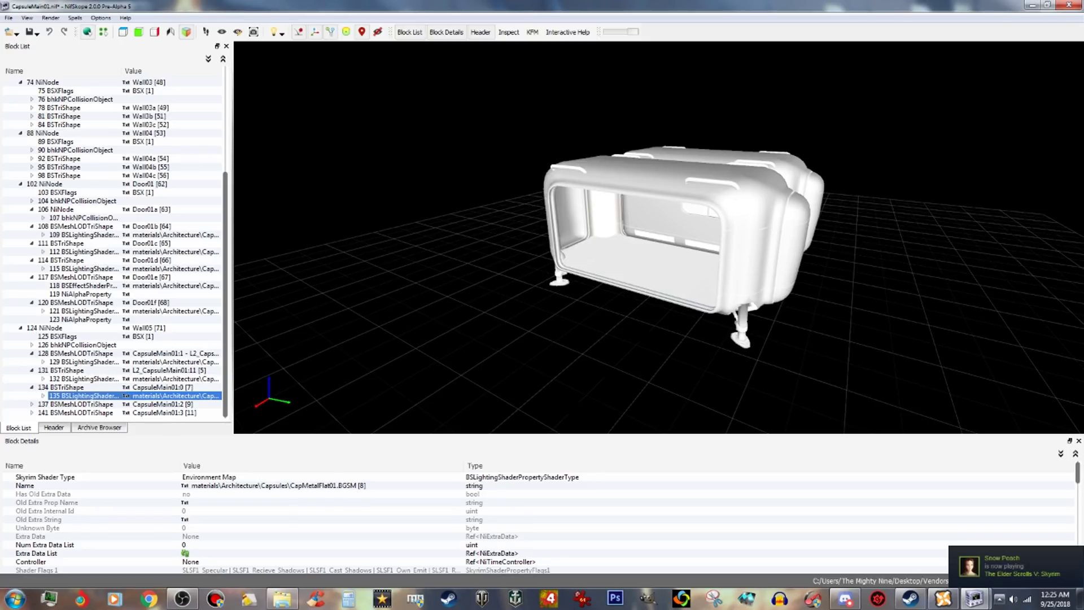
left_click(967, 599)
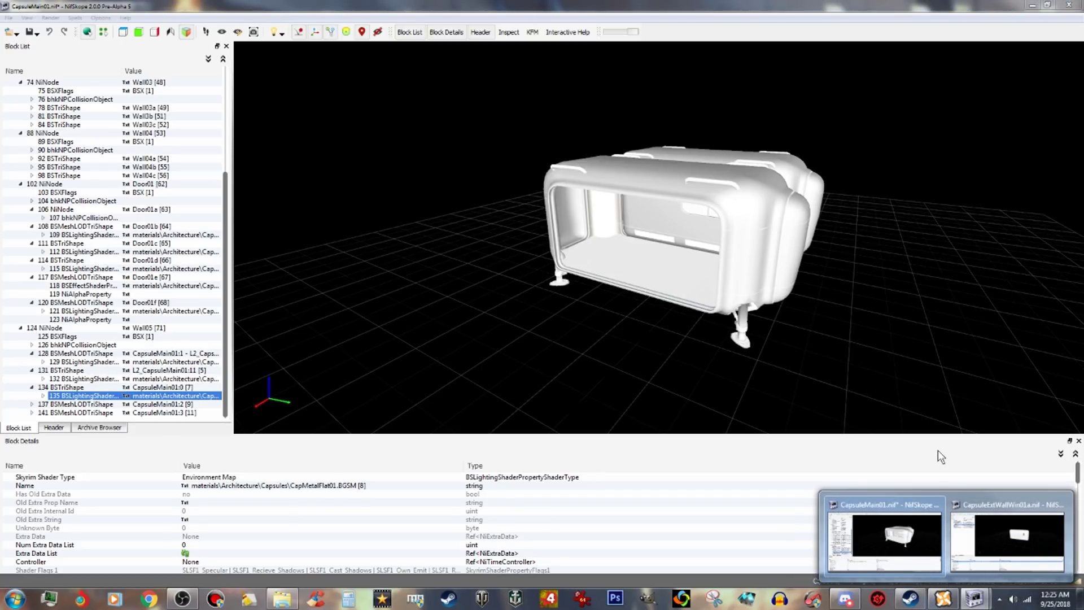
left_click(1011, 528)
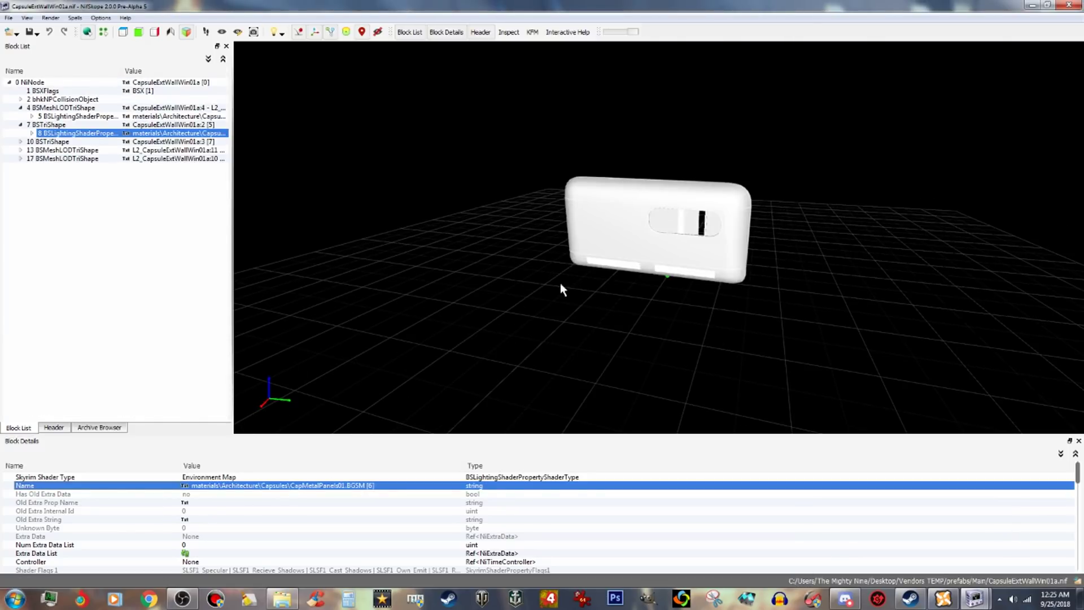
left_click(21, 141)
left_click(105, 151)
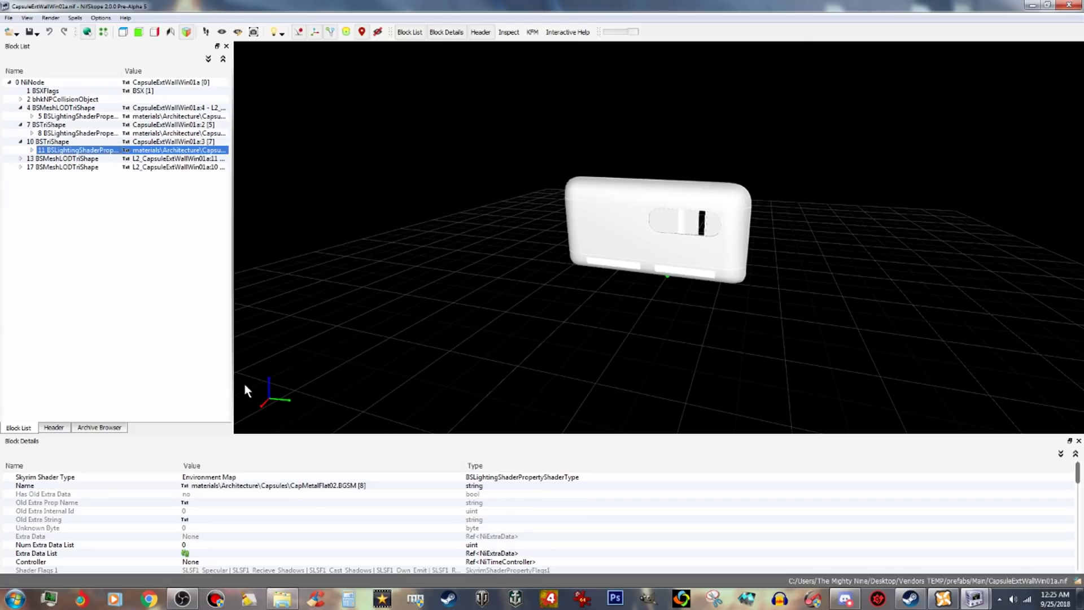
left_click(315, 487)
right_click(318, 485)
left_click(358, 496)
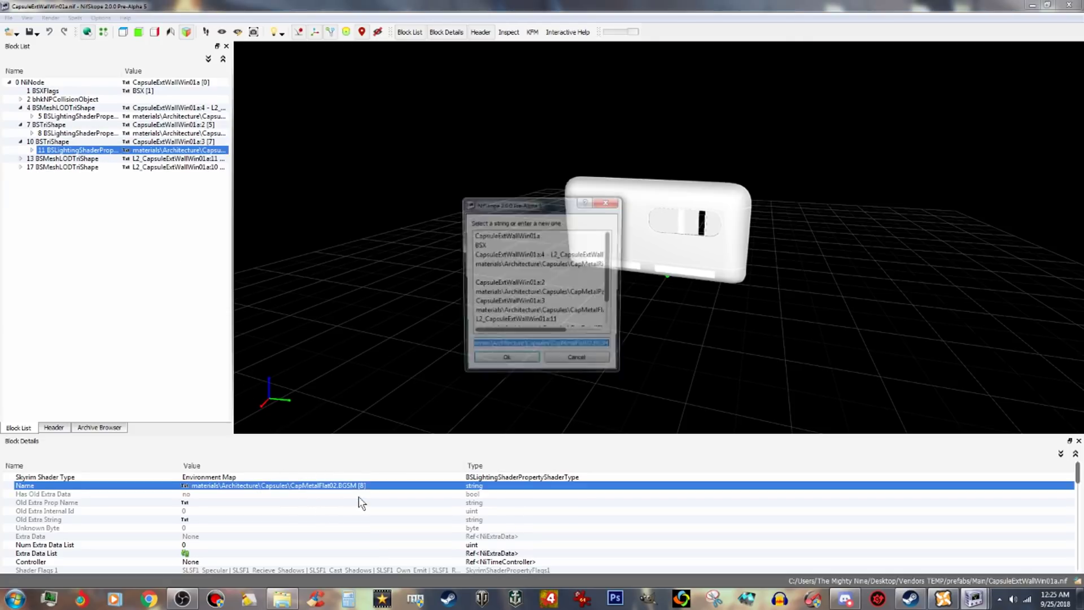
right_click(585, 350)
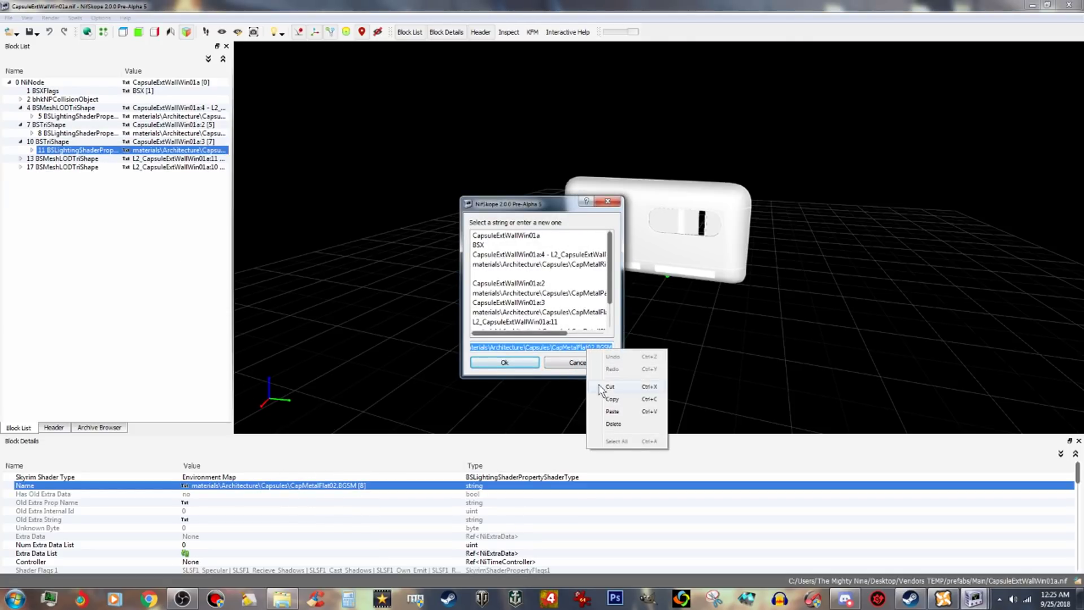
left_click(603, 399)
left_click(588, 364)
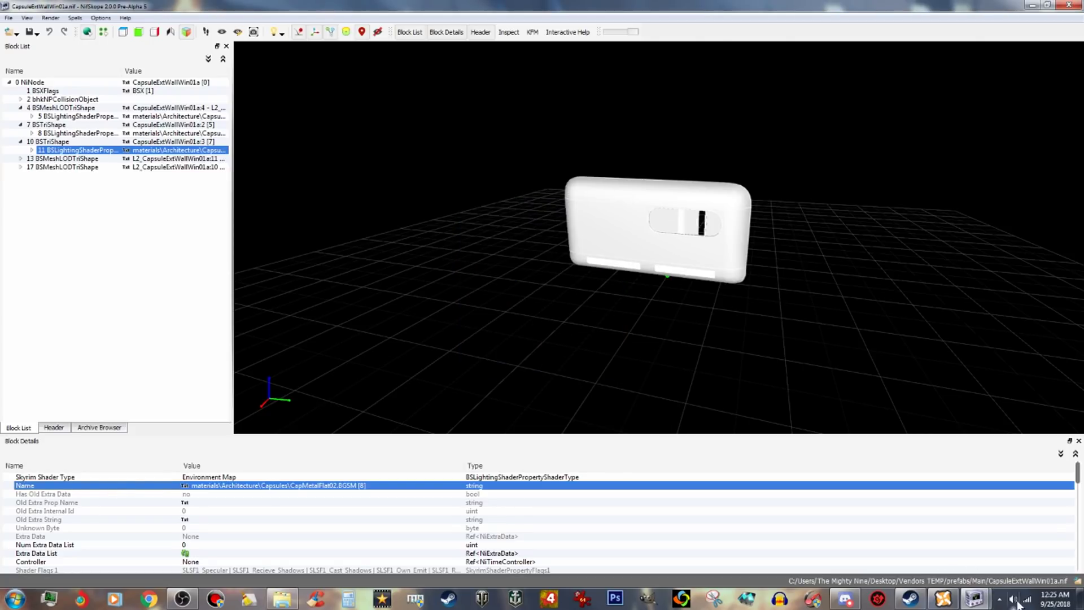
Back in CapsuleMain01.nif, set the name string of block 135's shader property to materials\Architecture\Capsules\CapMetalFlat02.BGSM.
mouse_move(975, 598)
left_click(906, 534)
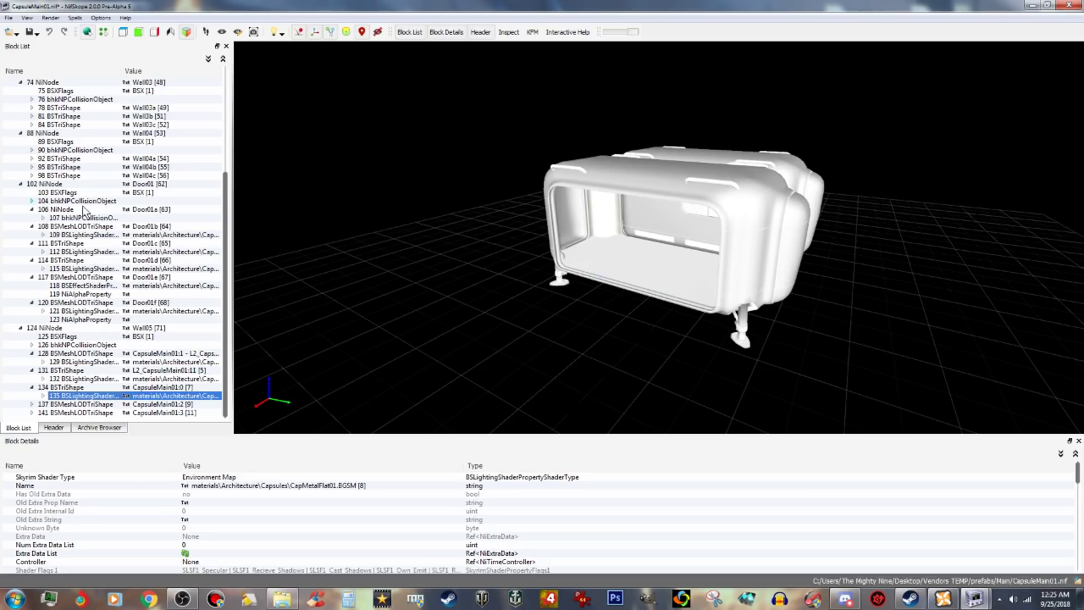
right_click(331, 487)
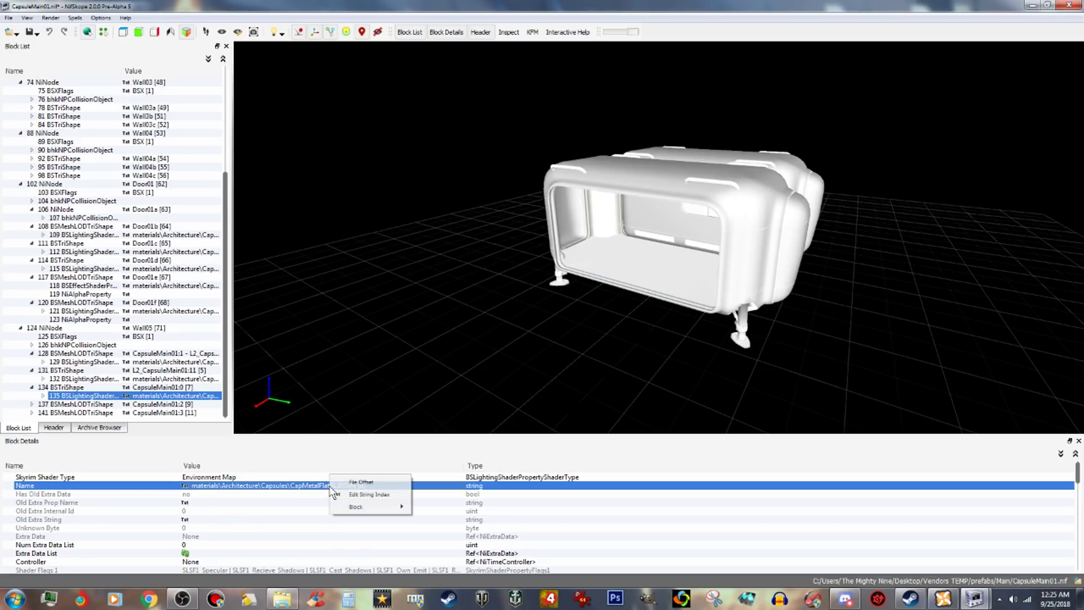
left_click(370, 494)
right_click(564, 348)
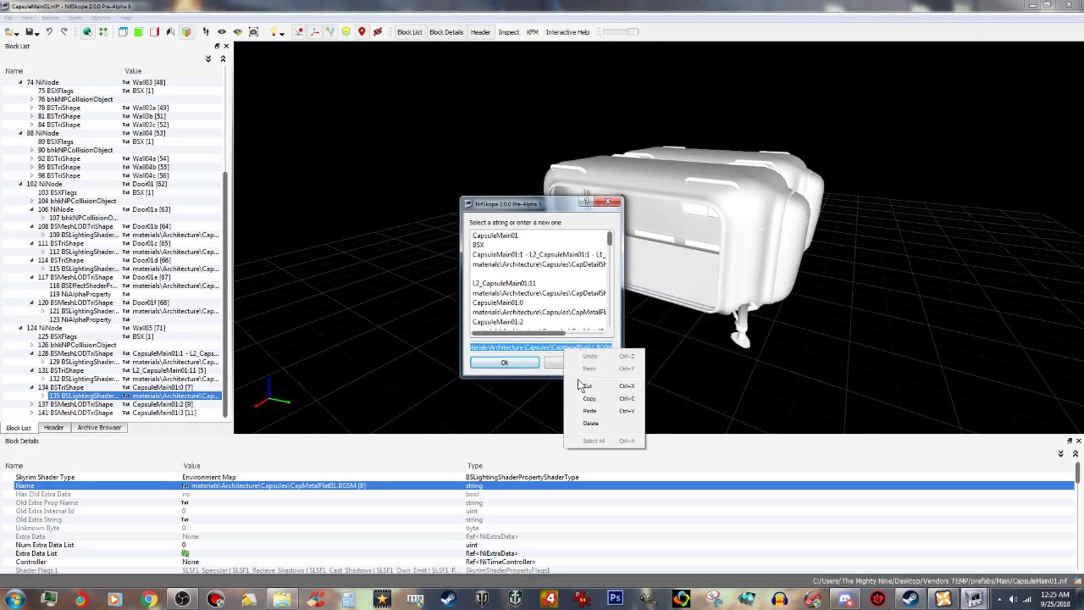
left_click(590, 411)
left_click(508, 362)
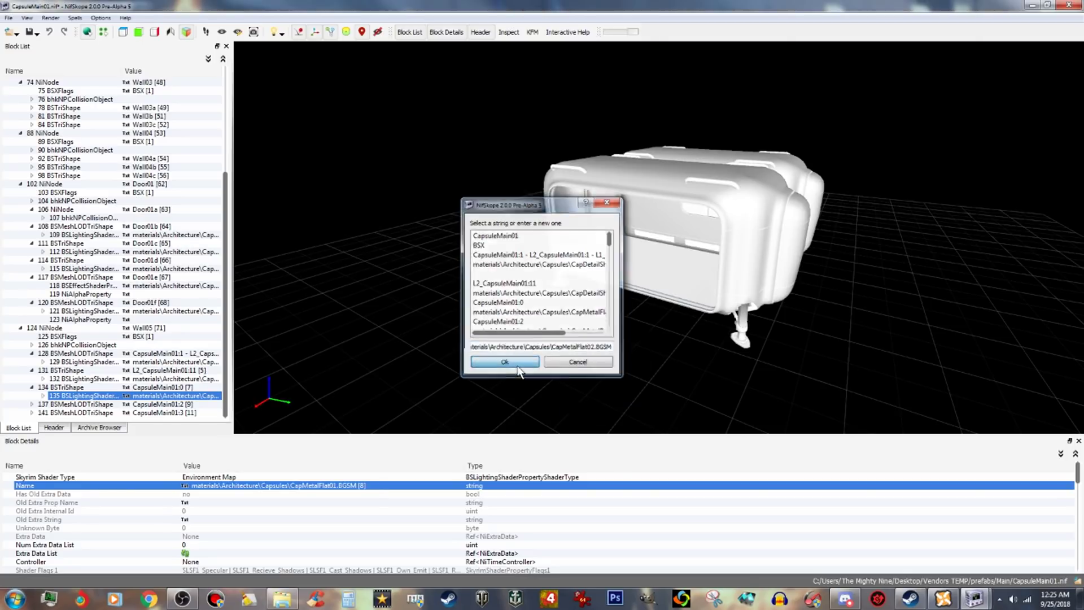
Expand Wall05's block 137 BSMeshLODTriShape, and check the material path on block 14's shader property in CapsuleExtWallWin01a.nif.
left_click(97, 404)
left_click(32, 404)
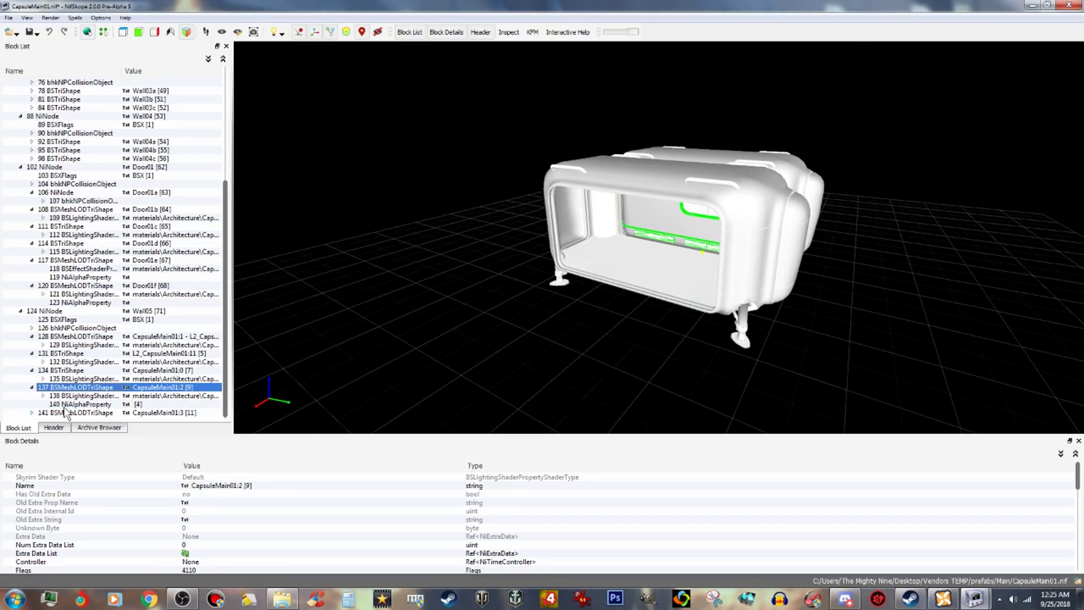
left_click(106, 398)
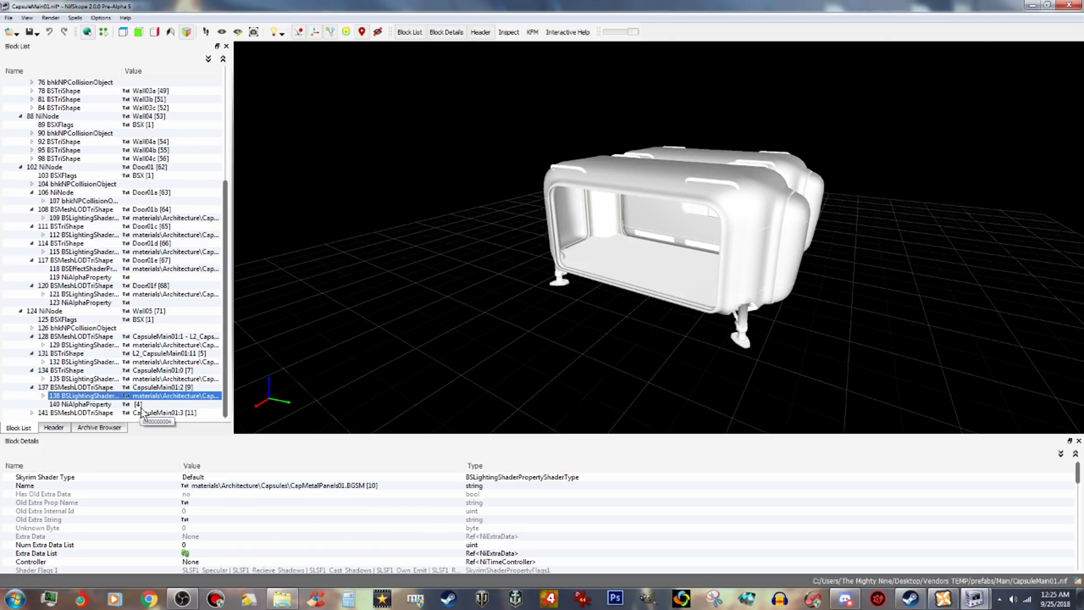
left_click(94, 405)
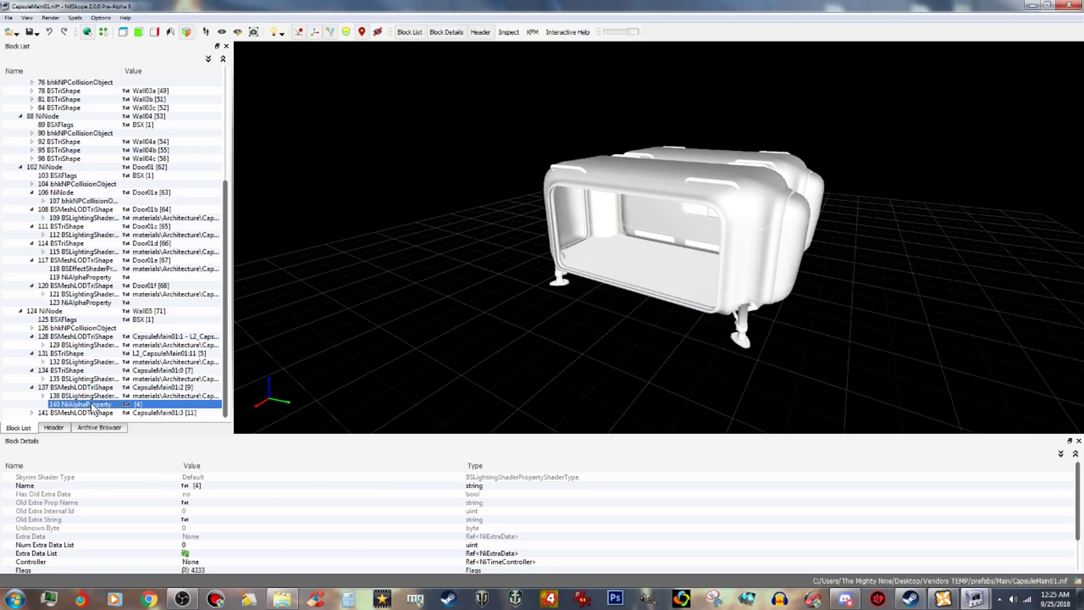
left_click(94, 396)
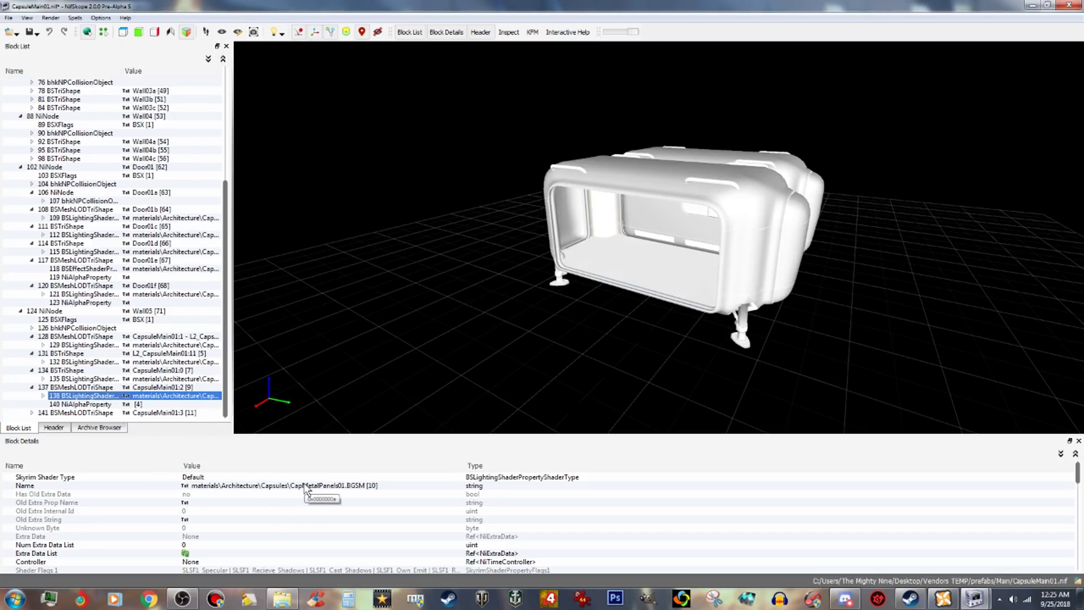
left_click(981, 599)
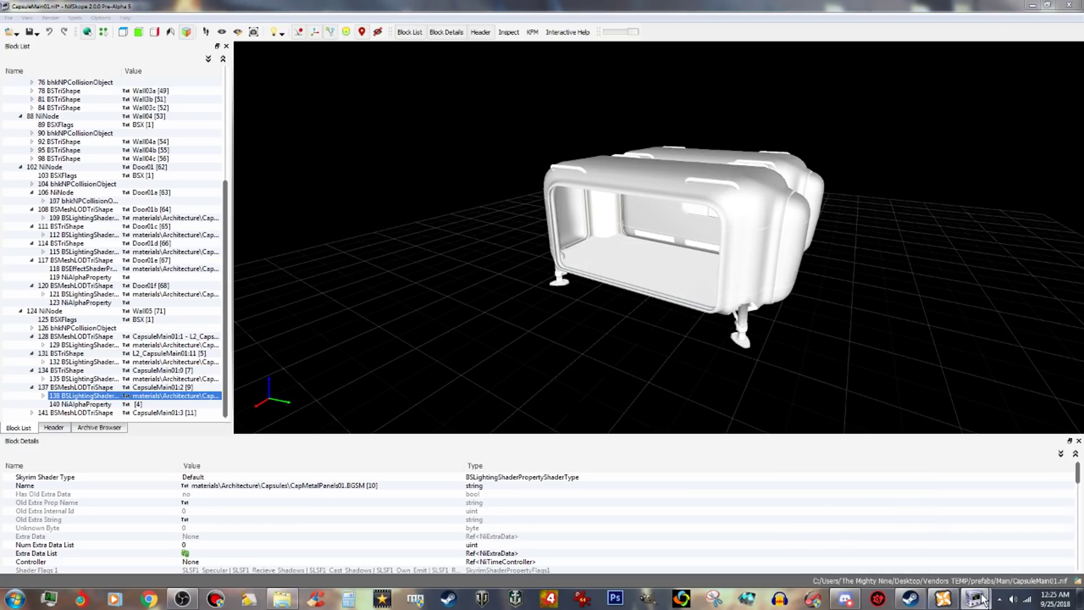
left_click(922, 536)
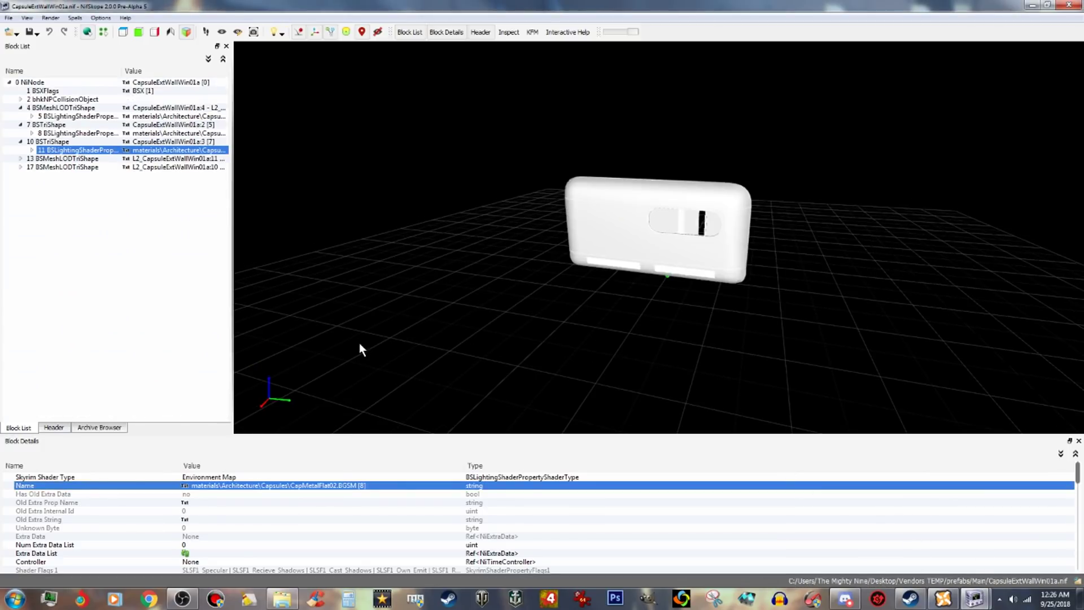
left_click(21, 158)
left_click(74, 169)
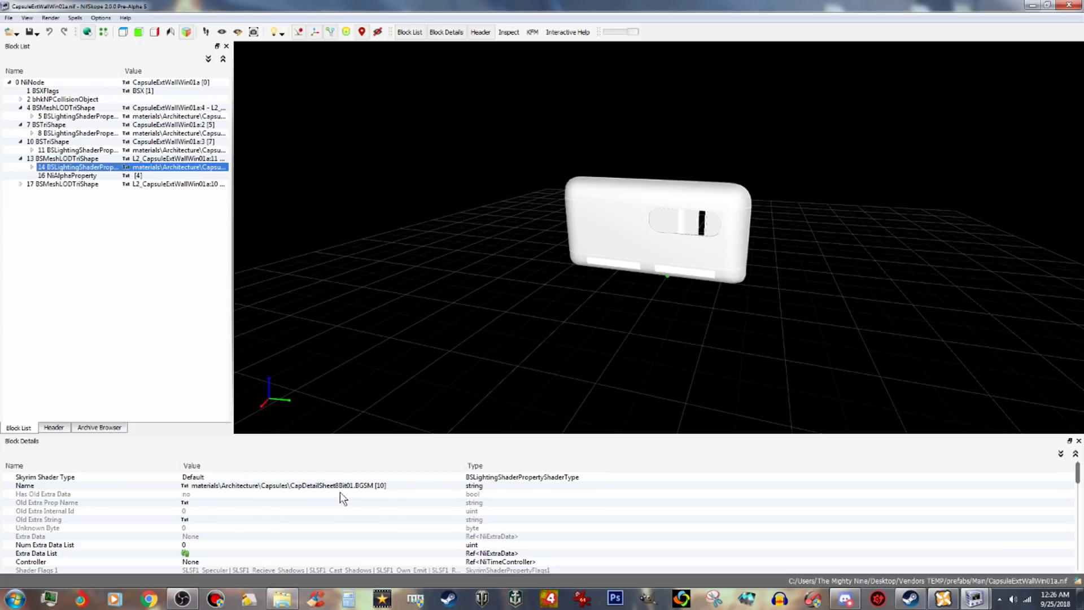
In CapsuleMain01.nif, set block 138's shader property name to the existing string materials\Architecture\Capsules\CapDetailSheet8Bit01.BGSM.
mouse_move(975, 599)
left_click(884, 522)
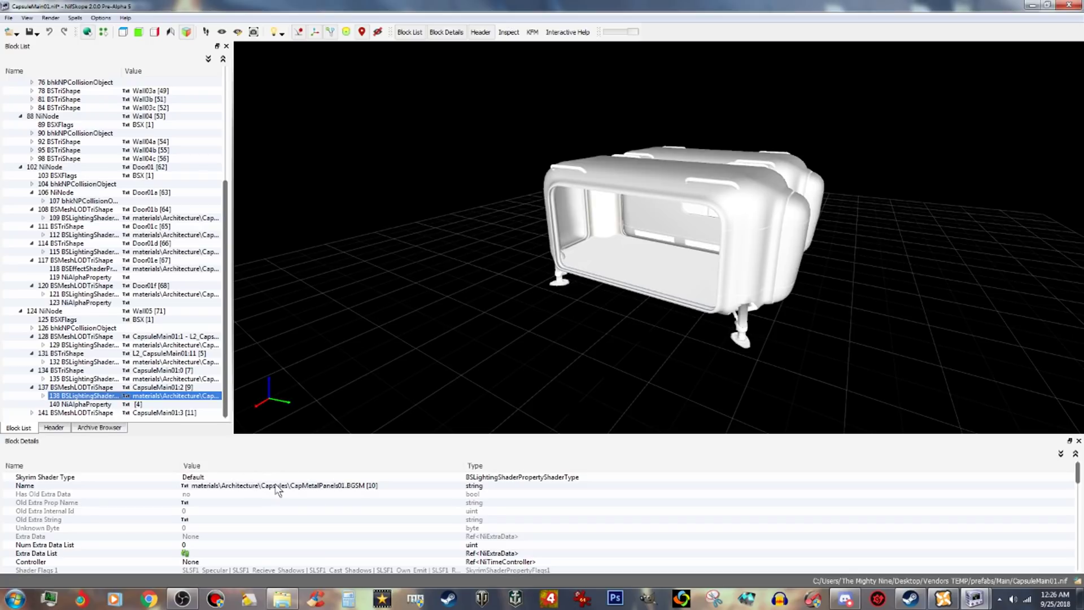
left_click(310, 487)
right_click(311, 486)
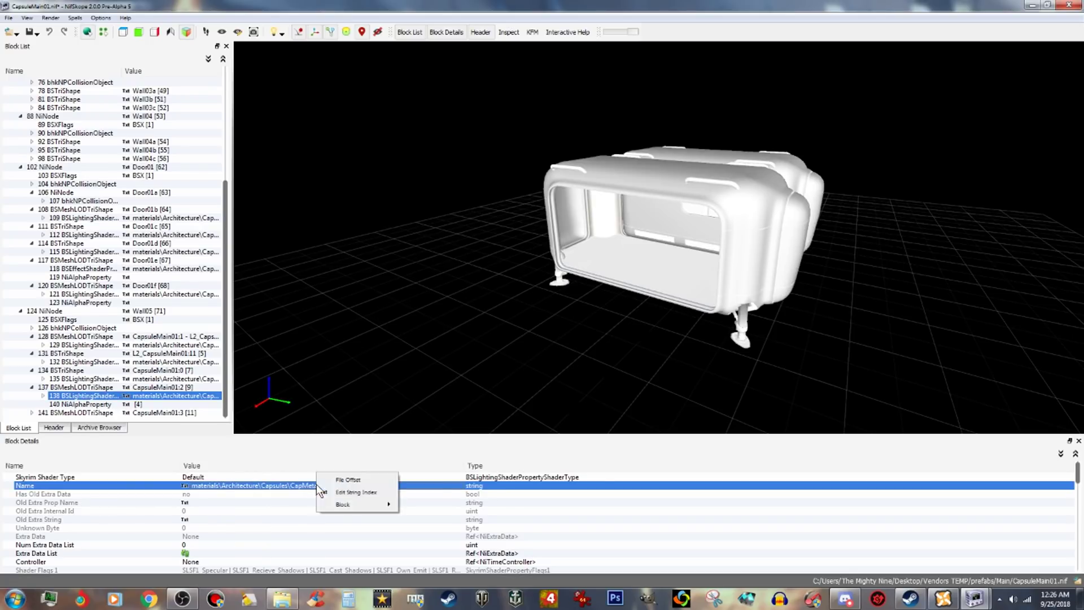
left_click(358, 493)
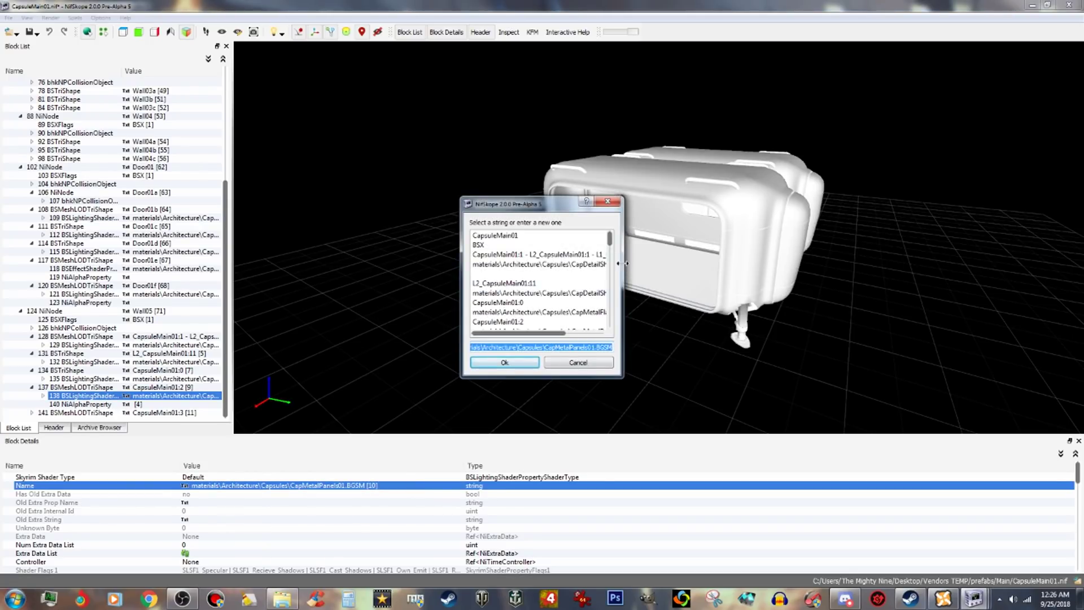
left_click_drag(623, 279, 820, 281)
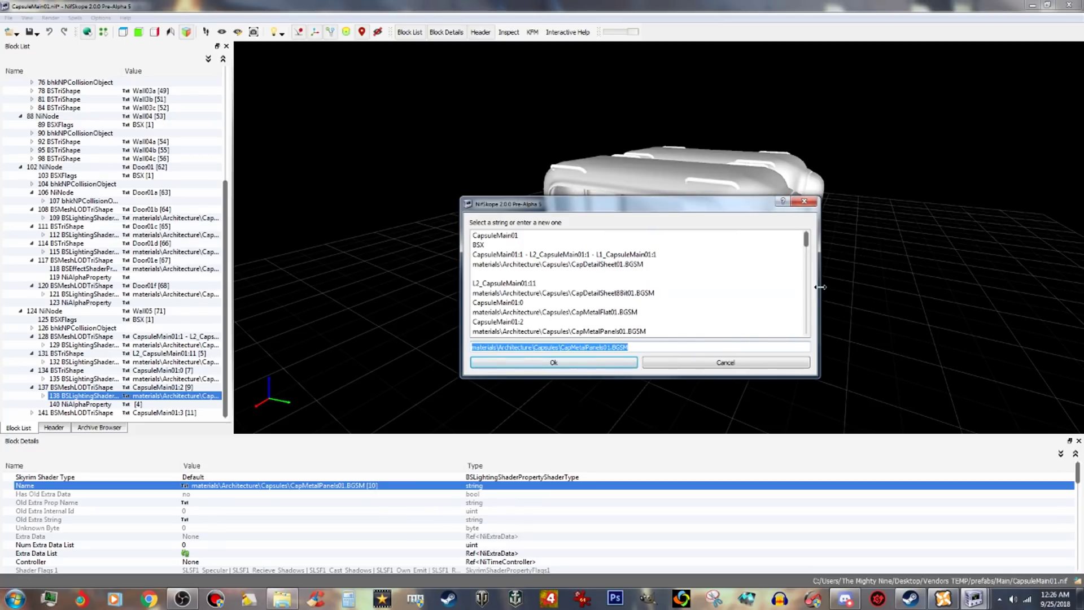
left_click(624, 293)
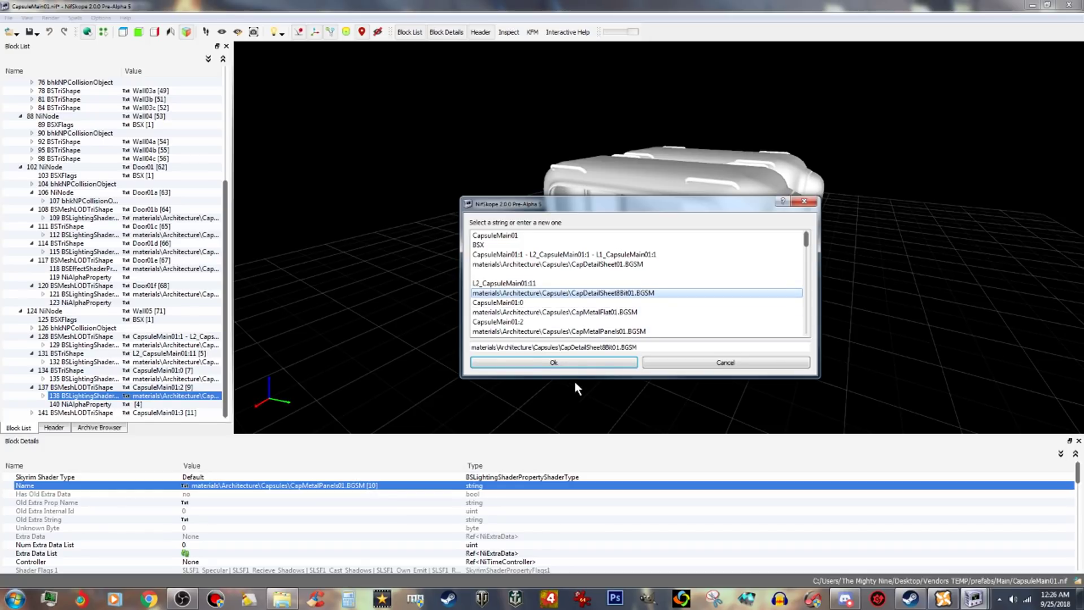
left_click(605, 370)
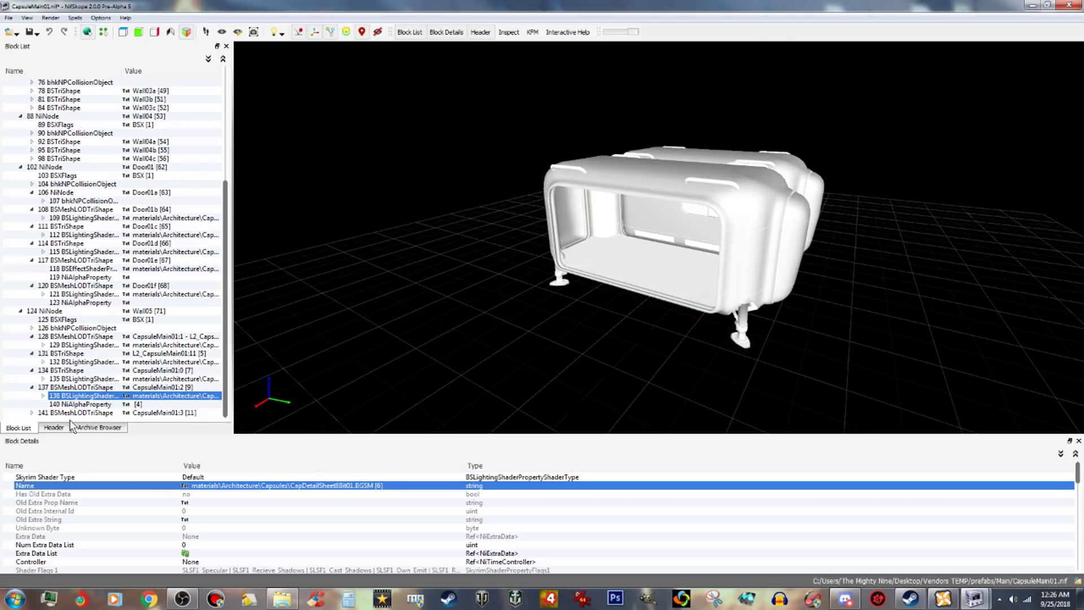
Expand Wall05's block 141 BSMeshLODTriShape, and copy the CapGlassTile01.BGEM path from block 18's effect shader property in CapsuleExtWallWin01a.nif.
left_click(32, 413)
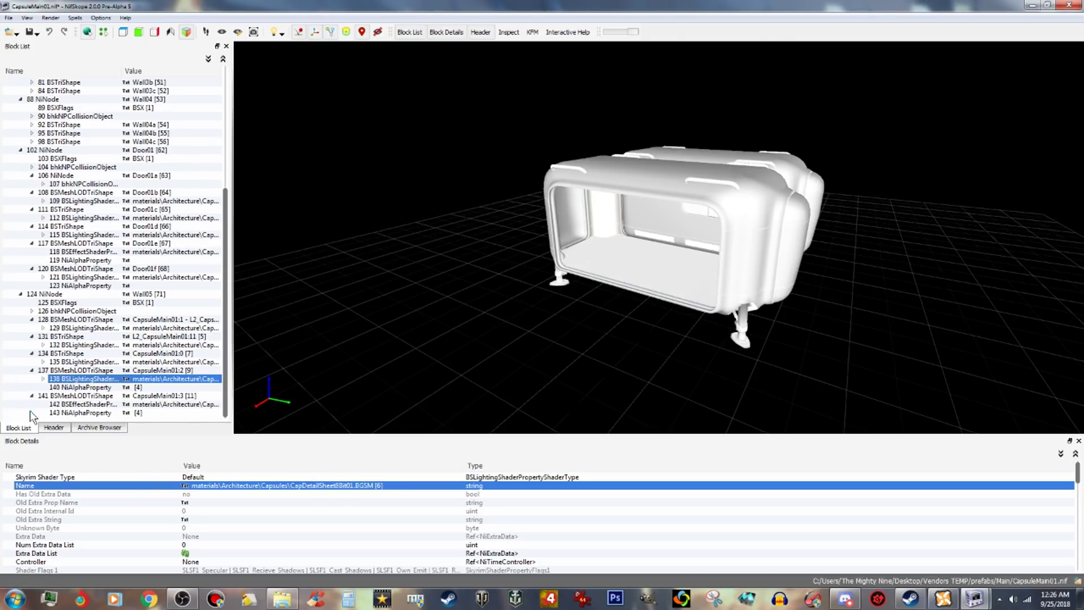
left_click(85, 404)
mouse_move(975, 598)
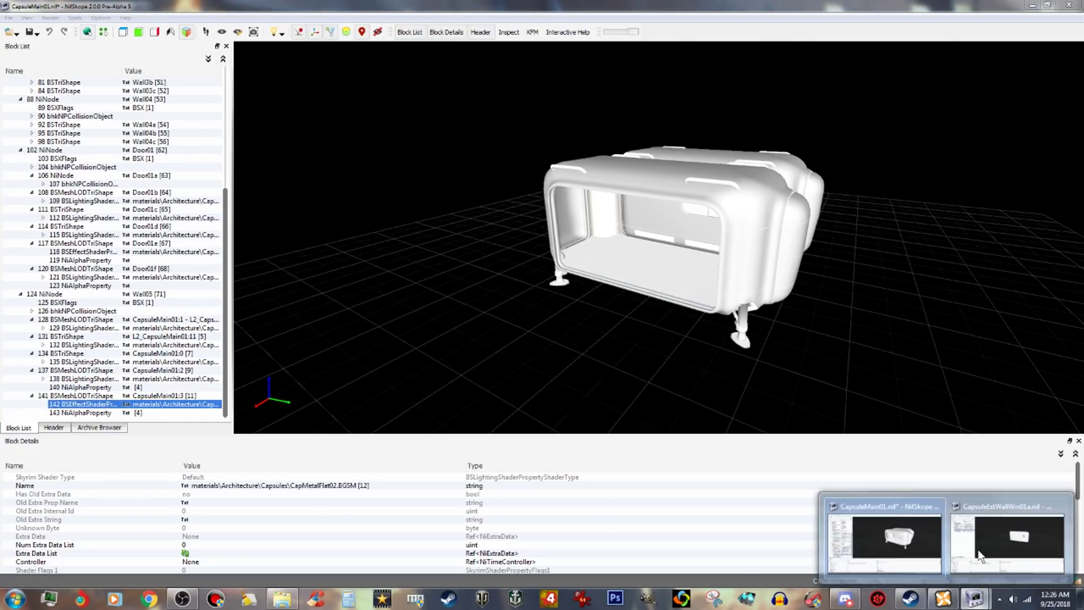
left_click(977, 541)
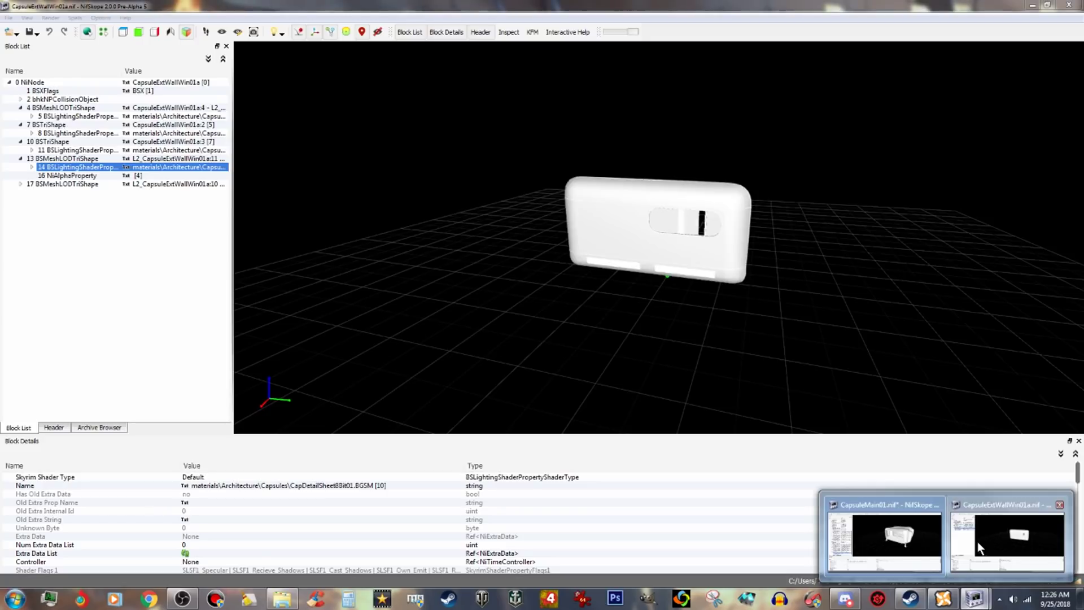
left_click(21, 184)
left_click(86, 193)
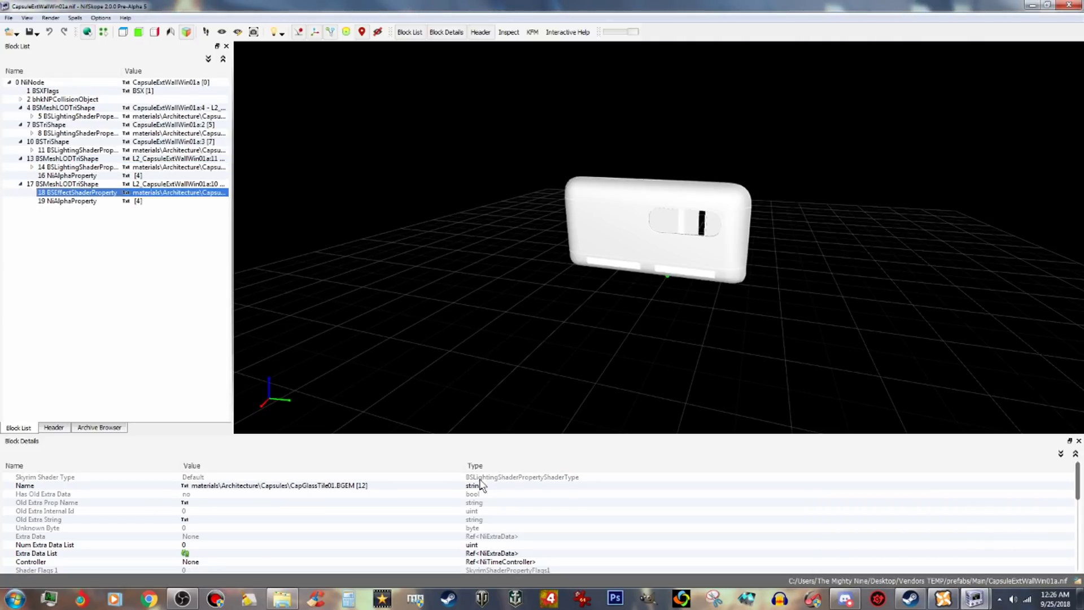
right_click(345, 485)
left_click(384, 491)
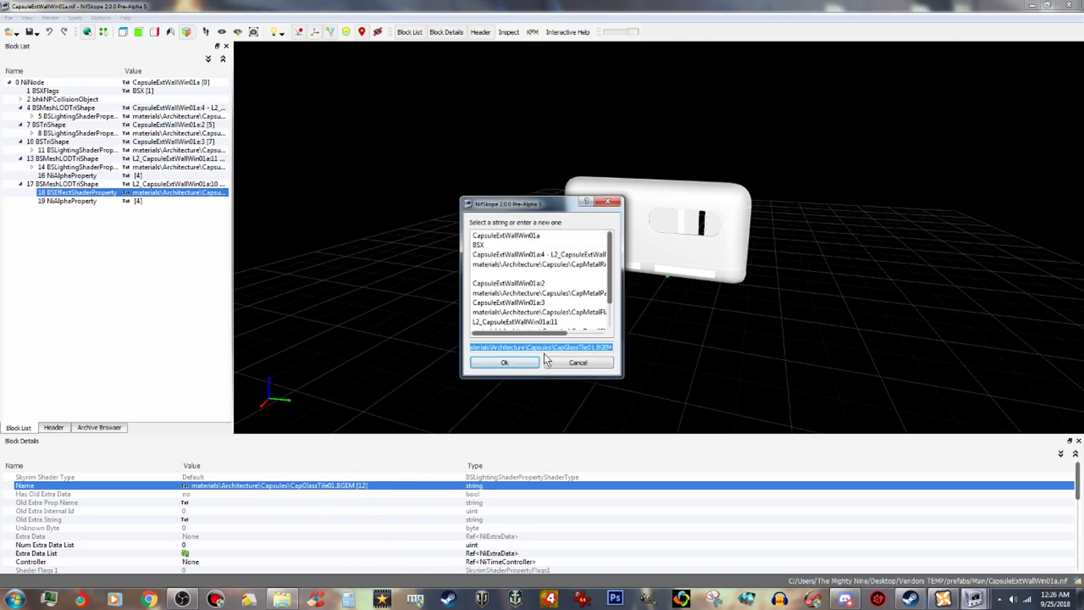
right_click(553, 348)
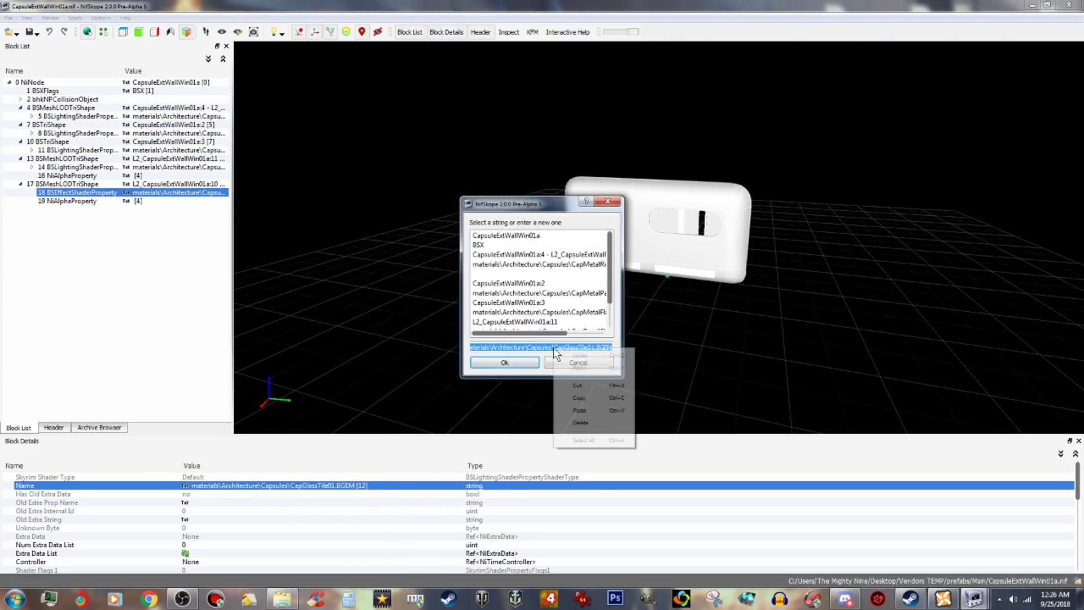
left_click(581, 398)
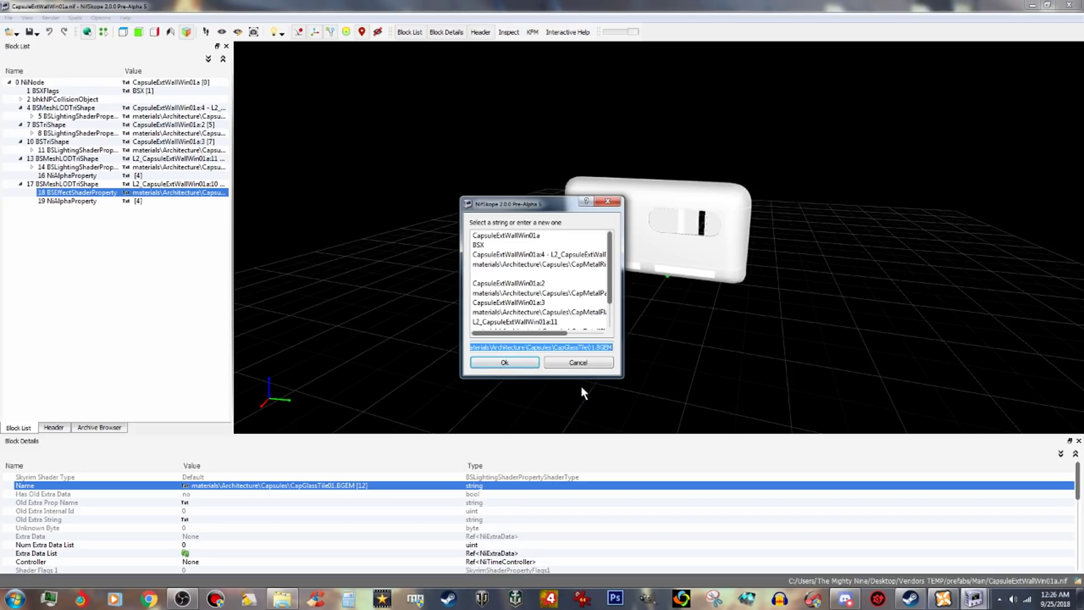
left_click(598, 360)
In CapsuleMain01.nif, set block 142's effect shader property name to the existing string materials\Architecture\Capsules\CapGlassTile01.BGEM.
mouse_move(985, 603)
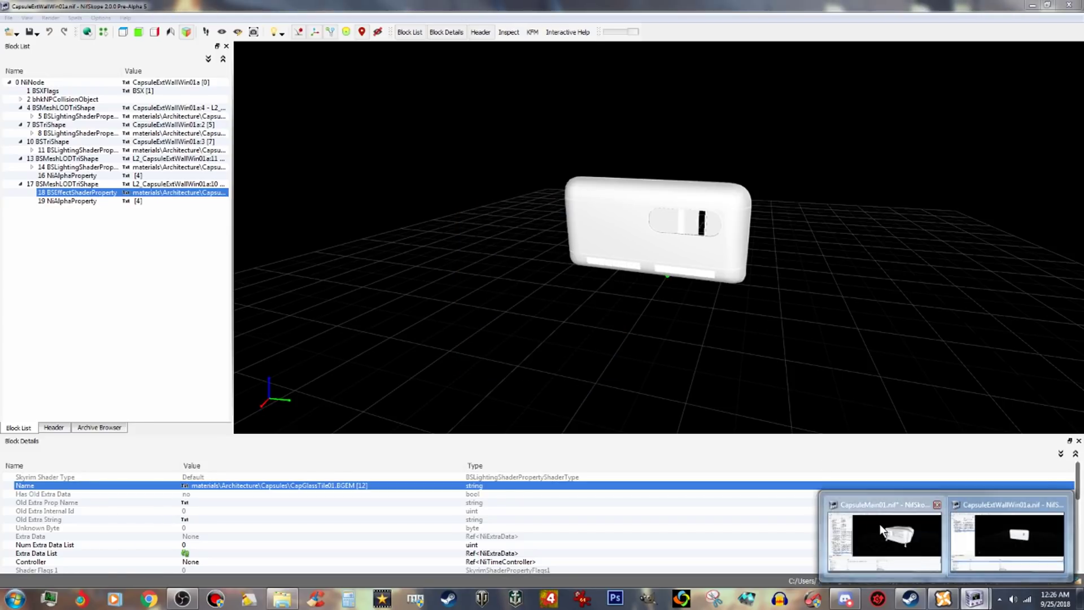
left_click(880, 524)
right_click(323, 486)
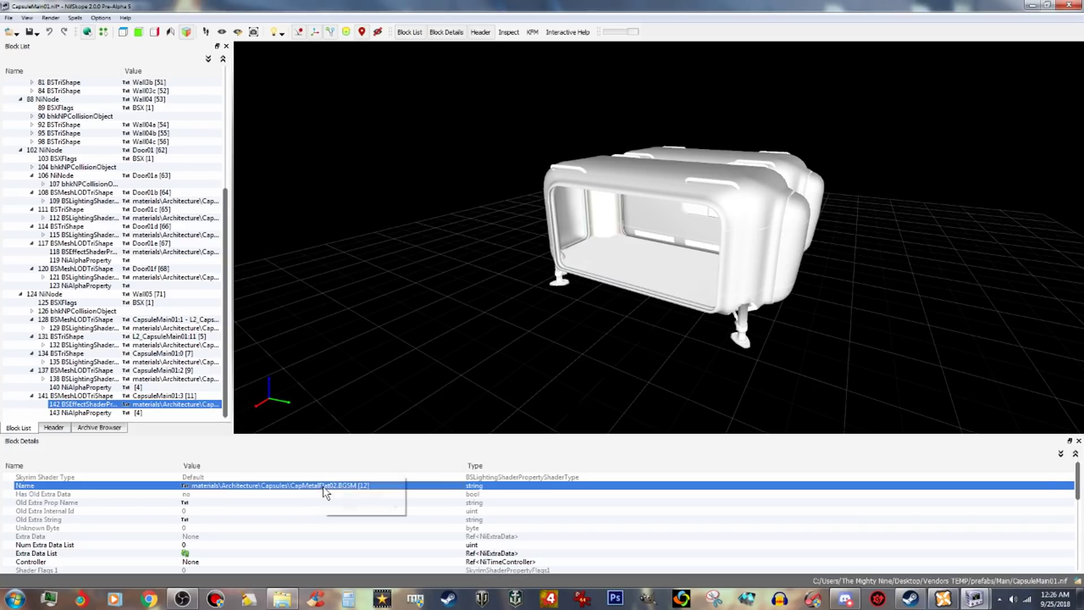
left_click(361, 494)
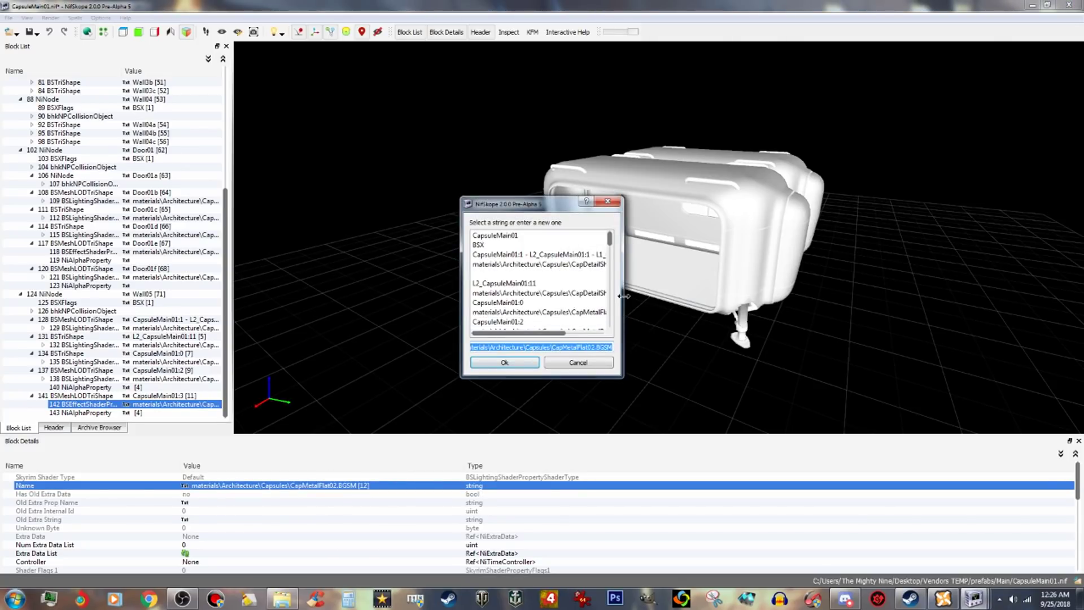
left_click_drag(625, 294, 822, 305)
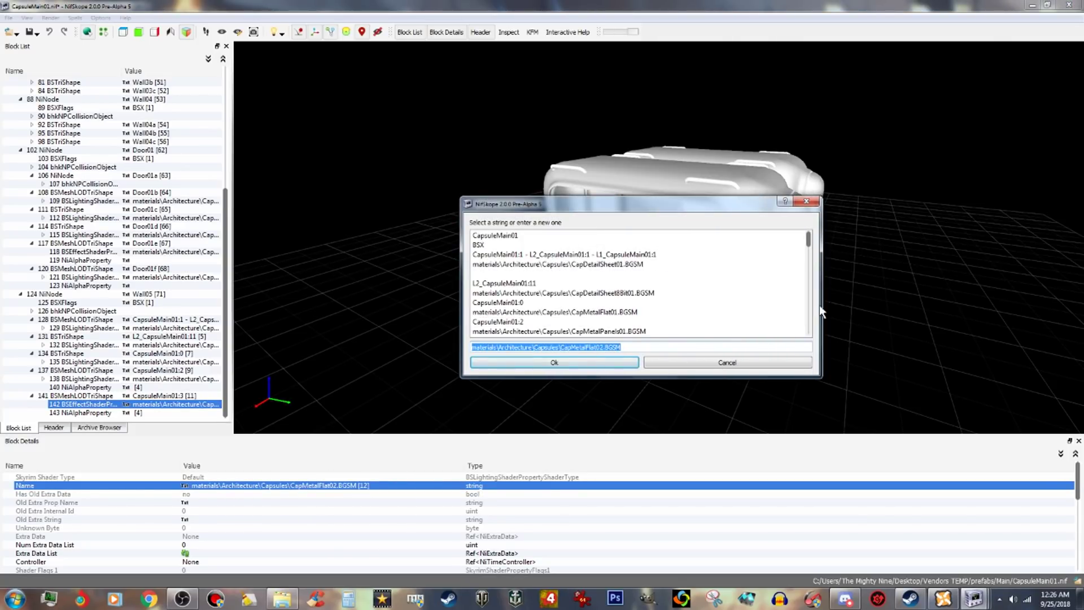
left_click(666, 293)
scroll(667, 298, "down", 10)
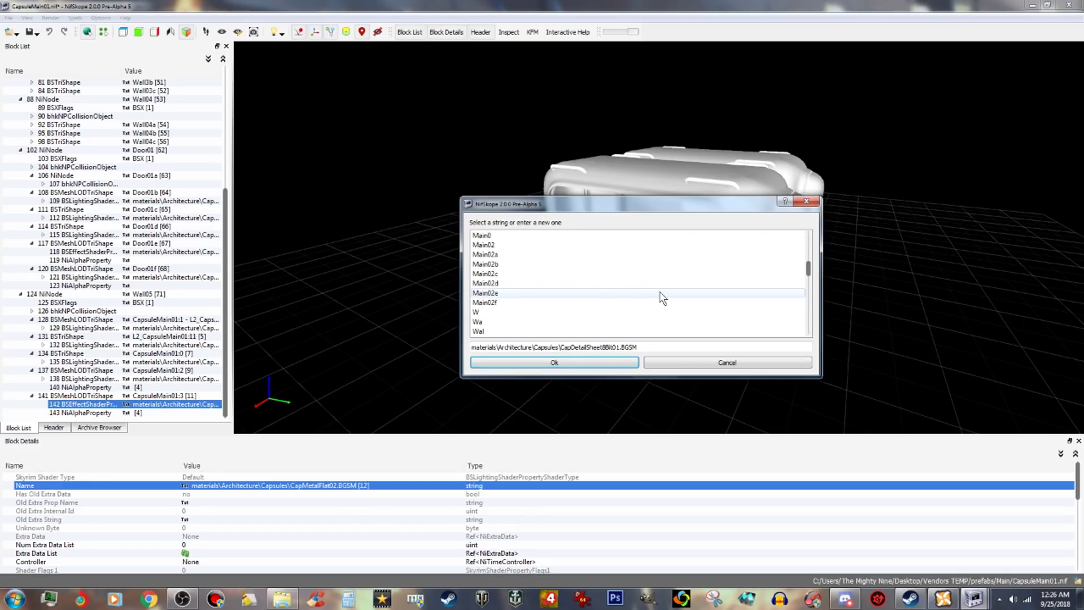
scroll(662, 298, "down", 3)
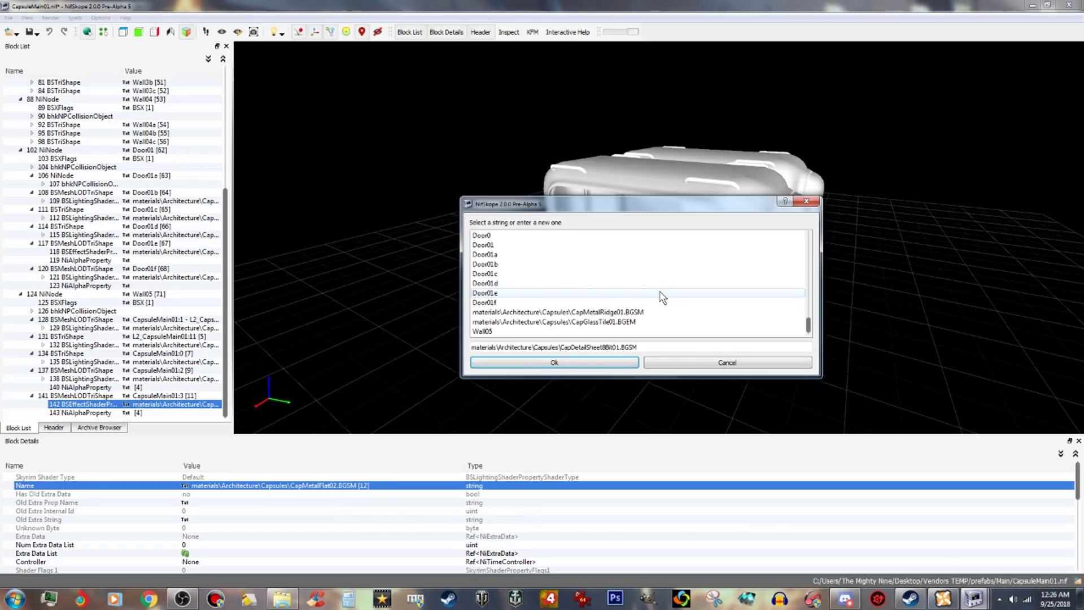
left_click(631, 323)
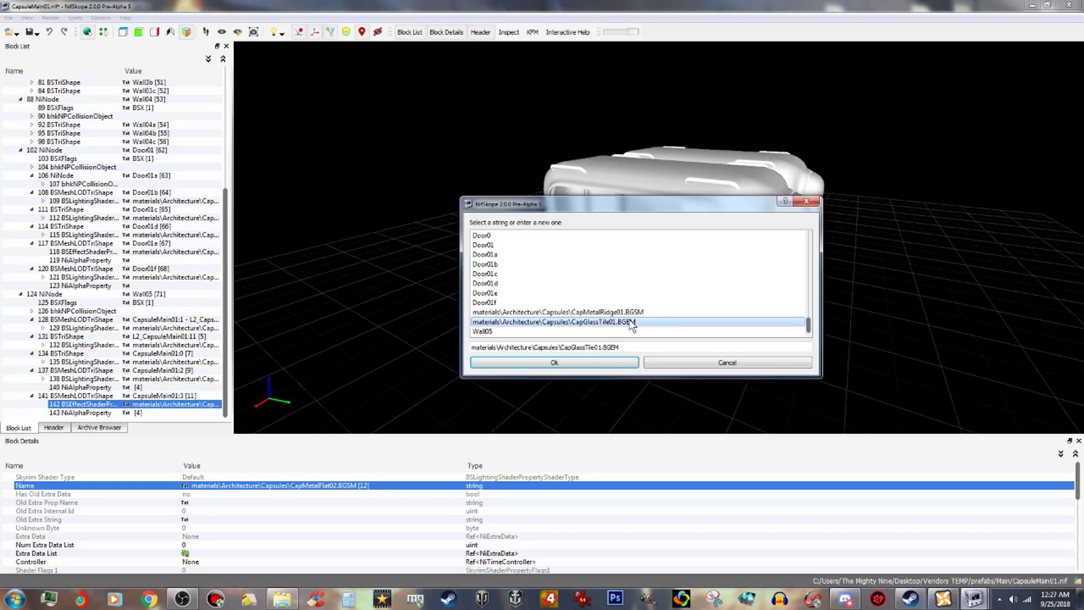
left_click_drag(619, 347, 477, 347)
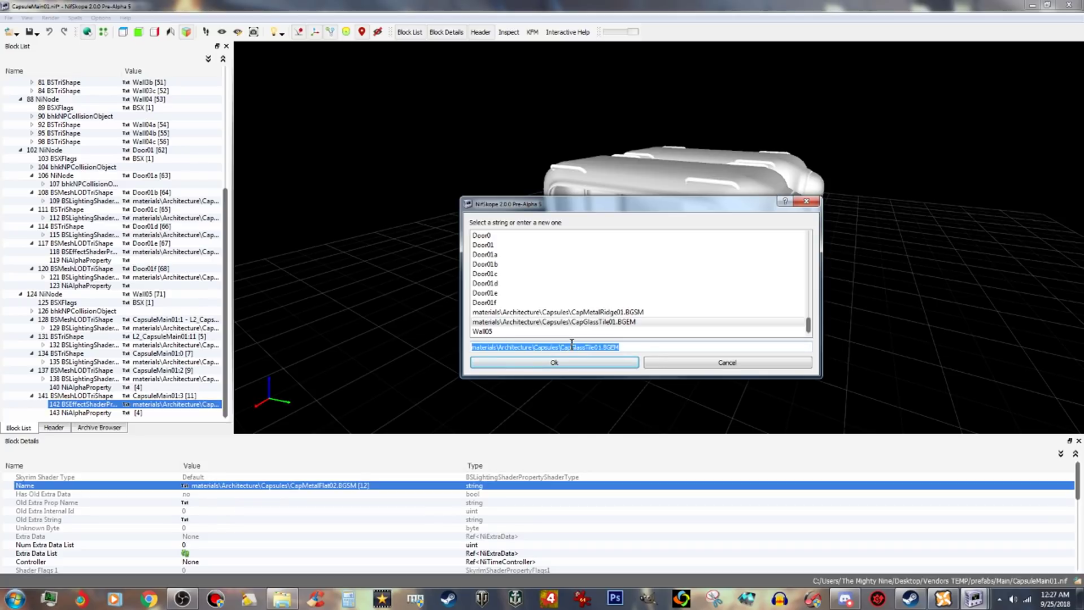
right_click(571, 344)
left_click(601, 405)
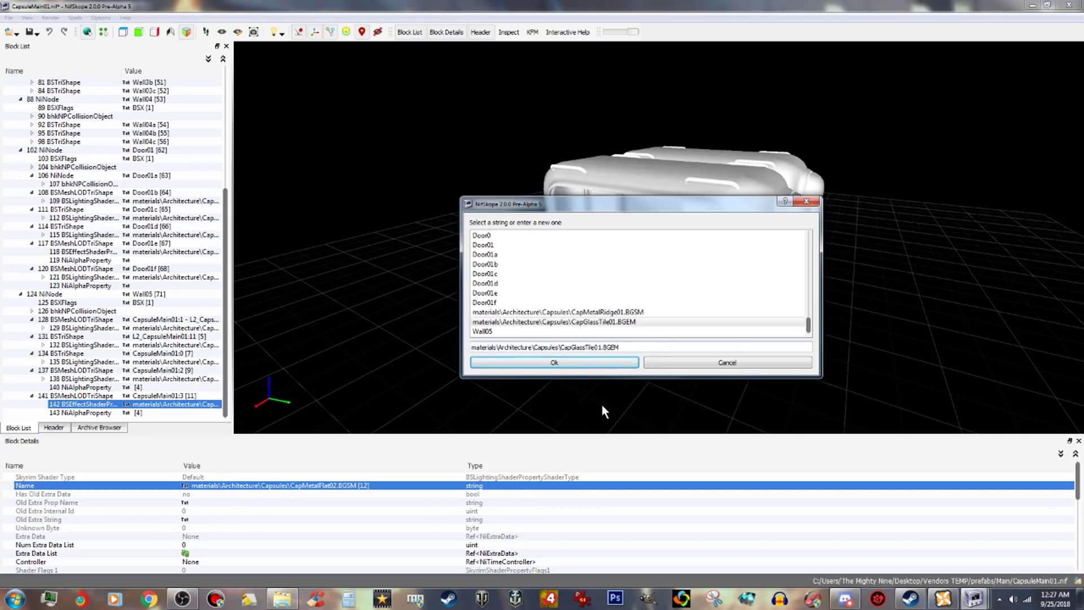
left_click(605, 364)
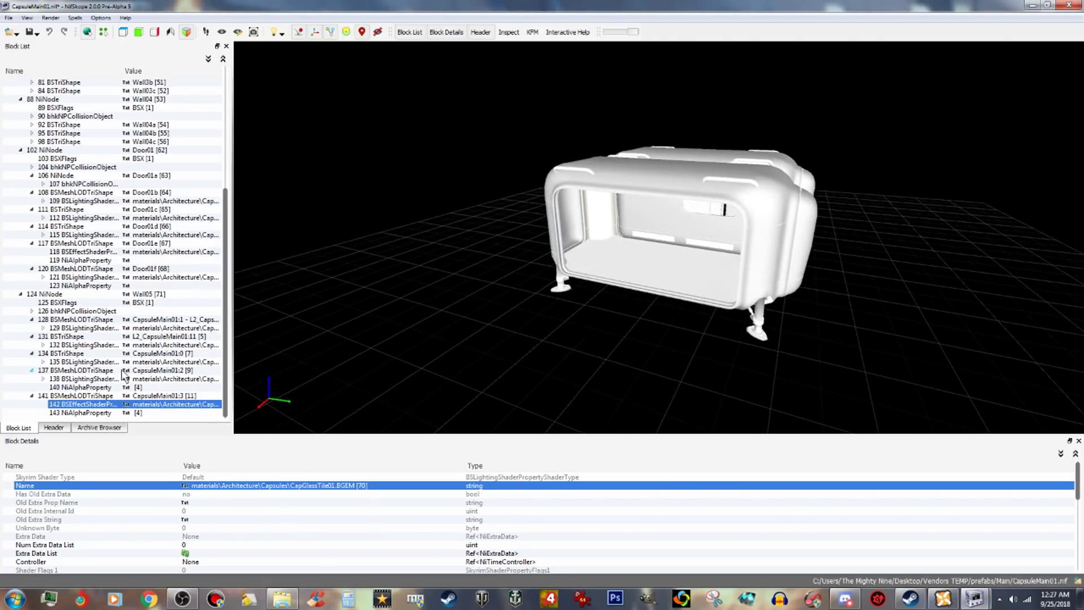
Edit the Wall05 node's transform and move the wall outward along X to a translation of 269.
left_click(45, 295)
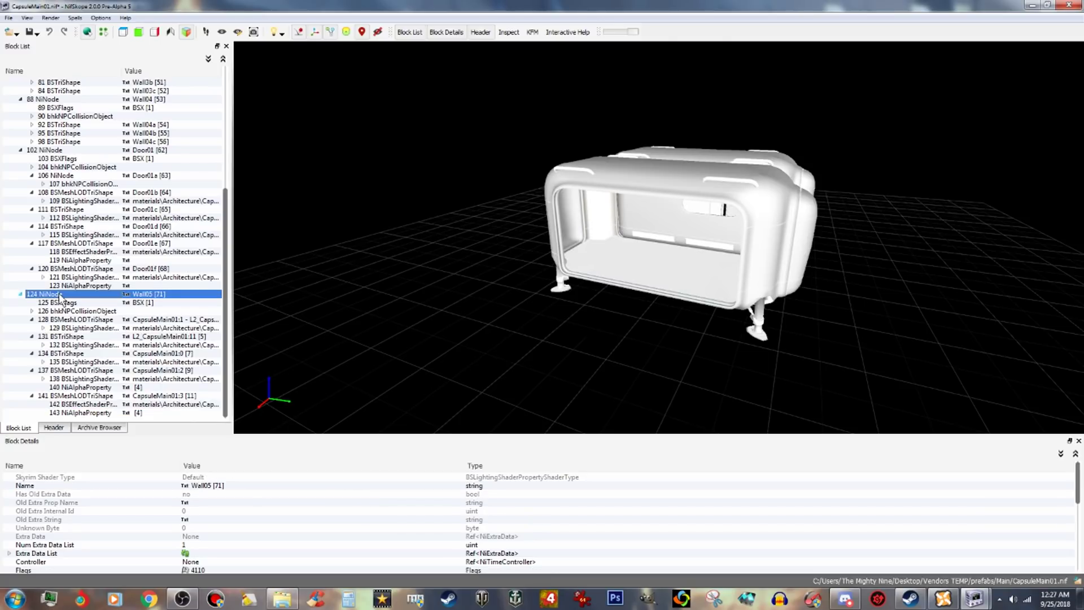
right_click(59, 296)
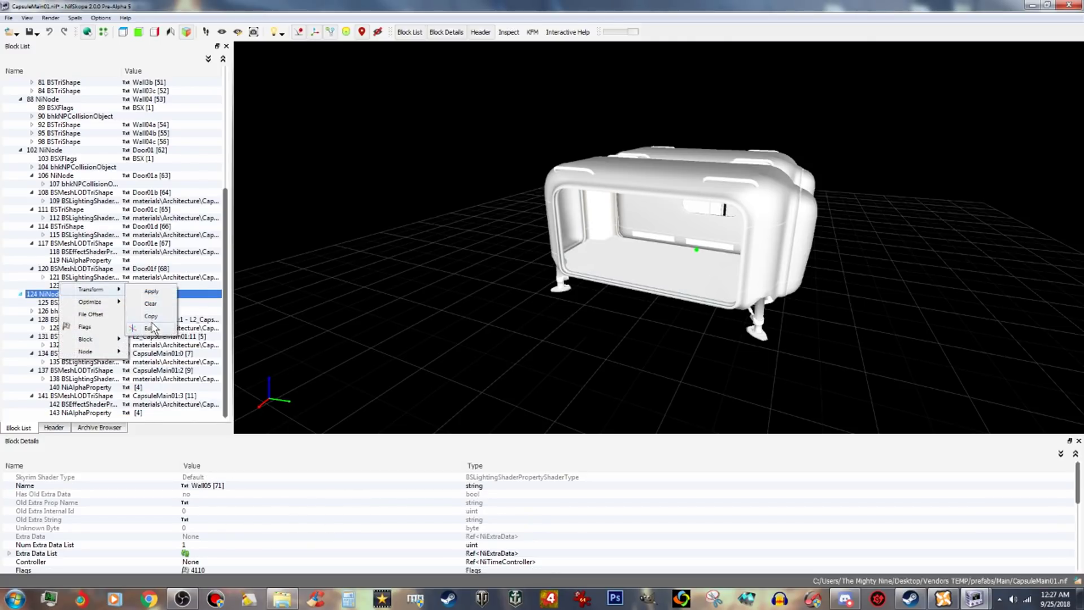
left_click(156, 333)
left_click_drag(508, 155, 310, 151)
left_click(237, 213)
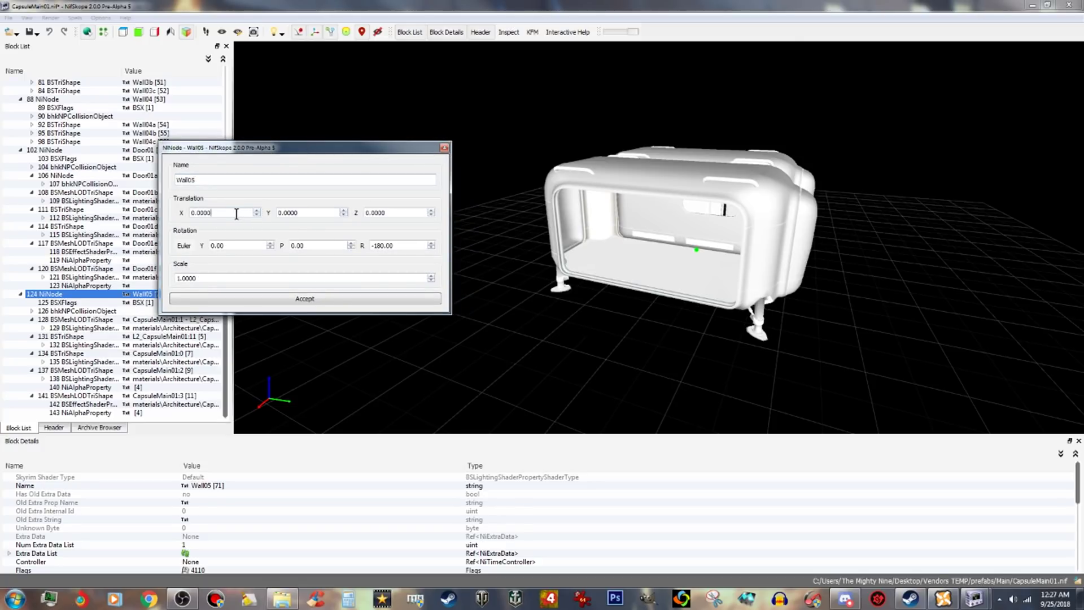
double_click(237, 214)
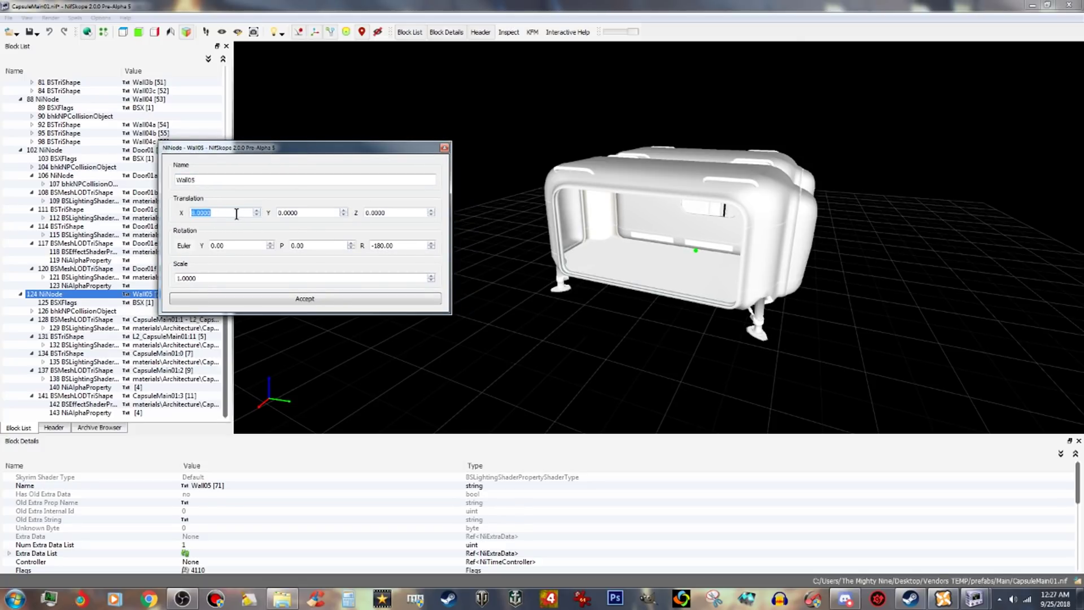
scroll(237, 214, "up", 20)
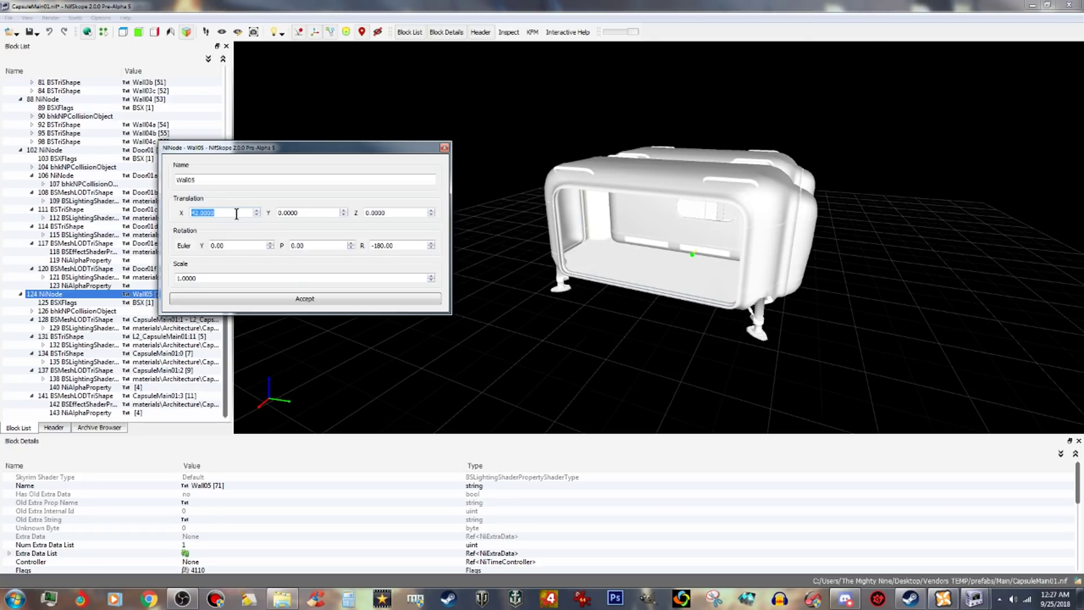
scroll(236, 214, "down", 16)
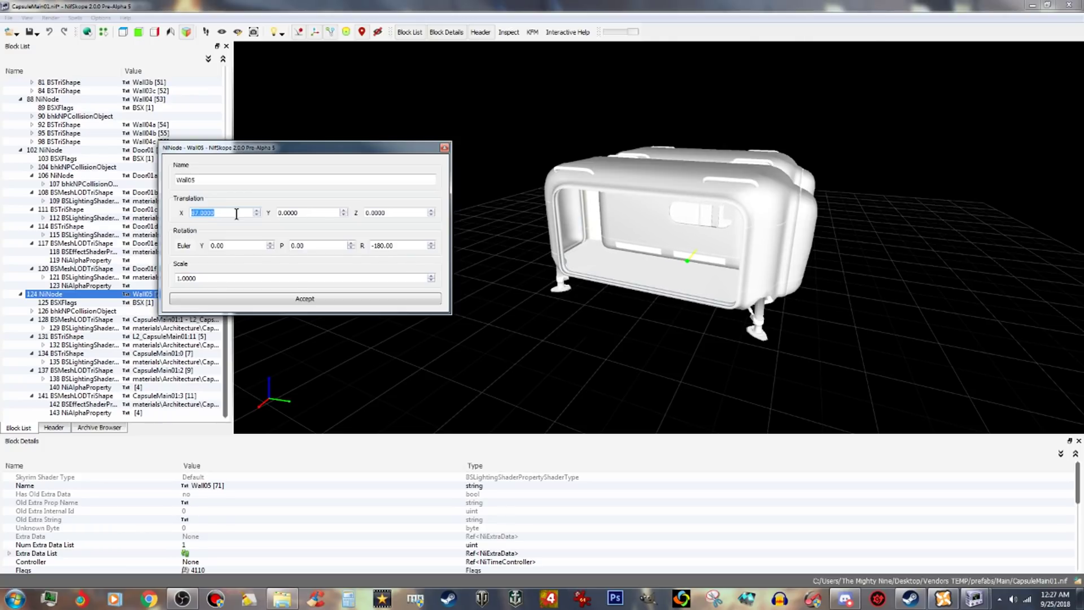
scroll(236, 213, "up", 20)
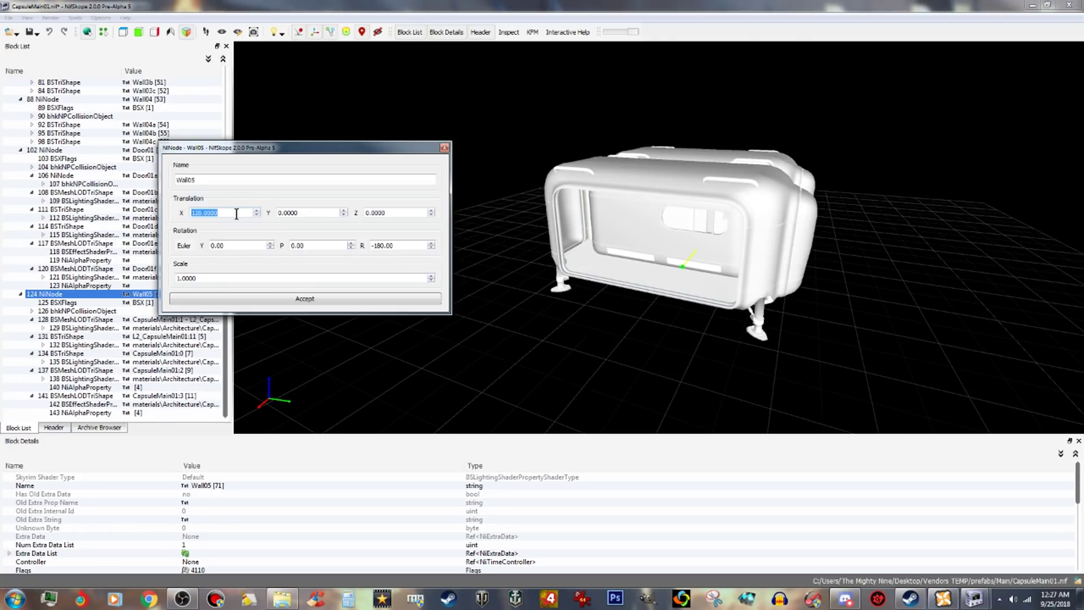
scroll(237, 214, "up", 20)
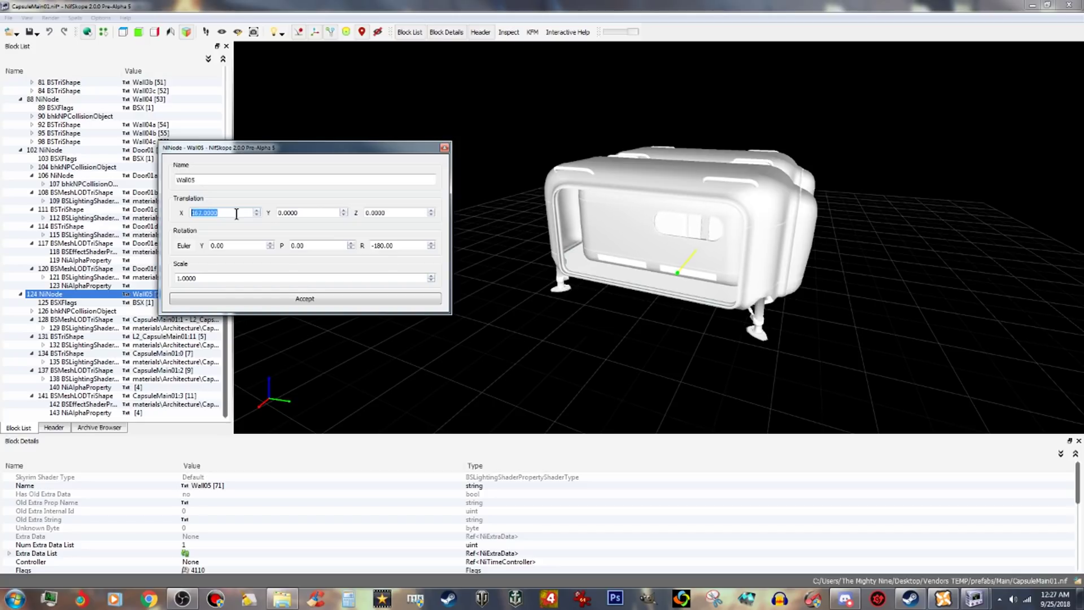
scroll(237, 213, "up", 20)
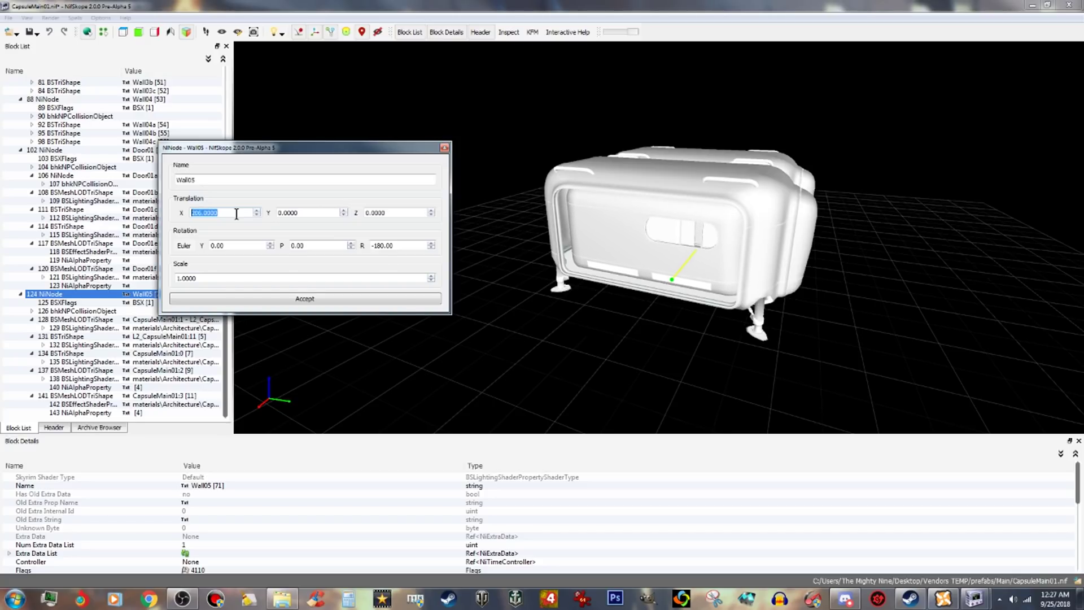
scroll(237, 214, "up", 20)
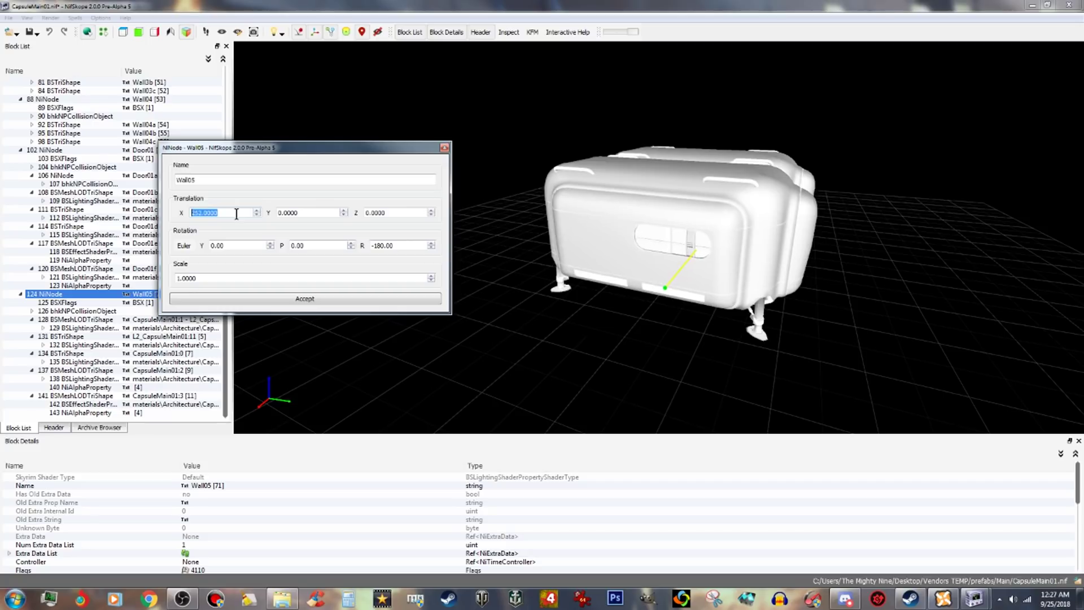
scroll(237, 214, "up", 8)
scroll(466, 309, "up", 10)
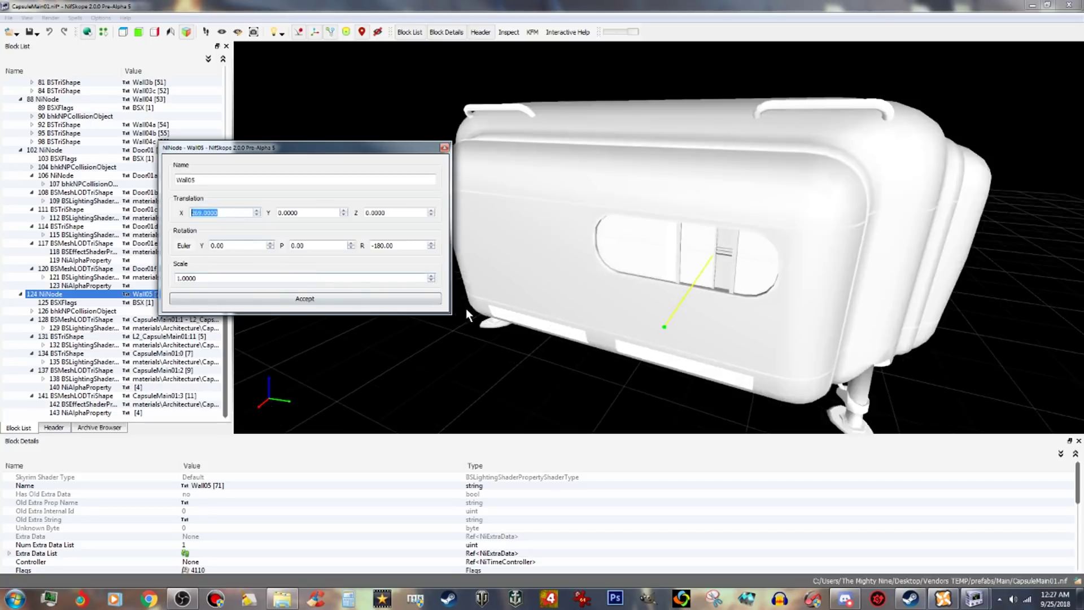
scroll(507, 325, "down", 10)
left_click_drag(594, 310, 555, 316)
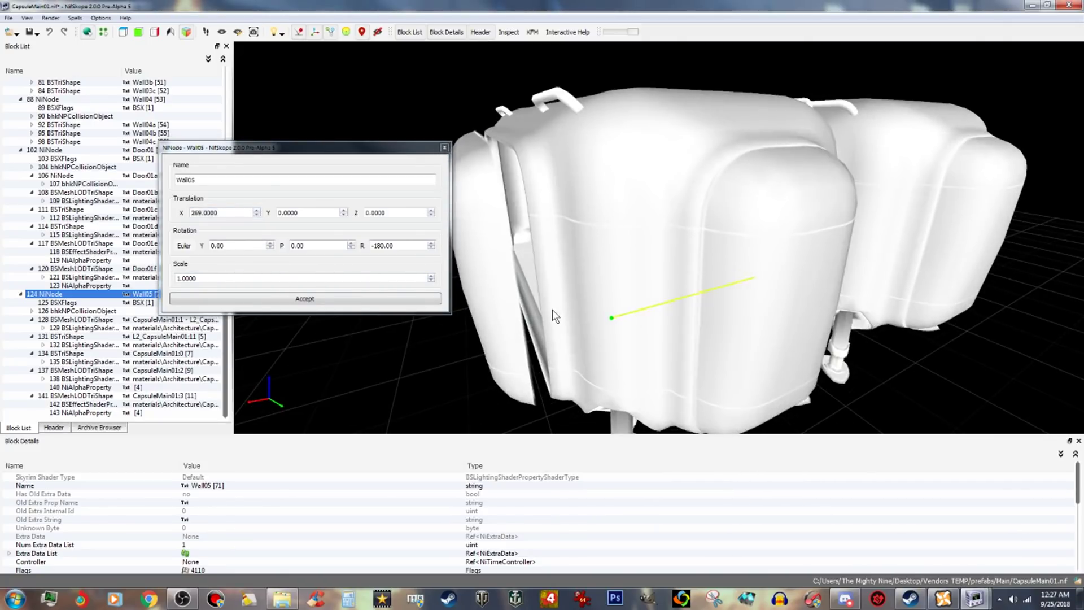
Set Wall05's X translation to 257, check the wall's fit from inside the capsule, and accept the transform.
left_click(228, 209)
scroll(229, 209, "down", 5)
scroll(228, 209, "down", 7)
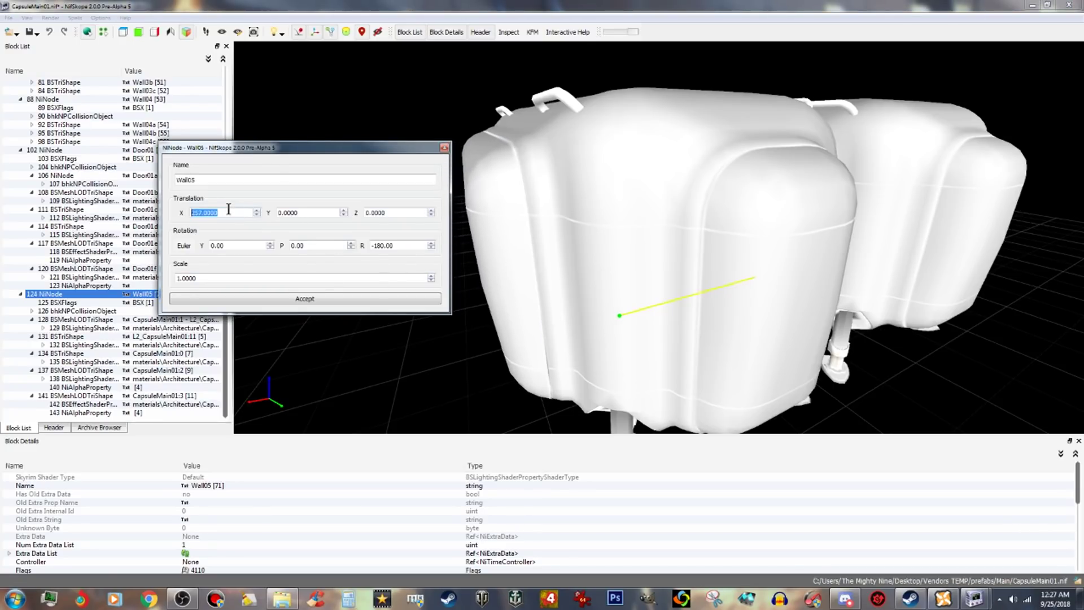
left_click_drag(540, 268, 793, 282)
scroll(794, 283, "up", 5)
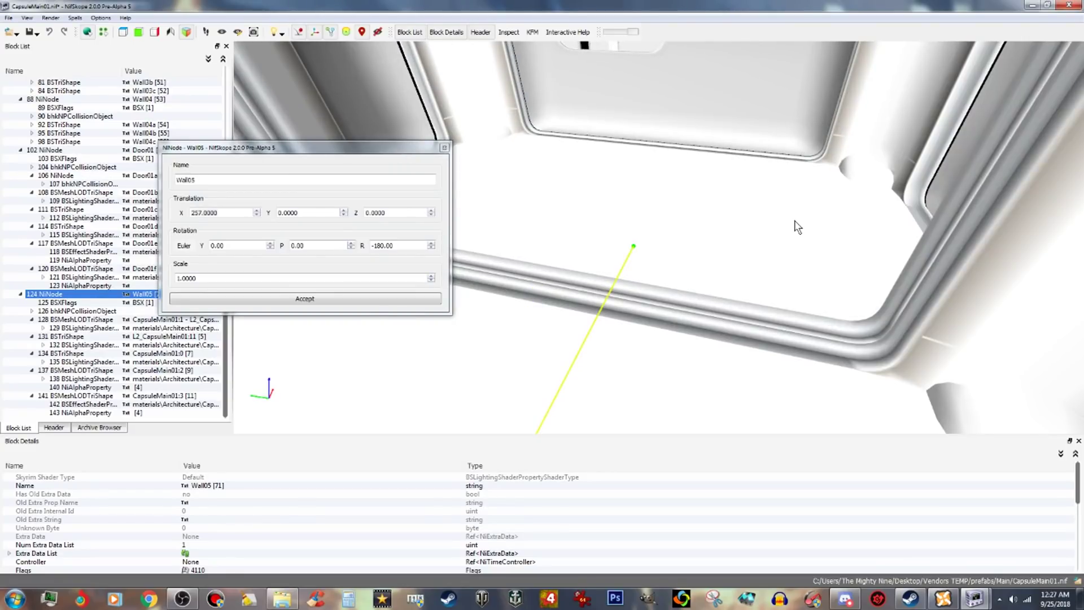
left_click_drag(798, 220, 674, 328)
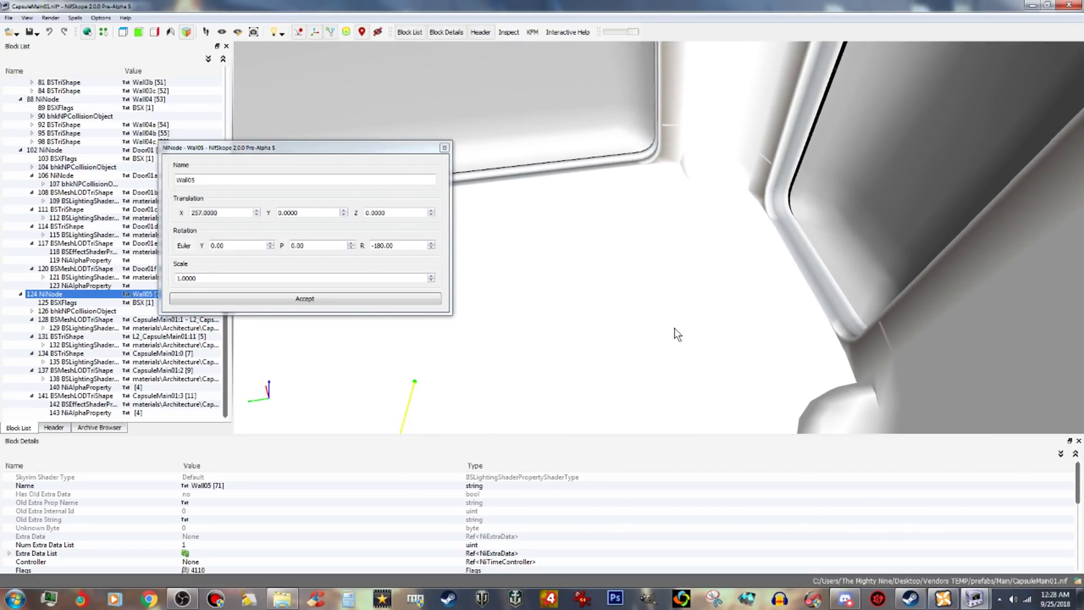
left_click(394, 297)
Set the Wall04 node's X translation to 256 and accept the transform.
left_click(910, 207)
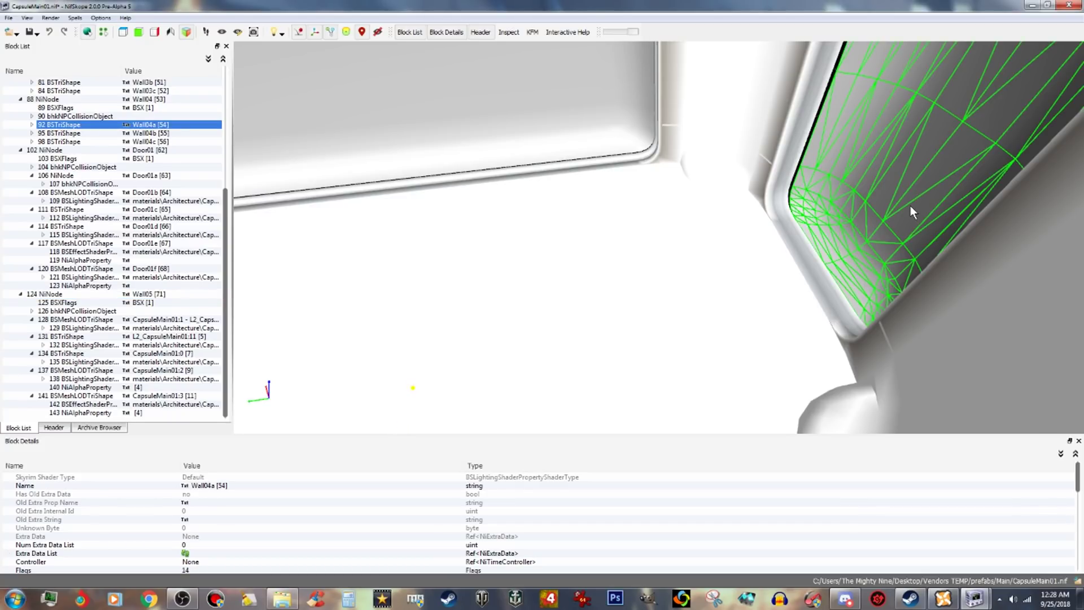
right_click(64, 100)
mouse_move(96, 99)
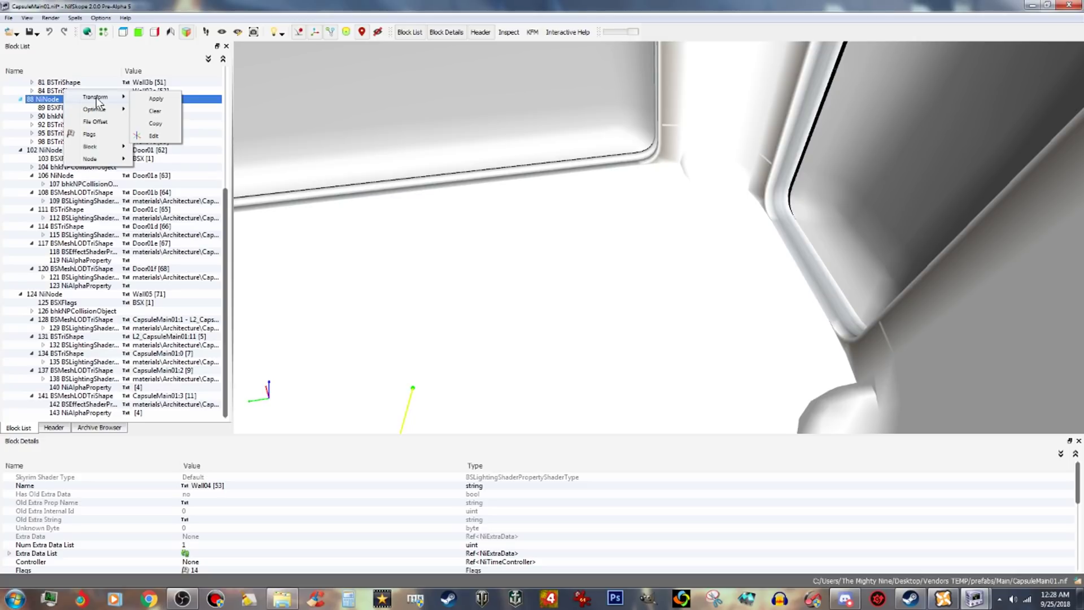
left_click(154, 136)
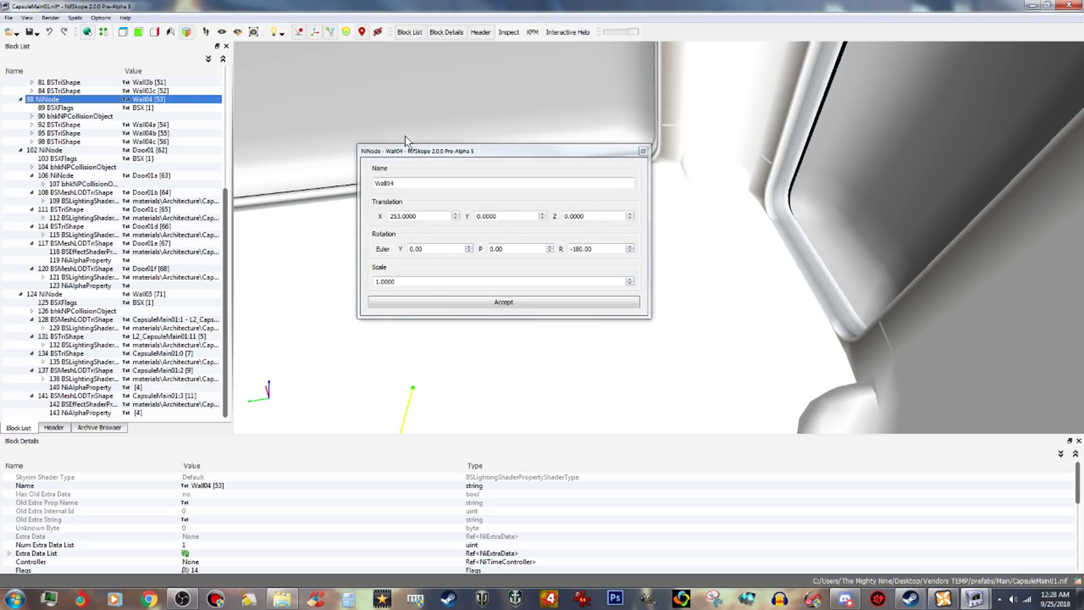
left_click(424, 215)
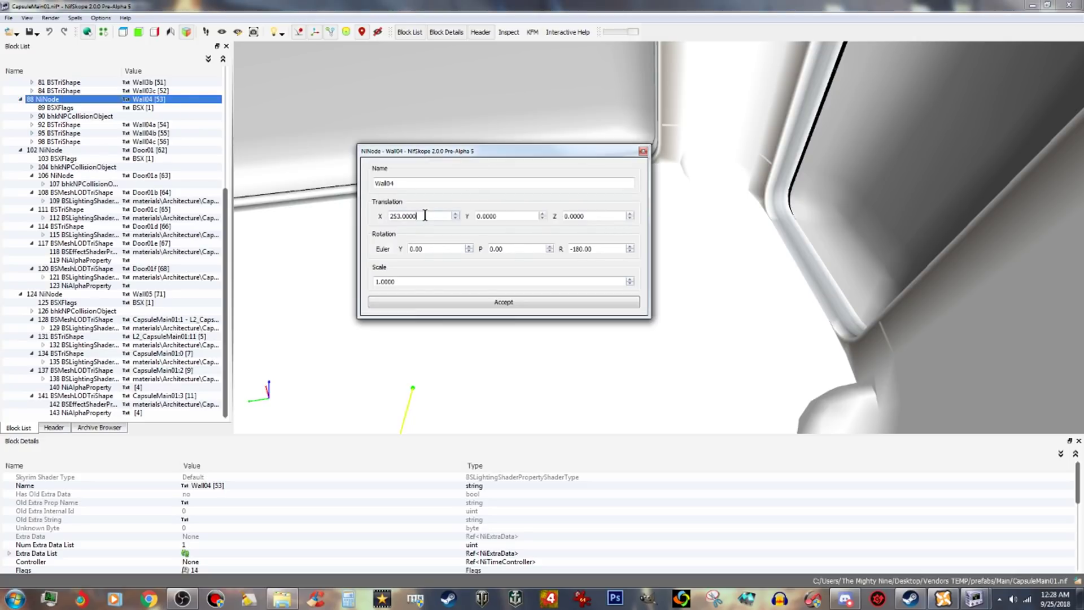
scroll(425, 215, "up", 1)
scroll(425, 215, "up", 3)
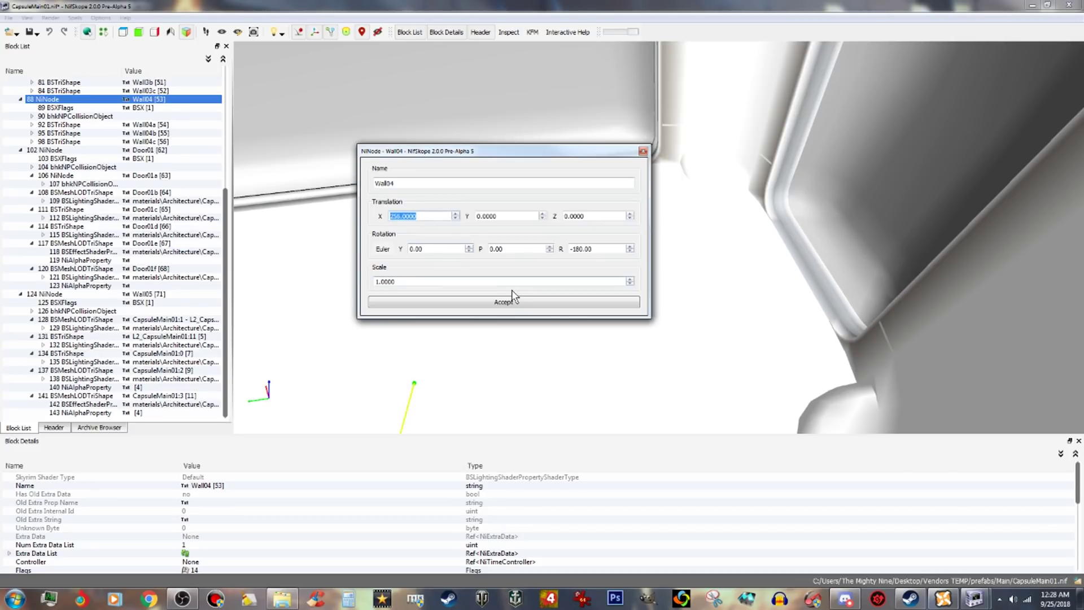
left_click(522, 303)
Set the Wall03 node's X translation to 256 and accept the transform.
mouse_move(695, 300)
left_mouse_down()
mouse_move(581, 276)
mouse_move(677, 209)
mouse_move(717, 208)
mouse_move(695, 331)
mouse_move(696, 308)
left_mouse_up()
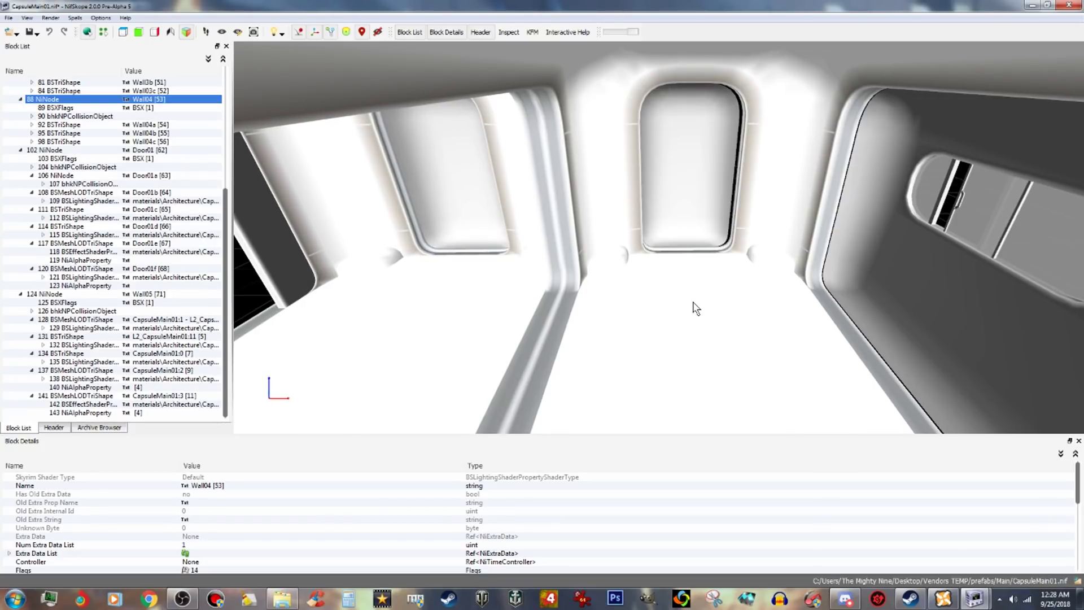
left_click(679, 196)
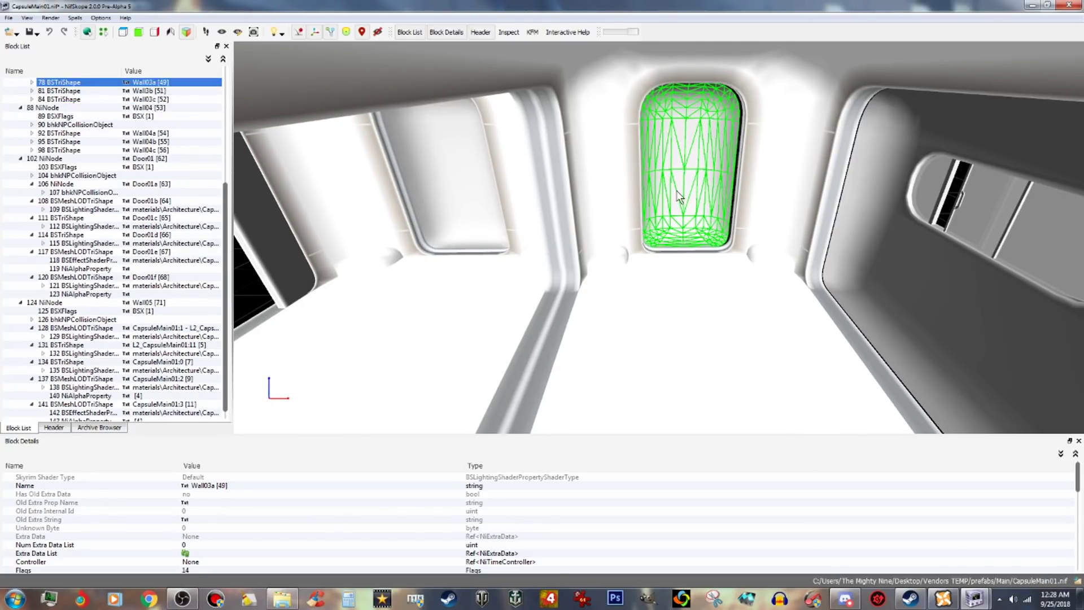
scroll(112, 115, "up", 3)
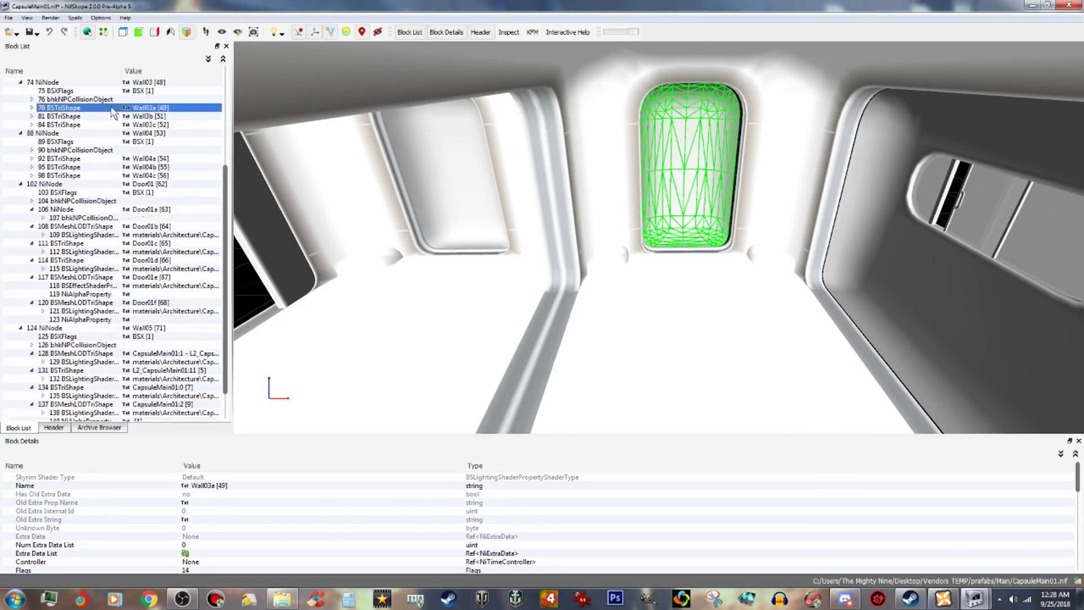
left_click(94, 133)
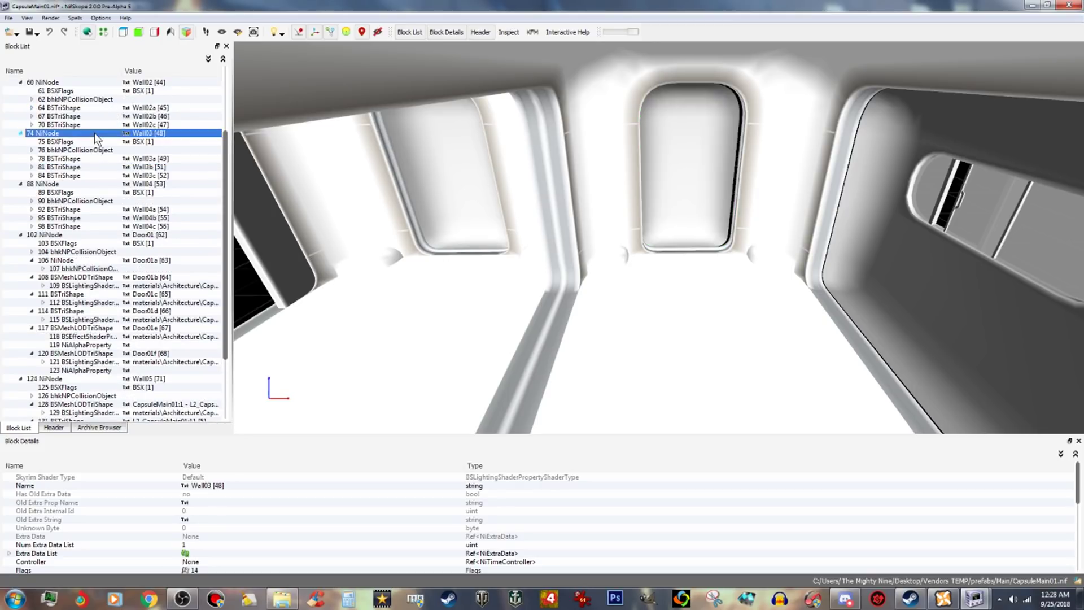
right_click(93, 133)
mouse_move(138, 129)
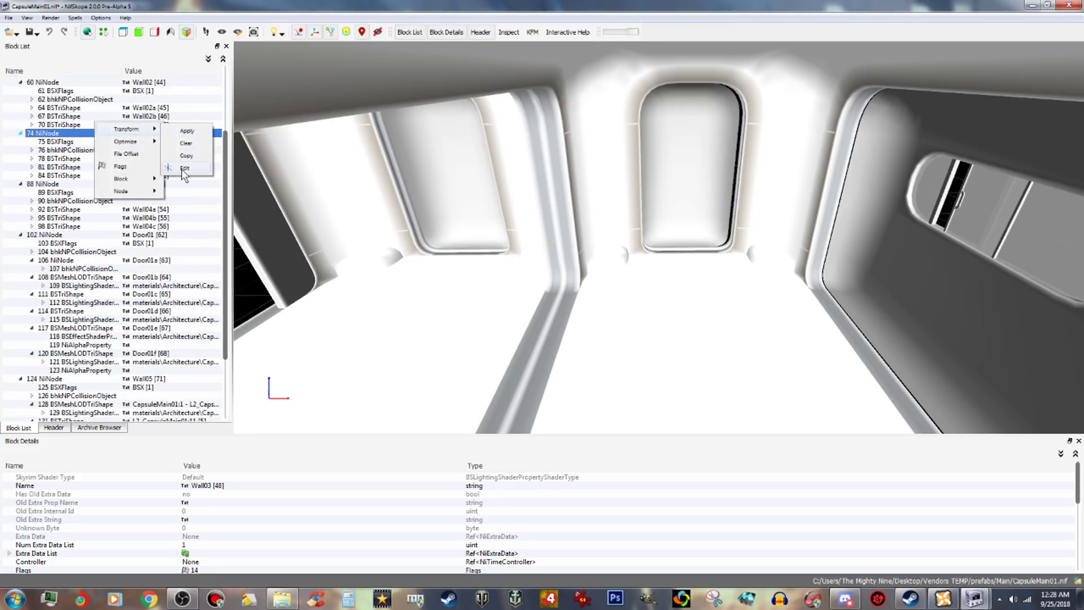
left_click(183, 168)
left_click(397, 216)
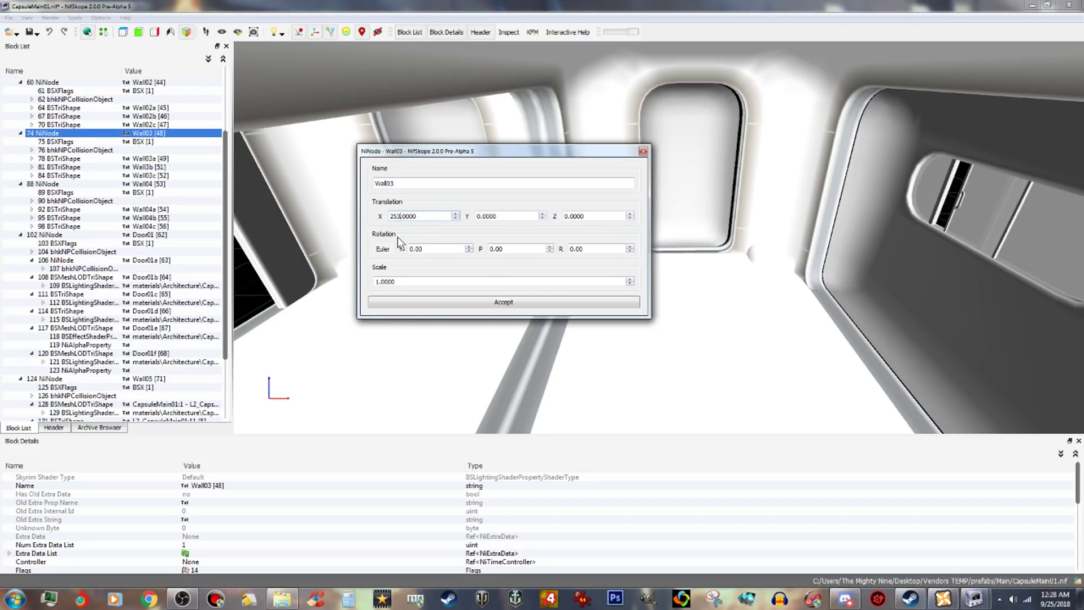
type("3")
key("BackSpace")
type("5")
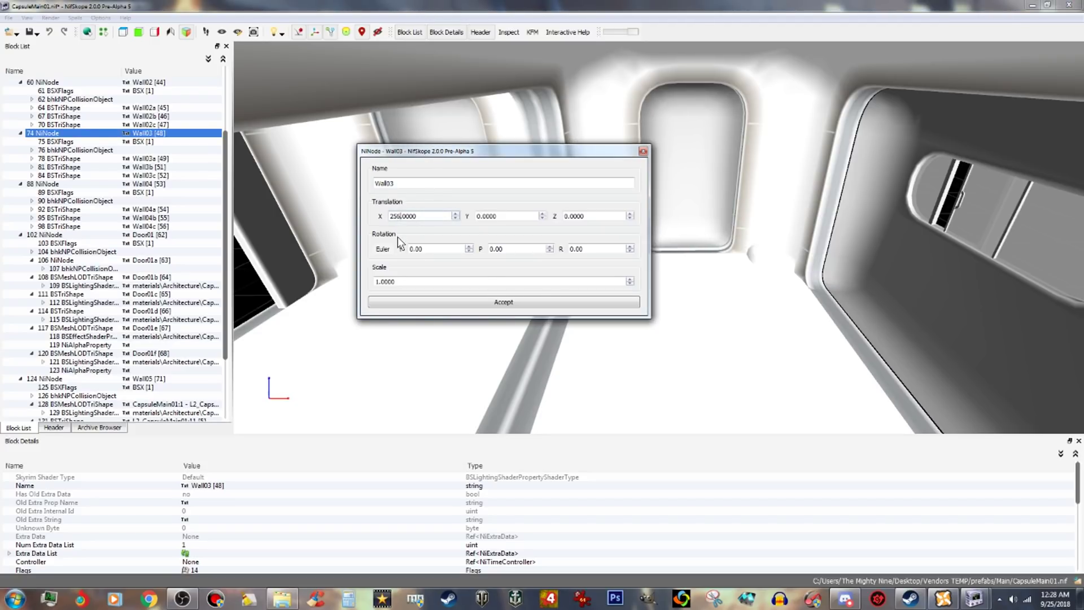
left_click(501, 302)
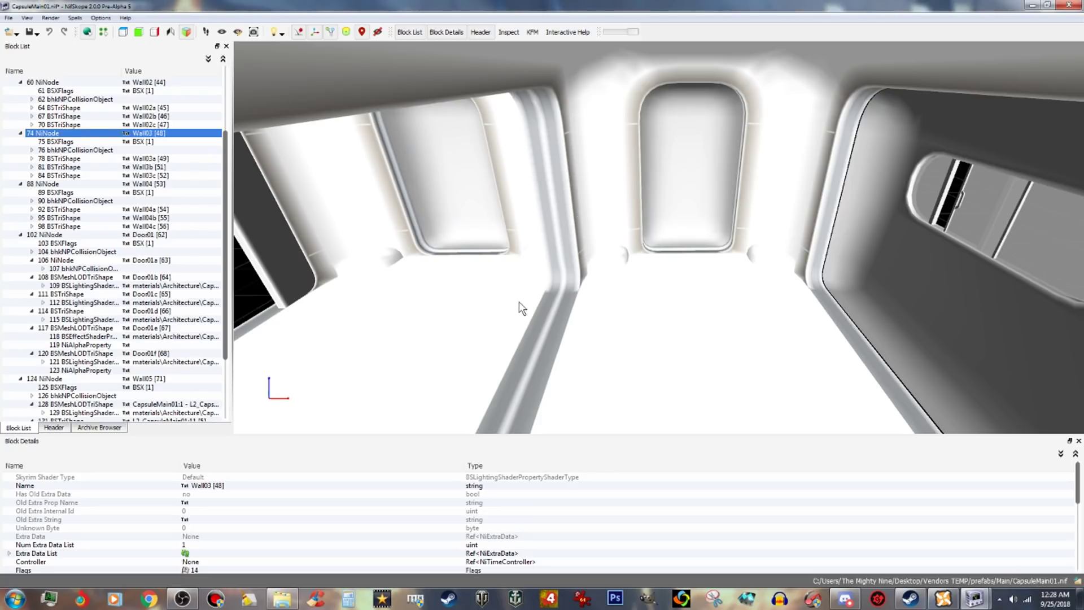
Examine how the walls fit their openings from inside the capsule and from outside the whole model.
left_click_drag(545, 286, 879, 277)
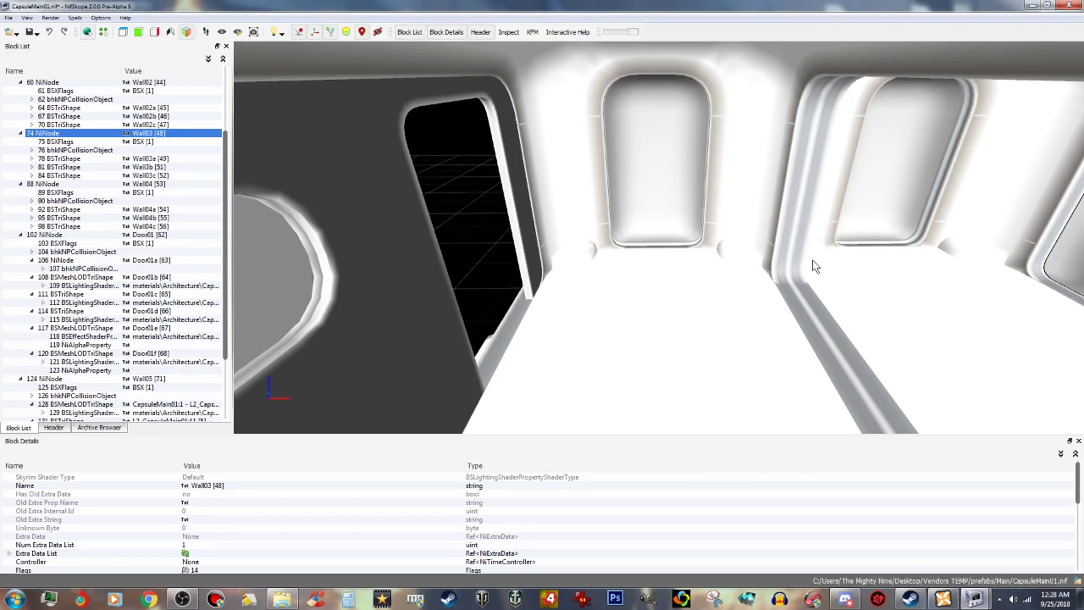
left_click(700, 205)
scroll(546, 201, "down", 10)
left_click_drag(547, 201, 620, 194)
left_click_drag(460, 314, 830, 279)
scroll(597, 322, "down", 5)
scroll(644, 310, "down", 5)
left_click_drag(762, 289, 890, 247)
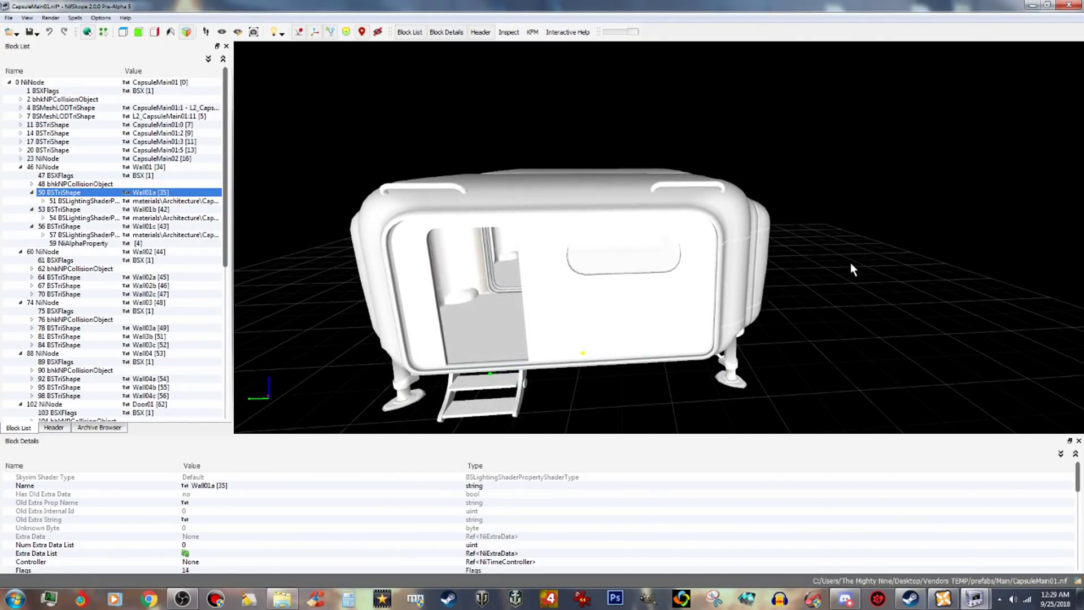
Run the Remove Bogus Nodes optimization and the Check Links sanitizing spell on the capsule model.
left_click(75, 17)
mouse_move(95, 43)
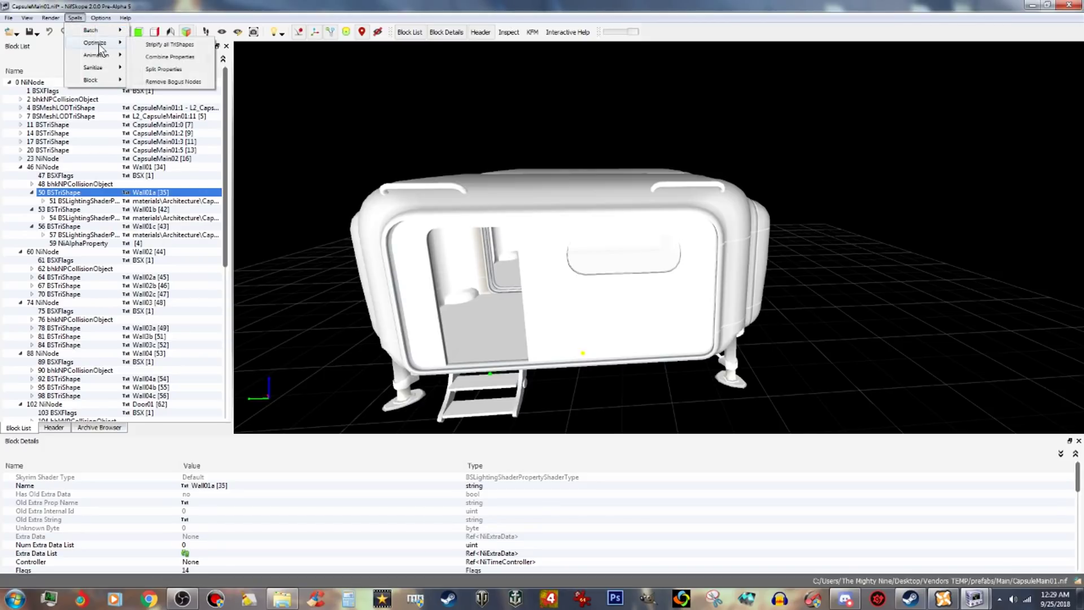
left_click(180, 85)
left_click(76, 17)
mouse_move(93, 67)
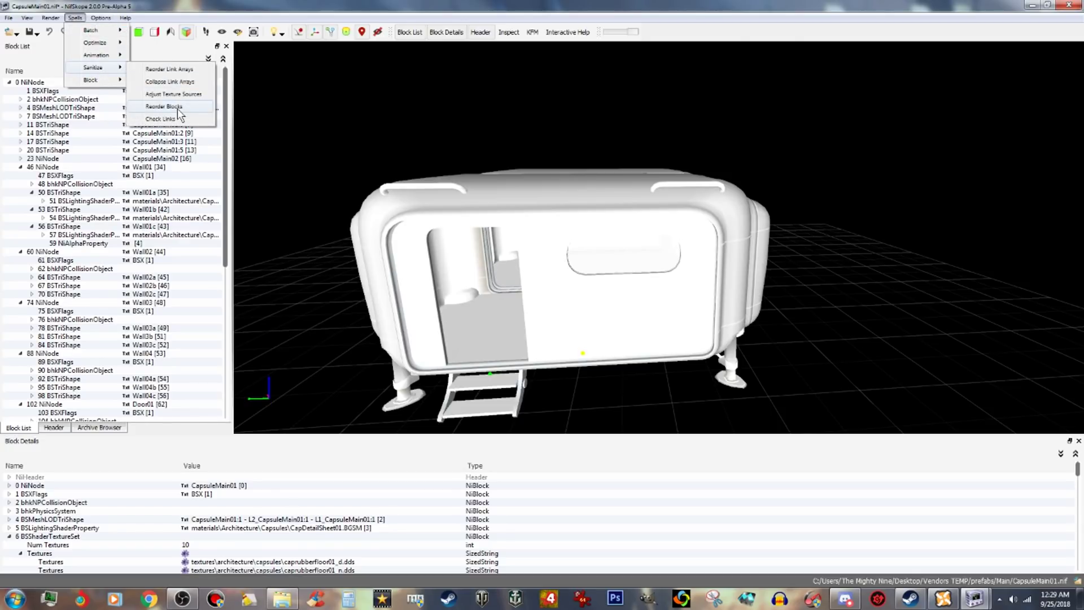
left_click(161, 119)
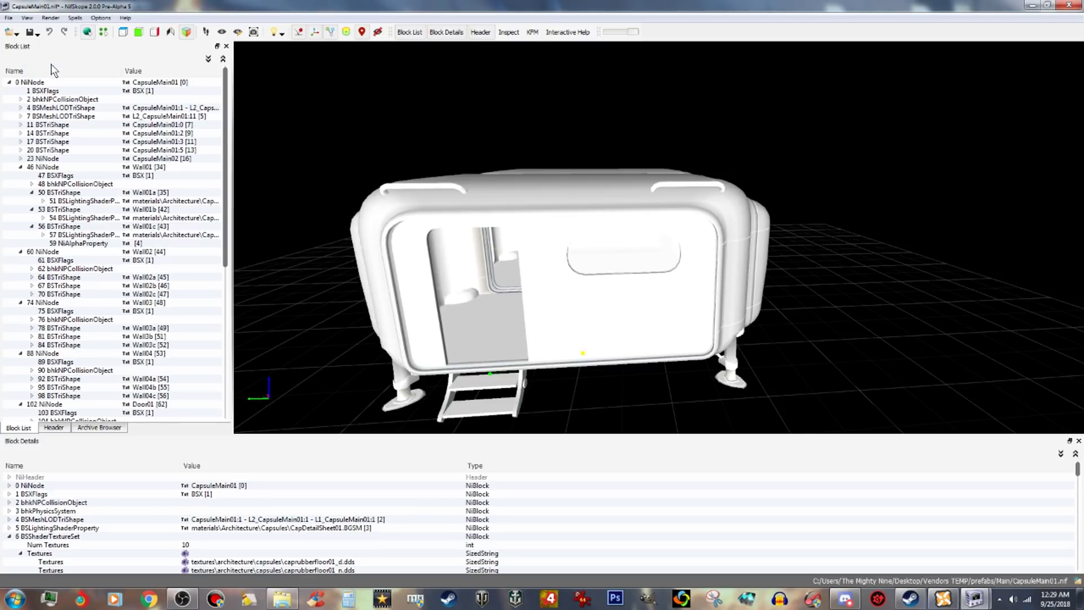
Save the model as a new file named 000MS_CapsuleMain002.nif in the prefabs\Main folder.
left_click(181, 95)
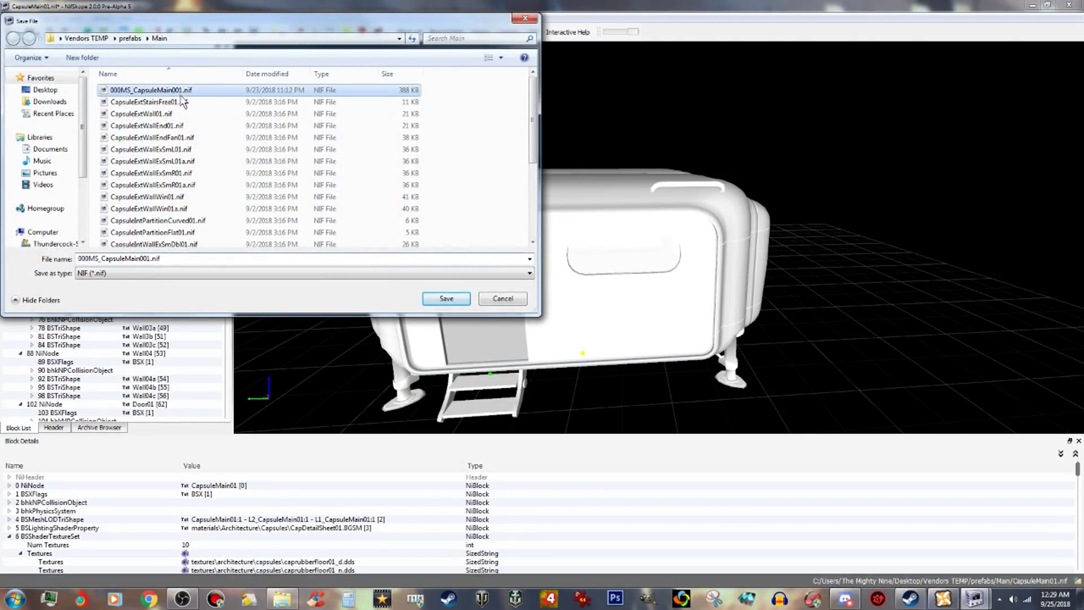
left_click(149, 259)
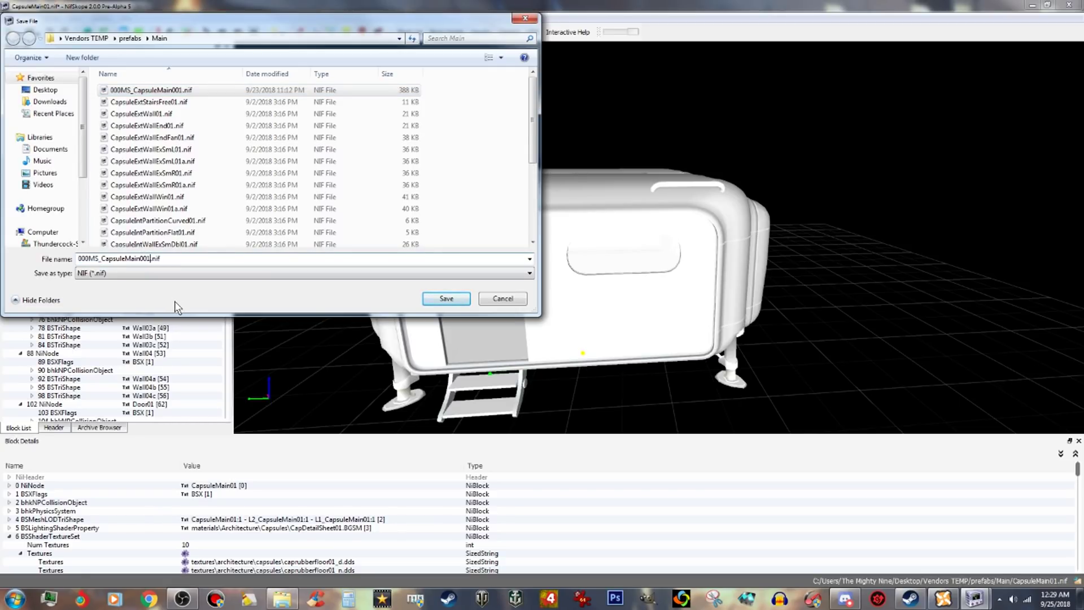
key("BackSpace")
type("2")
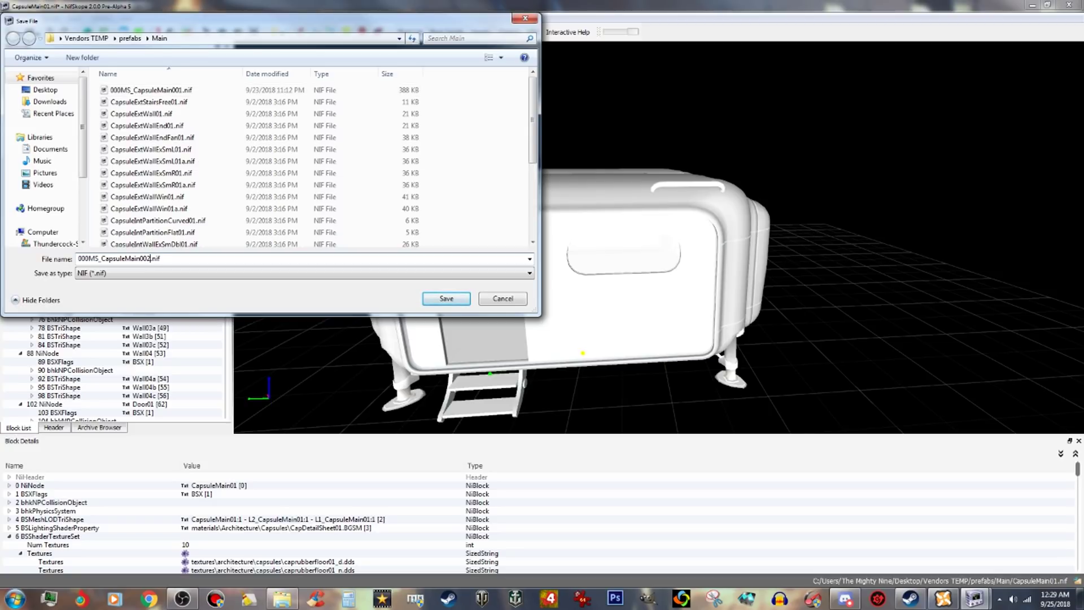
left_click(456, 299)
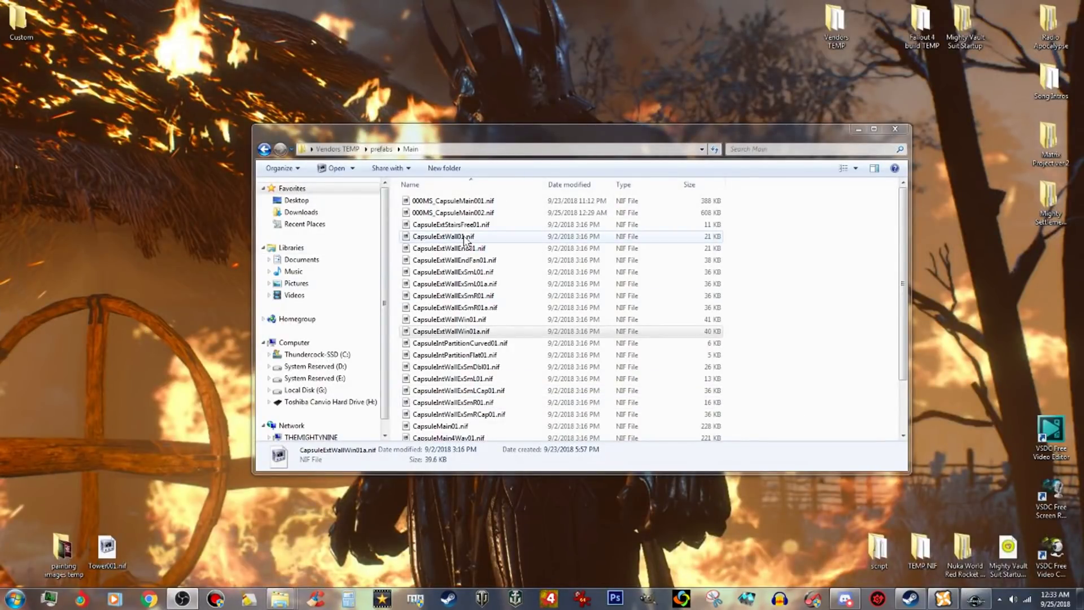
Copy the file 000MS_CapsuleMain002.nif from the prefabs\Main folder in Windows Explorer.
left_click(476, 213)
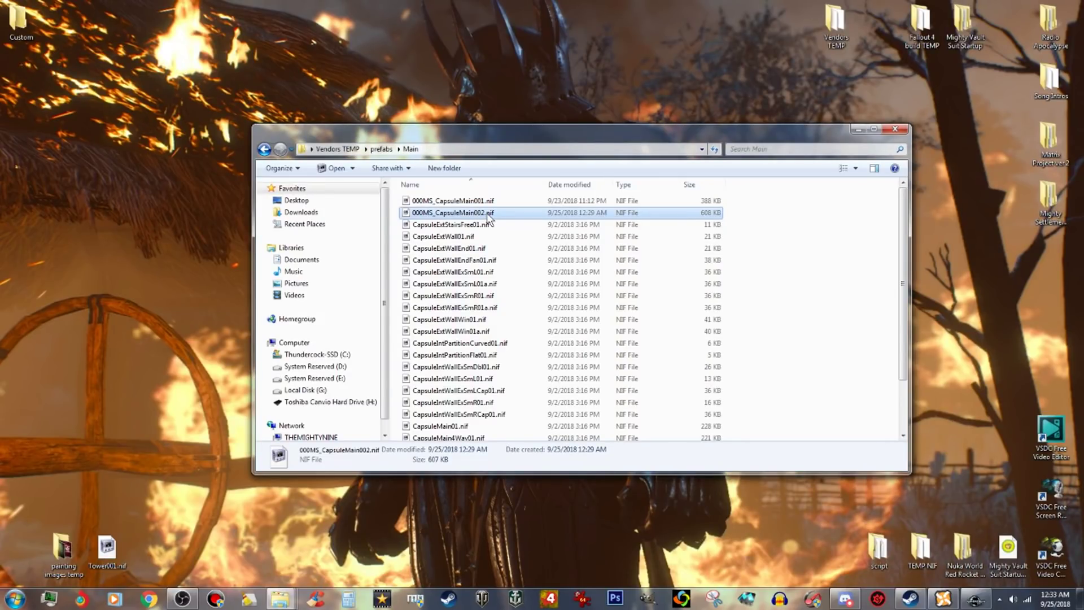
right_click(488, 215)
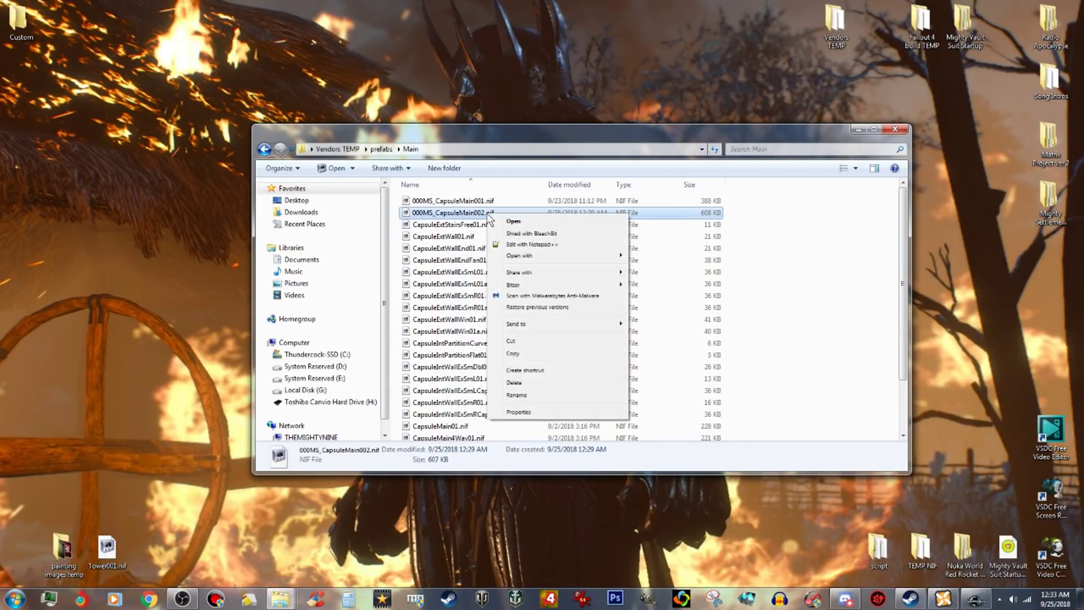
left_click(519, 354)
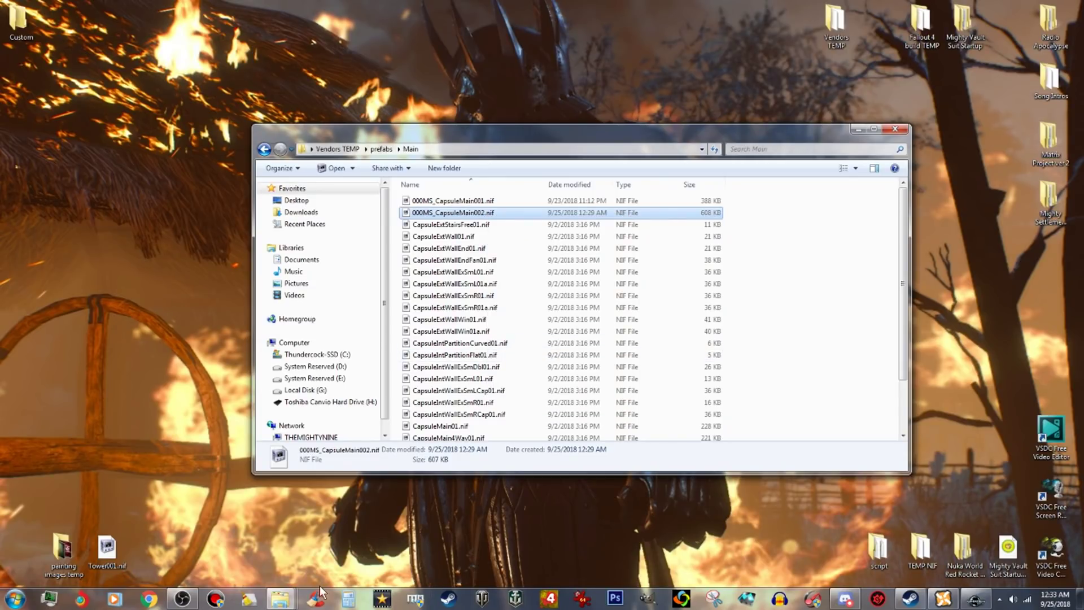
Paste the copied mesh file into Fallout 4's Data\meshes\Mighty Settlements\prefabs folder.
mouse_move(280, 597)
left_click(282, 536)
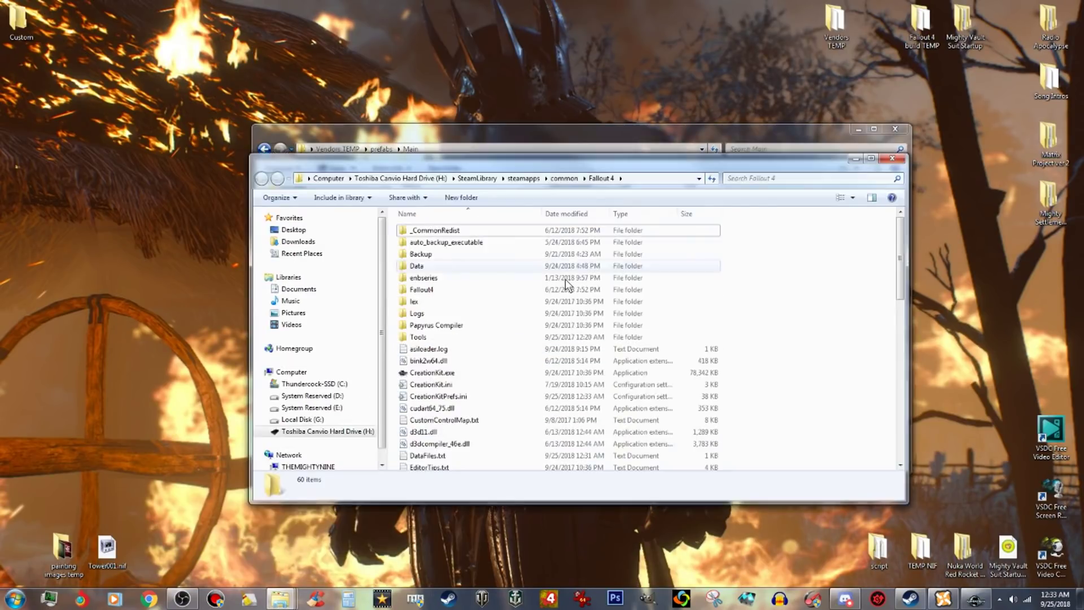
left_click(434, 267)
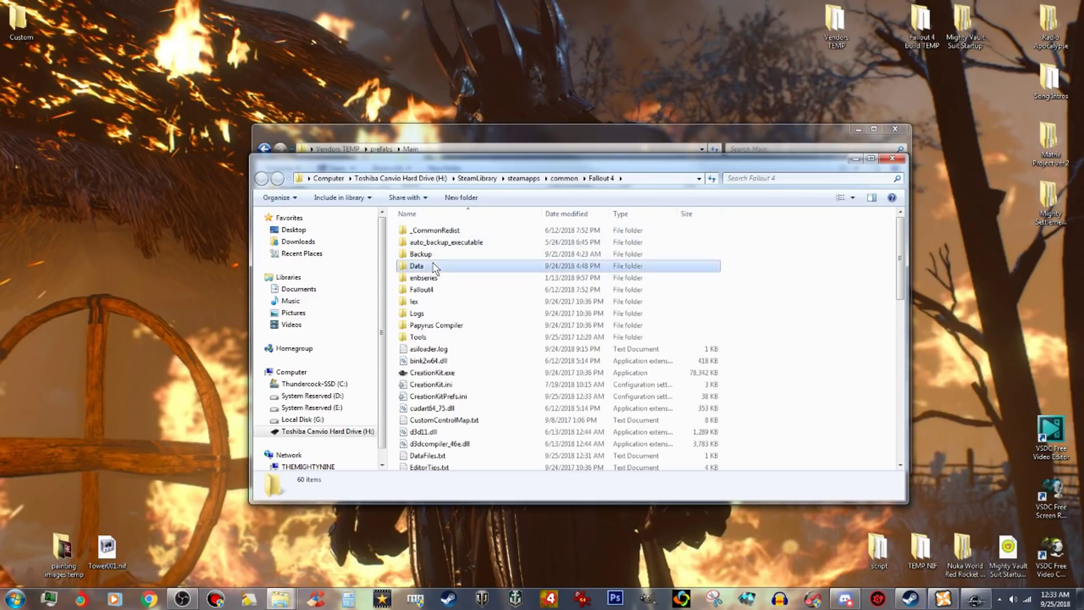
double_click(434, 266)
scroll(487, 319, "down", 1)
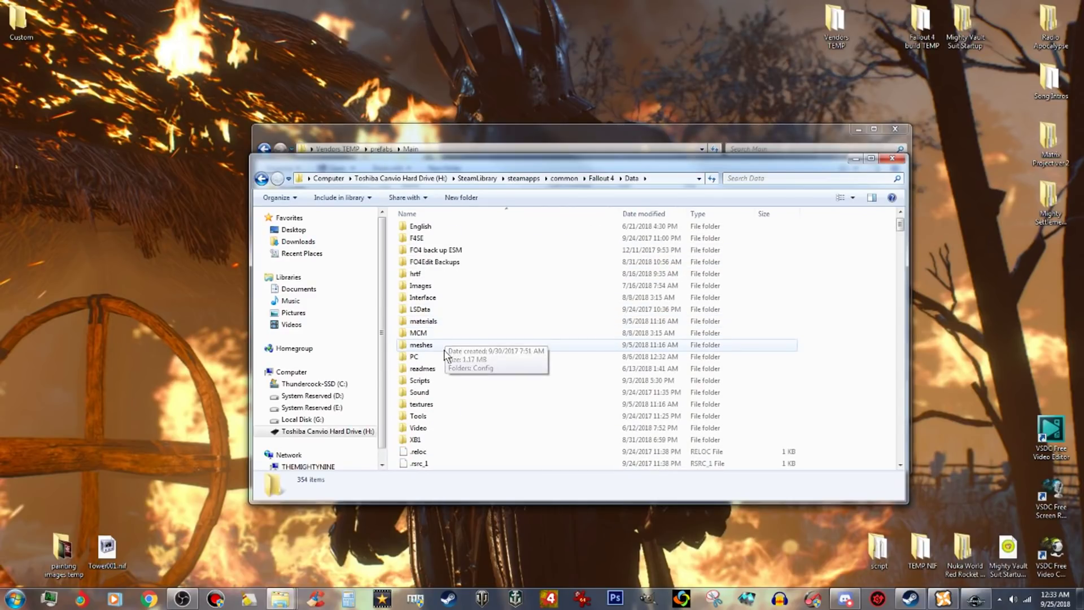
double_click(421, 345)
scroll(508, 355, "down", 3)
scroll(462, 444, "down", 3)
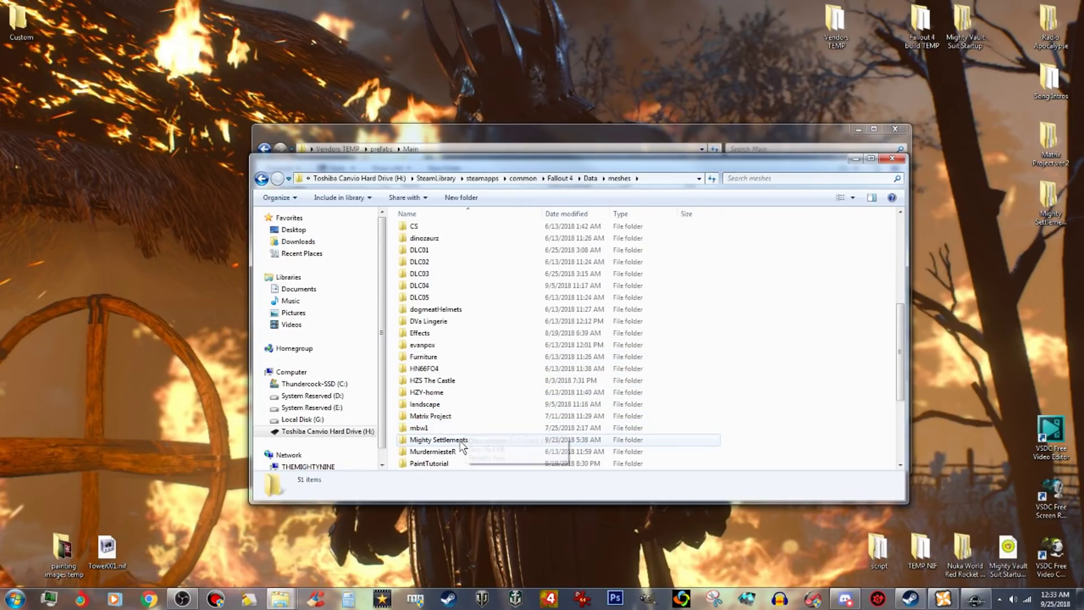
double_click(462, 443)
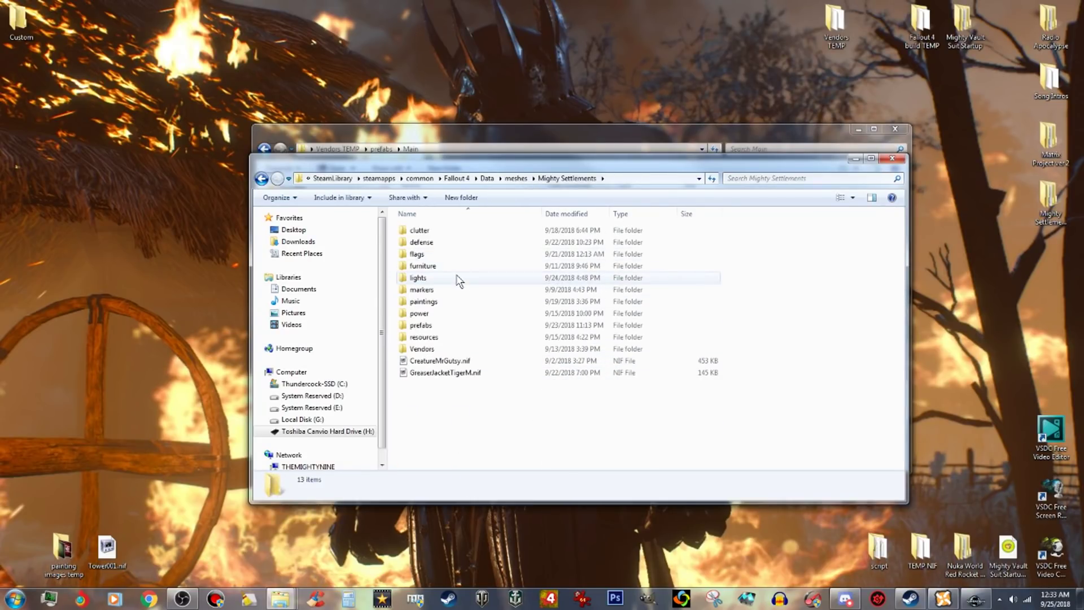
double_click(440, 329)
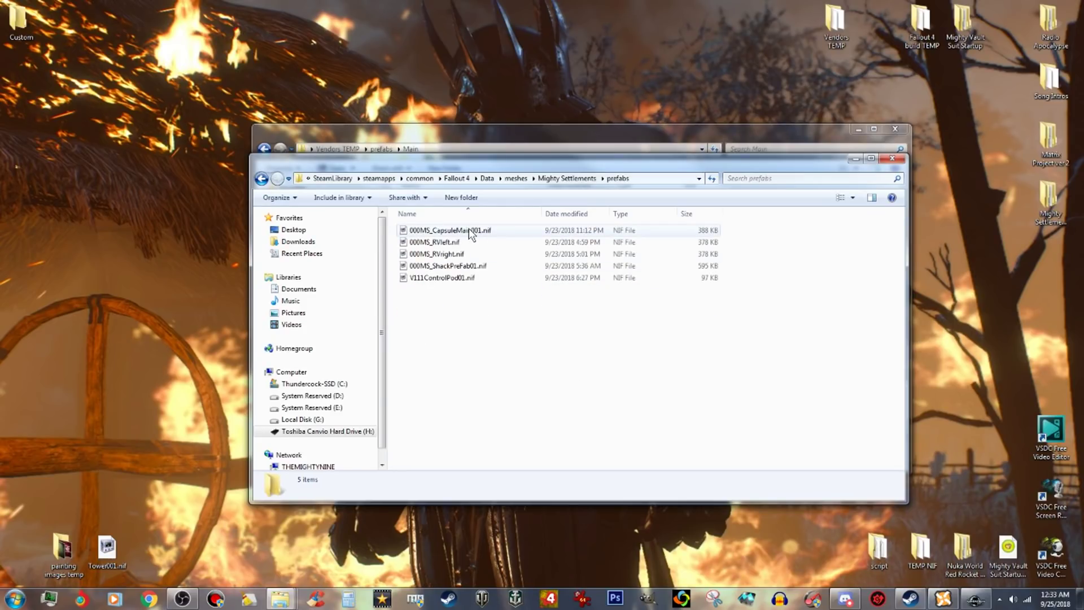
right_click(525, 352)
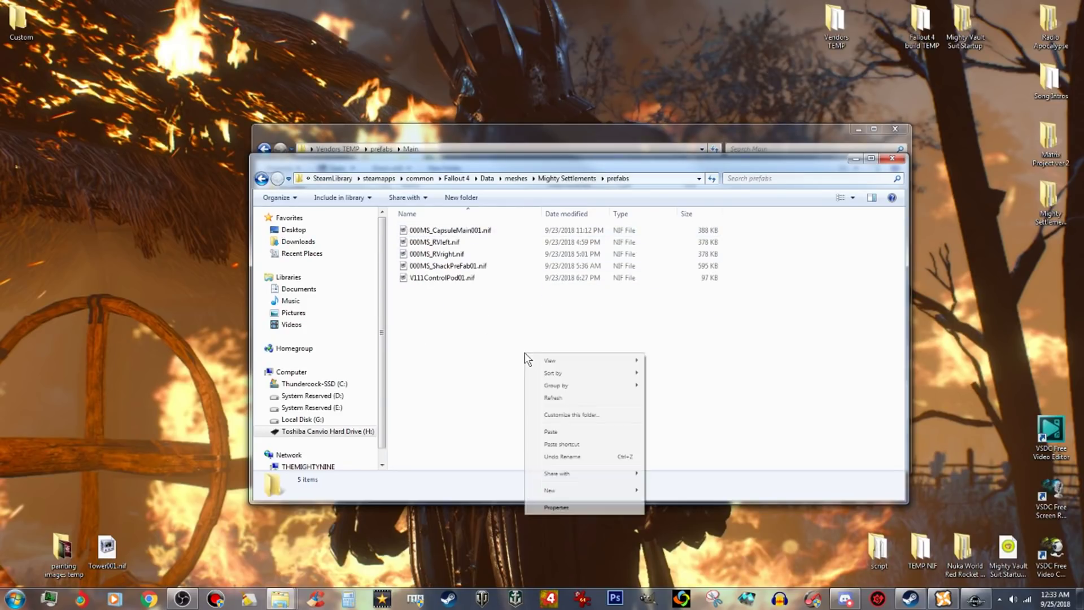
left_click(552, 432)
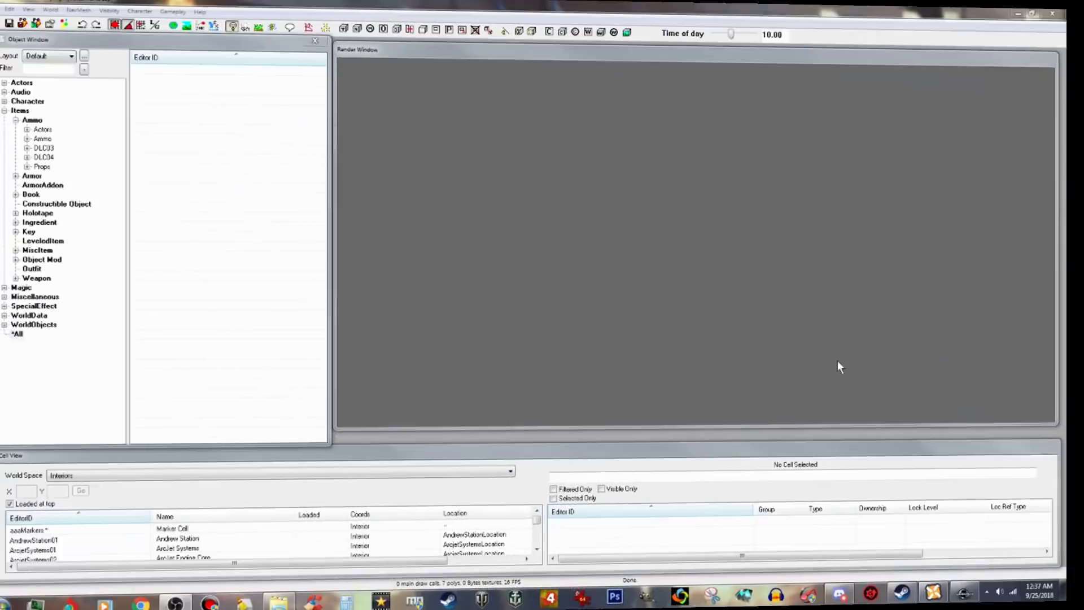
Switch to the Creation Kit, filter the objects by 000, and preview 000_ShackPrefab001 before closing its preview.
left_click(68, 74)
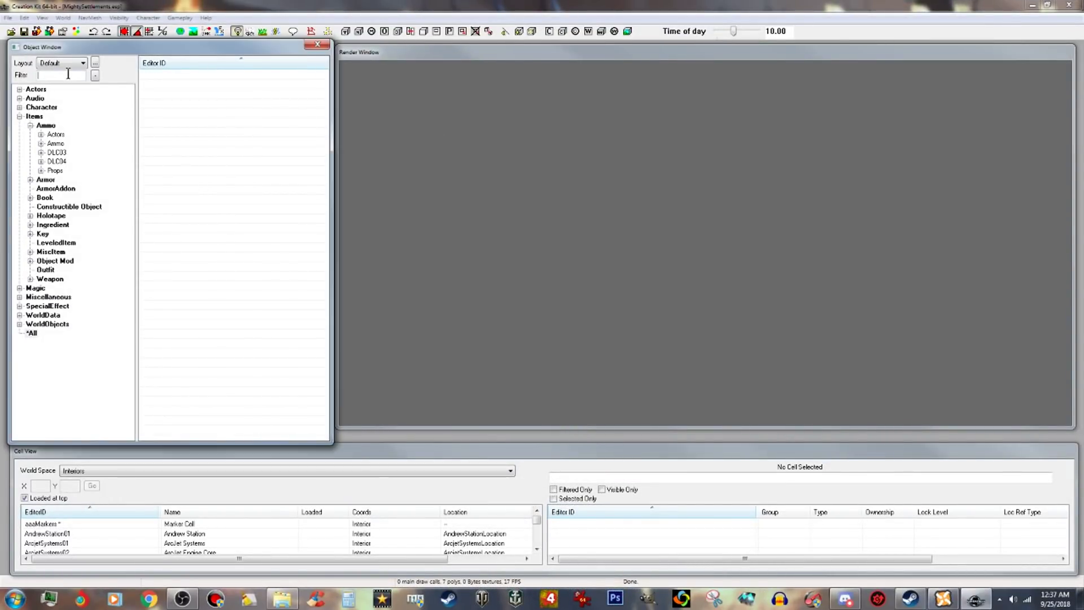
type("000")
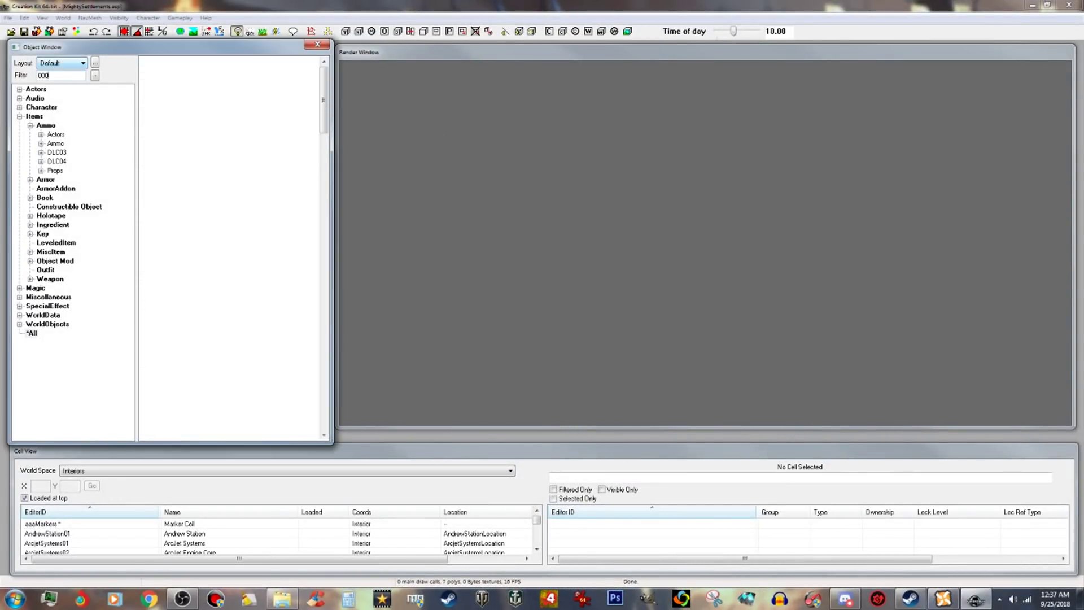
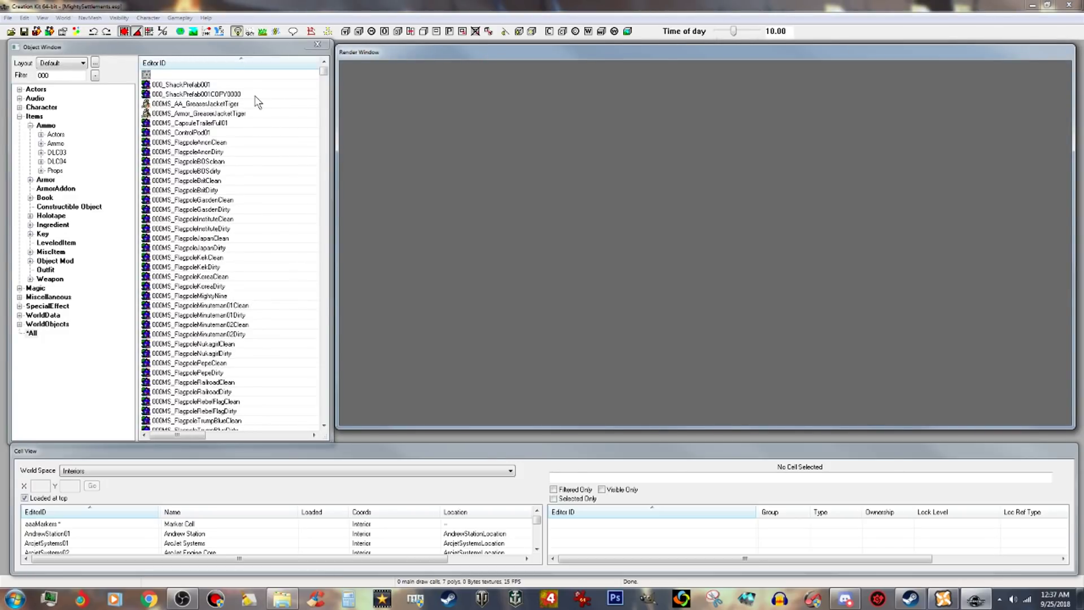
left_click(207, 86)
right_click(208, 86)
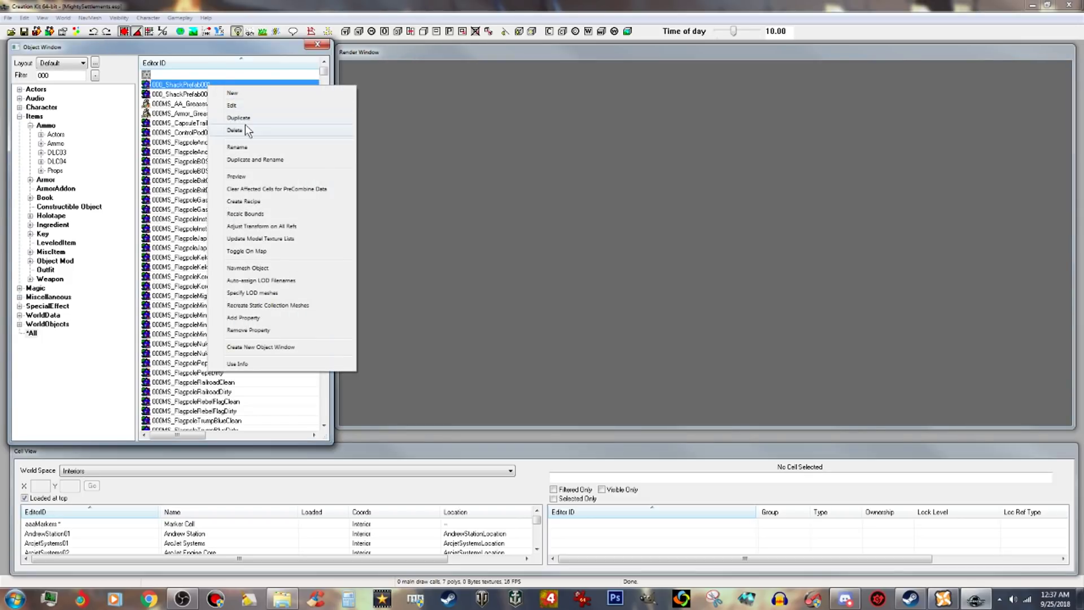
left_click(242, 175)
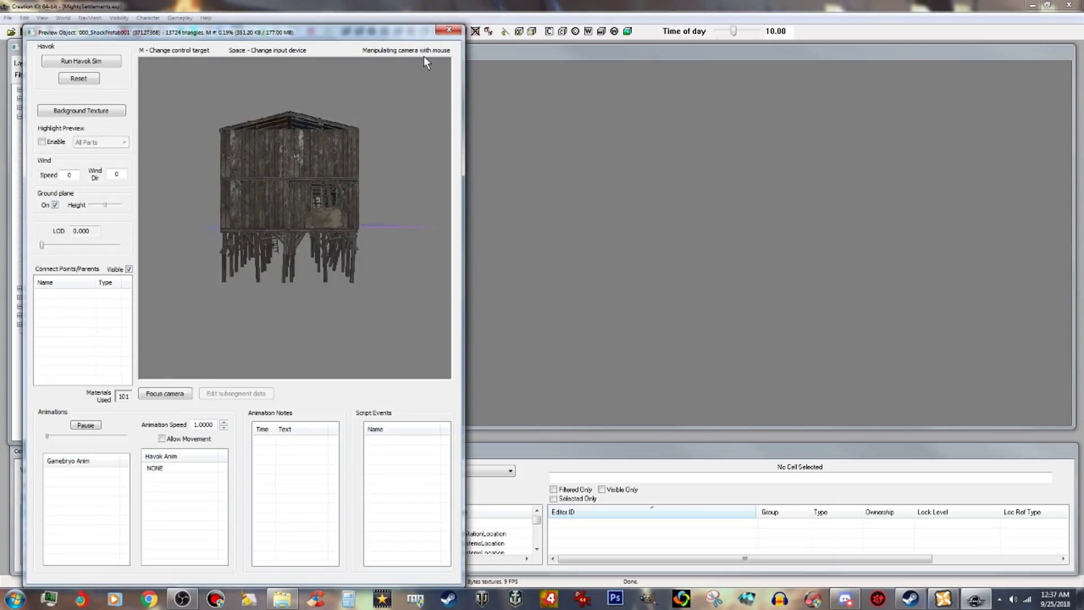
left_click(448, 29)
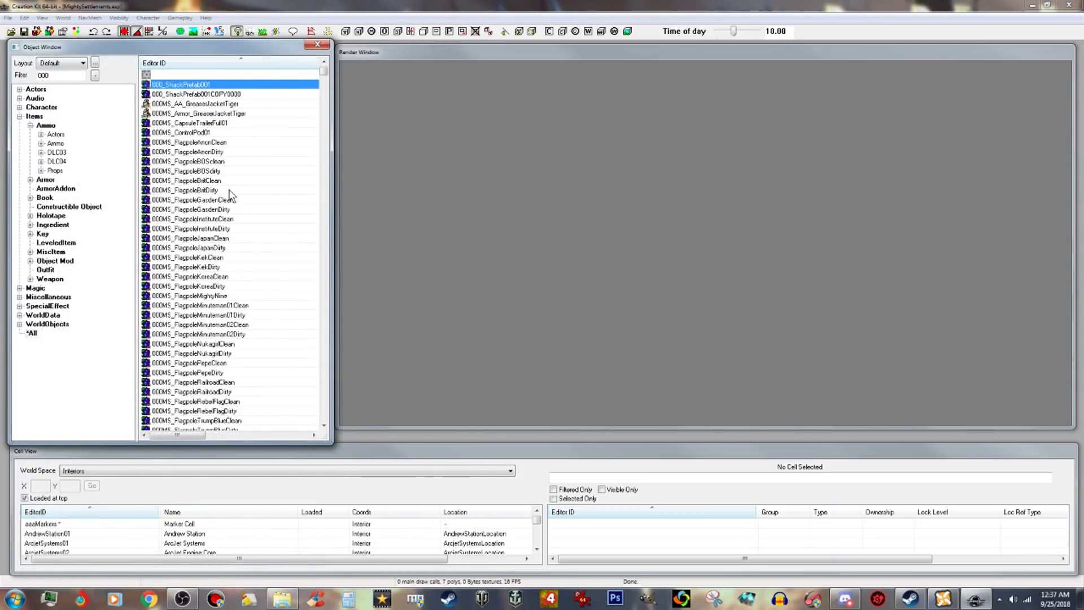
Open the static 000MS_CapsuleTrailerFull01 and change its ID to 000MS_CapsuleTrailerFull02.
left_click(207, 124)
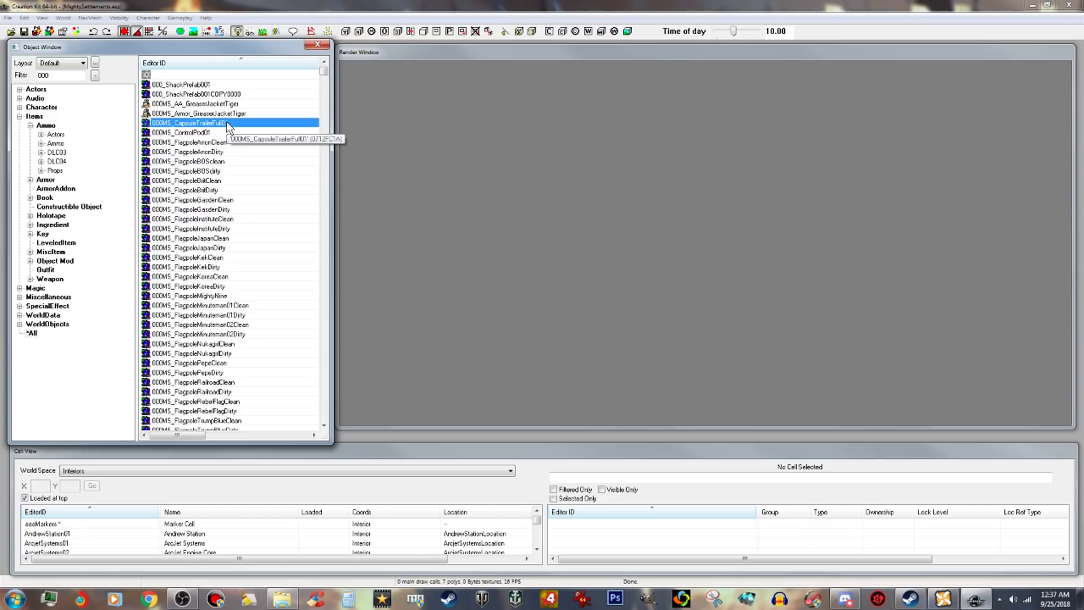
double_click(227, 123)
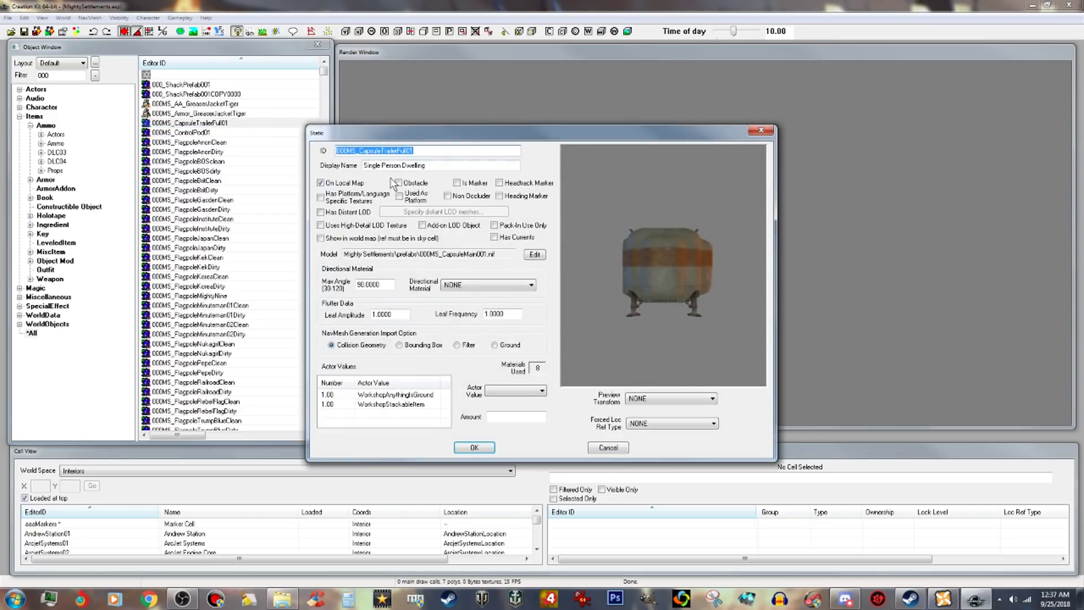
left_click_drag(689, 243, 703, 276)
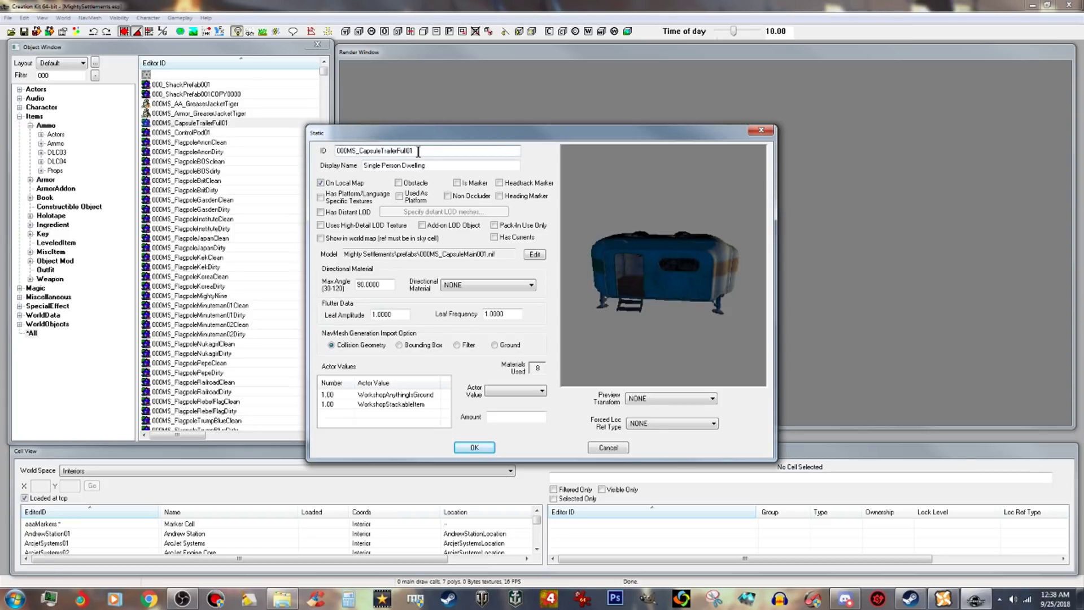
key("BackSpace")
type("2")
key("Tab")
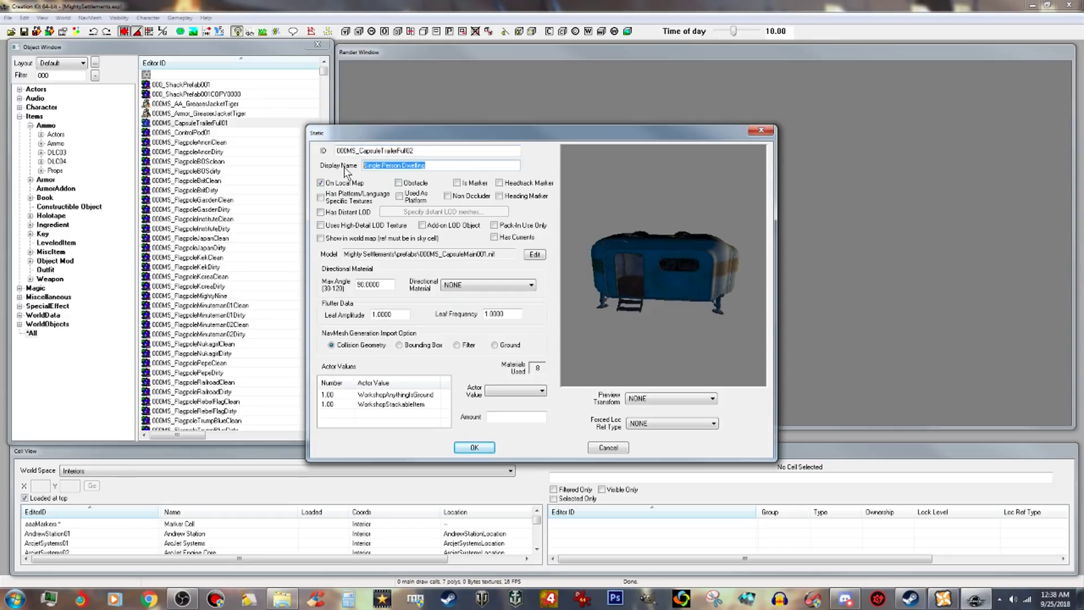
Set the static's display name to Capsule Trailer Double.
type("cAPSULE tRAILER dOUBLE")
key("BackSpace")
key("BackSpace")
key("BackSpace")
key("BackSpace")
key("BackSpace")
key("BackSpace")
key("BackSpace")
key("BackSpace")
key("BackSpace")
key("BackSpace")
key("BackSpace")
key("BackSpace")
key("BackSpace")
key("BackSpace")
key("BackSpace")
key("BackSpace")
key("BackSpace")
key("BackSpace")
key("BackSpace")
key("BackSpace")
type("Capsule Trailer Double")
Replace the static's model with 000MS_CapsuleMain002.nif from the Mighty Settlements\prefabs folder and check its preview.
left_click(534, 255)
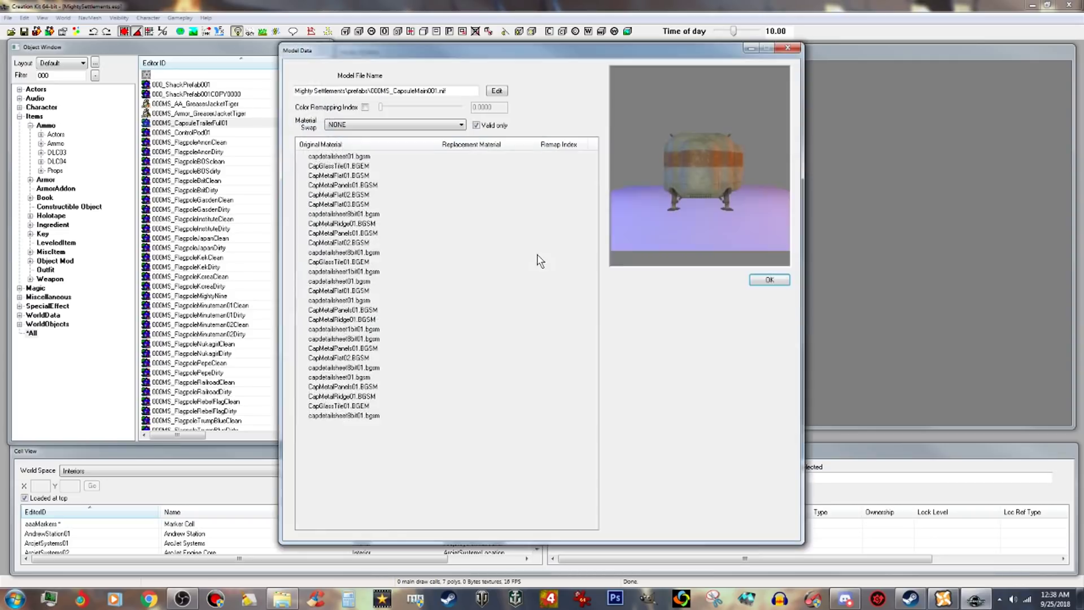
left_click(504, 91)
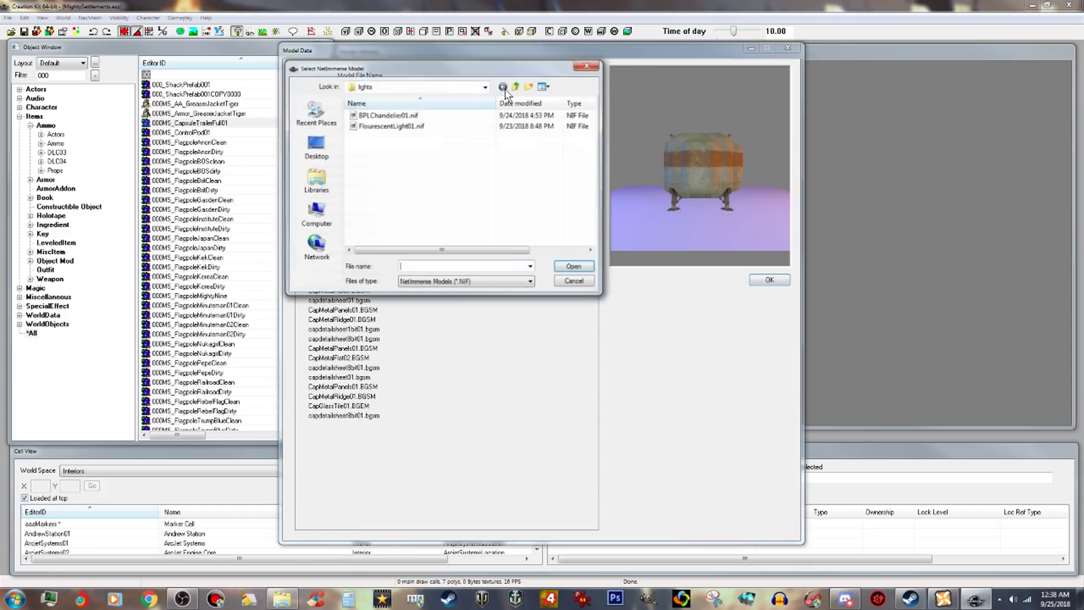
left_click(516, 85)
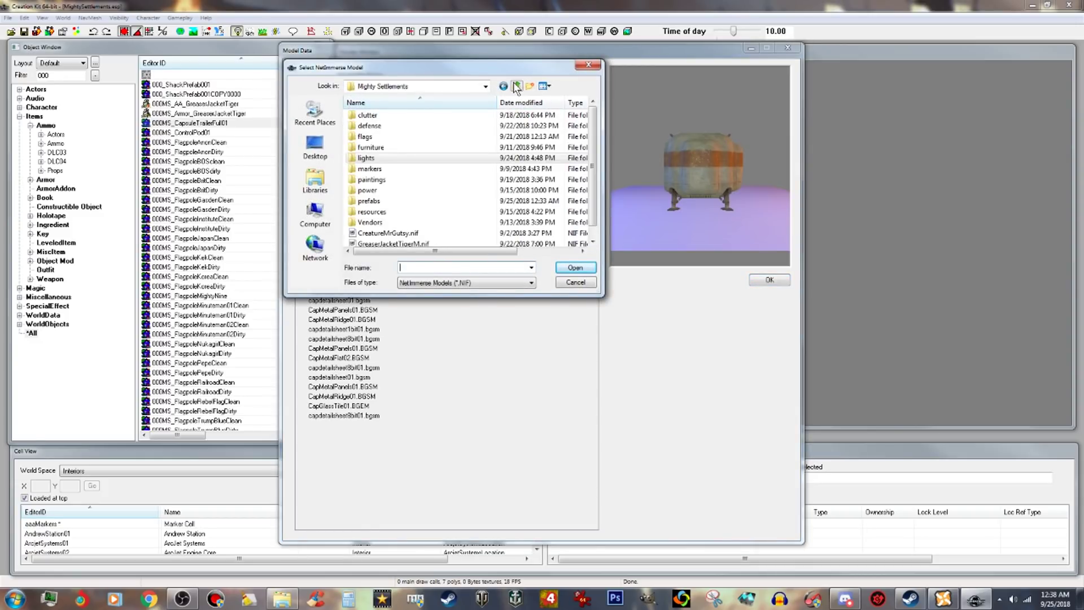
double_click(397, 203)
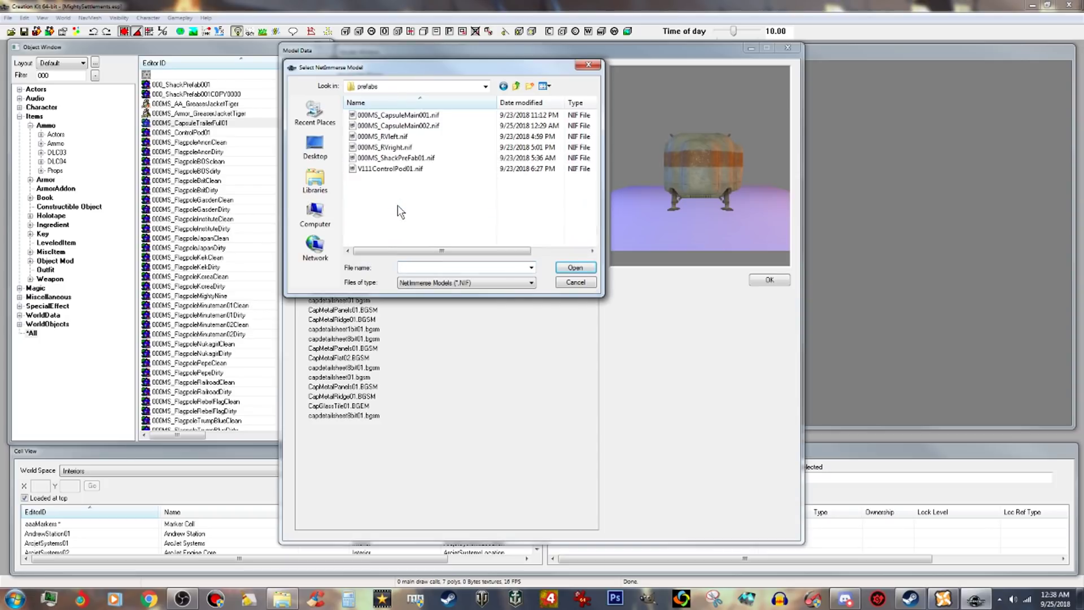
left_click(435, 126)
left_click(586, 268)
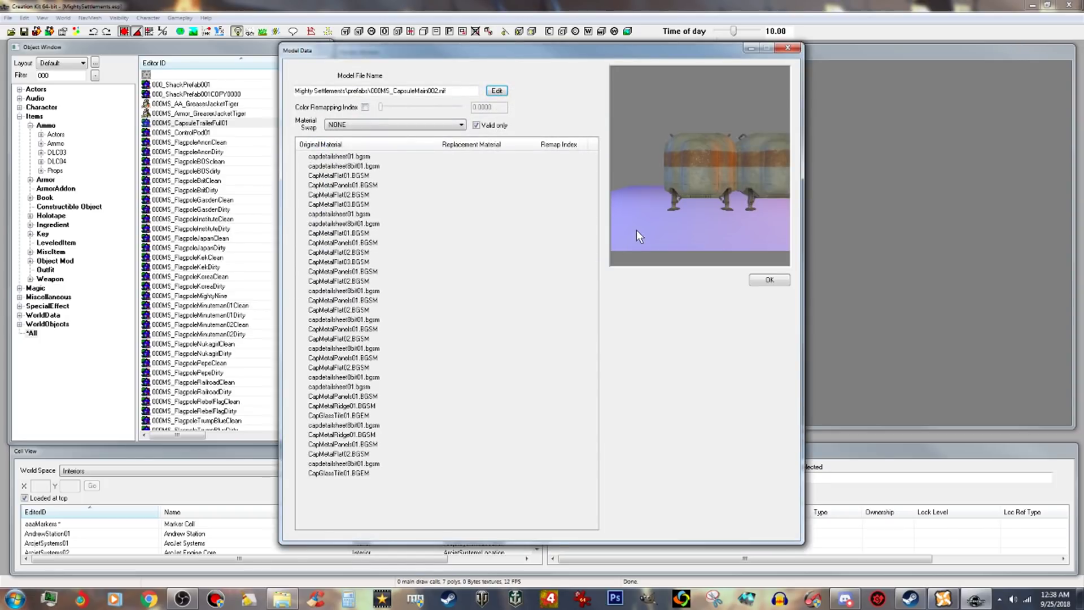
left_click_drag(711, 214, 625, 195)
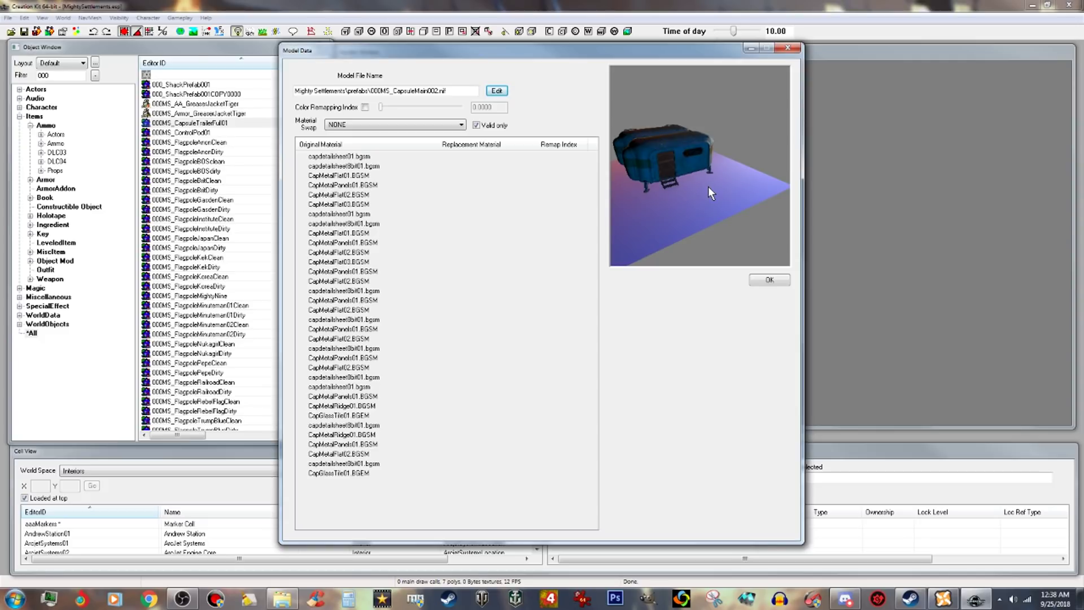
left_click(771, 280)
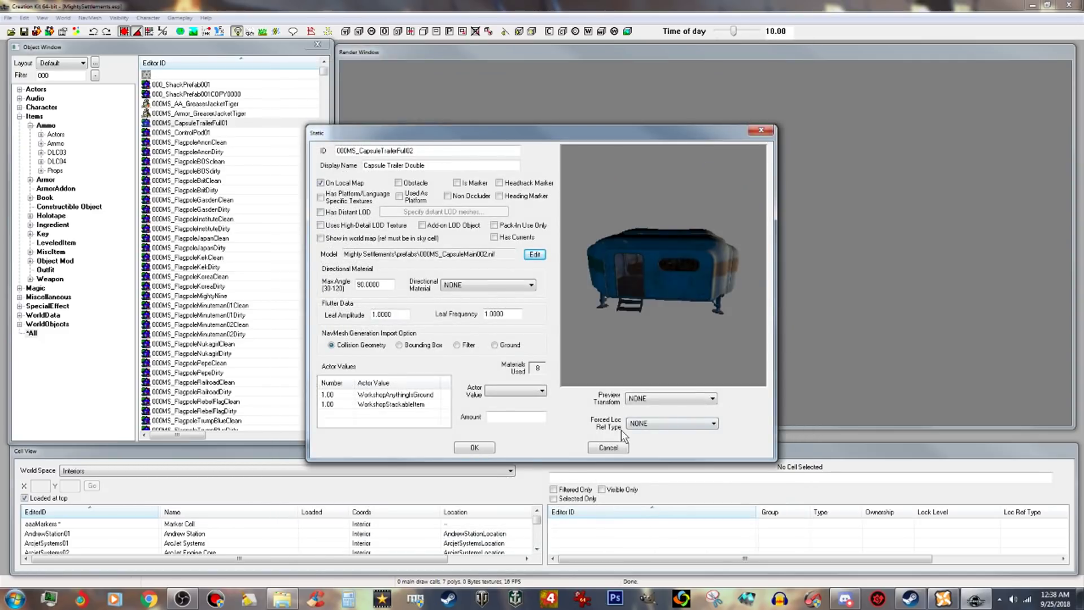
Save the edited static as a new form and close its properties.
left_click(486, 446)
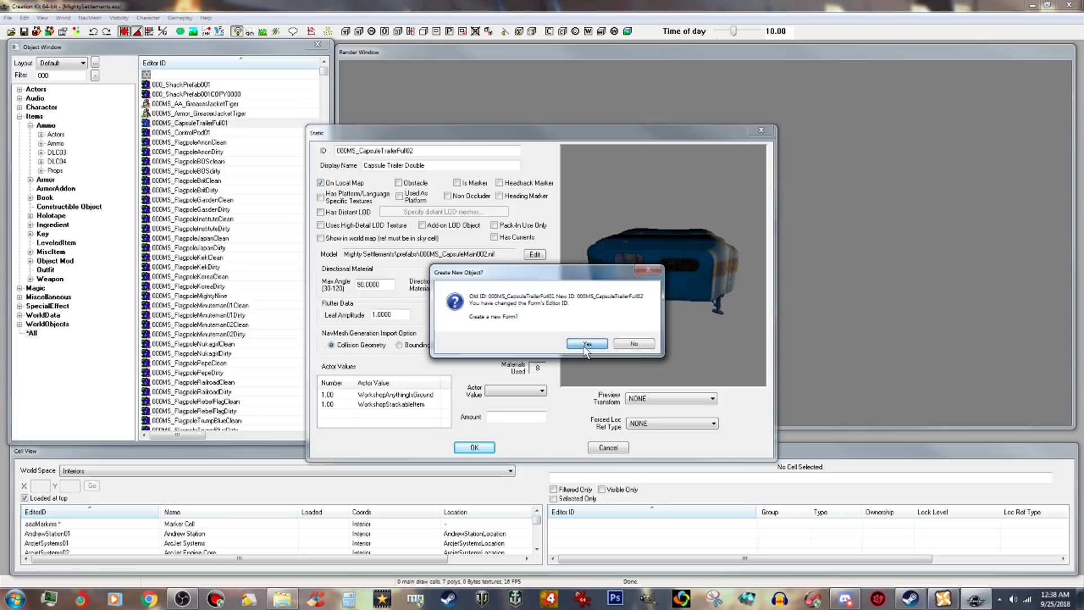
left_click(586, 344)
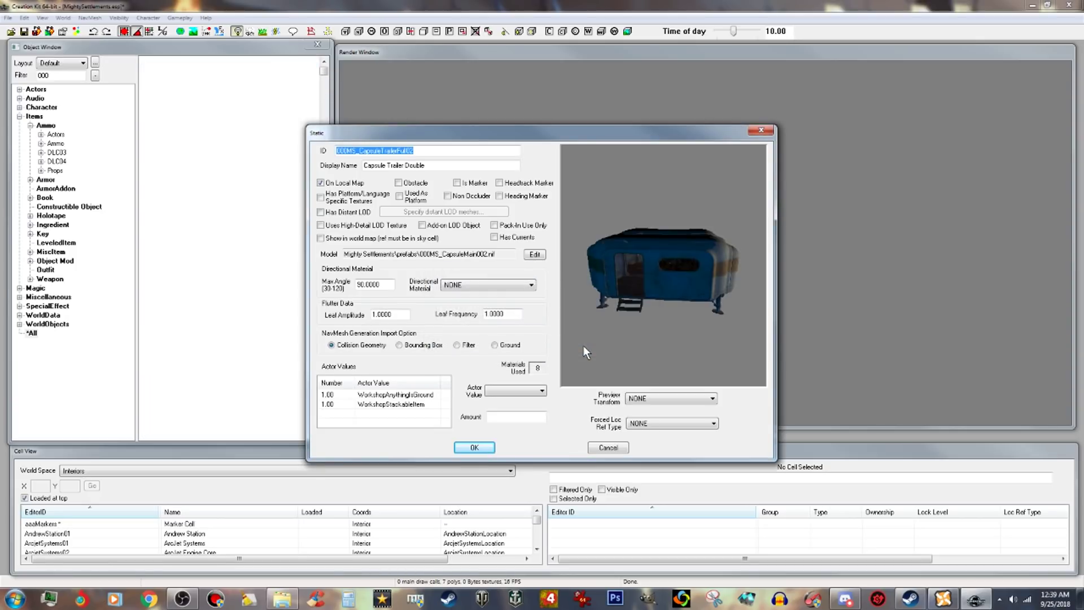
key("Return")
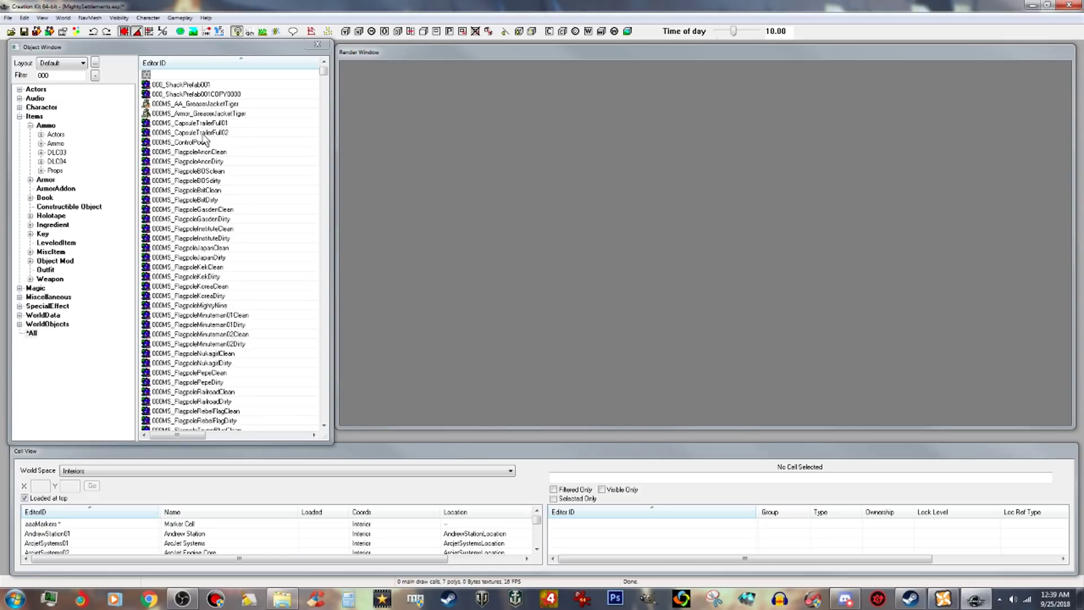
Start navmeshing the new object 000MS_CapsuleTrailerFull02.
left_click(204, 133)
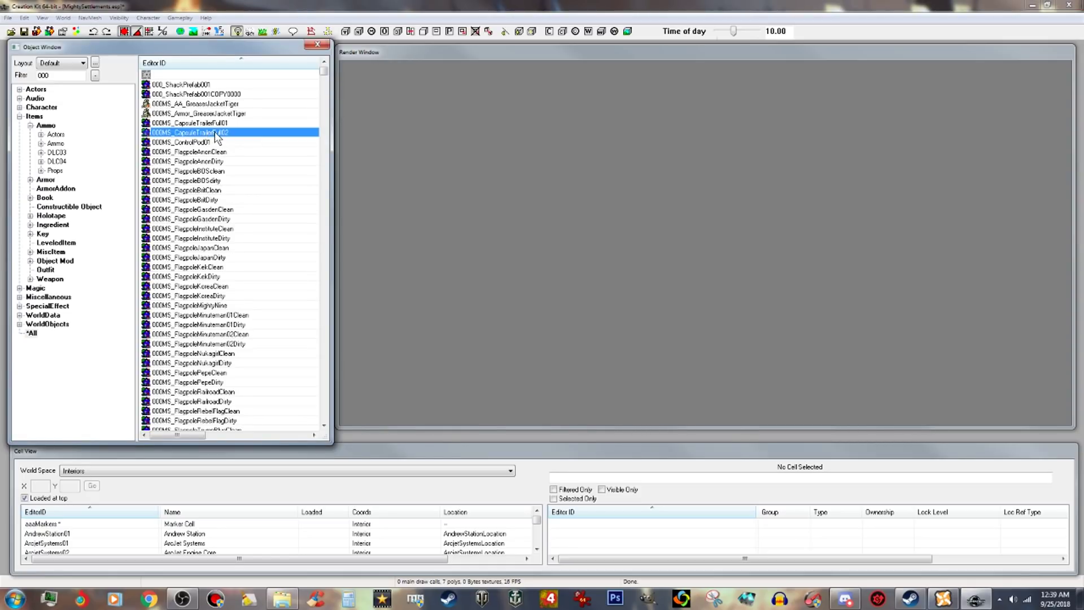
right_click(215, 134)
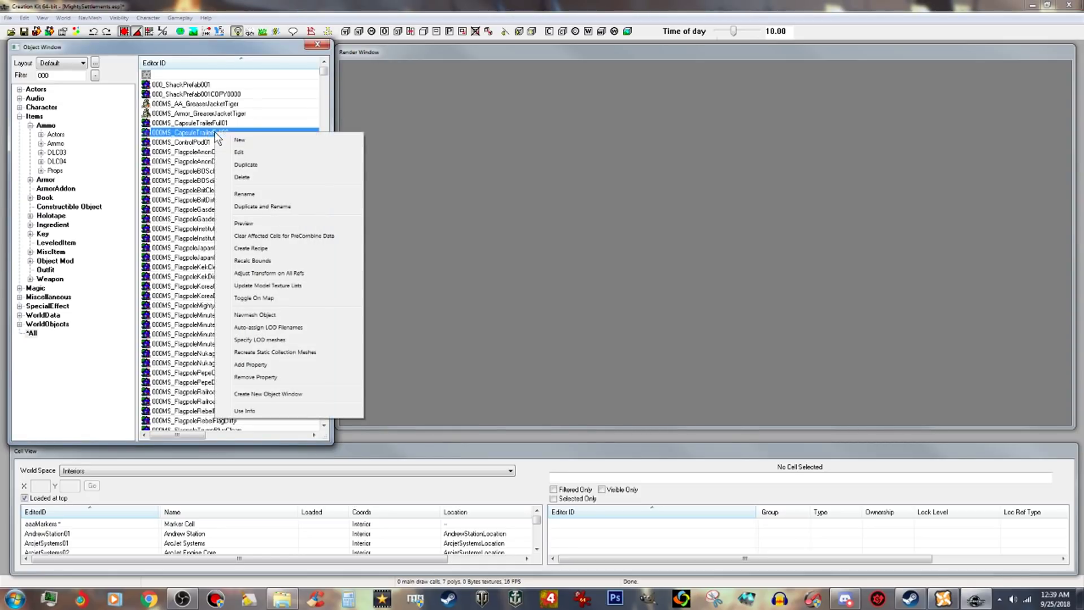
left_click(255, 315)
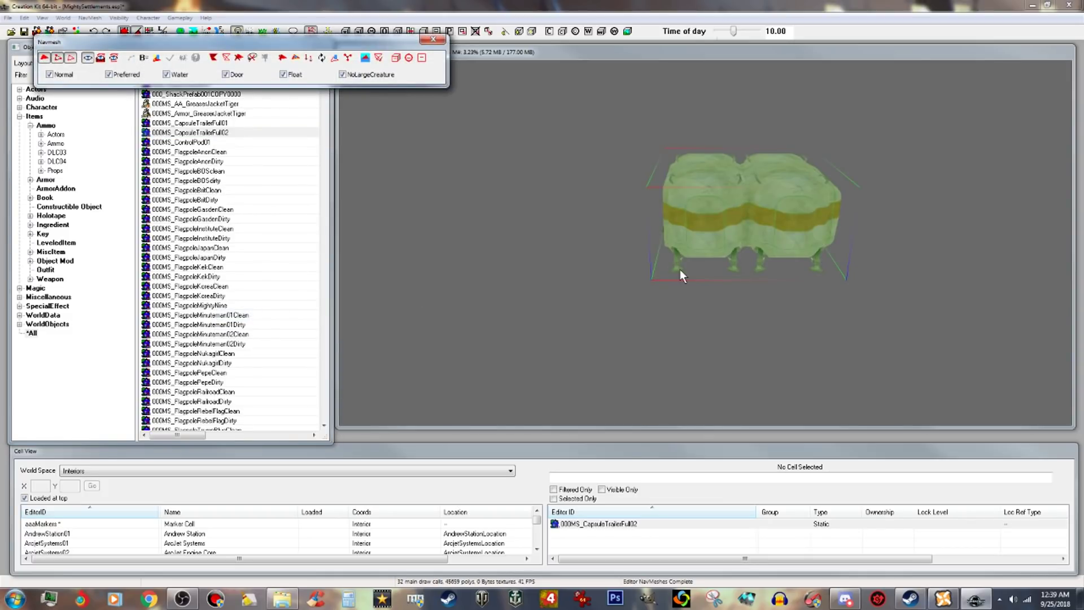
Place navmesh vertices around the capsule floor's rounded end corners and build the first two triangles between them.
middle_click_drag(778, 313, 775, 279, "shift")
scroll(775, 264, "up", 6)
scroll(776, 290, "up", 6)
scroll(775, 279, "up", 5)
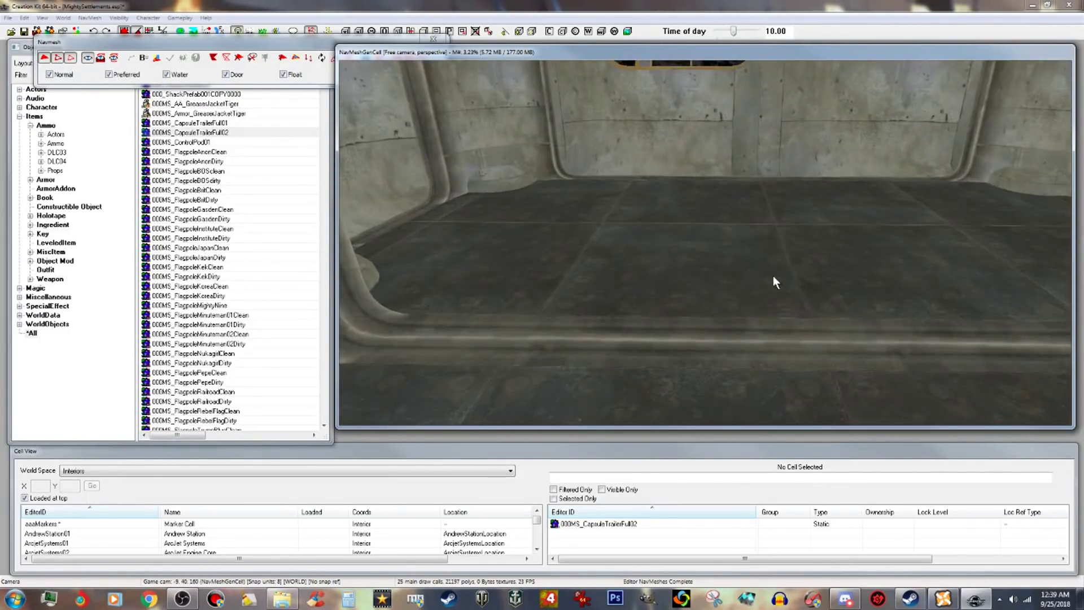
scroll(774, 276, "down", 5)
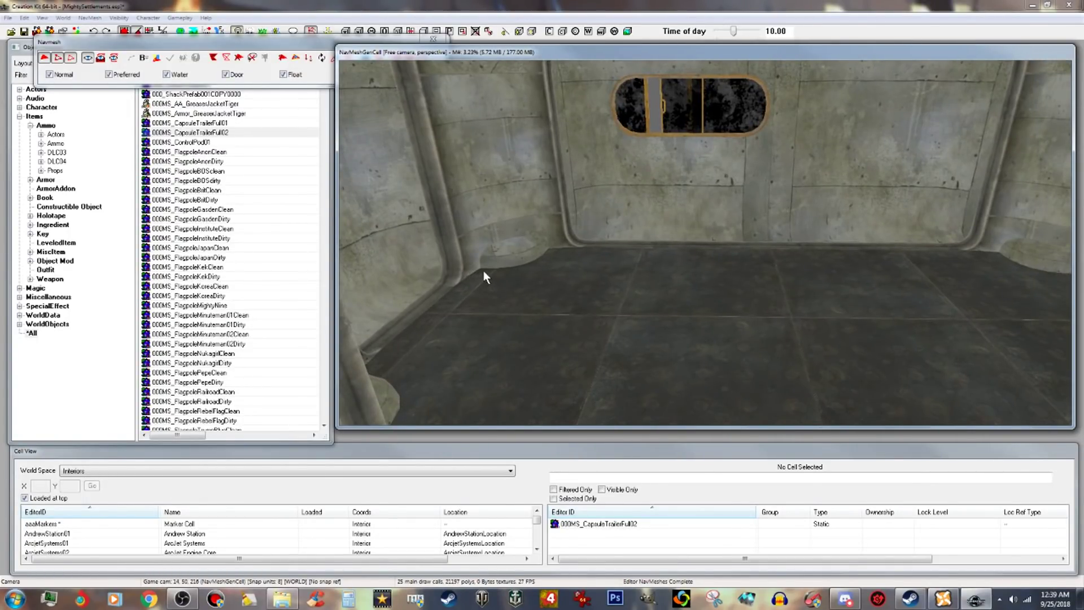
middle_click_drag(489, 274, 455, 284)
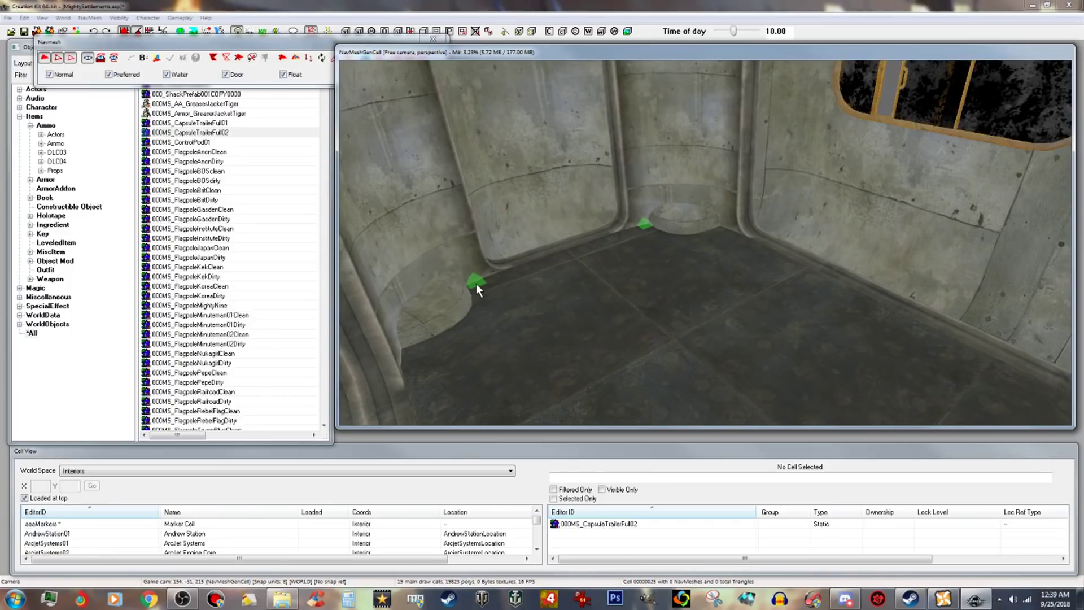
left_click(475, 282, "ctrl+alt")
left_click(414, 386, "ctrl+alt")
left_click(475, 282)
left_click(643, 227, "ctrl")
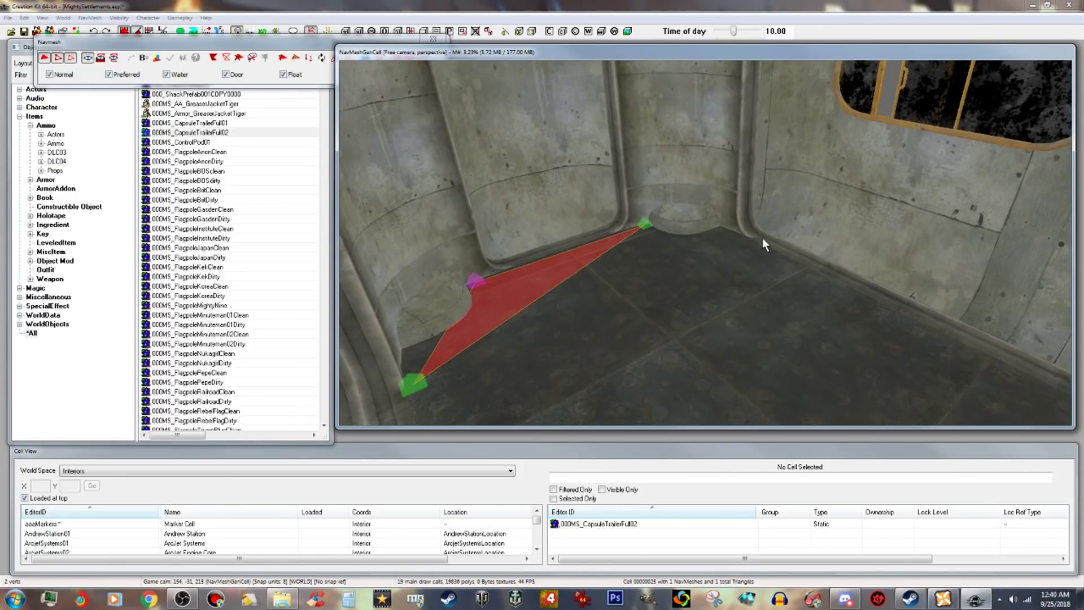
left_click(751, 242, "ctrl+alt")
Add a third navmesh triangle across the first compartment's floor, reaching the corner beside the dividing ridge.
middle_click_drag(747, 272, 817, 273, "shift")
scroll(832, 273, "up", 4)
scroll(805, 271, "down", 3)
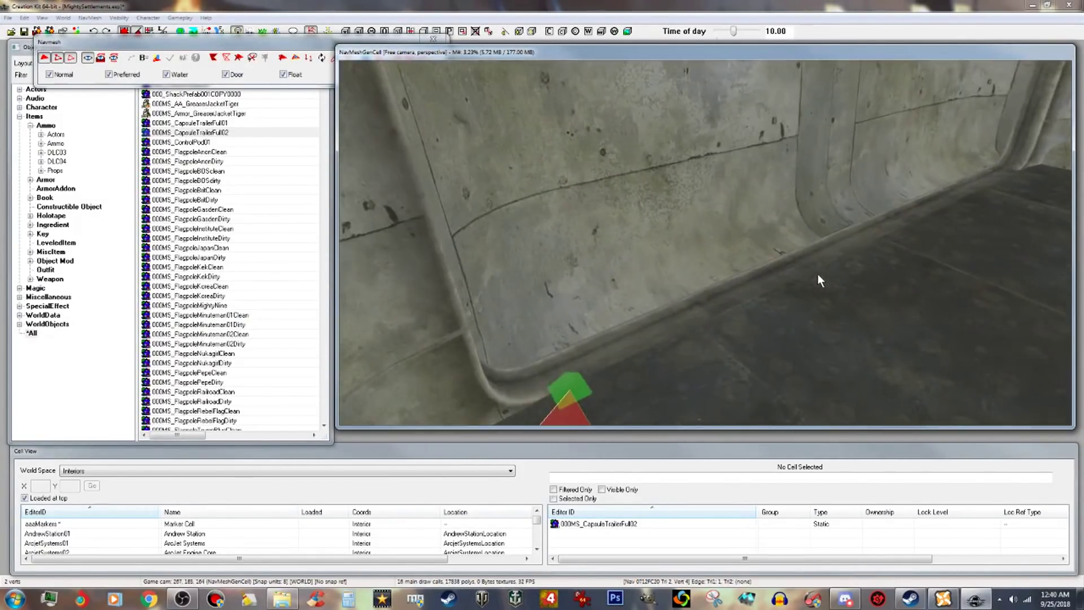
left_click(558, 392)
left_click(578, 394)
middle_click_drag(579, 393, 623, 393, "shift")
scroll(631, 388, "up", 4)
scroll(623, 395, "down", 5)
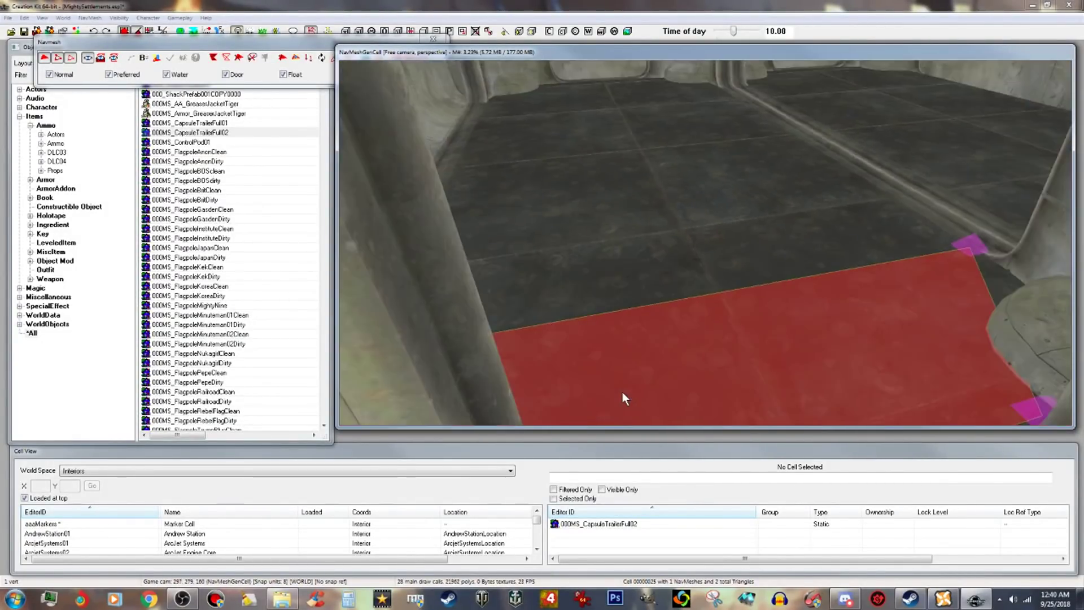
left_click(970, 248, "ctrl")
scroll(950, 239, "up", 3)
middle_click_drag(926, 230, 919, 239)
scroll(895, 239, "up", 2)
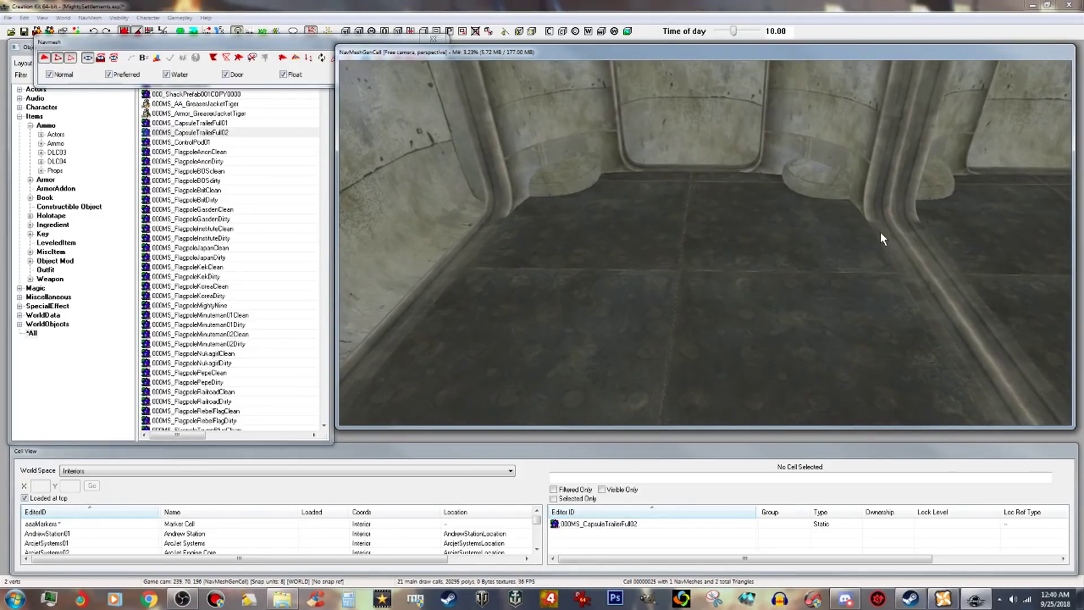
right_click(869, 229)
Extend the navmesh with two triangles, one to the opposite wall corner and one to the rounded corner by the ridge.
middle_click_drag(870, 228, 780, 237, "shift")
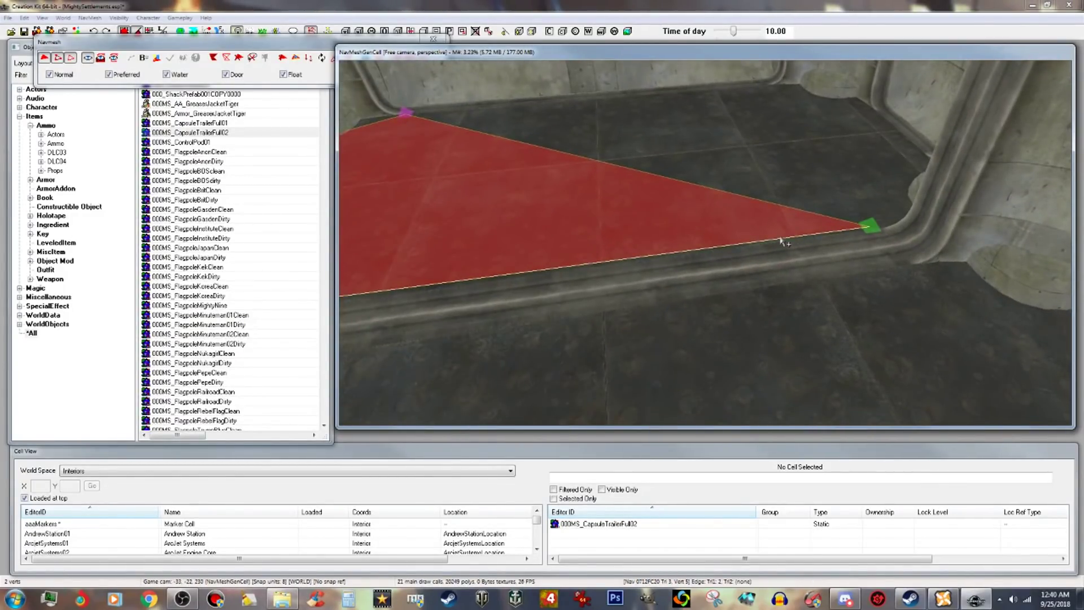
left_click(872, 225)
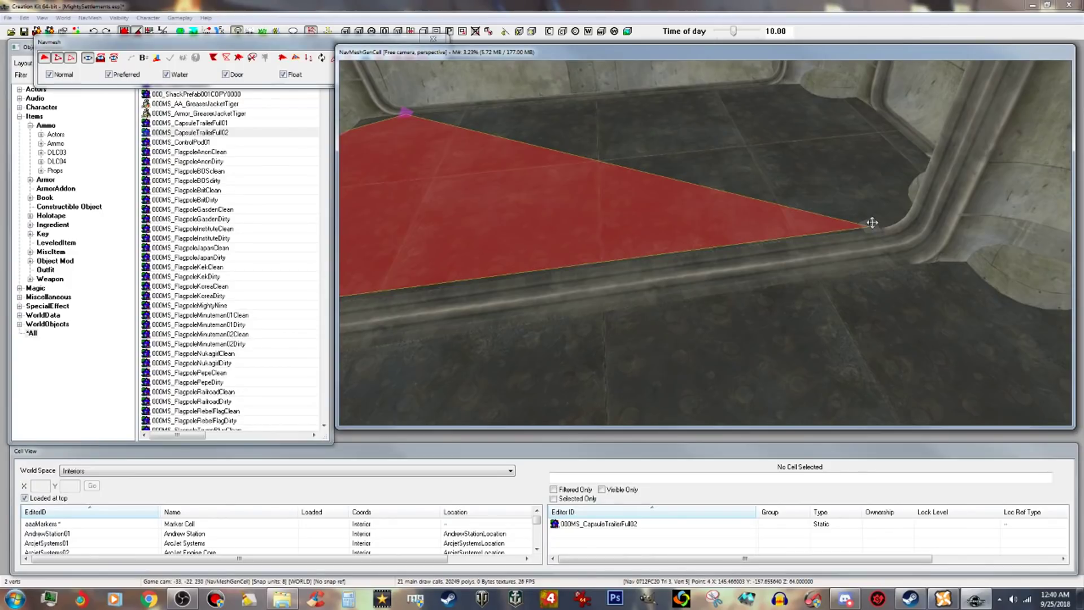
left_click(409, 113, "ctrl")
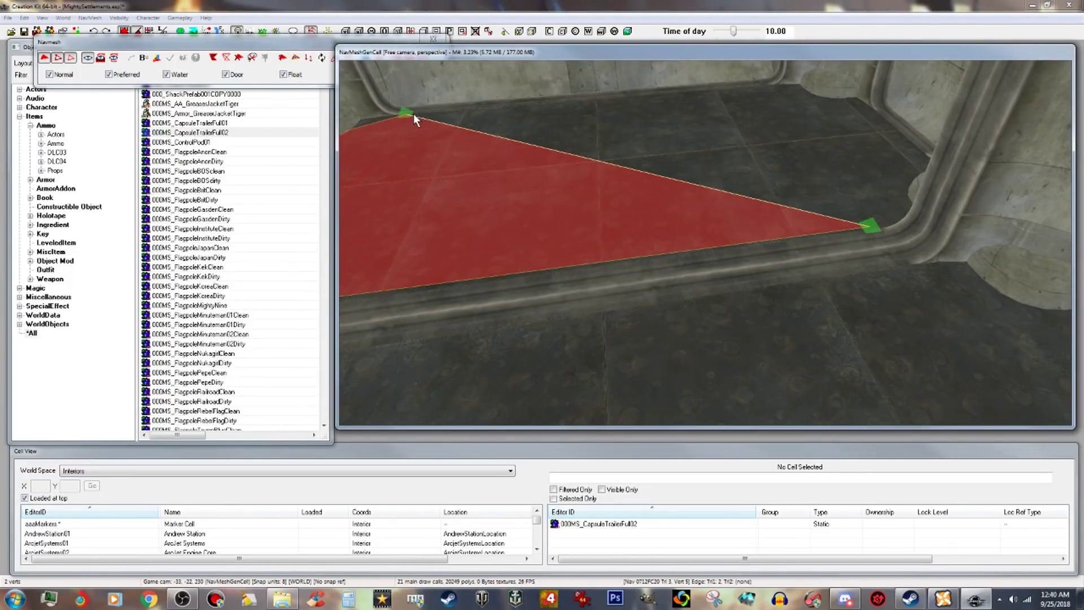
right_click(799, 86, "ctrl")
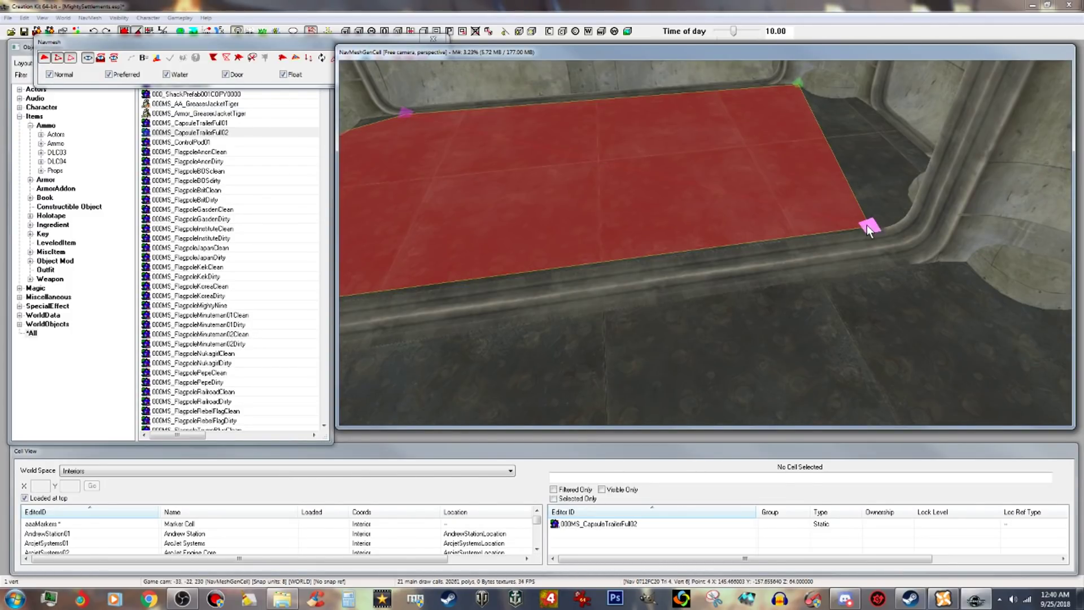
right_click(907, 182, "ctrl")
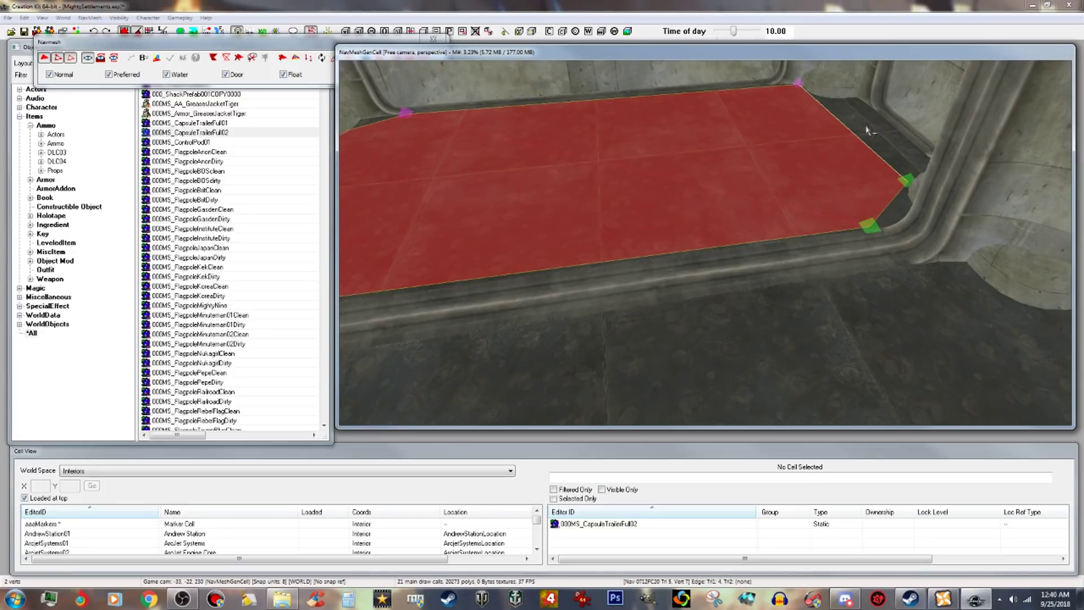
Place a navmesh vertex just beyond the dividing ridge and build a triangle from it across the ridge to the first compartment's mesh.
middle_click_drag(794, 144, 766, 185, "shift")
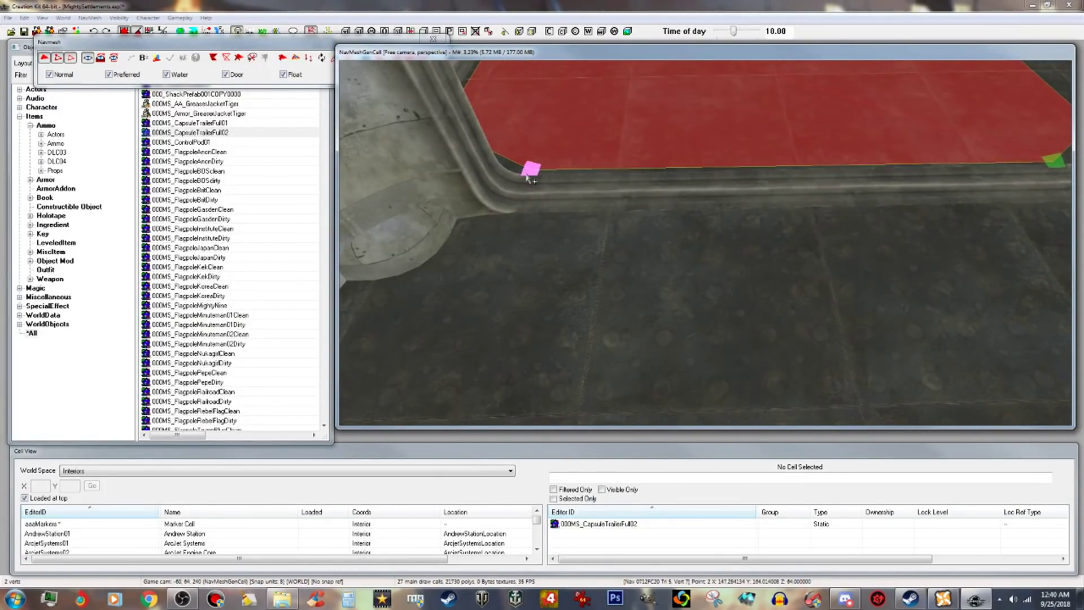
left_click(1054, 162)
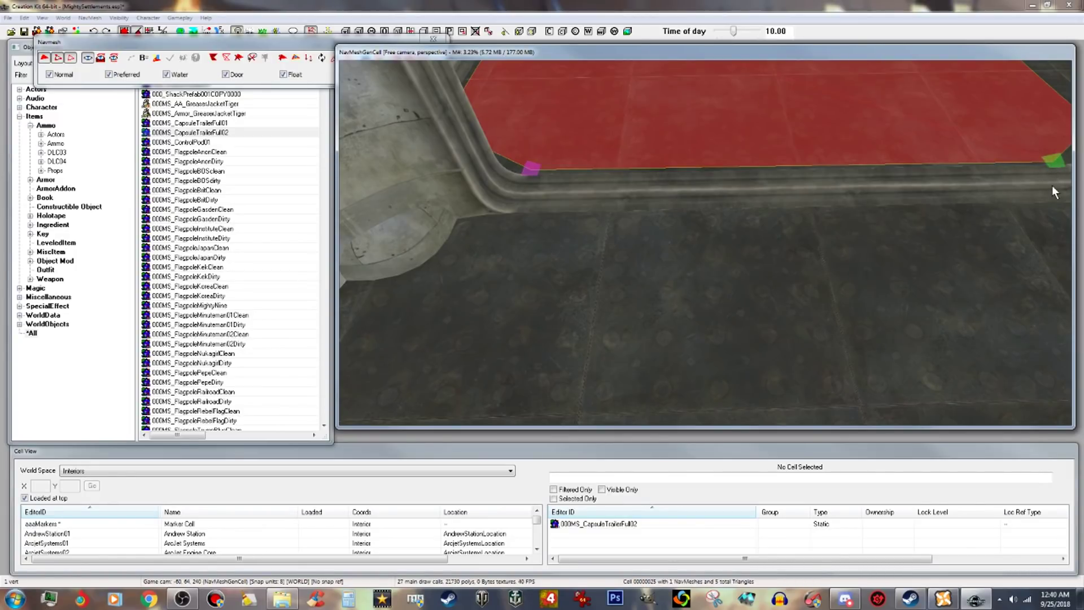
scroll(1053, 191, "down", 5)
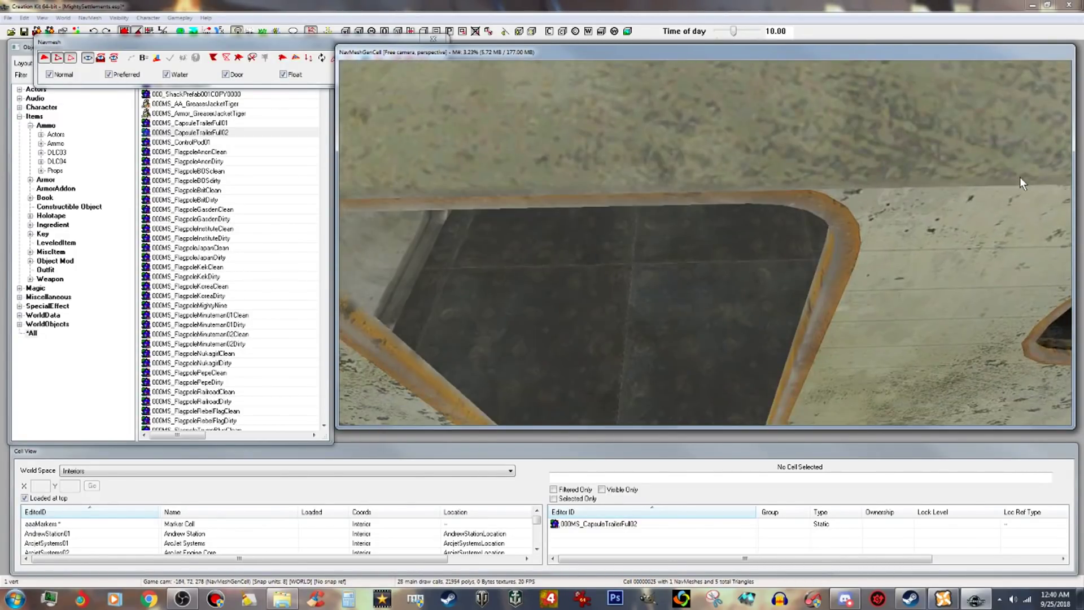
middle_click_drag(1020, 177, 1020, 170)
scroll(1016, 171, "up", 5)
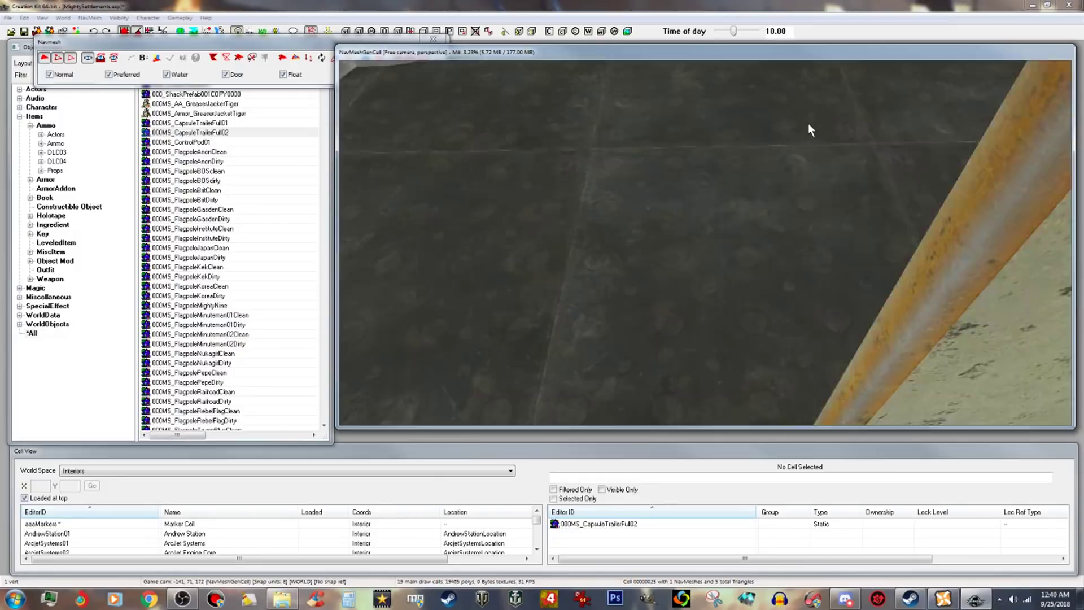
scroll(811, 125, "down", 3)
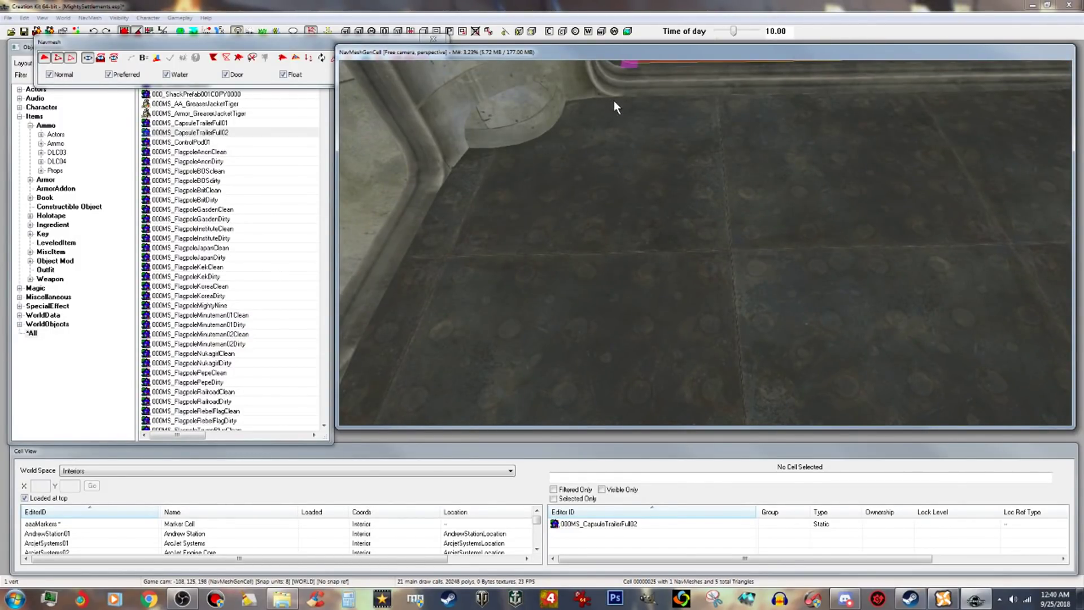
scroll(655, 99, "down", 3)
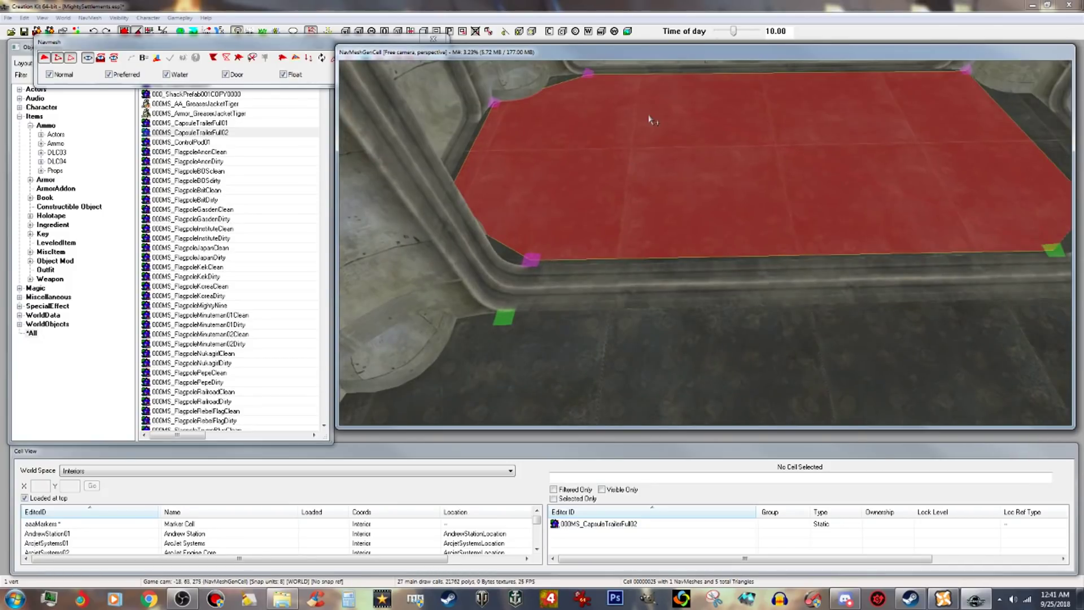
scroll(650, 120, "up", 1)
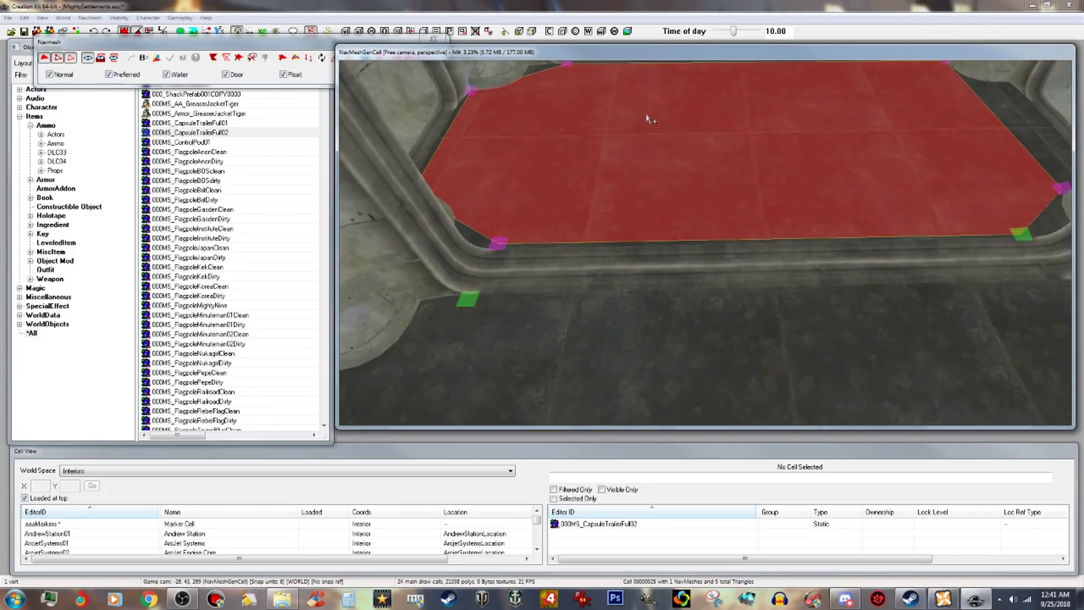
left_click(507, 245)
left_click(499, 243)
left_click(469, 300)
left_click(1028, 238, "ctrl")
key("f")
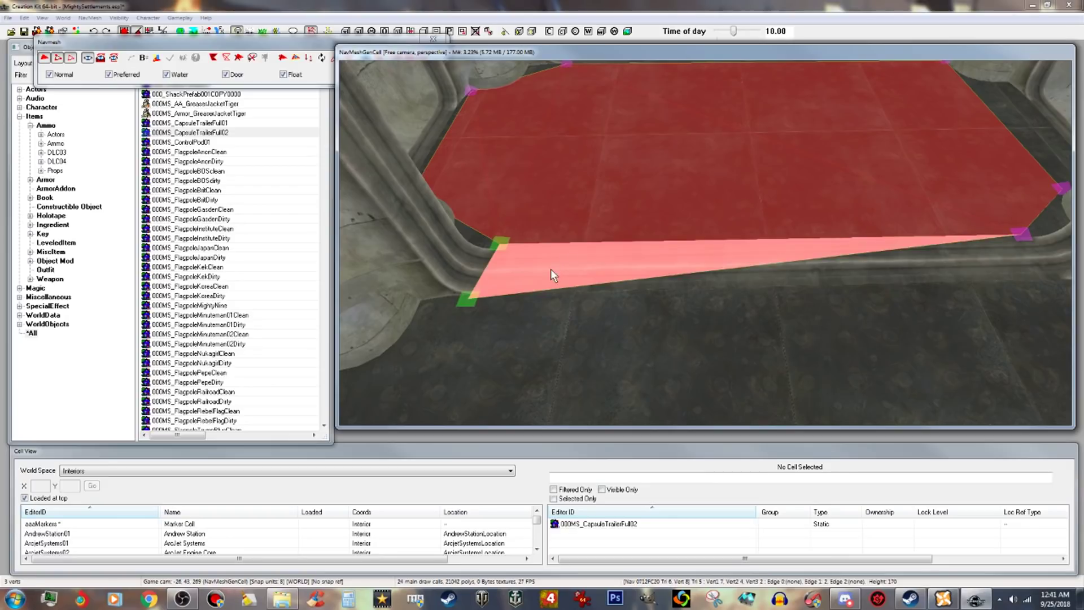
Add a second triangle over the ridge, reaching a new vertex at its opposite end on the second compartment's side.
left_click(472, 304)
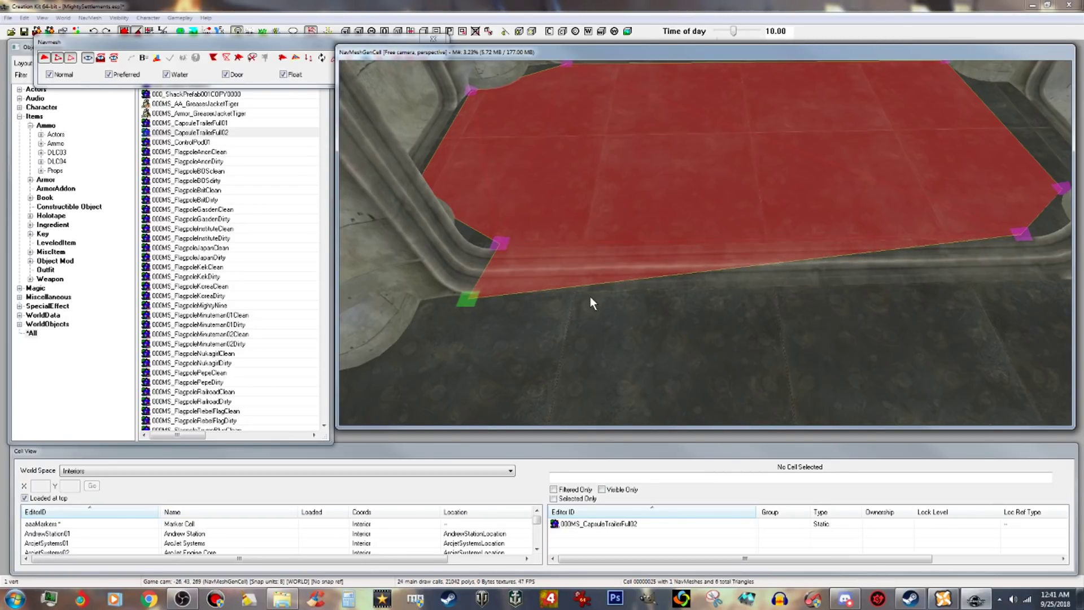
left_click(1021, 234, "ctrl")
right_click(1050, 281, "ctrl")
middle_click_drag(1051, 285, 1005, 285, "shift")
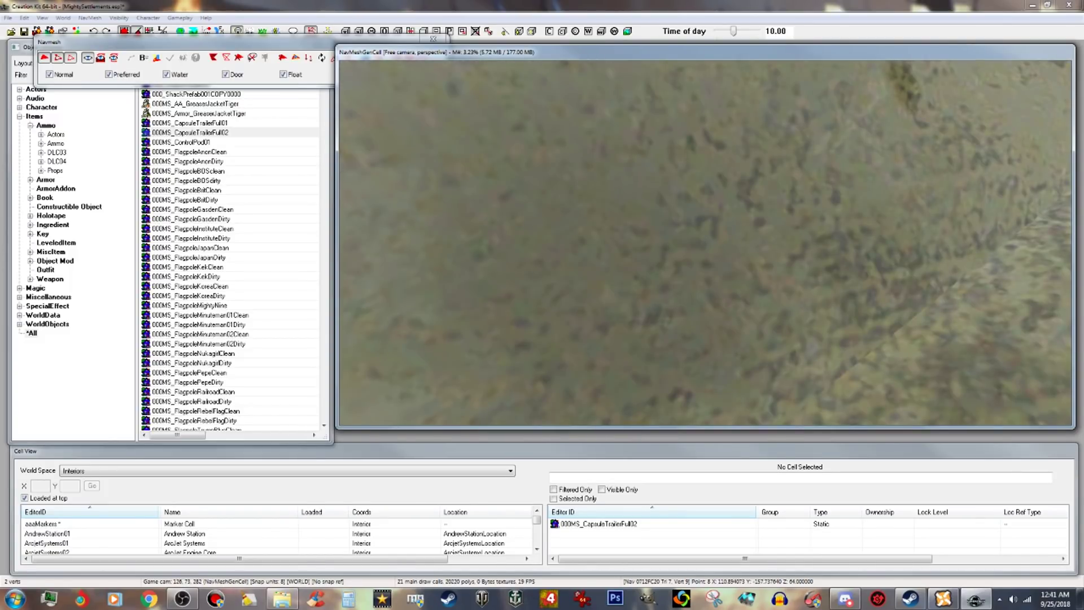
Place a vertex by the second compartment's rounded corner fixture and join it to the ridge edge with a large floor triangle.
scroll(878, 287, "down", 5)
middle_click_drag(878, 294, 929, 277, "shift")
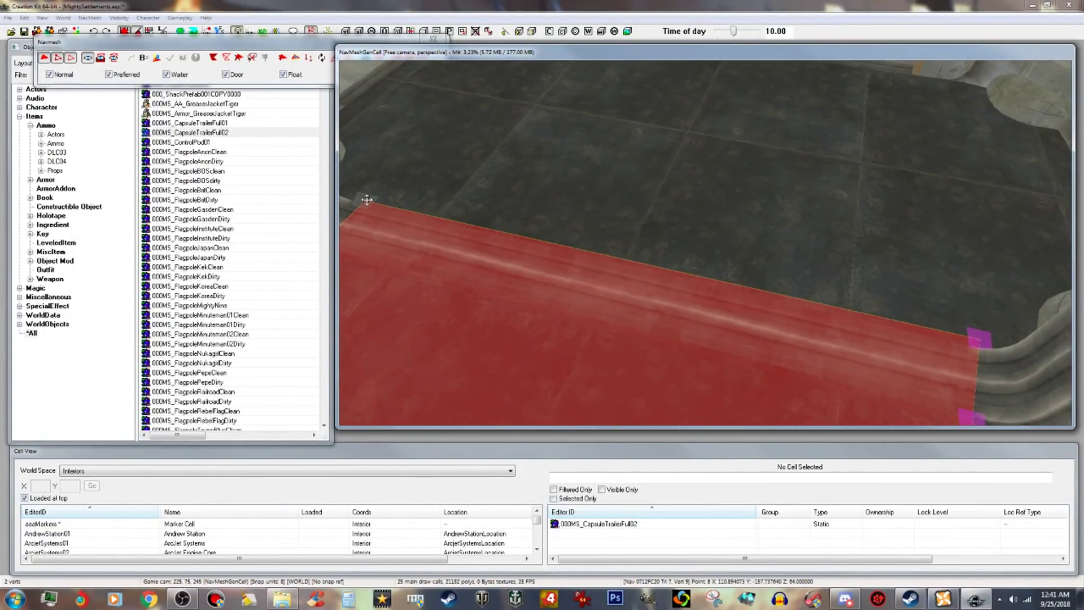
left_click(982, 337)
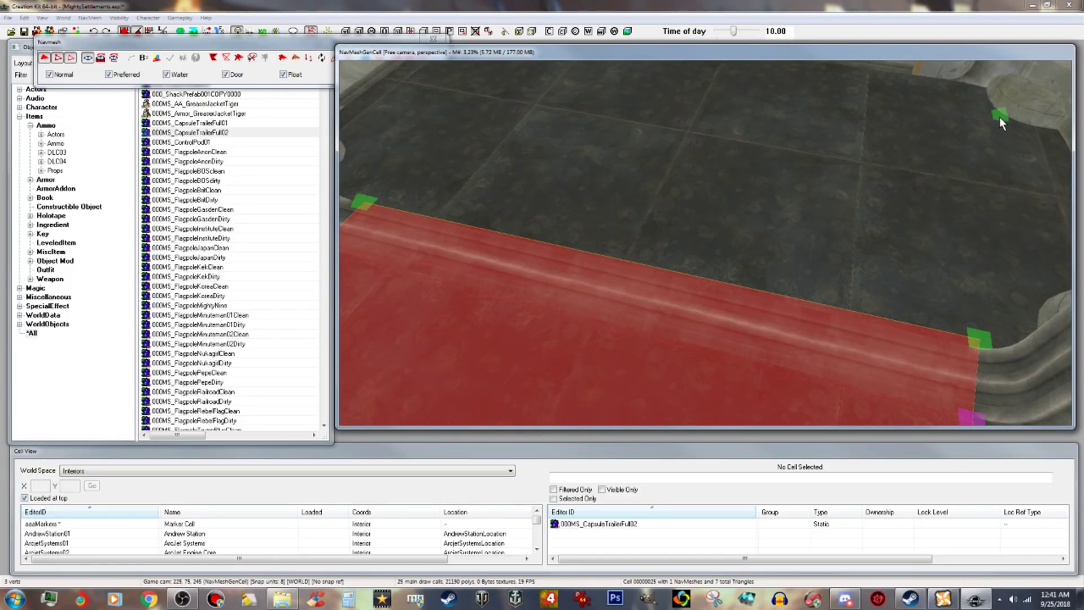
left_click(984, 131)
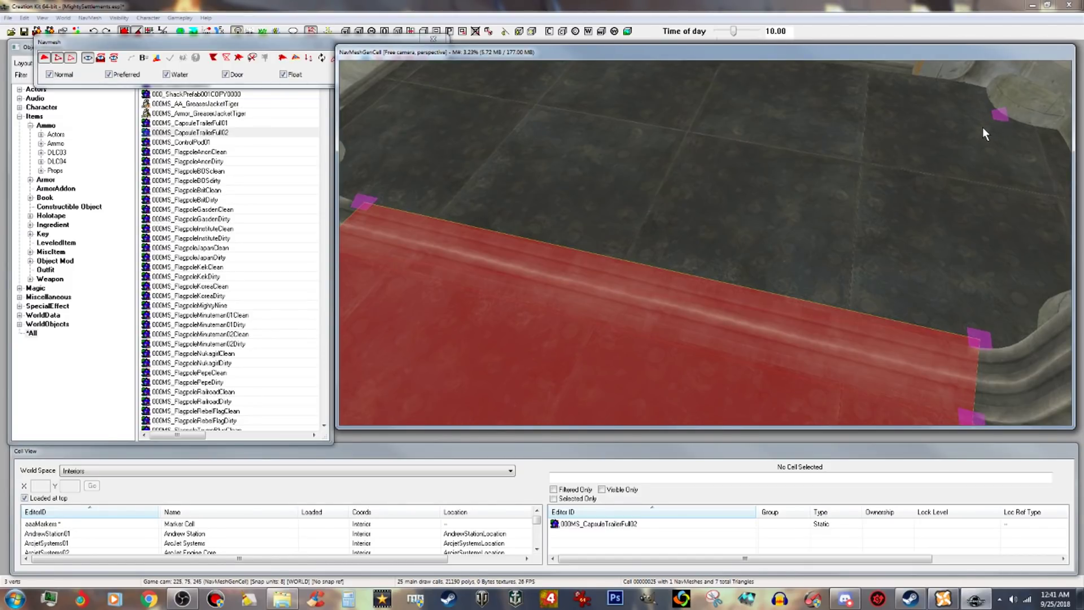
left_click(984, 335, "ctrl")
left_click(370, 200, "ctrl")
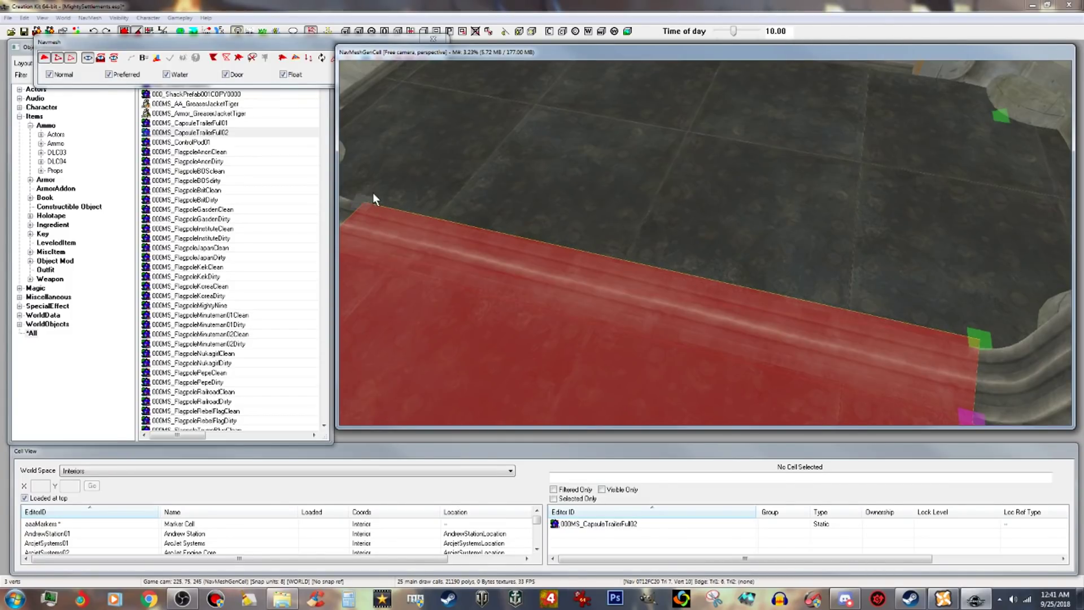
key("f")
Extend the second compartment's navmesh with triangles reaching new vertices at both sides of the doorway.
middle_click_drag(569, 127, 561, 118)
scroll(572, 130, "up", 1)
scroll(569, 121, "down", 1)
scroll(568, 120, "up", 1)
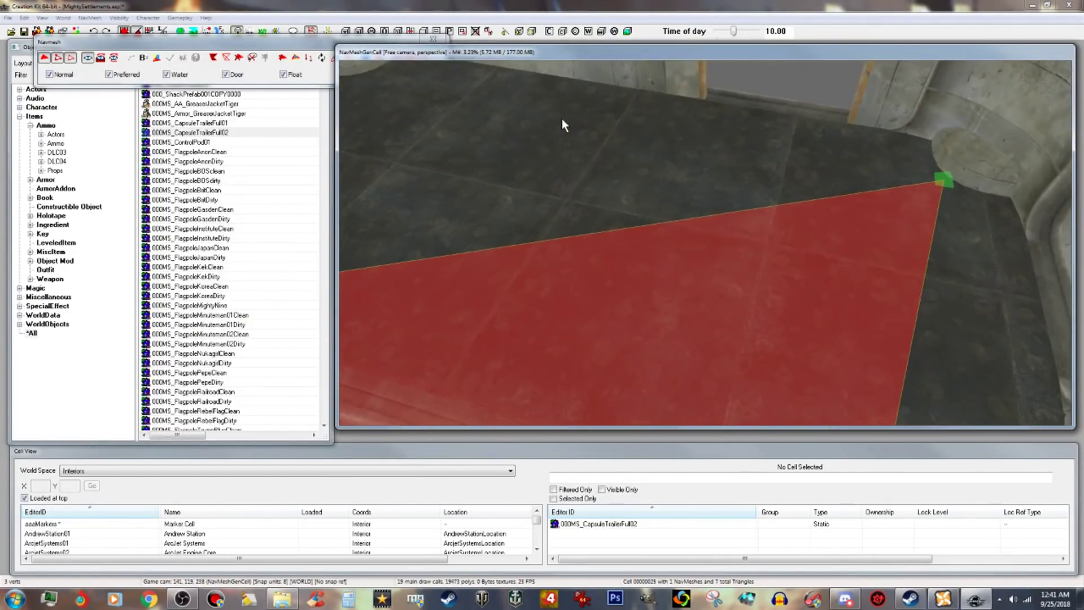
right_click(839, 118, "ctrl")
left_click(839, 118)
middle_click_drag(839, 118, 852, 117)
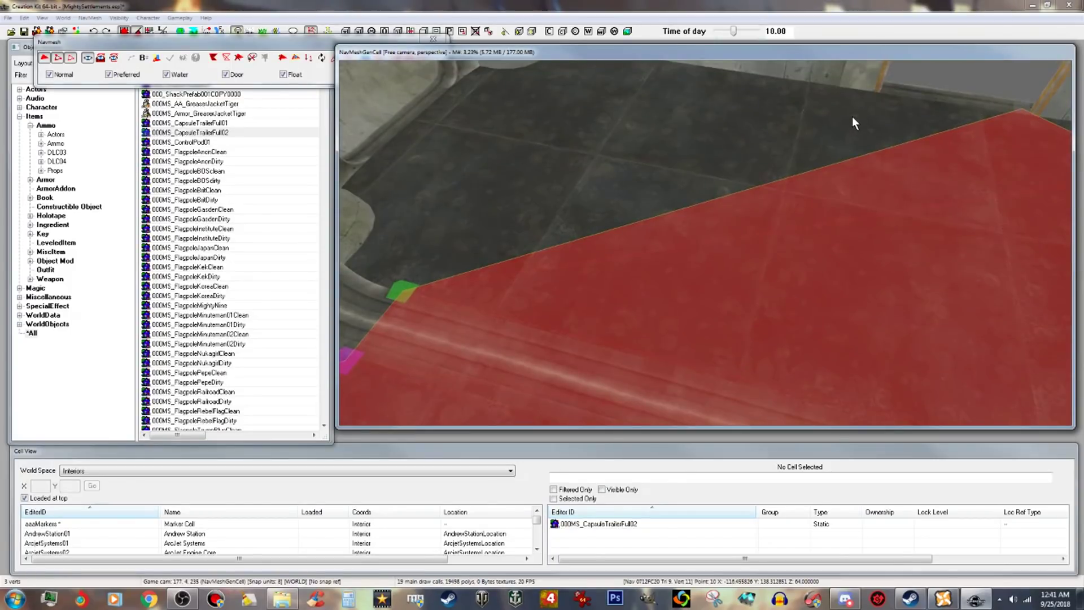
right_click(886, 87, "ctrl")
left_click(891, 86)
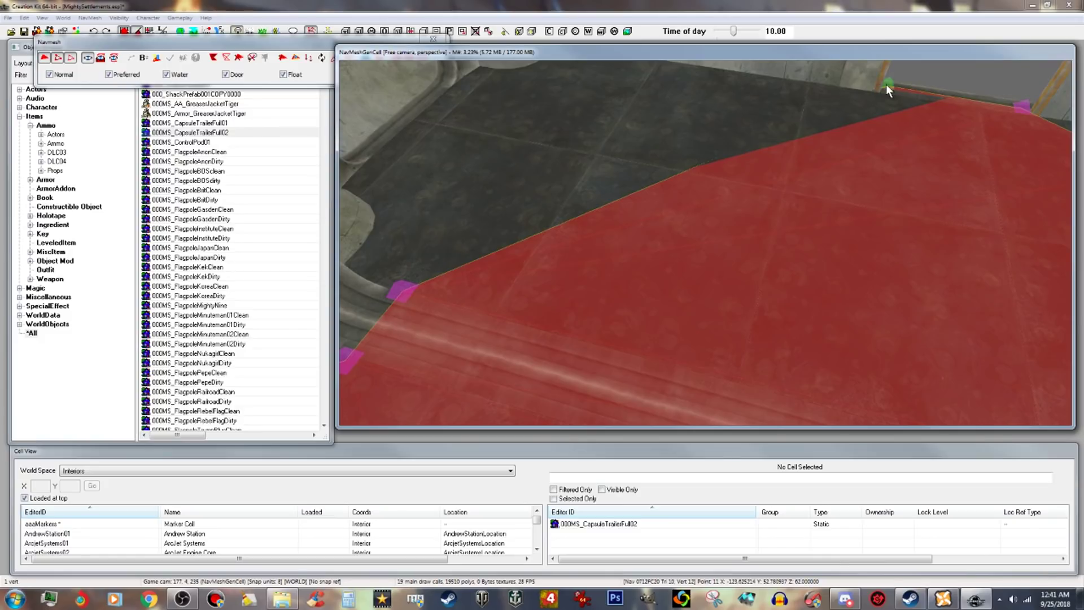
Add a triangle to the wall beyond the doorway and adjust the doorframe vertex's height so the mesh covers the floor there.
left_click(409, 287)
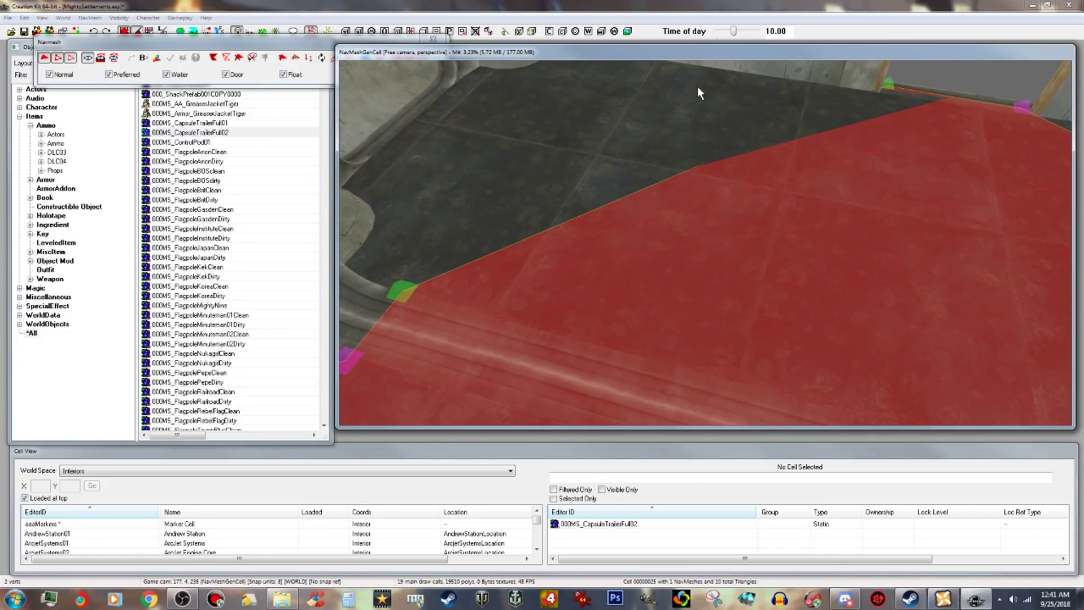
right_click(805, 86)
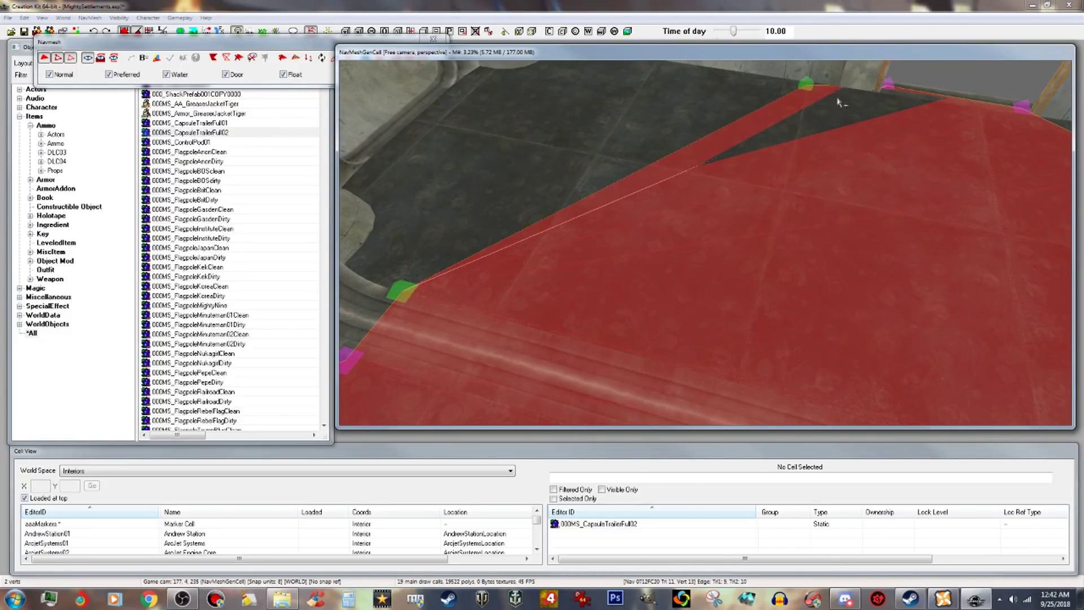
left_click(886, 83)
left_click_drag(889, 83, 887, 90)
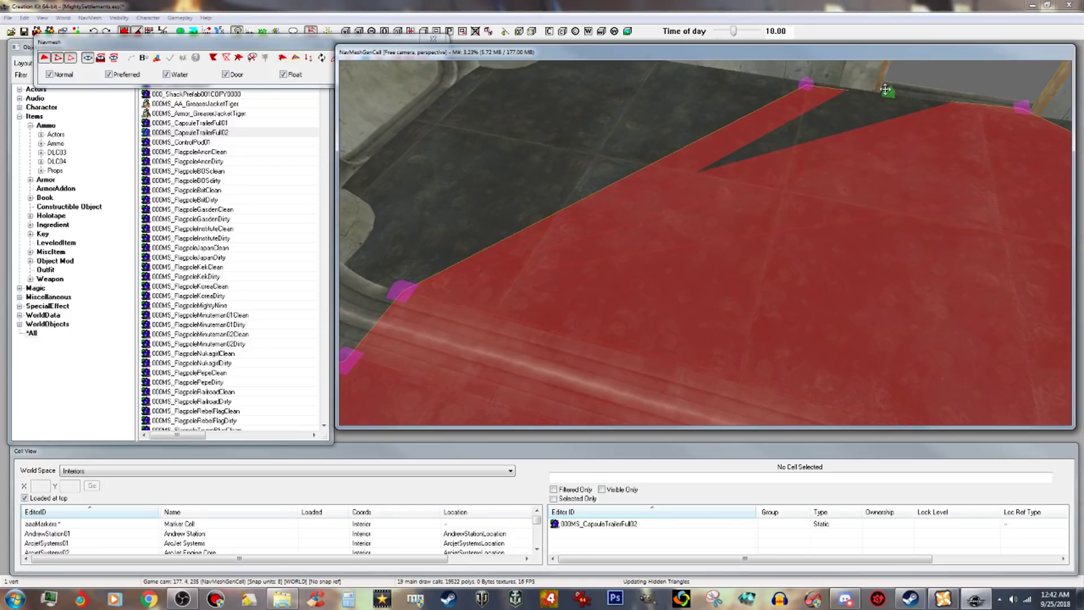
left_click_drag(886, 90, 881, 86)
Fill the rest of the second compartment's floor with triangles to the far wall corner and the corner fixture near the ridge.
left_click(805, 84)
left_click(402, 290, "ctrl")
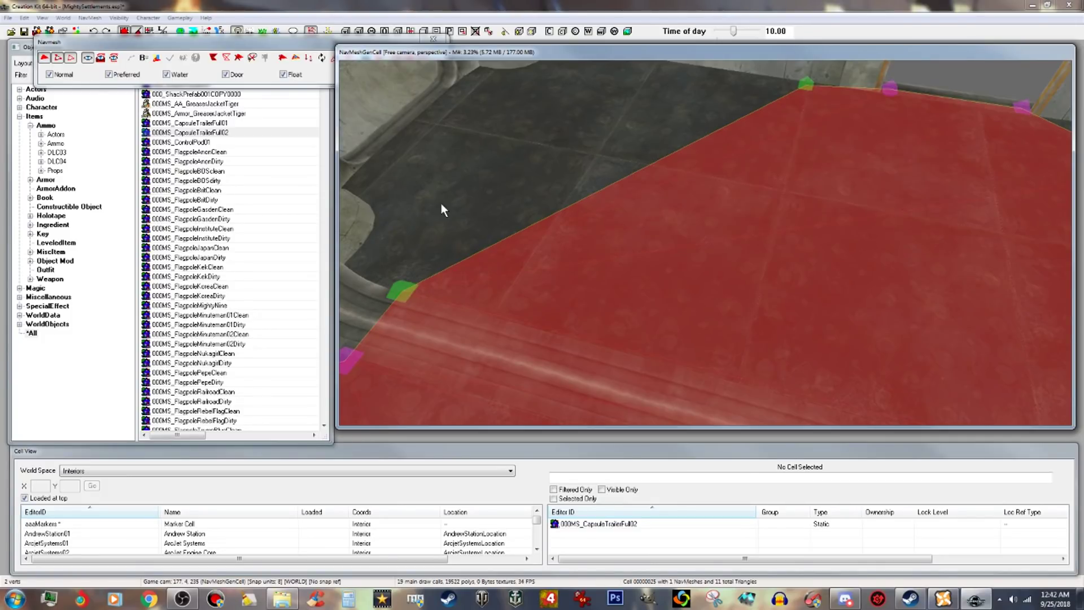
middle_click_drag(536, 100, 559, 107, "shift")
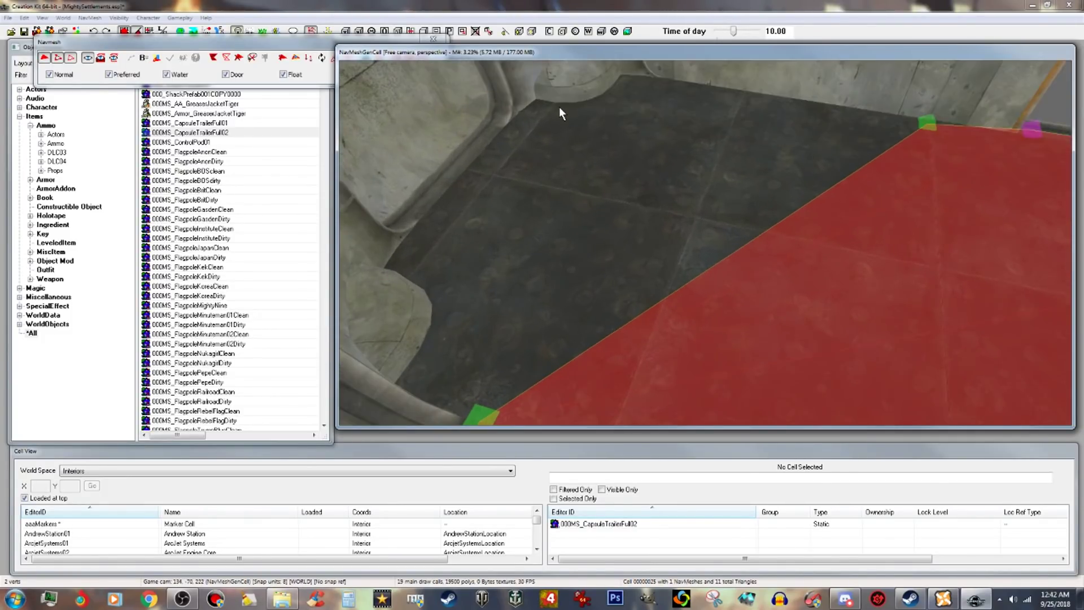
right_click(625, 76)
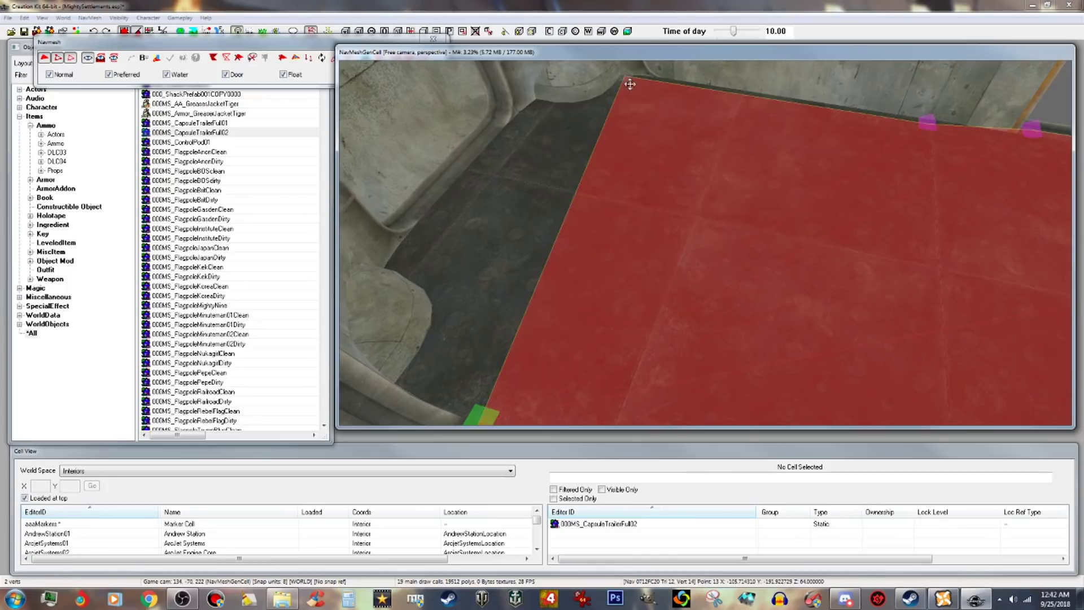
right_click(434, 299)
Navmesh the entrance stairs with two triangles running from the doorway edge down to both ends of the lowest step.
middle_click_drag(563, 248, 450, 217, "shift")
scroll(417, 220, "down", 5)
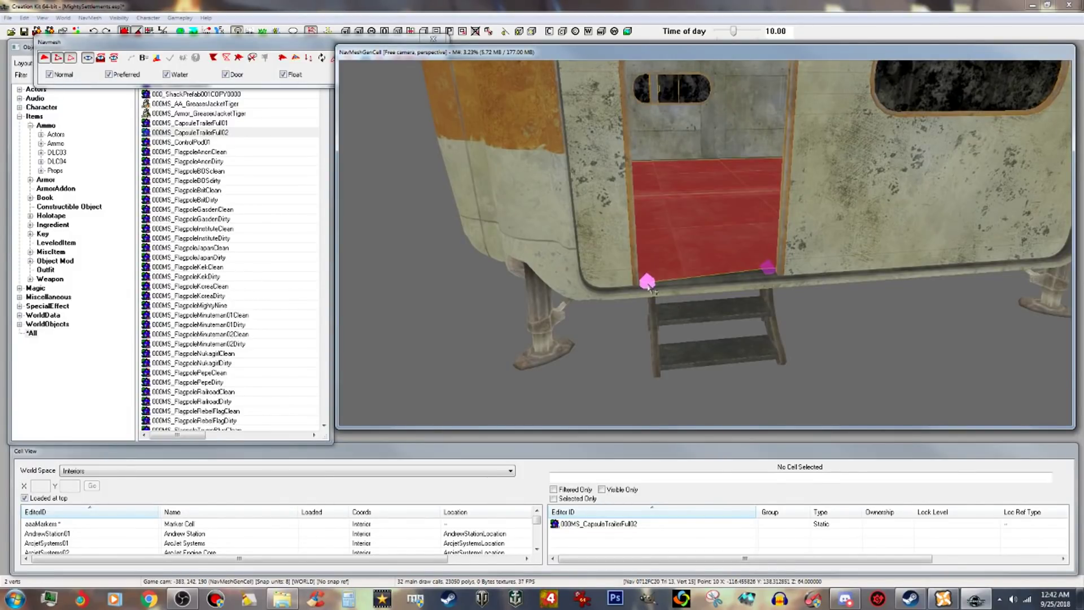
left_click(767, 267)
right_click(784, 360, "ctrl")
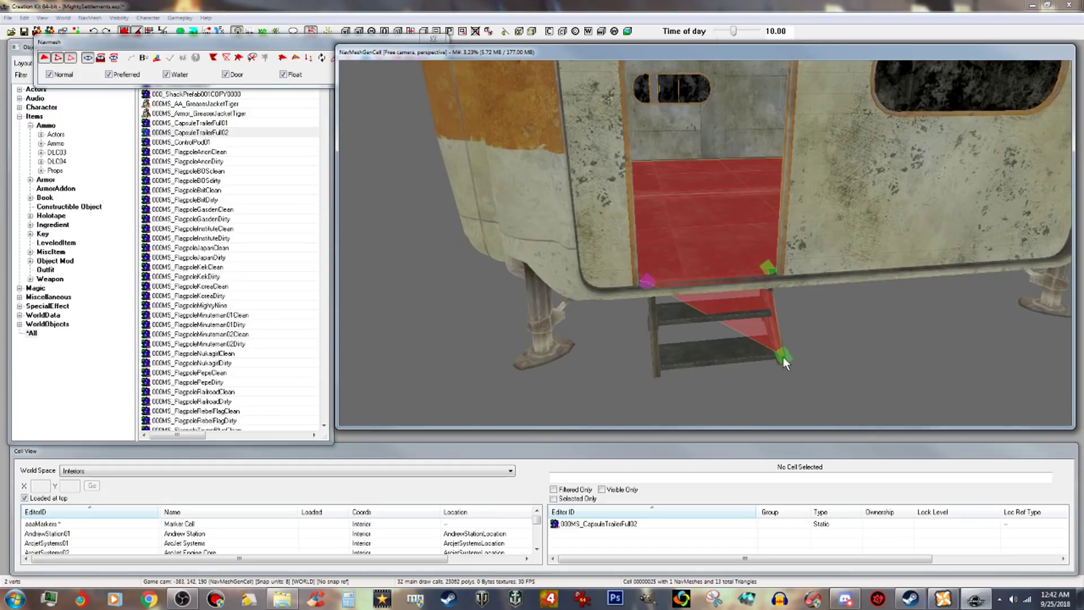
left_click(782, 353)
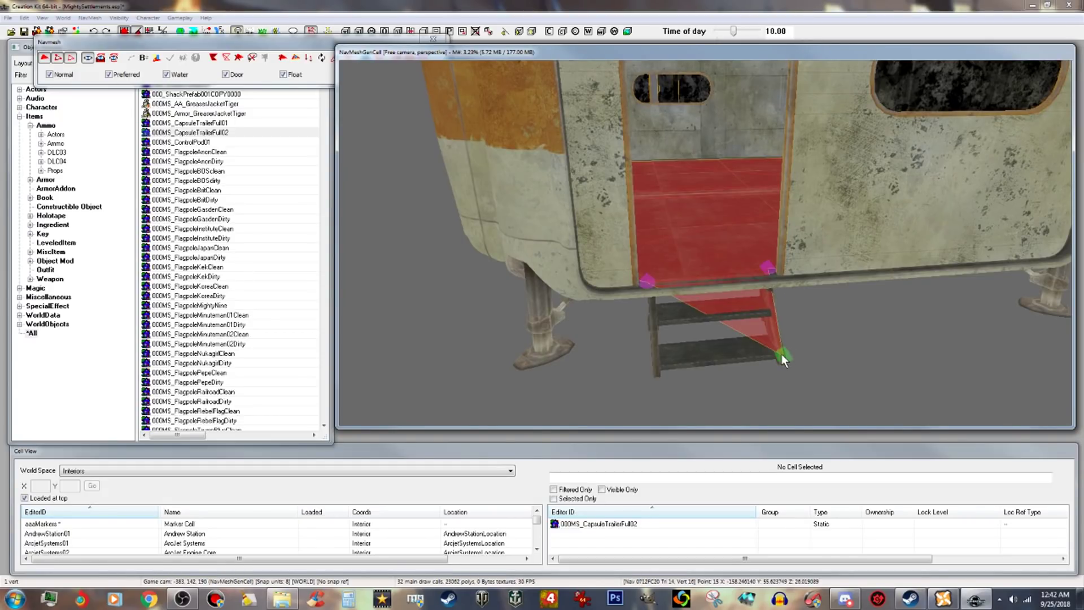
left_click(648, 284, "ctrl")
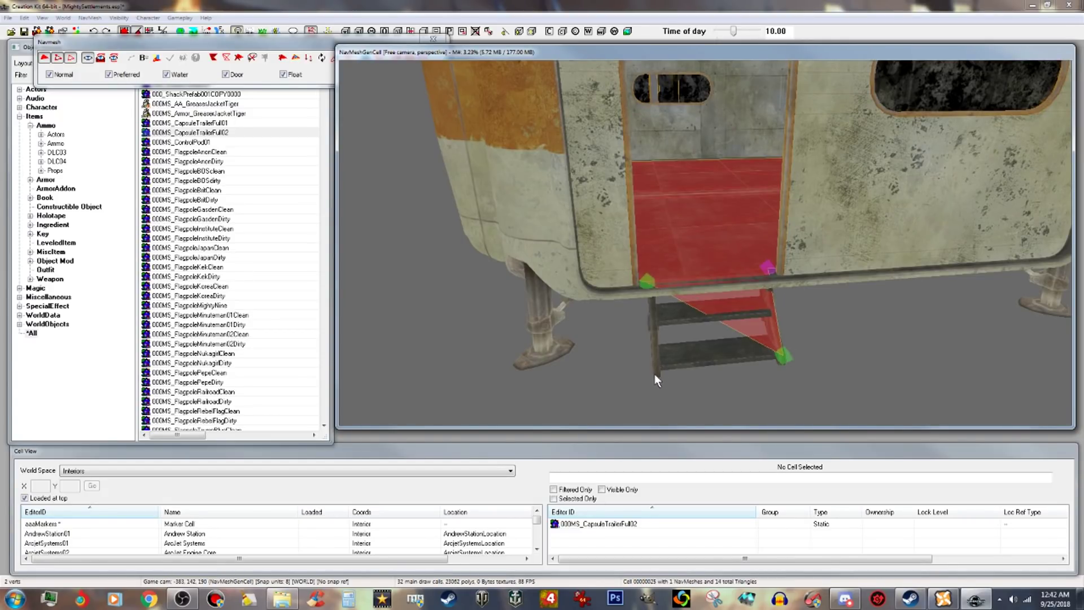
right_click(658, 370, "ctrl")
middle_click_drag(659, 370, 750, 364, "shift")
left_click(681, 312)
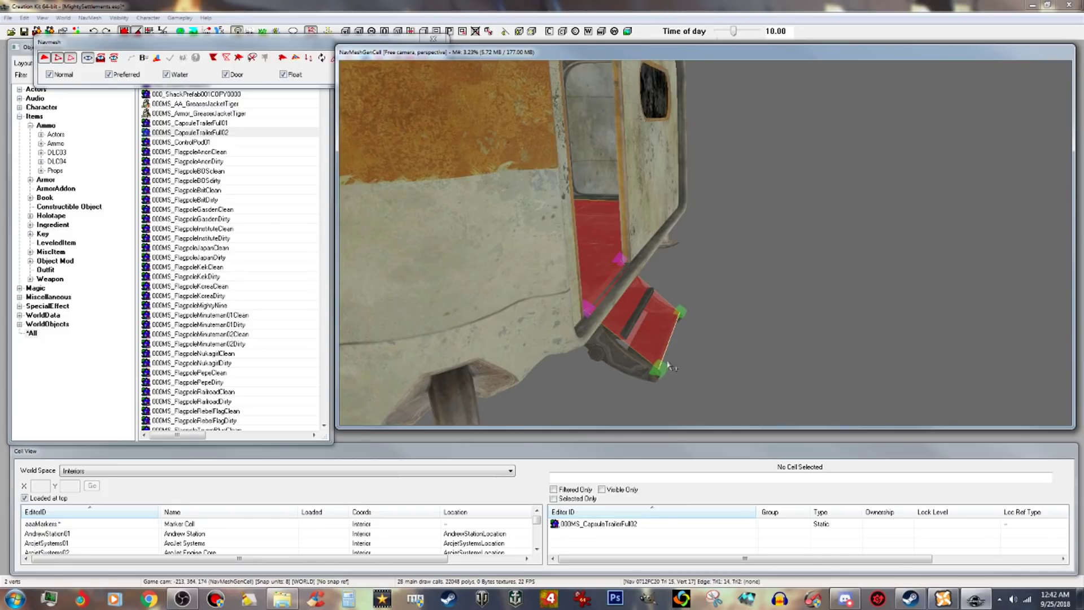
Move the two lower stair vertices outward and down so the navmesh ramp extends past the lowest step towards the ground.
left_click_drag(659, 367, 676, 371)
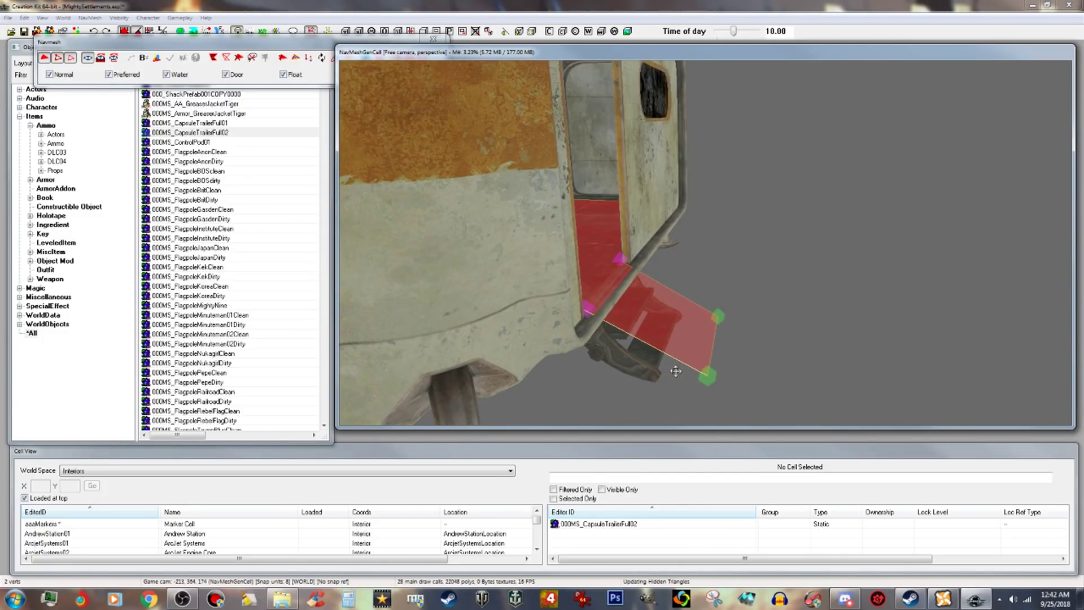
middle_click_drag(713, 349, 709, 352, "shift")
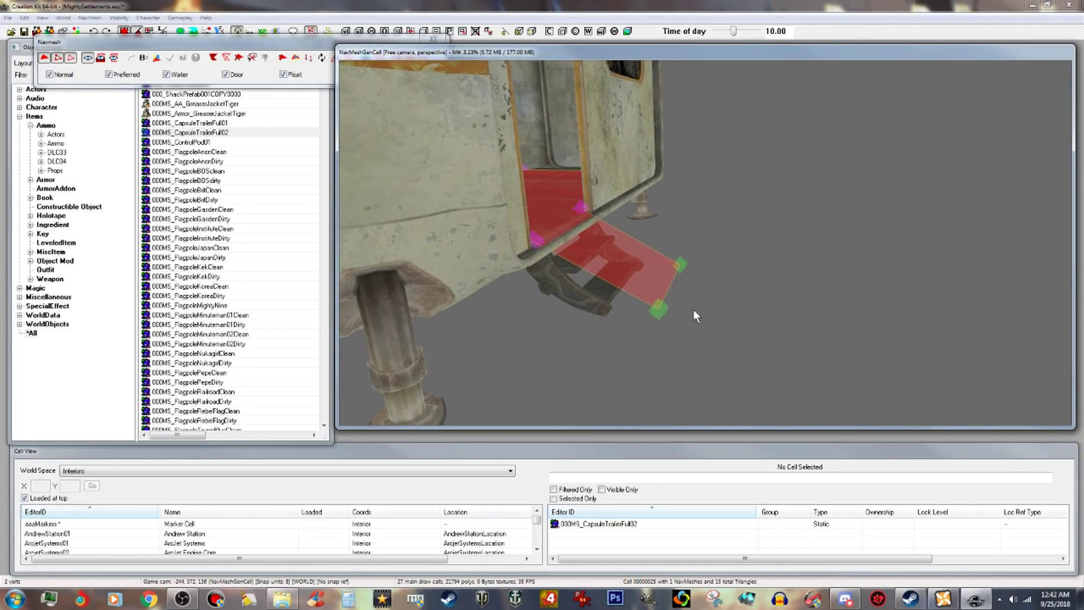
left_click_drag(662, 310, 659, 325)
middle_click_drag(659, 325, 677, 296, "shift")
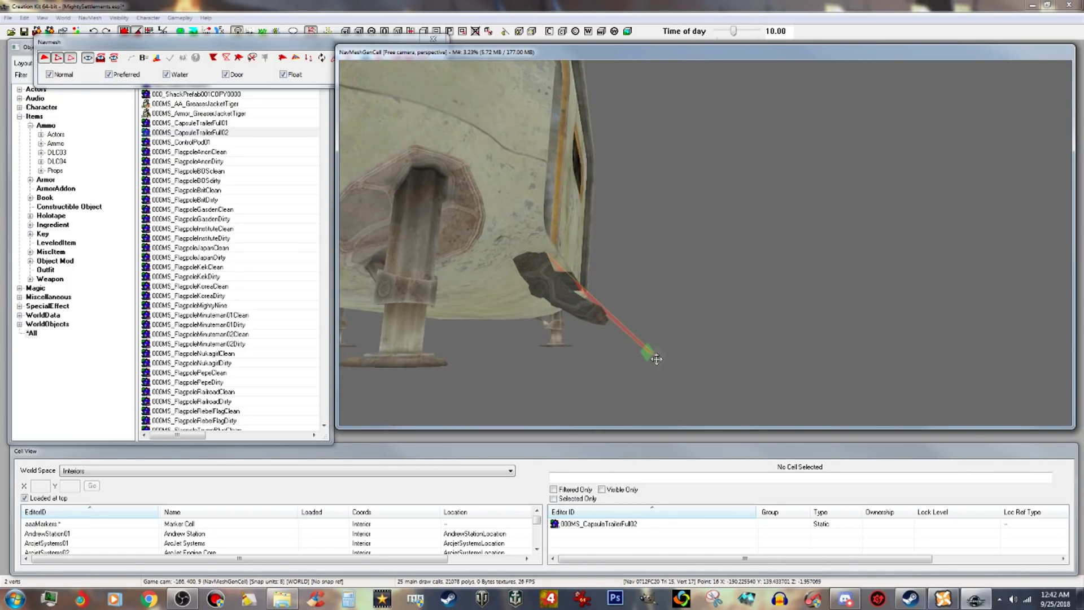
mouse_move(657, 360)
left_mouse_down()
mouse_move(655, 373)
mouse_move(669, 377)
left_mouse_up()
Finish navmeshing the capsule and close the navmesh editor.
middle_click_drag(656, 374, 465, 311)
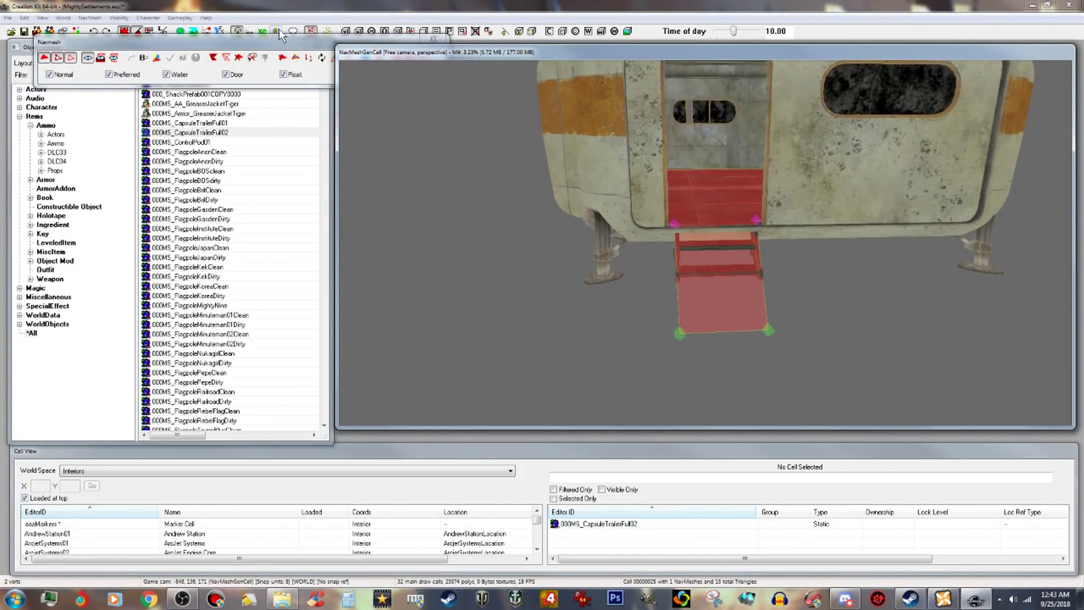
left_click_drag(294, 45, 302, 47)
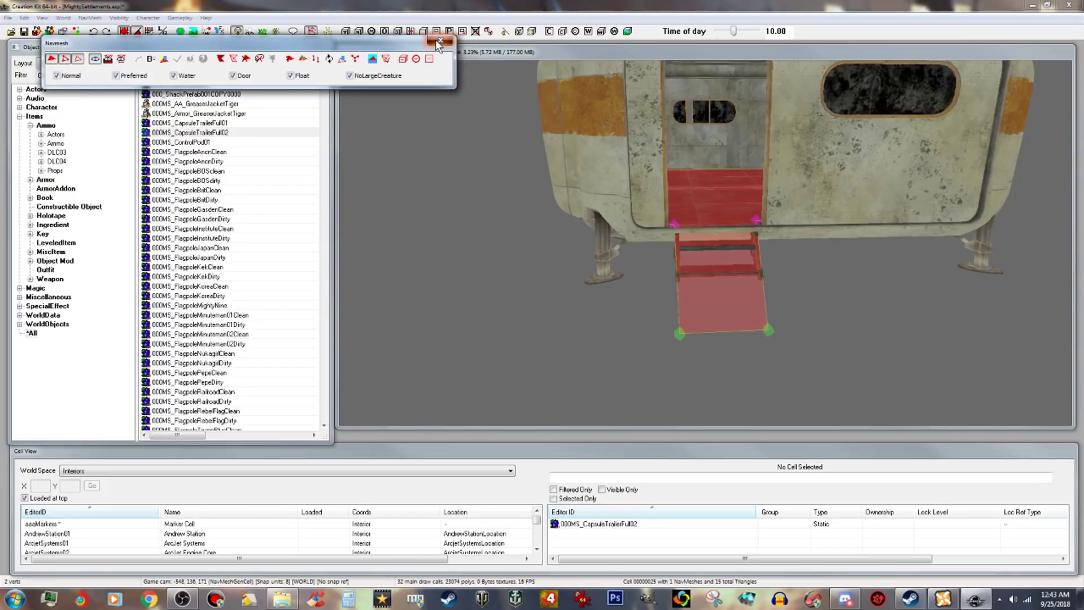
left_click(441, 41)
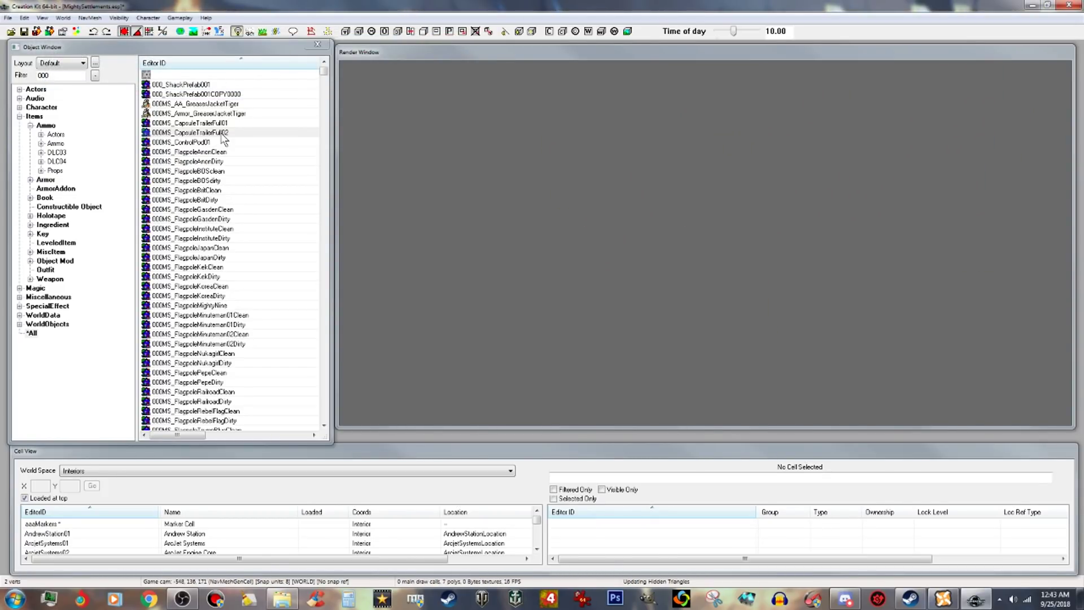
Find the single capsule trailer's constructible object, 000MS_workshop_co_ShackCapsuleTrailerFull01, in the filtered object list and open it for editing.
left_click(199, 219)
scroll(199, 221, "down", 8)
scroll(254, 329, "down", 9)
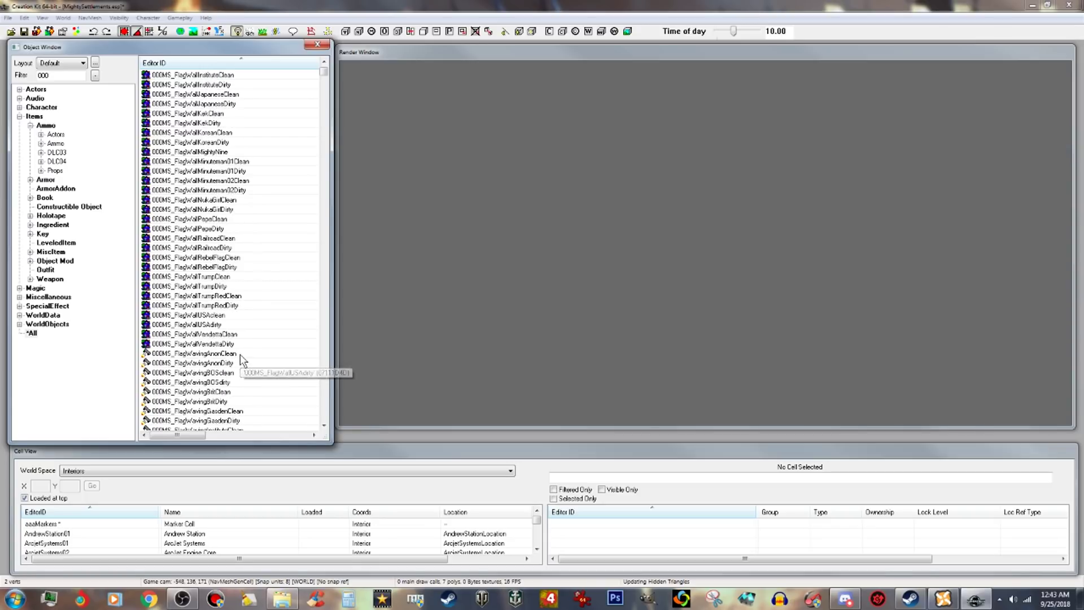
scroll(240, 360, "down", 10)
scroll(226, 383, "down", 2)
left_click(239, 364)
scroll(239, 367, "down", 6)
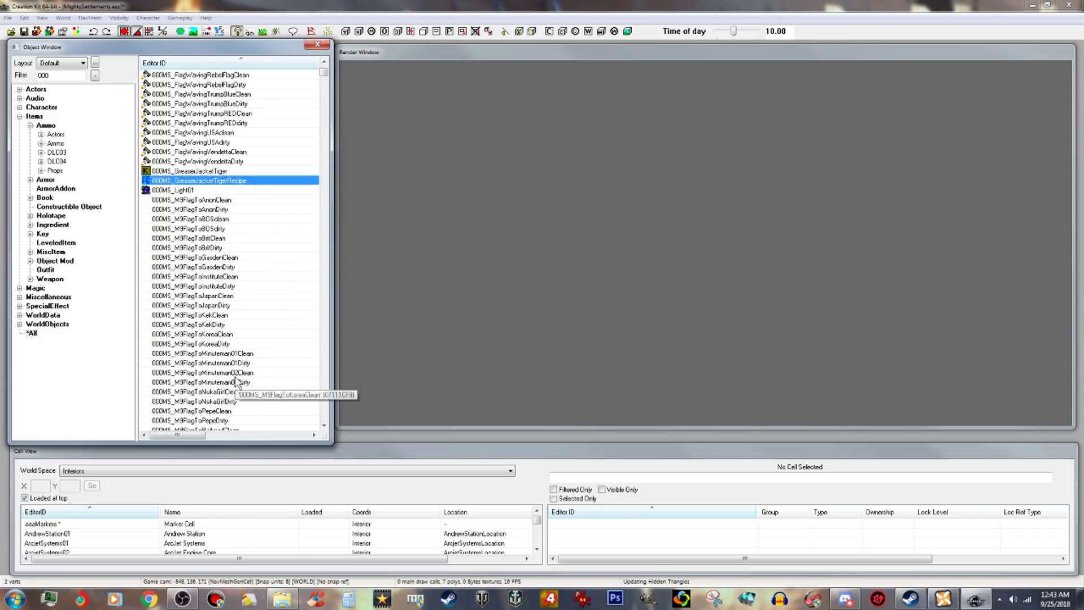
scroll(236, 382, "down", 7)
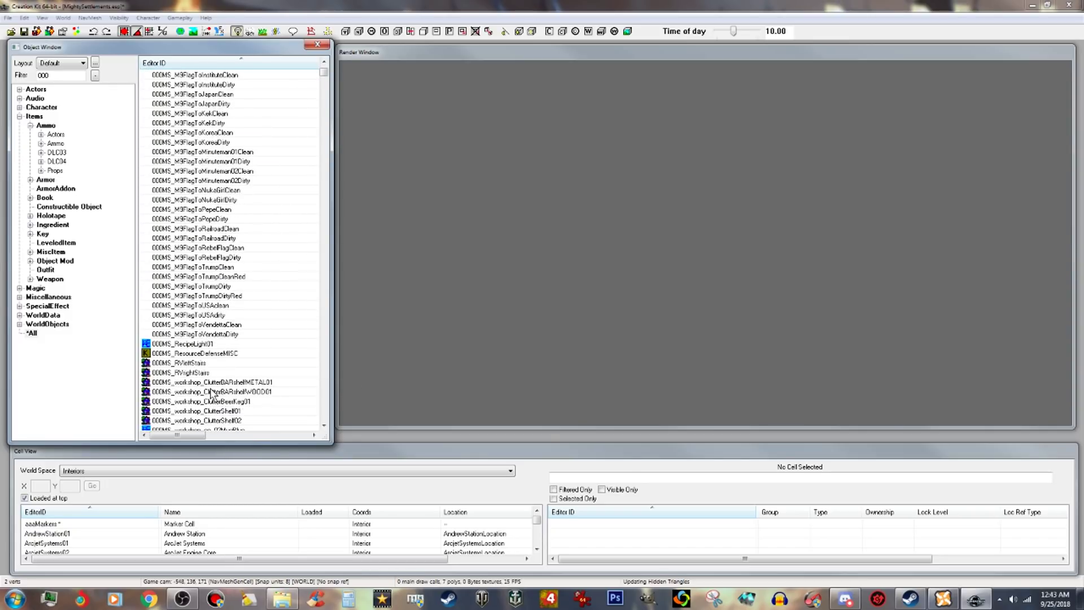
scroll(211, 393, "down", 2)
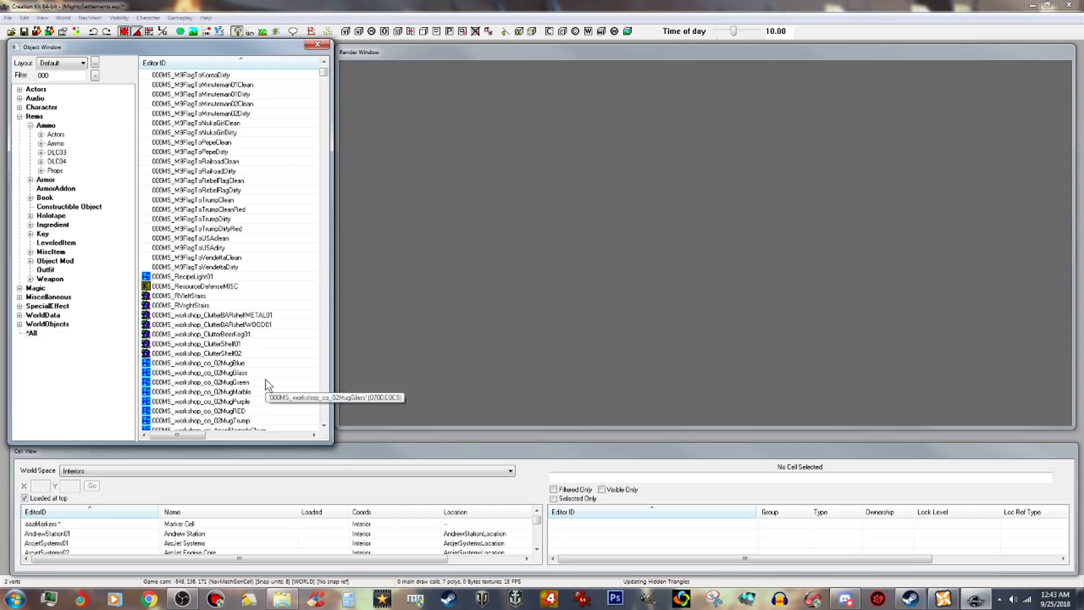
scroll(266, 382, "down", 4)
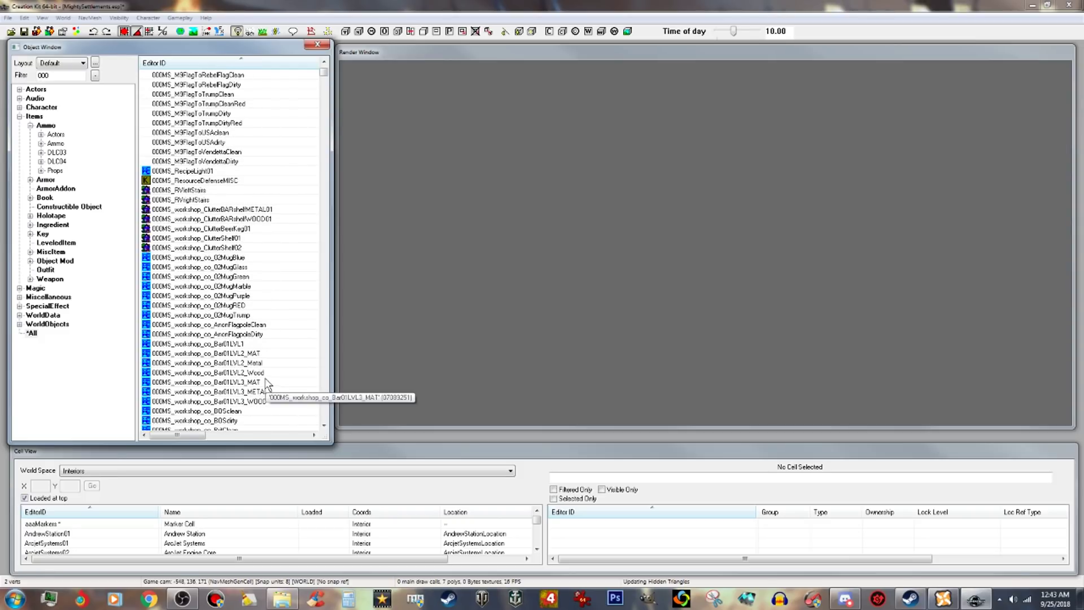
scroll(243, 339, "down", 4)
scroll(240, 327, "down", 6)
scroll(237, 358, "down", 8)
scroll(238, 359, "down", 9)
scroll(238, 359, "down", 1)
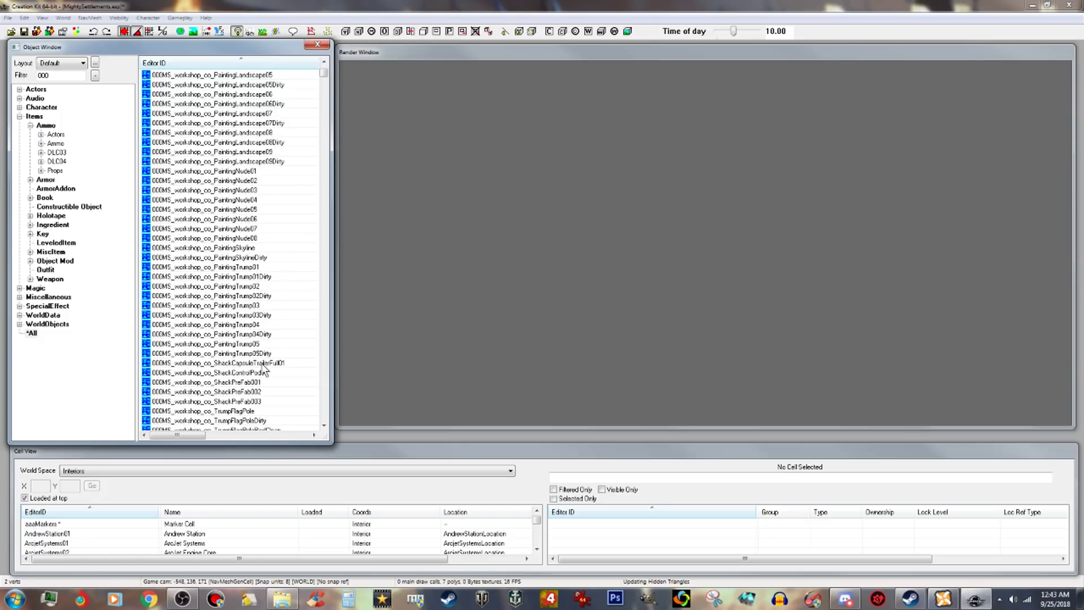
left_click(248, 362)
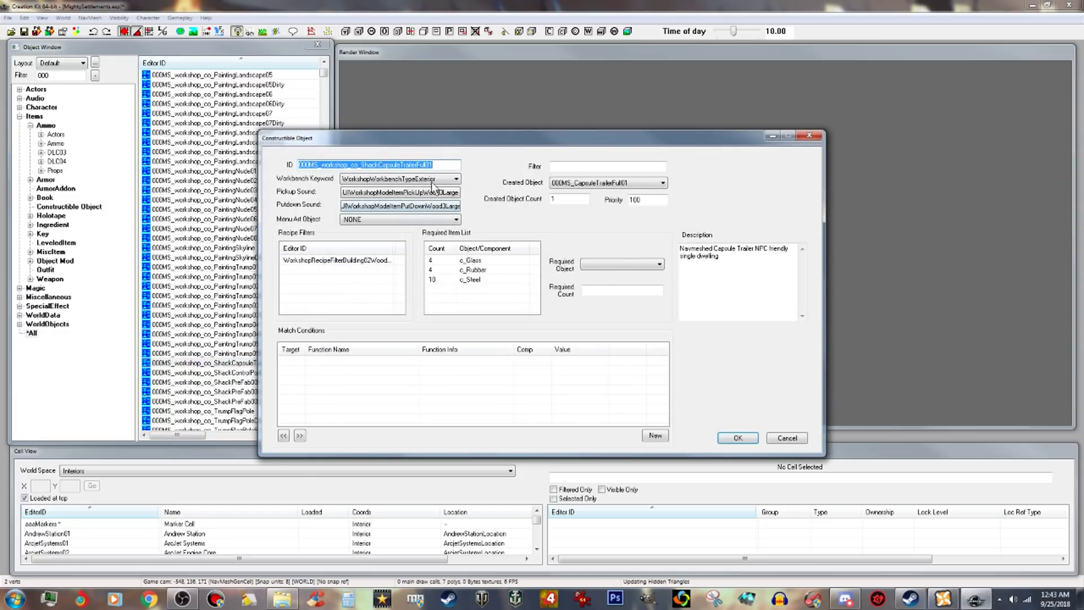
Set the recipe's ID to 000MS_workshop_co_ShackCapsuleTrailerFull02 and its created object to 000MS_CapsuleTrailerFull02.
left_click(439, 163)
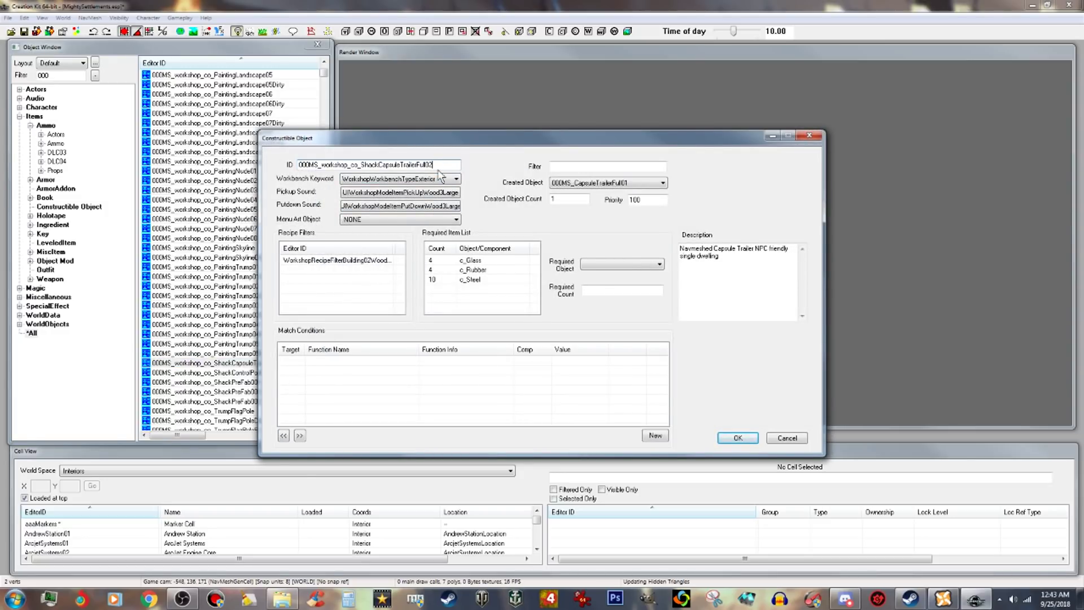
left_click(637, 184)
left_click(564, 199)
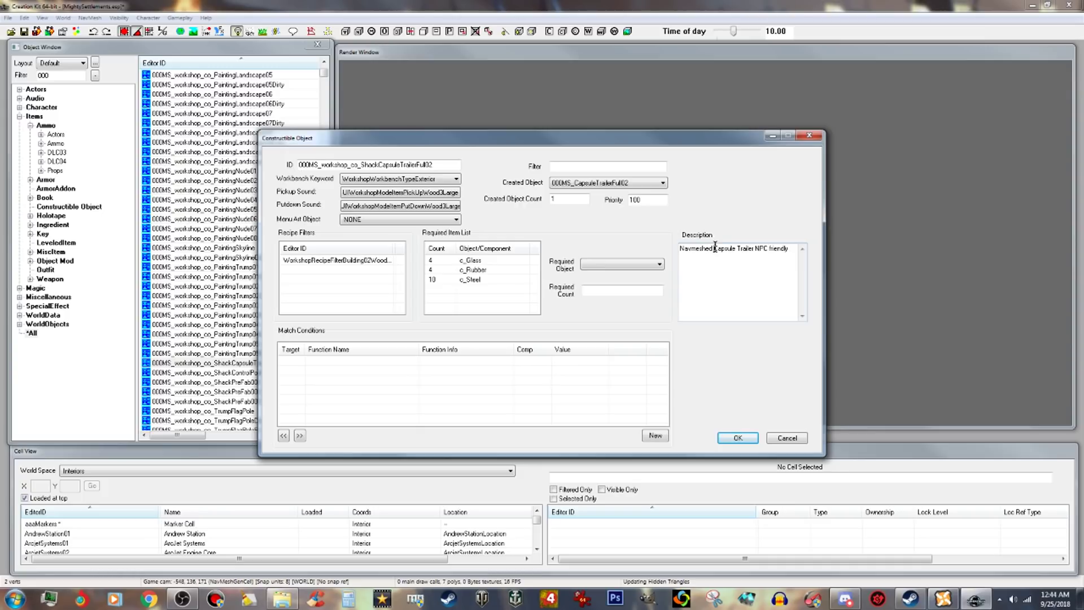
Reword the recipe's description as "Navmeshed Double Capsule Trailer NPC friendly".
type("F")
key("BackSpace")
type("Double")
Set the required components to 8 glass, 8 rubber and 20 steel, and save the recipe as a new form.
left_click(470, 279)
left_click(480, 279)
left_click_drag(596, 290, 543, 291)
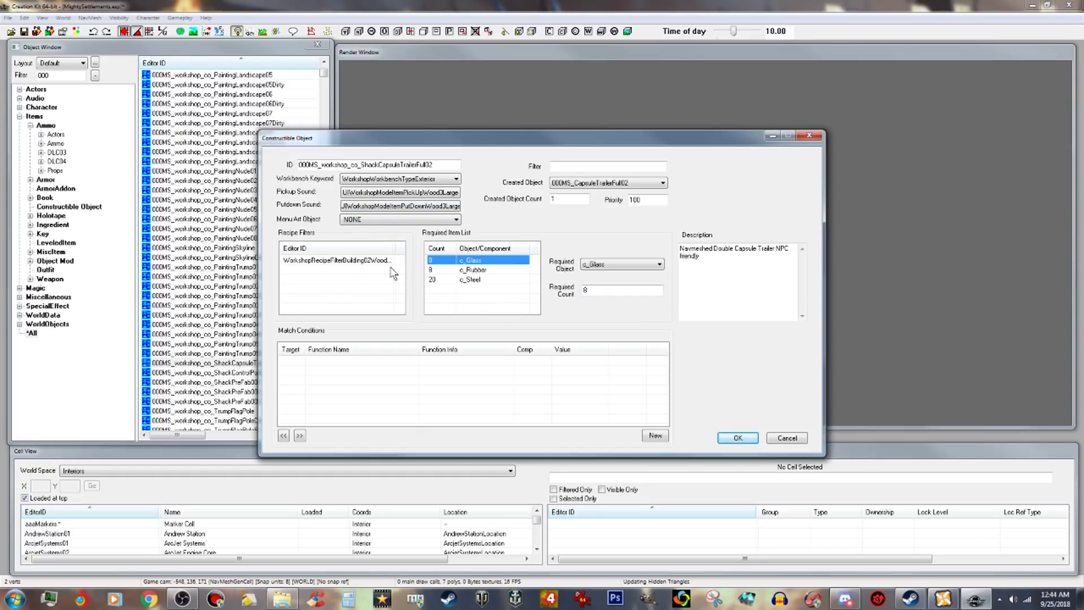
left_click(740, 440)
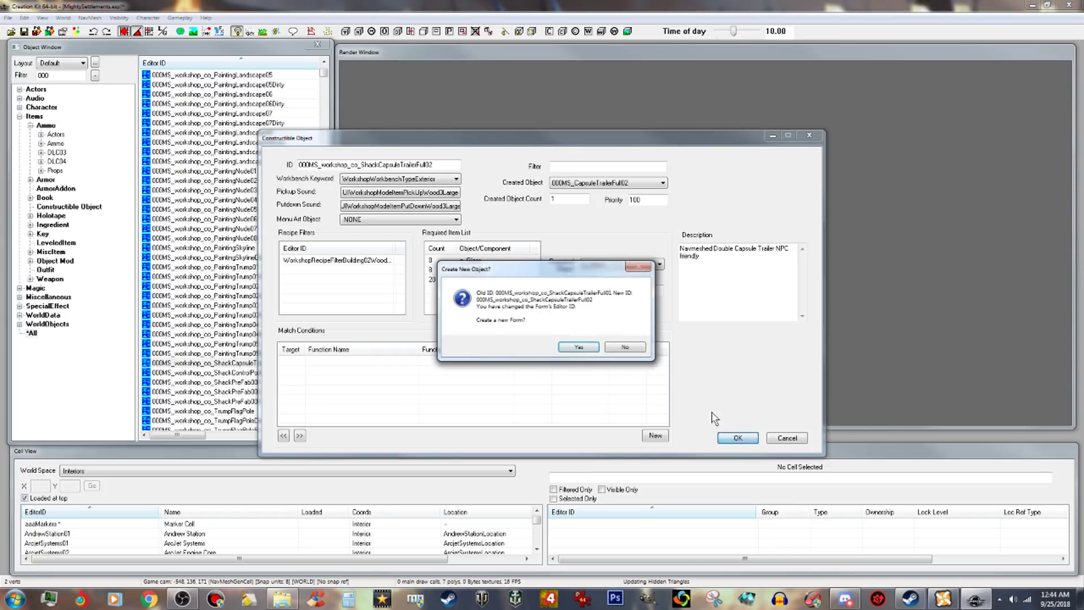
left_click(580, 347)
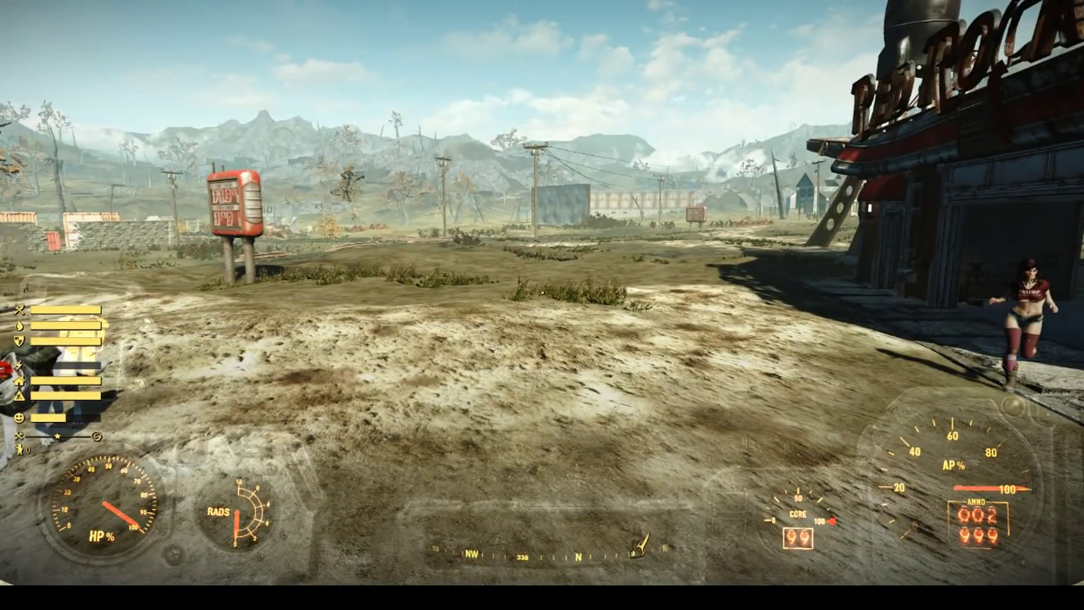
Switch to Fallout 4, enter workshop mode at the settlement and go to the wood structures' Prefabs category.
key("v")
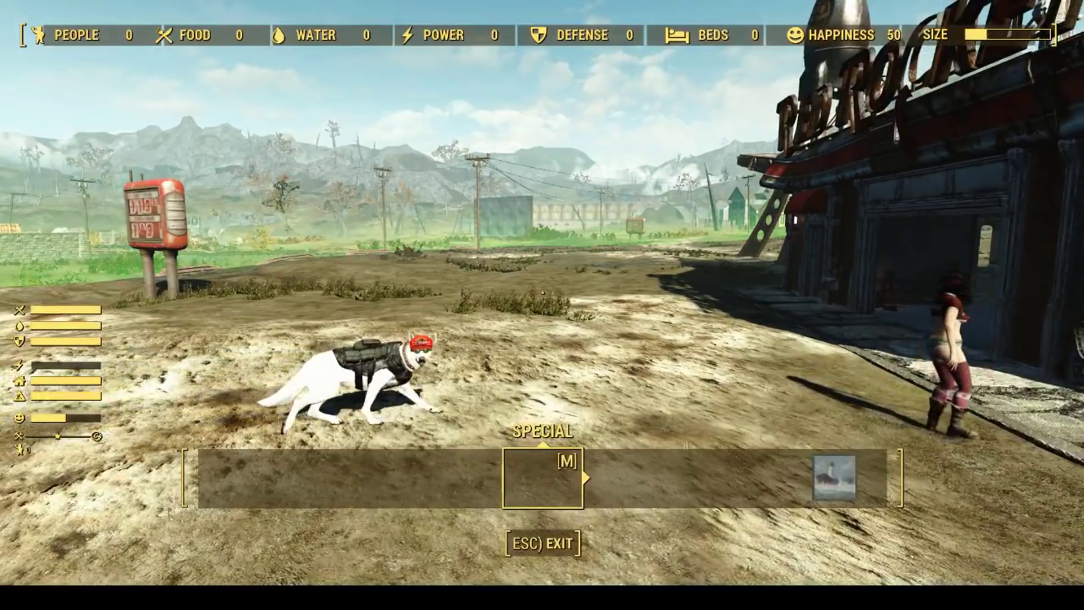
key("Right")
key("Right")
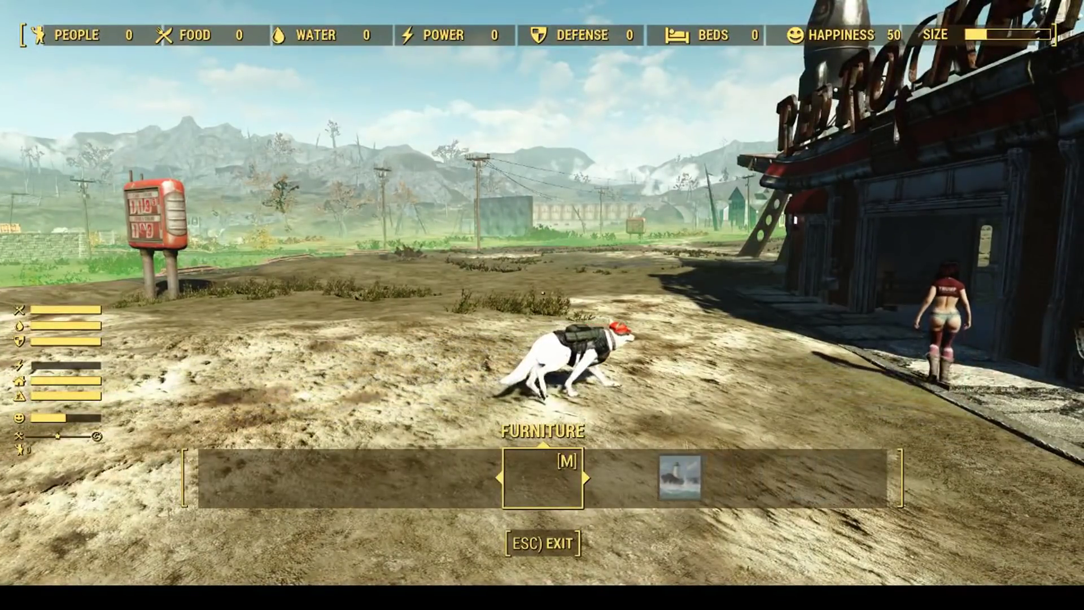
key("Left")
key("Up")
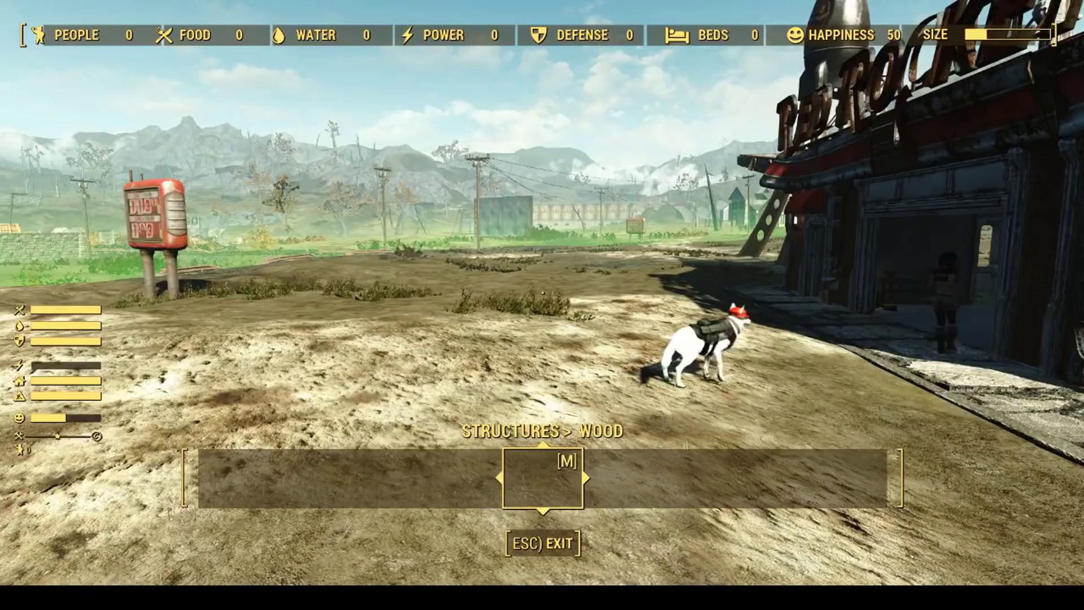
key("Right")
key("Right")
key("Right")
key("Right")
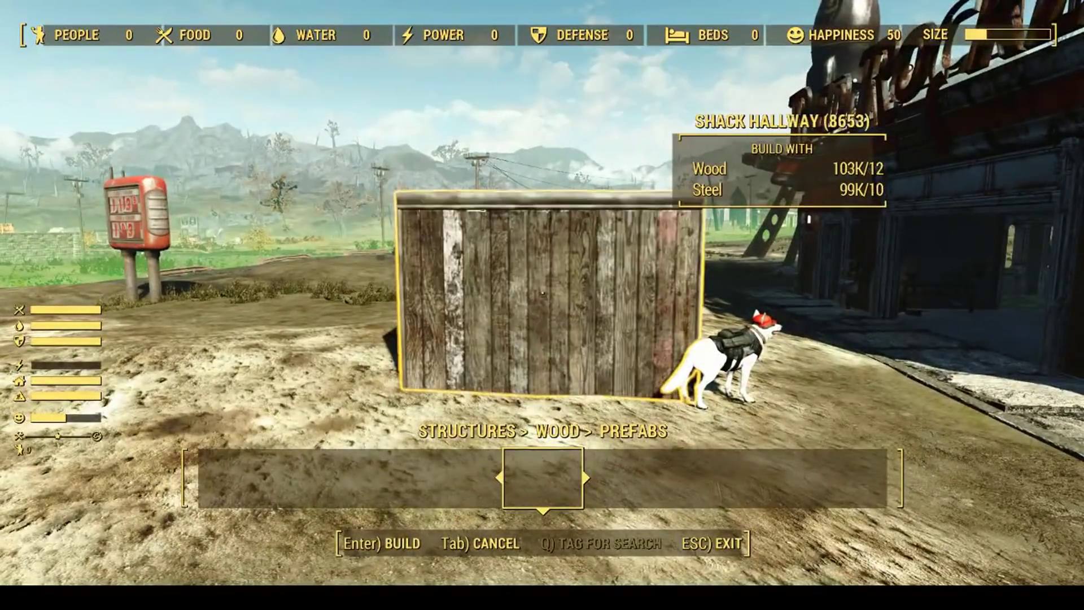
Browse the wood prefabs past the shacks and select the Capsule Trailer Double for placement.
key("Right")
key("Right")
key("Right")
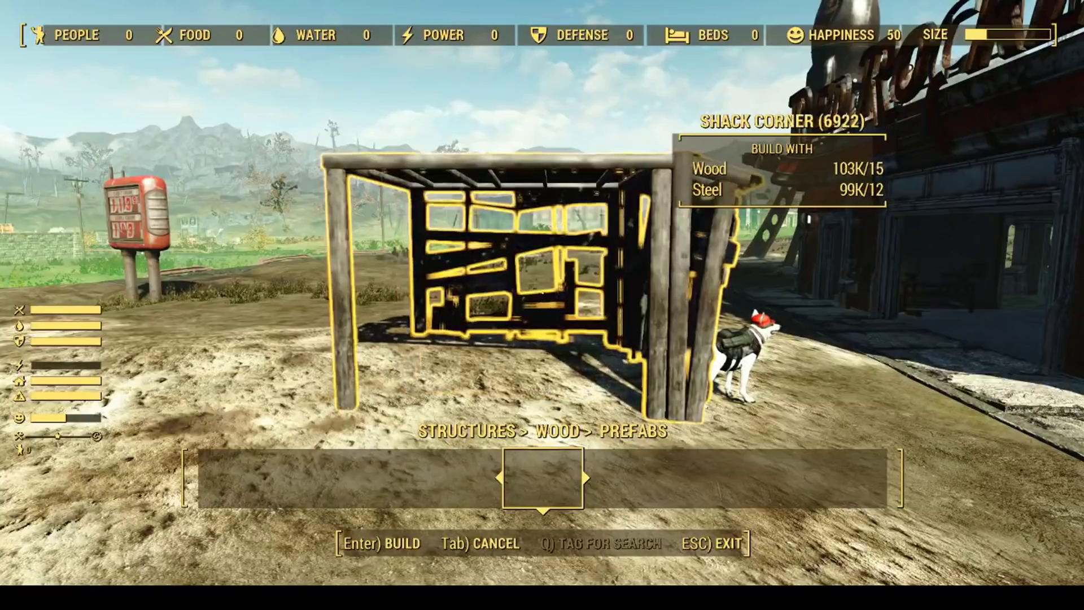
key("Right")
key("Right")
key("Right")
key("Right")
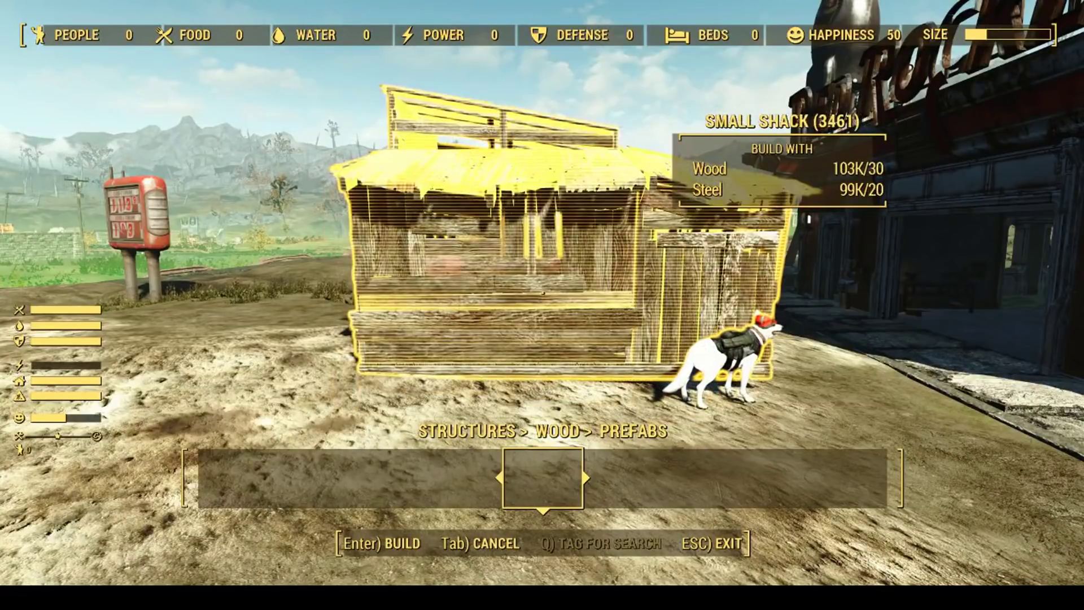
key("Right")
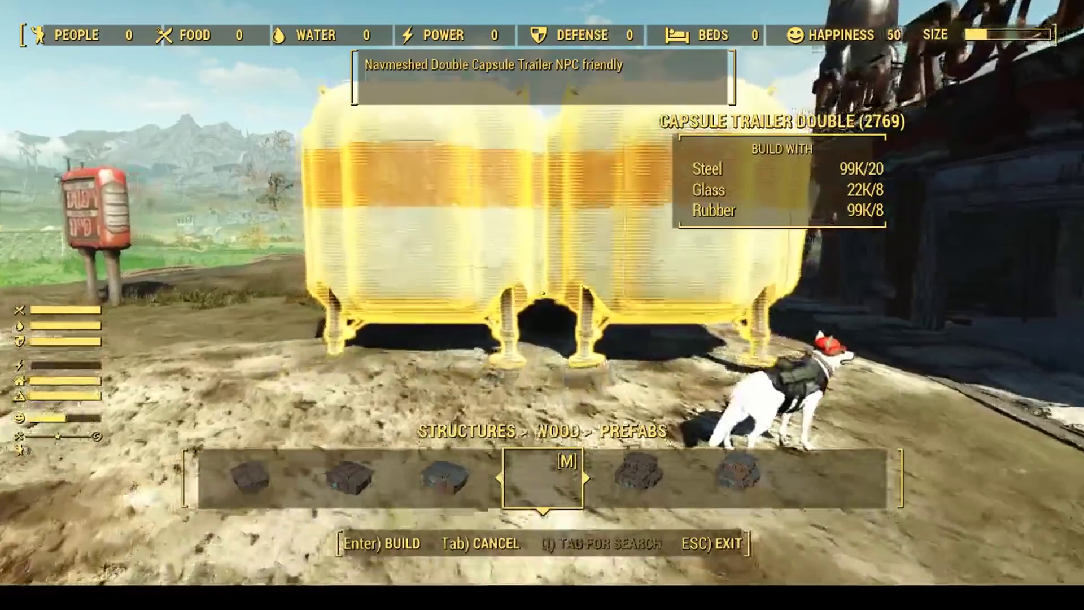
Rotate the Capsule Trailer Double so its entrance stairs face the player and build it on the open ground.
key("w")
left_click(543, 293)
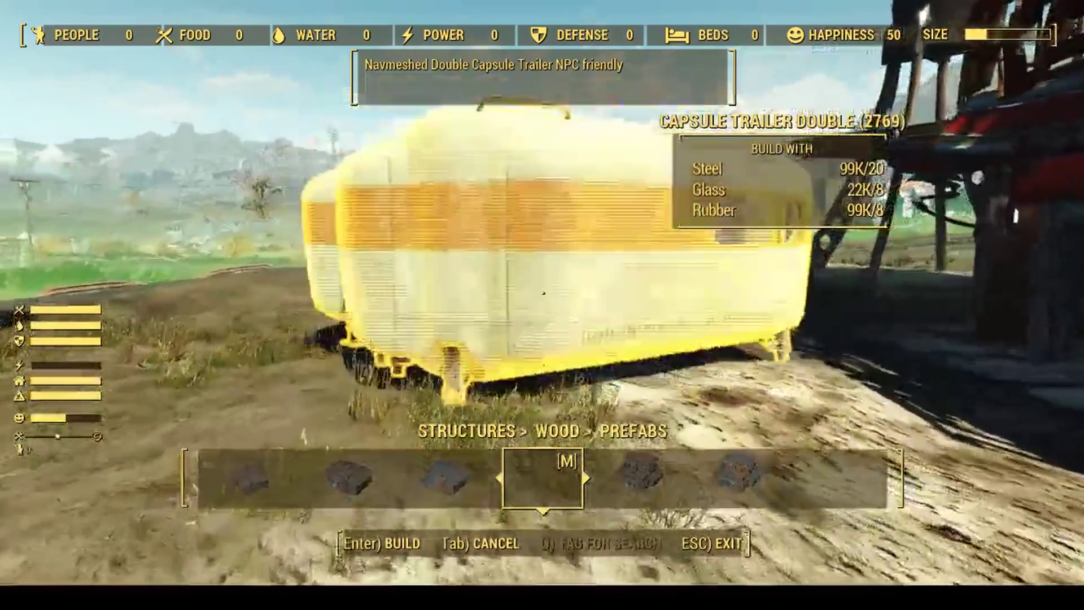
left_click(544, 293)
key("w")
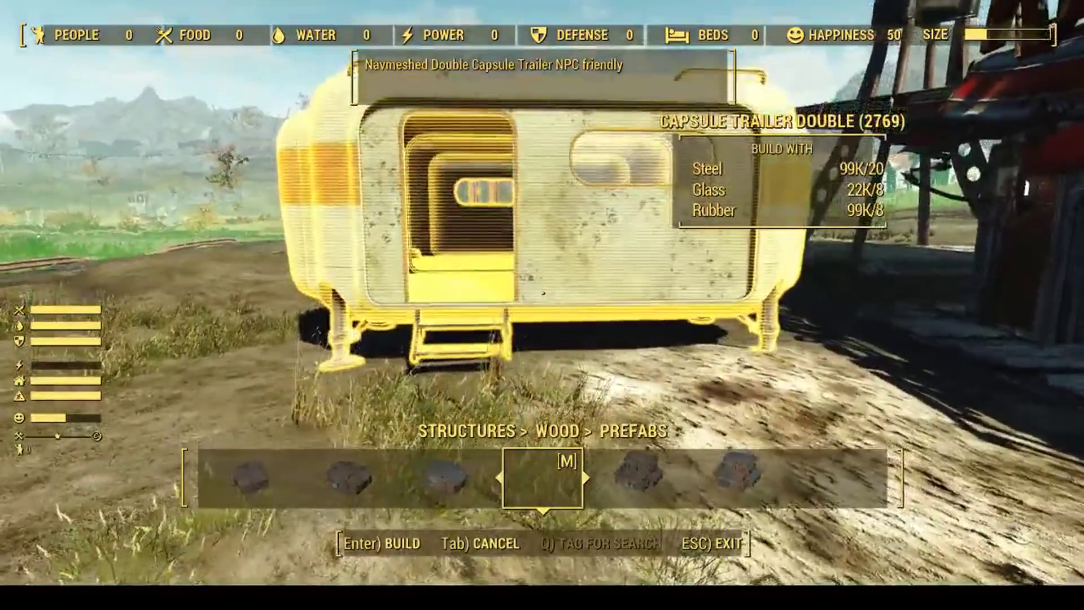
key("w")
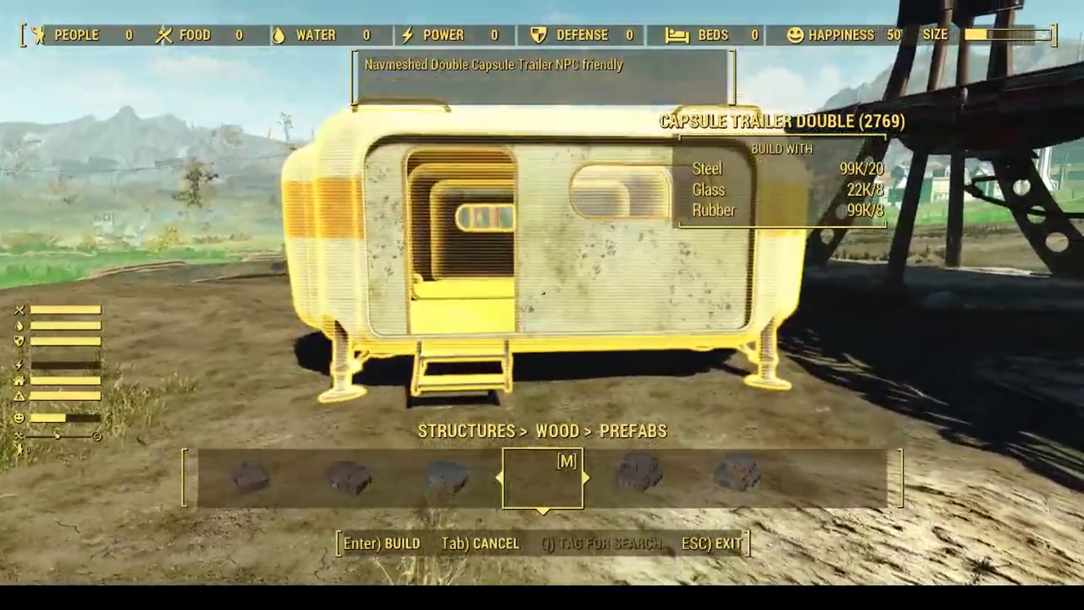
left_click(543, 293)
left_click(543, 293)
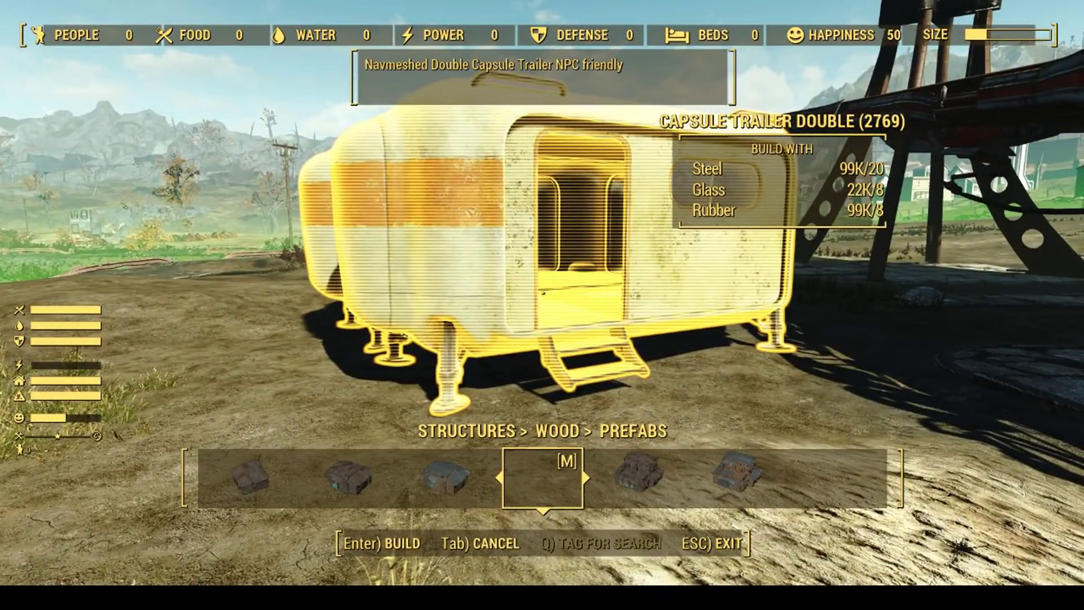
key("Return")
Walk up the stairs into the built double trailer and inspect its interior compartments.
key("w")
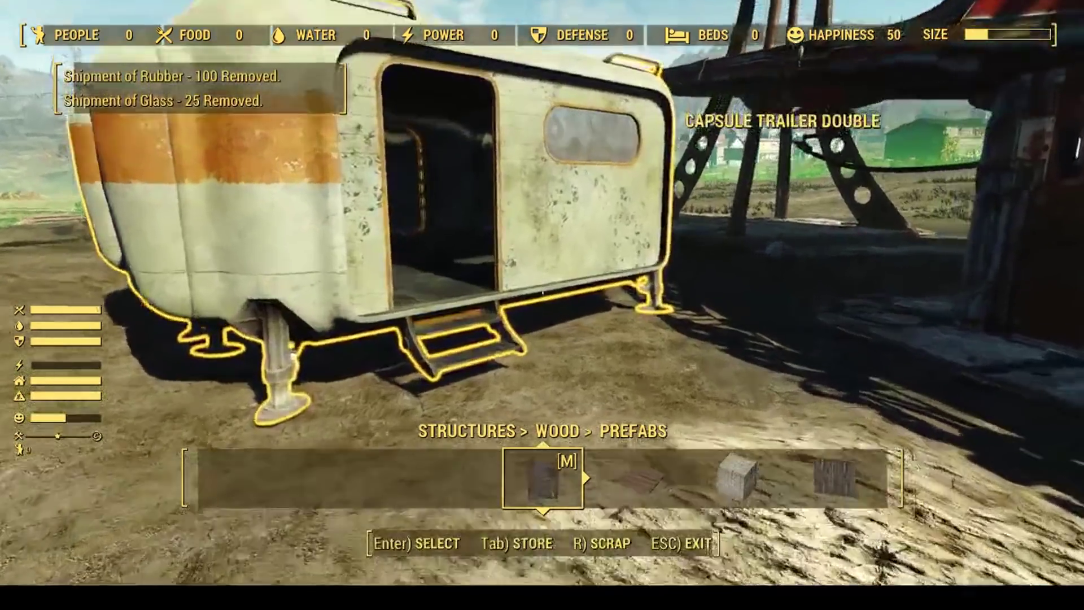
key("w")
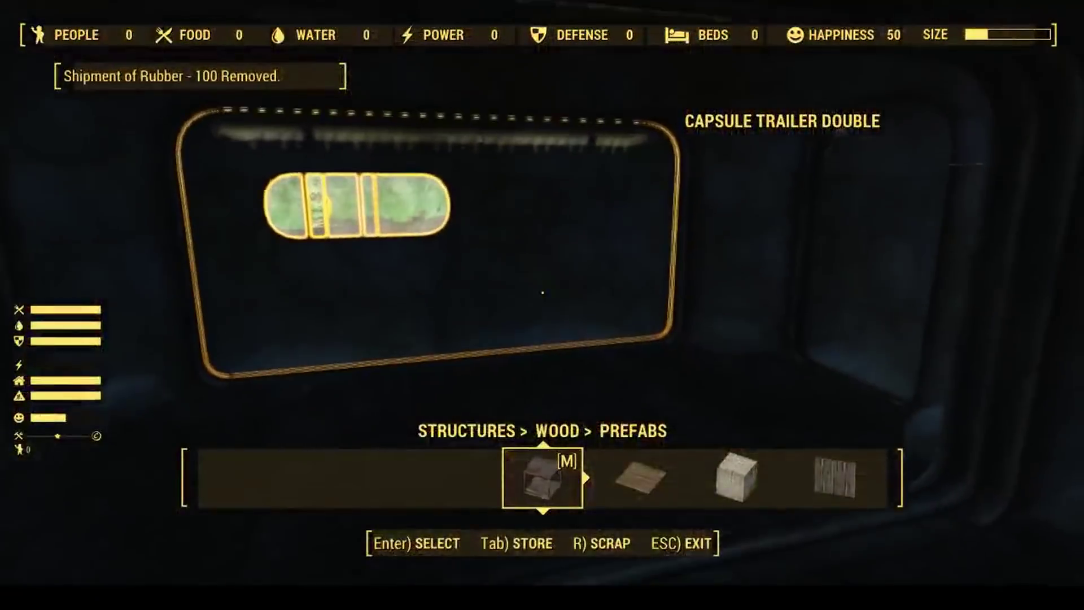
key("w")
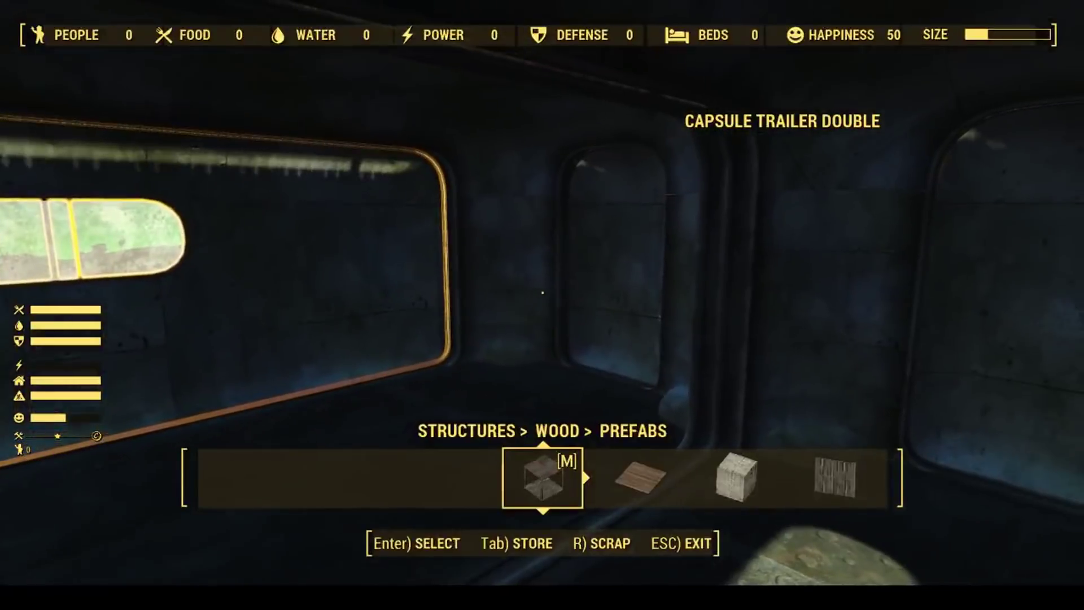
key("w")
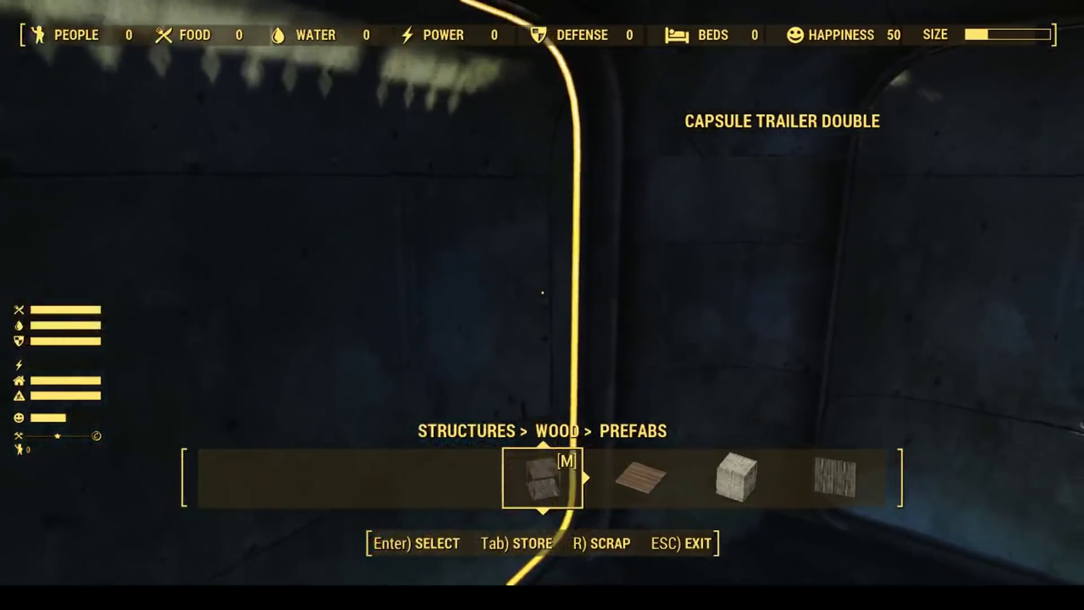
key("s")
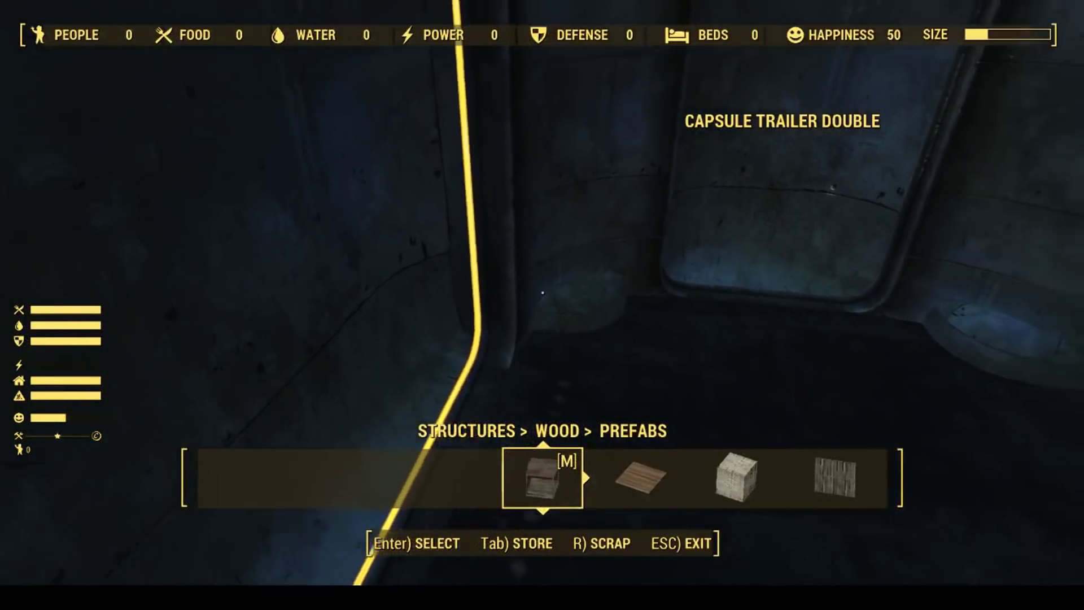
key("d")
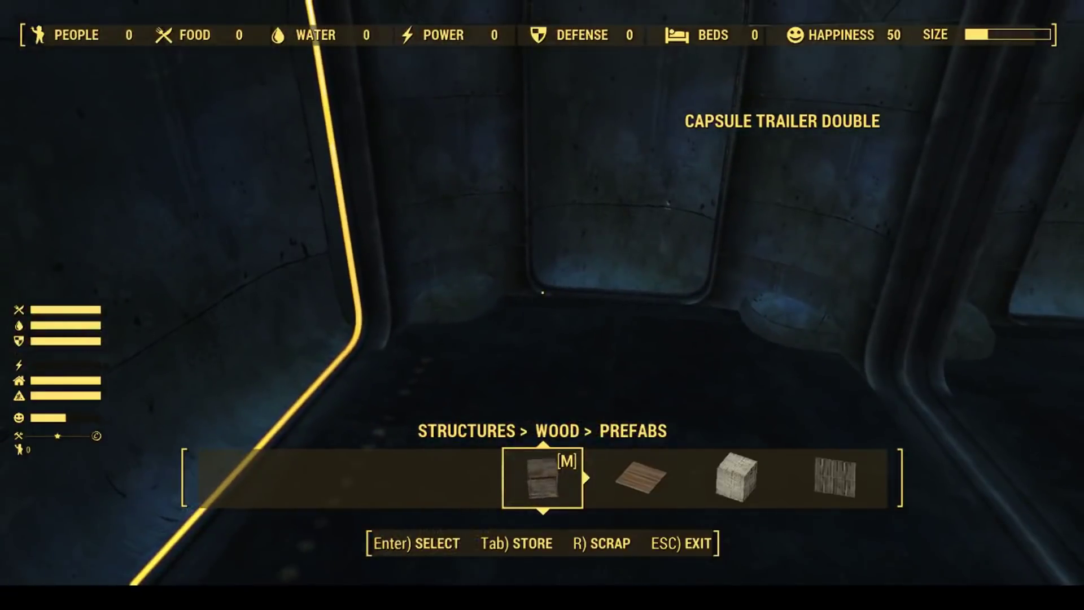
Build an Undamaged Patio Chair from the clean chairs on the trailer's floor, and leave workshop mode.
key("Tab")
key("Tab")
key("d")
key("Return")
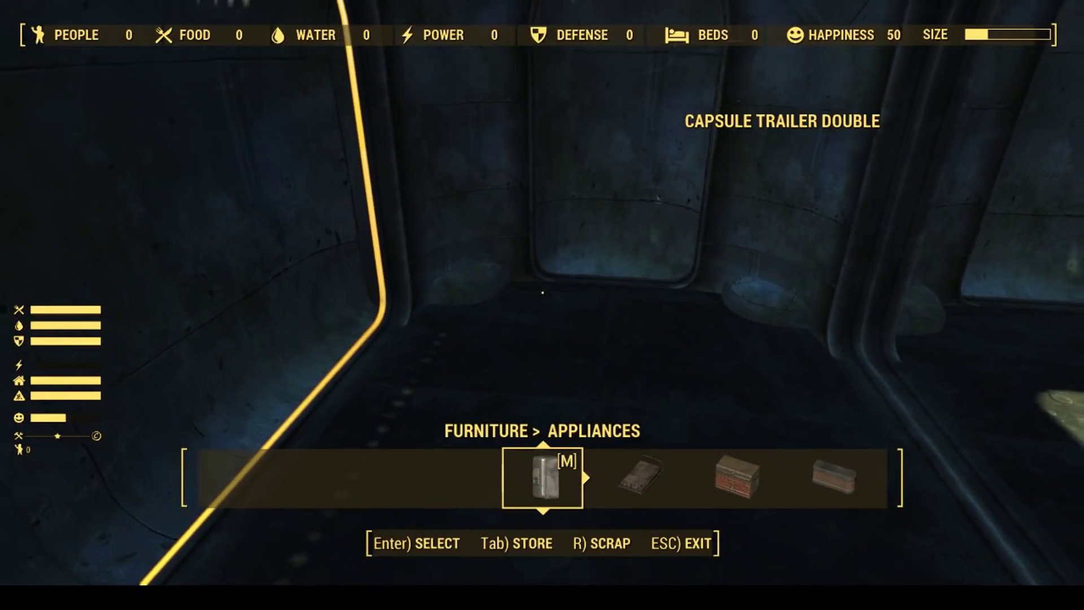
key("d")
key("d")
key("Return")
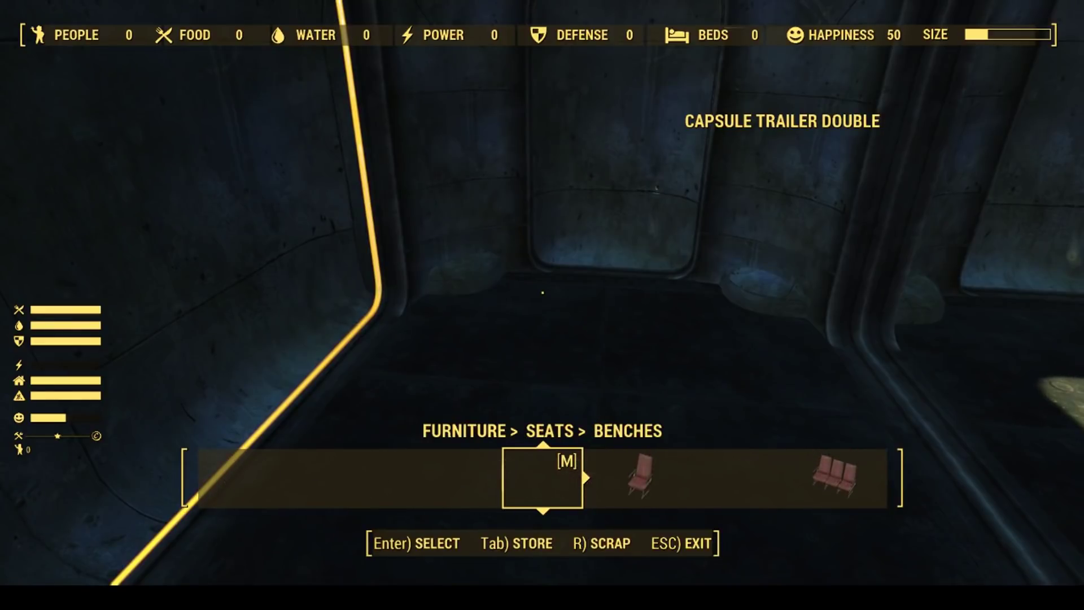
key("d")
key("d")
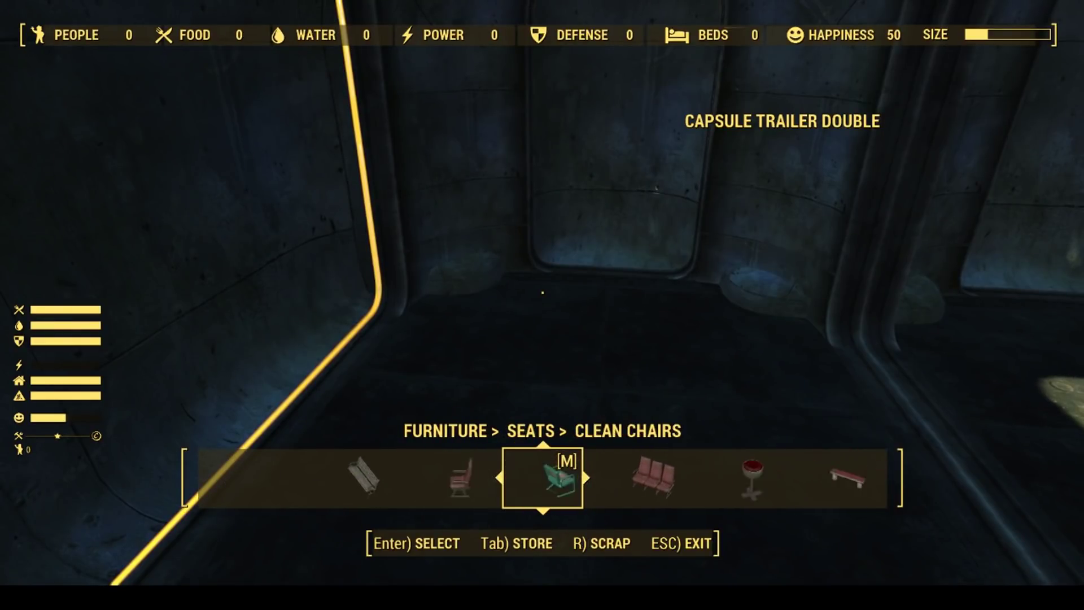
key("Return")
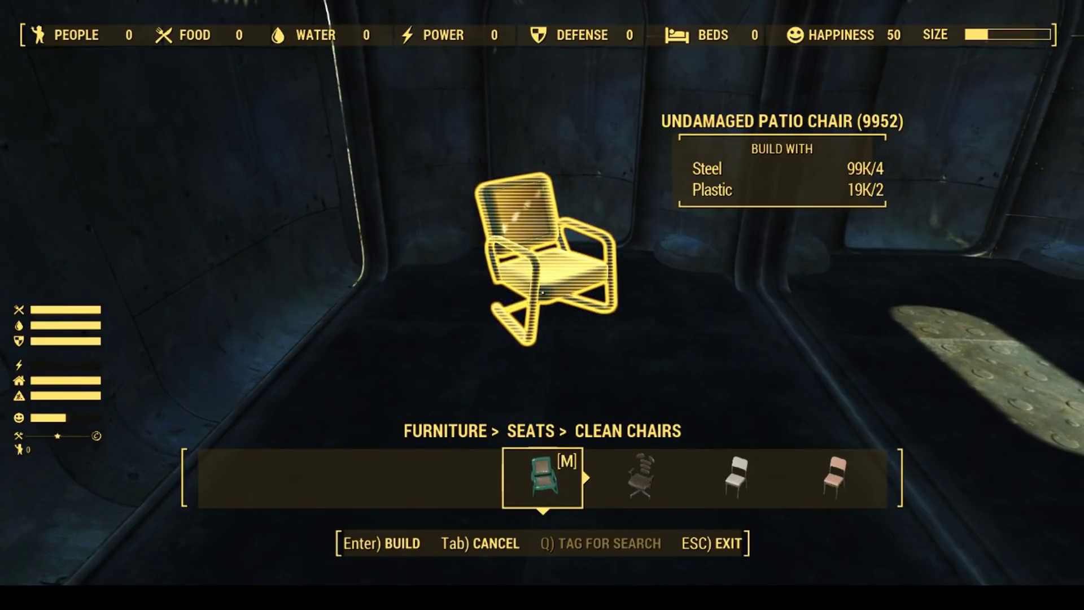
key("Return")
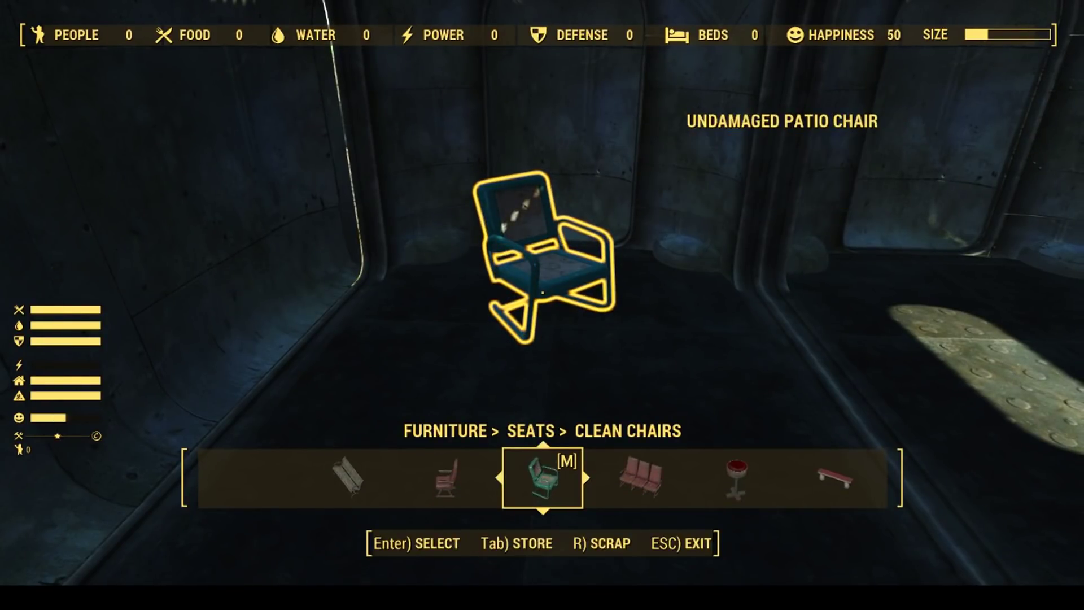
key("Escape")
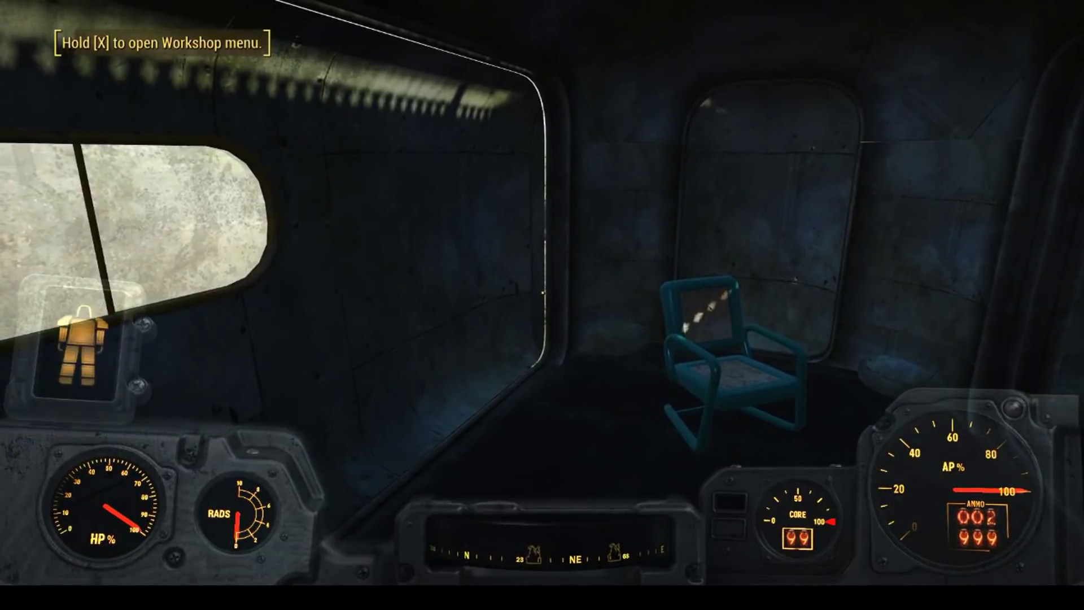
Walk out of the double trailer and around its exterior to inspect the gap at the wall seam.
key("w")
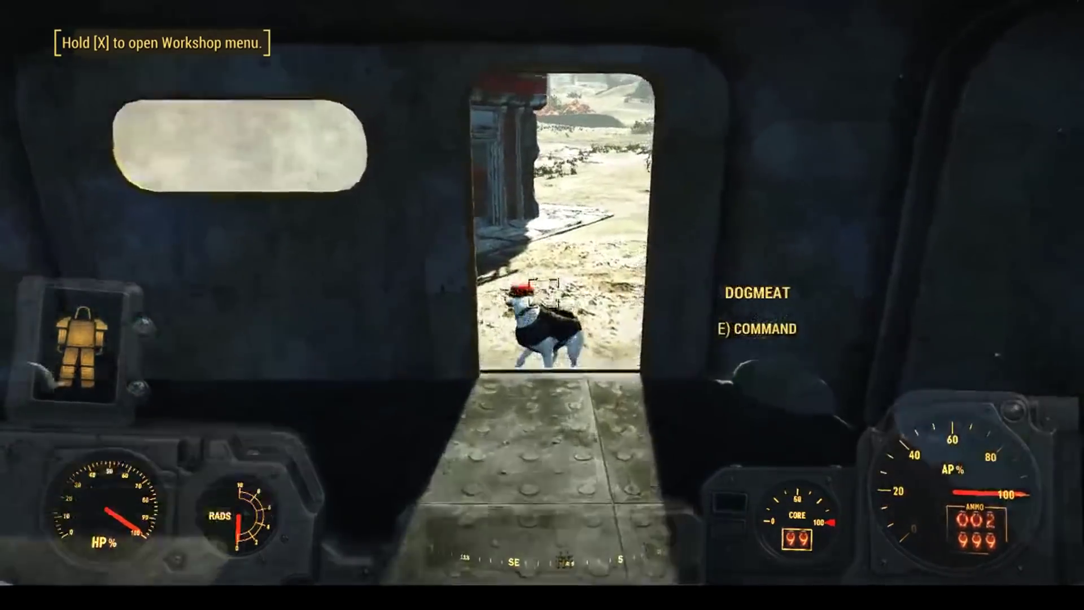
key("w")
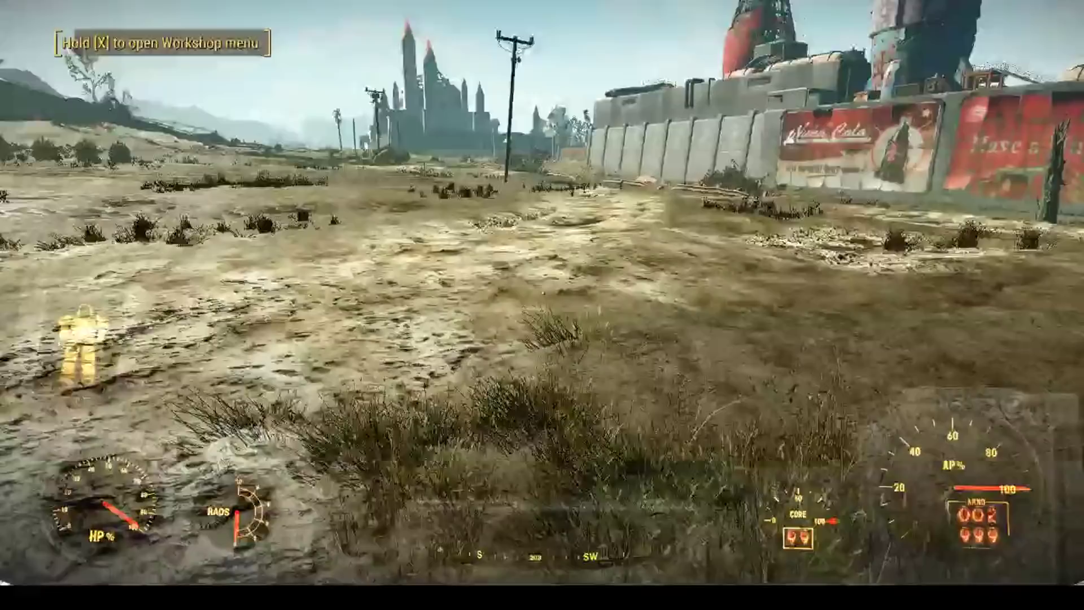
key("w")
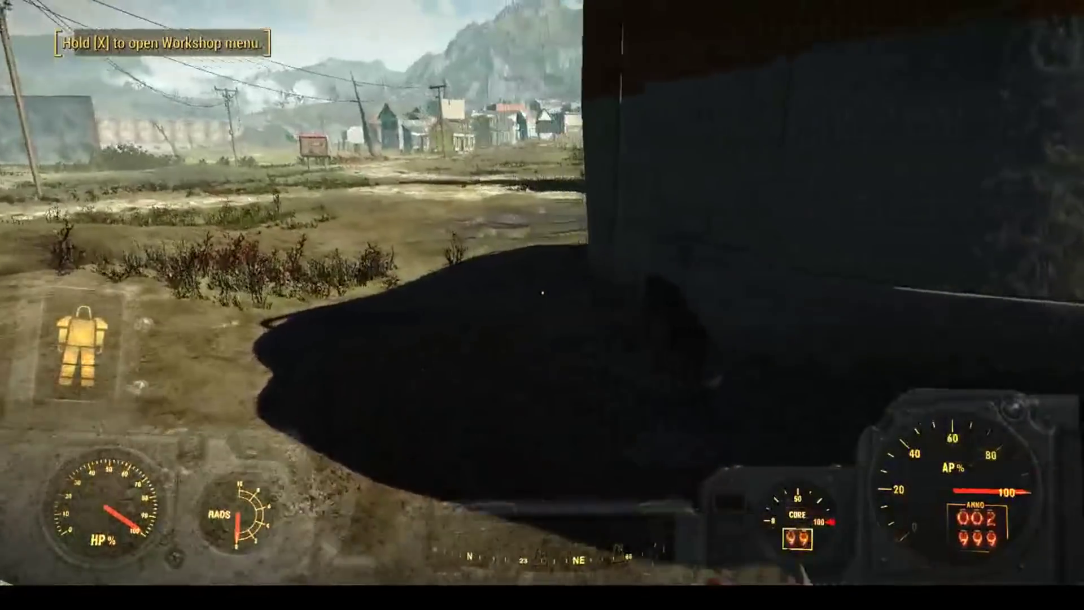
key("w")
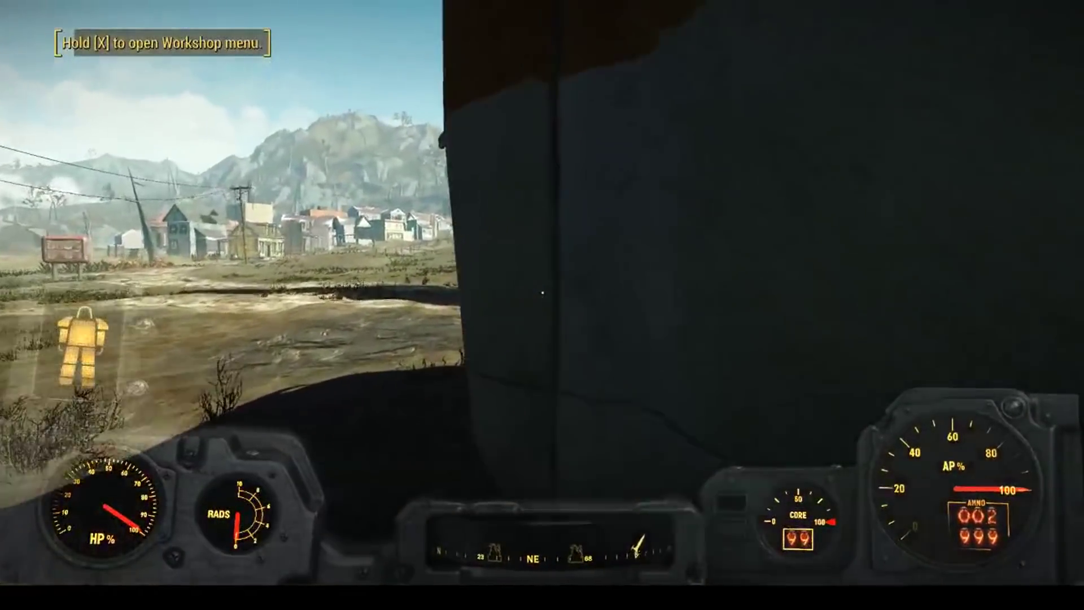
key("a")
key("d")
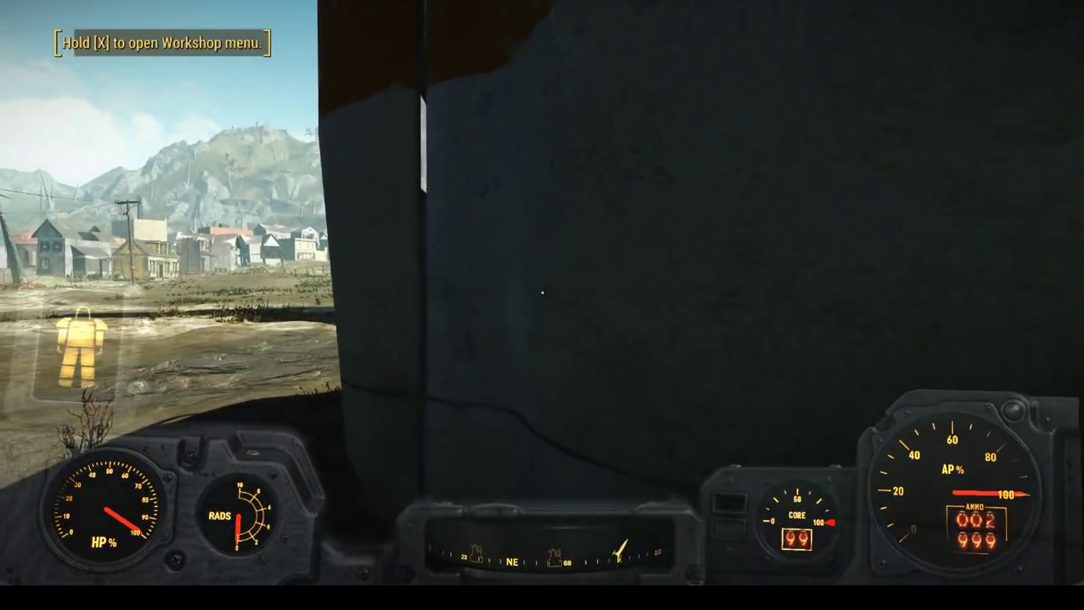
key("a")
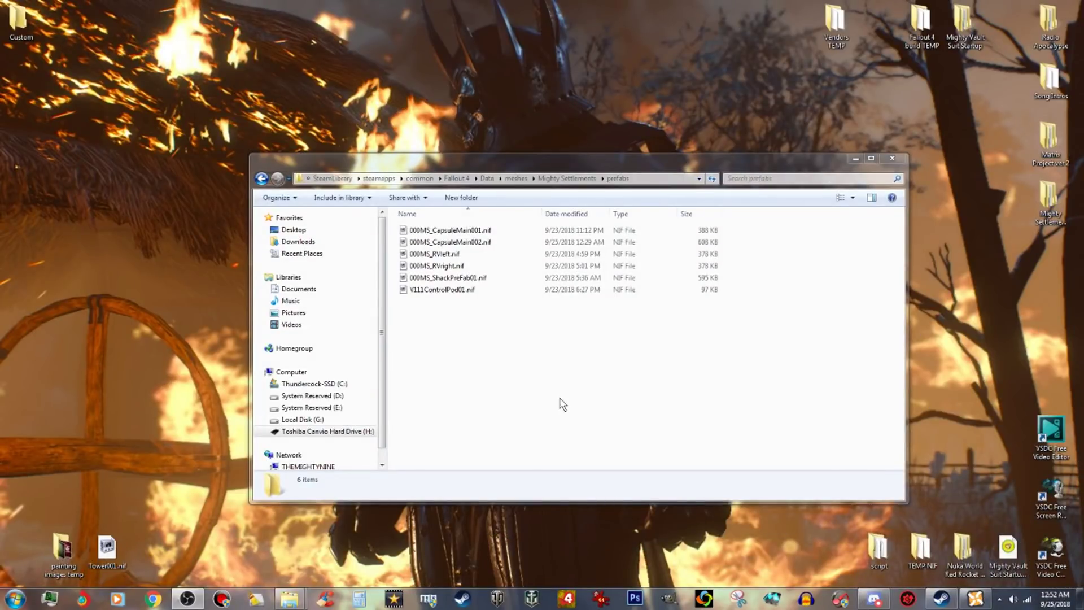
Open 000MS_CapsuleMain002.nif from the prefabs folder in NifSkope and select the windowed wall section at the capsule's side.
left_click(491, 243)
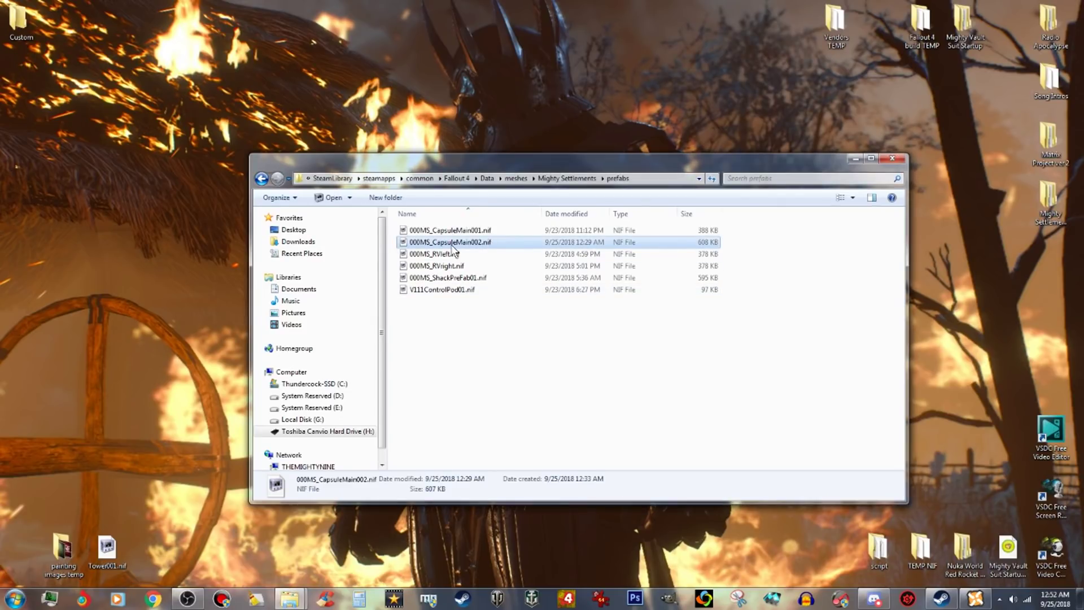
left_click_drag(453, 247, 1083, 356)
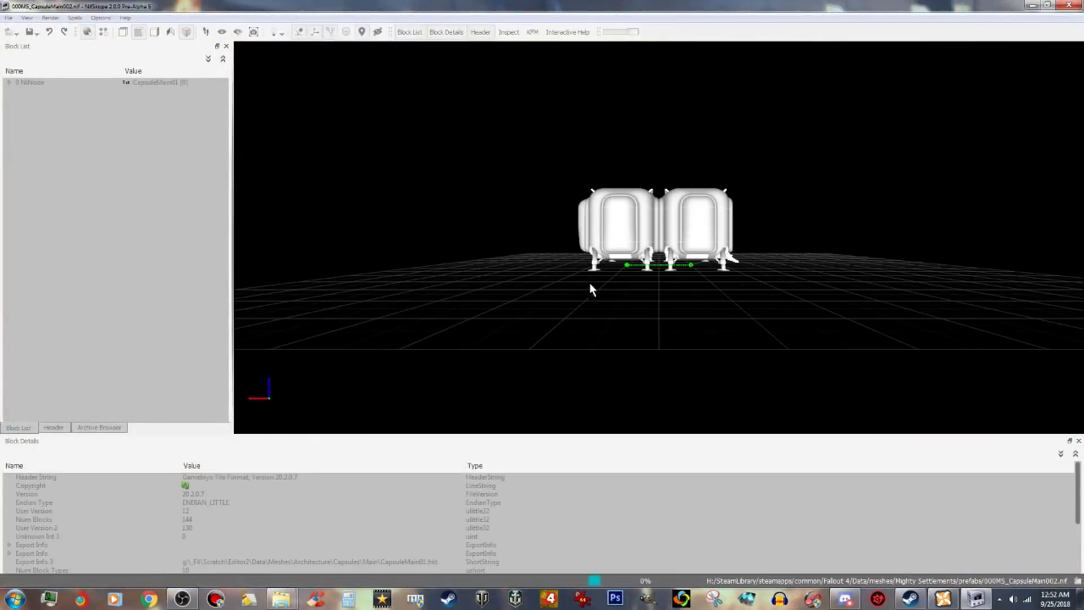
left_click_drag(608, 296, 651, 321)
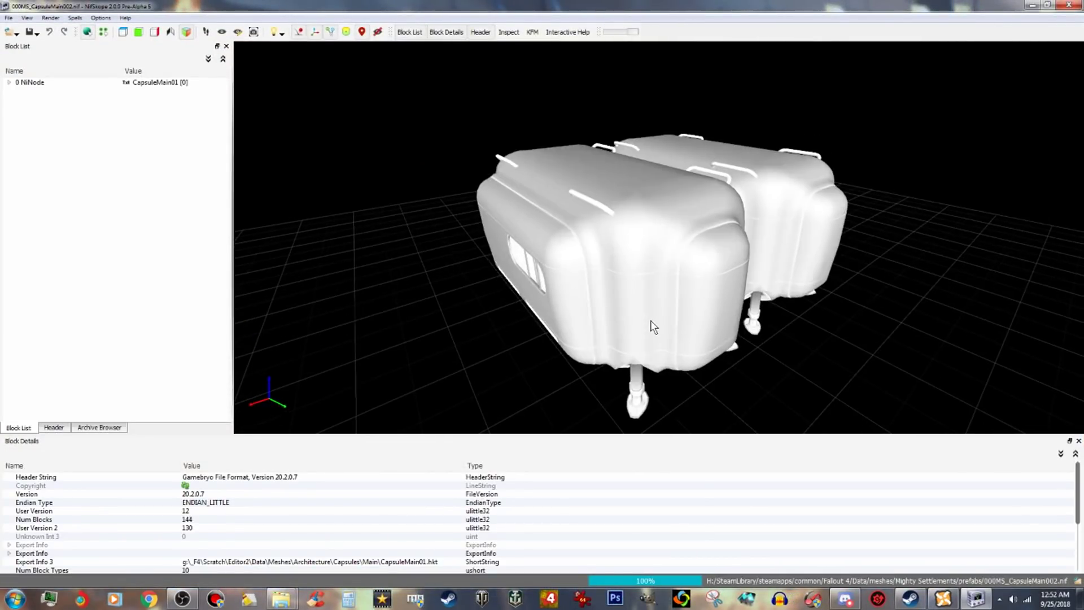
left_click(559, 273)
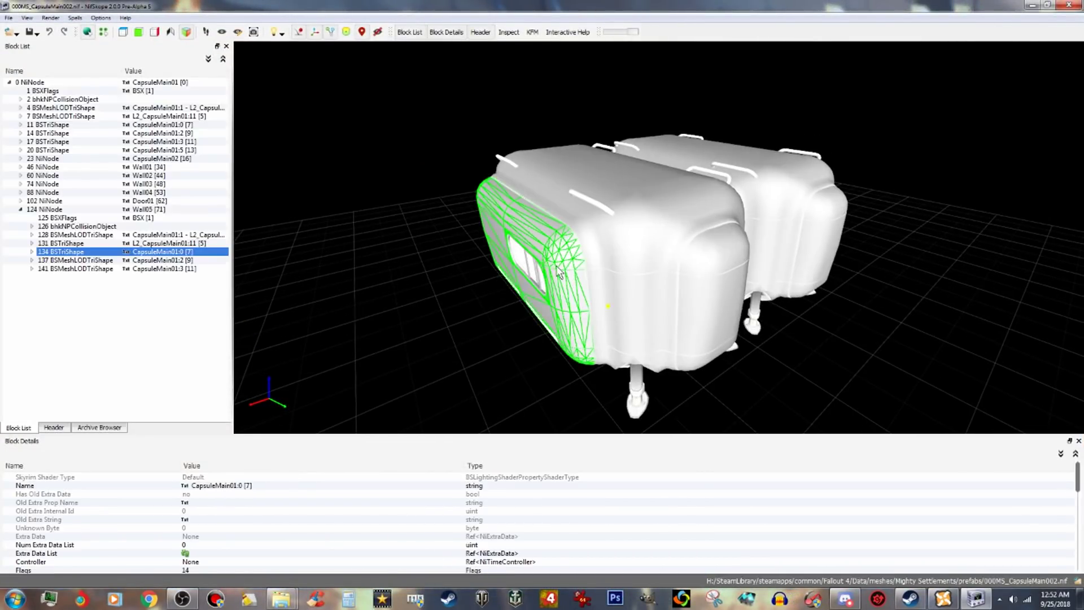
Set the Wall05 node's X translation to 256 in its transform, save the NIF file and close it.
left_click(49, 209)
right_click(48, 212)
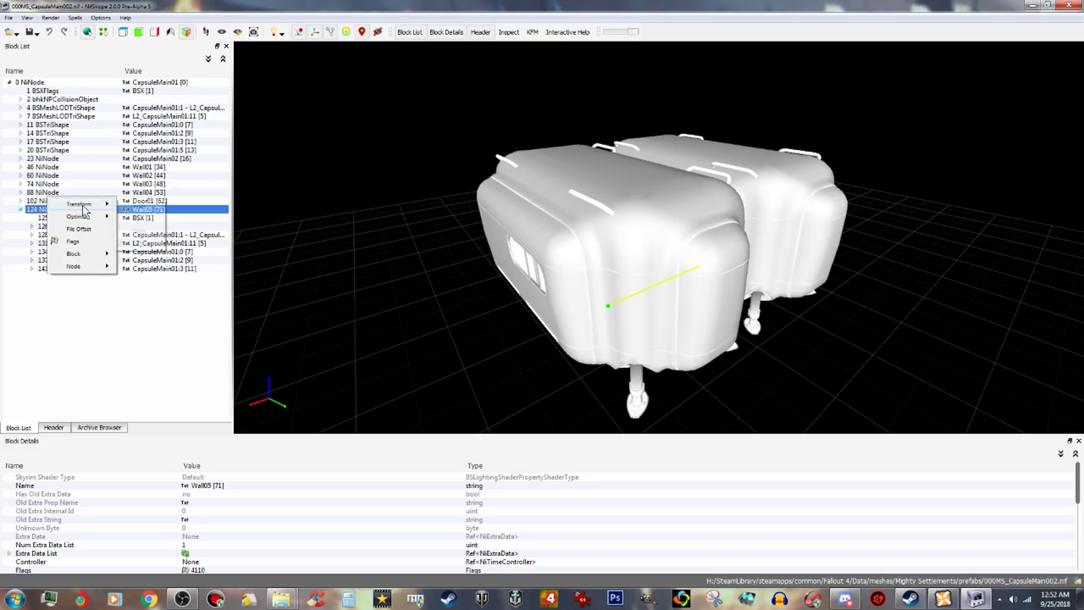
left_click(137, 243)
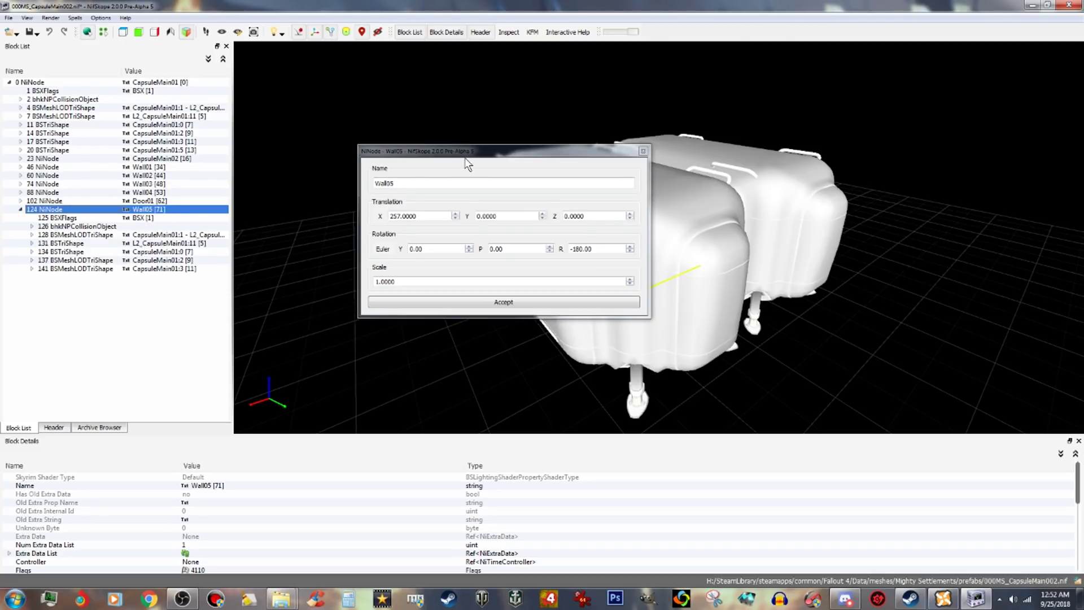
left_click_drag(475, 152, 262, 139)
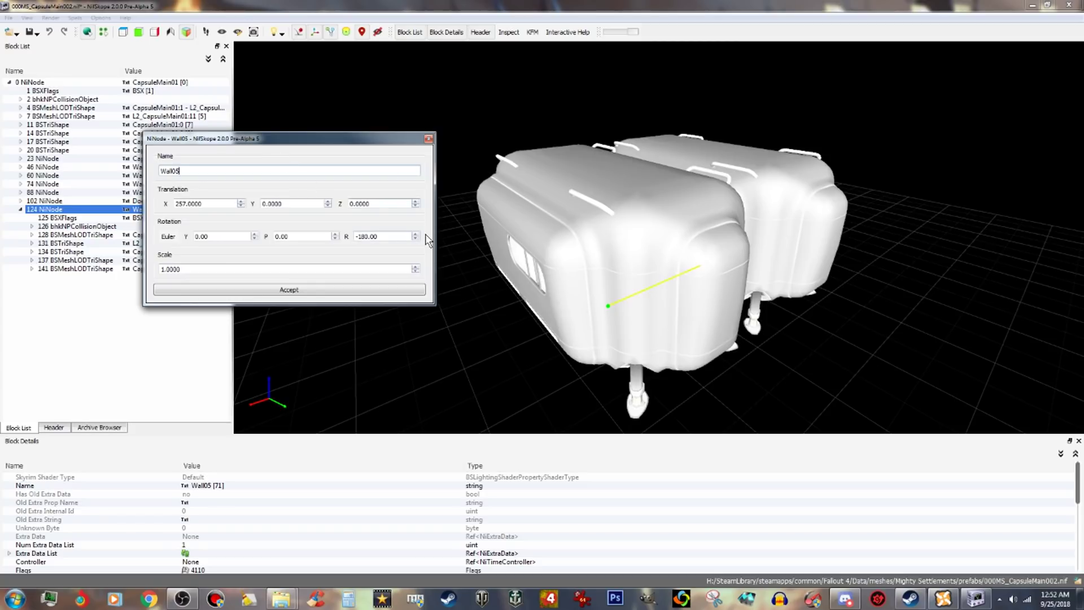
scroll(502, 276, "up", 5)
left_click_drag(503, 277, 578, 198)
left_click_drag(542, 350, 510, 342)
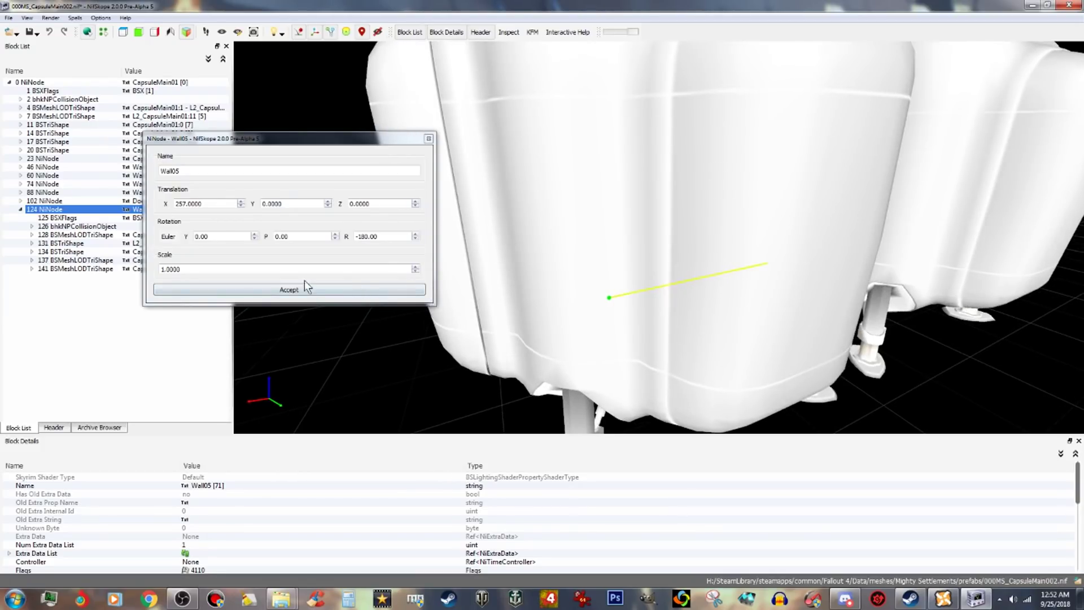
left_click(210, 205)
scroll(210, 206, "down", 1)
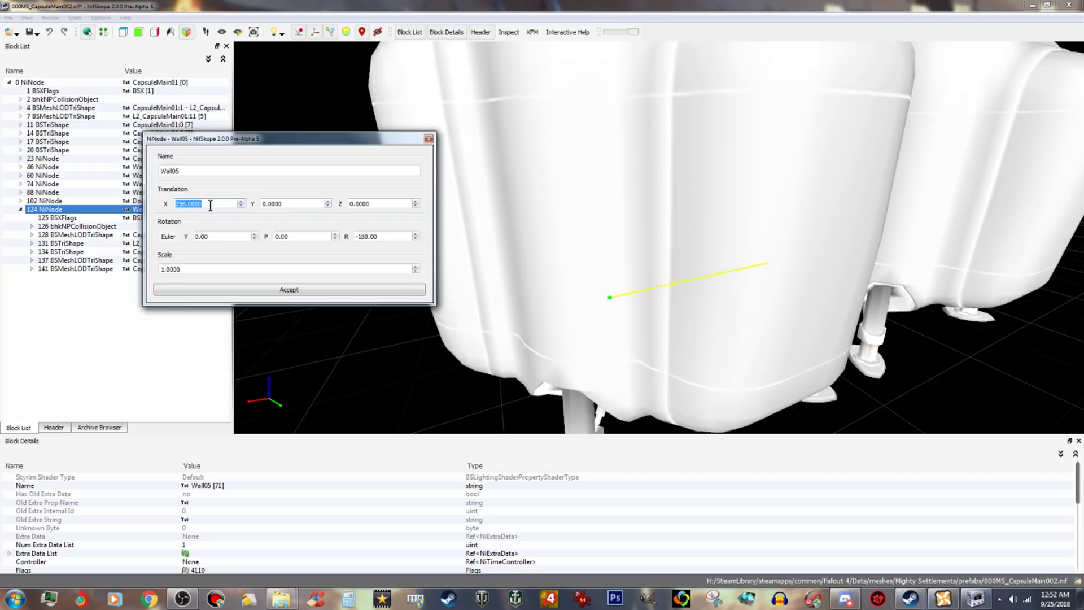
left_click_drag(346, 316, 378, 334)
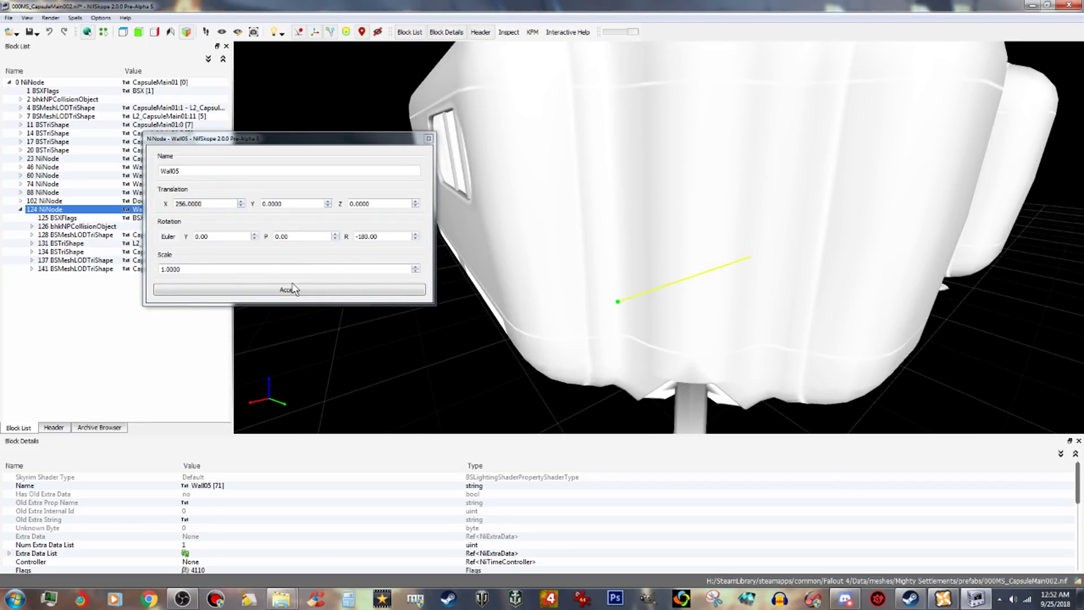
left_click(315, 291)
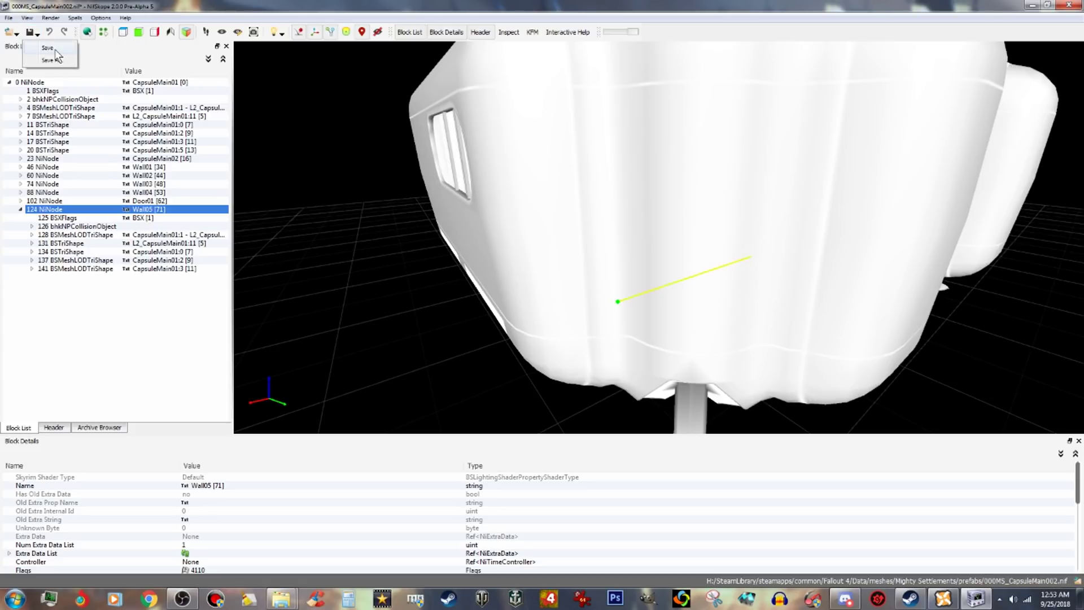
left_click(54, 48)
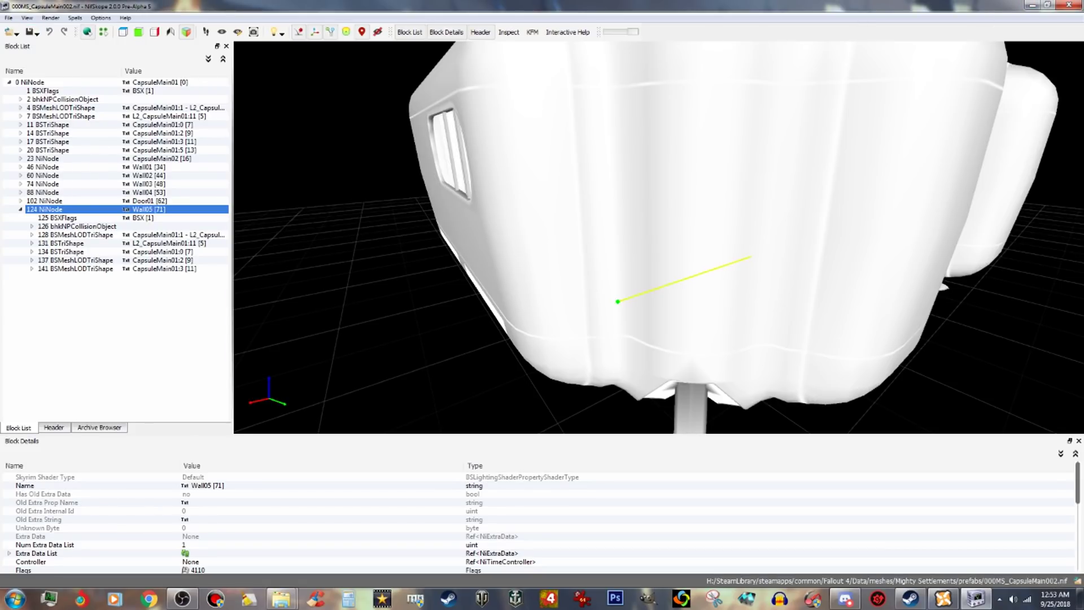
left_click(1076, 6)
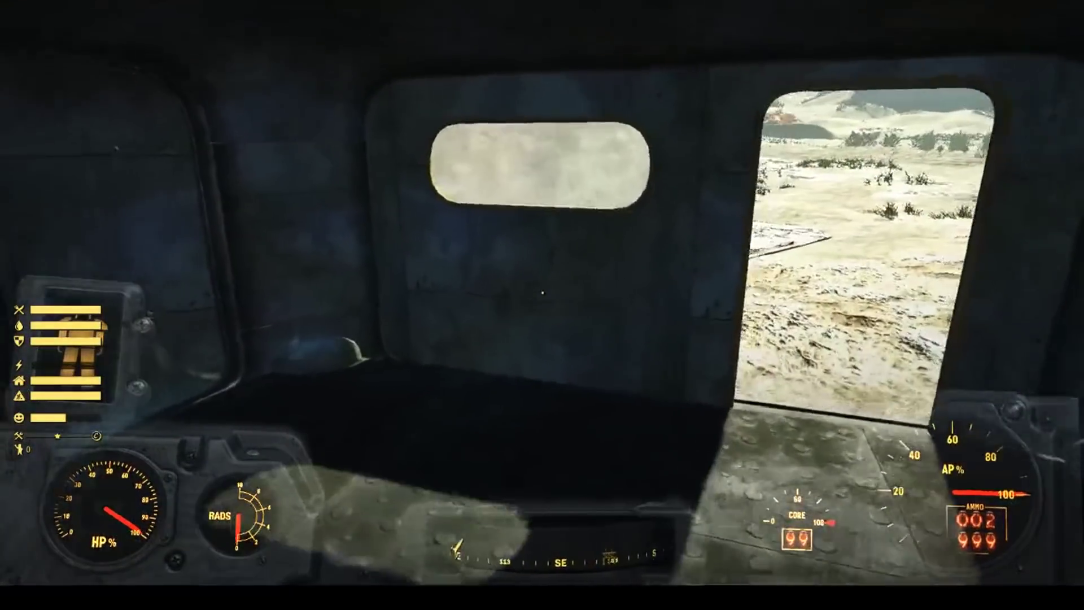
Return to Fallout 4, inspect the wall joints inside the double trailer and walk out through its doorway.
key("w")
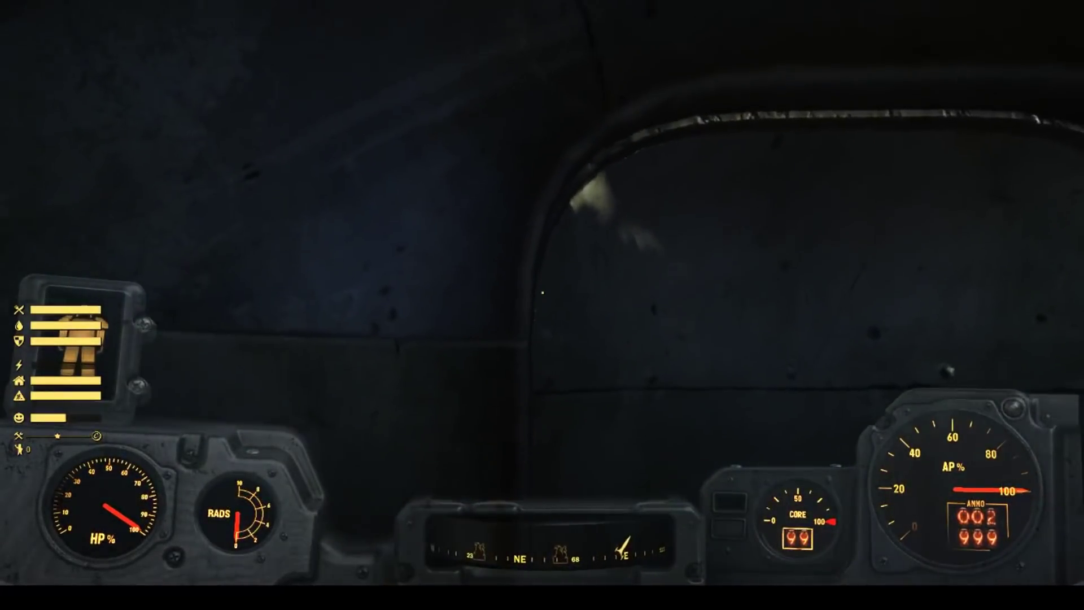
key("d")
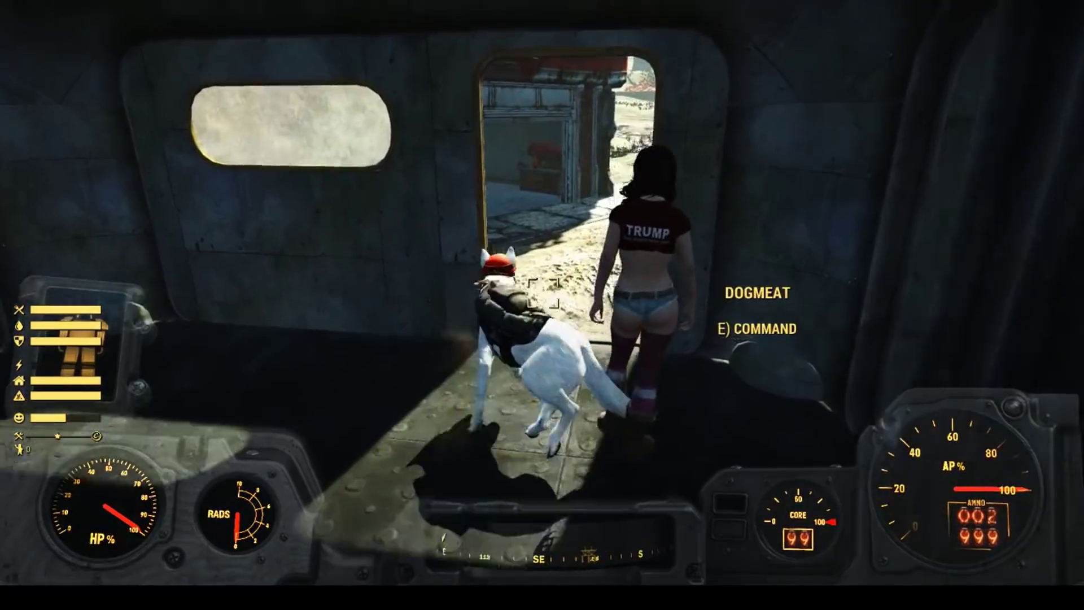
key("w")
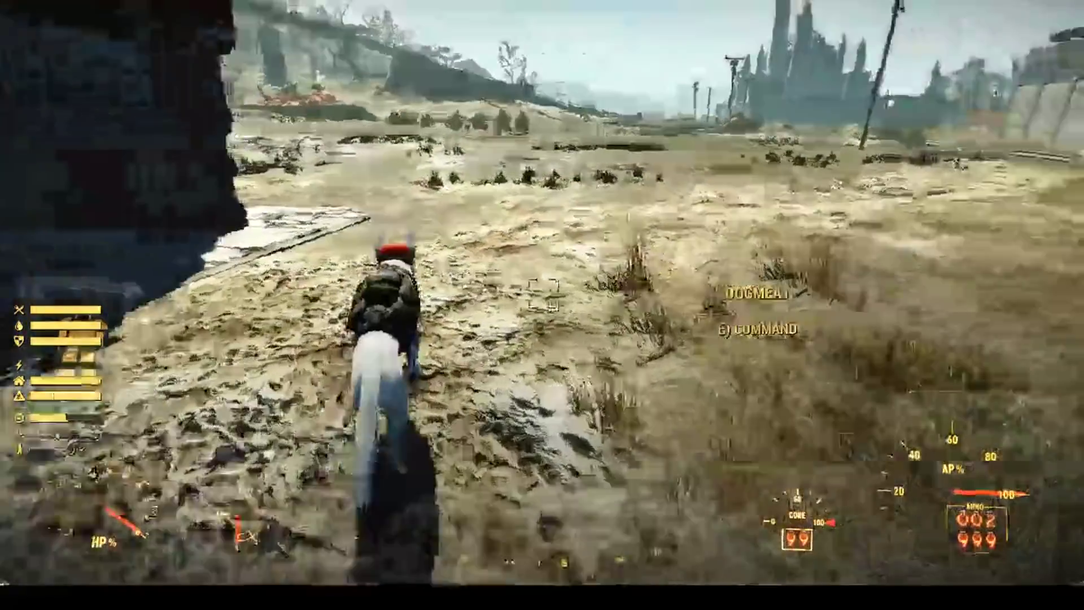